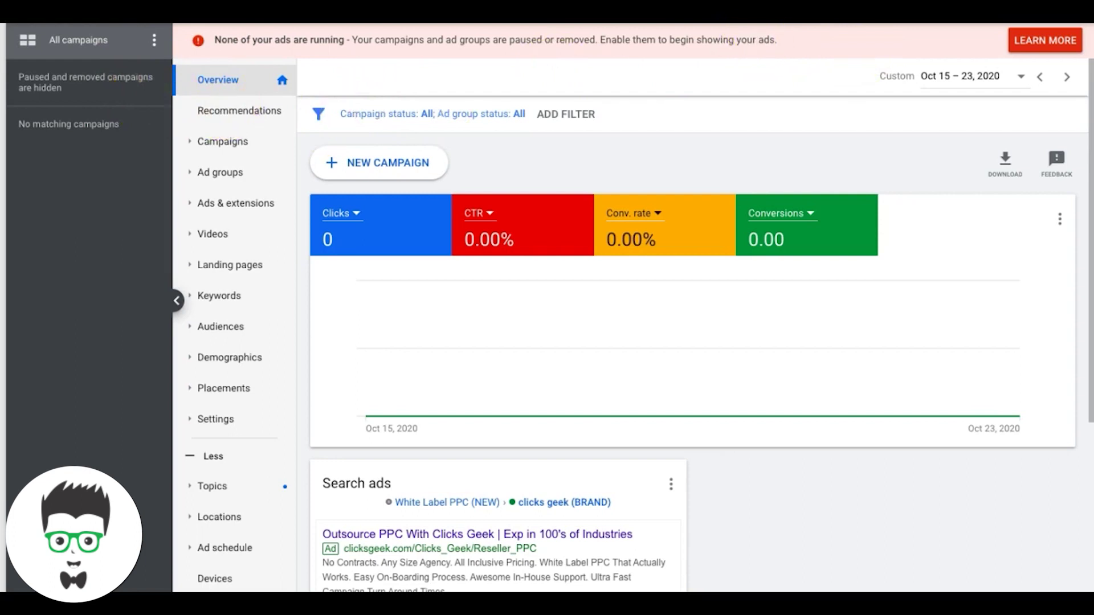
# Start a new phone call conversion action that tracks calls from ads using call extensions or call-only ads
pyautogui.click(795, 24)
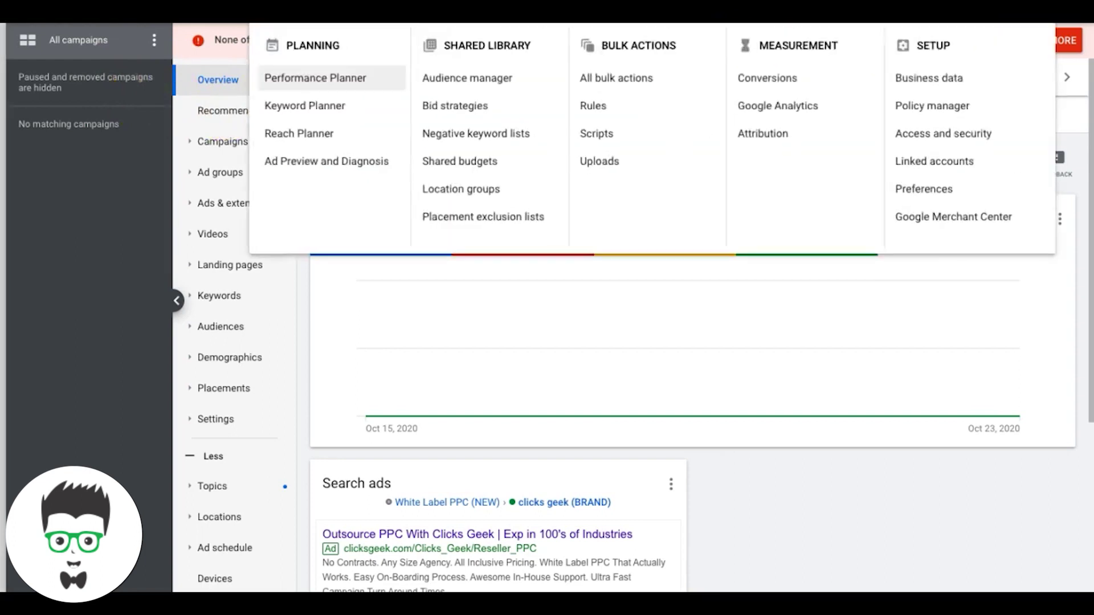
pyautogui.click(784, 80)
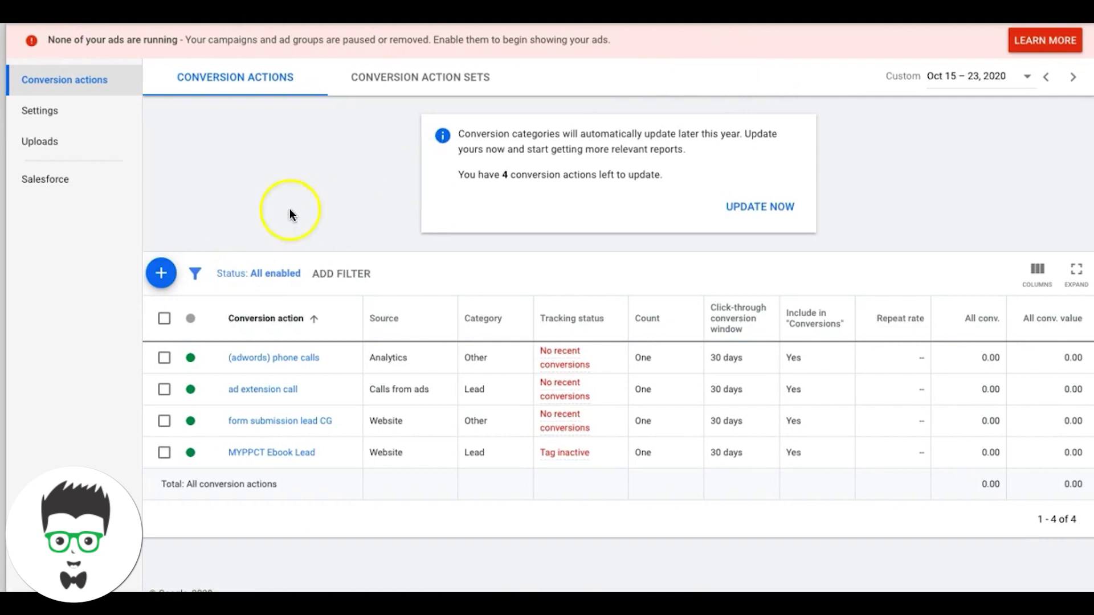
pyautogui.click(168, 276)
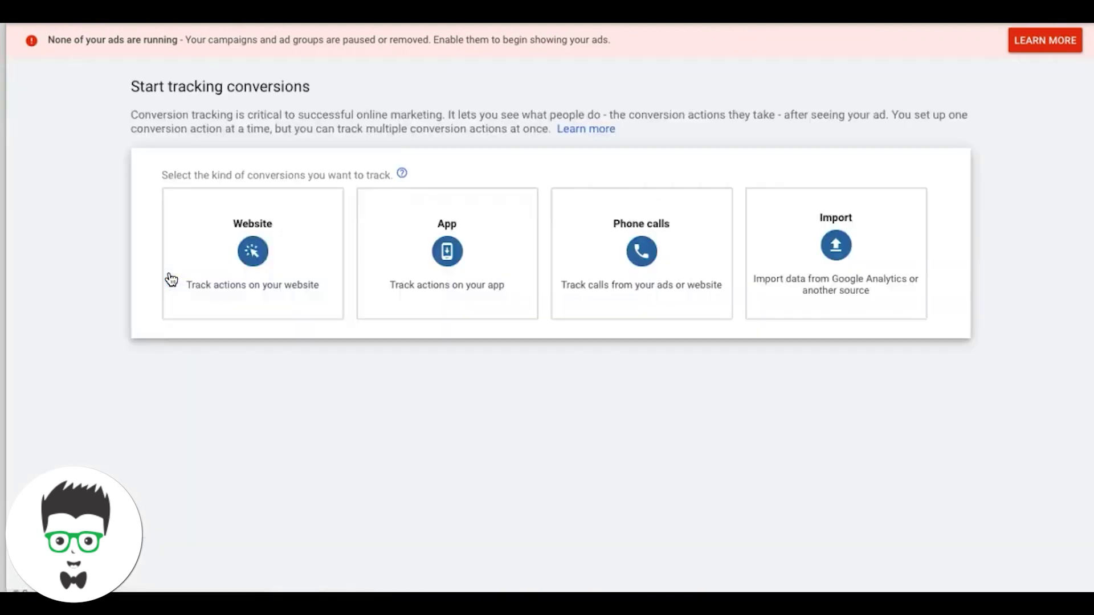
pyautogui.moveTo(655, 228)
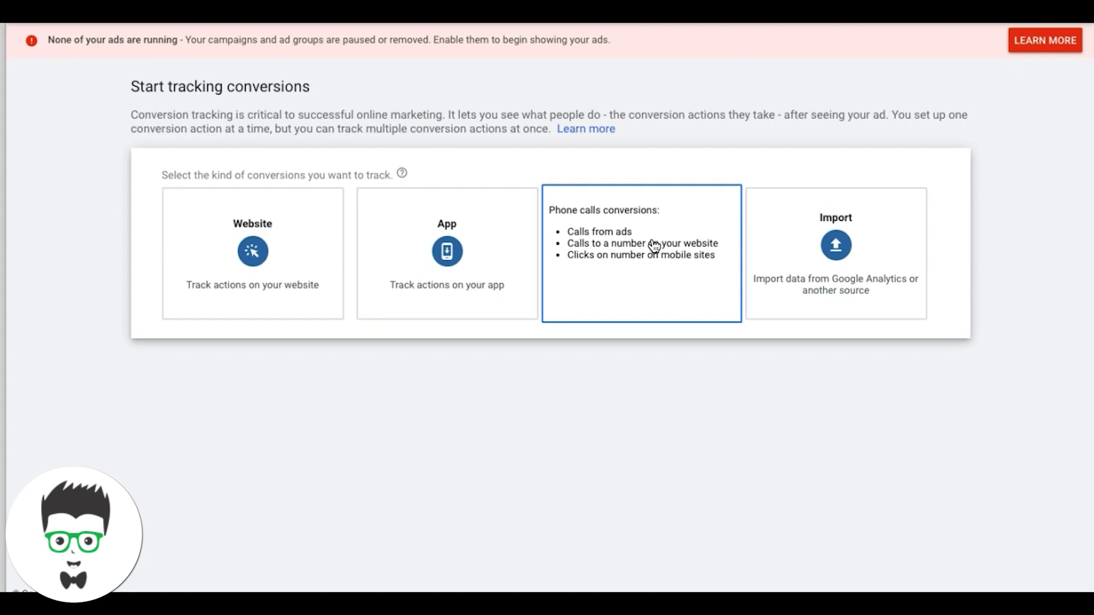
pyautogui.click(654, 246)
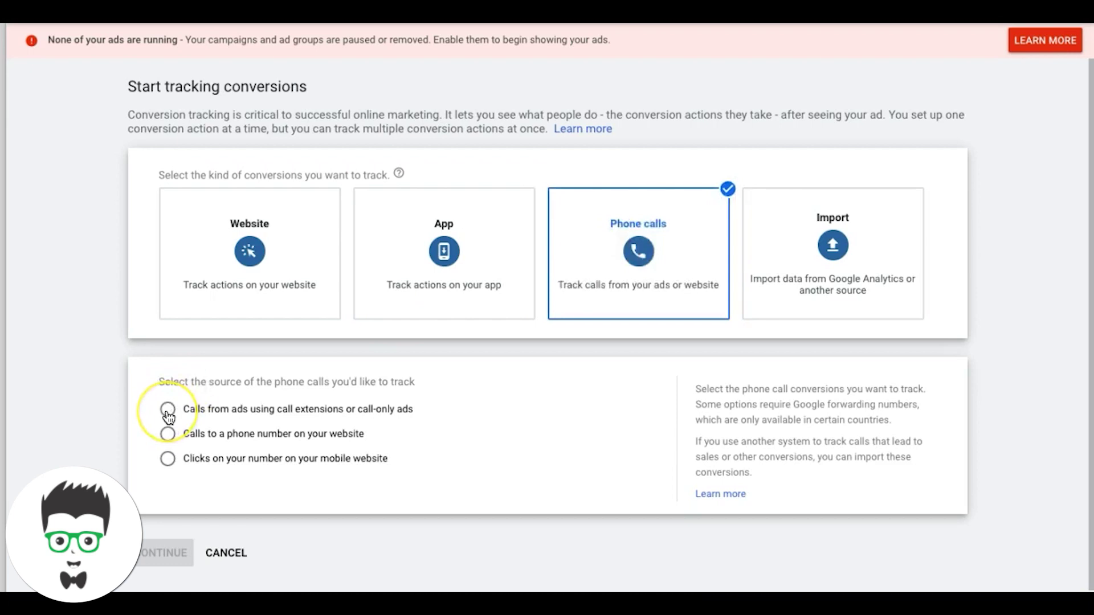
pyautogui.moveTo(660, 200)
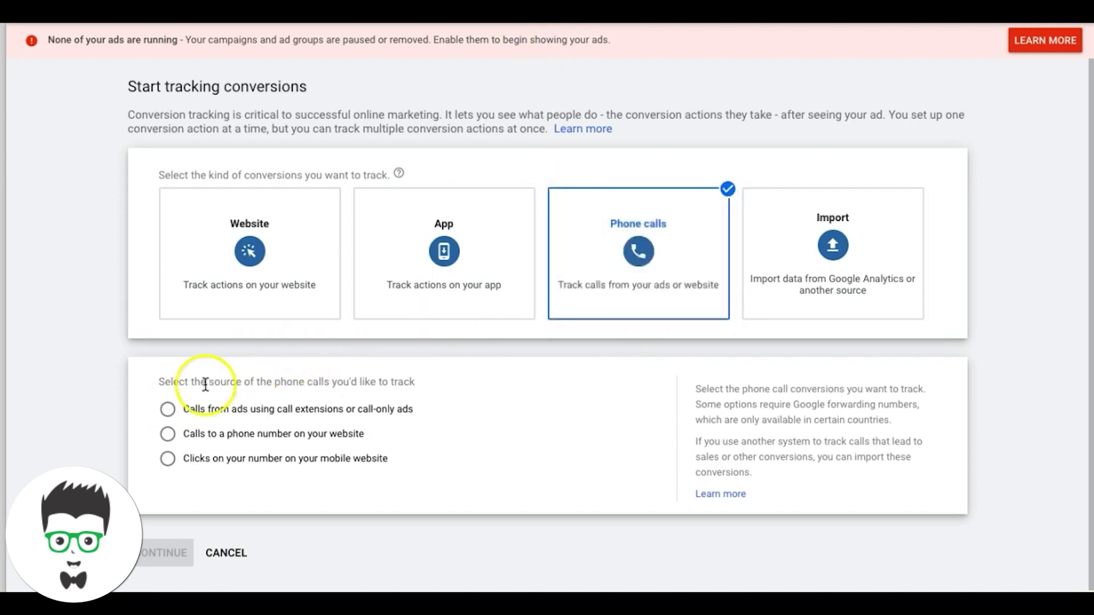
pyautogui.click(165, 410)
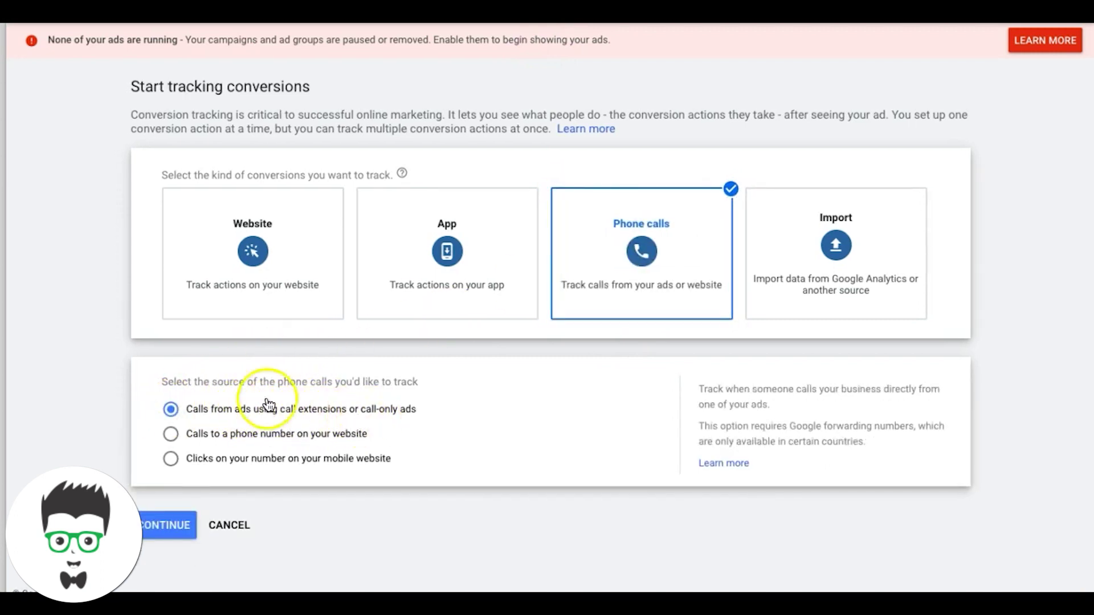
pyautogui.click(176, 530)
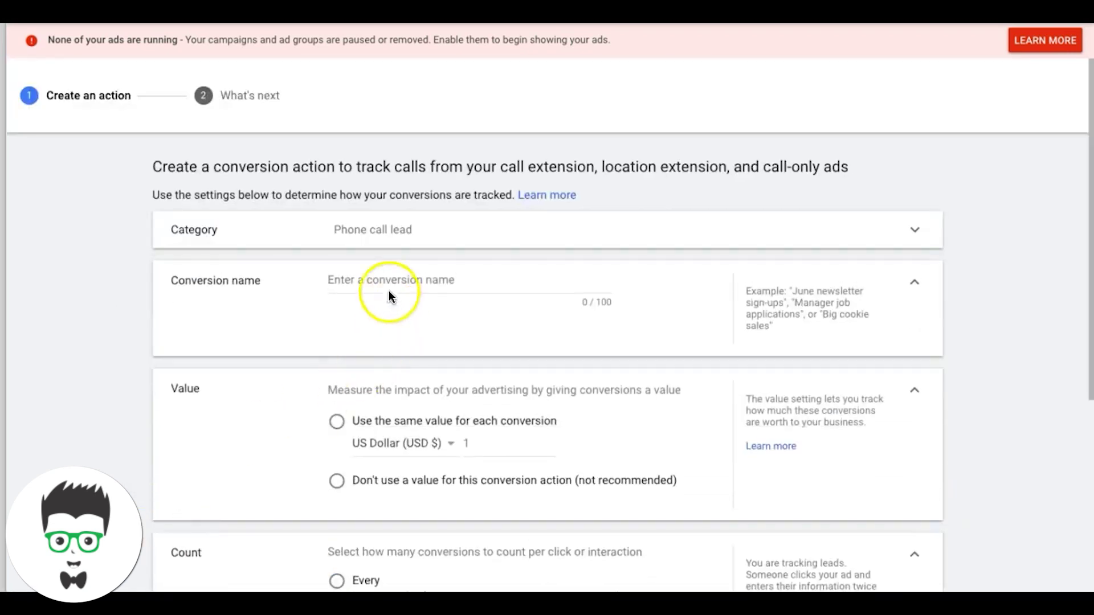
# Name the conversion action "call extension lead" and choose not to use a value for it
pyautogui.click(389, 292)
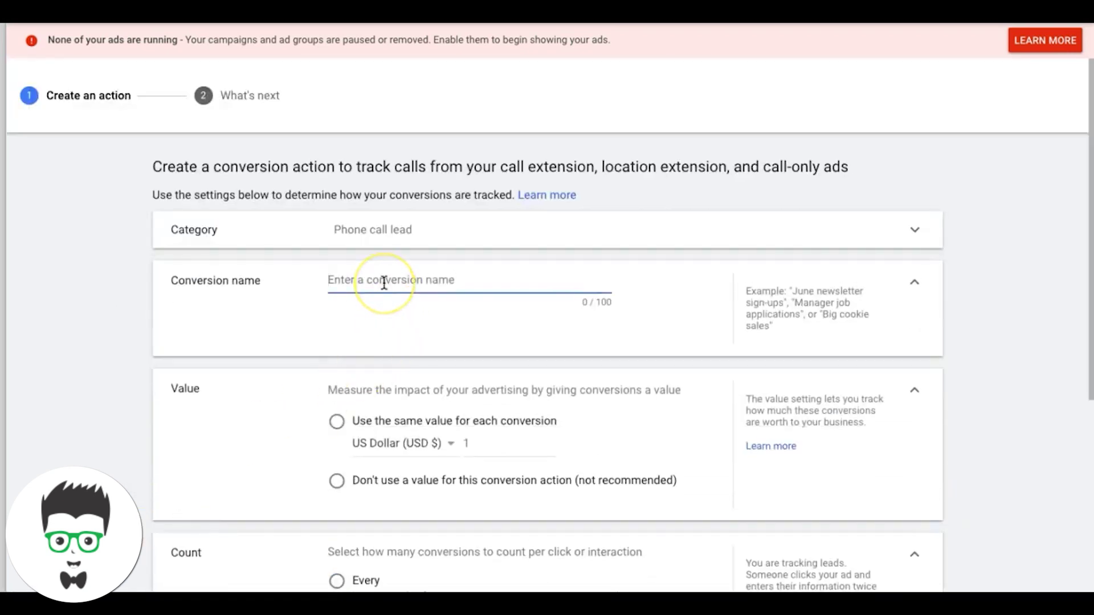
pyautogui.write('call ex')
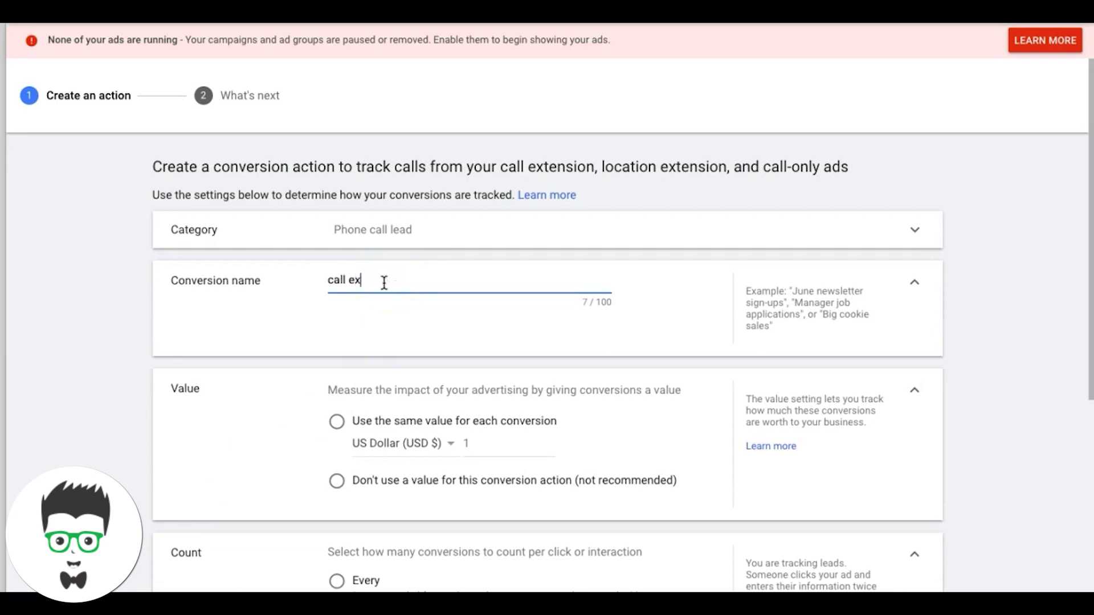
pyautogui.write('tension lead')
pyautogui.click(336, 484)
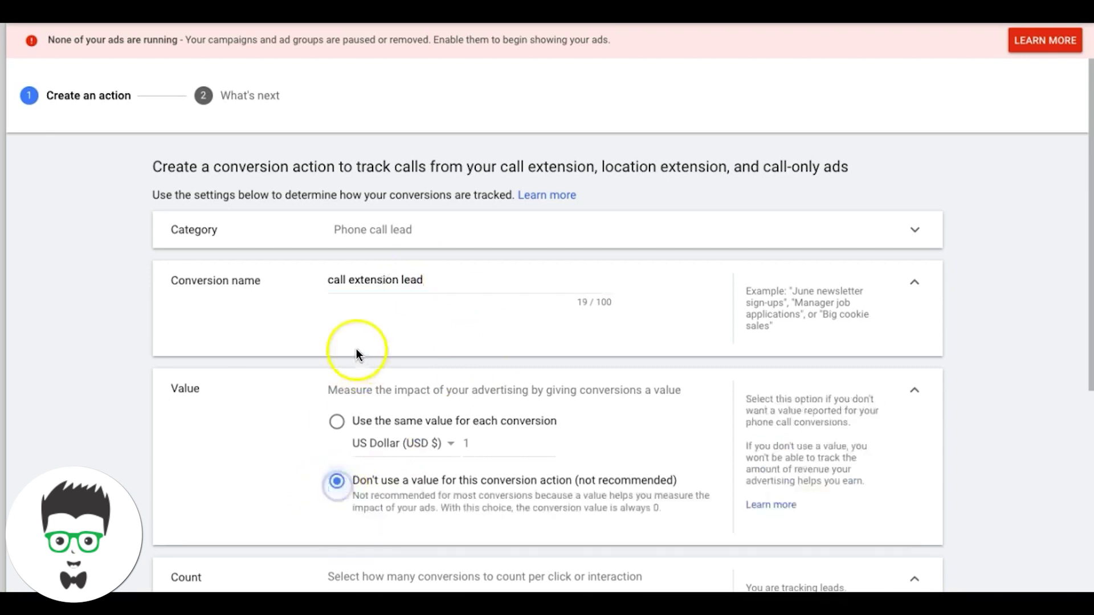
# Set the minimum call length to 1 second and finish creating the call extension conversion action
pyautogui.scroll(-1, 300, 341)
pyautogui.scroll(-3, 300, 341)
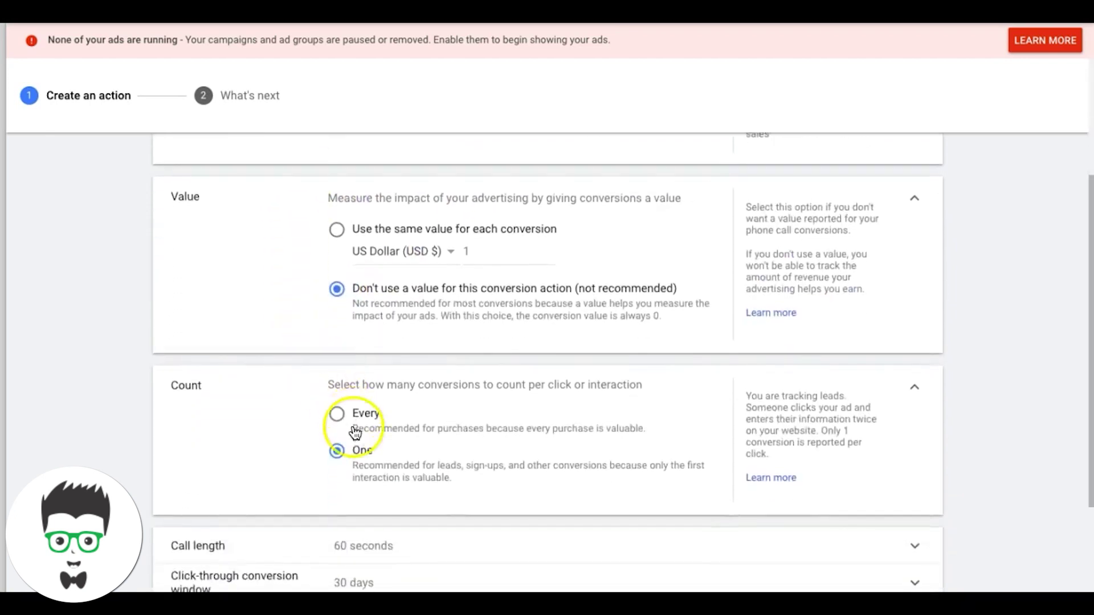
pyautogui.scroll(-3, 354, 461)
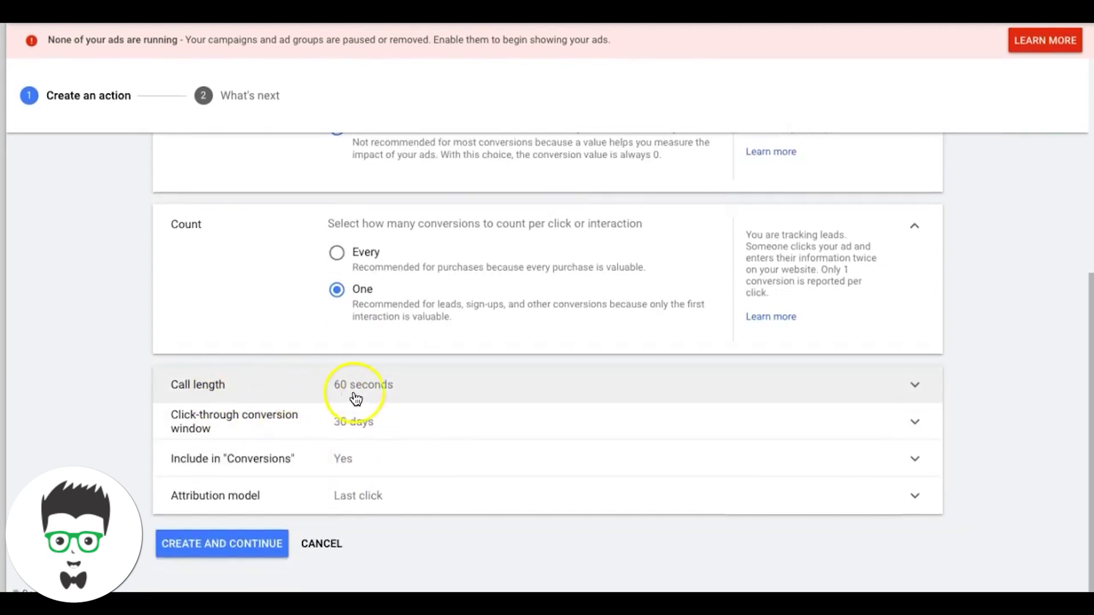
pyautogui.click(419, 394)
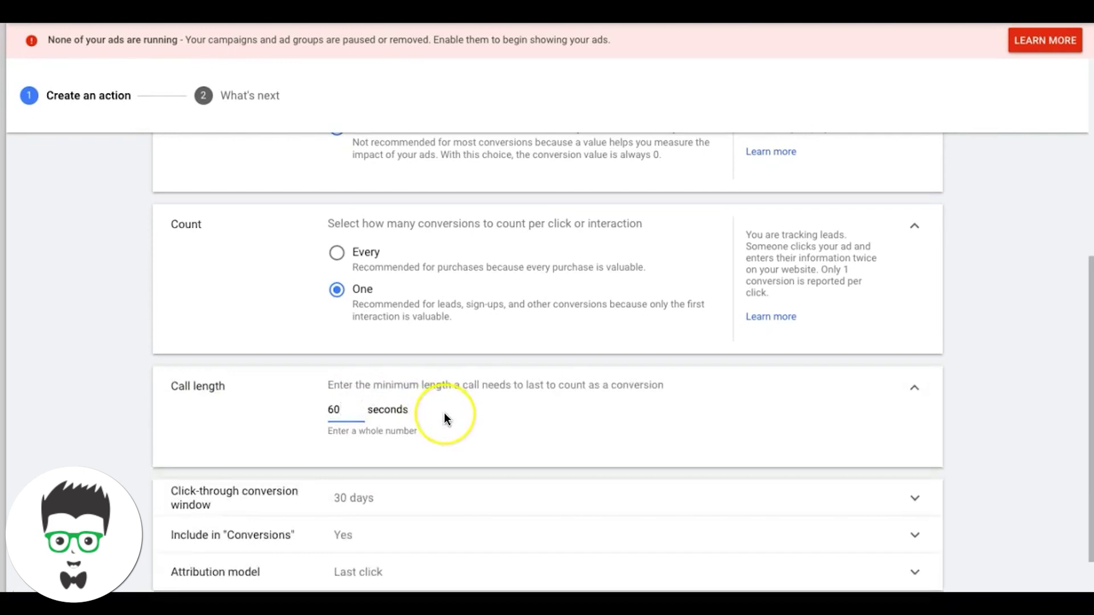
pyautogui.scroll(-1, 443, 412)
pyautogui.click(358, 365)
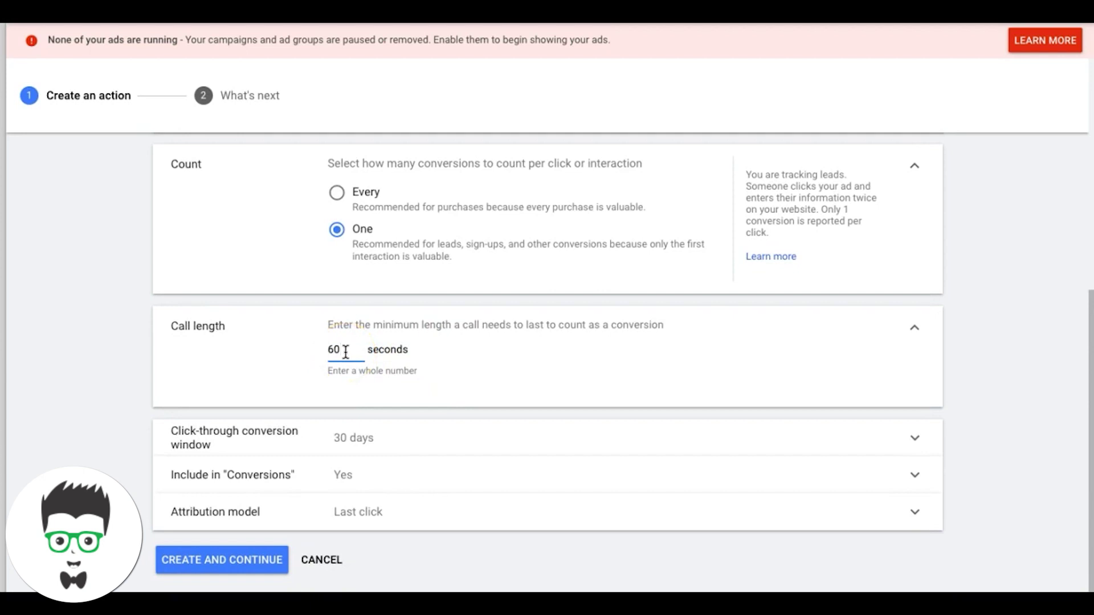
pyautogui.click(345, 351)
pyautogui.click(354, 349)
pyautogui.doubleClick(331, 349)
pyautogui.write('1')
pyautogui.click(439, 367)
pyautogui.click(132, 370)
pyautogui.click(335, 359)
pyautogui.click(341, 348)
pyautogui.click(342, 348)
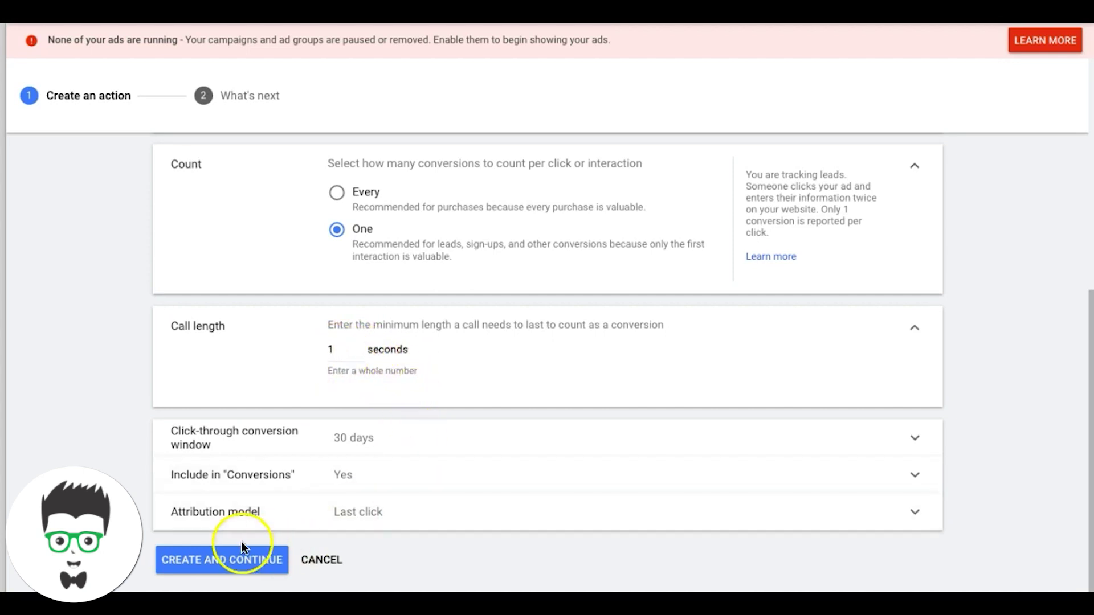
pyautogui.click(231, 563)
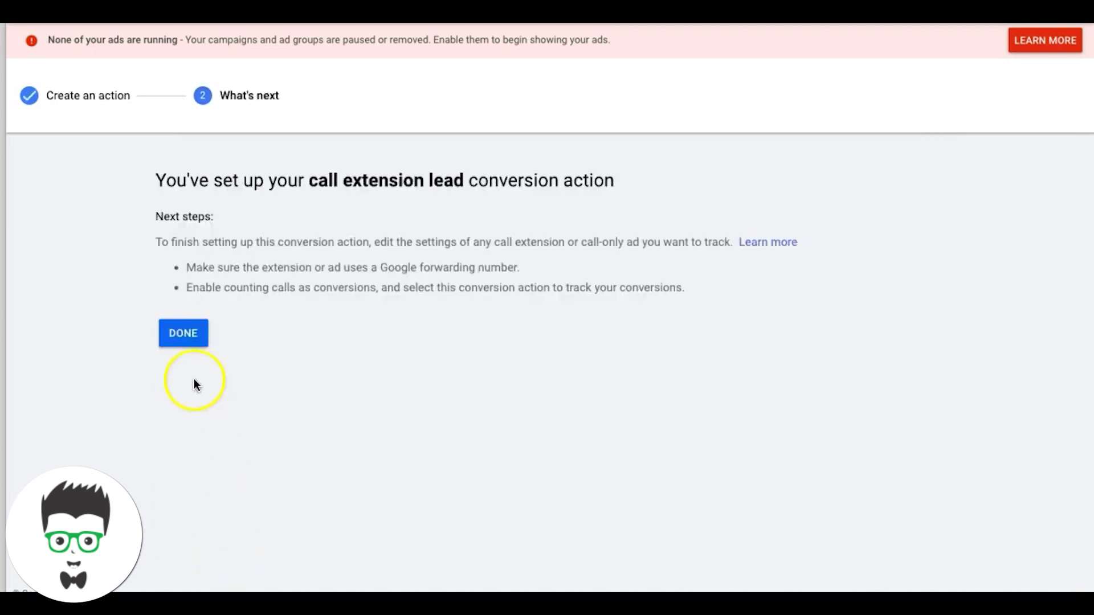
pyautogui.click(184, 337)
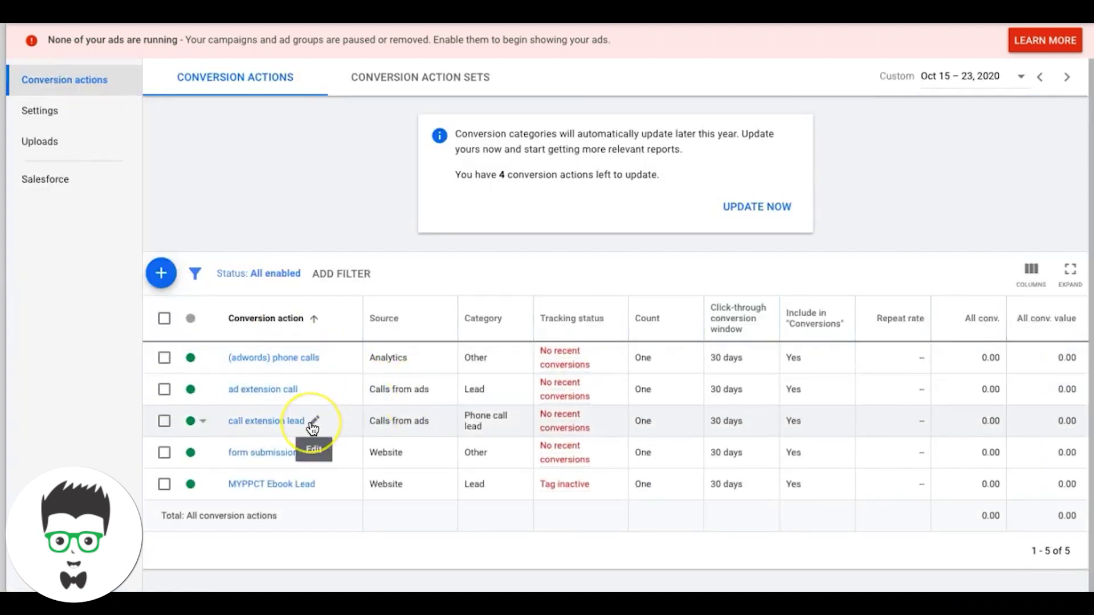
# Start a new website conversion action with the category Contact and the name "Contact Form Submission Lead"
pyautogui.click(164, 276)
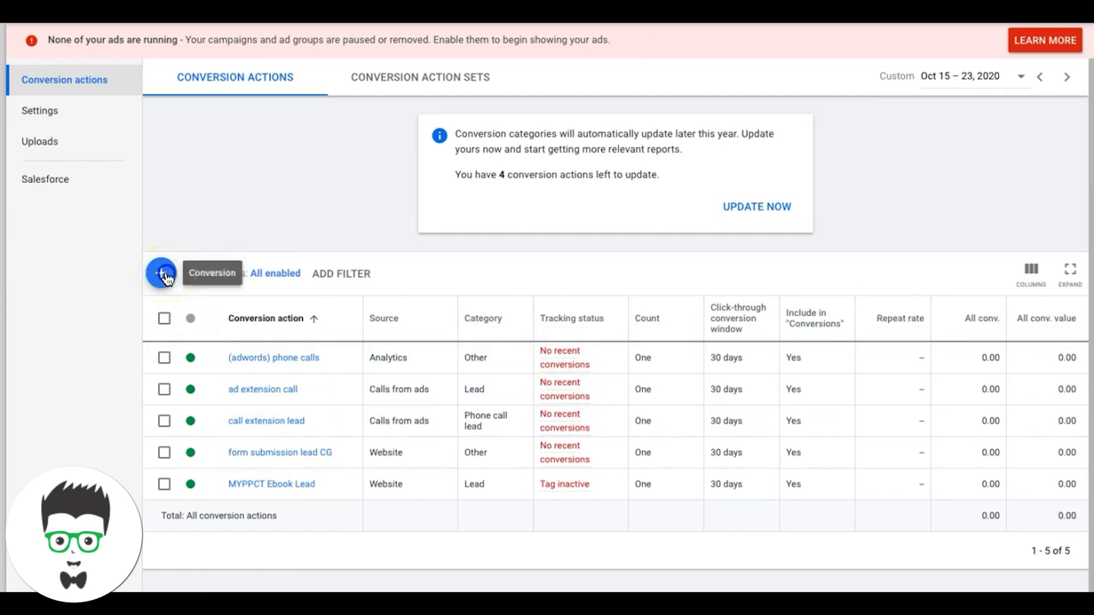
pyautogui.click(259, 235)
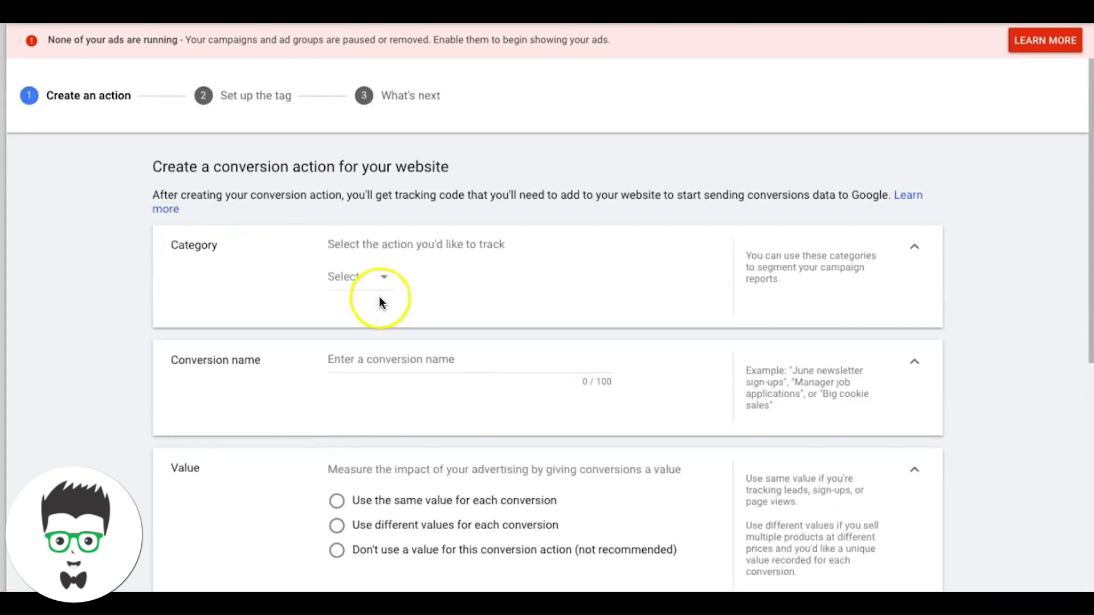
pyautogui.click(370, 281)
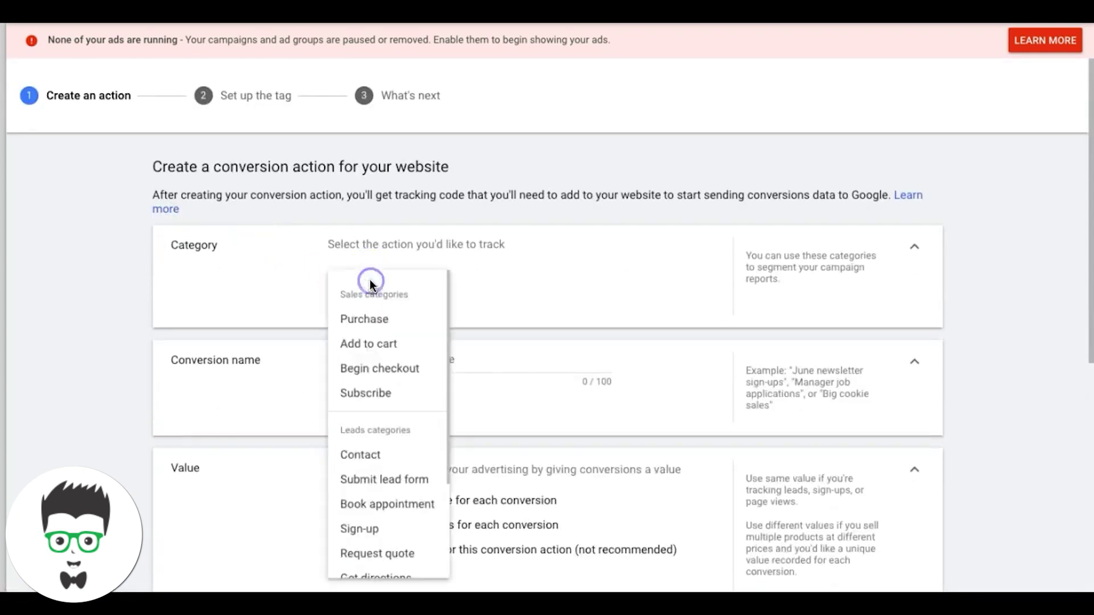
pyautogui.click(361, 454)
pyautogui.click(387, 359)
pyautogui.write('Form')
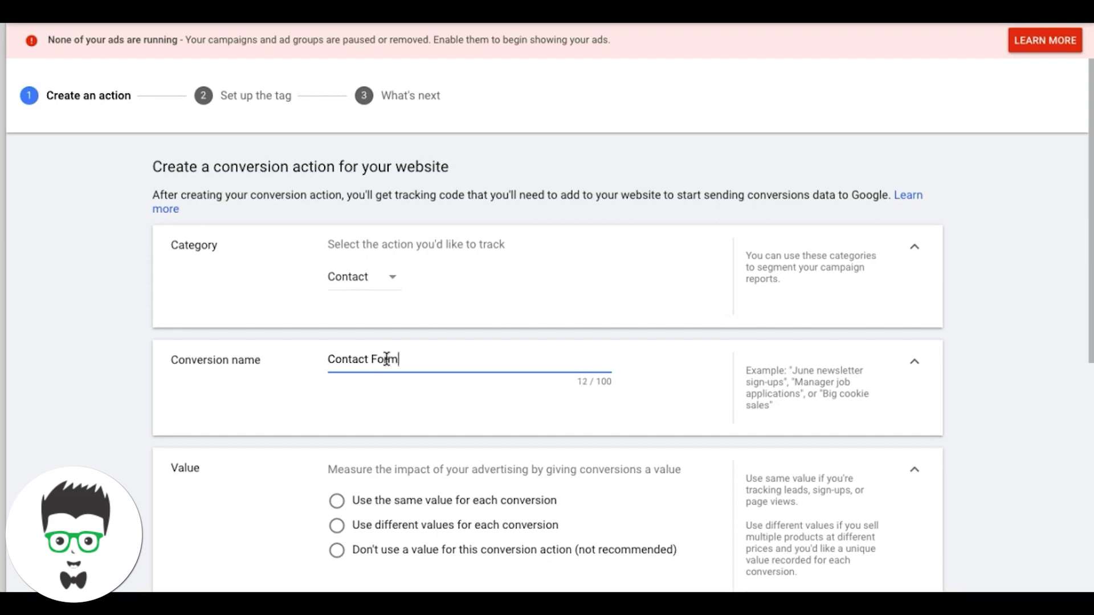
pyautogui.write(' Submission Lead')
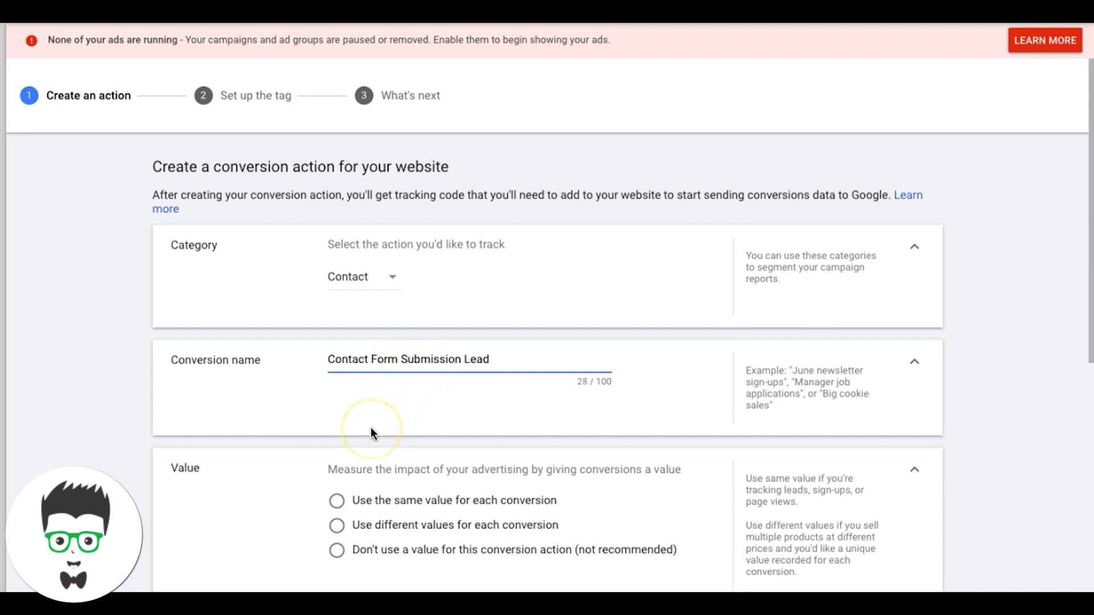
# Choose not to use a value for the contact form conversion and count only one conversion per click
pyautogui.scroll(-2, 371, 428)
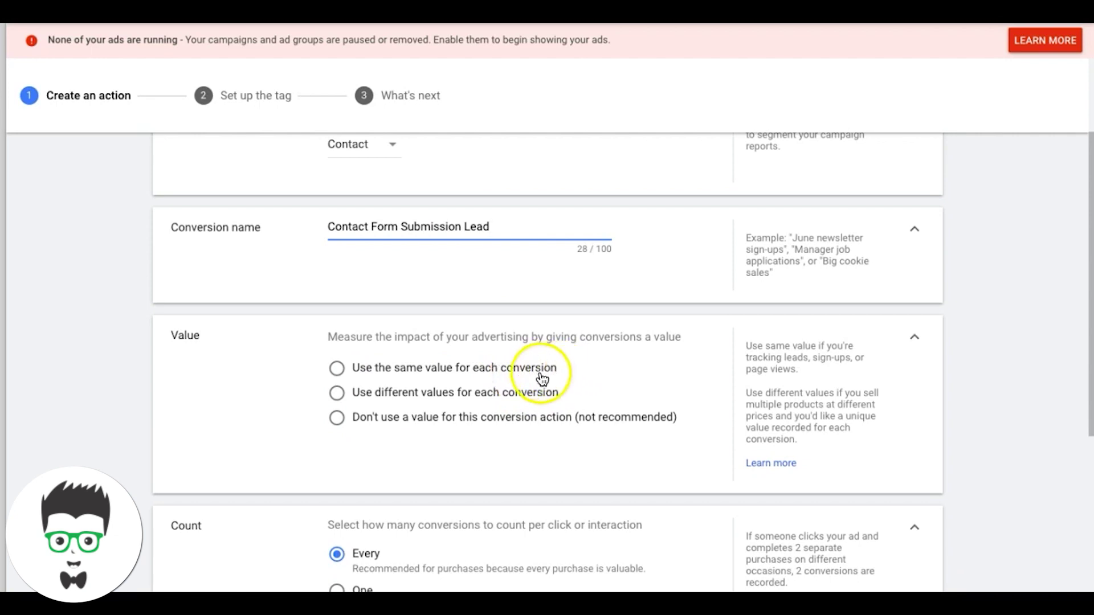
pyautogui.click(336, 417)
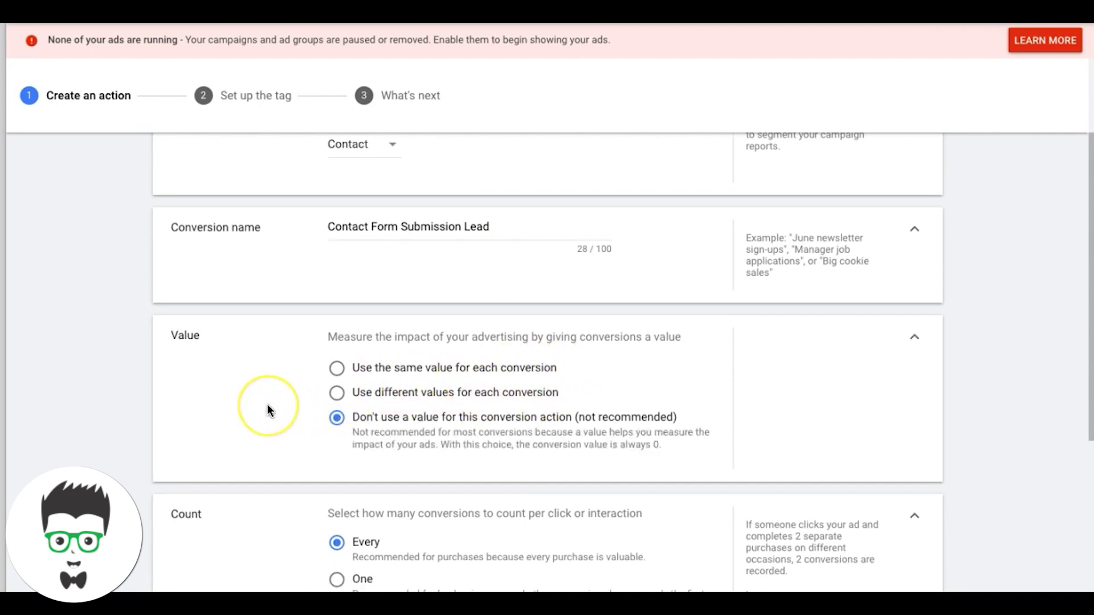
pyautogui.scroll(-3, 267, 401)
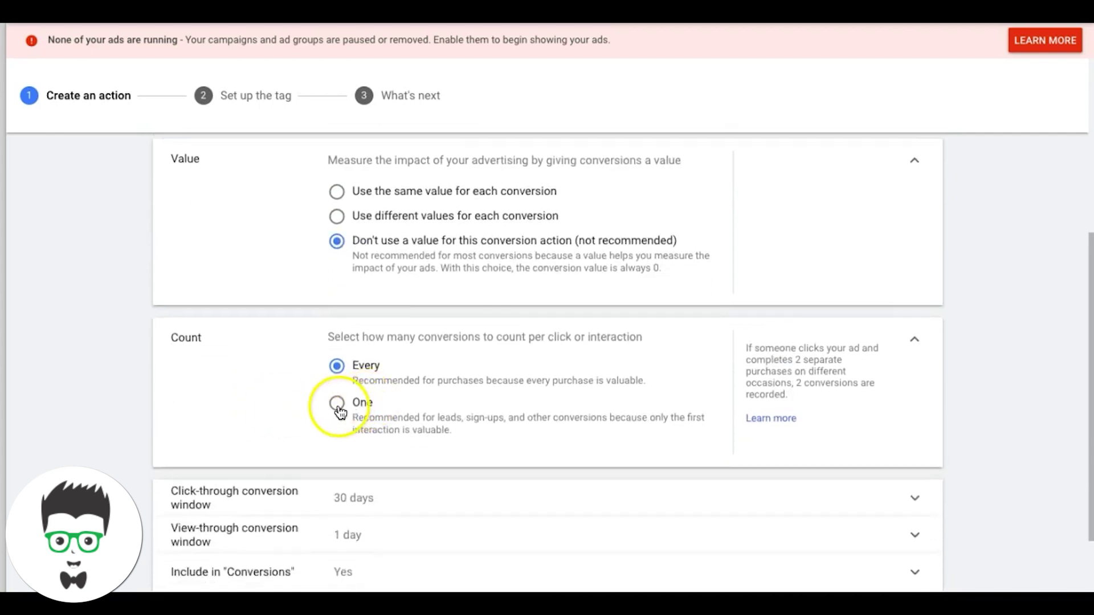
pyautogui.click(338, 405)
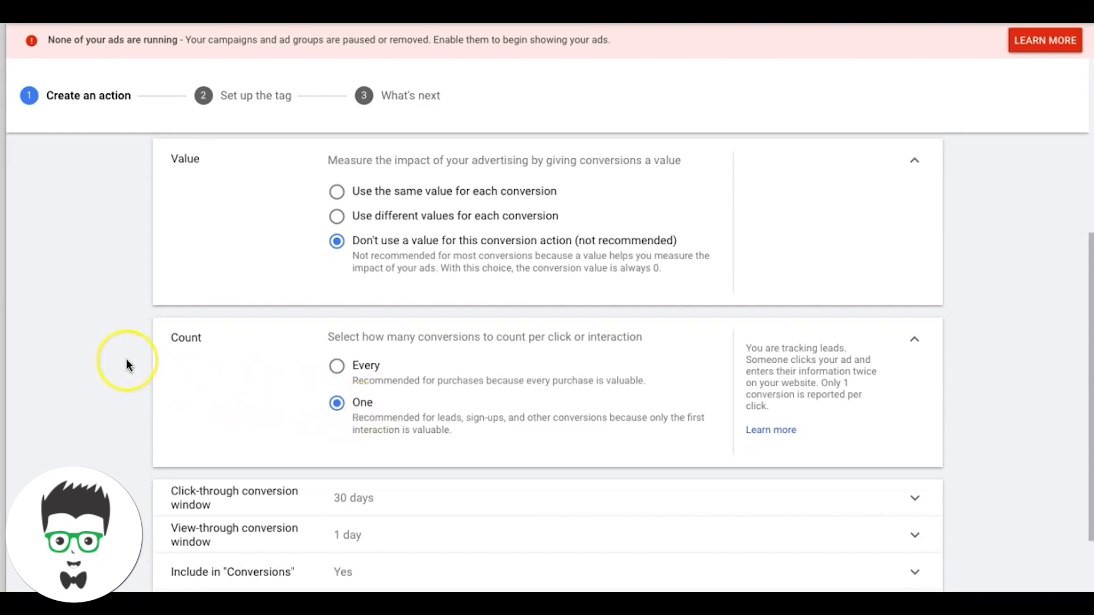
# Review the attribution model options, keep Last click, and create the contact form conversion action
pyautogui.scroll(-2, 127, 361)
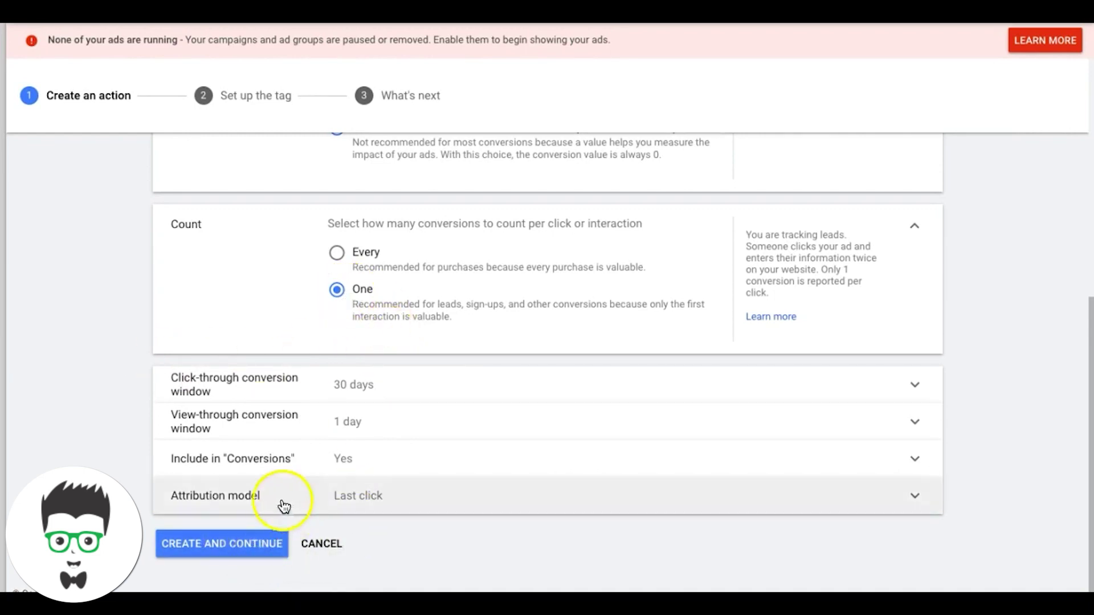
pyautogui.click(372, 502)
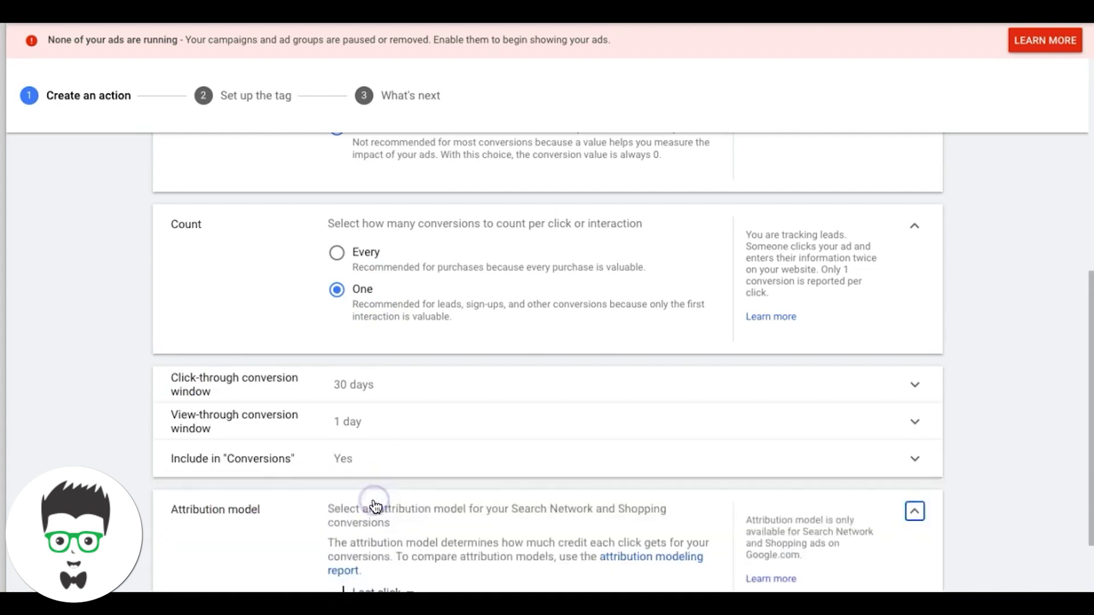
pyautogui.scroll(-3, 200, 470)
pyautogui.click(385, 476)
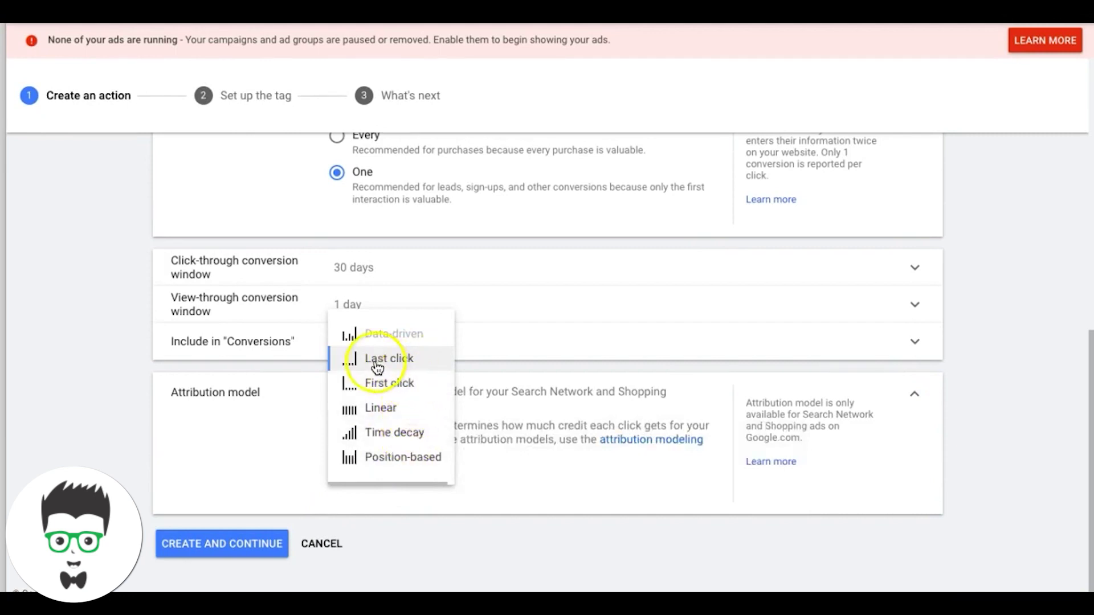
pyautogui.moveTo(389, 397)
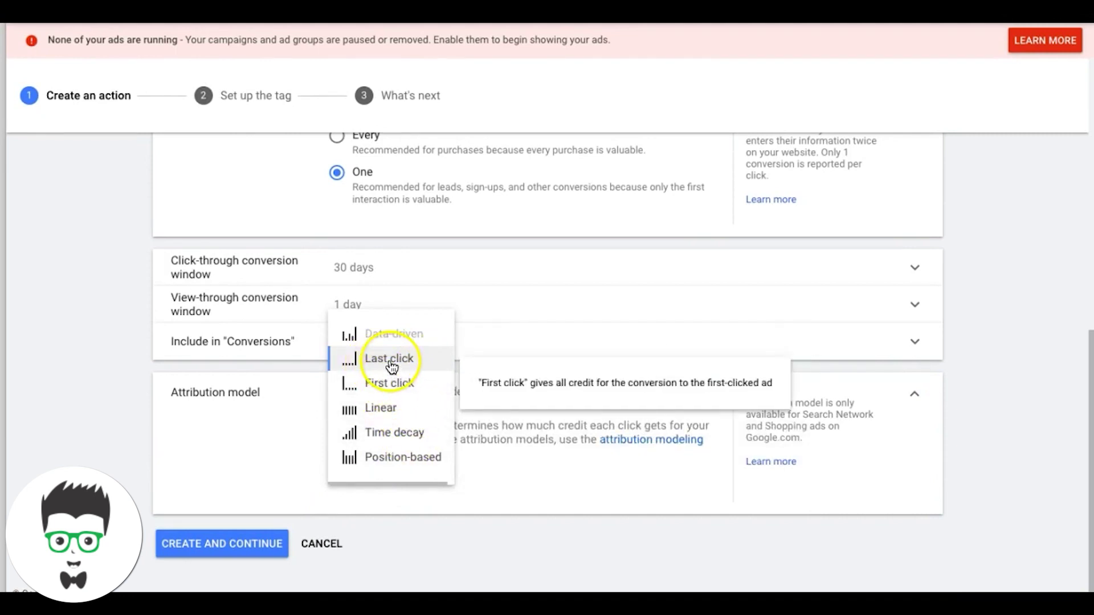
pyautogui.moveTo(392, 366)
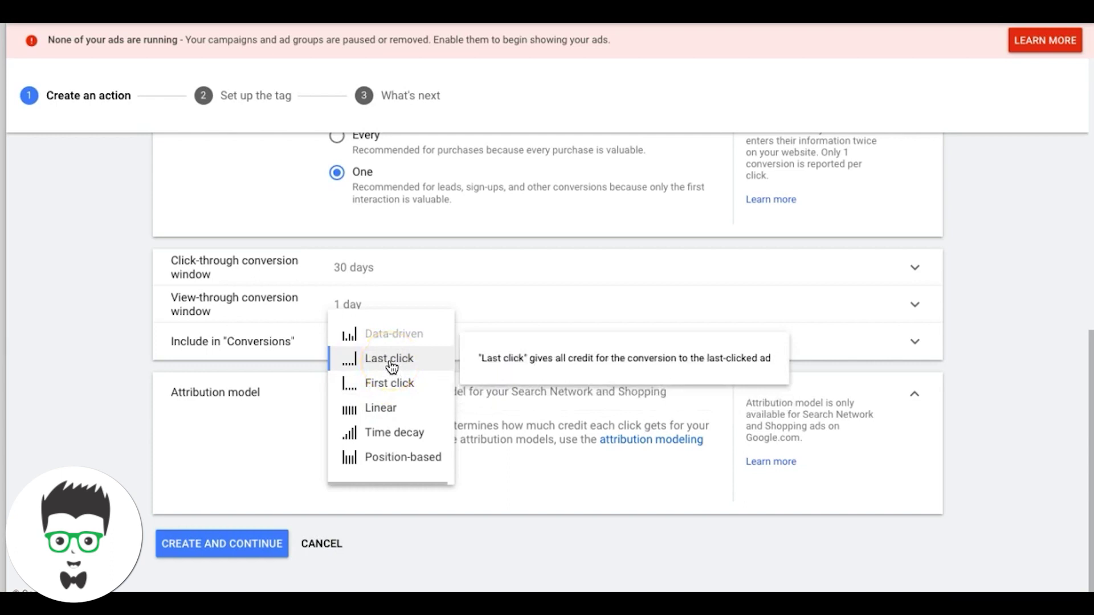
pyautogui.moveTo(383, 431)
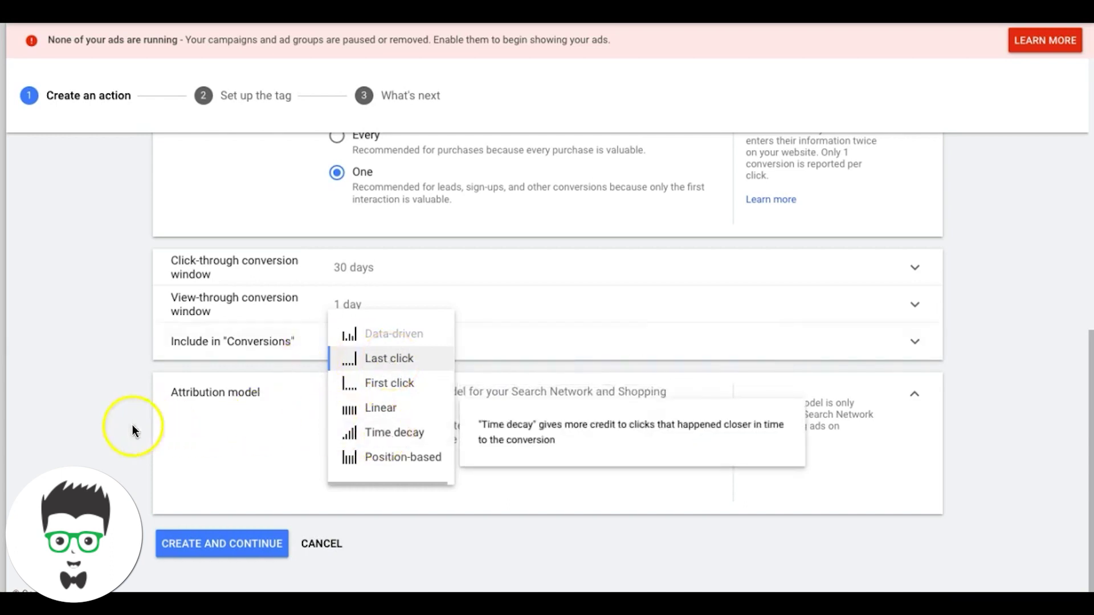
pyautogui.click(110, 420)
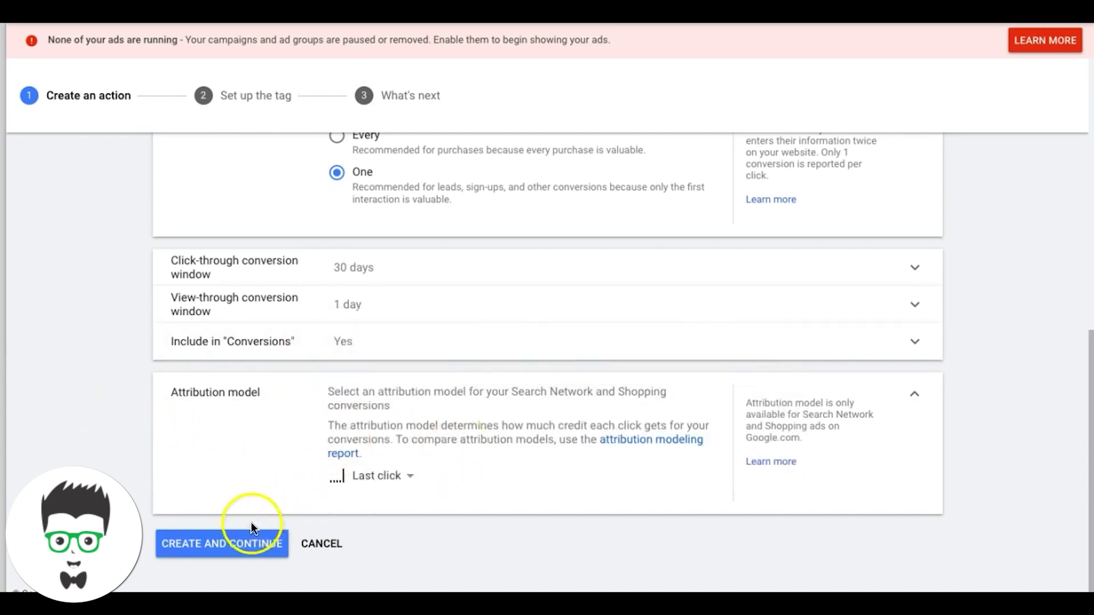
pyautogui.click(241, 541)
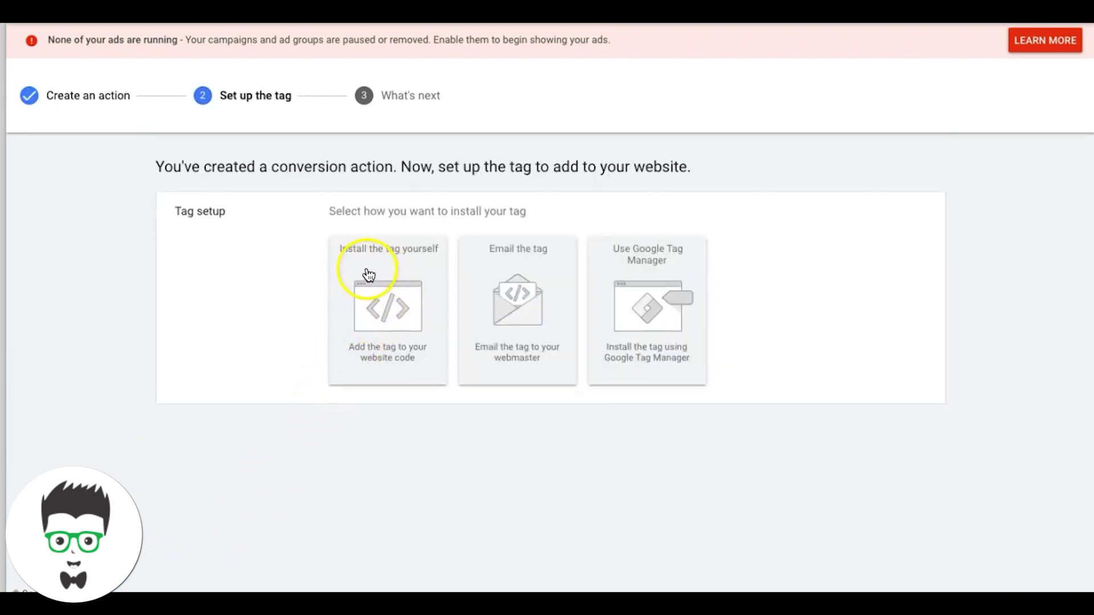
# Choose to install the tag yourself, review the event snippet options, and copy the whole global site tag code
pyautogui.click(402, 306)
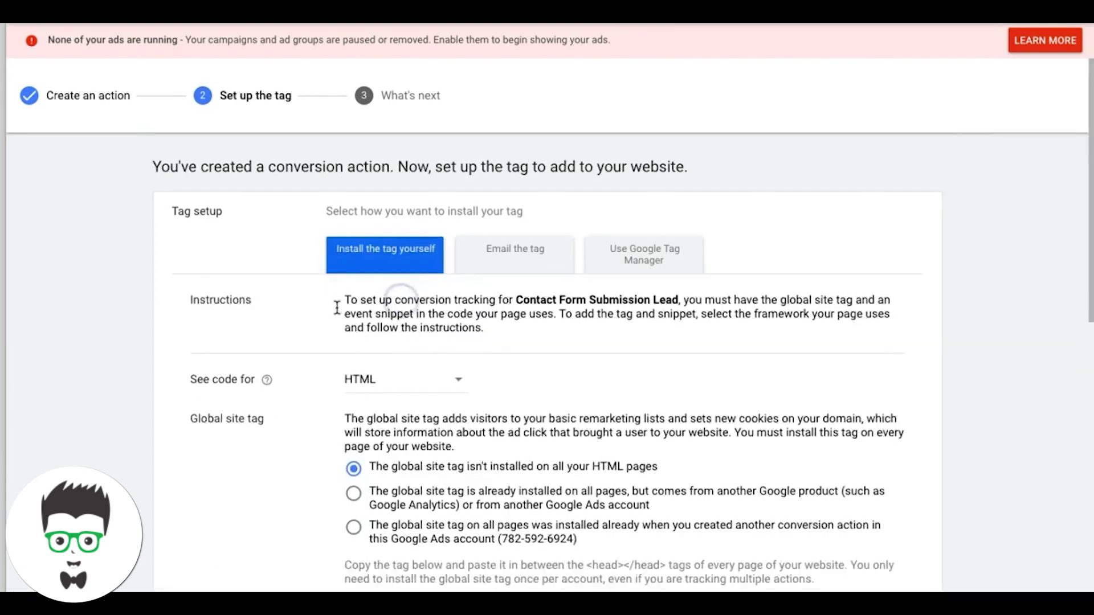
pyautogui.scroll(-4, 230, 345)
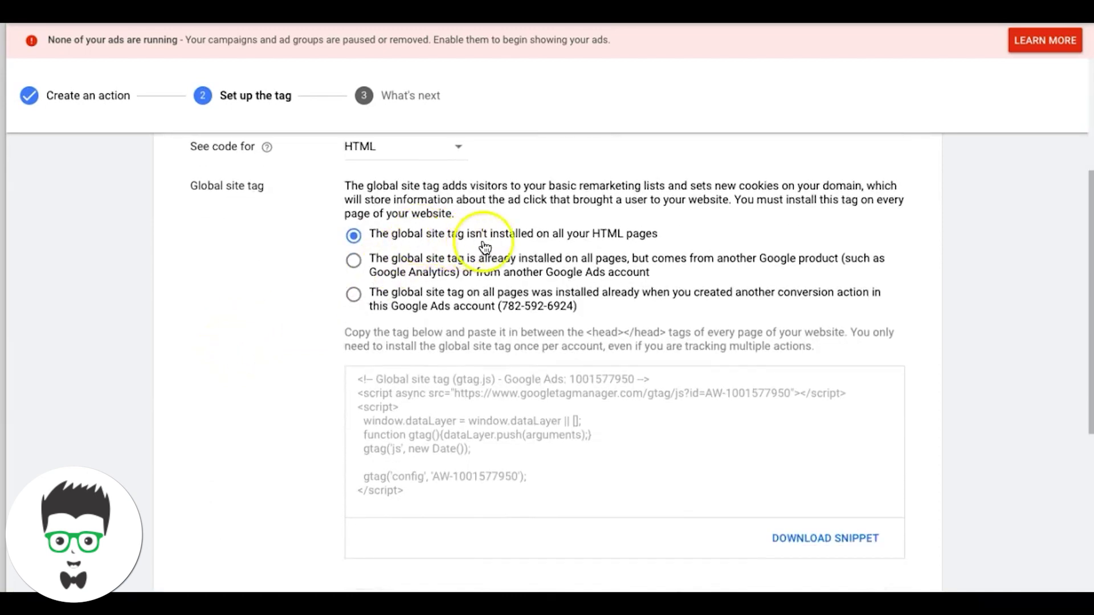
pyautogui.click(420, 404)
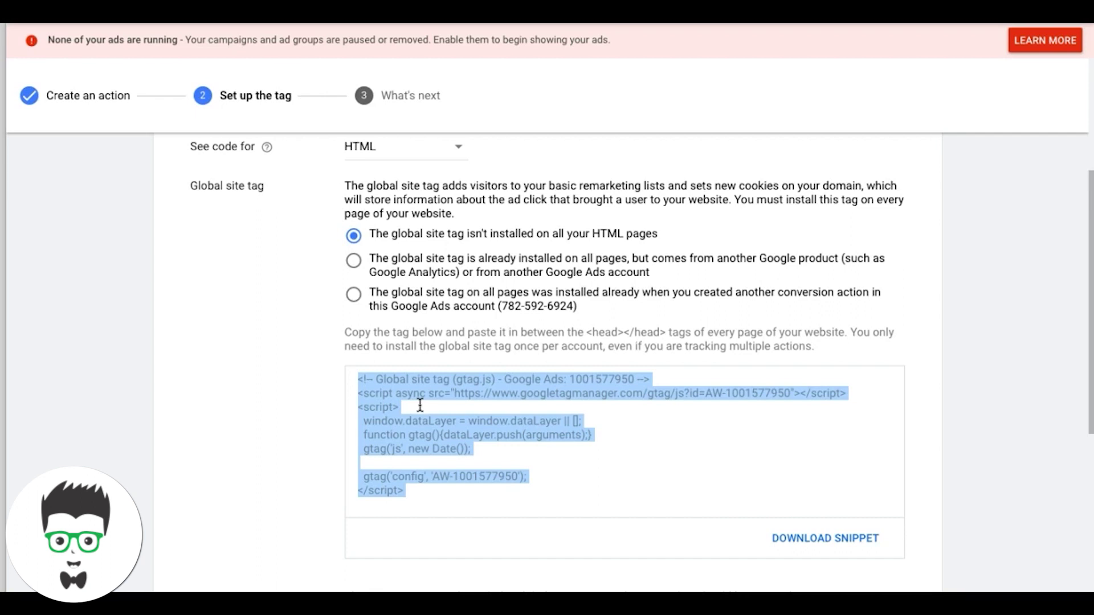
pyautogui.scroll(-3, 165, 406)
pyautogui.scroll(-3, 240, 356)
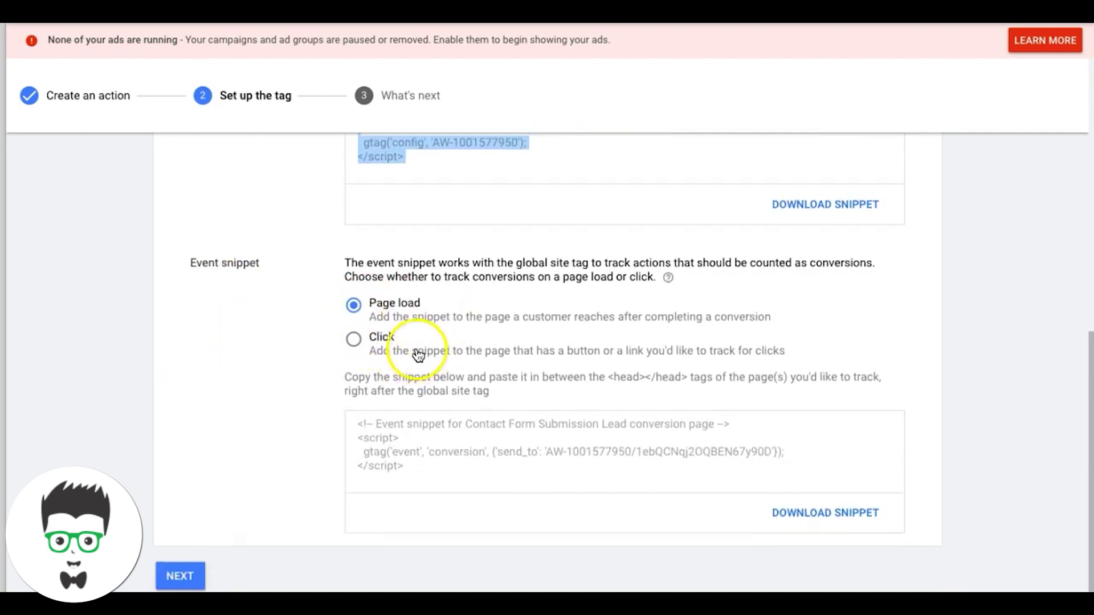
pyautogui.click(118, 345)
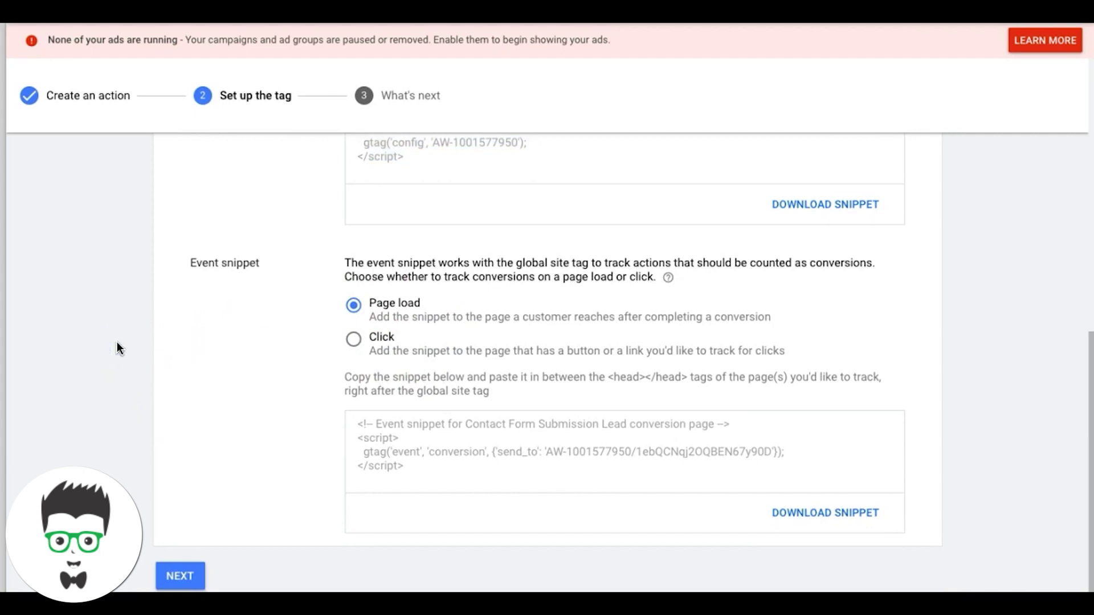
pyautogui.scroll(4, 117, 342)
pyautogui.click(467, 302)
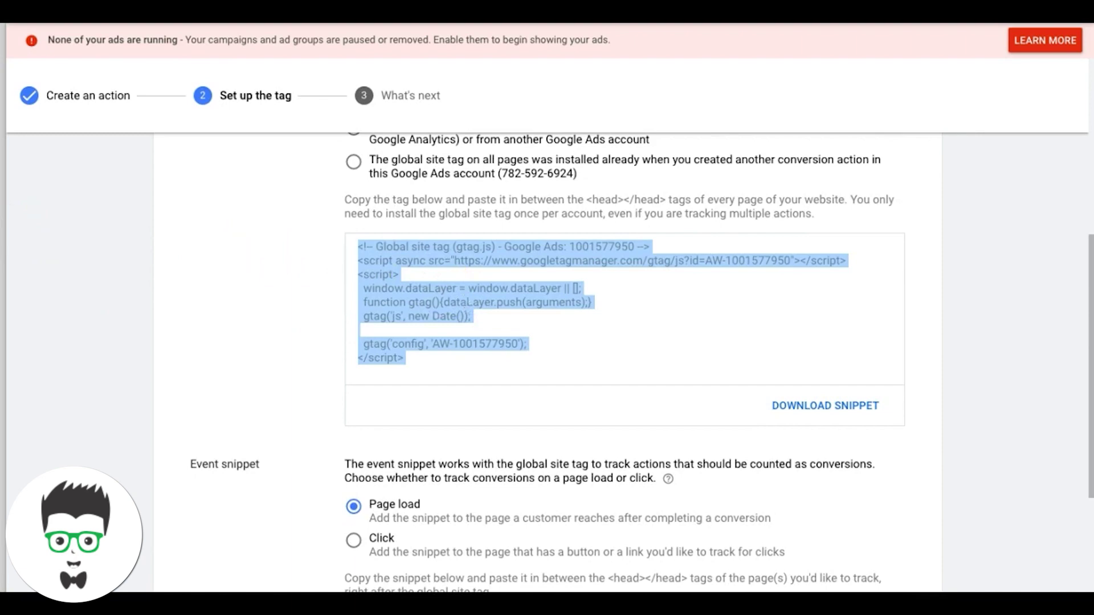
# Switch to the plumbing landing page and look over its quote form and the sections below it
pyautogui.hotkey('alt', 'Tab')
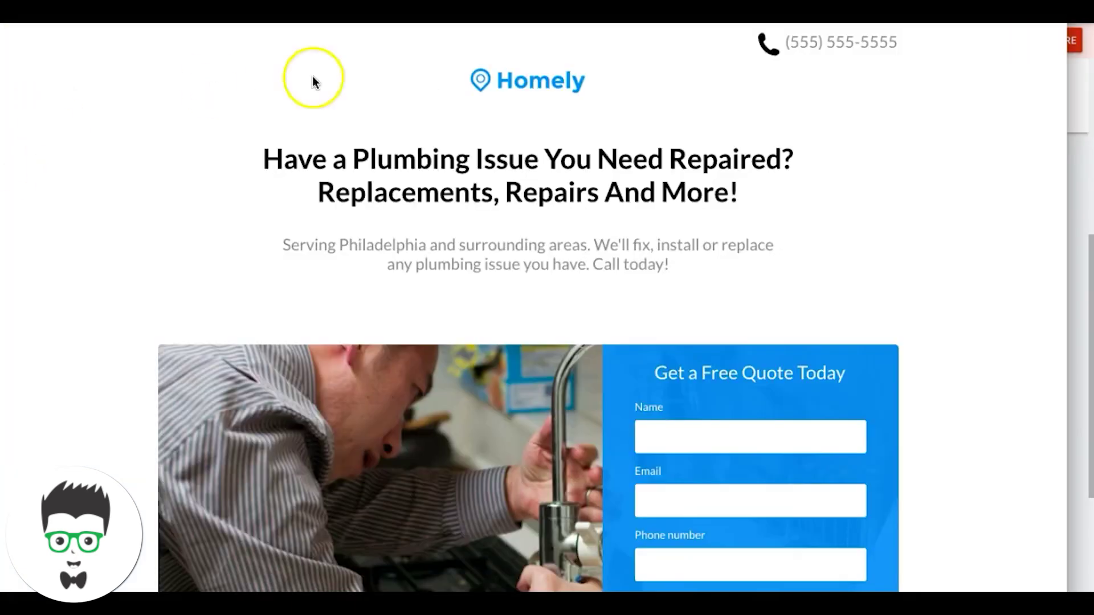
pyautogui.scroll(-2, 765, 147)
pyautogui.scroll(2, 764, 147)
pyautogui.scroll(-3, 963, 205)
pyautogui.scroll(-15, 968, 221)
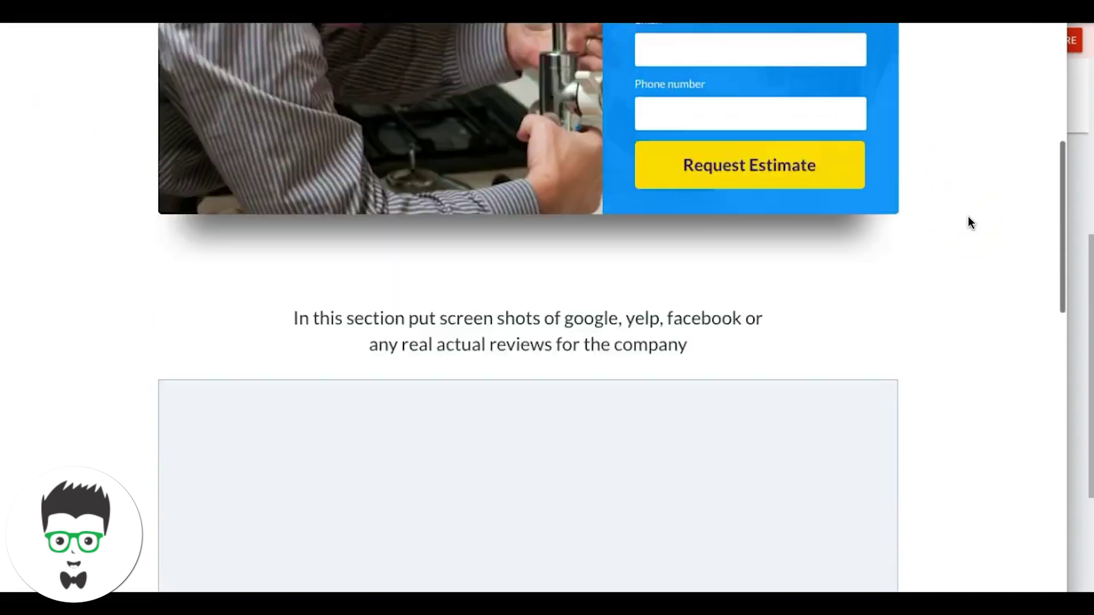
pyautogui.scroll(-4, 968, 222)
pyautogui.scroll(15, 969, 222)
pyautogui.scroll(-1, 739, 93)
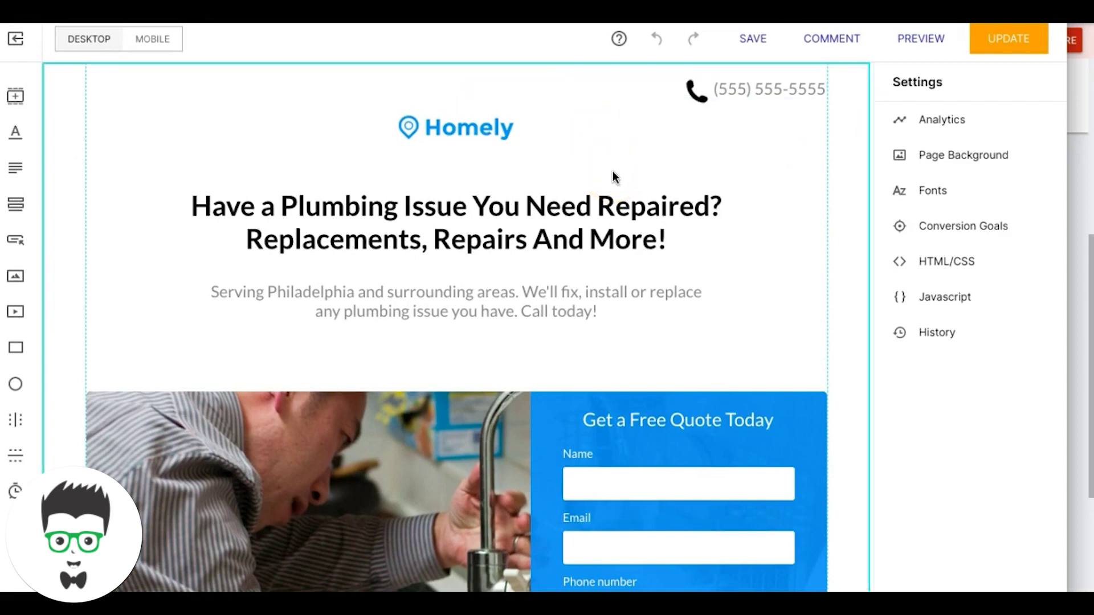
# Open the landing page's HTML/CSS settings in the page builder and delete all existing head code
pyautogui.click(613, 172)
pyautogui.click(933, 263)
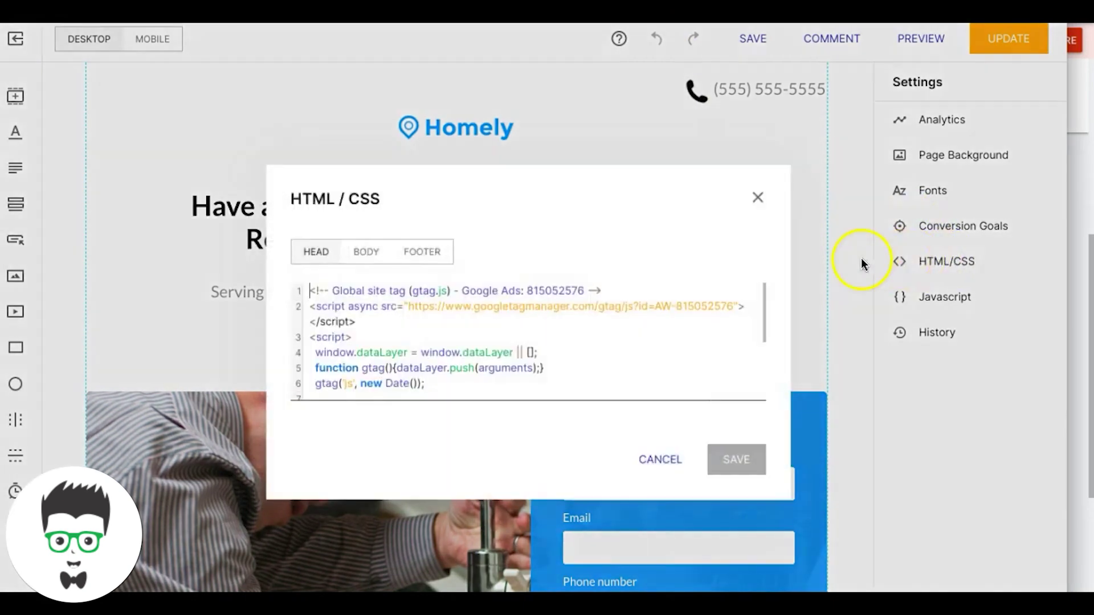
pyautogui.click(309, 291)
pyautogui.moveTo(310, 291); pyautogui.dragTo(394, 433)
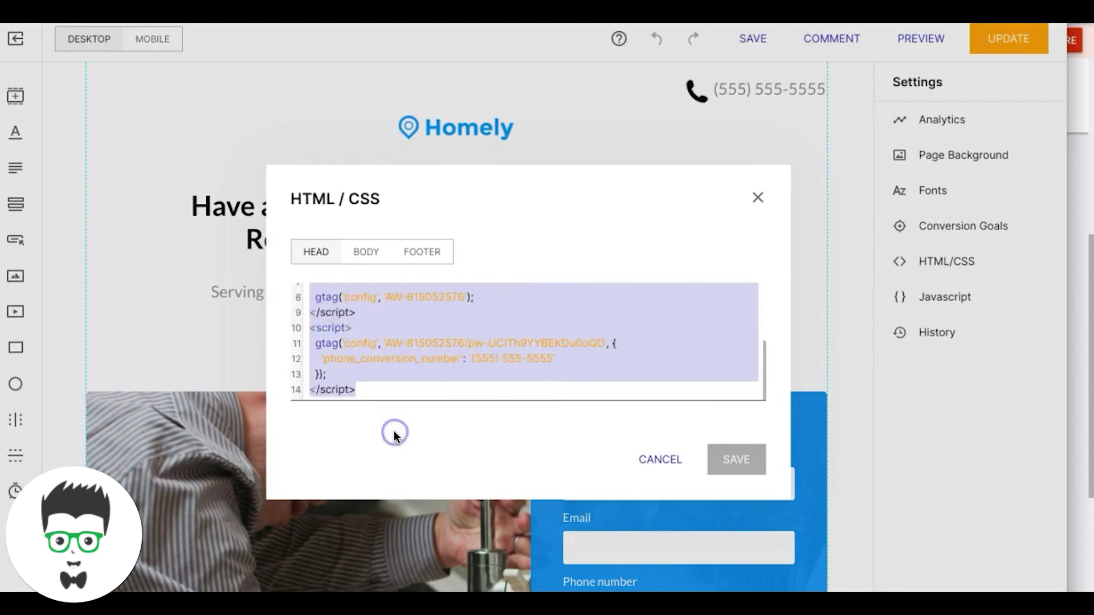
pyautogui.press('BackSpace')
pyautogui.click(317, 300)
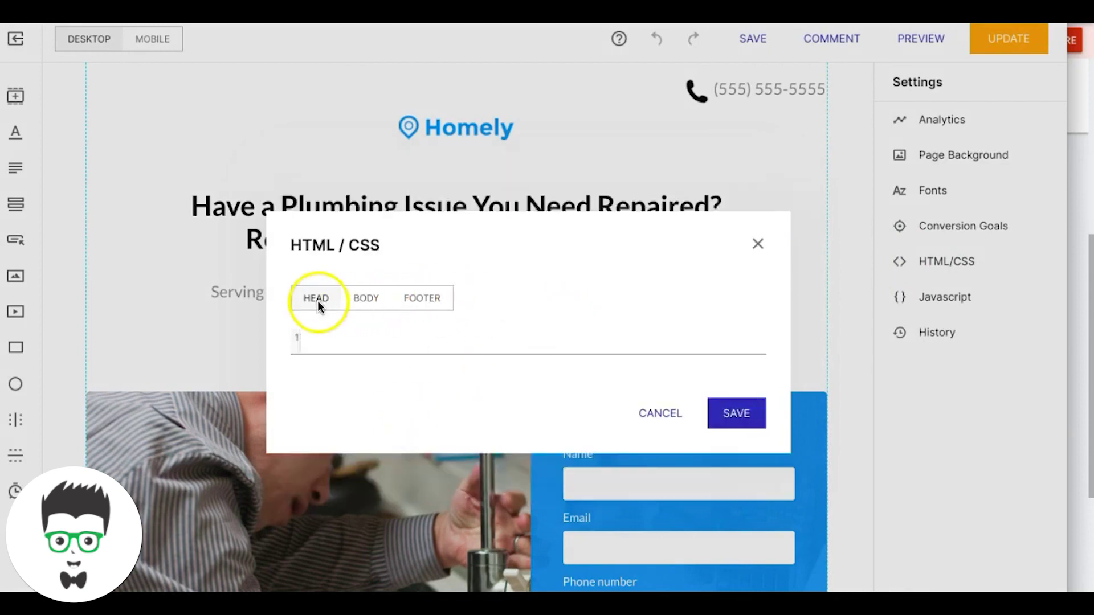
# Paste the copied global site tag into the landing page's head code, save it, and update the live page
pyautogui.click(321, 333)
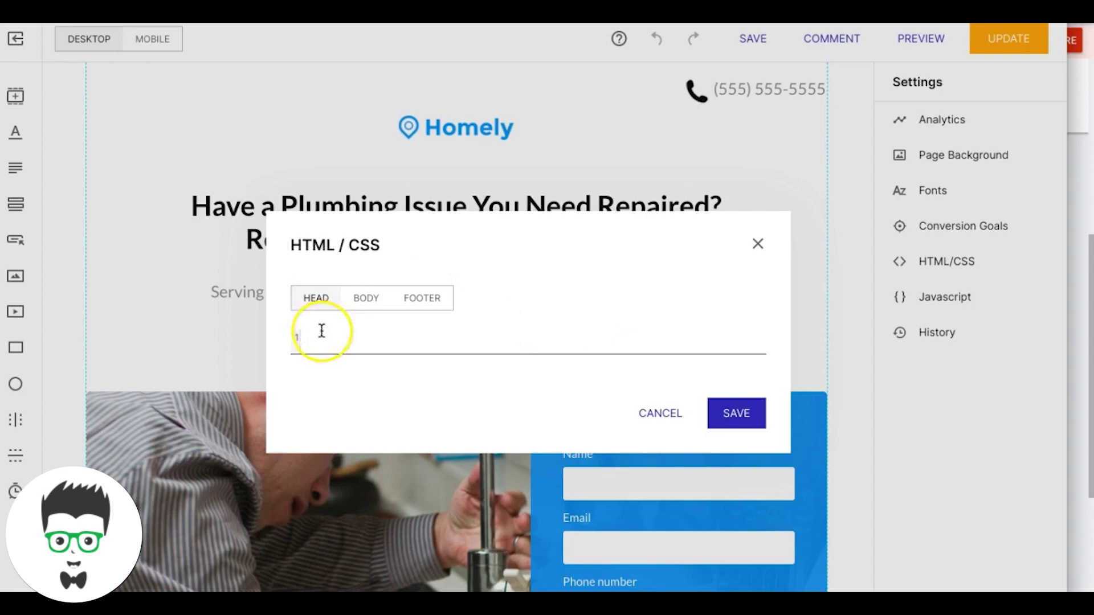
pyautogui.hotkey('ctrl', 'v')
pyautogui.click(469, 332)
pyautogui.scroll(1, 469, 332)
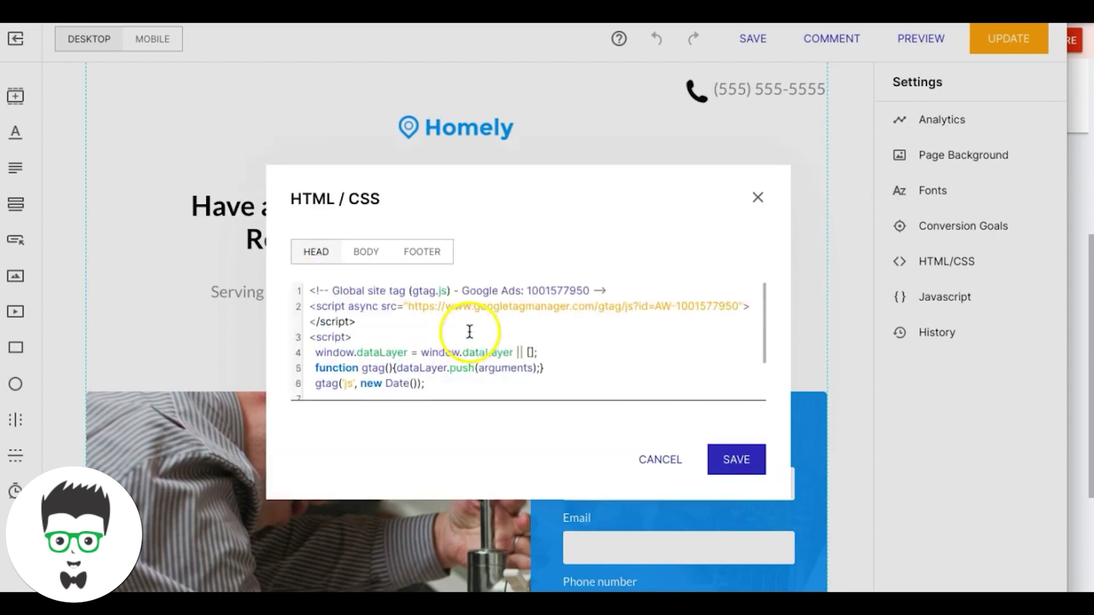
pyautogui.click(746, 459)
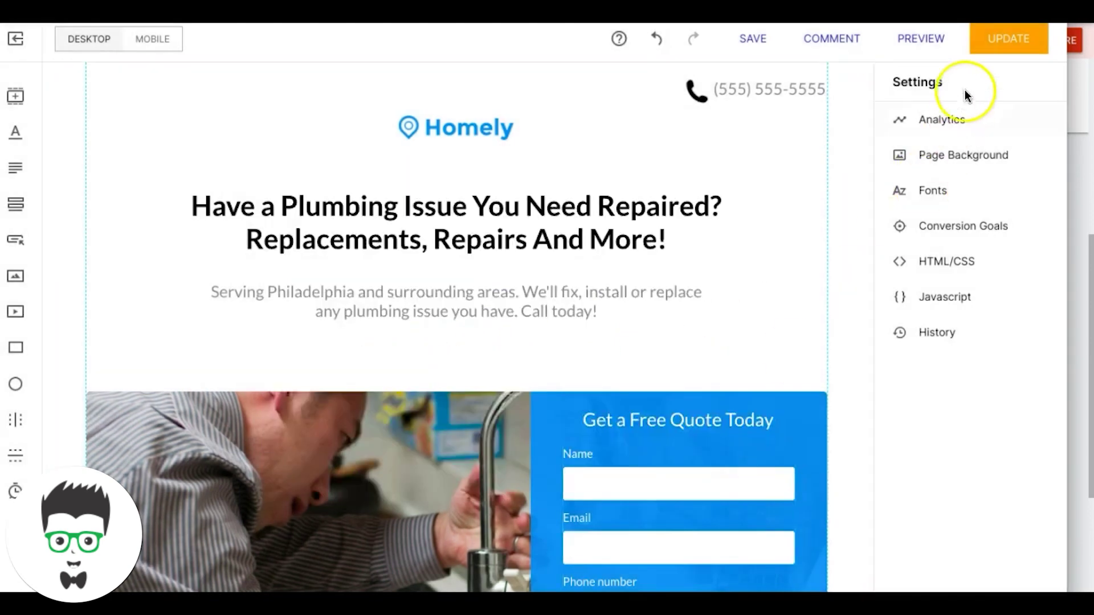
pyautogui.click(1009, 41)
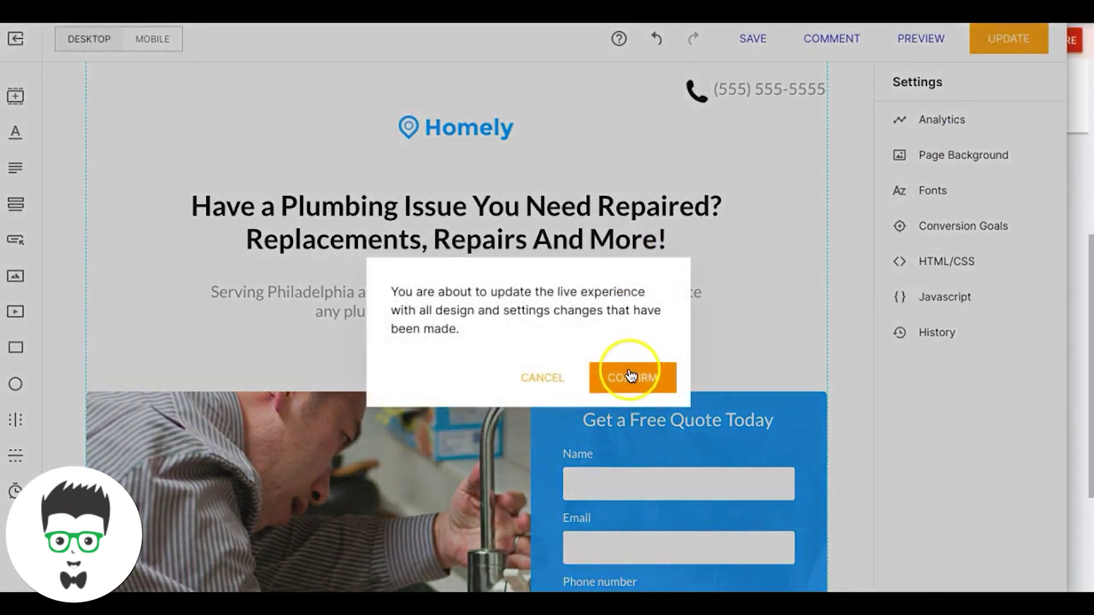
pyautogui.click(630, 376)
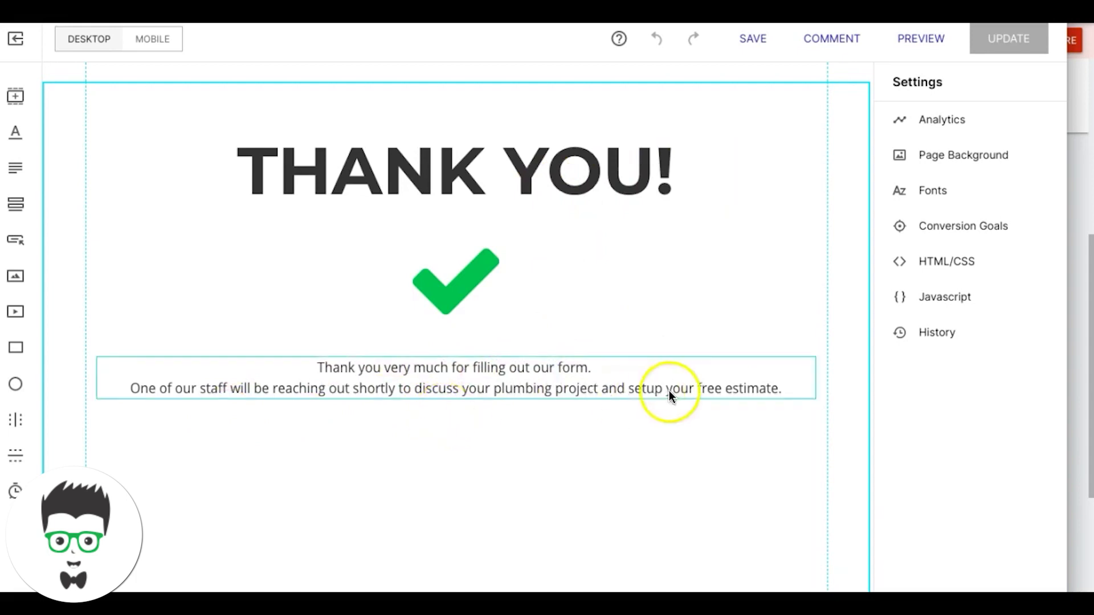
# Delete all existing head code from the thank-you page's HTML/CSS settings and save the empty code
pyautogui.click(939, 263)
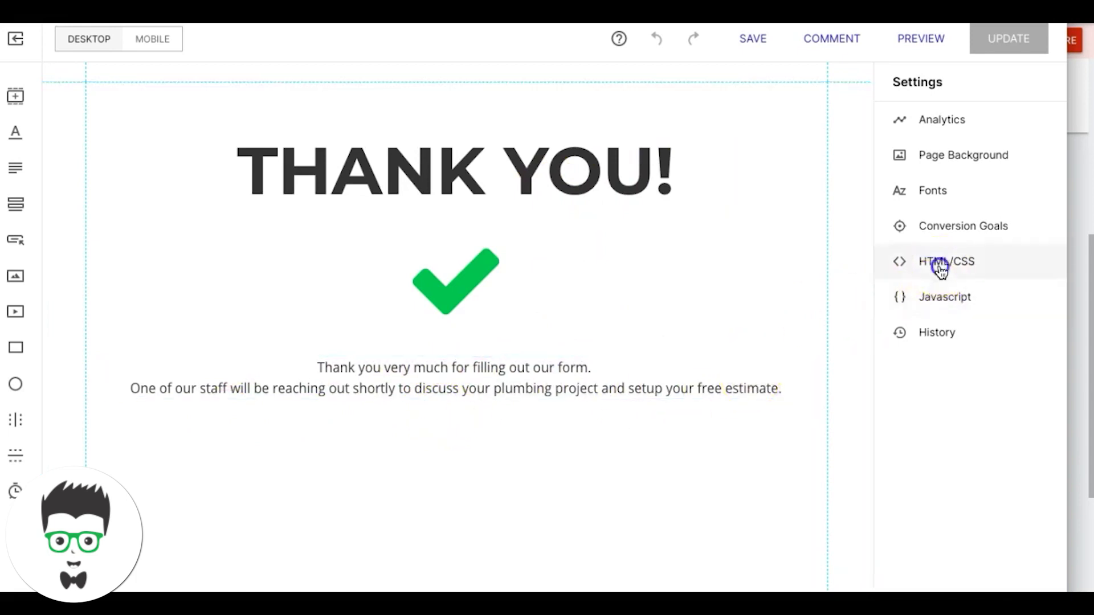
pyautogui.moveTo(319, 288); pyautogui.dragTo(435, 459)
pyautogui.press('BackSpace')
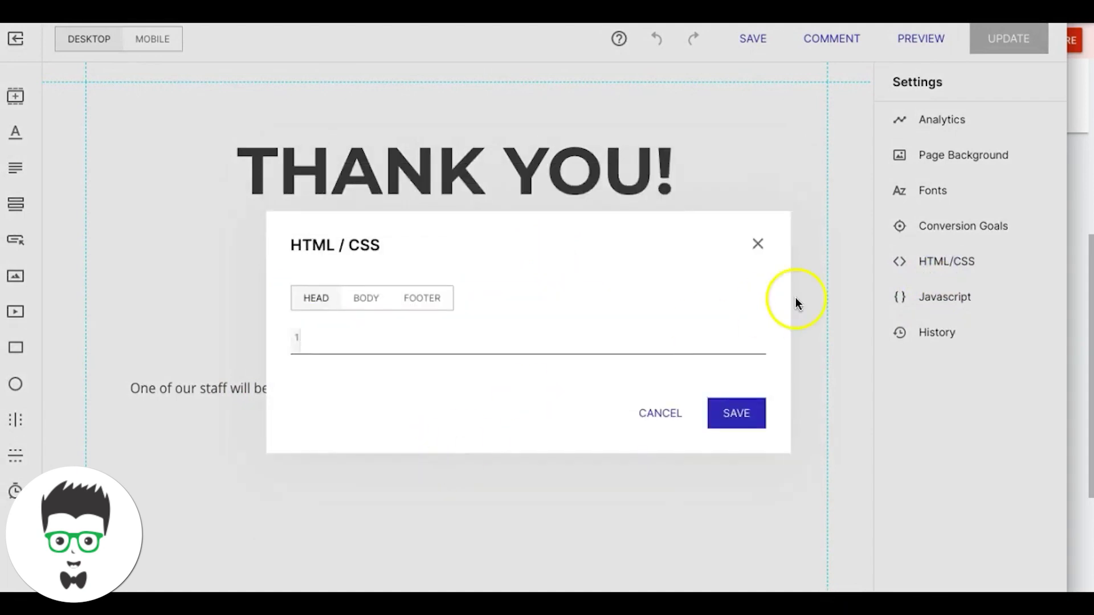
pyautogui.click(737, 413)
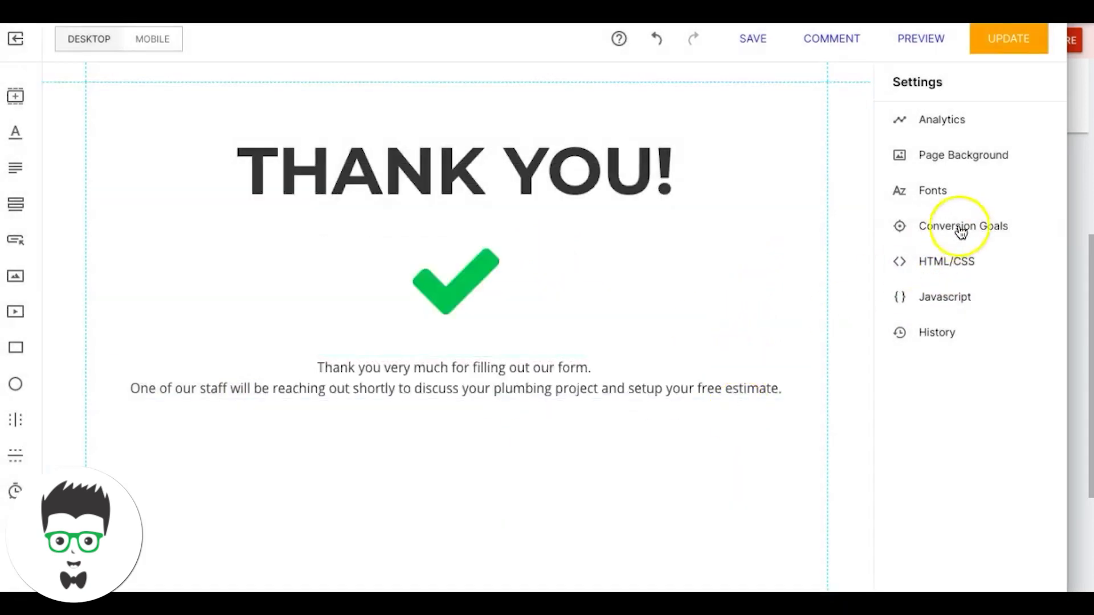
# Paste the global site tag into the thank-you page's head code and save it
pyautogui.click(941, 266)
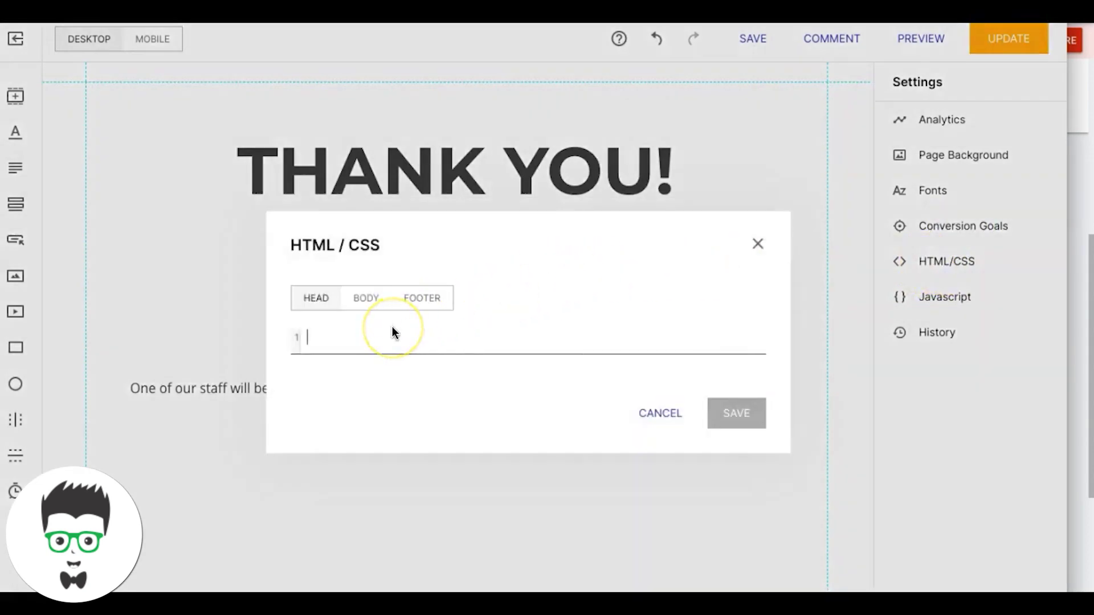
pyautogui.hotkey('ctrl', 'v')
pyautogui.click(740, 458)
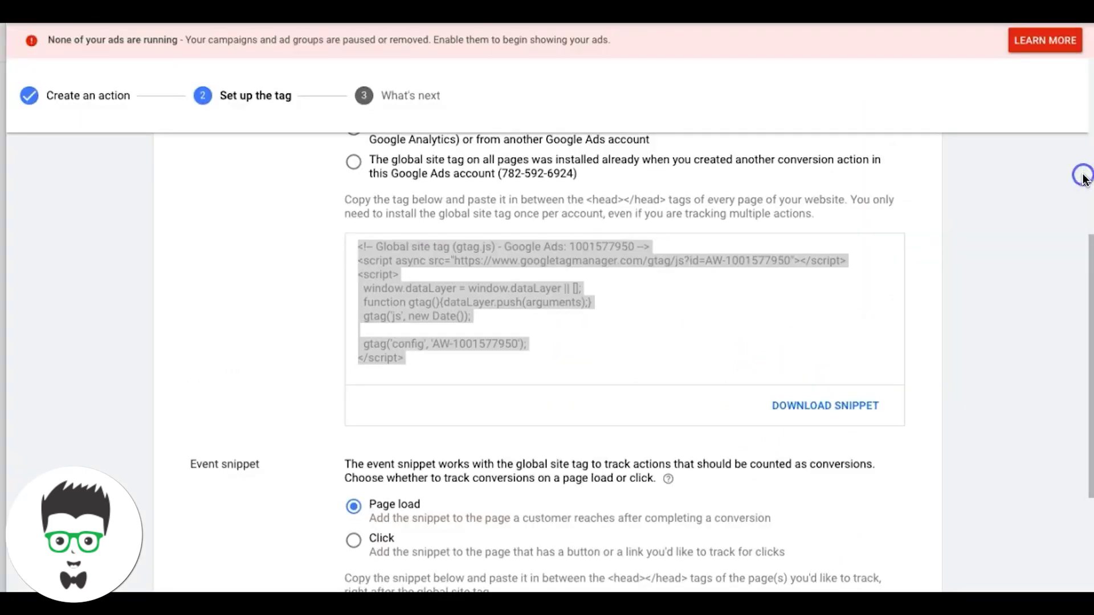
# Return to Google Ads, keep the event snippet on Page load, and copy the Contact Form Submission Lead event snippet
pyautogui.click(776, 234)
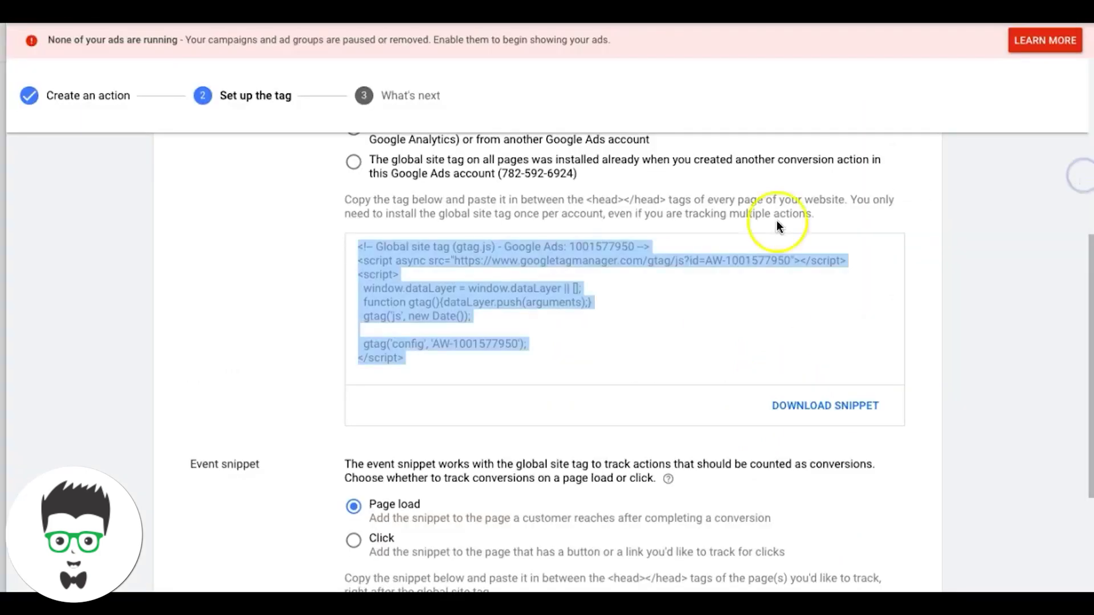
pyautogui.click(271, 305)
pyautogui.scroll(3, 270, 306)
pyautogui.scroll(-2, 271, 306)
pyautogui.scroll(-5, 270, 308)
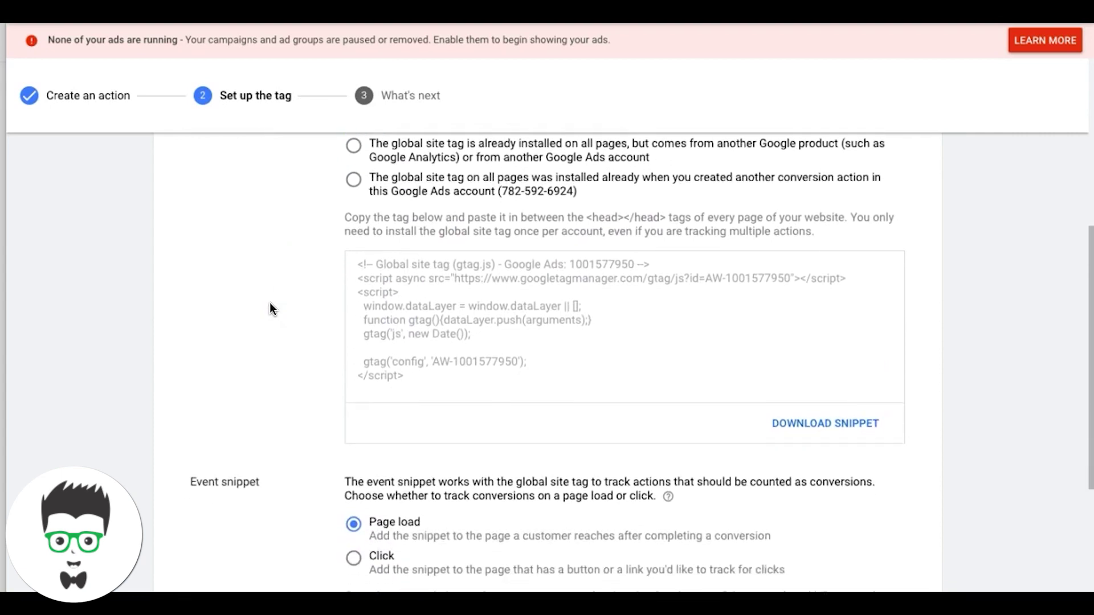
pyautogui.click(267, 347)
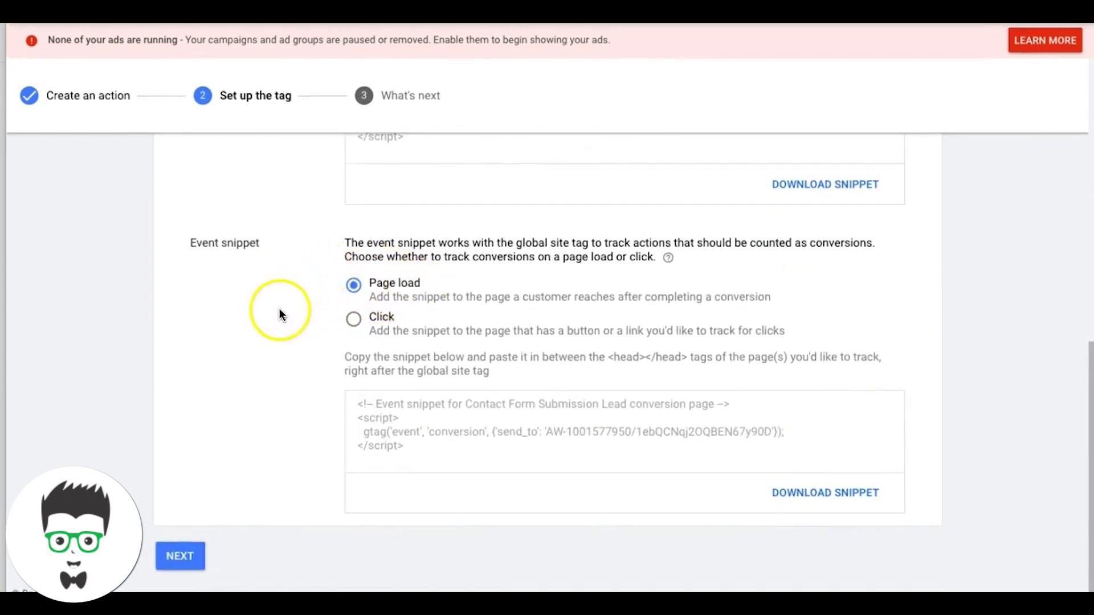
pyautogui.click(414, 424)
pyautogui.hotkey('ctrl', 'c')
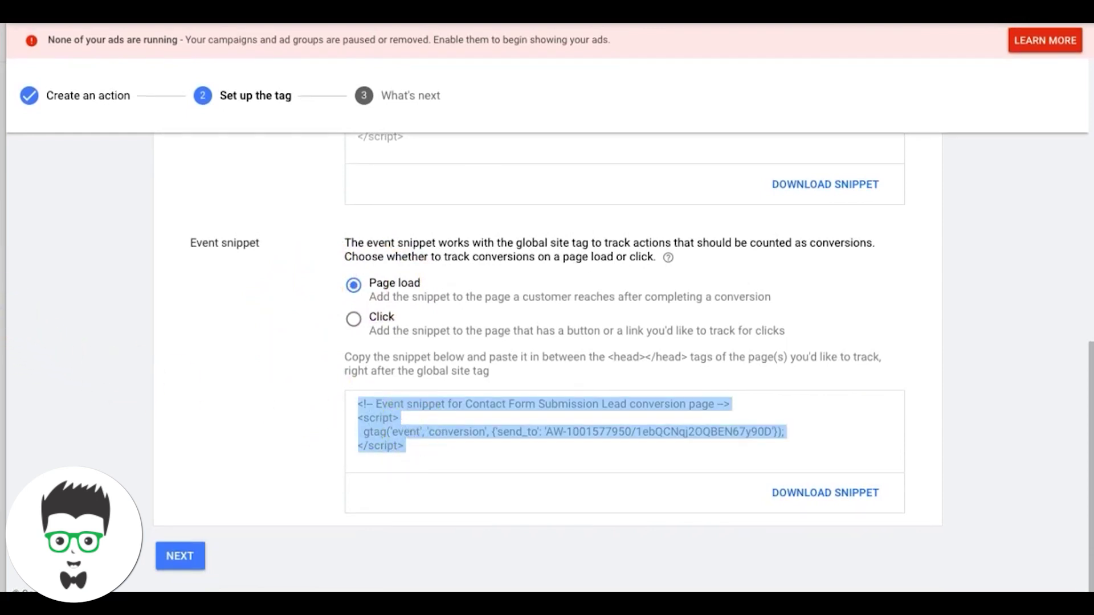
# Switch to the thank-you page in the page builder, paste the event snippet directly below the global site tag in its head code, and save
pyautogui.hotkey('alt', 'Tab')
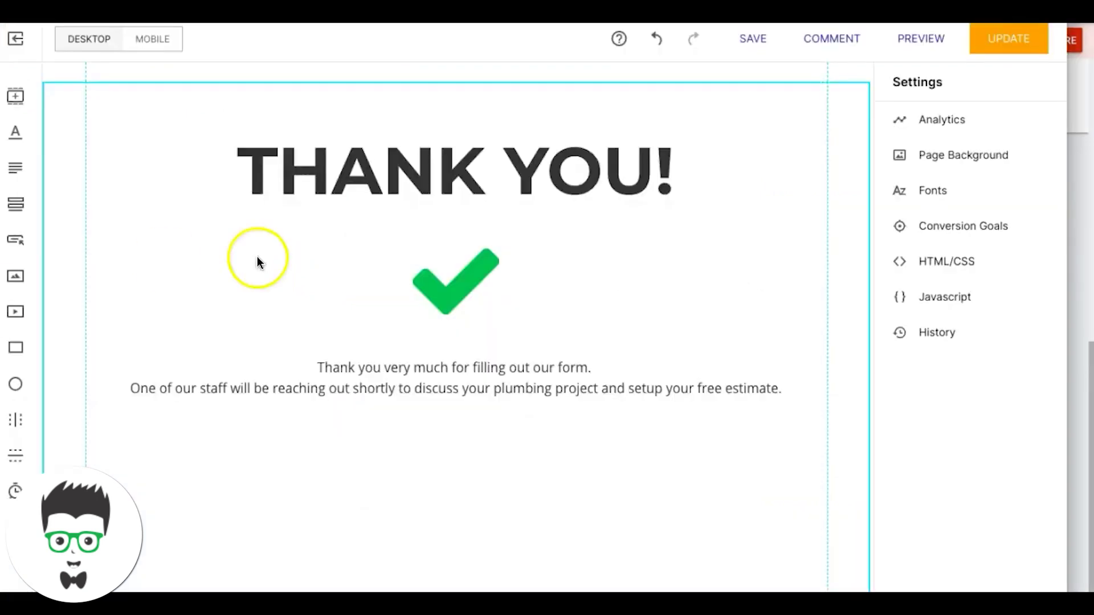
pyautogui.click(932, 260)
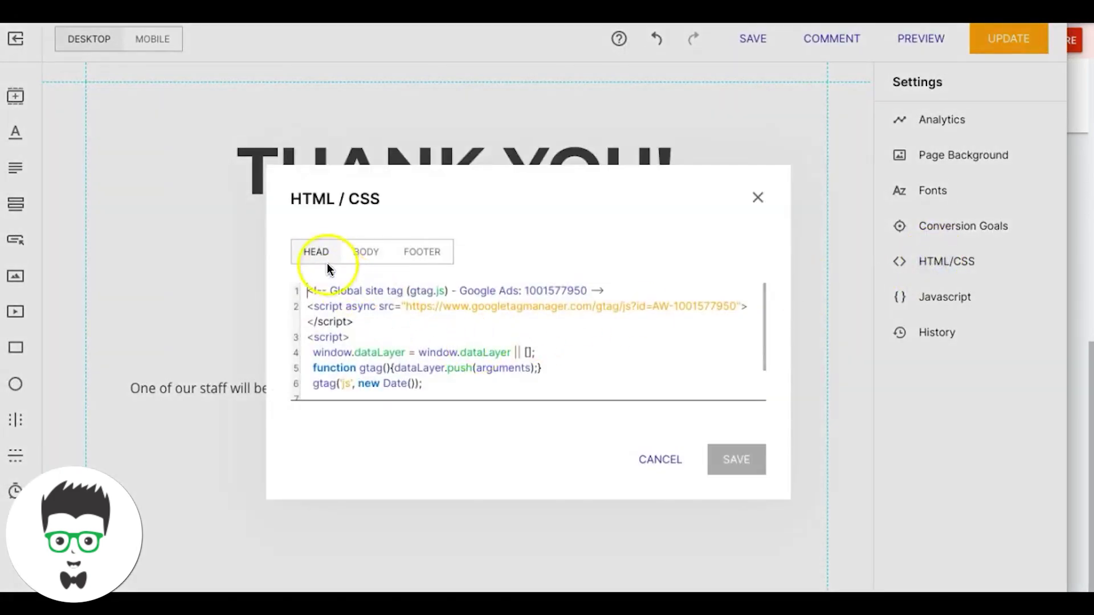
pyautogui.scroll(-3, 373, 299)
pyautogui.click(361, 389)
pyautogui.press('Return')
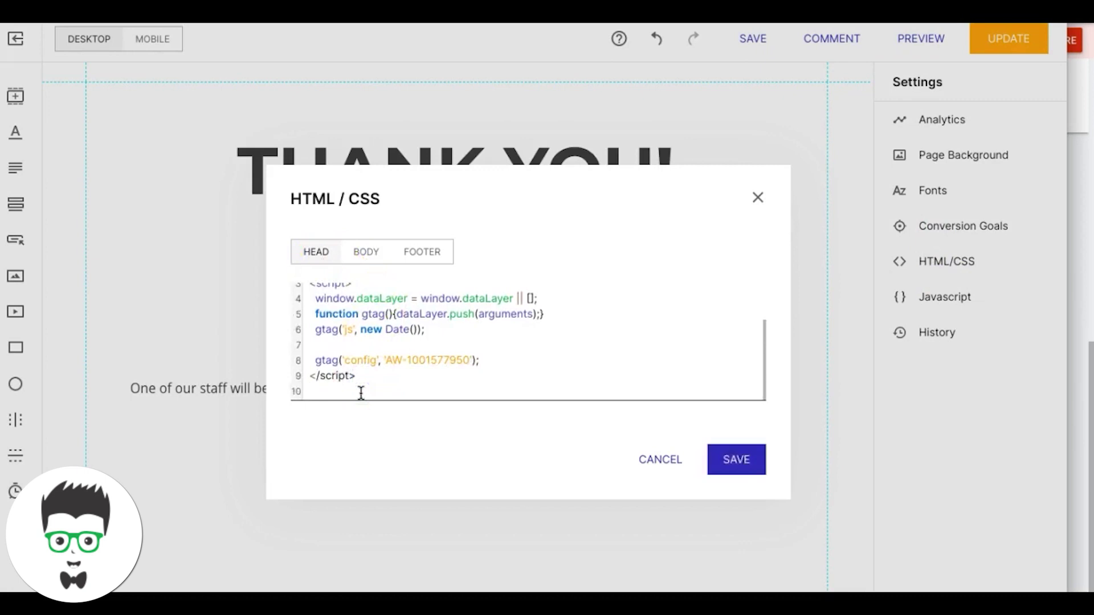
pyautogui.hotkey('ctrl', 'v')
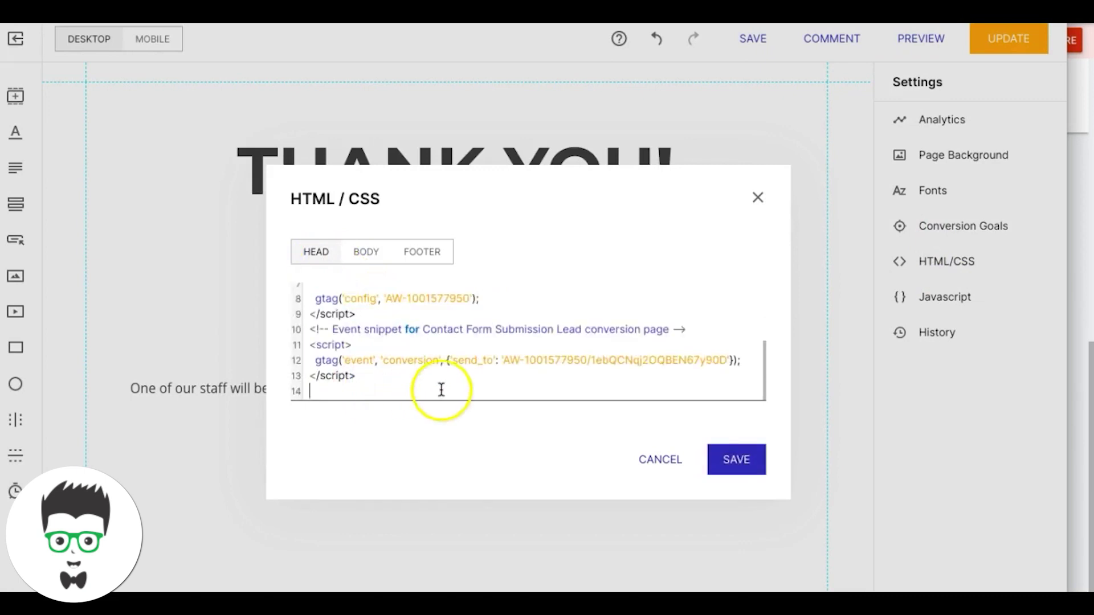
pyautogui.click(742, 453)
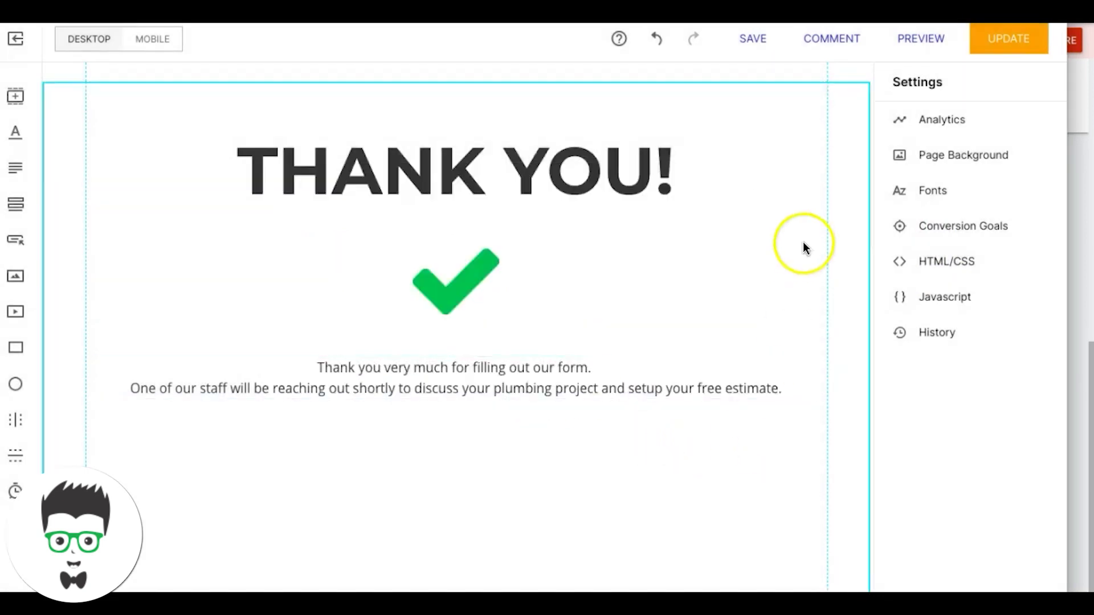
# Update the live thank-you page with the saved code changes and confirm the update
pyautogui.click(998, 40)
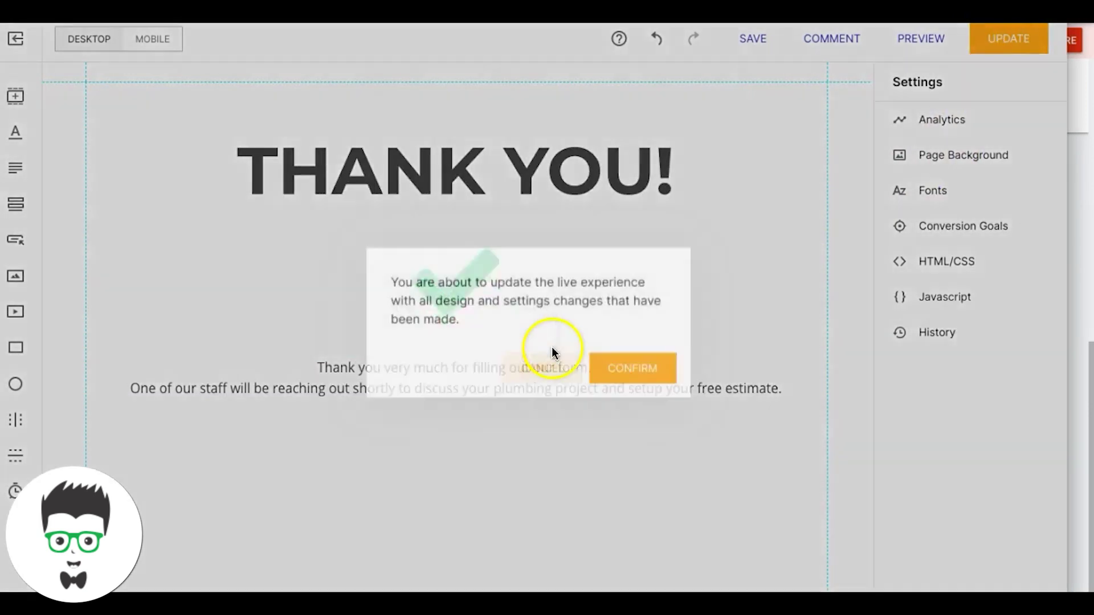
pyautogui.click(631, 372)
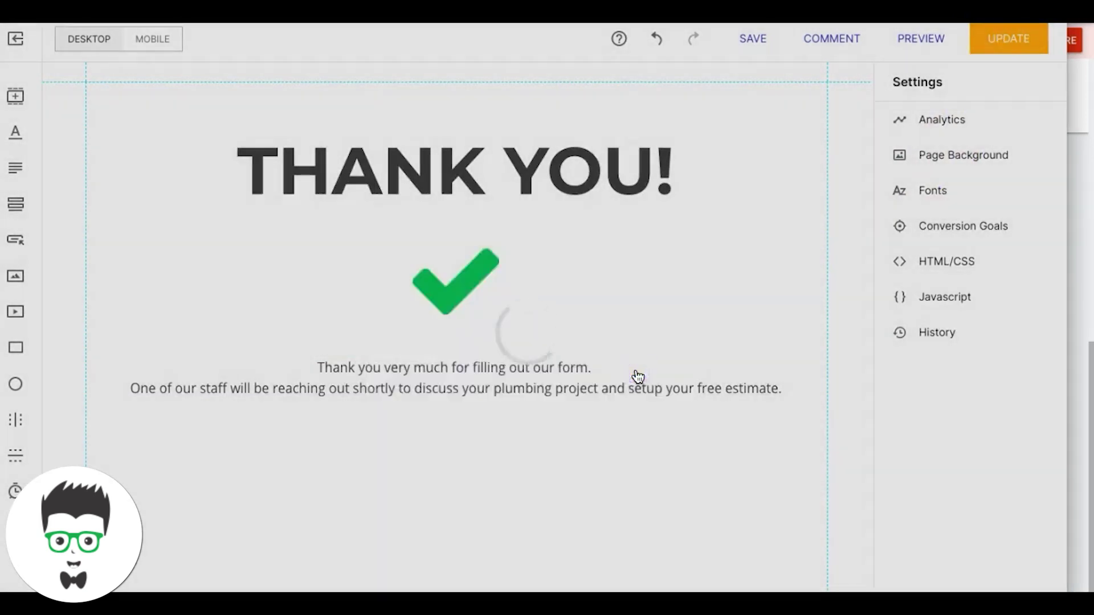
pyautogui.click(771, 297)
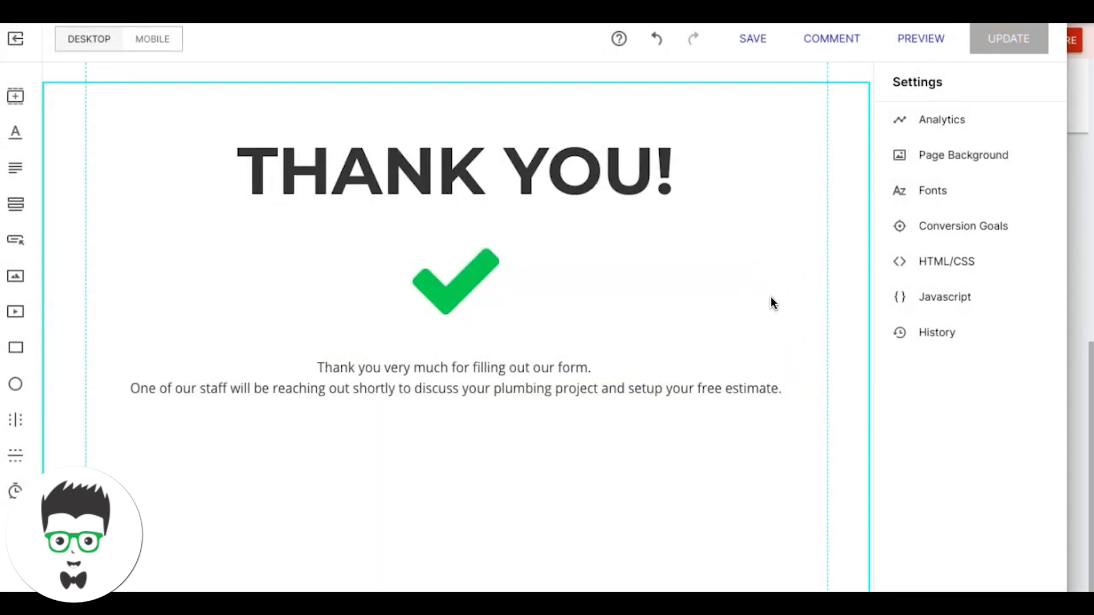
# Return to Google Ads and complete the tag setup stage for the contact form conversion action
pyautogui.click(1085, 170)
pyautogui.click(179, 556)
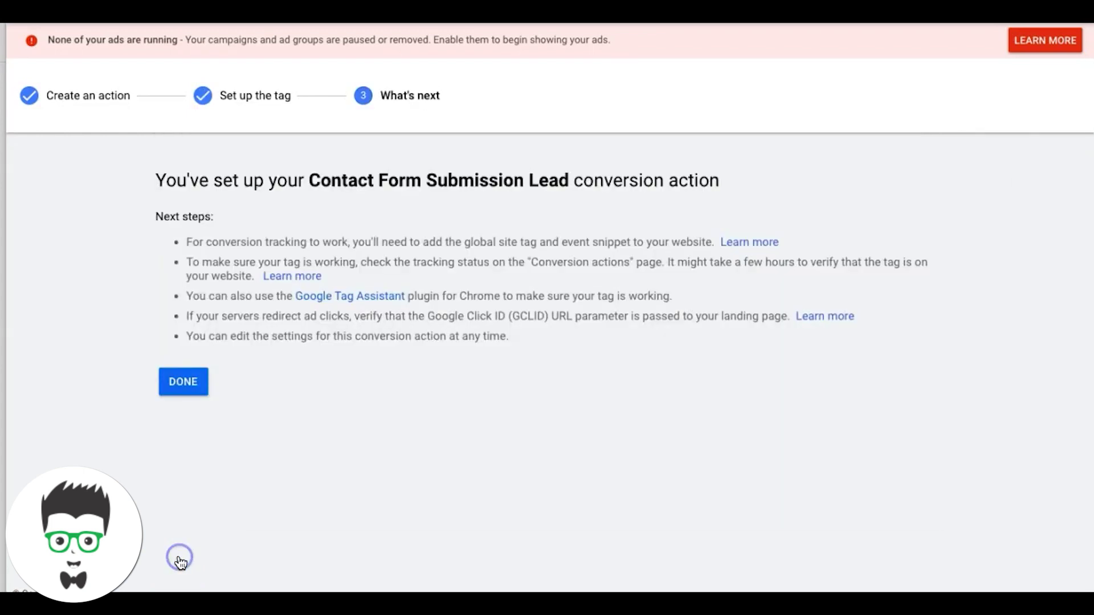
# Finish the contact form conversion action and start a new phone call conversion for calls to a phone number on your website
pyautogui.click(182, 388)
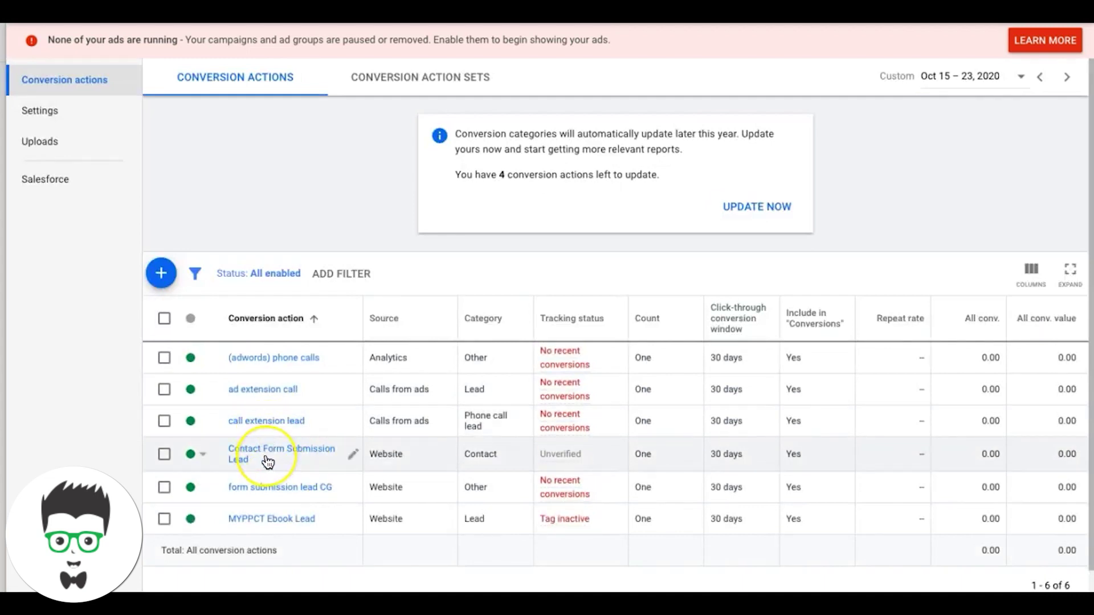
pyautogui.click(162, 275)
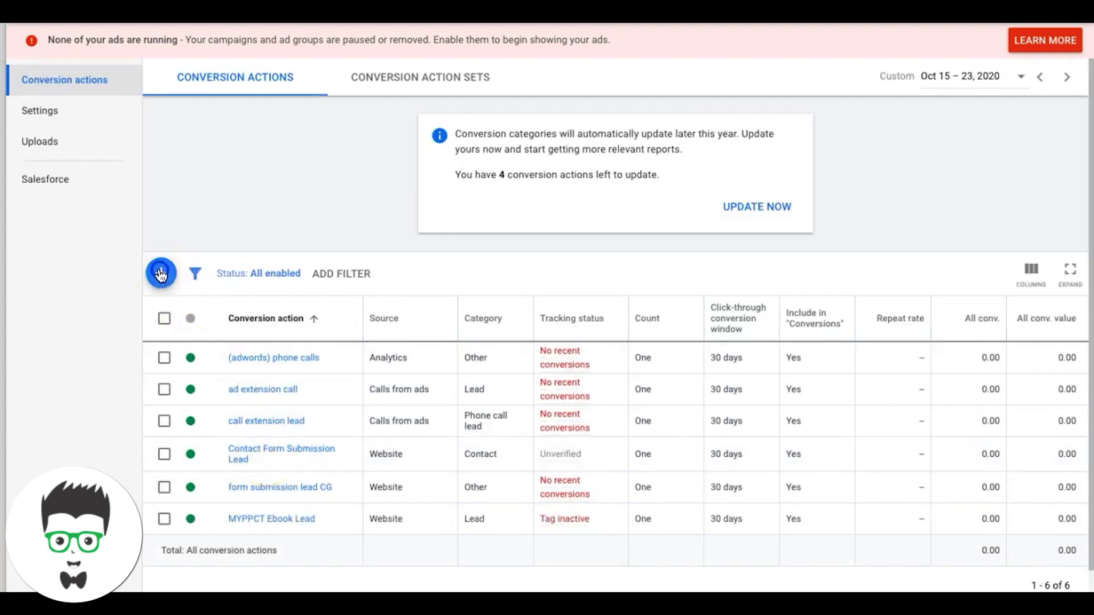
pyautogui.click(625, 248)
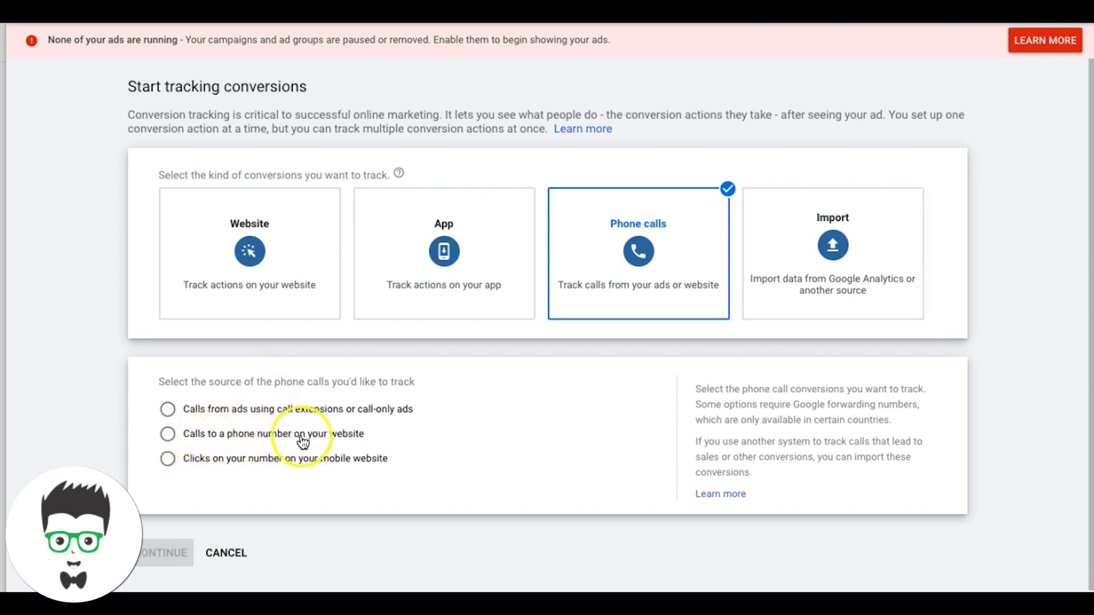
pyautogui.click(167, 434)
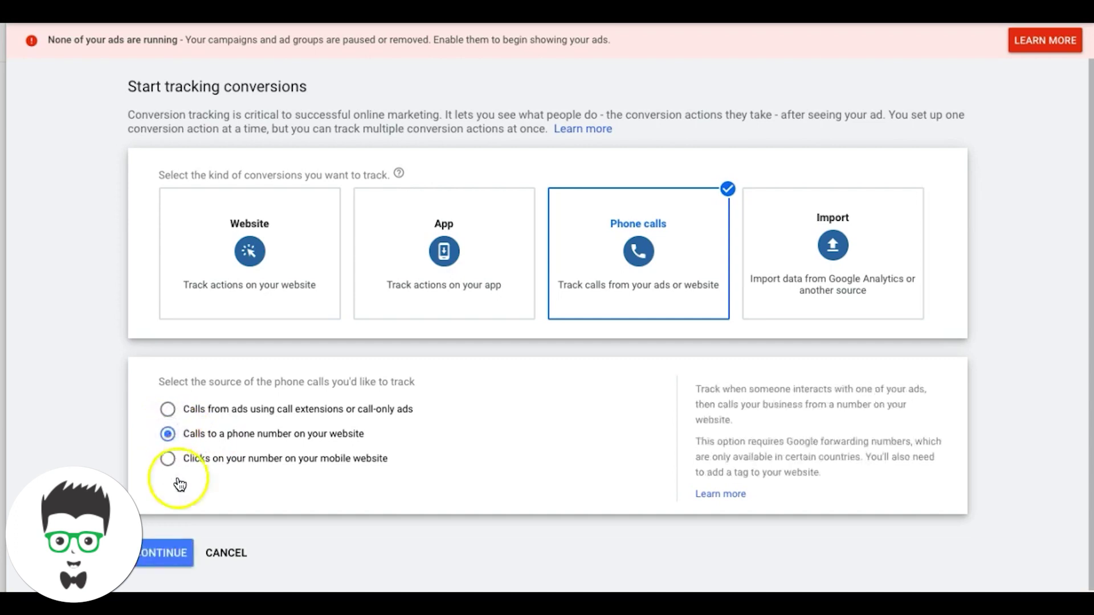
pyautogui.click(165, 554)
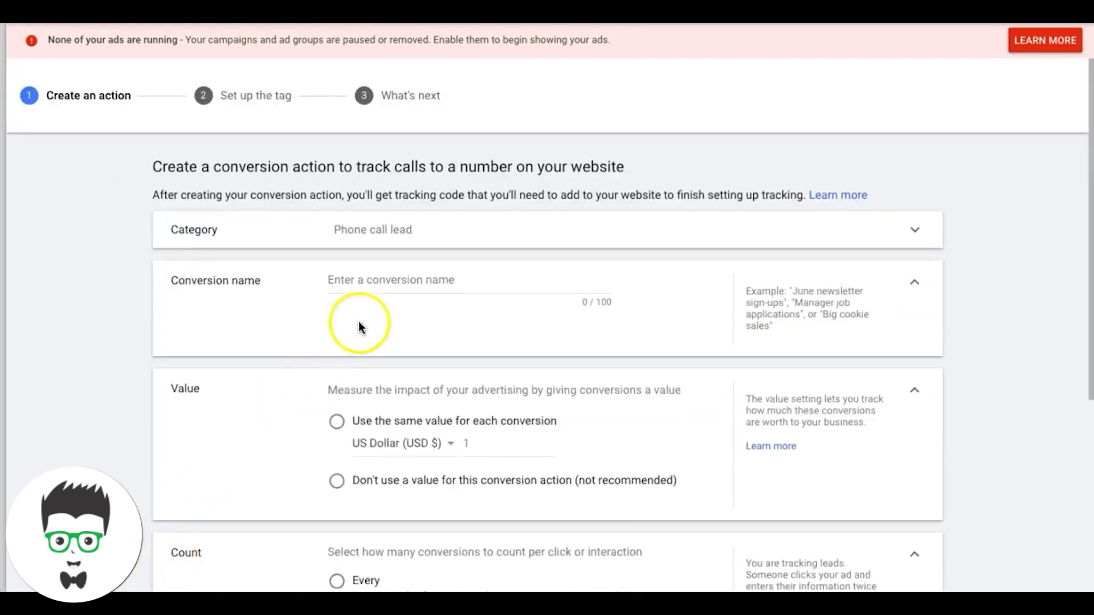
# Name the conversion "phone call from website", use no value for it, and count one conversion per interaction
pyautogui.click(373, 275)
pyautogui.write('phone call from website')
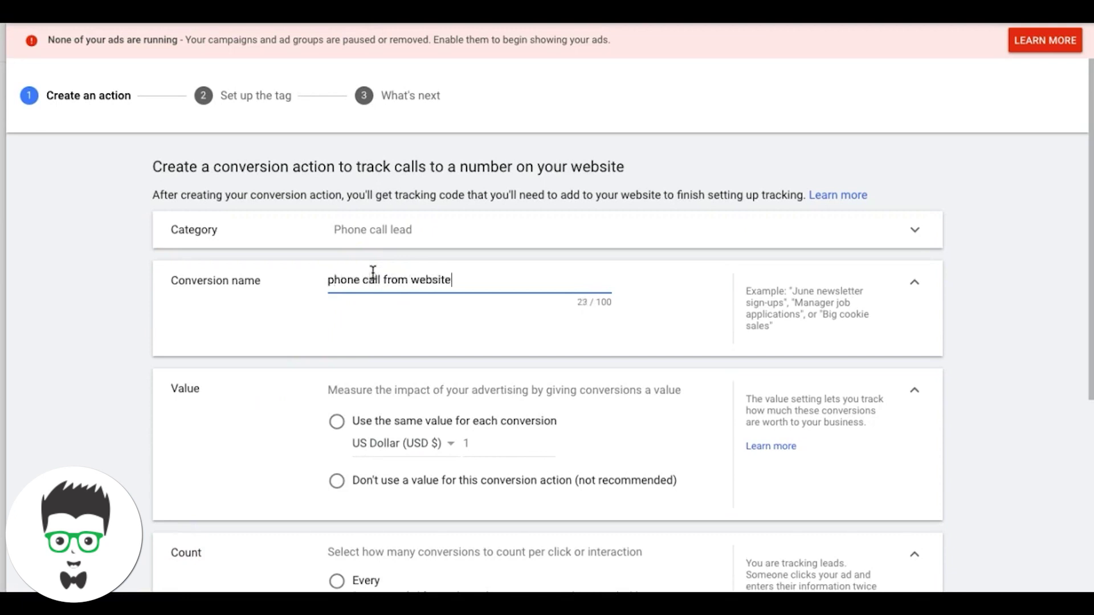
pyautogui.click(336, 480)
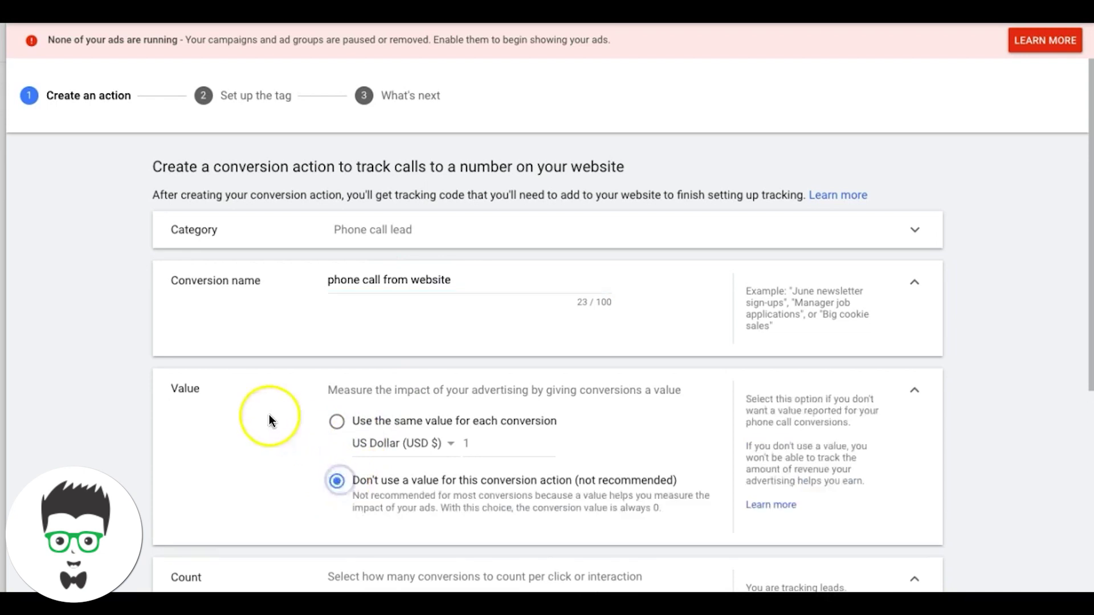
pyautogui.scroll(-2, 269, 421)
pyautogui.scroll(-1, 270, 421)
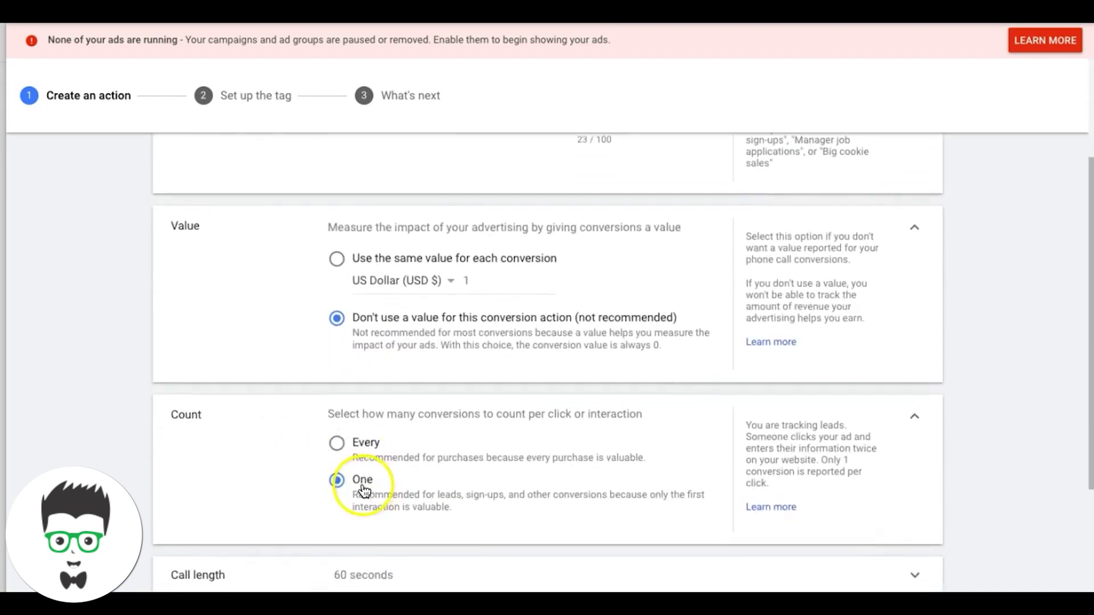
# Set the minimum call length to 1 second and create the website phone call conversion action
pyautogui.scroll(-3, 282, 460)
pyautogui.click(361, 385)
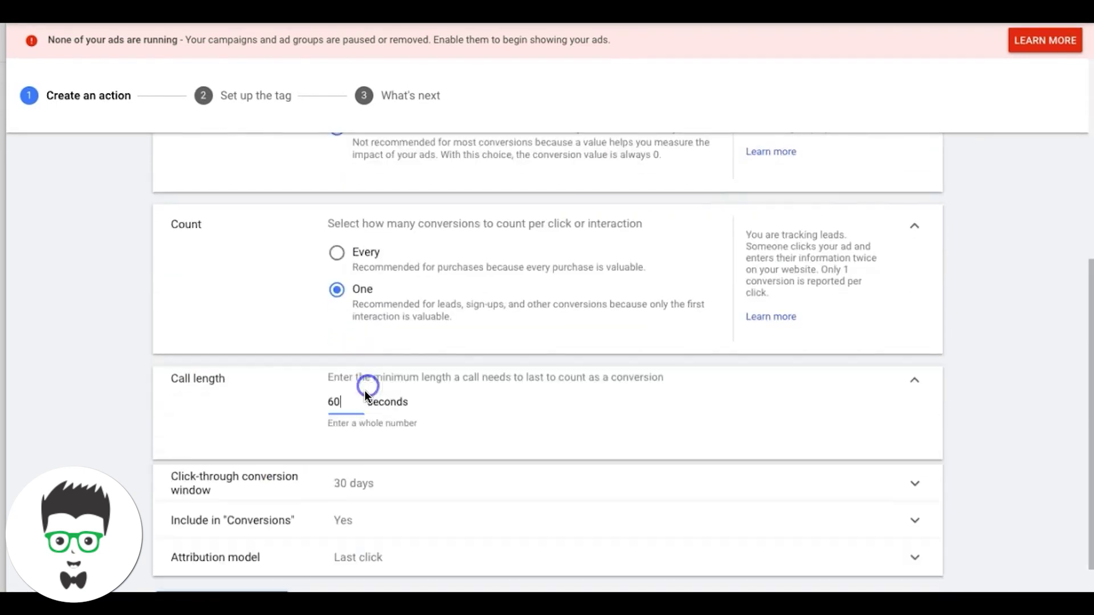
pyautogui.write('1')
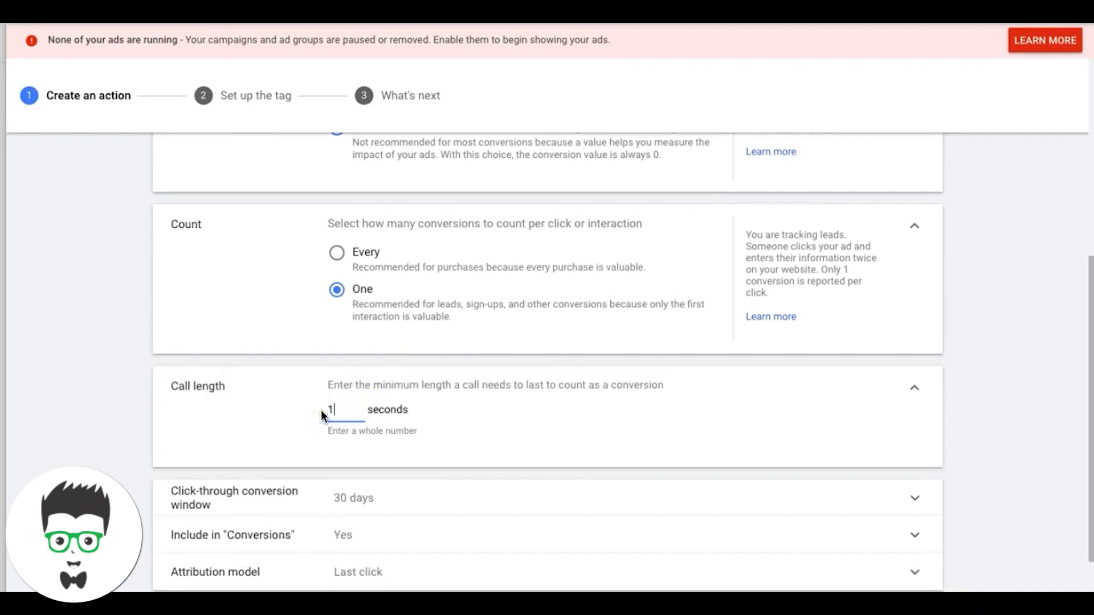
pyautogui.click(123, 374)
pyautogui.scroll(-1, 122, 375)
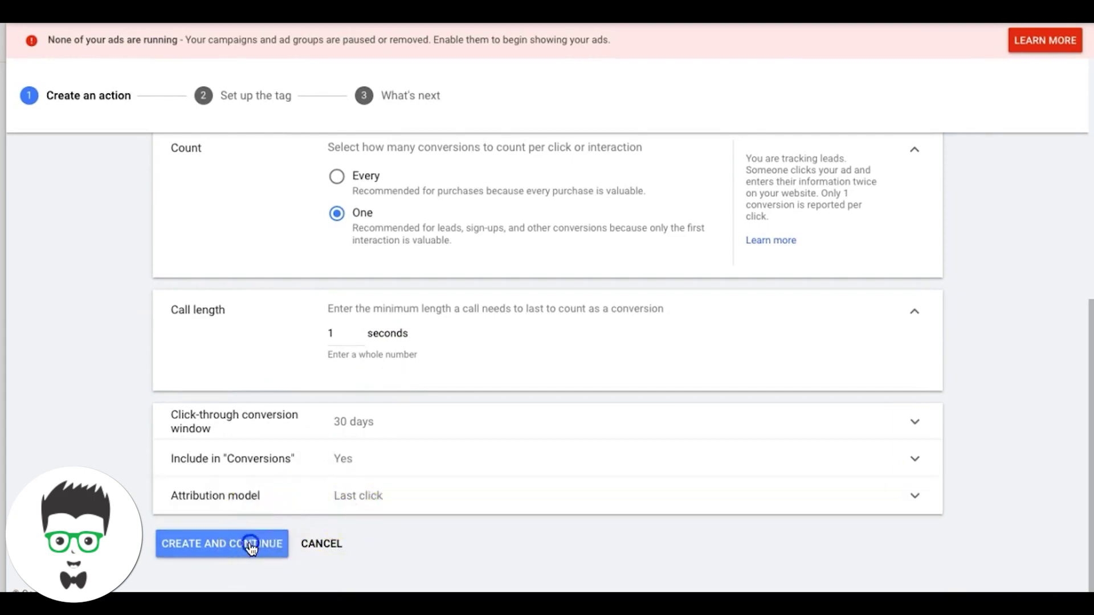
pyautogui.click(251, 548)
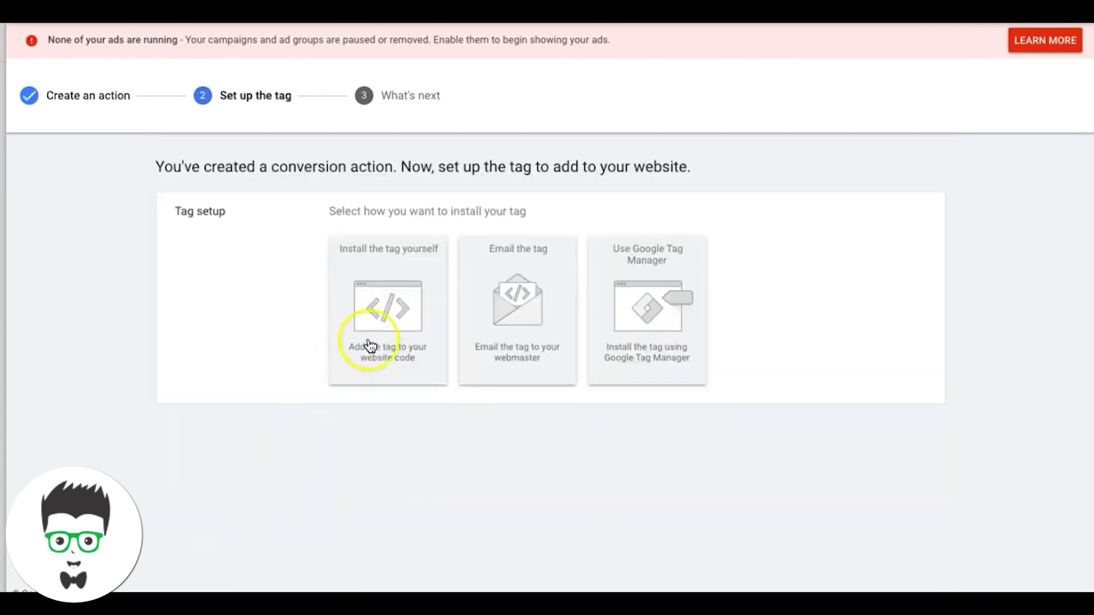
# Choose to install the tag yourself, review the phone snippet options, and check how the phone number appears on the landing page
pyautogui.click(390, 317)
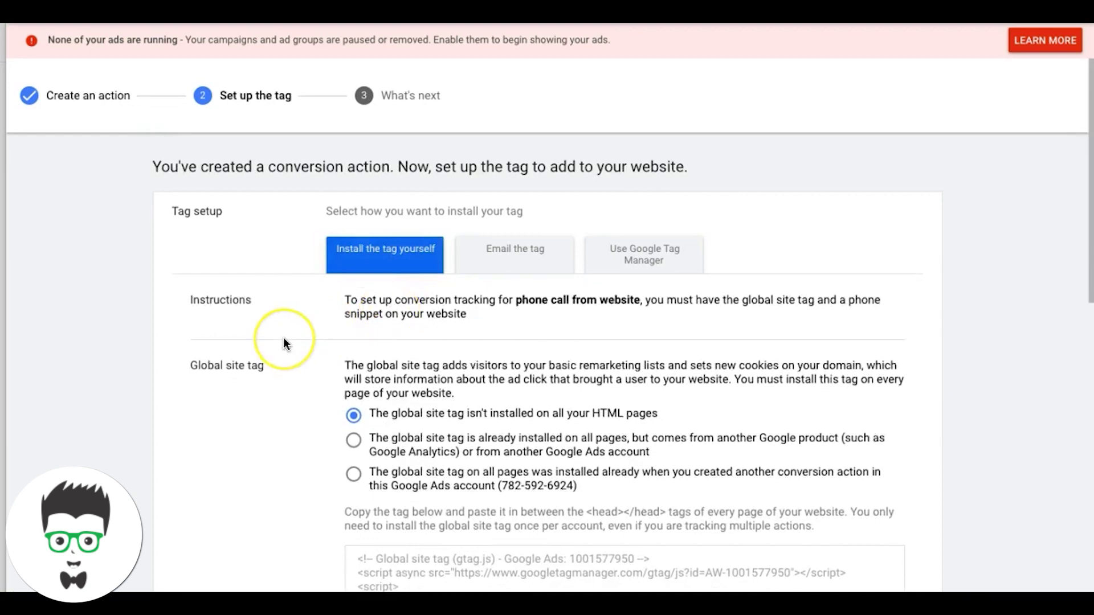
pyautogui.scroll(-4, 285, 307)
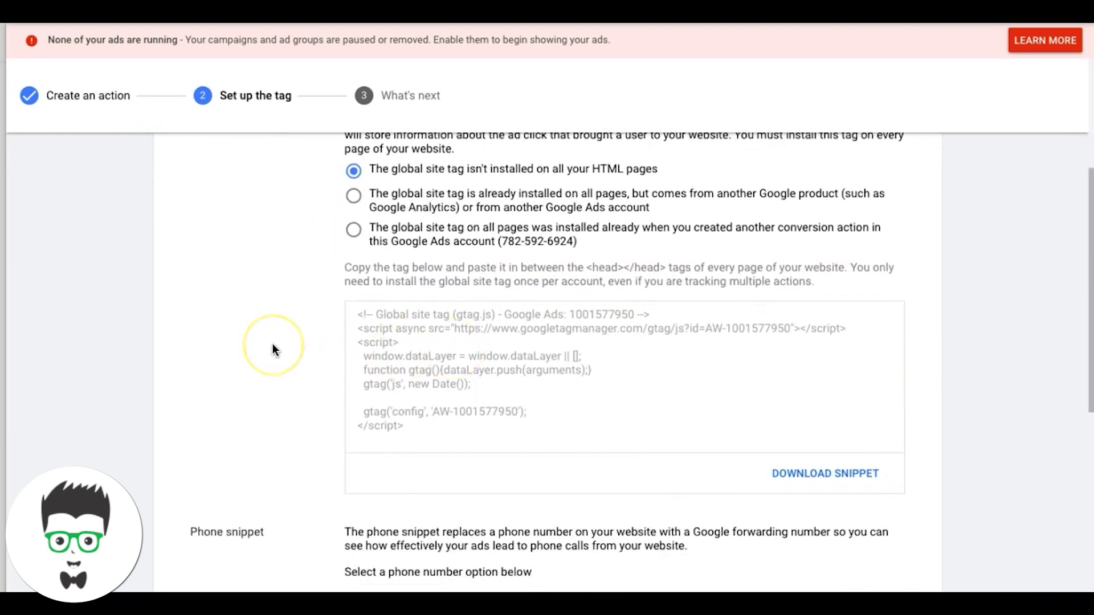
pyautogui.scroll(-1, 272, 345)
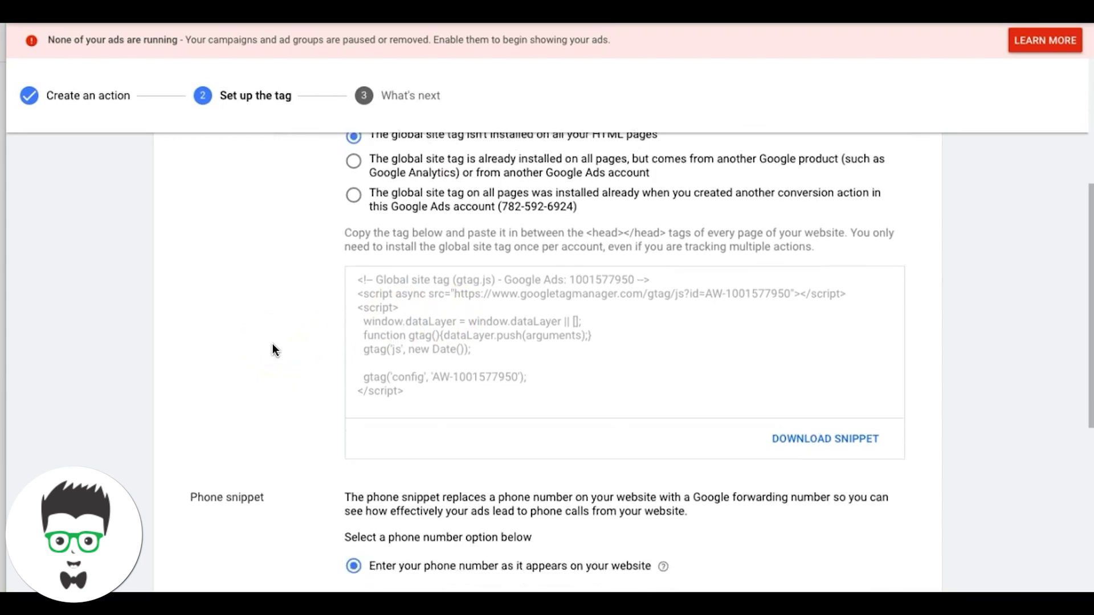
pyautogui.scroll(-5, 224, 326)
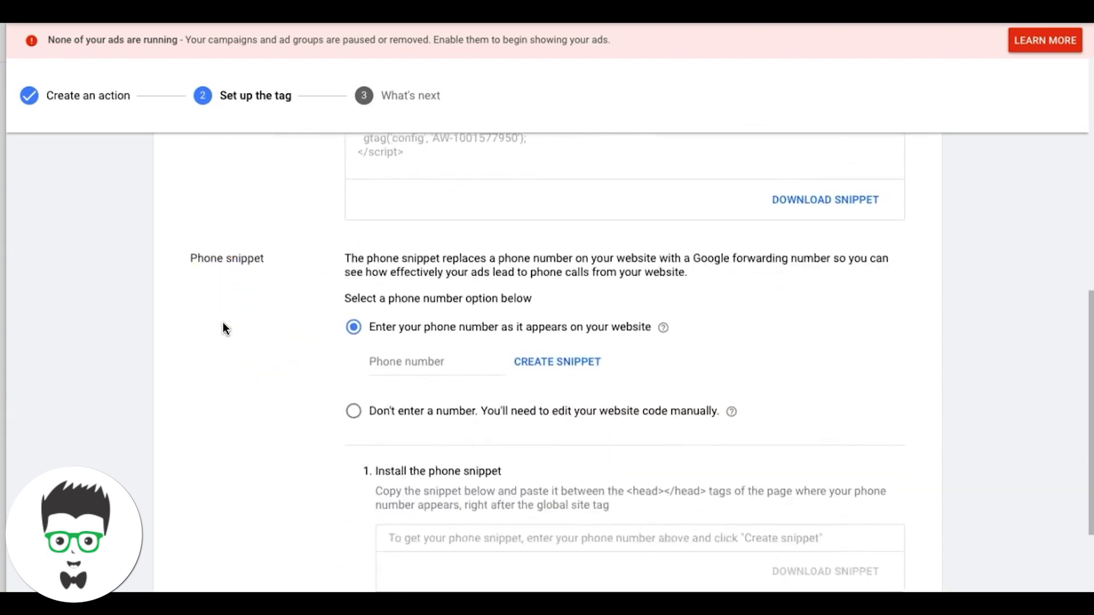
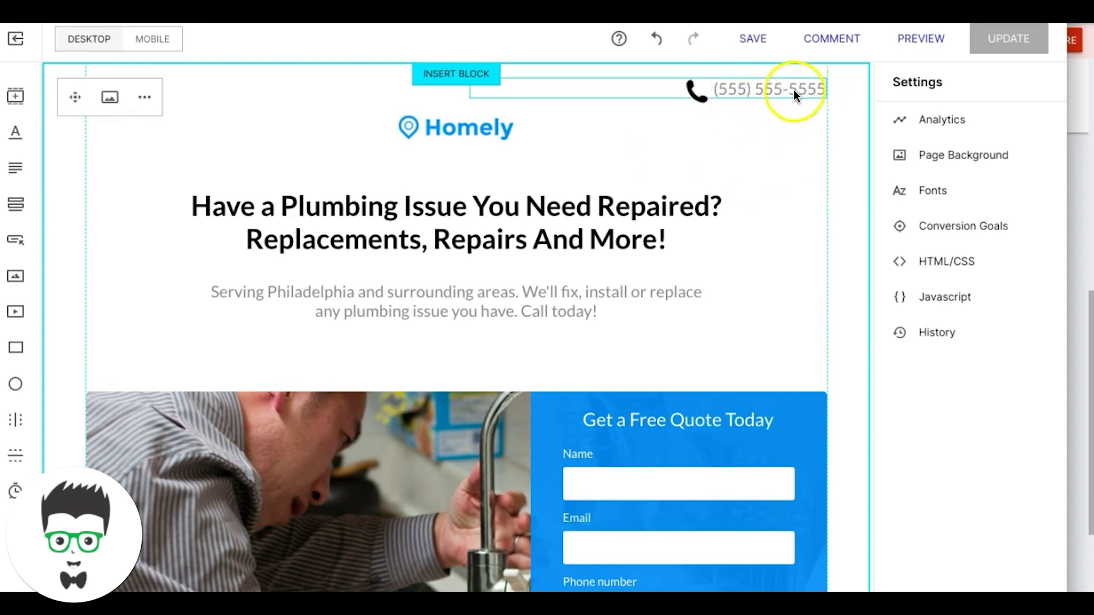
pyautogui.scroll(-2, 590, 373)
pyautogui.scroll(2, 591, 373)
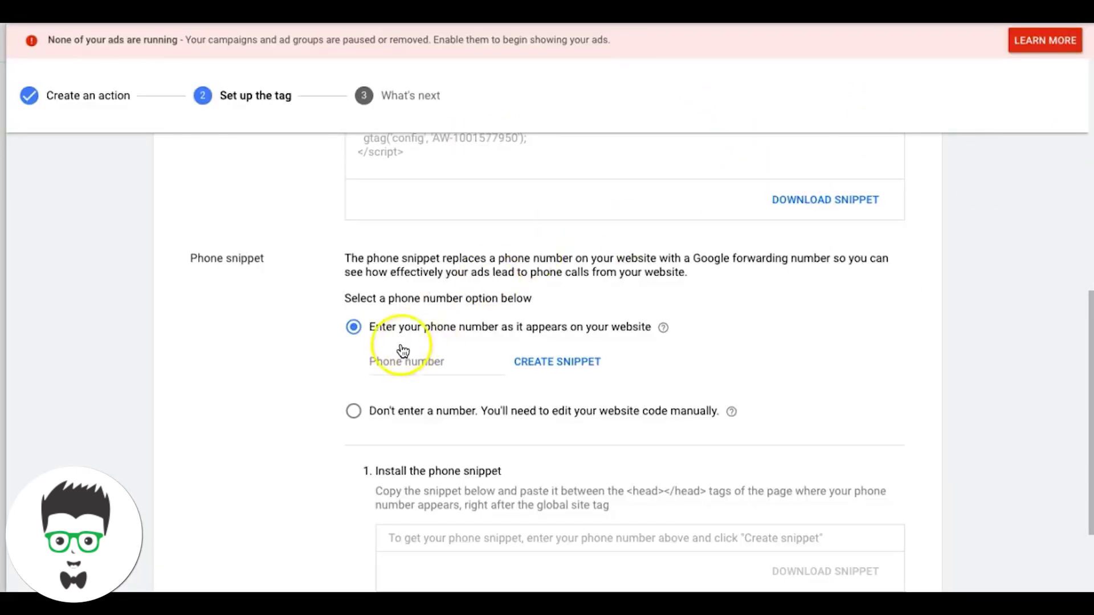
# Enter the phone number as it appears on the website and create the phone snippet
pyautogui.click(393, 353)
pyautogui.press('Down')
pyautogui.press('Return')
pyautogui.click(246, 396)
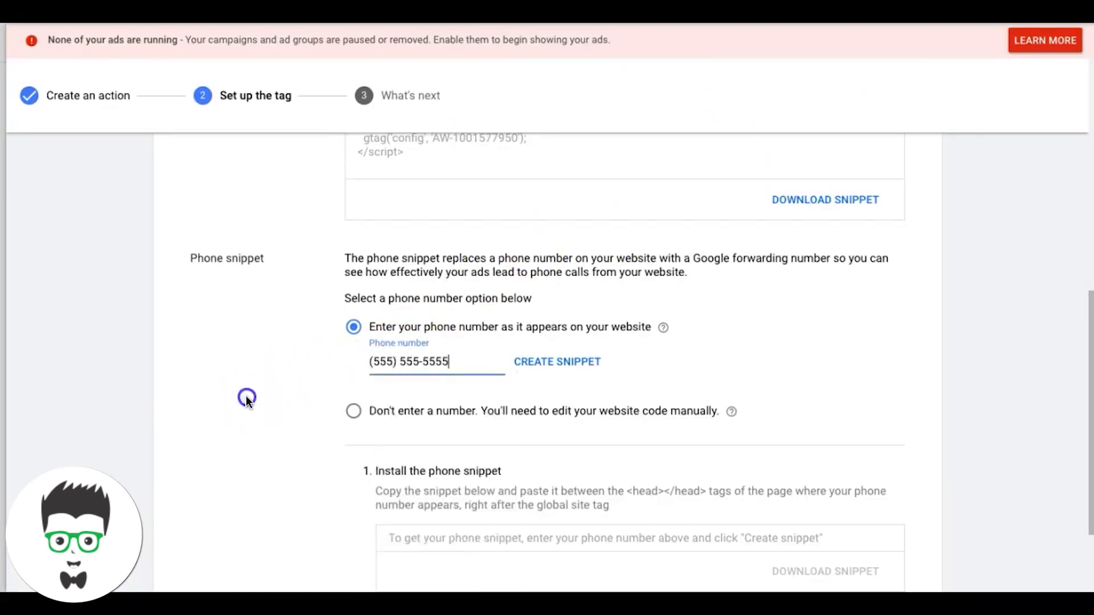
pyautogui.scroll(-1, 426, 393)
pyautogui.scroll(-2, 426, 393)
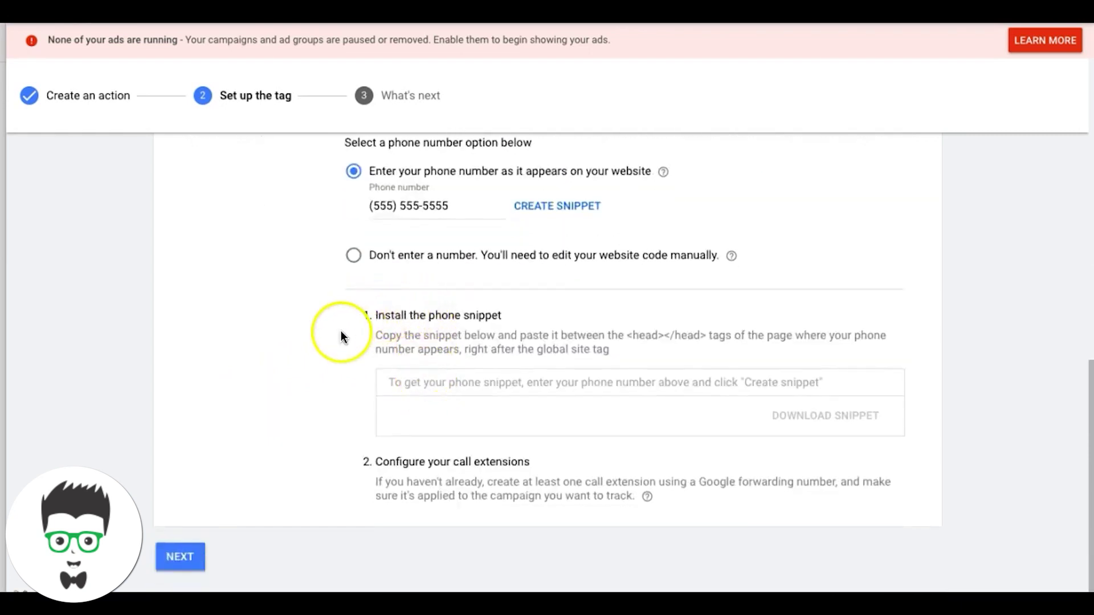
pyautogui.scroll(1, 264, 393)
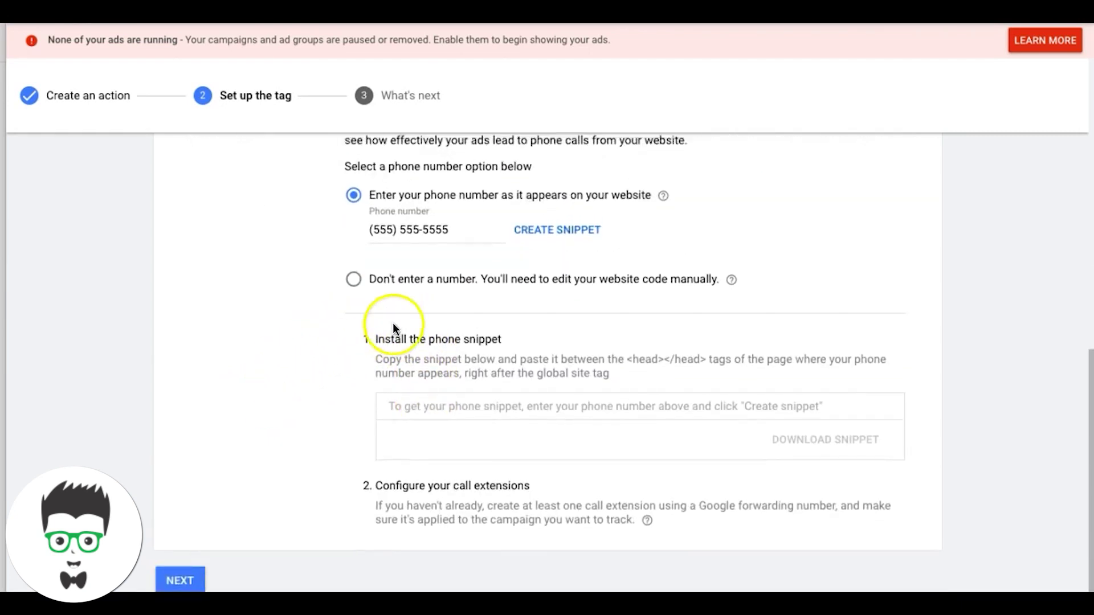
pyautogui.click(535, 234)
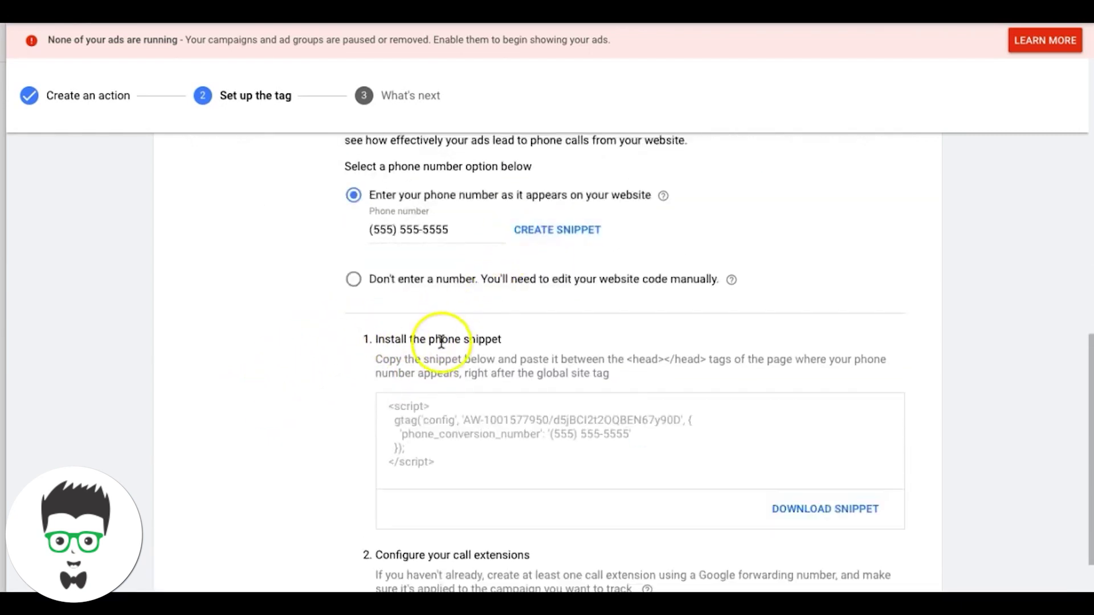
# Copy the entire generated phone snippet for the website call conversion
pyautogui.scroll(-1, 336, 384)
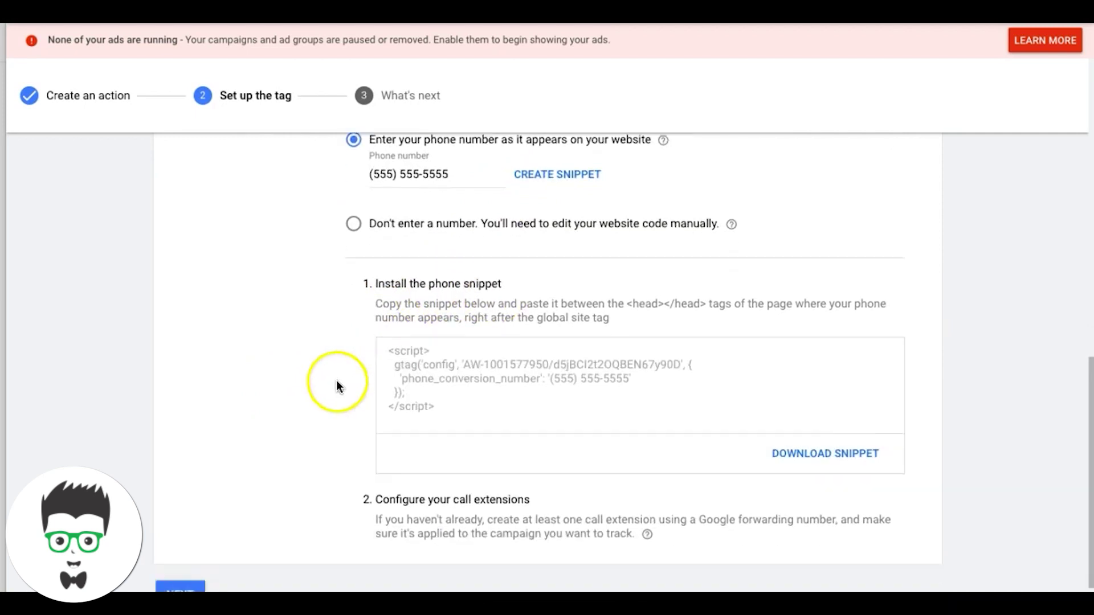
pyautogui.click(419, 361)
pyautogui.hotkey('ctrl', 'c')
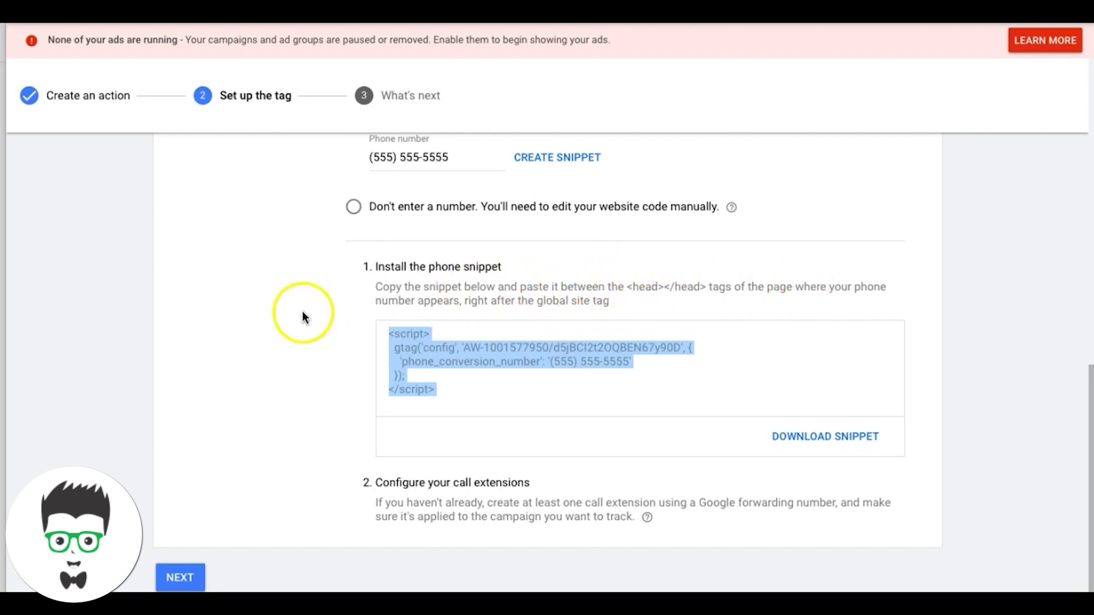
# Switch to the landing page in the page builder, add the phone snippet below the global site tag in its head code, and update the live page
pyautogui.hotkey('alt', 'Tab')
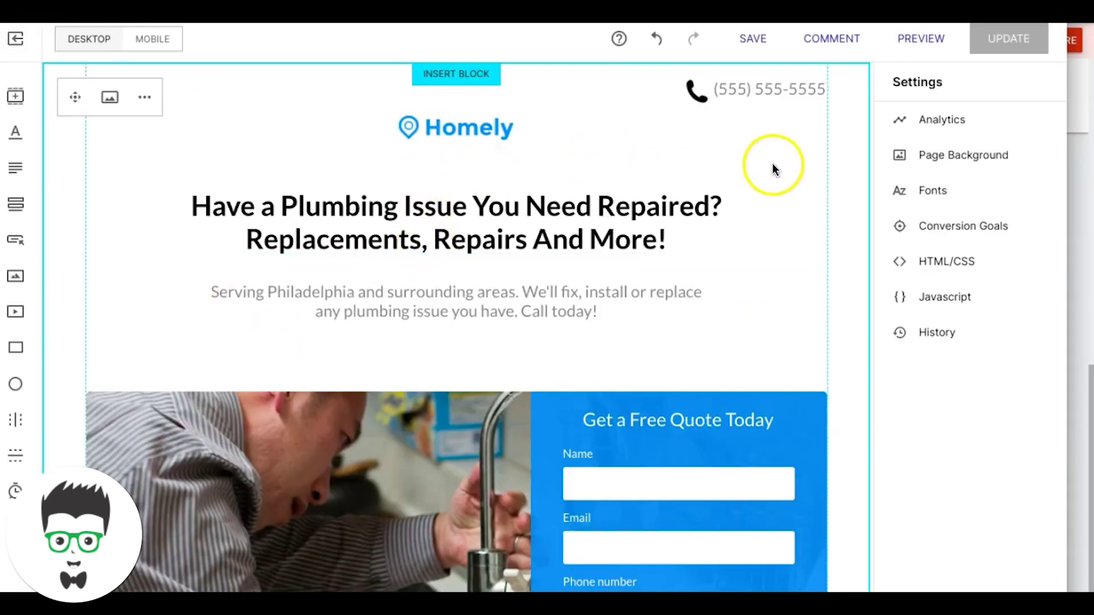
pyautogui.click(929, 263)
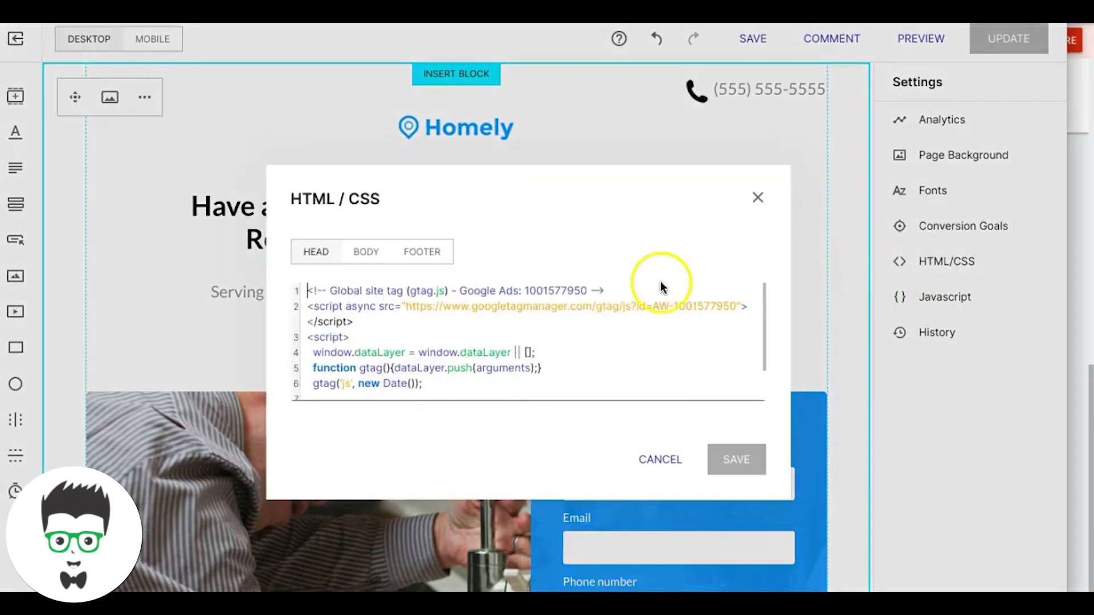
pyautogui.scroll(-2, 530, 322)
pyautogui.click(371, 386)
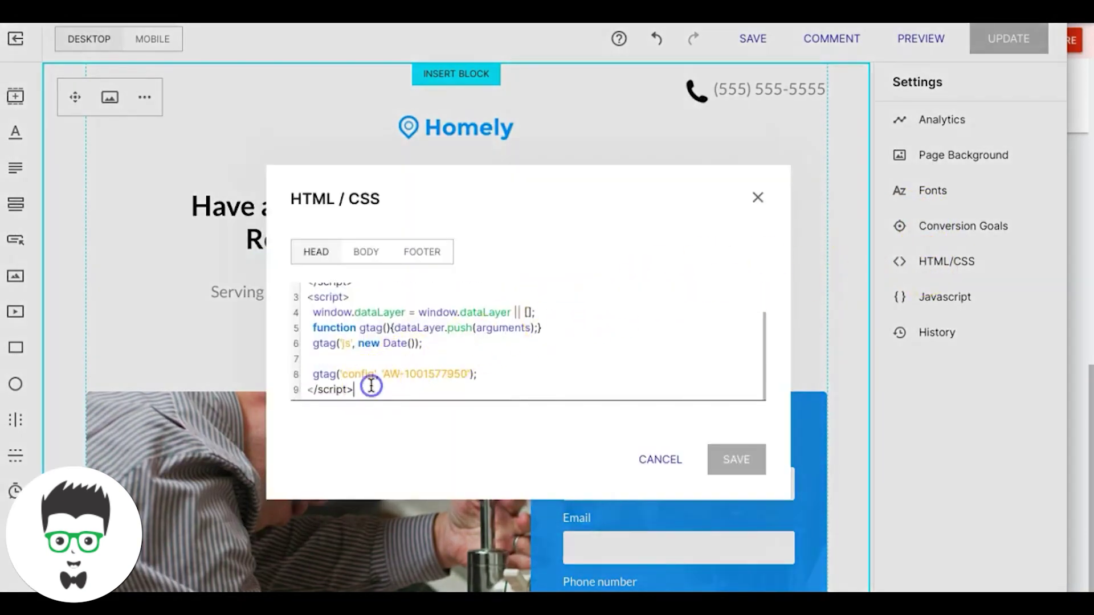
pyautogui.press('Return')
pyautogui.hotkey('ctrl', 'v')
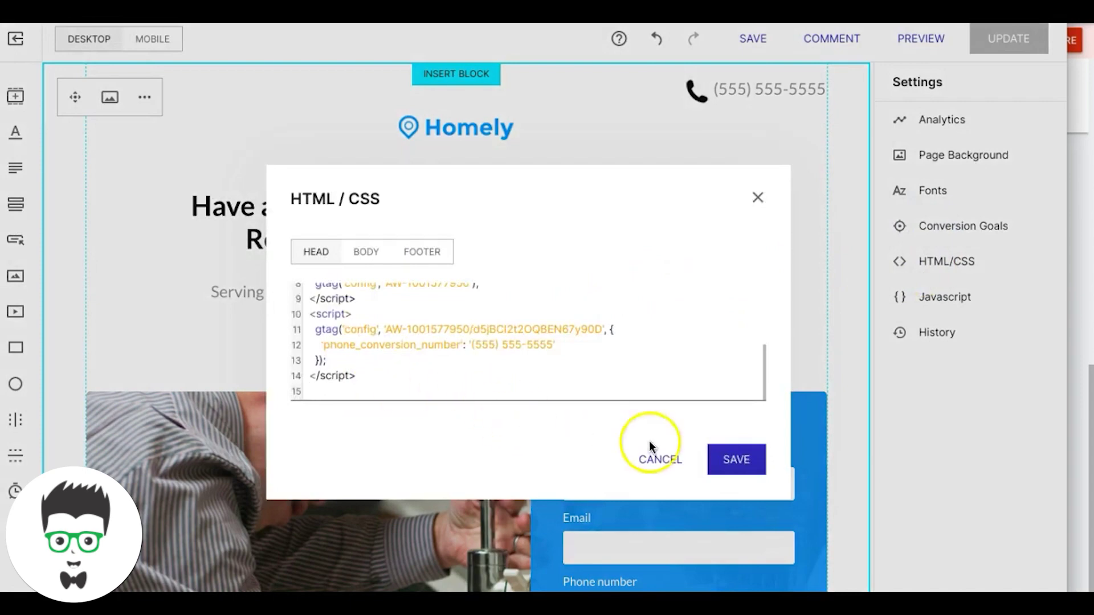
pyautogui.click(736, 459)
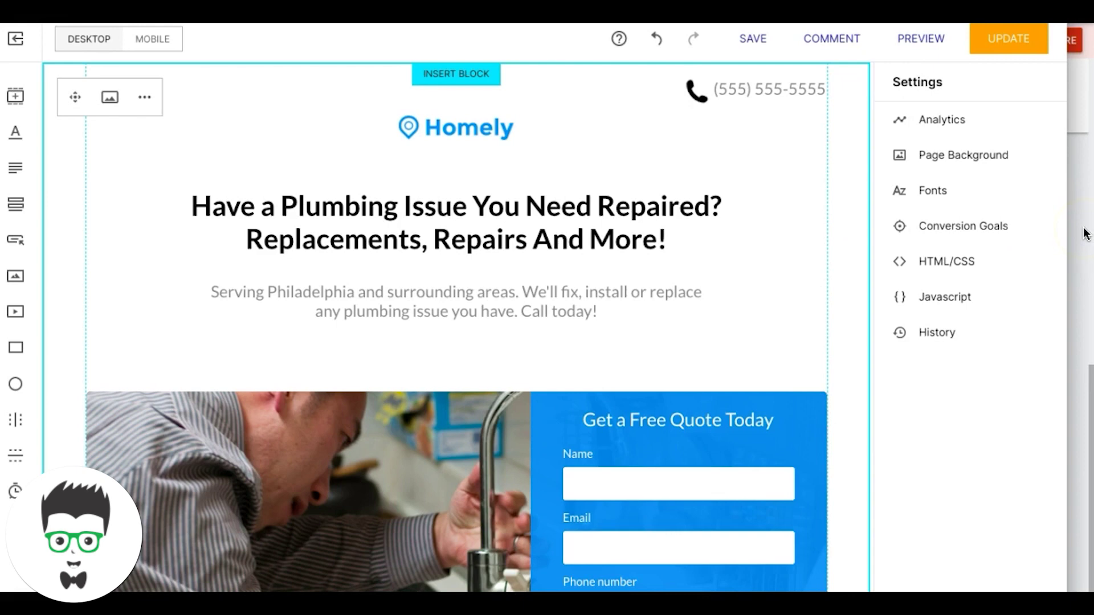
pyautogui.click(991, 46)
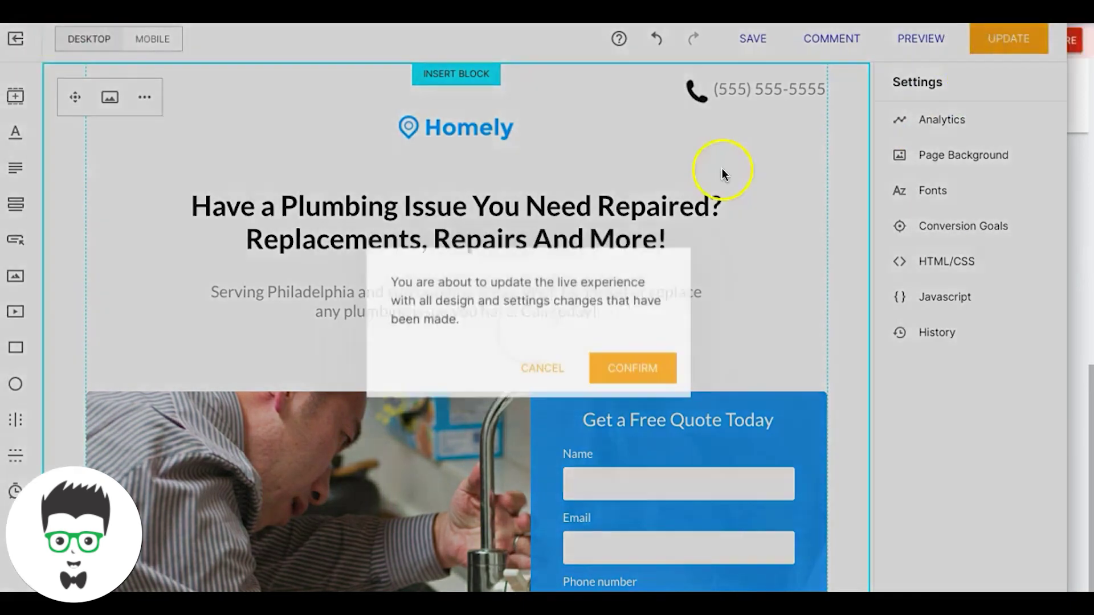
pyautogui.click(628, 383)
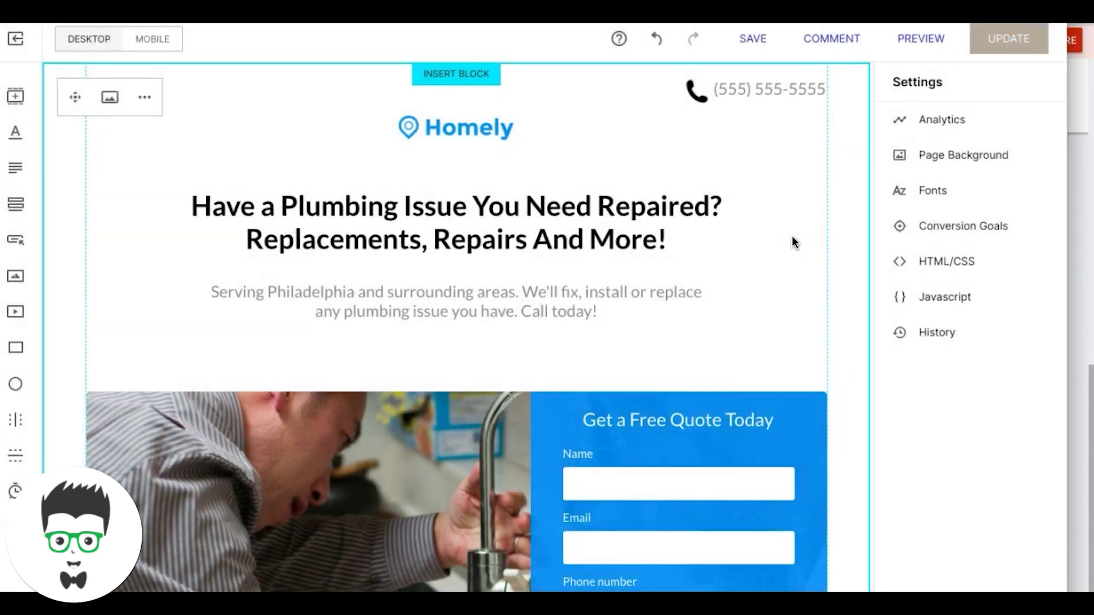
# Return to Google Ads, complete the tag setup stage for the website phone call conversion, and finish the action
pyautogui.click(1072, 164)
pyautogui.click(410, 379)
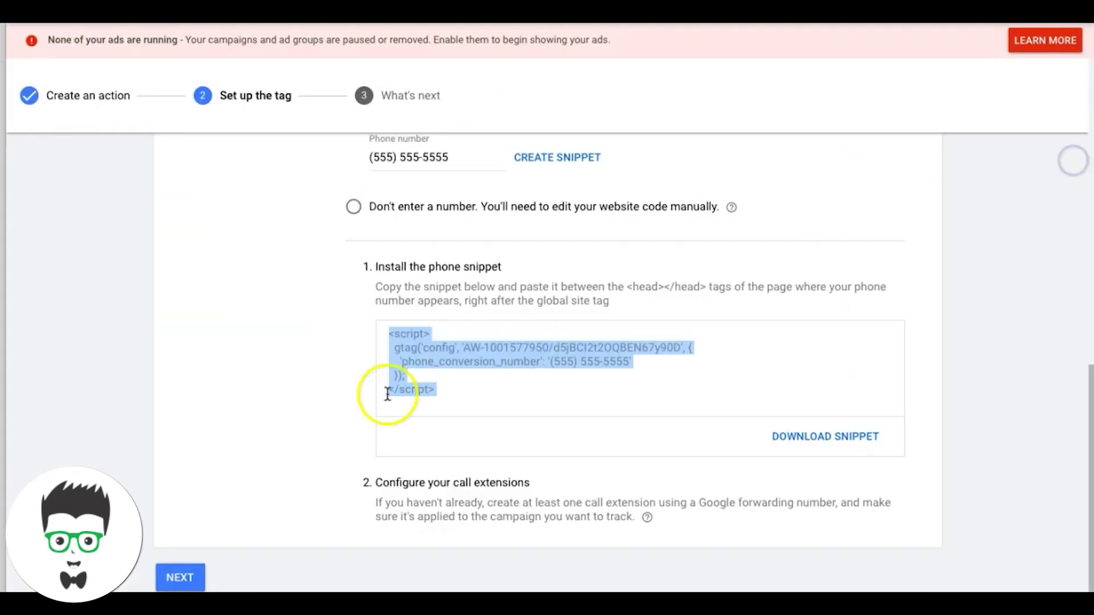
pyautogui.click(287, 468)
pyautogui.scroll(-1, 287, 468)
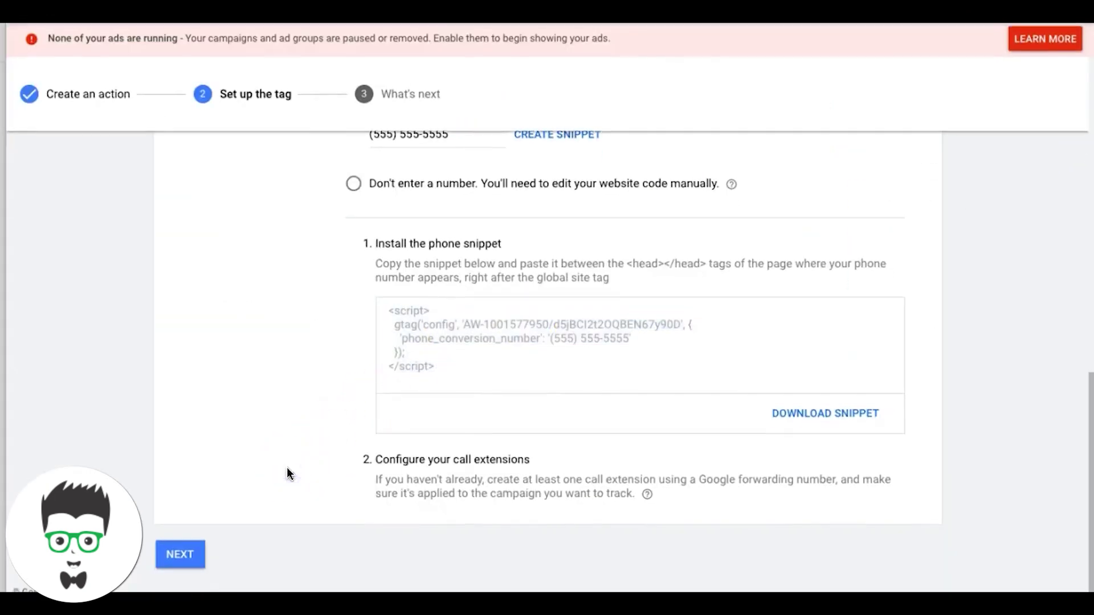
pyautogui.click(193, 554)
pyautogui.click(191, 384)
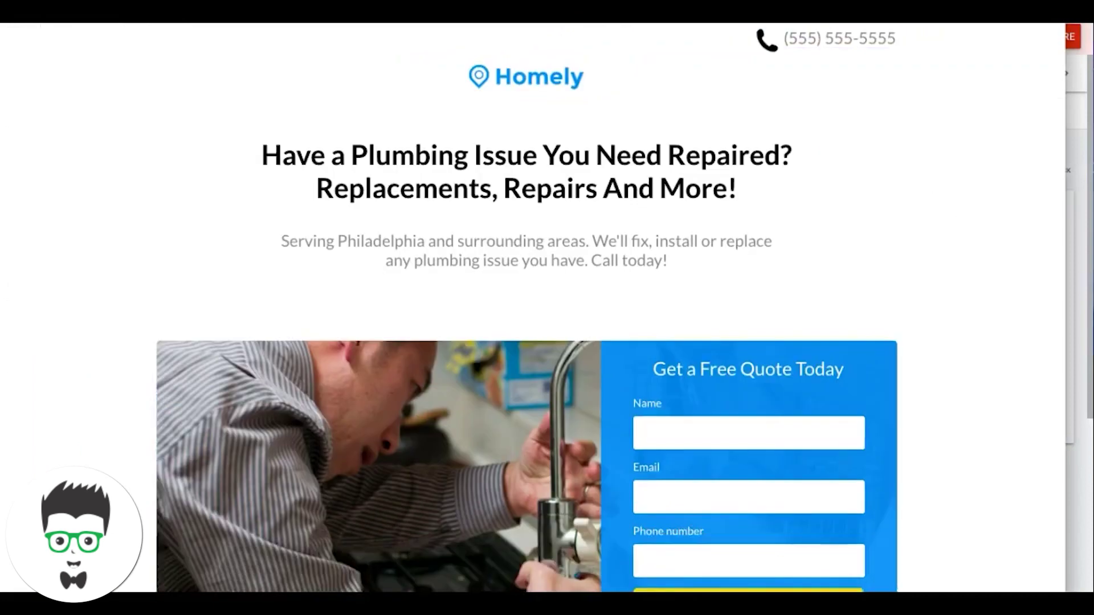
# Switch from the live landing page back to the Google Ads account overview
pyautogui.click(1063, 97)
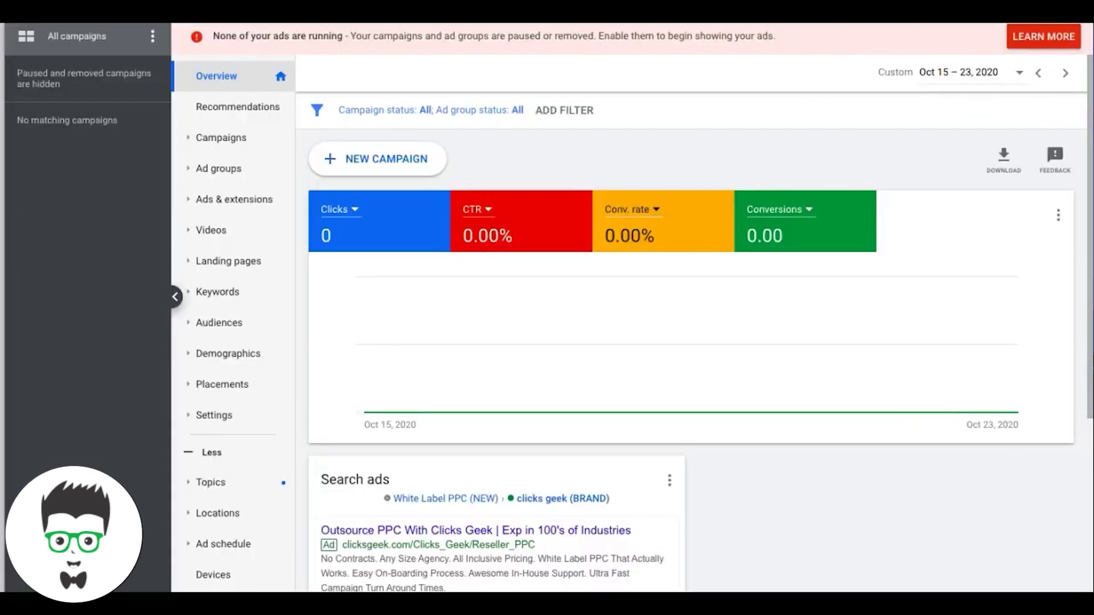
# Start a new campaign with the Leads goal and the Search campaign type
pyautogui.hotkey('ctrl', 'shift', 'n')
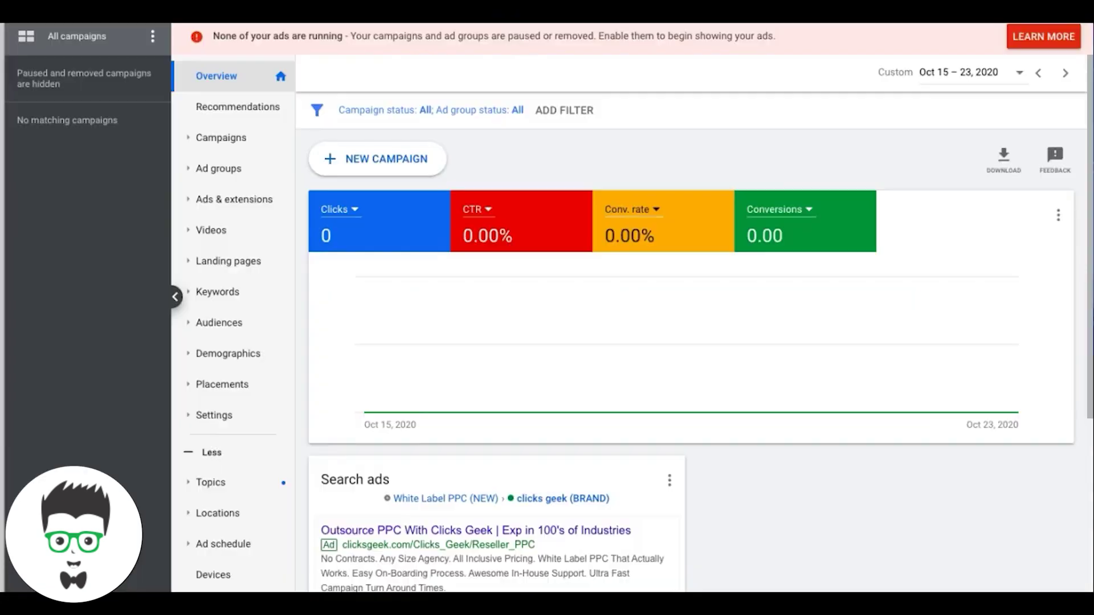
pyautogui.click(223, 142)
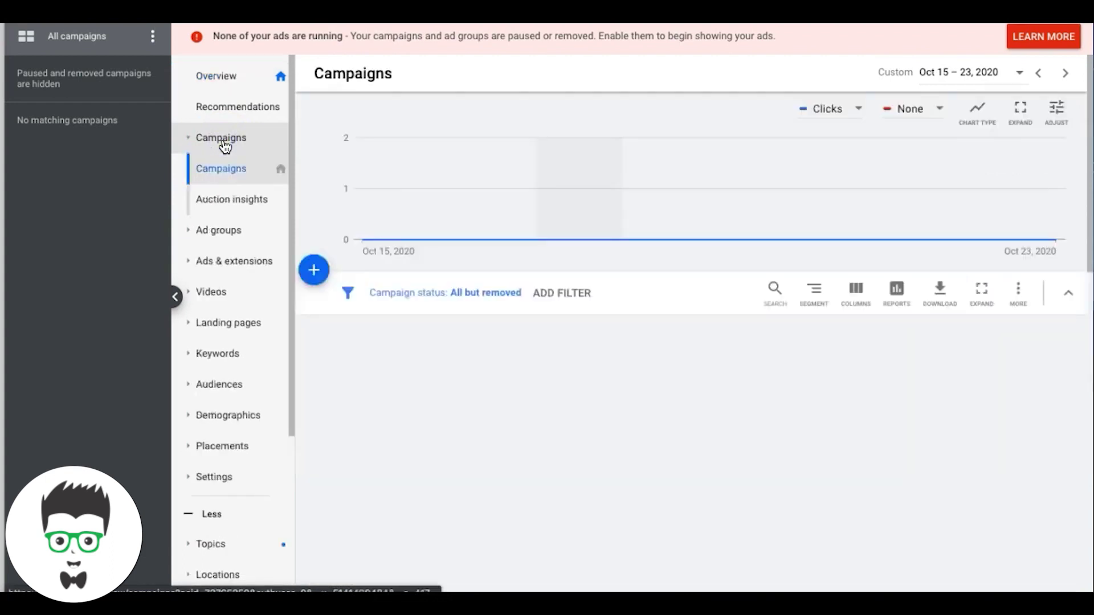
pyautogui.click(315, 270)
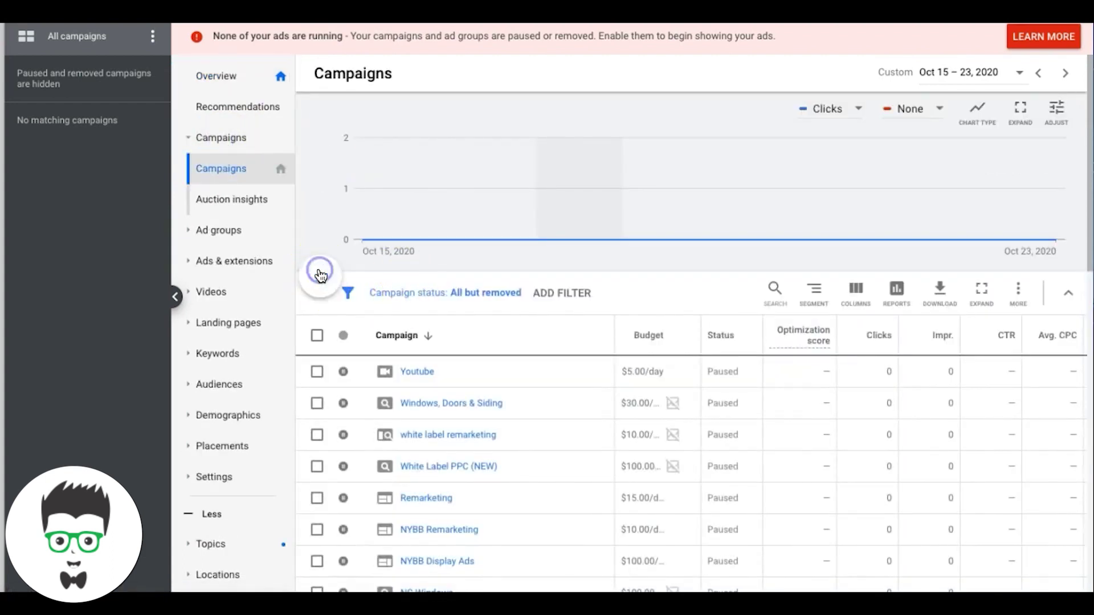
pyautogui.click(371, 325)
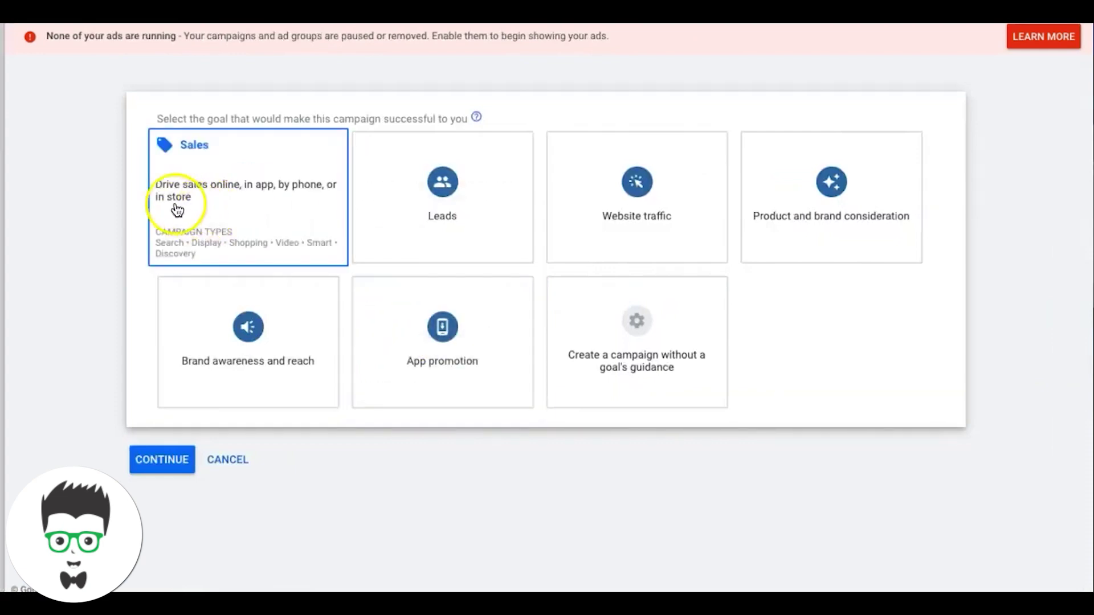
pyautogui.click(427, 221)
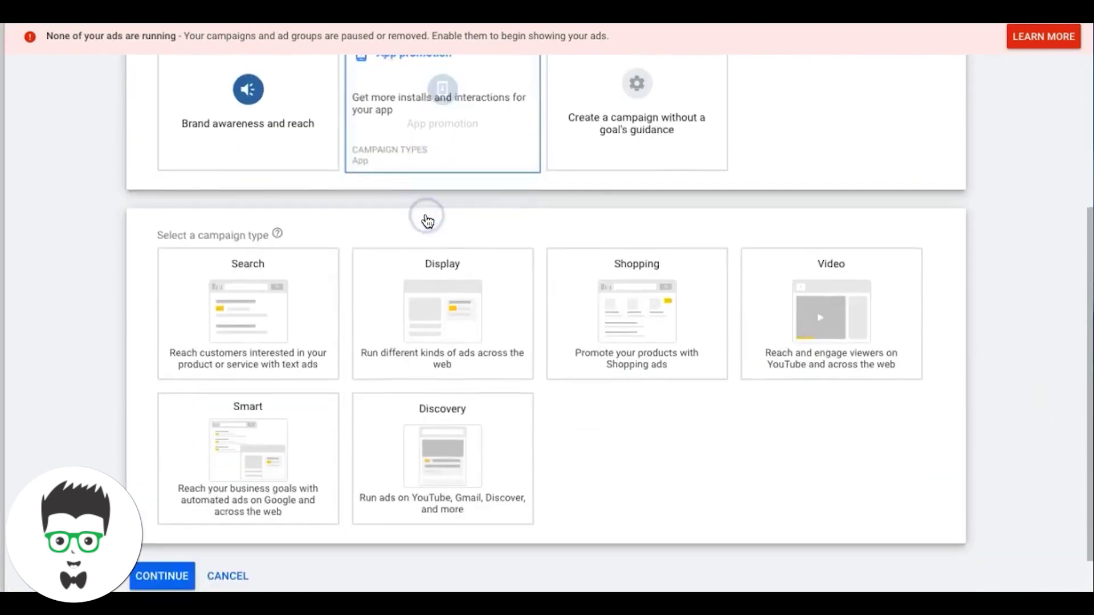
pyautogui.click(256, 289)
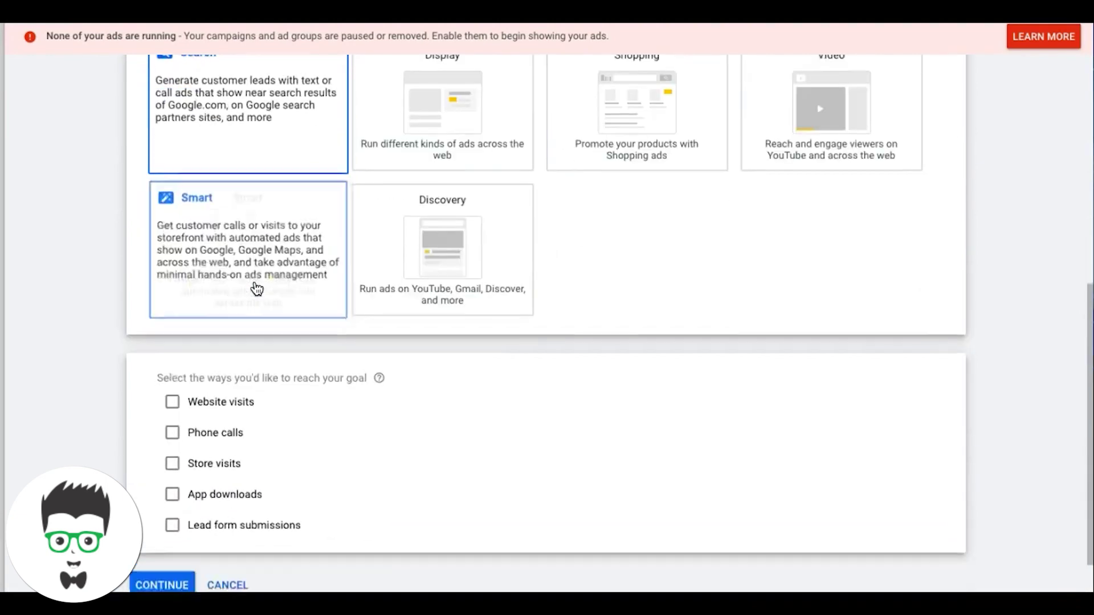
pyautogui.click(177, 393)
pyautogui.click(249, 424)
pyautogui.write('http://www.yourbusinesshere.co/')
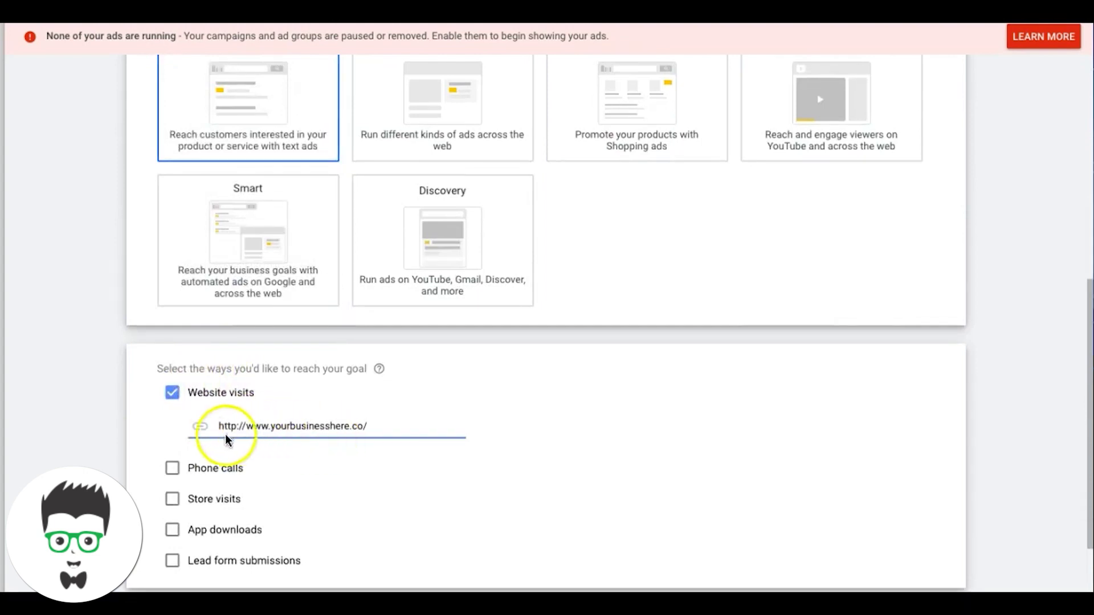
pyautogui.scroll(-2, 88, 420)
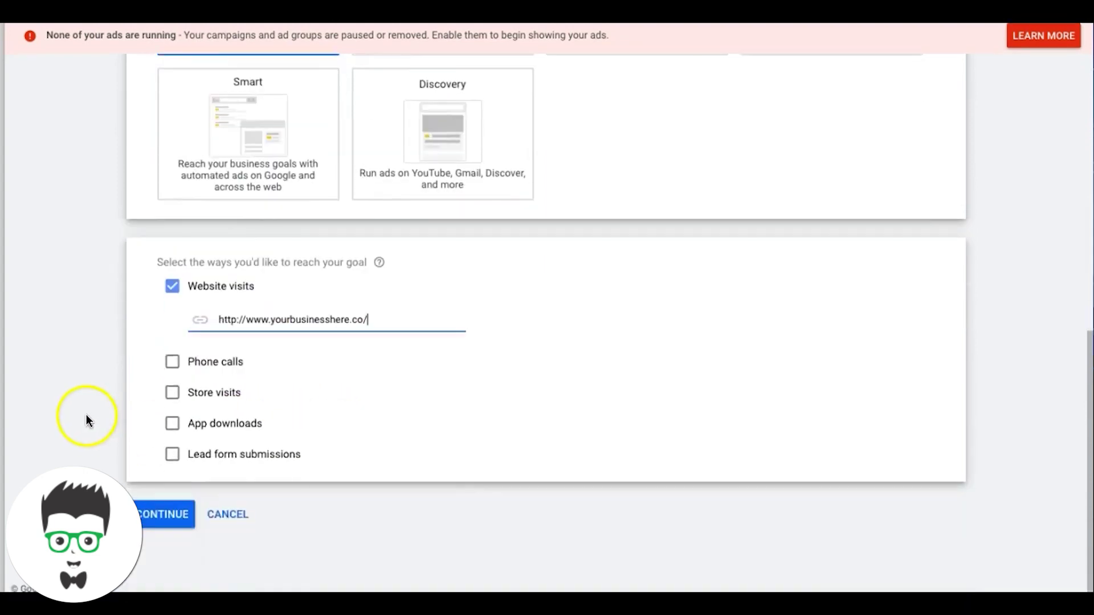
pyautogui.click(155, 517)
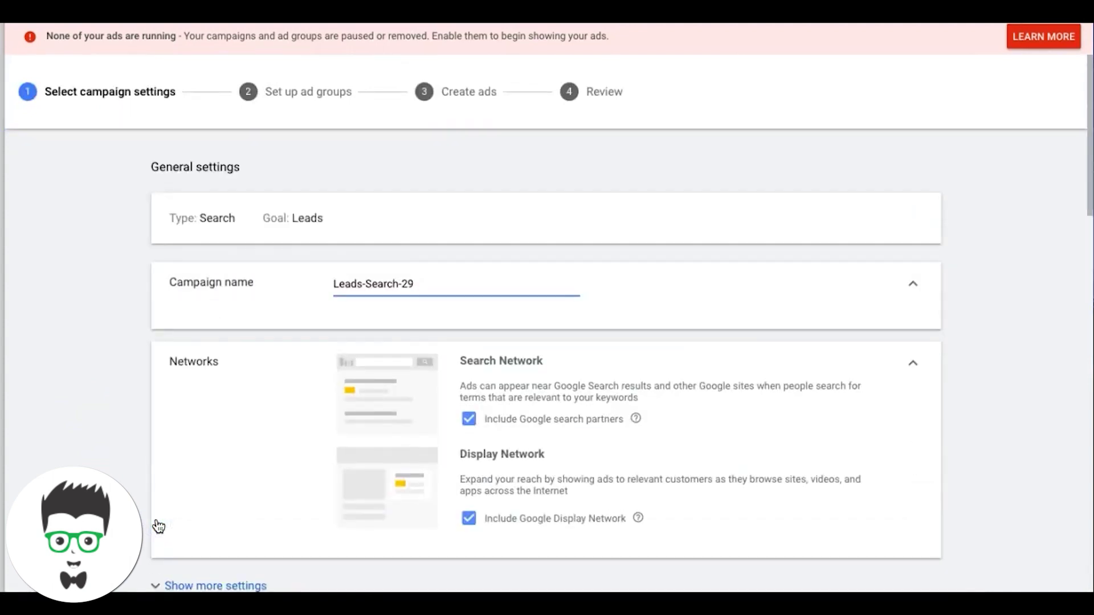
# Name the campaign Plumbing Lead Gen PHILLY
pyautogui.click(369, 354)
pyautogui.tripleClick(387, 284)
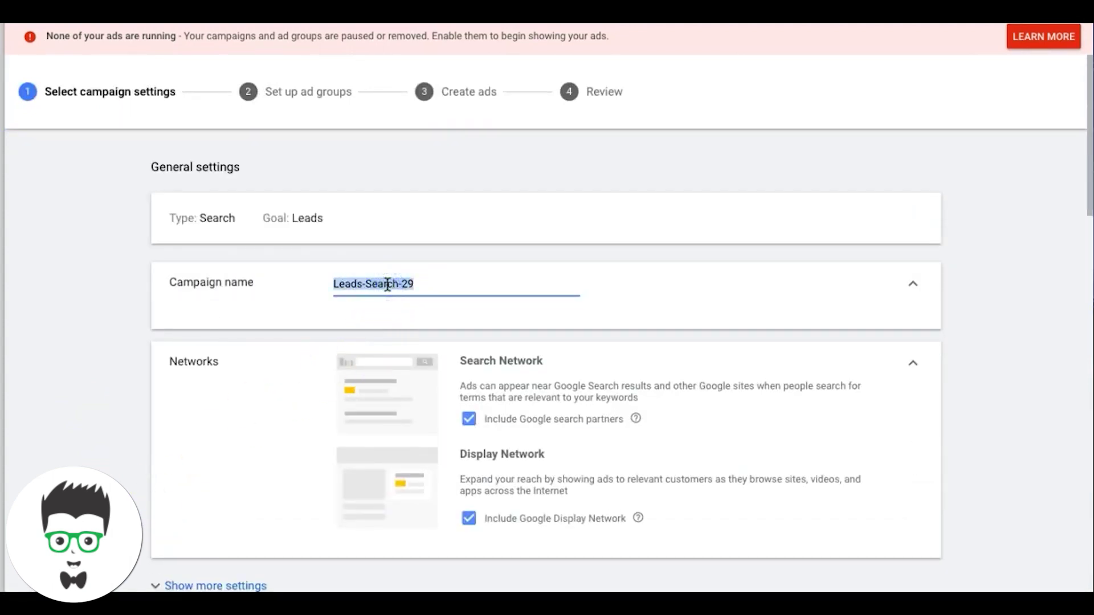
pyautogui.write('Plumbing ')
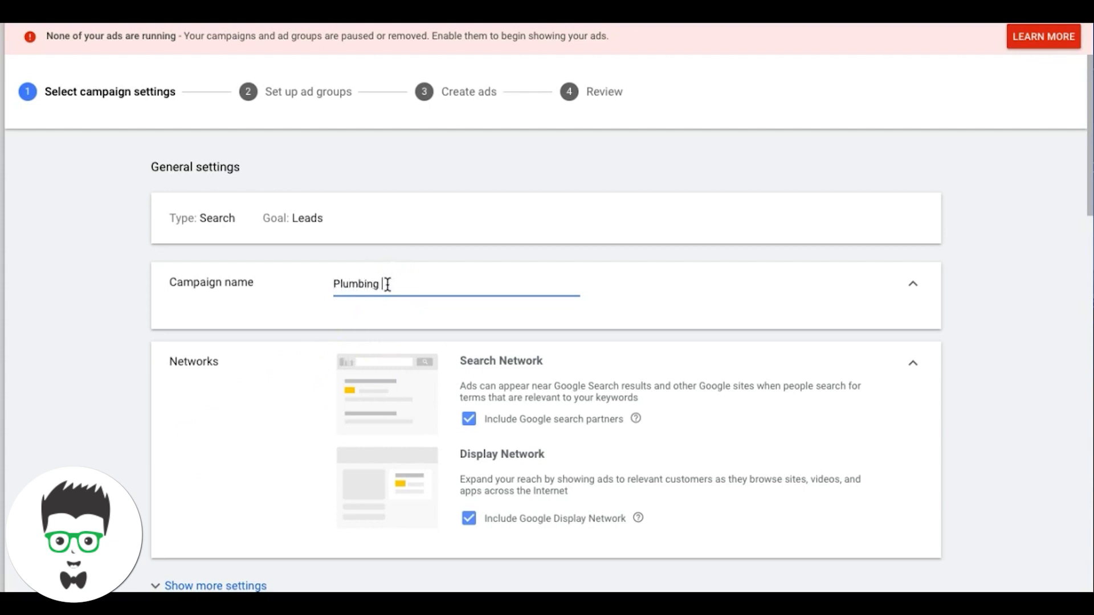
pyautogui.write('Lead Gen PHILLY')
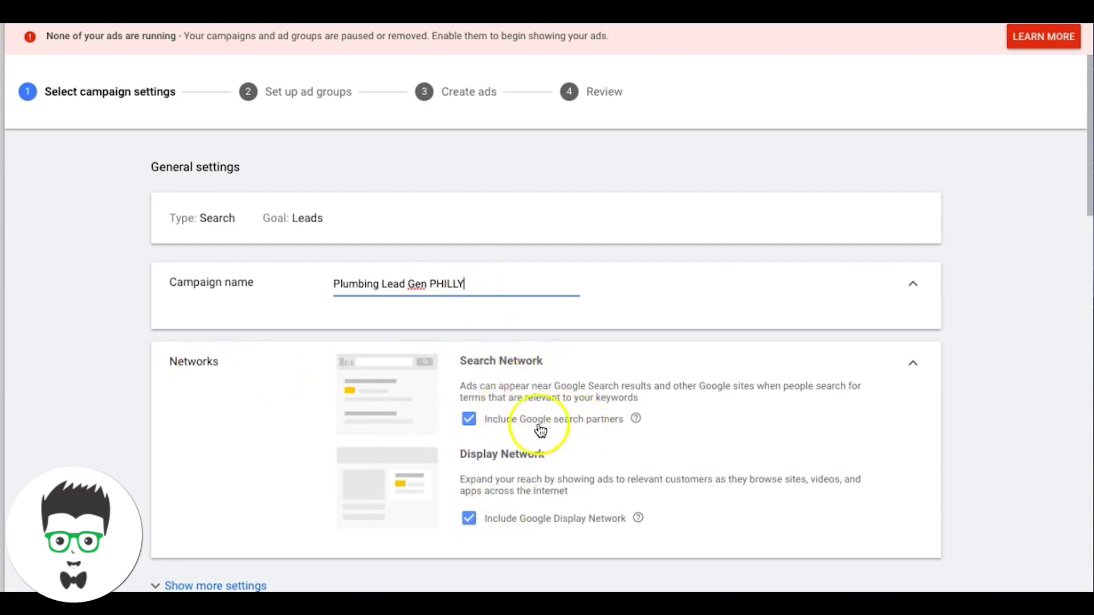
# Exclude the Google Display Network from the campaign's networks
pyautogui.scroll(-1, 538, 398)
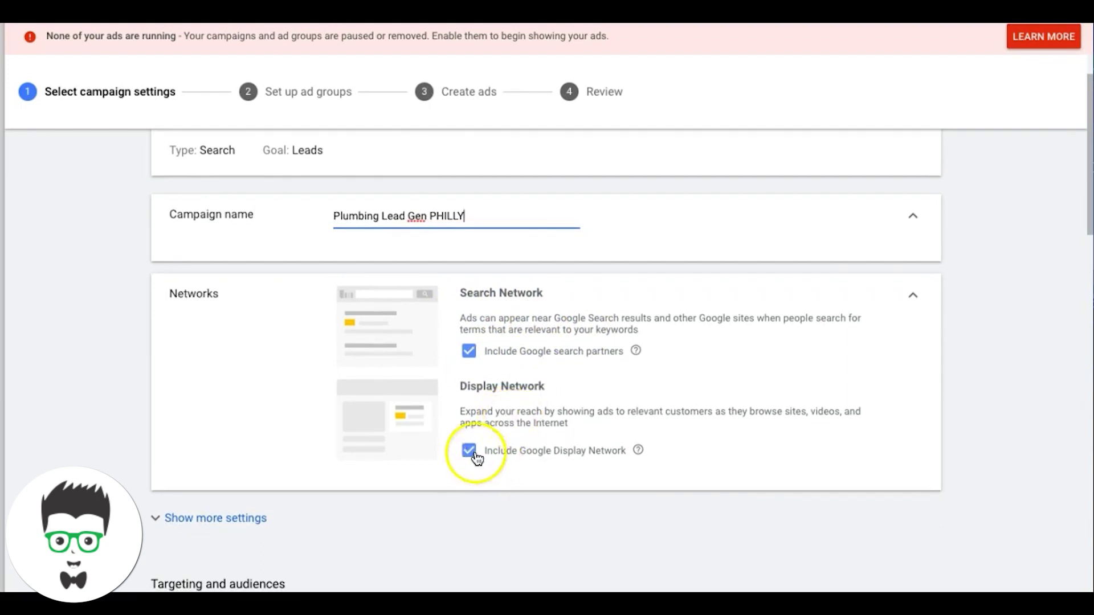
pyautogui.click(474, 453)
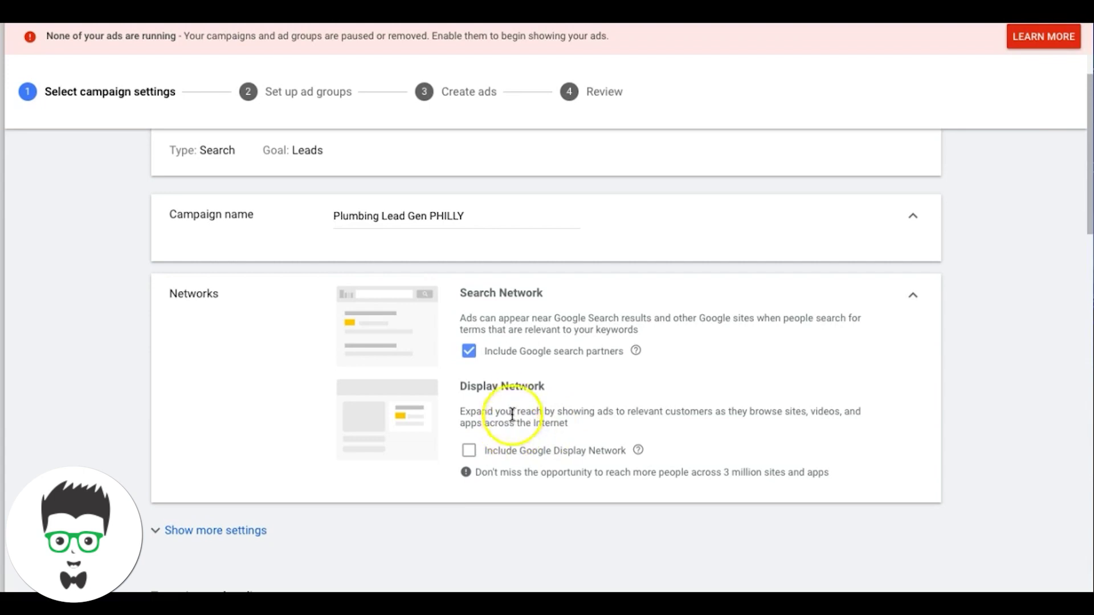
pyautogui.scroll(-2, 516, 406)
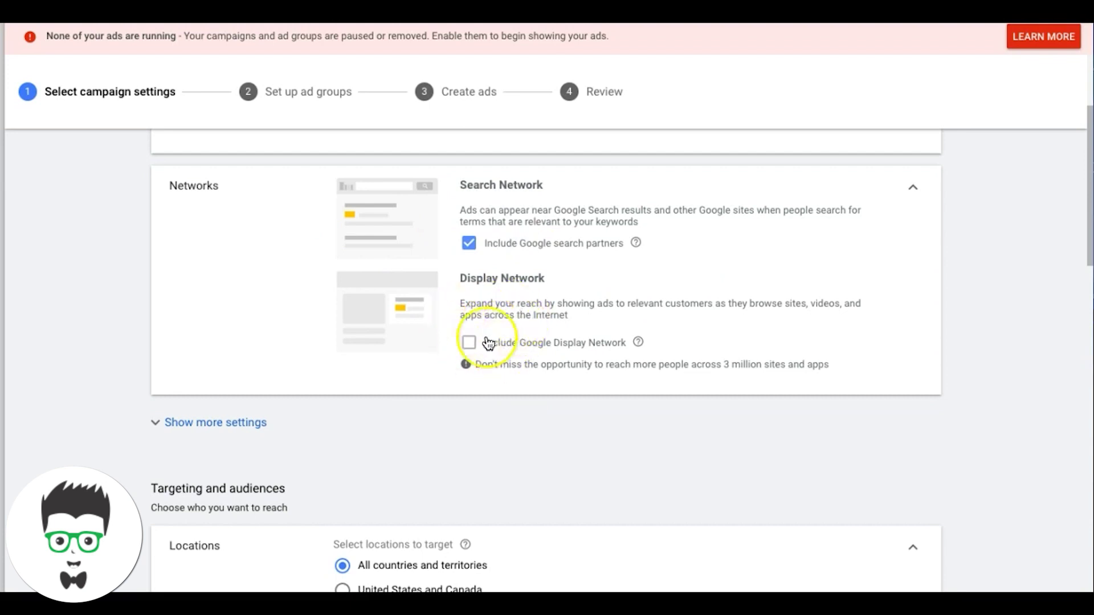
# Expand the additional campaign settings and set the ad schedule days to Mondays - Fridays
pyautogui.scroll(-2, 489, 343)
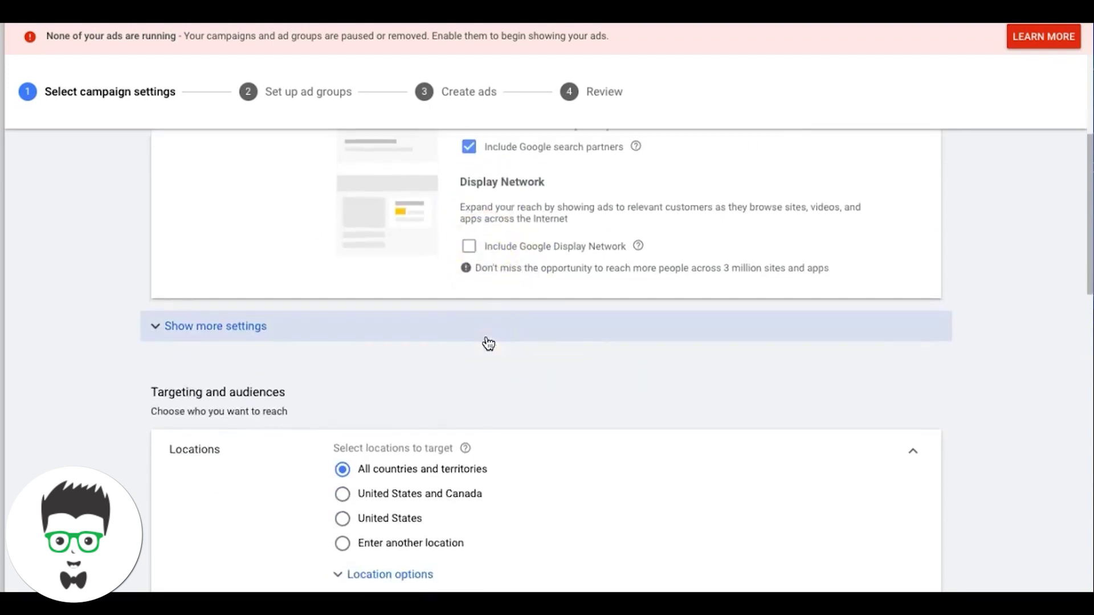
pyautogui.click(233, 326)
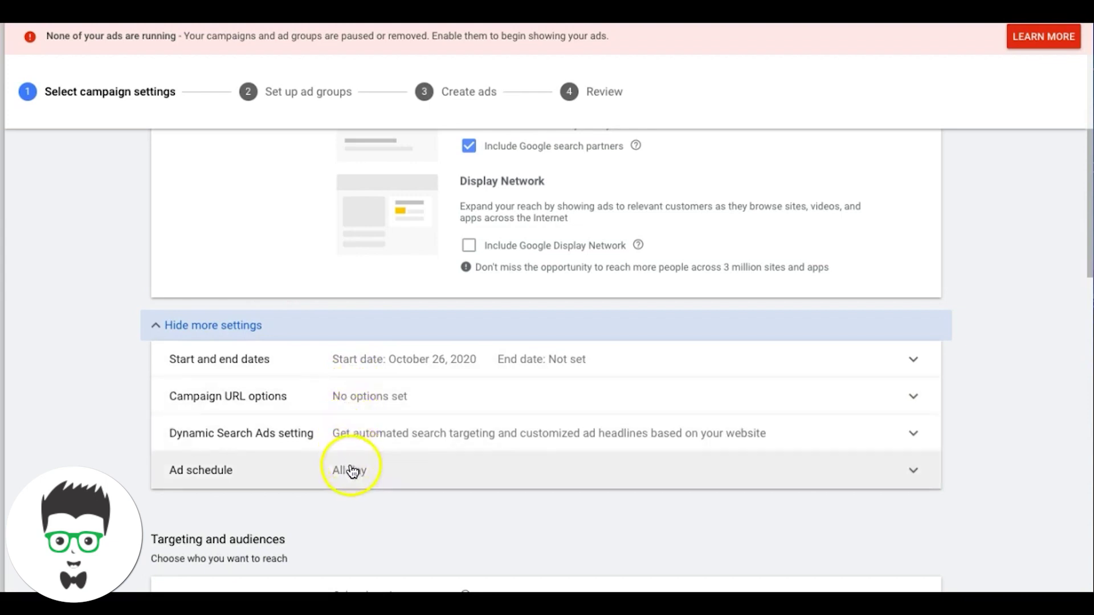
pyautogui.click(837, 504)
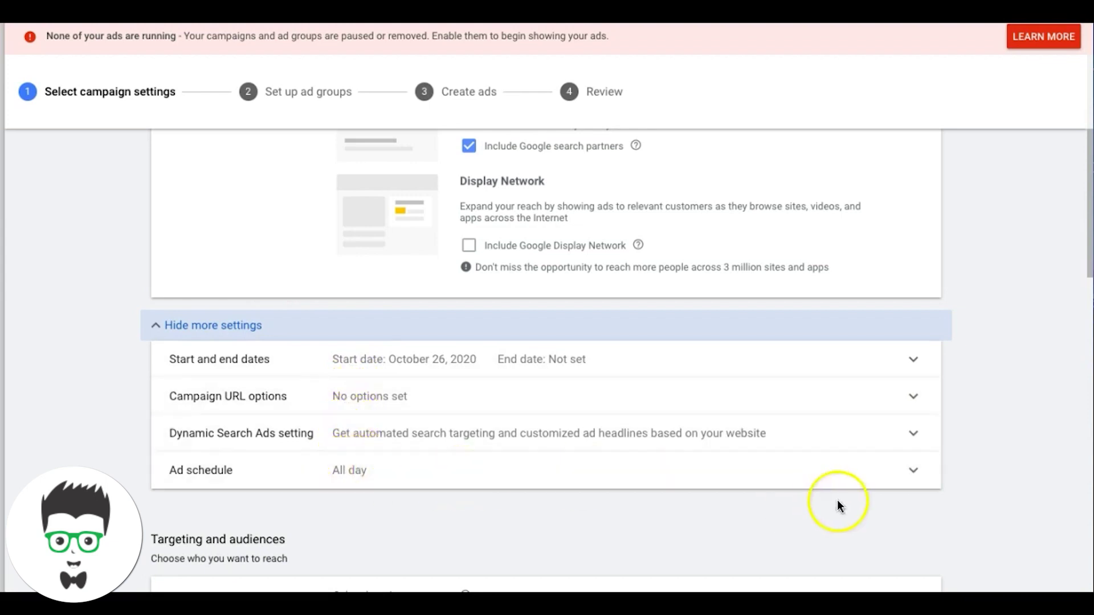
pyautogui.click(914, 472)
pyautogui.scroll(-3, 628, 496)
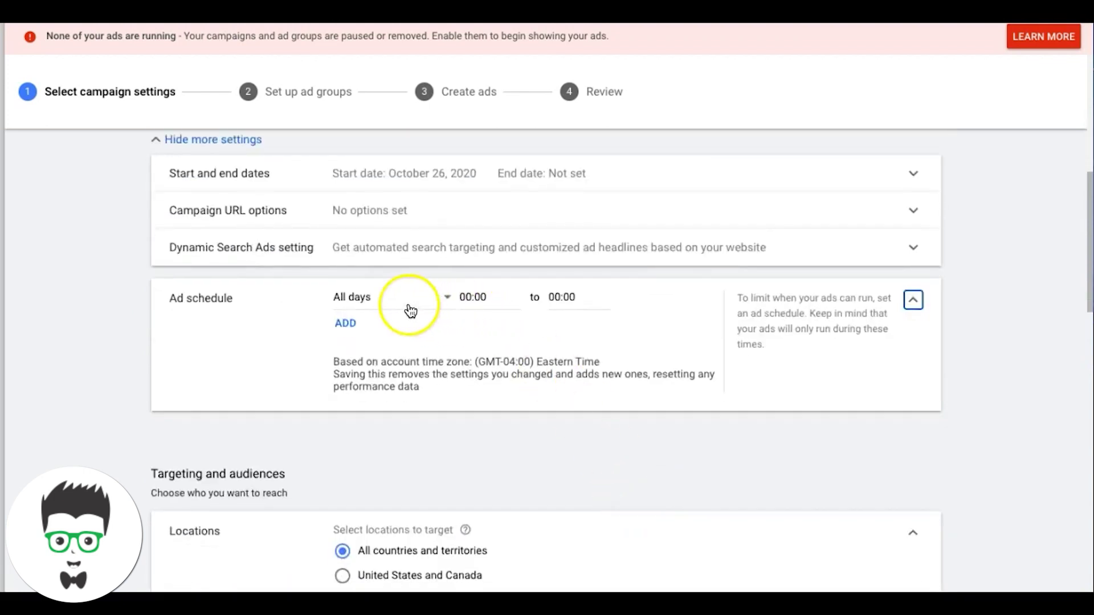
pyautogui.click(361, 300)
pyautogui.click(379, 339)
# Set the weekday ad schedule hours to run from 07:00 to 17:00
pyautogui.click(473, 297)
pyautogui.scroll(-8, 486, 254)
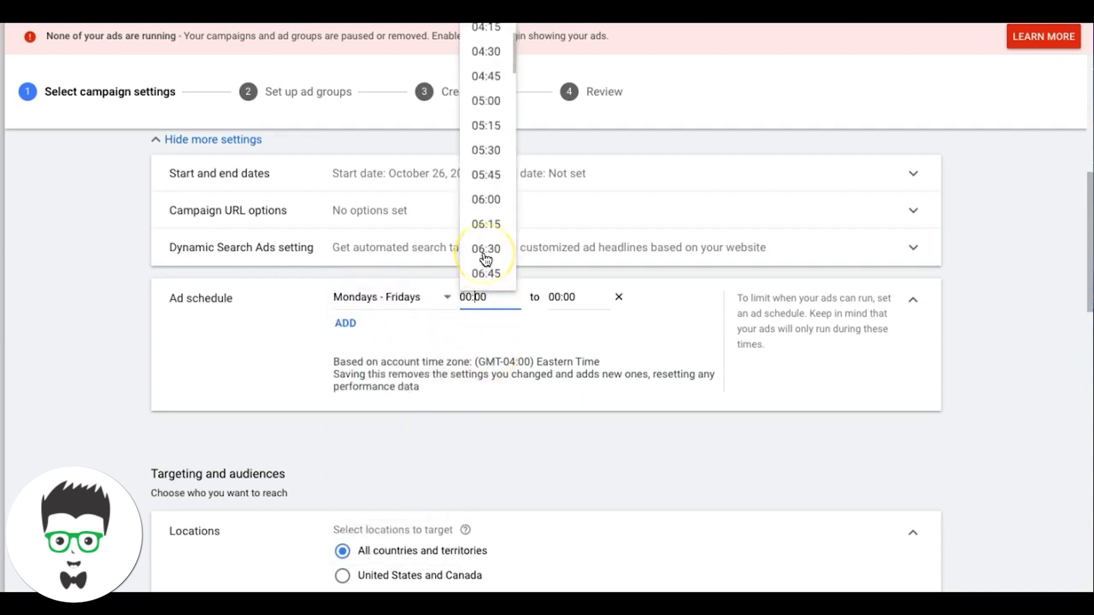
pyautogui.scroll(-1, 485, 259)
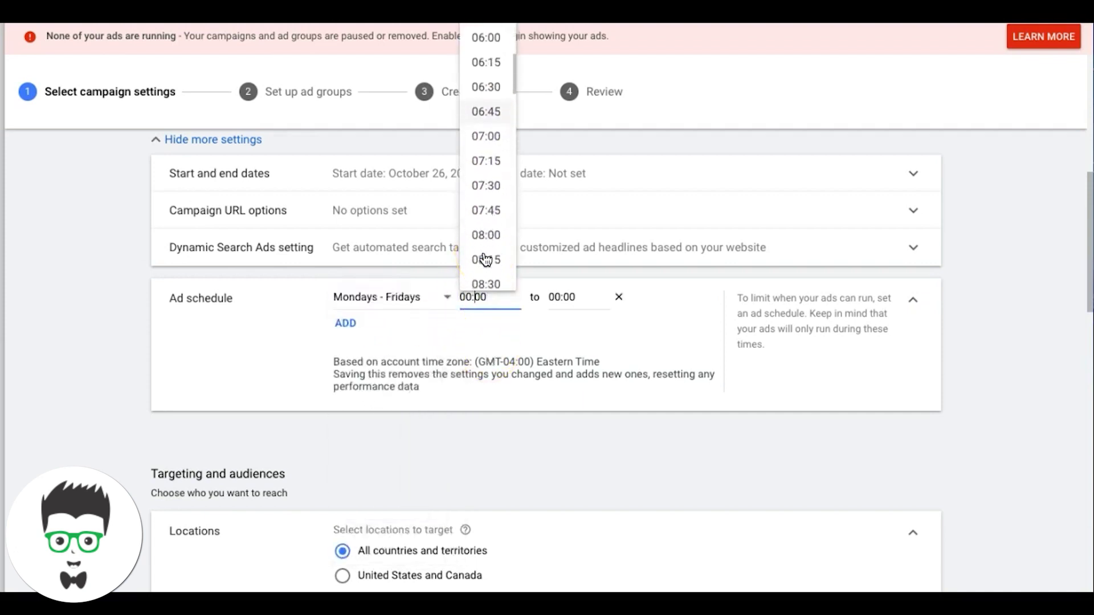
pyautogui.click(497, 144)
pyautogui.click(568, 297)
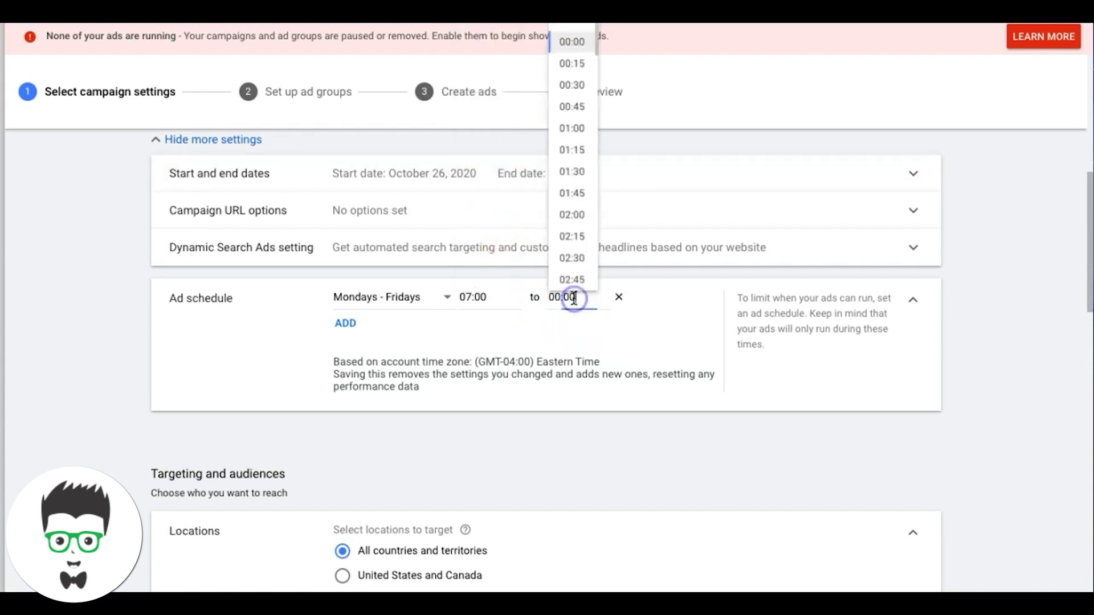
pyautogui.scroll(-15, 572, 227)
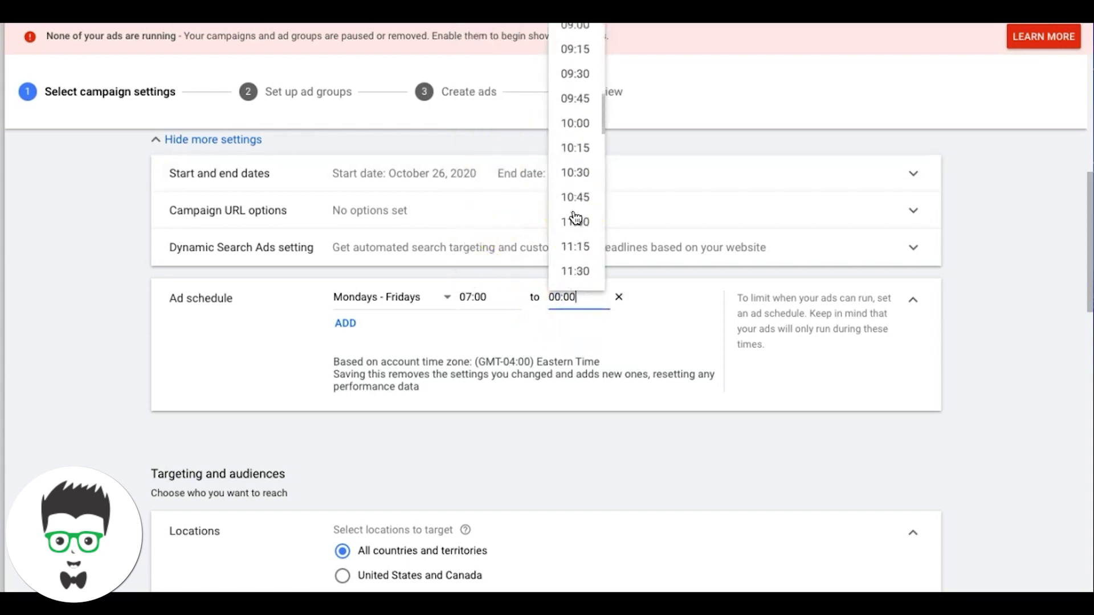
pyautogui.scroll(-2, 575, 216)
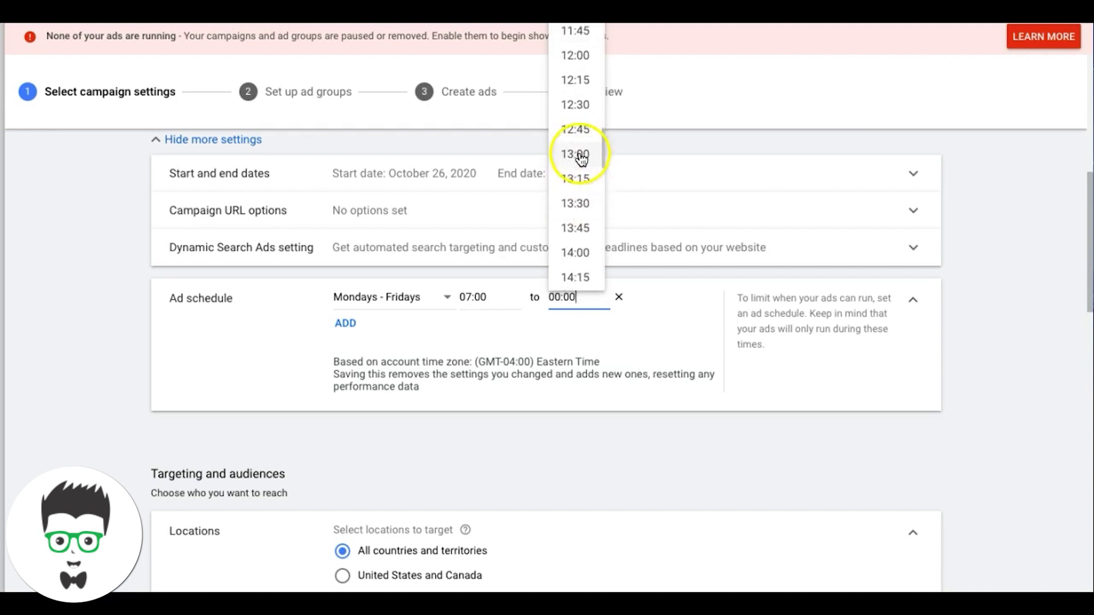
pyautogui.scroll(-5, 581, 159)
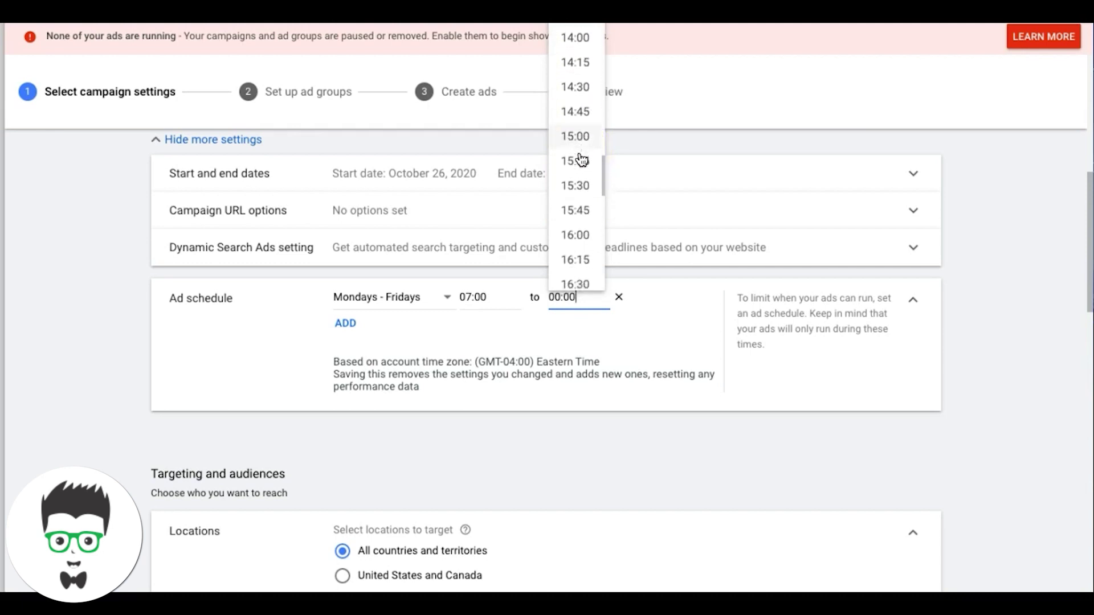
pyautogui.scroll(-2, 580, 154)
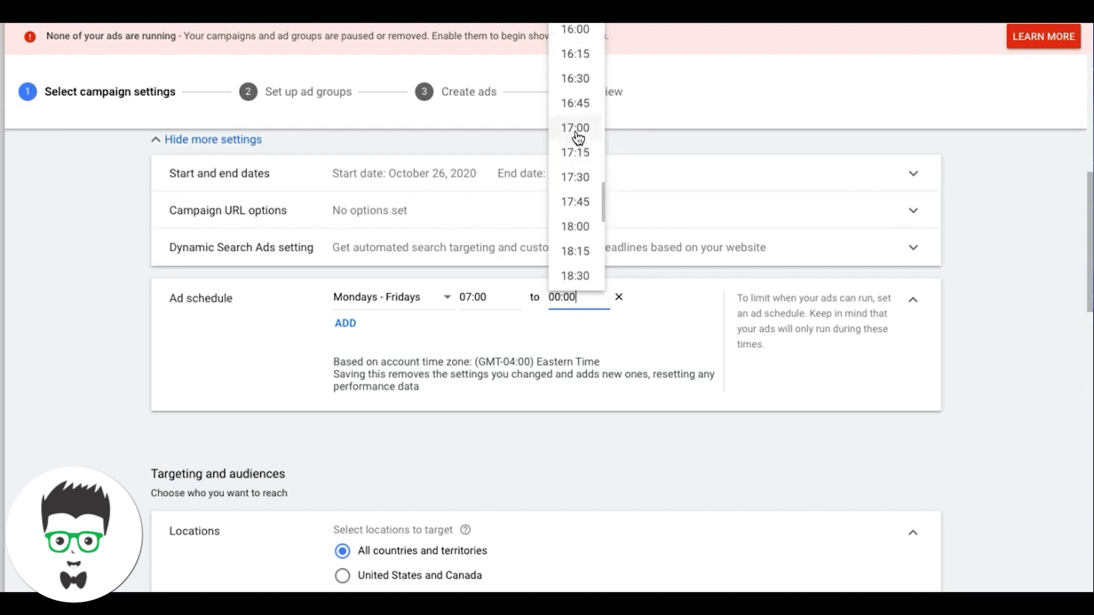
pyautogui.click(575, 129)
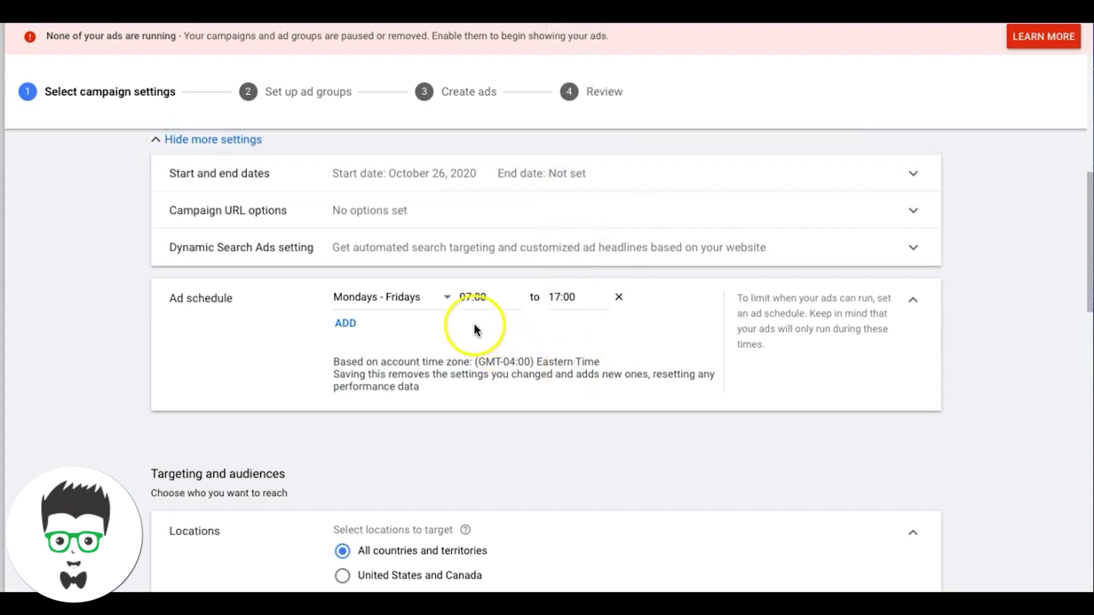
# Search for another location and target the city of Philadelphia, Pennsylvania, United States
pyautogui.scroll(-2, 219, 349)
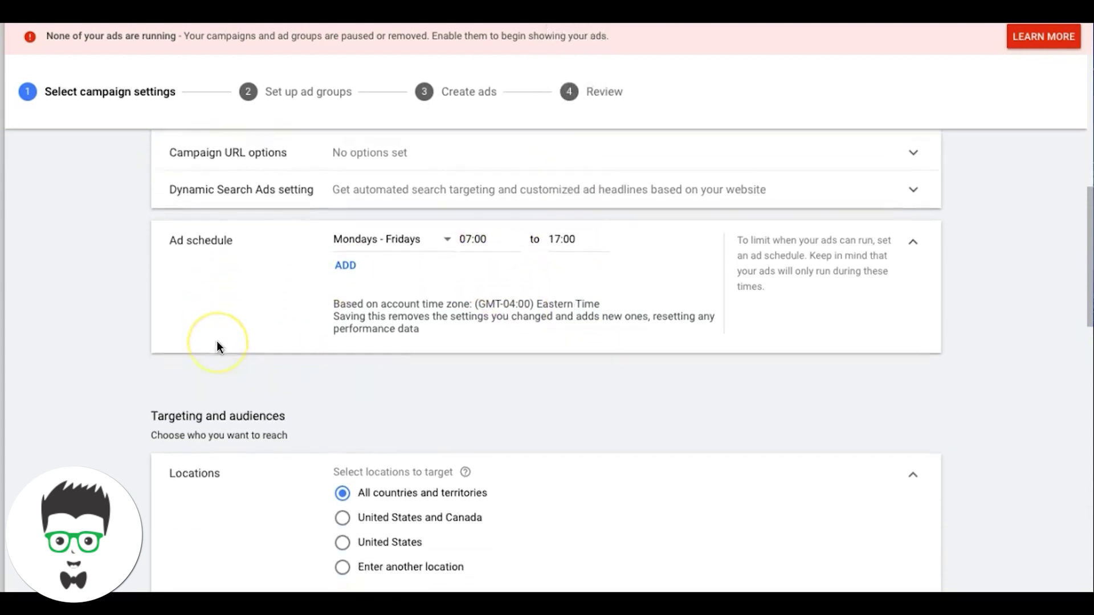
pyautogui.scroll(-3, 301, 329)
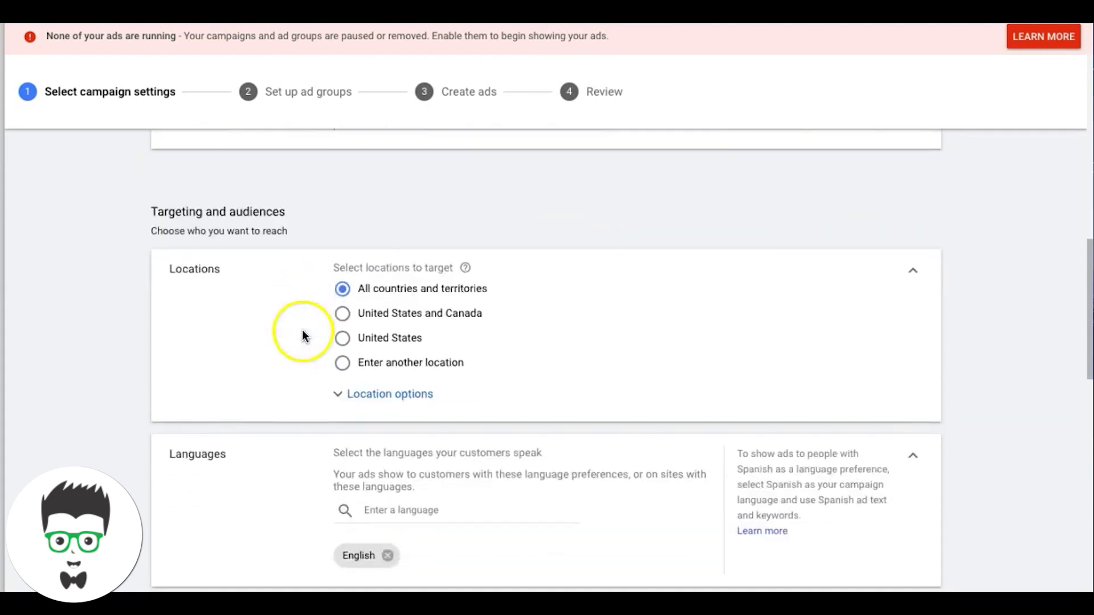
pyautogui.click(344, 370)
pyautogui.click(405, 400)
pyautogui.write('phil')
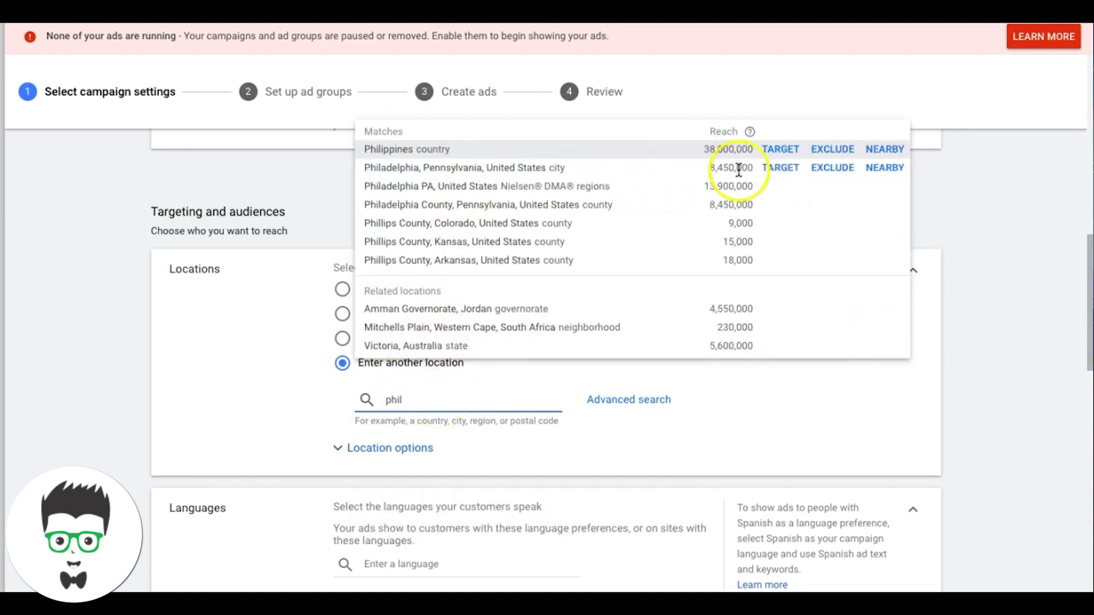
pyautogui.click(781, 167)
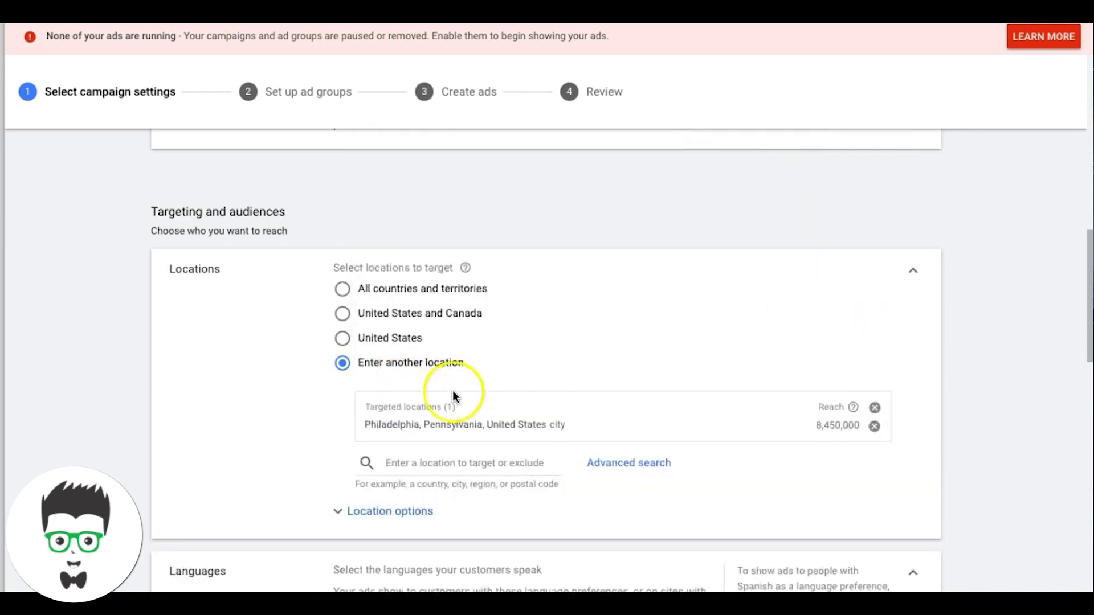
# In the location options, restrict targeting to people in or regularly in the targeted locations
pyautogui.click(402, 516)
pyautogui.scroll(-4, 261, 417)
pyautogui.click(342, 377)
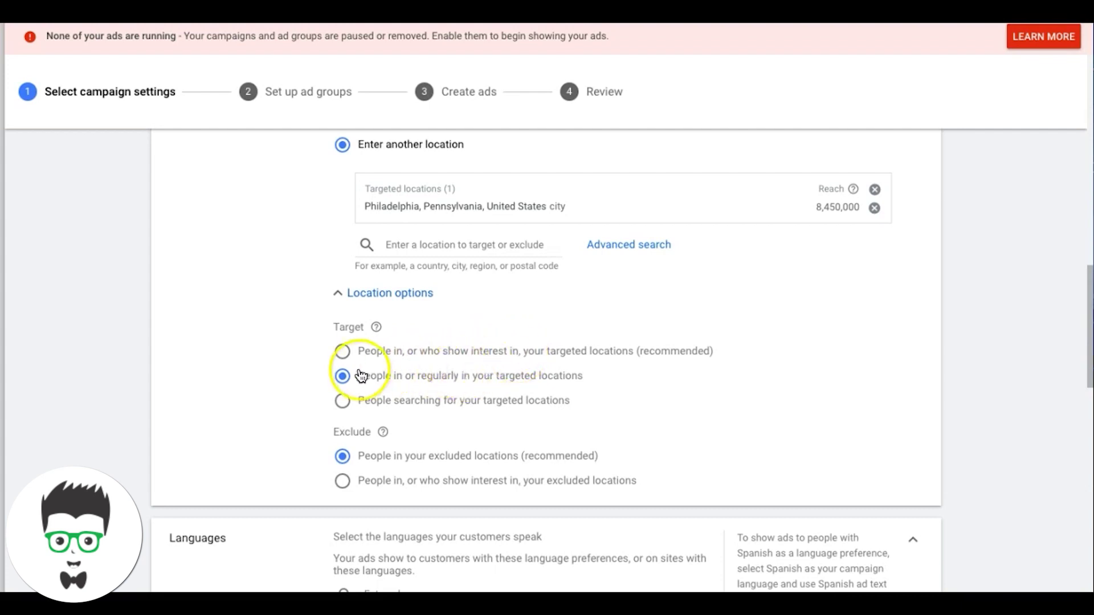
# Set the campaign's average daily budget to $50.00
pyautogui.scroll(-1, 175, 381)
pyautogui.scroll(-2, 175, 381)
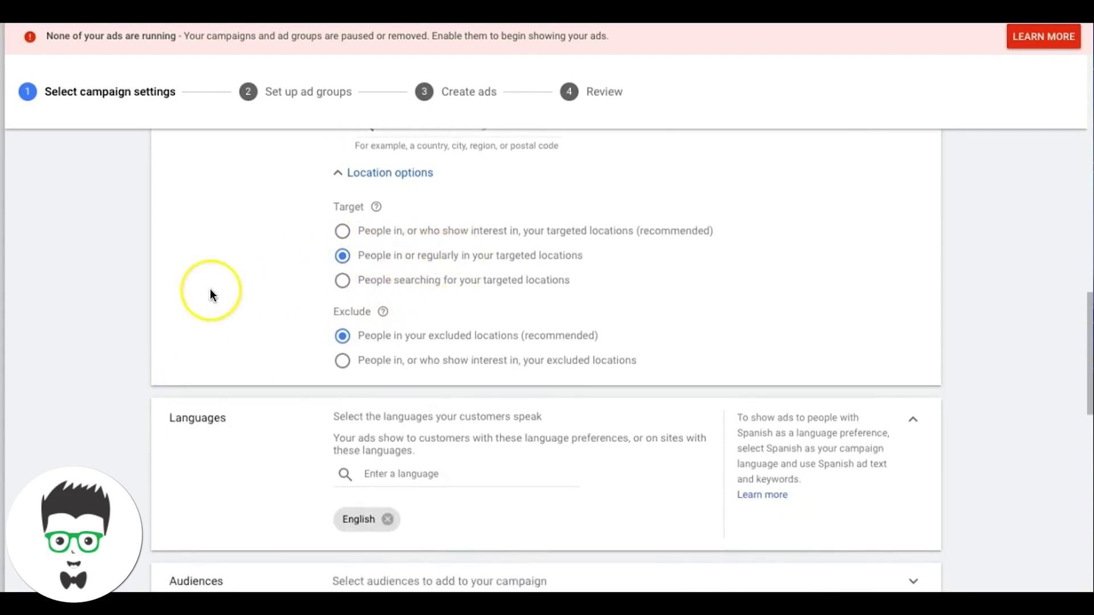
pyautogui.scroll(-3, 210, 291)
pyautogui.scroll(-3, 254, 360)
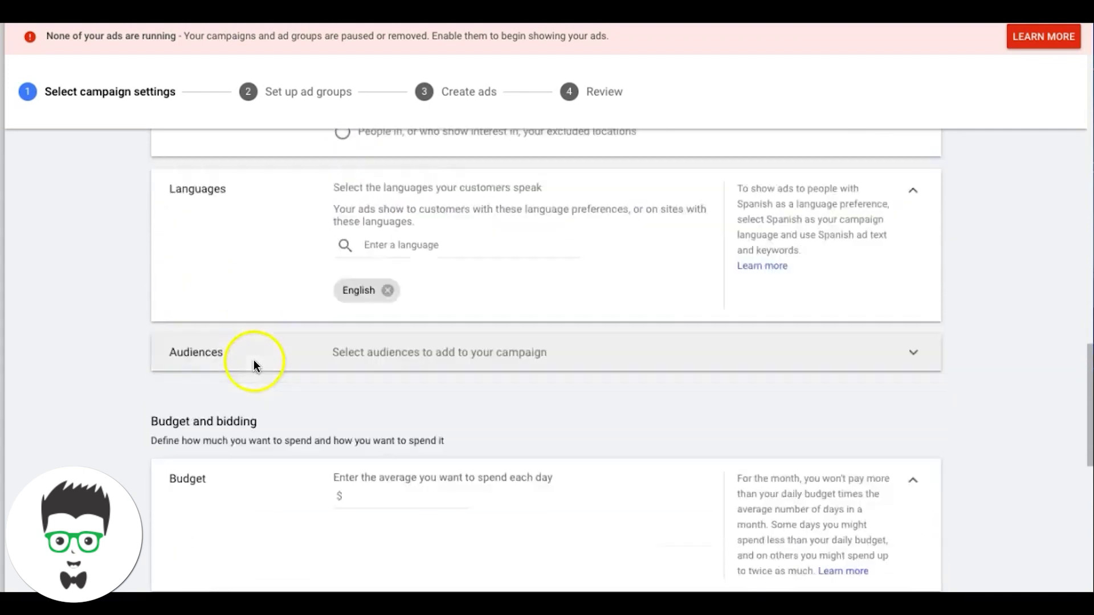
pyautogui.scroll(-2, 229, 277)
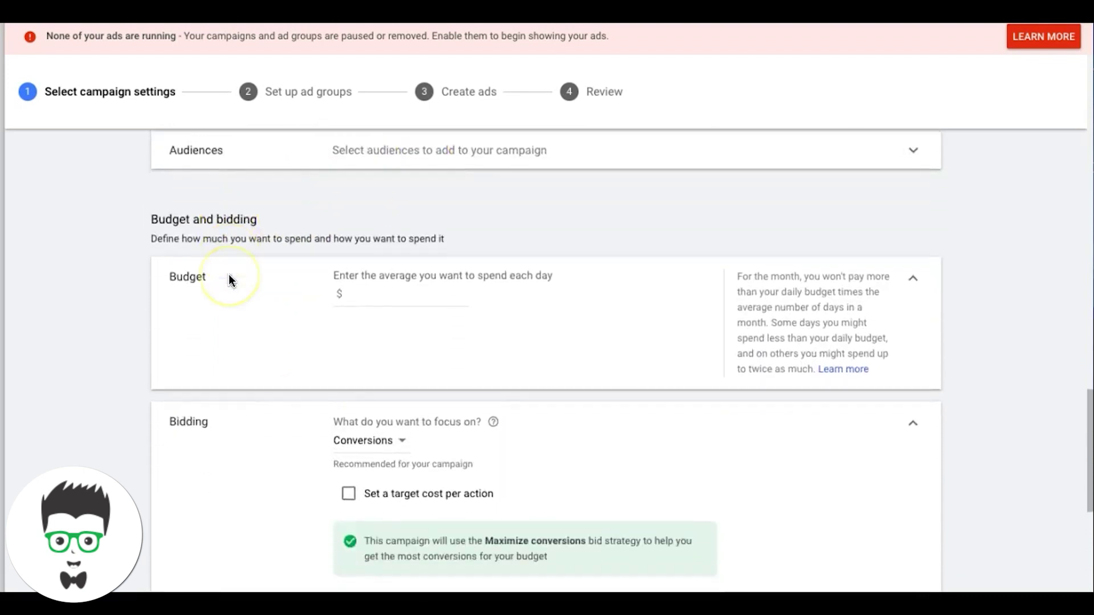
pyautogui.click(372, 221)
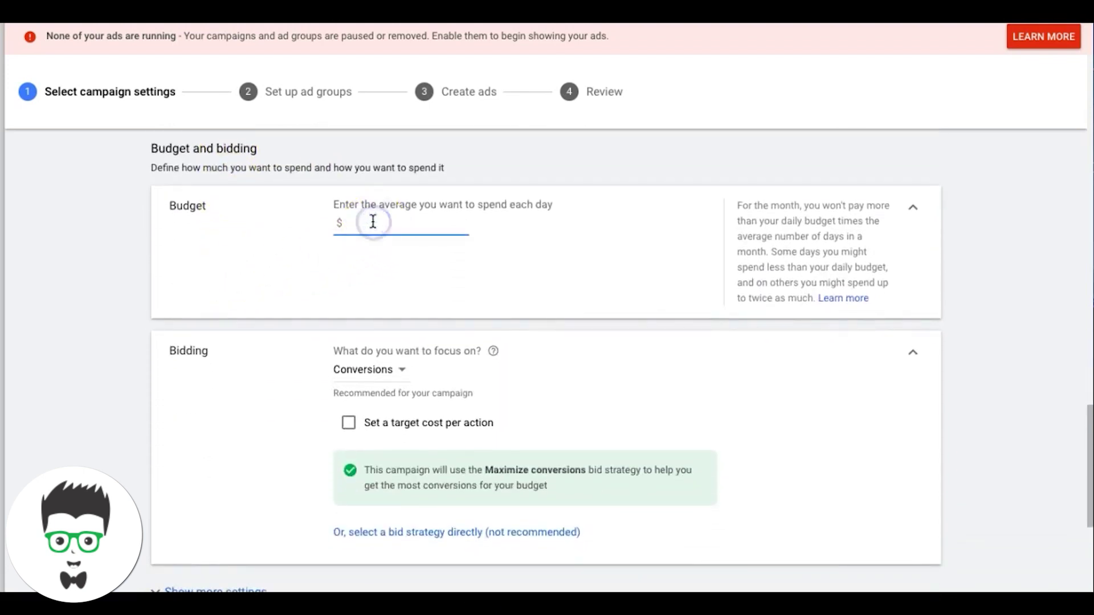
pyautogui.write('50.00')
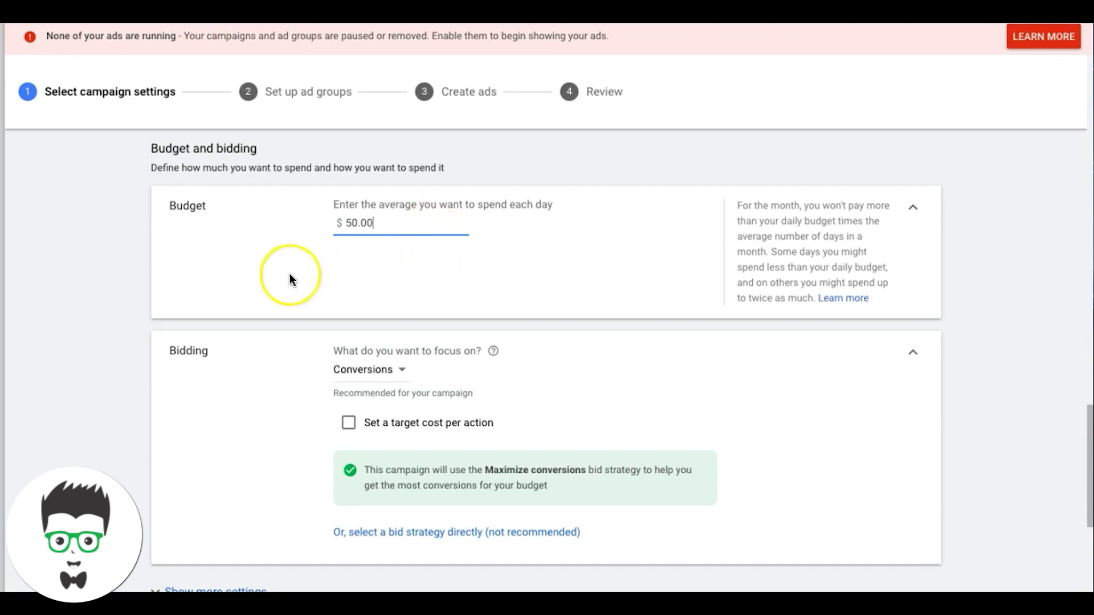
# Review the daily budget entry and the bidding focus options beneath it
pyautogui.scroll(-2, 289, 280)
pyautogui.scroll(-1, 290, 279)
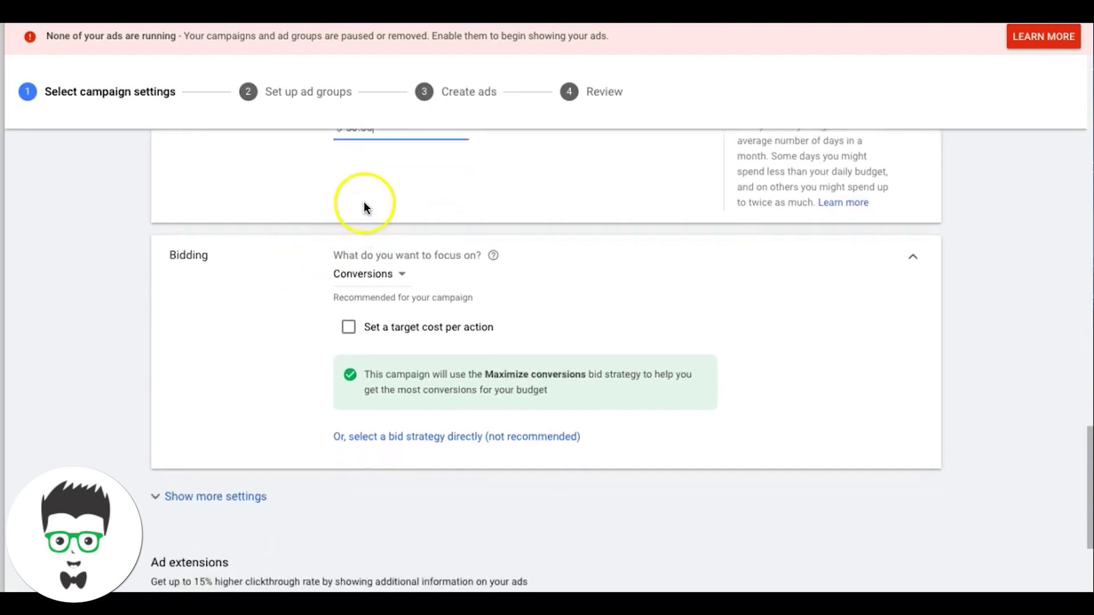
pyautogui.scroll(2, 363, 200)
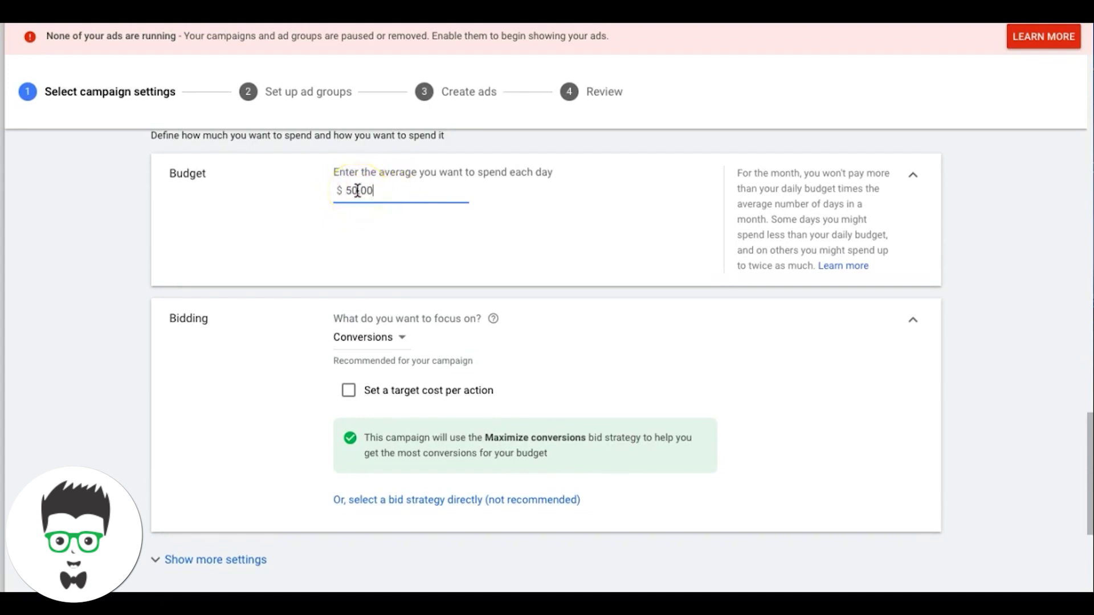
pyautogui.click(379, 192)
pyautogui.click(241, 224)
pyautogui.scroll(-1, 238, 251)
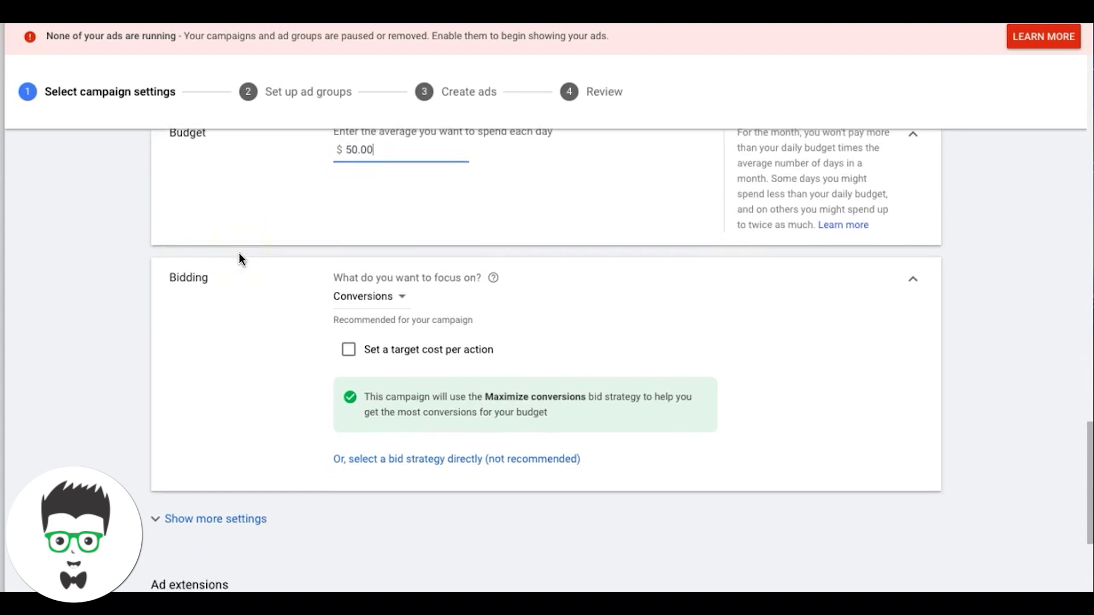
pyautogui.scroll(1, 259, 234)
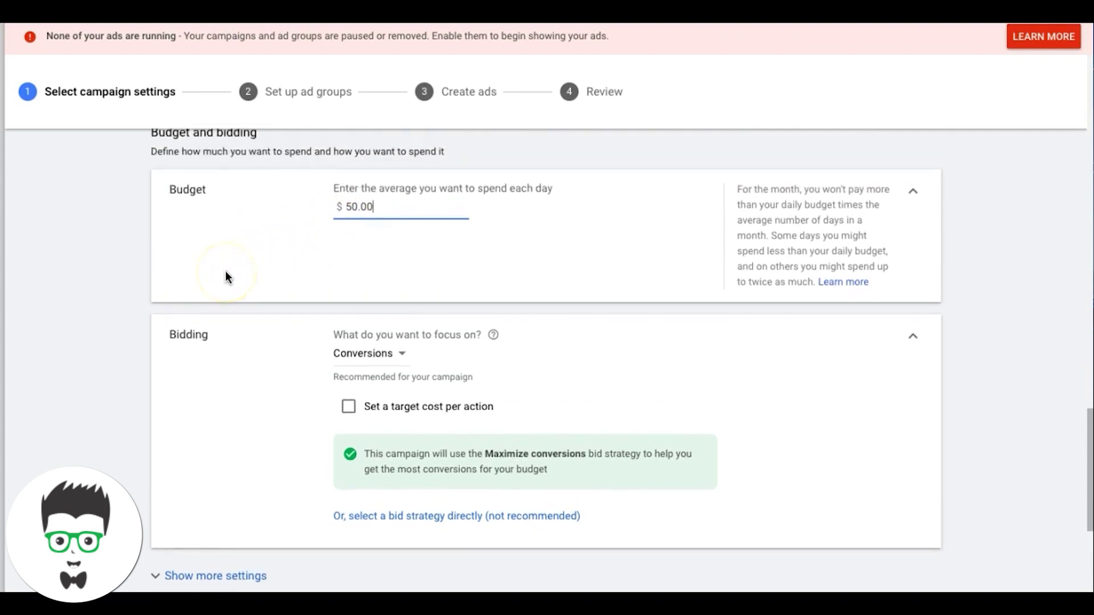
pyautogui.click(365, 207)
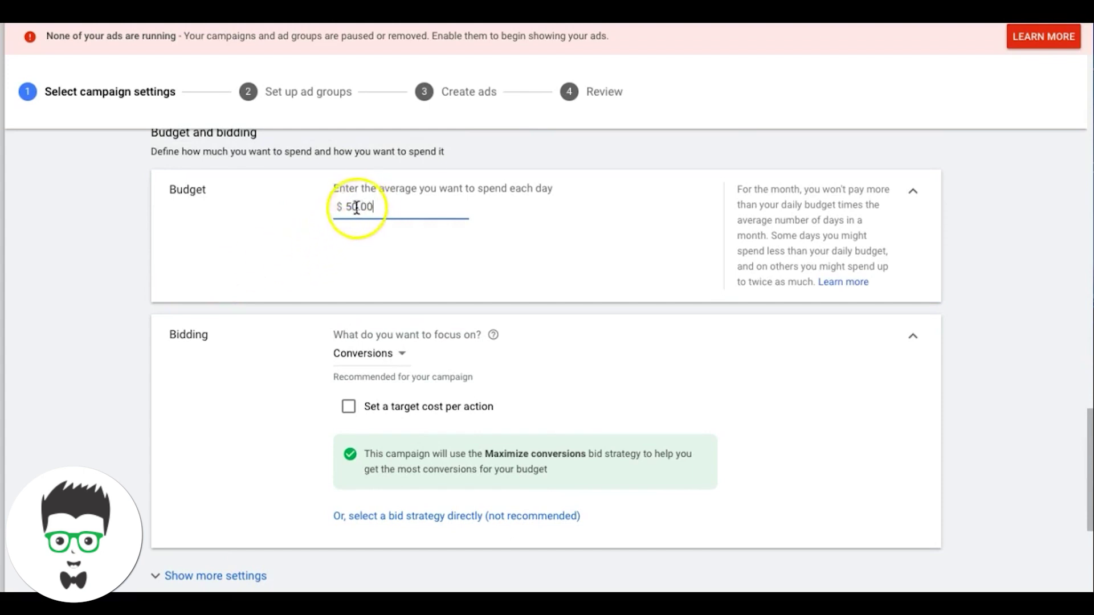
pyautogui.scroll(-3, 282, 263)
pyautogui.click(221, 228)
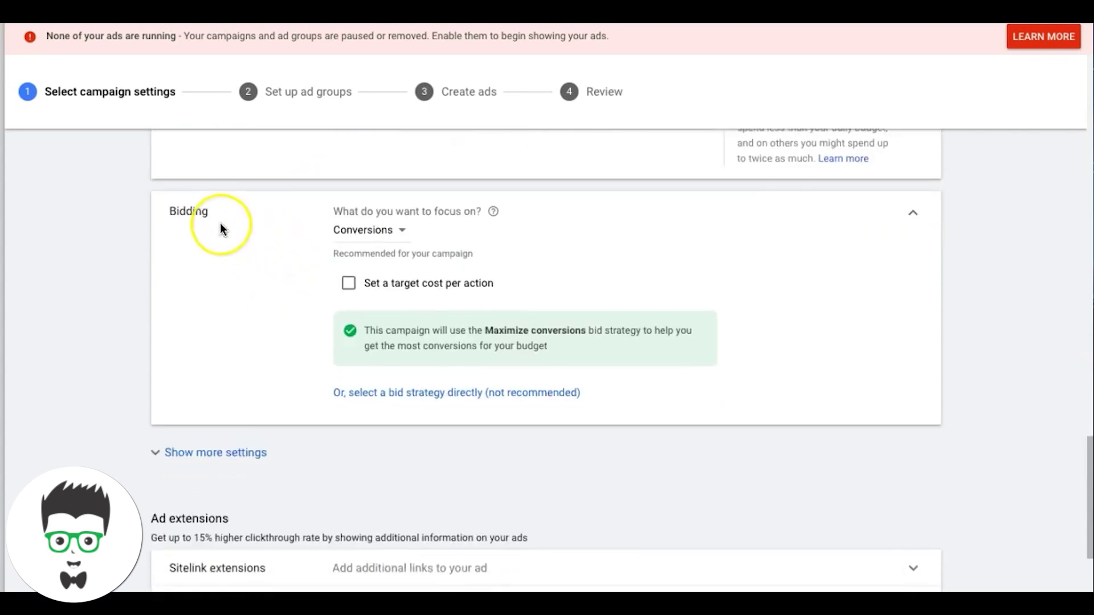
pyautogui.click(327, 221)
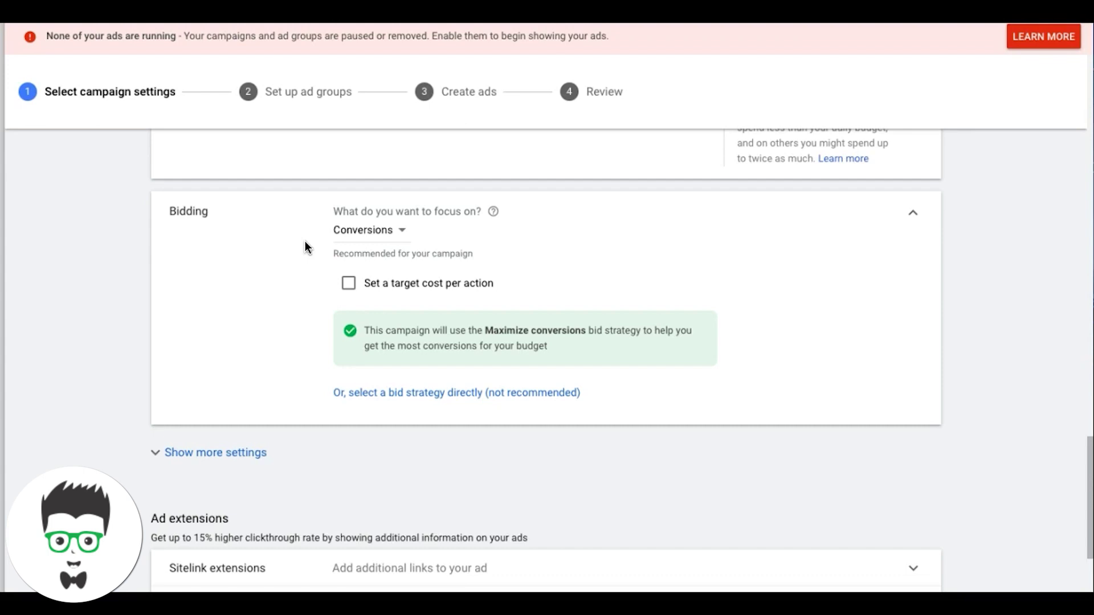
# Change the bidding focus to Clicks and set a maximum CPC bid limit of $34.21
pyautogui.click(360, 232)
pyautogui.click(376, 356)
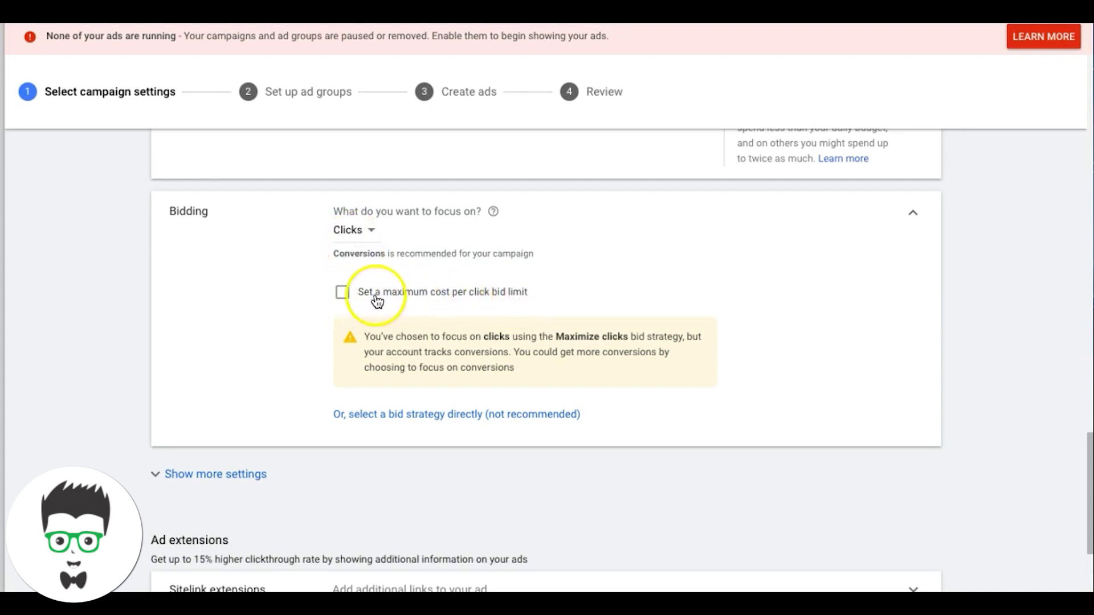
pyautogui.click(342, 293)
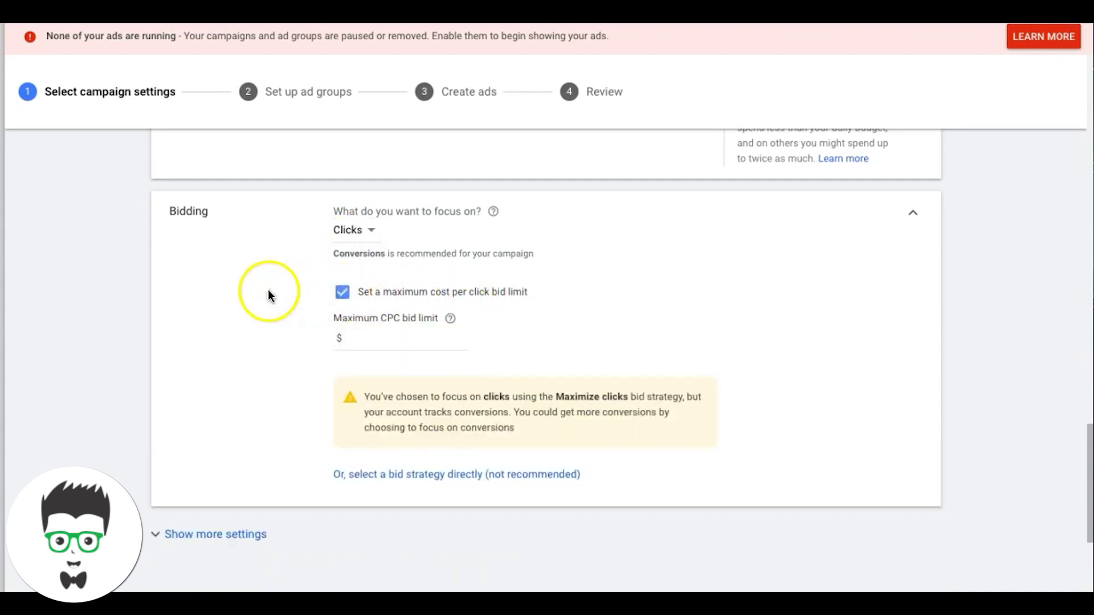
pyautogui.scroll(-1, 362, 301)
pyautogui.click(369, 310)
pyautogui.write('34')
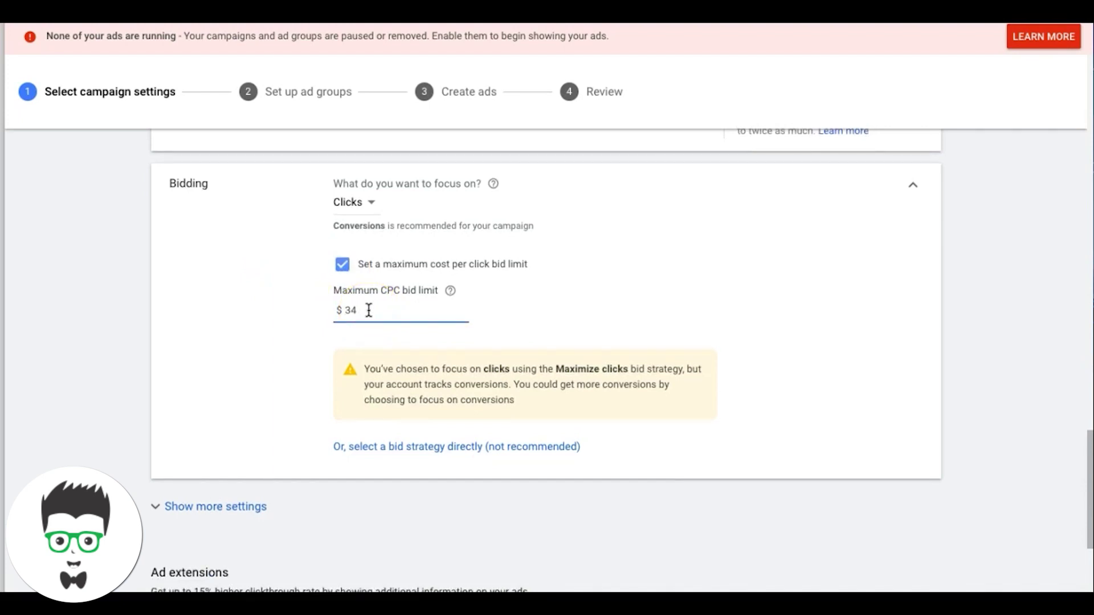
pyautogui.write('.')
pyautogui.write('21')
# Expand the additional settings below Bidding and review the conversions, ad rotation and ad extension options
pyautogui.scroll(-1, 342, 265)
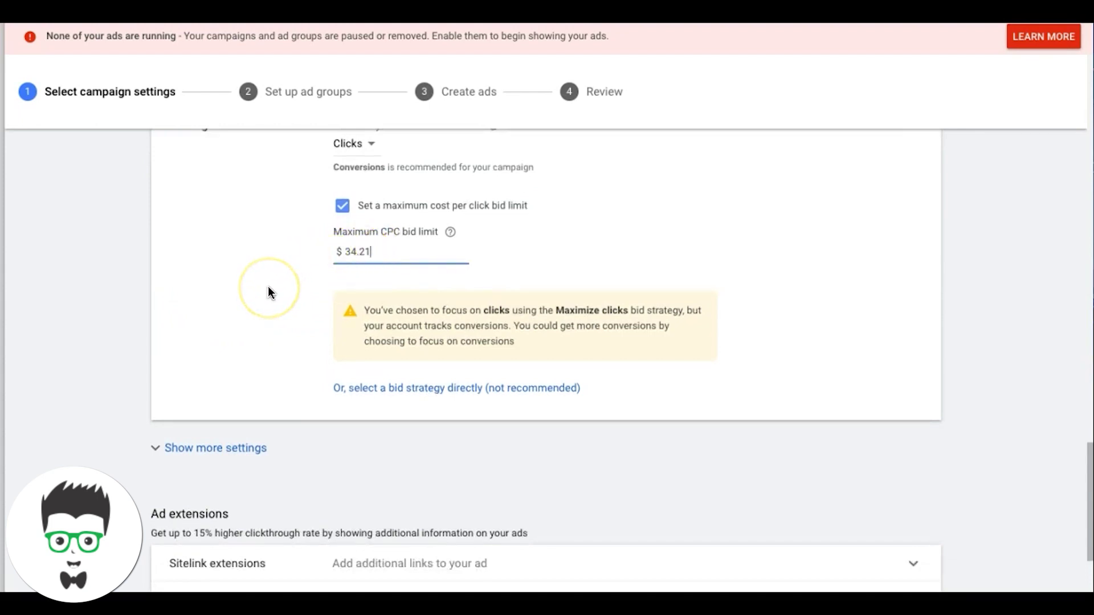
pyautogui.scroll(-1, 234, 310)
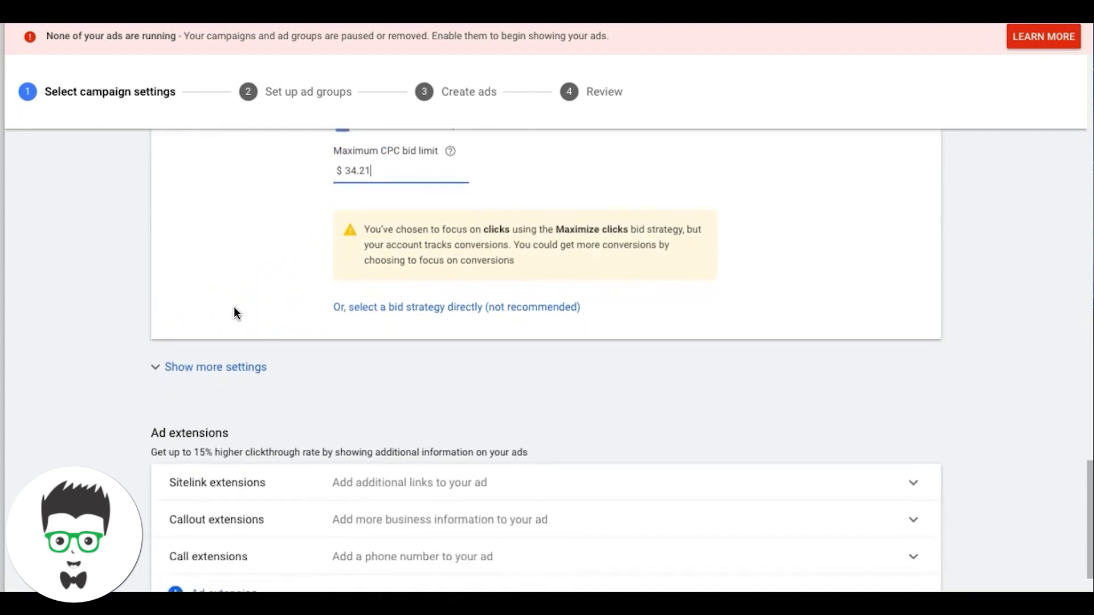
pyautogui.scroll(1, 243, 280)
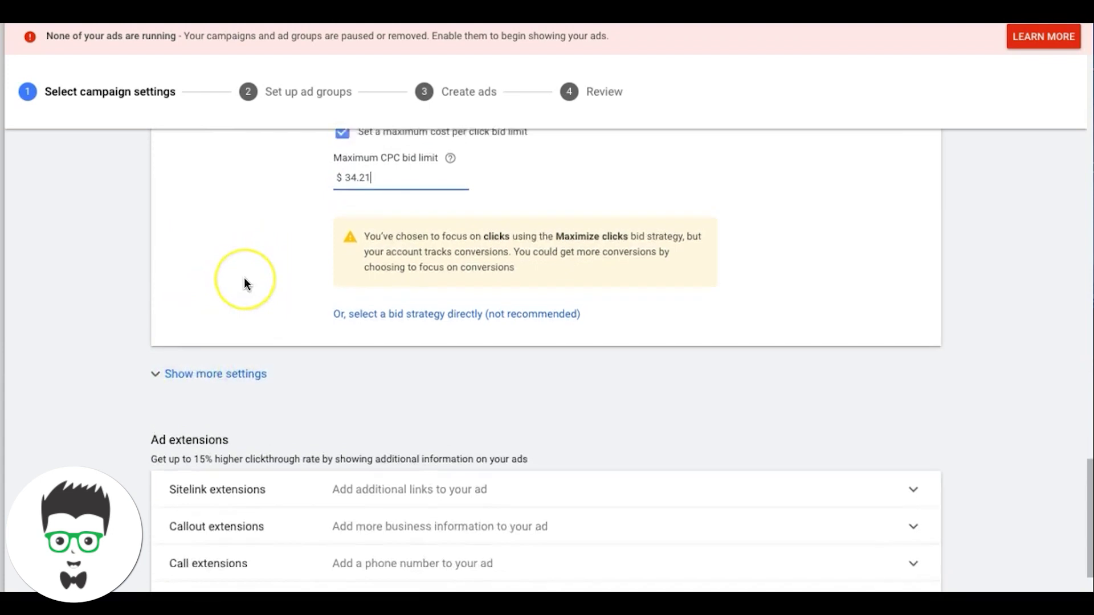
pyautogui.scroll(1, 245, 282)
pyautogui.scroll(-3, 245, 282)
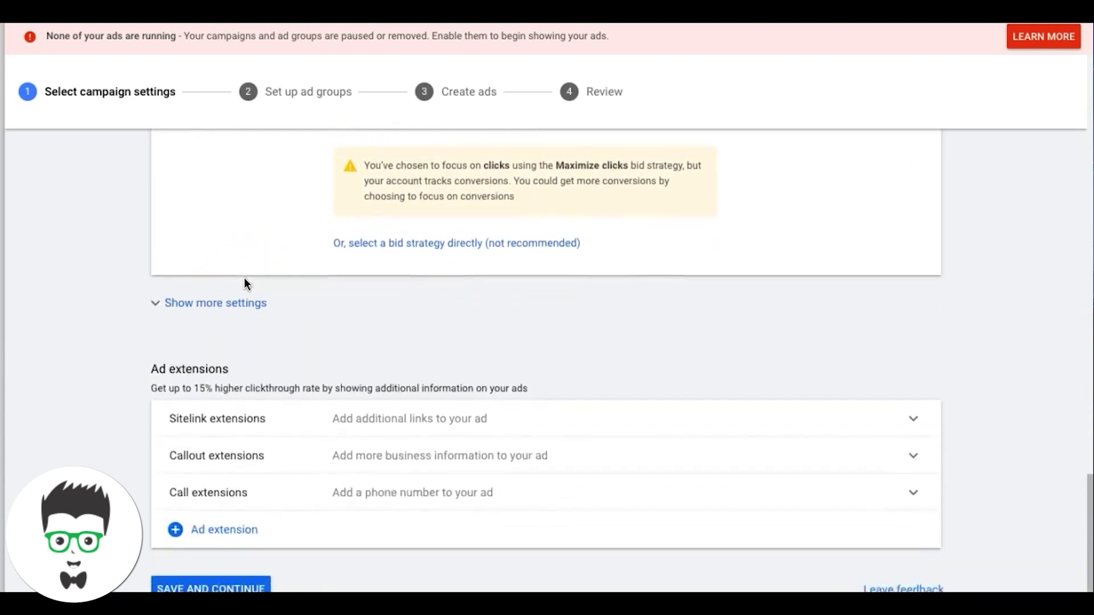
pyautogui.click(206, 292)
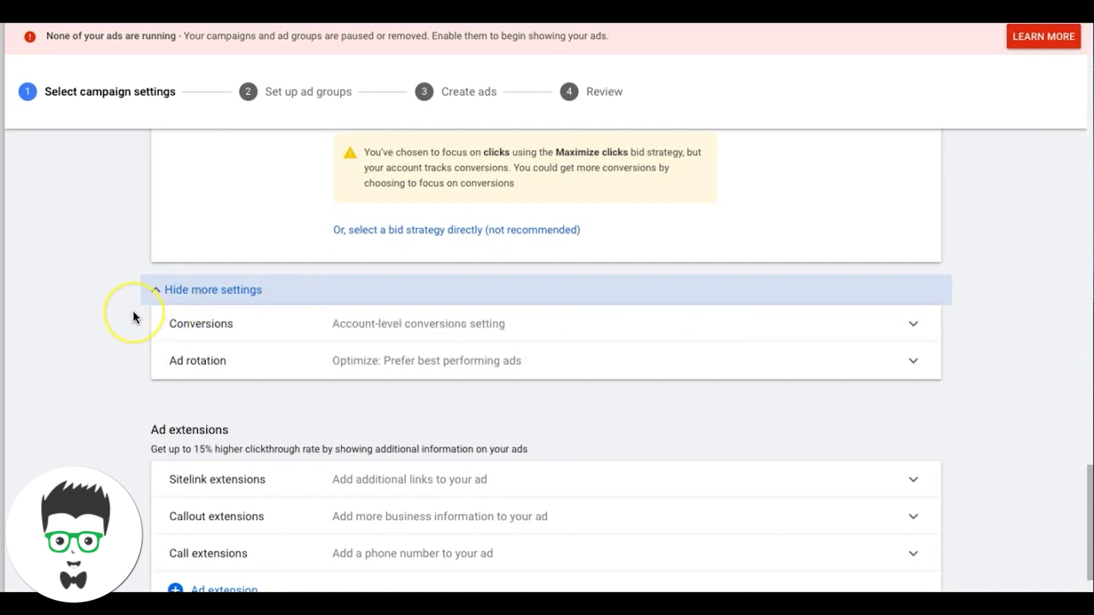
pyautogui.scroll(-1, 132, 312)
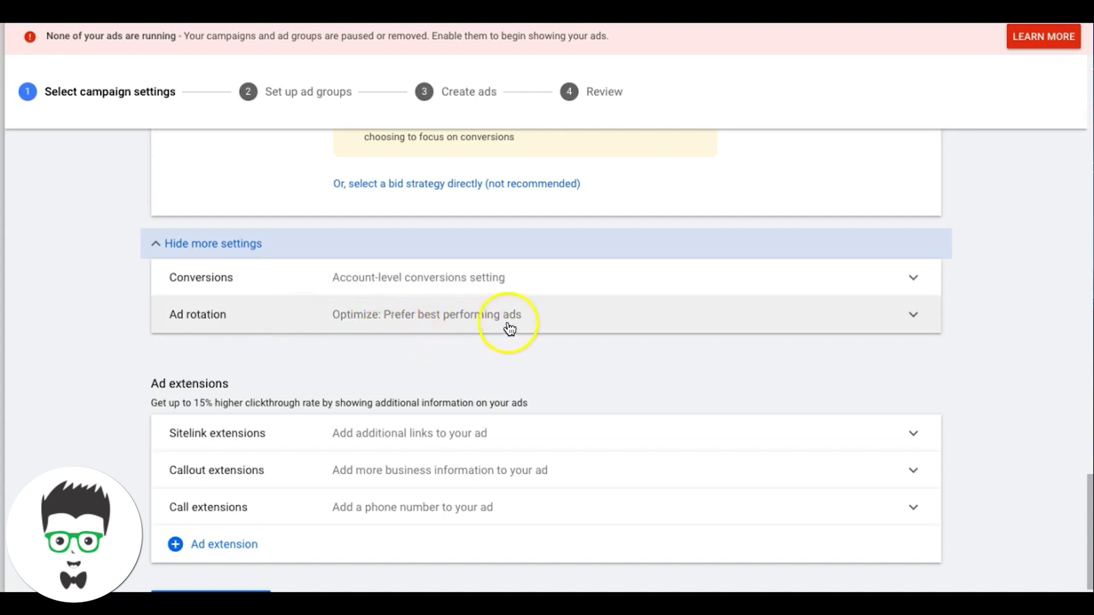
pyautogui.scroll(-1, 118, 313)
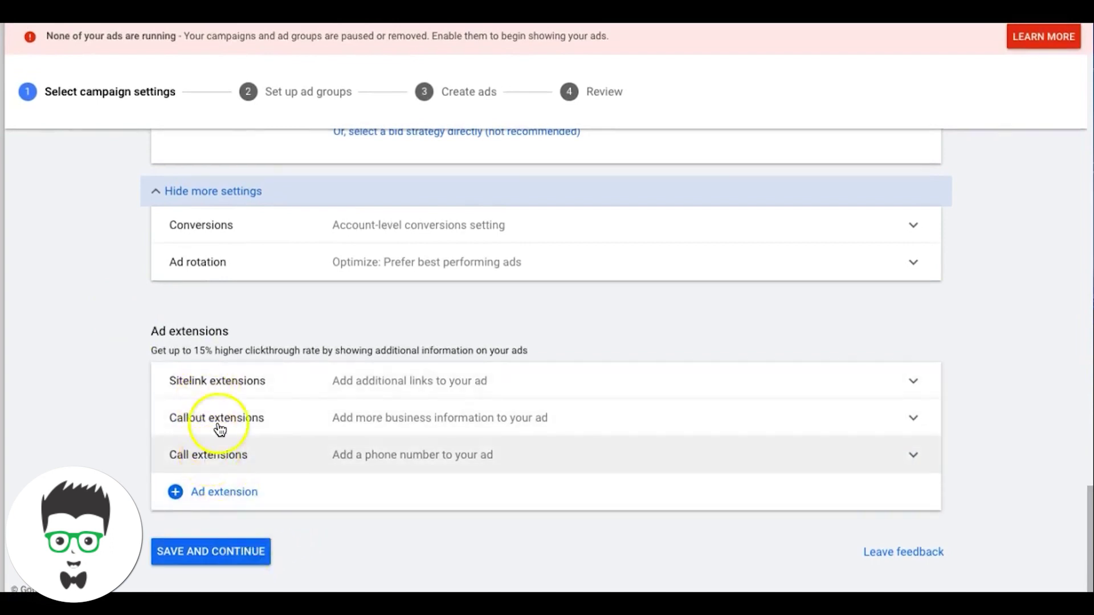
# Save the campaign settings, continue to ad group setup and name the ad group "plumbers"
pyautogui.click(232, 551)
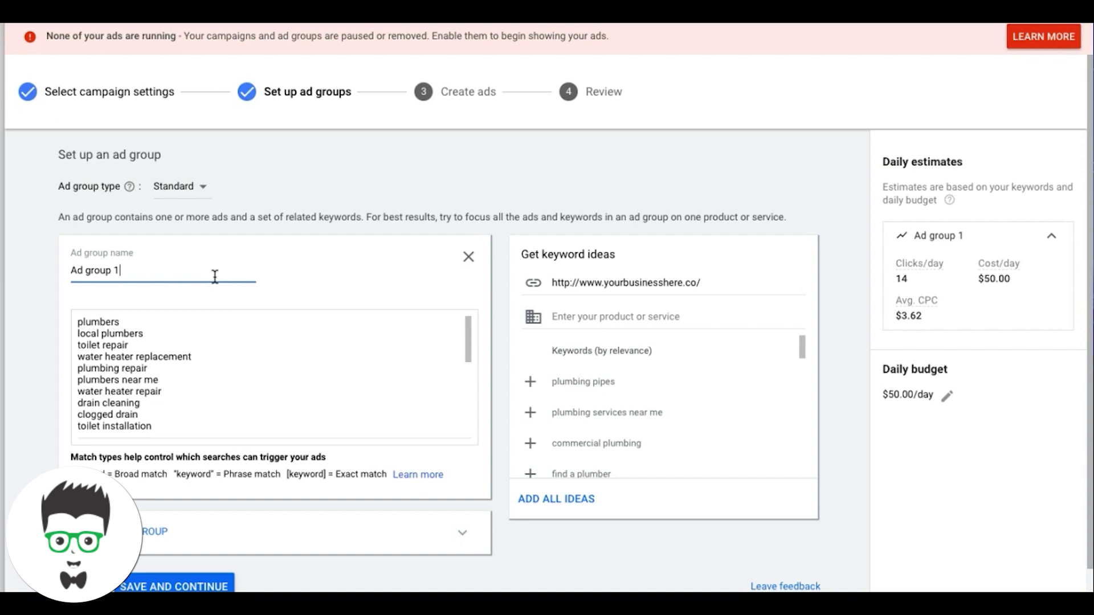
pyautogui.tripleClick(94, 272)
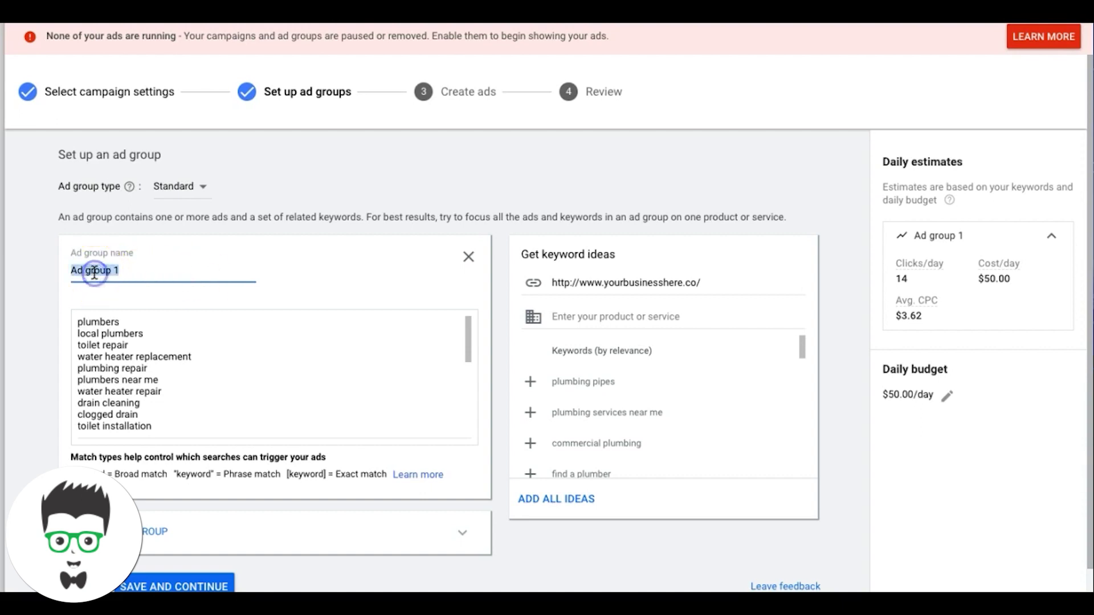
pyautogui.write('plumbers')
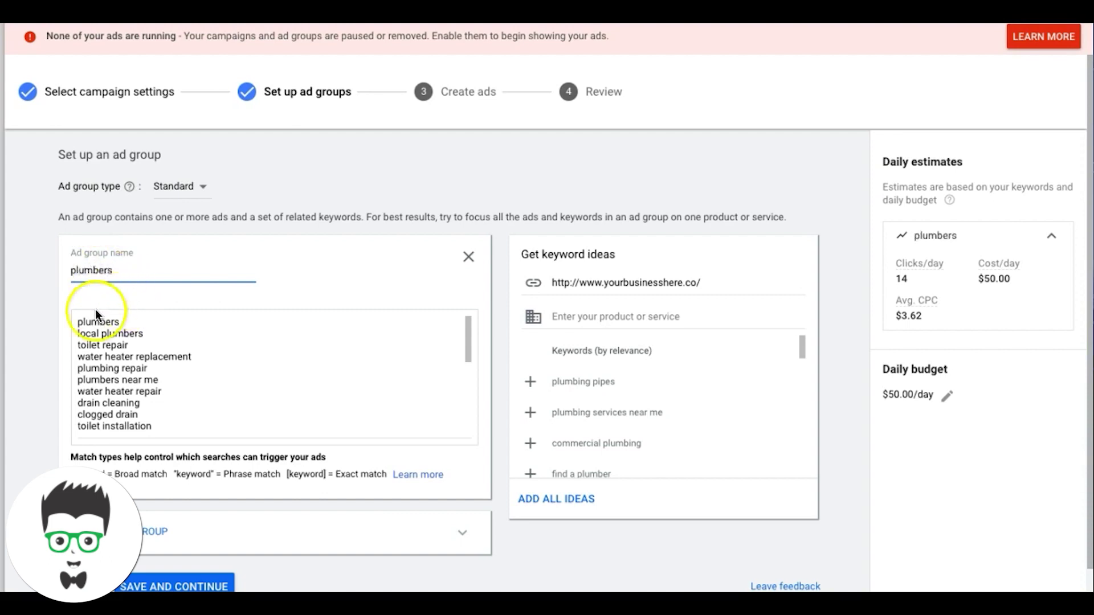
# Trim the ad group's keyword list to plumbers, local plumbers, plumbing repair and plumbers near me, without blank lines
pyautogui.click(92, 345)
pyautogui.moveTo(91, 344); pyautogui.dragTo(205, 358)
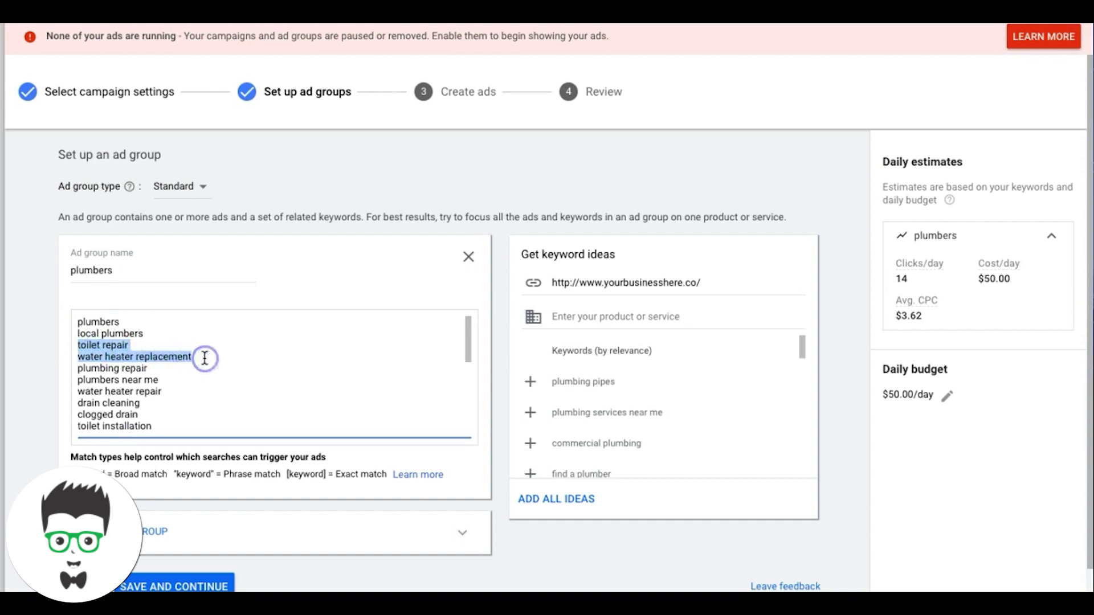
pyautogui.press('BackSpace')
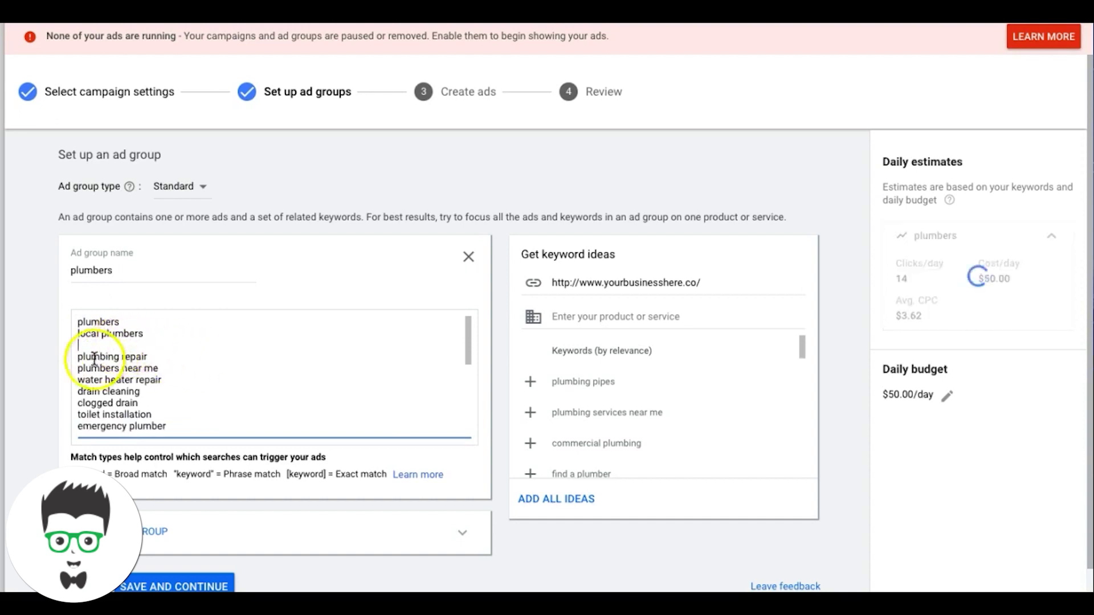
pyautogui.moveTo(80, 379); pyautogui.dragTo(187, 432)
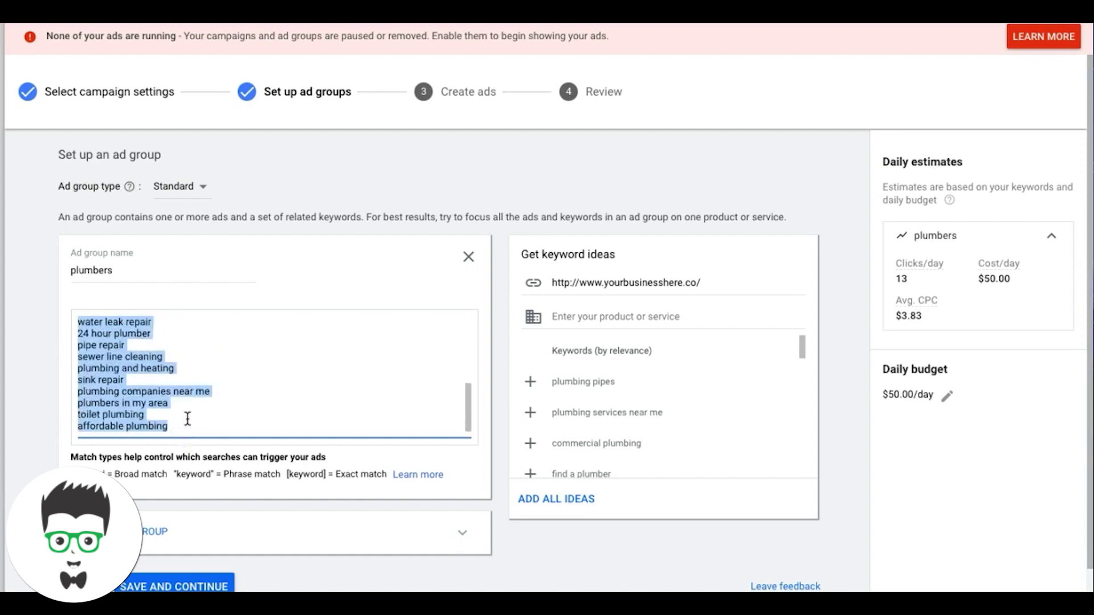
pyautogui.press('BackSpace')
pyautogui.click(165, 368)
pyautogui.click(99, 343)
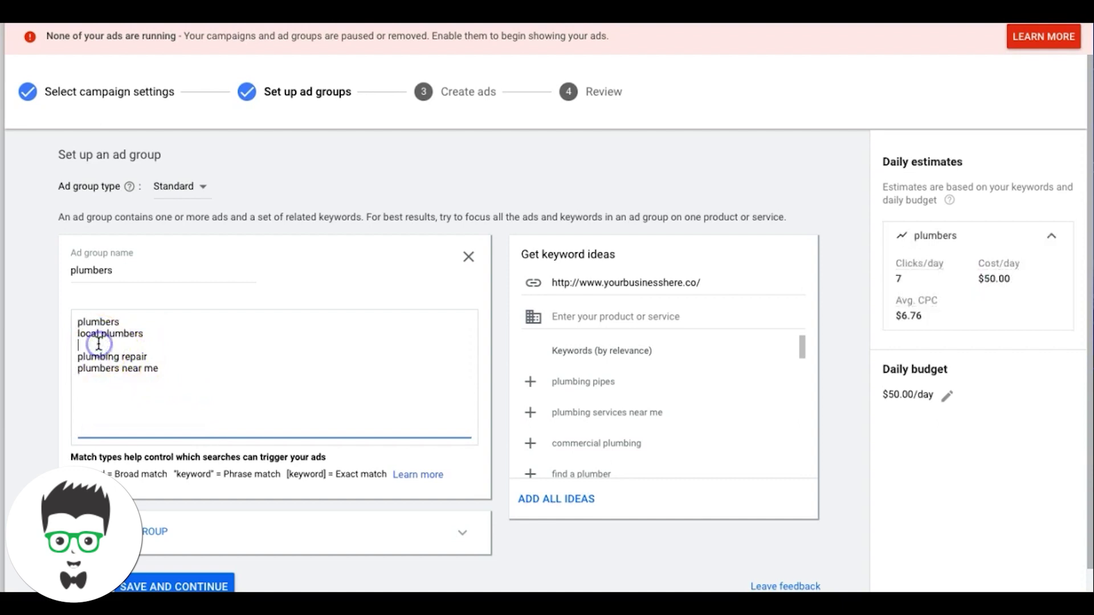
pyautogui.press('BackSpace')
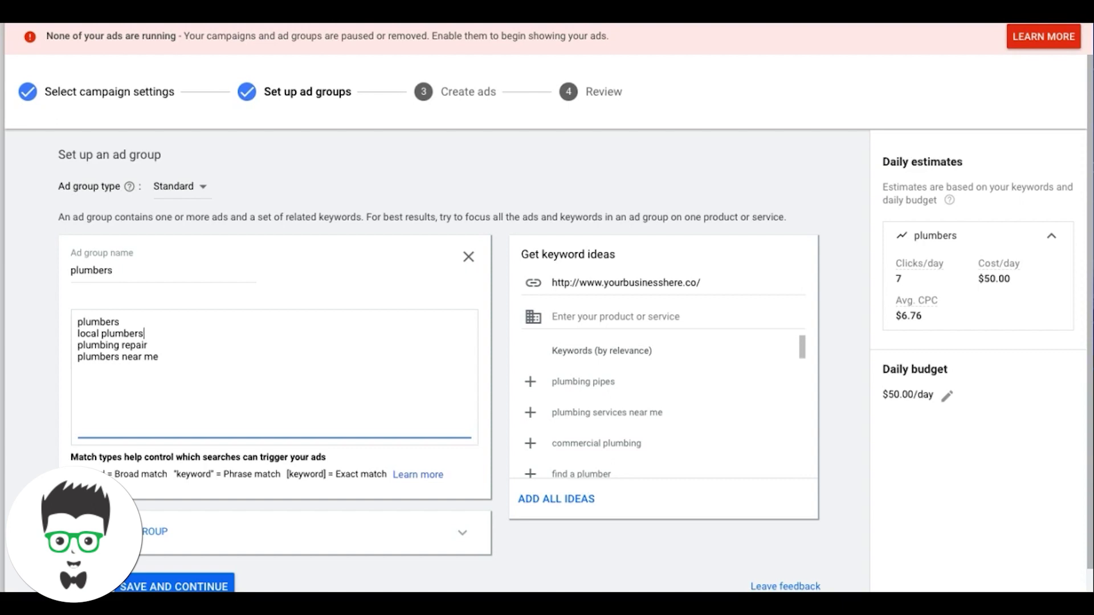
# Switch to the AdWords Wrapper site and examine its keyword match type lists
pyautogui.hotkey('ctrl', 'shift', 'n')
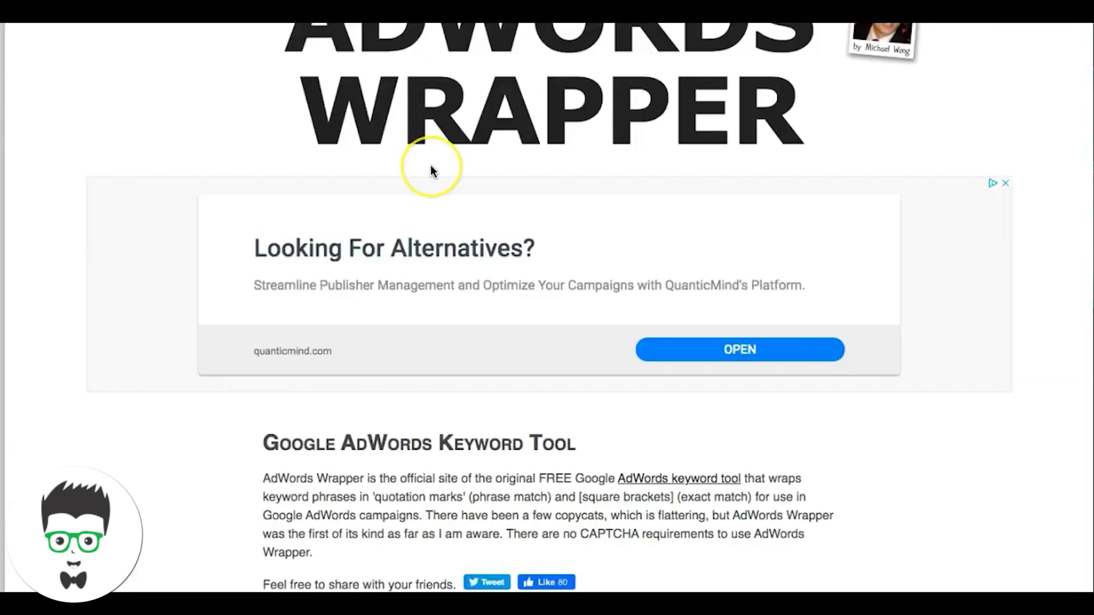
pyautogui.scroll(-7, 430, 168)
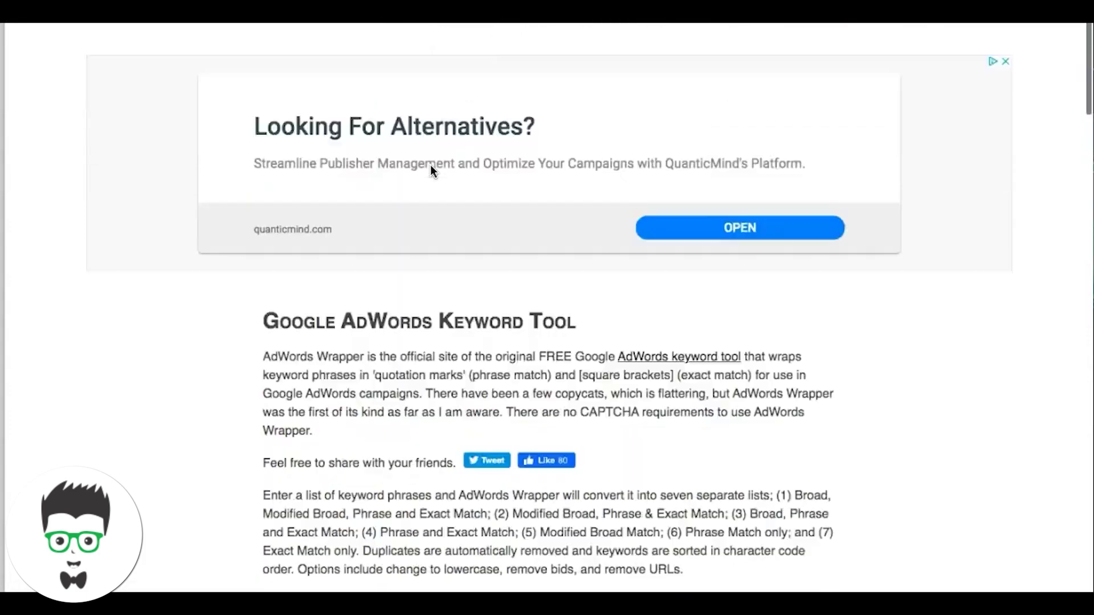
pyautogui.scroll(-18, 430, 165)
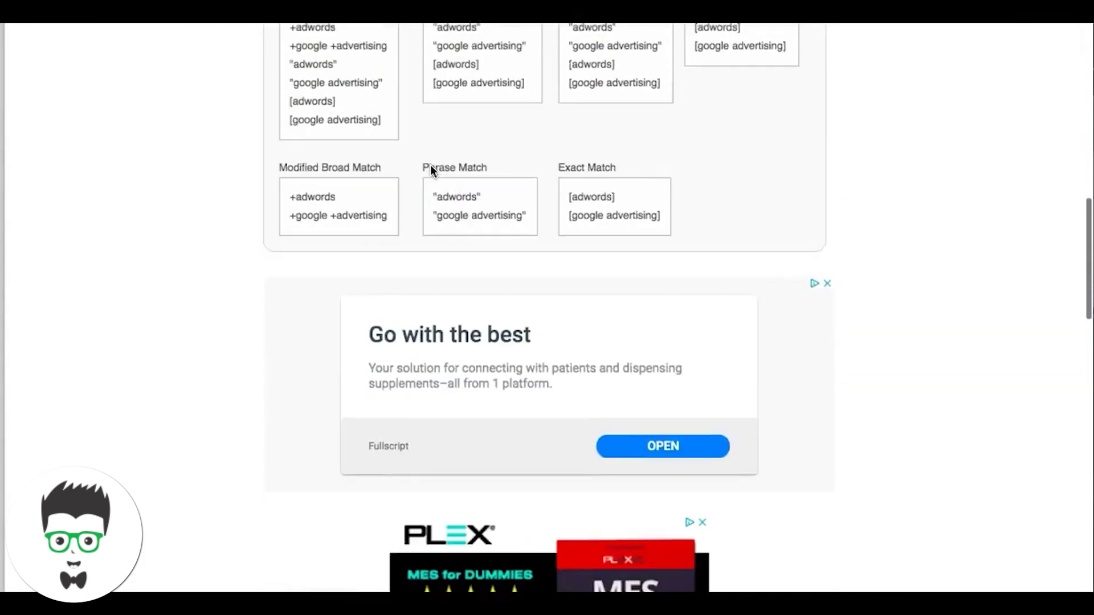
pyautogui.scroll(-10, 430, 165)
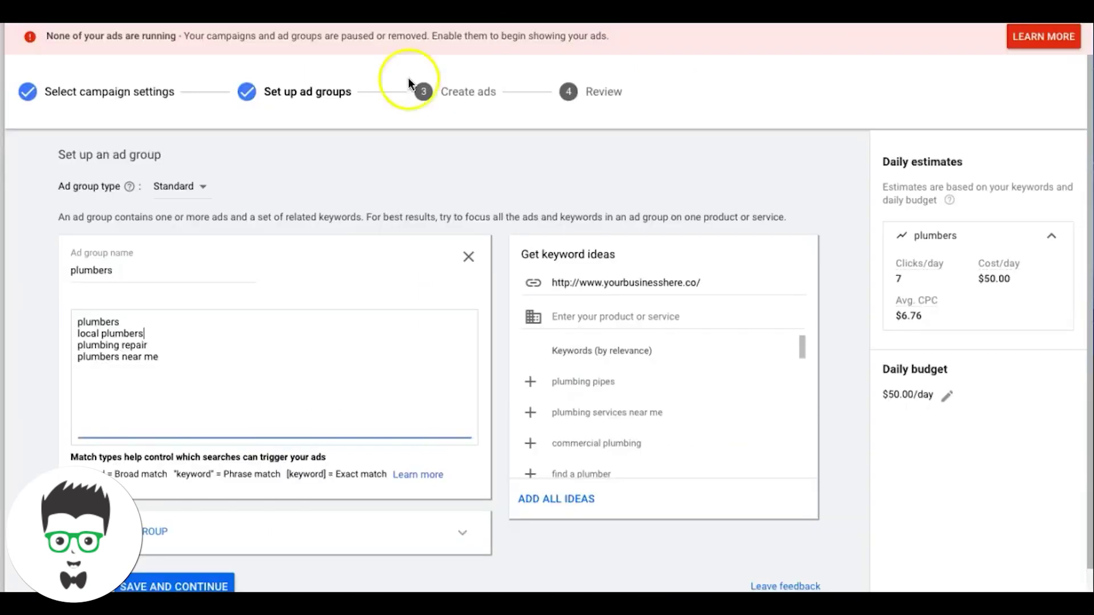
# Remove the keyword "plumbing repair" from the plumbers ad group's keyword list
pyautogui.click(76, 326)
pyautogui.moveTo(77, 326); pyautogui.dragTo(163, 366)
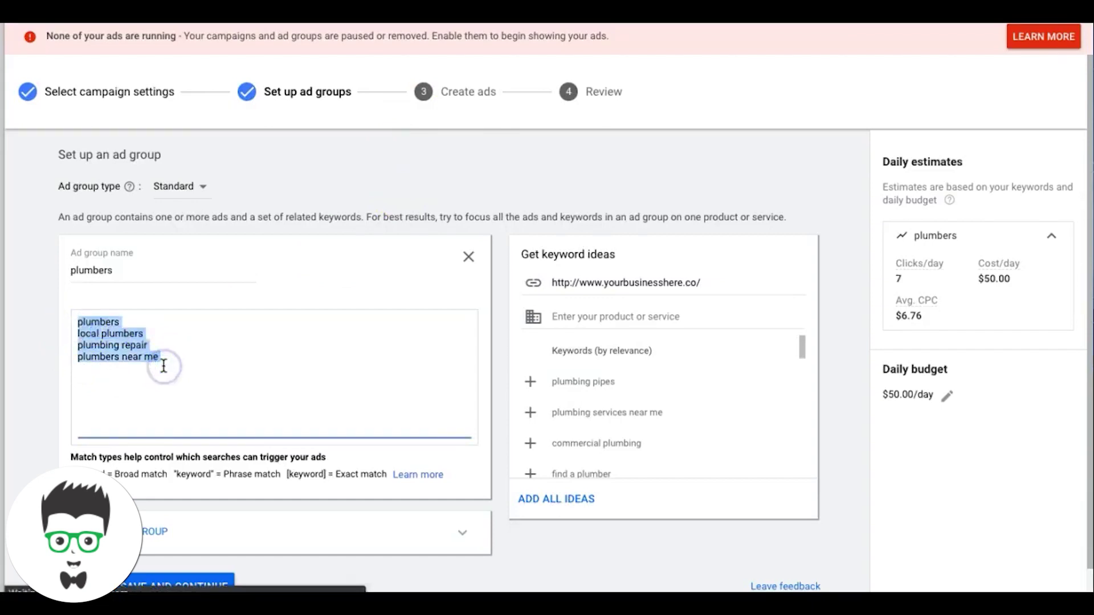
pyautogui.click(214, 359)
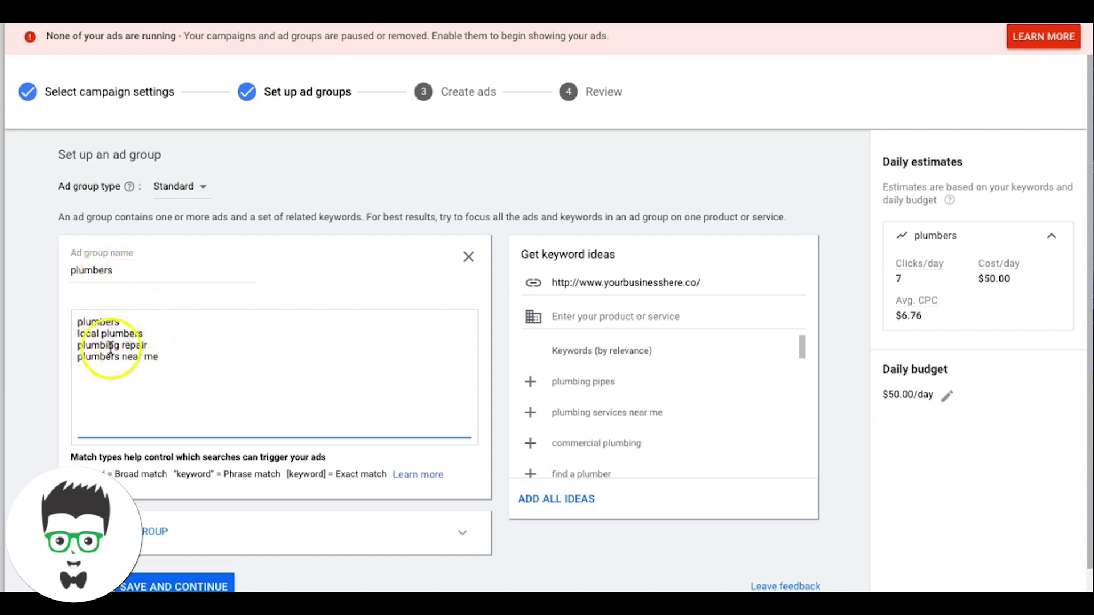
pyautogui.tripleClick(93, 345)
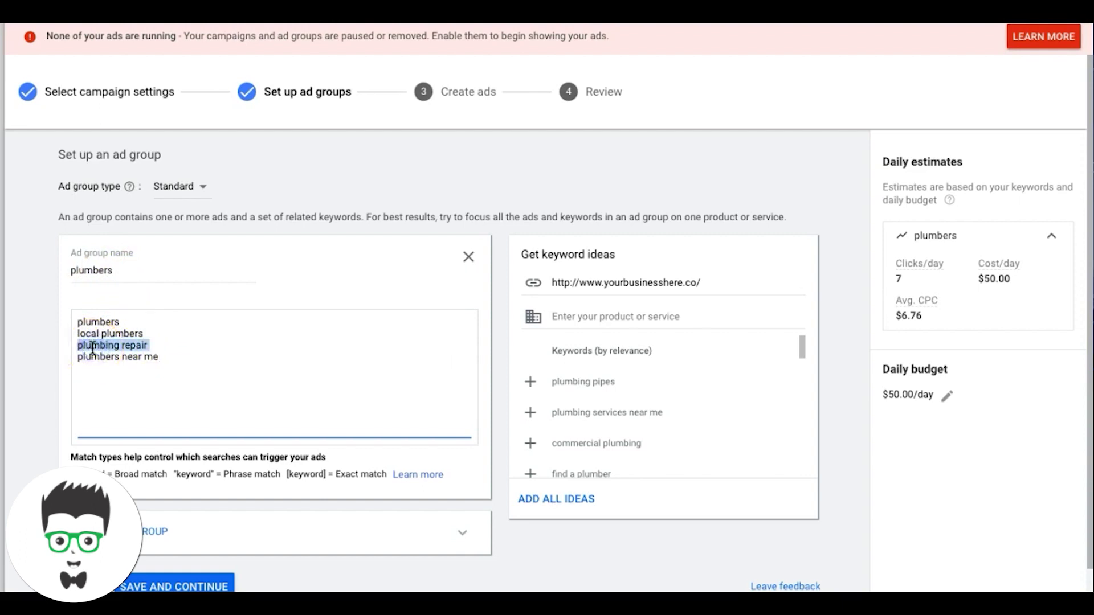
pyautogui.press('BackSpace')
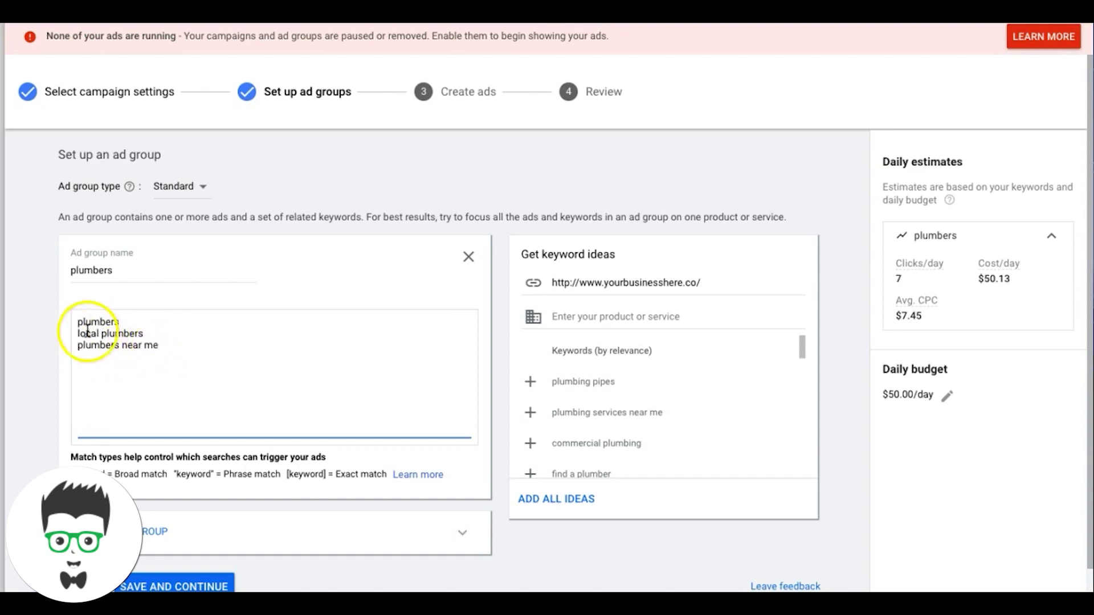
# Copy the remaining ad group keywords into the AdWords Wrapper site's keyword box and wrap them into match types
pyautogui.moveTo(78, 327); pyautogui.dragTo(173, 353)
pyautogui.press('super+c')
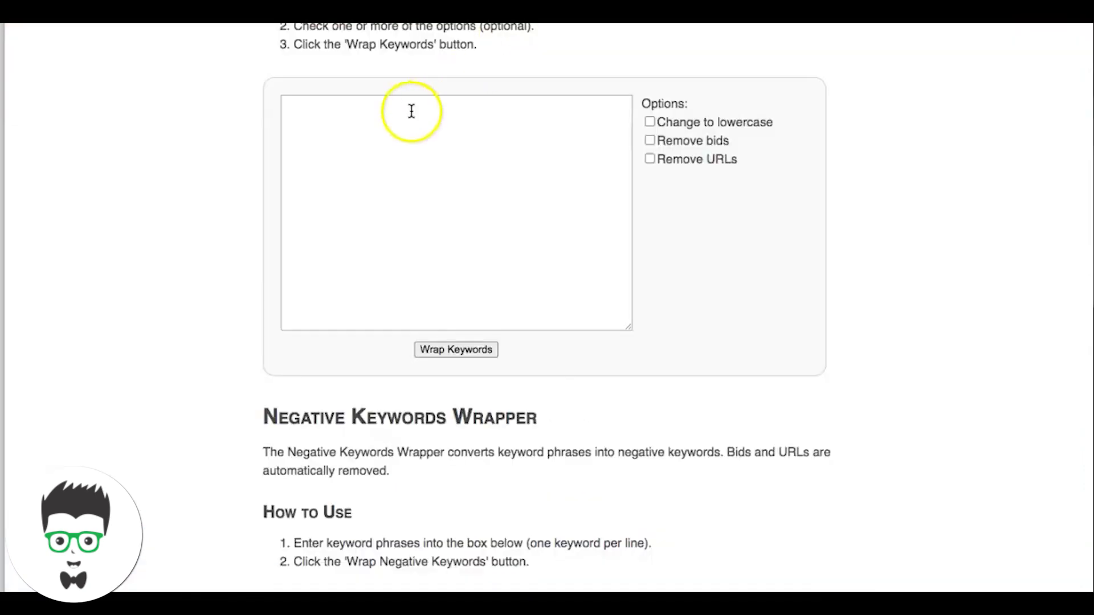
pyautogui.click(386, 110)
pyautogui.press('super+v')
pyautogui.click(456, 350)
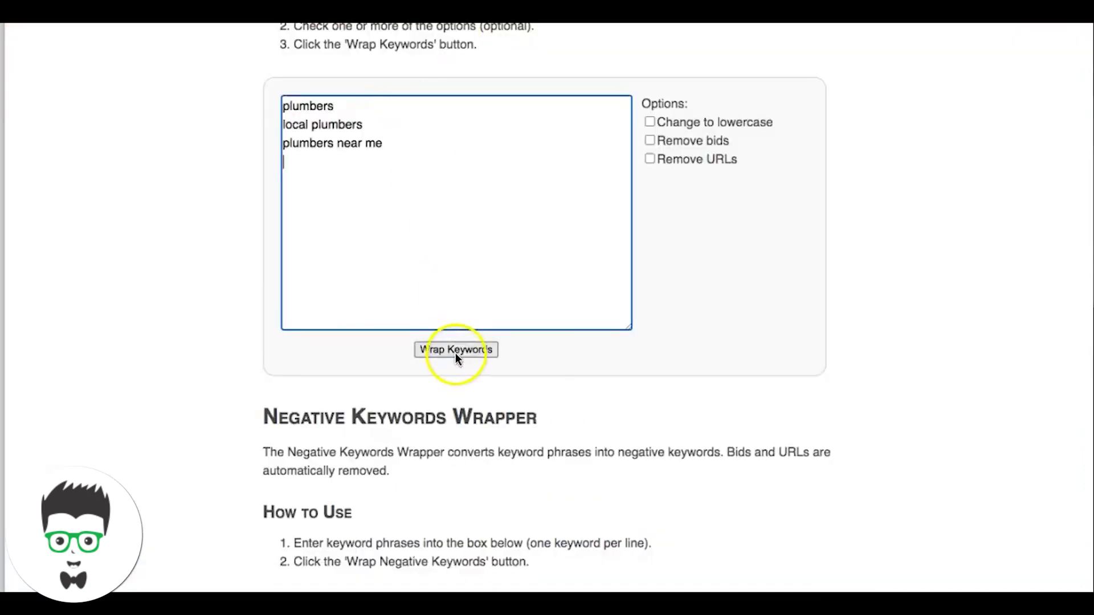
pyautogui.scroll(-10, 950, 361)
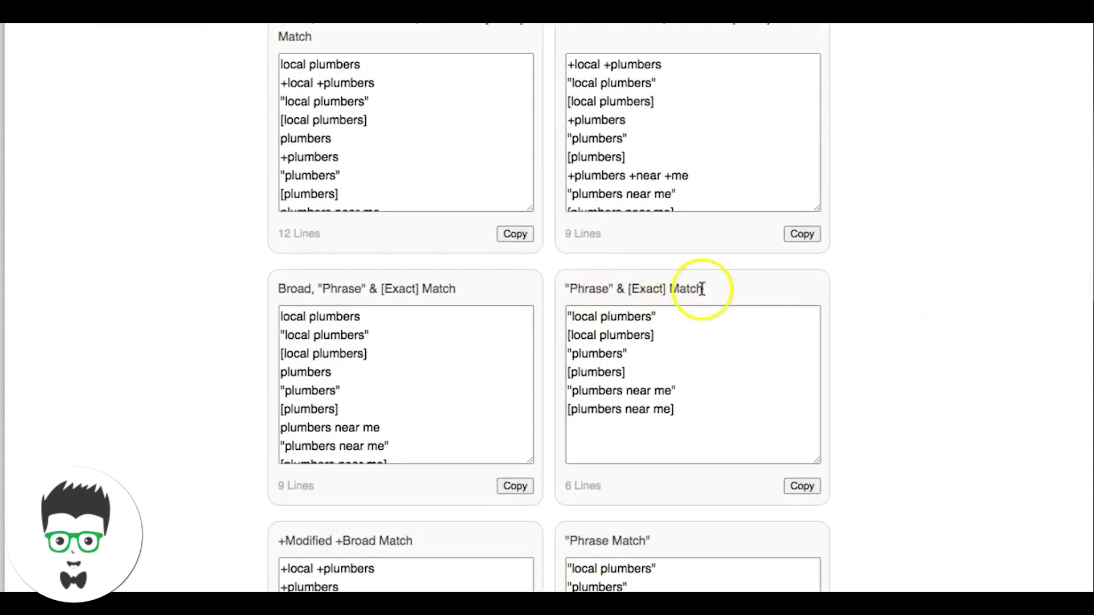
# Replace the ad group's keywords in Google Ads with the wrapper's combined phrase and exact match list, and continue to ad creation
pyautogui.click(800, 485)
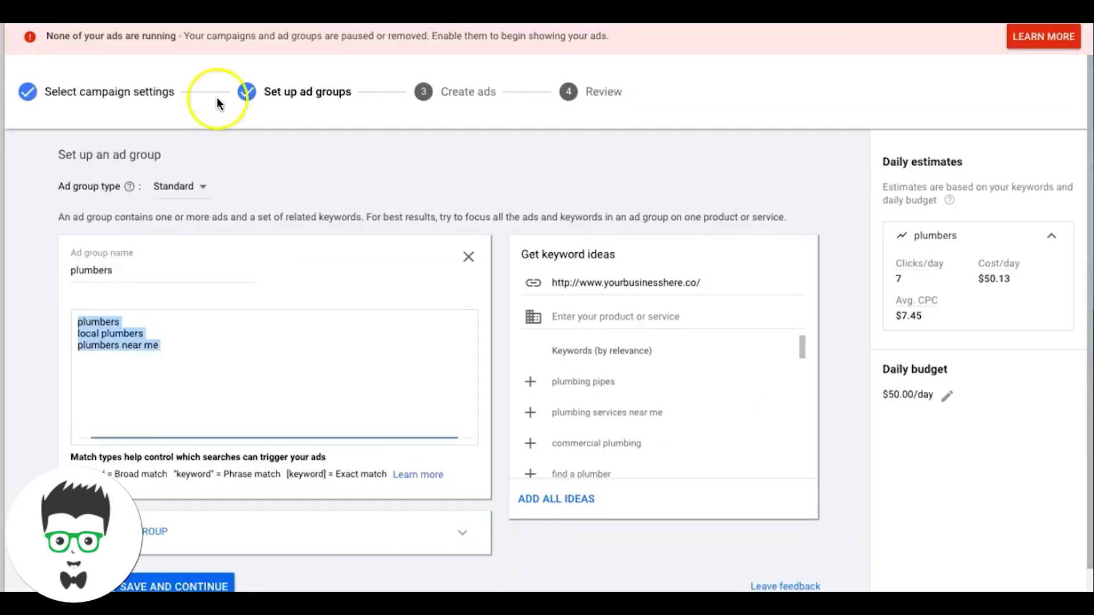
pyautogui.hotkey('ctrl', 'v')
pyautogui.scroll(-1, 204, 357)
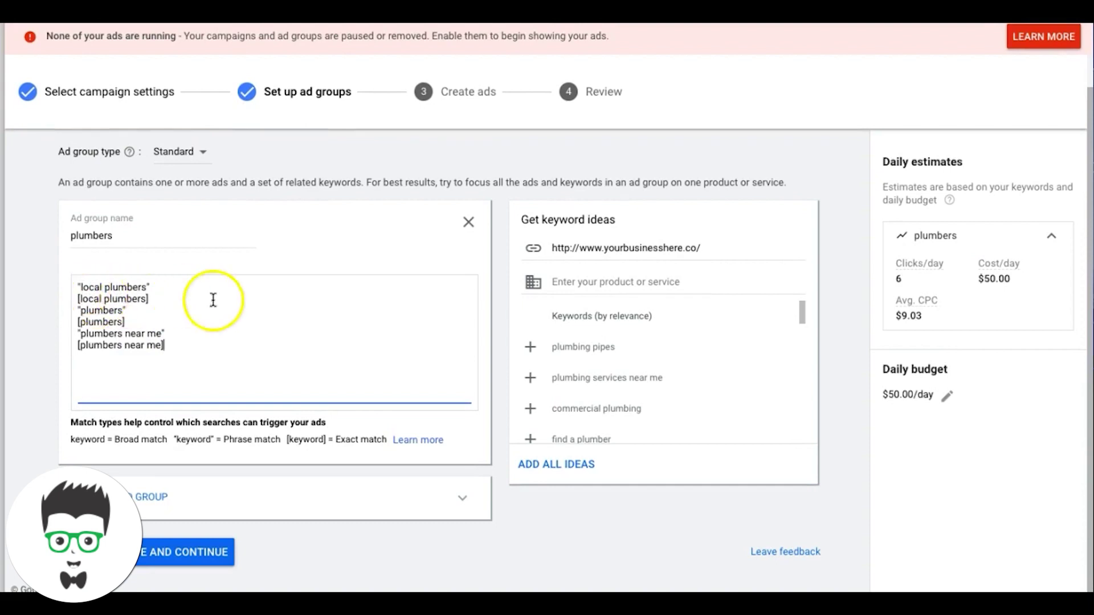
pyautogui.click(179, 553)
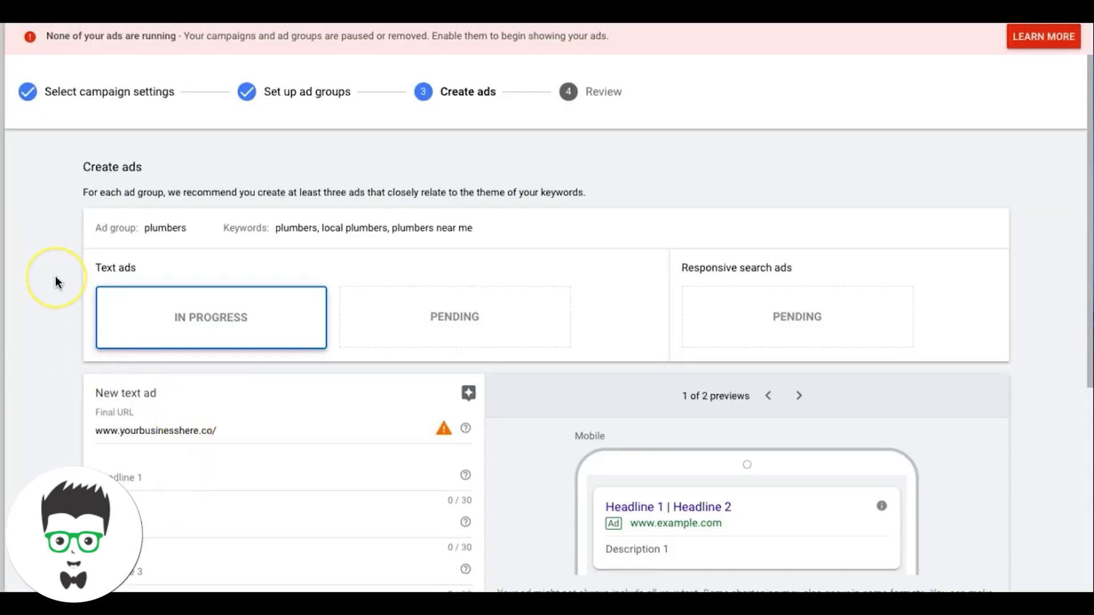
# Set the first display path of the new text ad to "Plumbers", leaving the second path empty
pyautogui.scroll(-4, 57, 283)
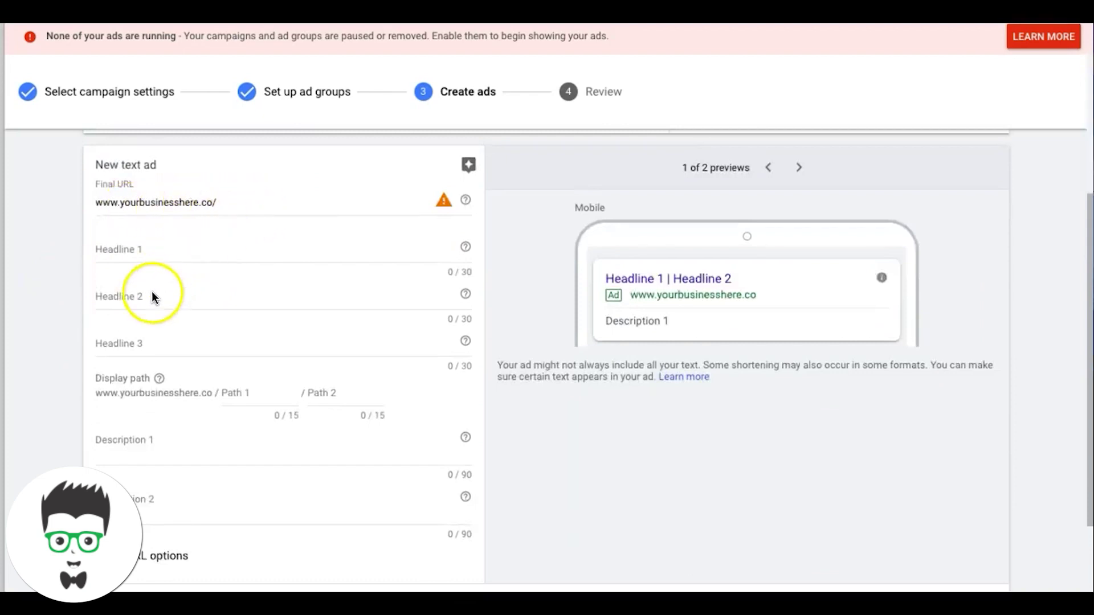
pyautogui.scroll(-1, 152, 292)
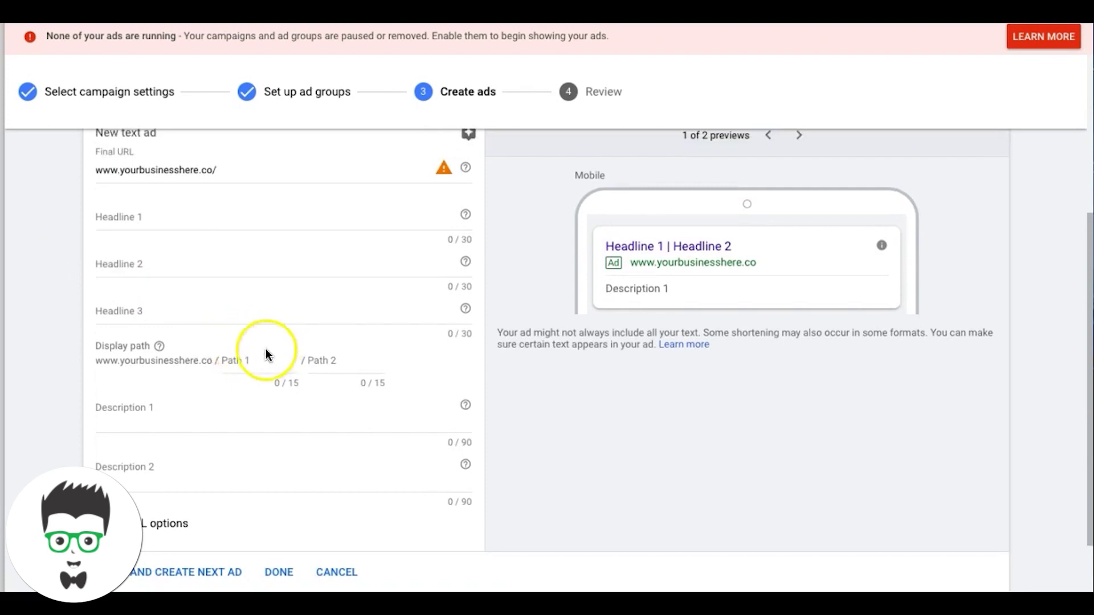
pyautogui.click(245, 359)
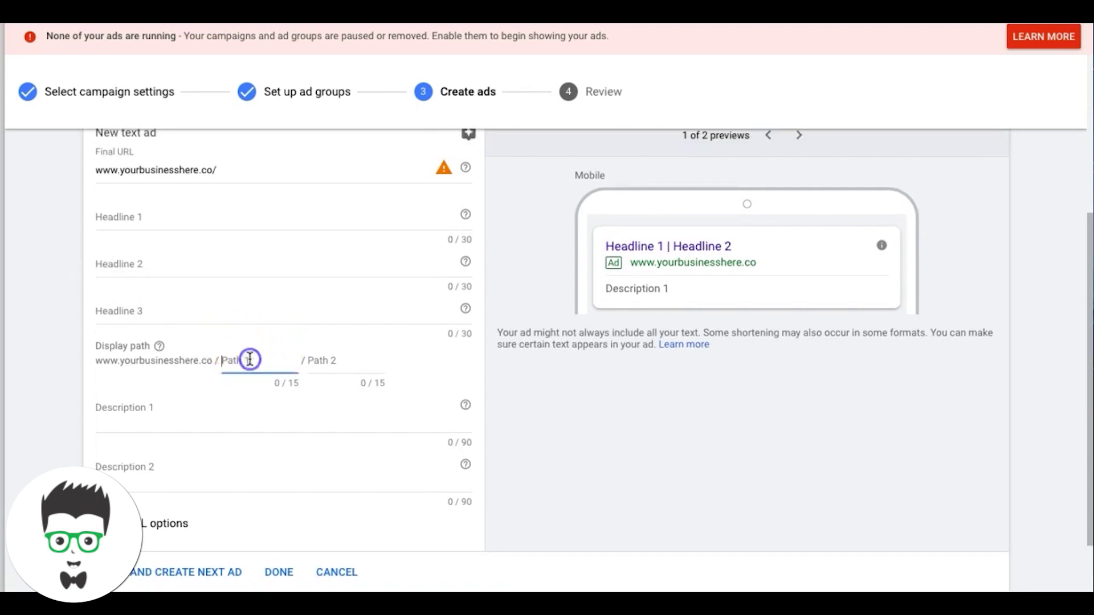
pyautogui.write('Plumbers')
pyautogui.click(300, 364)
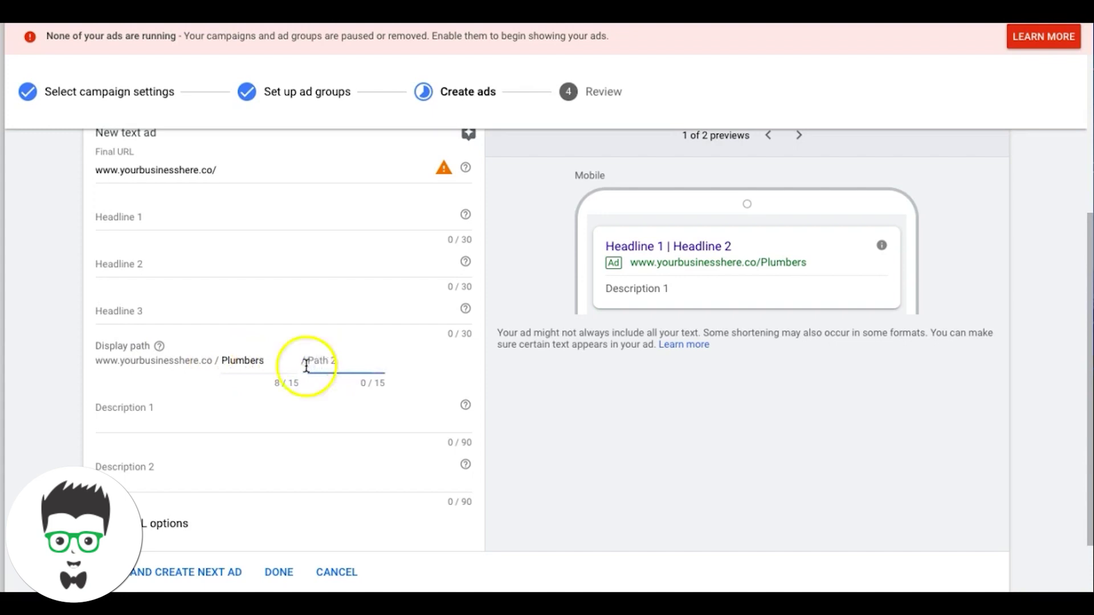
pyautogui.click(170, 414)
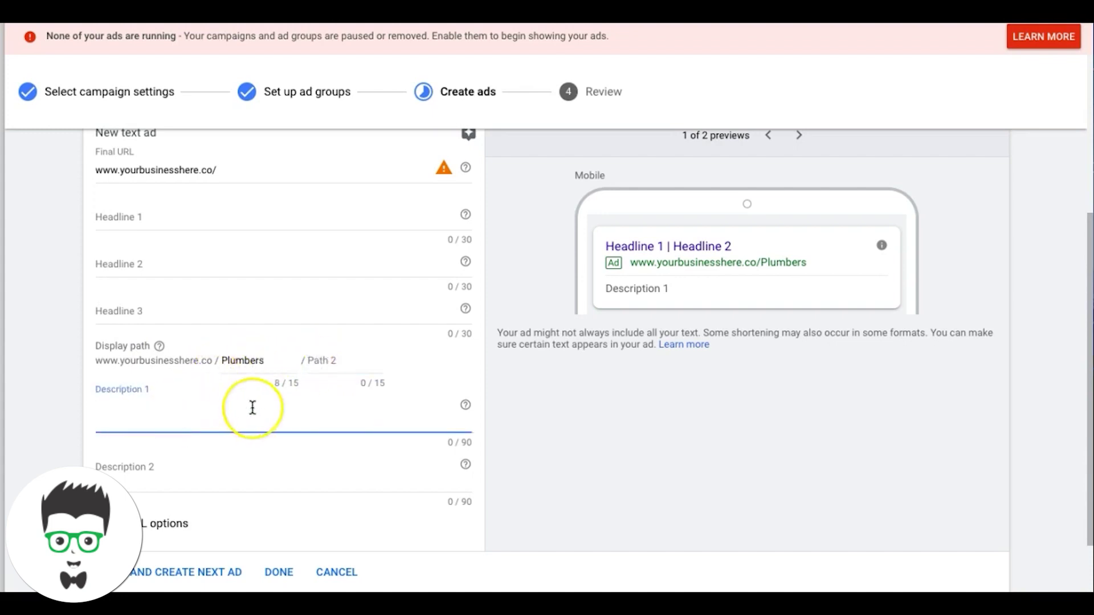
pyautogui.scroll(1, 253, 408)
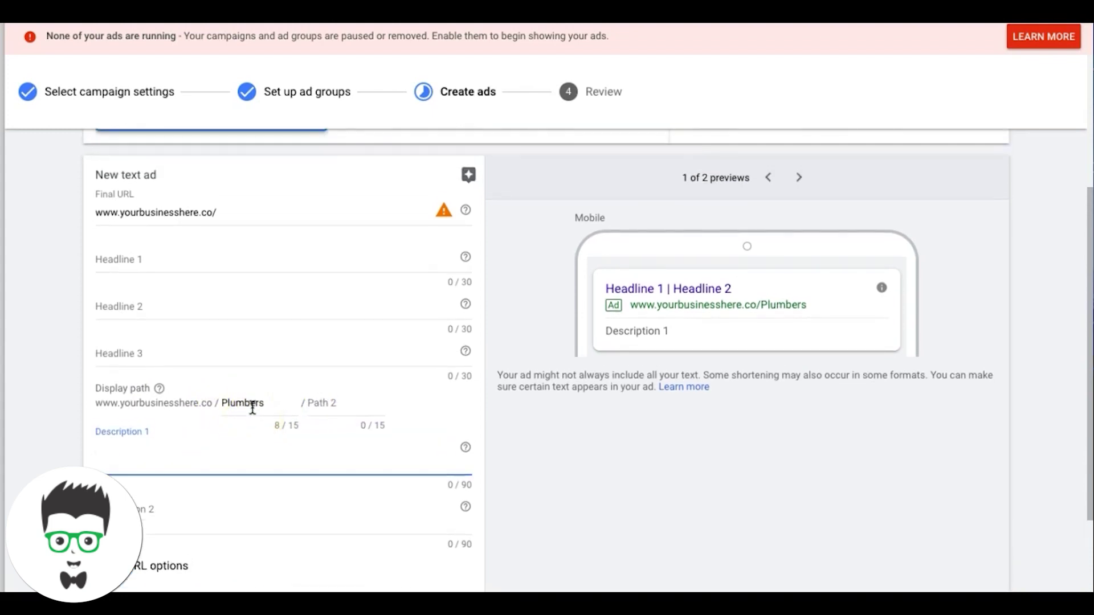
pyautogui.scroll(-1, 253, 408)
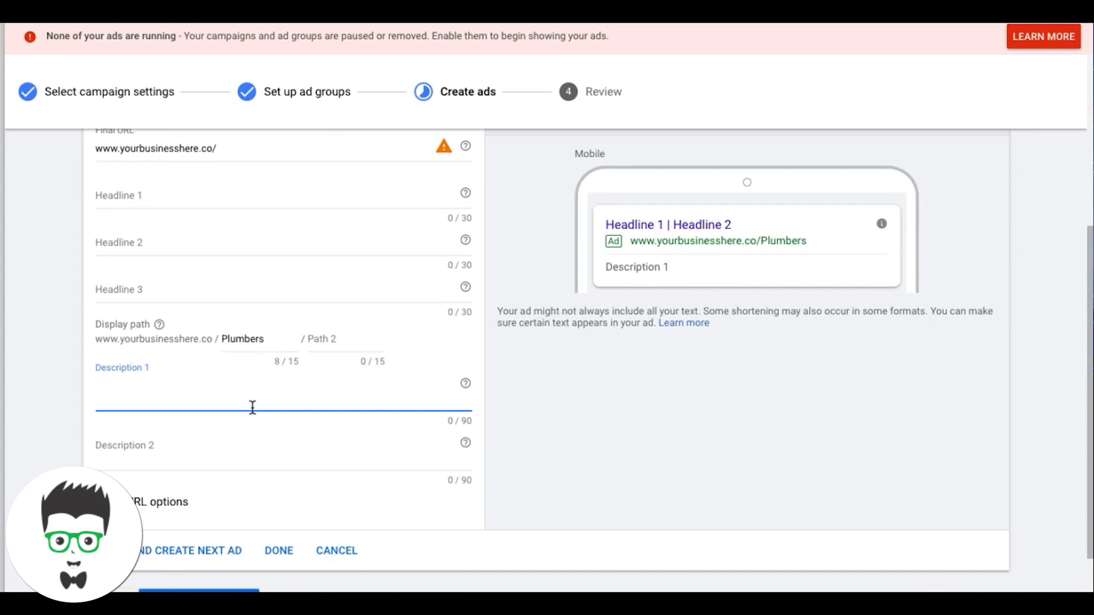
pyautogui.scroll(1, 147, 298)
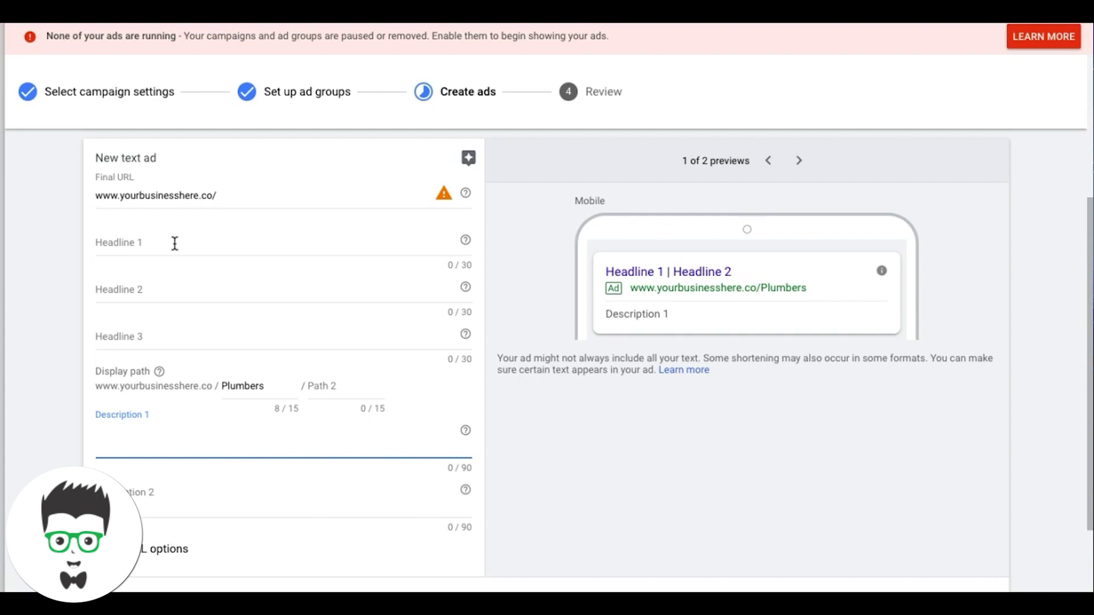
# Set Headline 1 of the text ad to "Need a Plumber?"
pyautogui.click(164, 243)
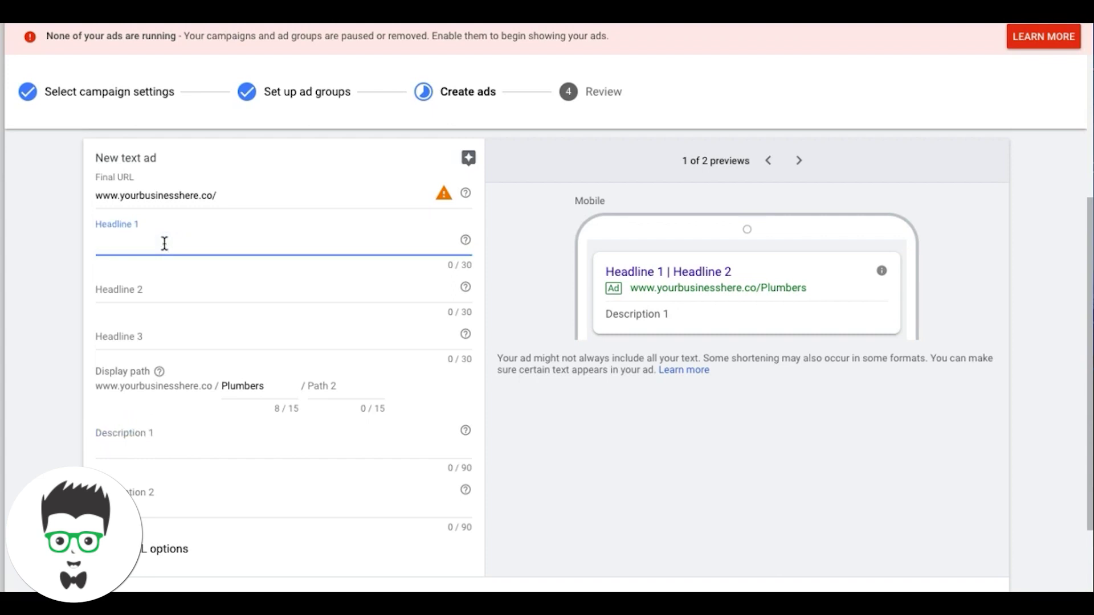
pyautogui.write('P')
pyautogui.press('BackSpace')
pyautogui.write('Need a Plumber')
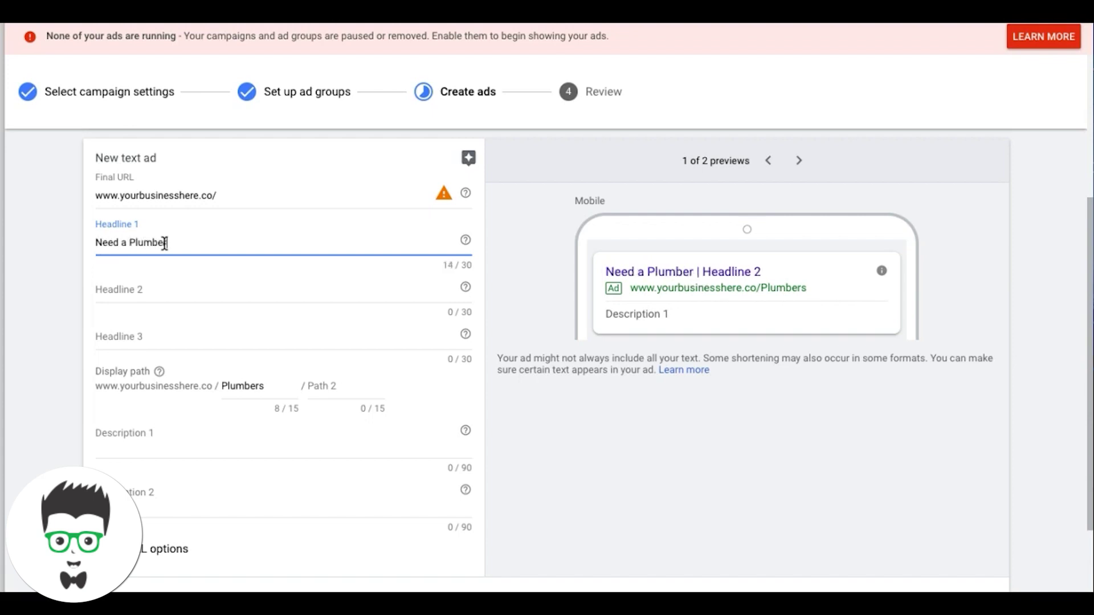
pyautogui.write('?')
# Set Headline 2 to "Our Trucks Are On Stand-By" and Headline 3 to "Call Now For a Phone Estimate"
pyautogui.click(156, 286)
pyautogui.write('O')
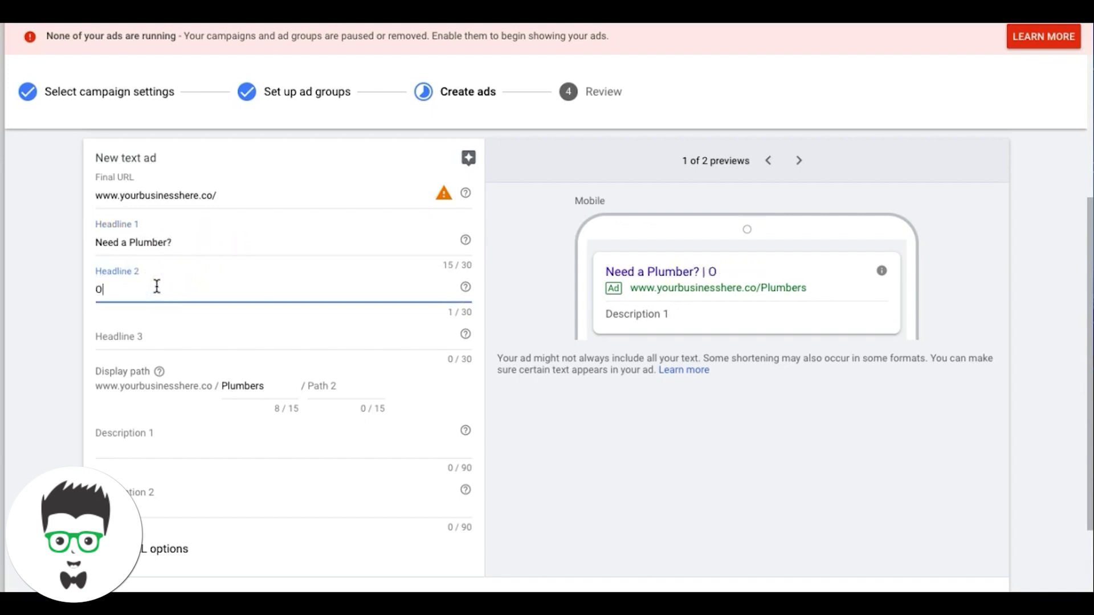
pyautogui.write('ur Trucks ')
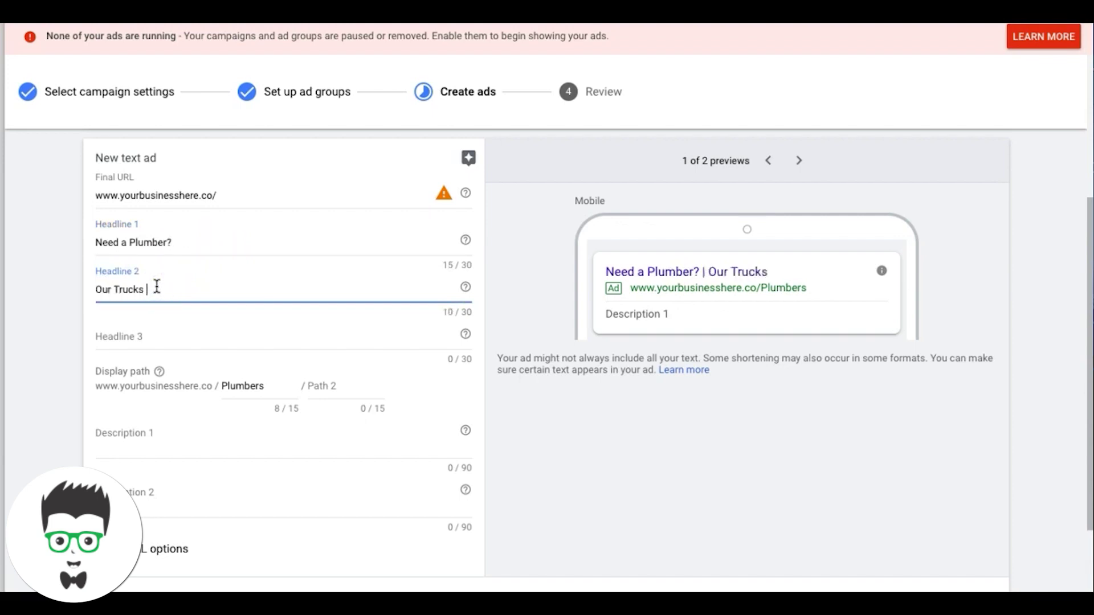
pyautogui.write('Are On Stand-By')
pyautogui.click(139, 336)
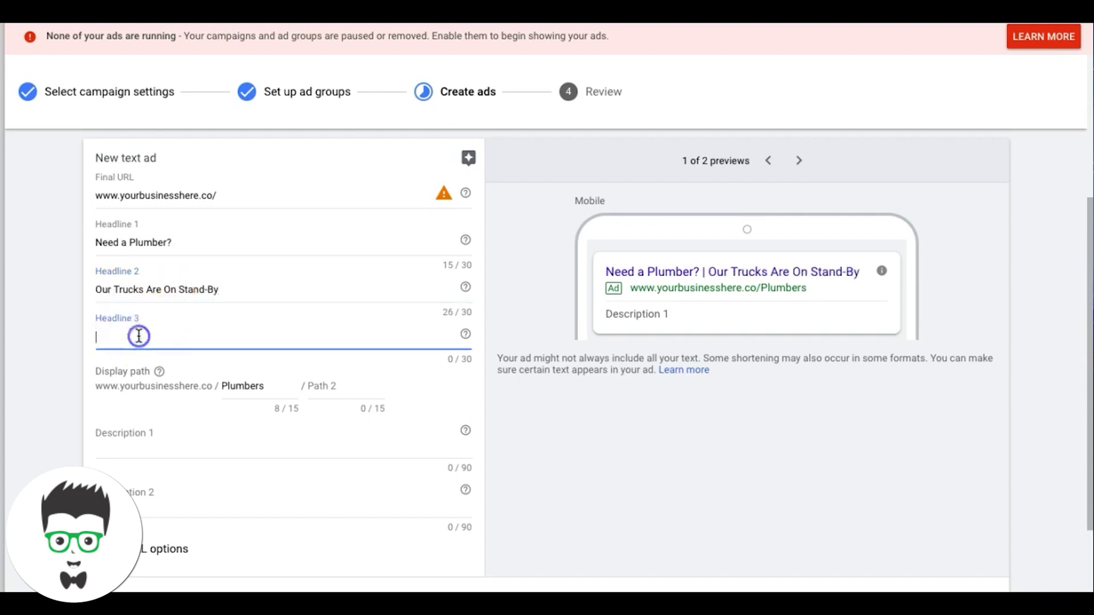
pyautogui.write('Call Now For a  Ph')
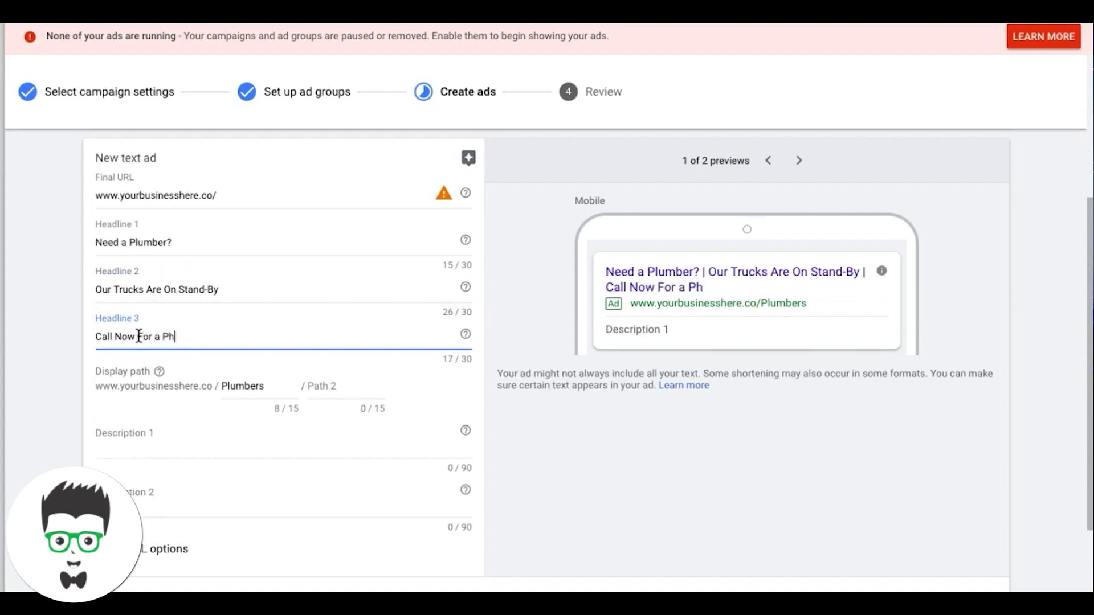
pyautogui.write('one Estimate')
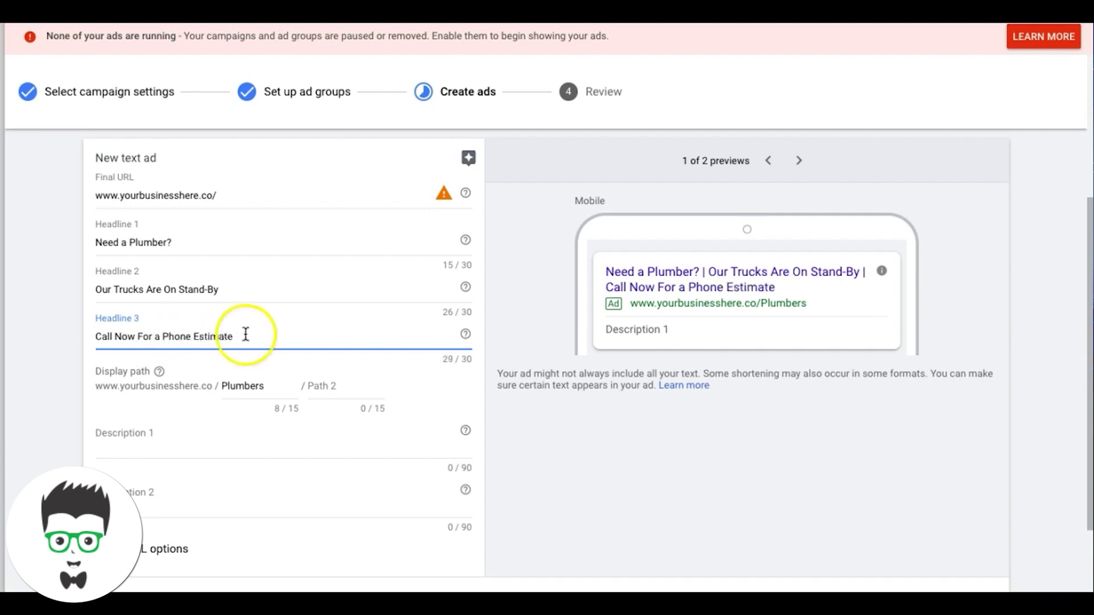
# Set Description 1 to "Serving Philadelphia and Surrounding Areas. If You Have a Plumbing Emergency, Call Now!"
pyautogui.click(113, 438)
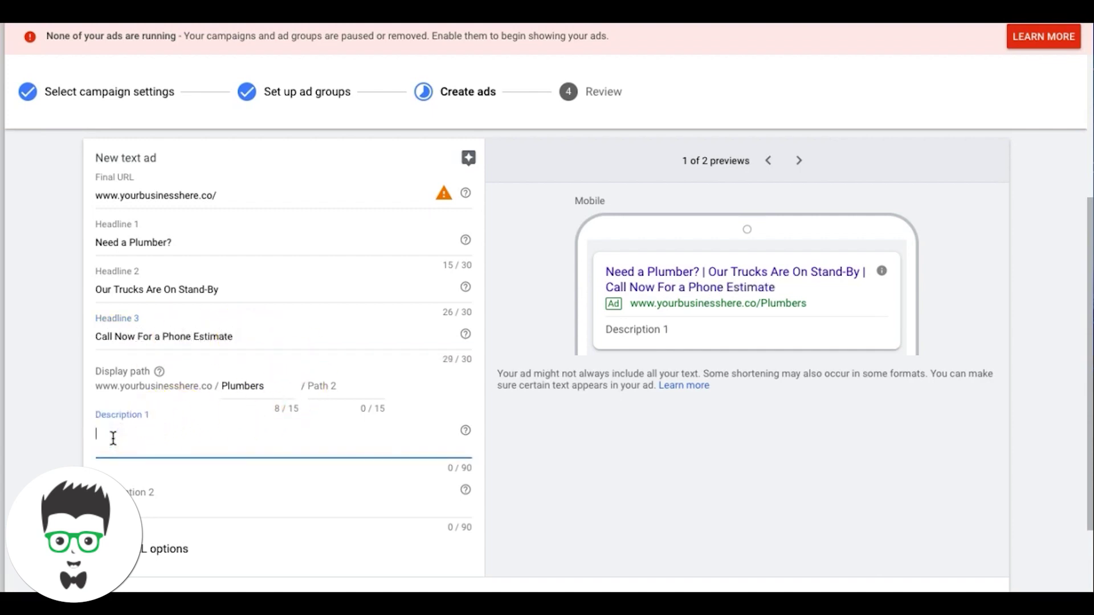
pyautogui.write('Serving Phi')
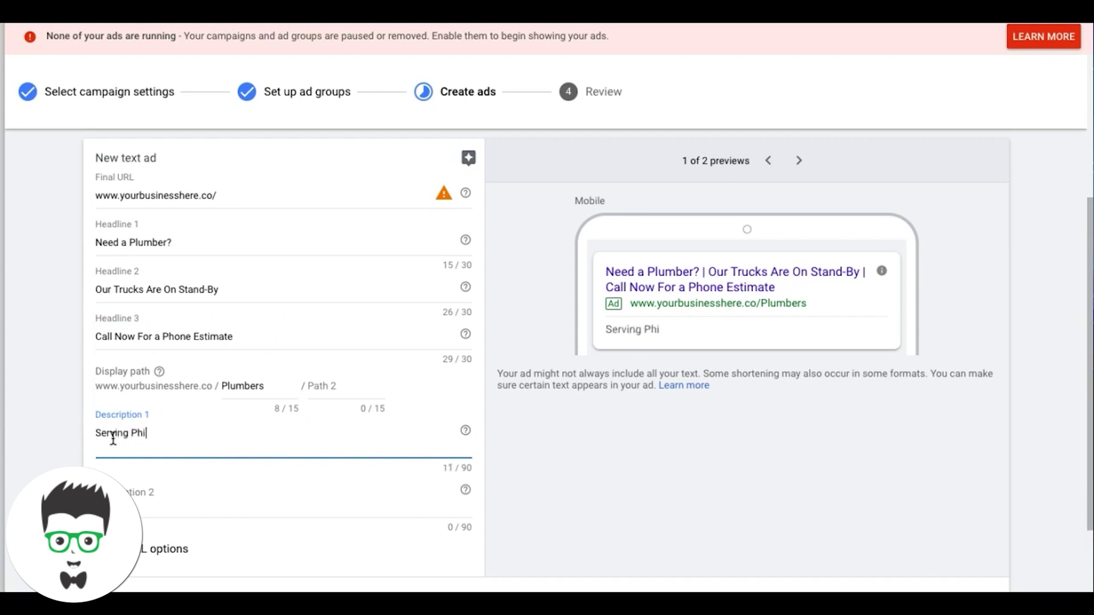
pyautogui.write('ladelphia')
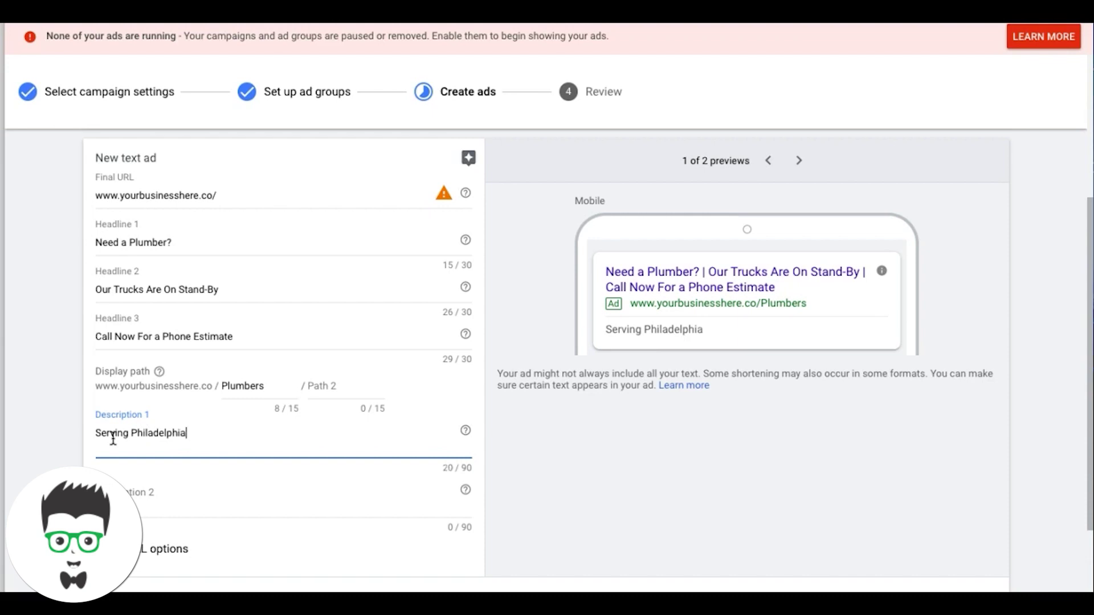
pyautogui.write(' and Surrounding Areas')
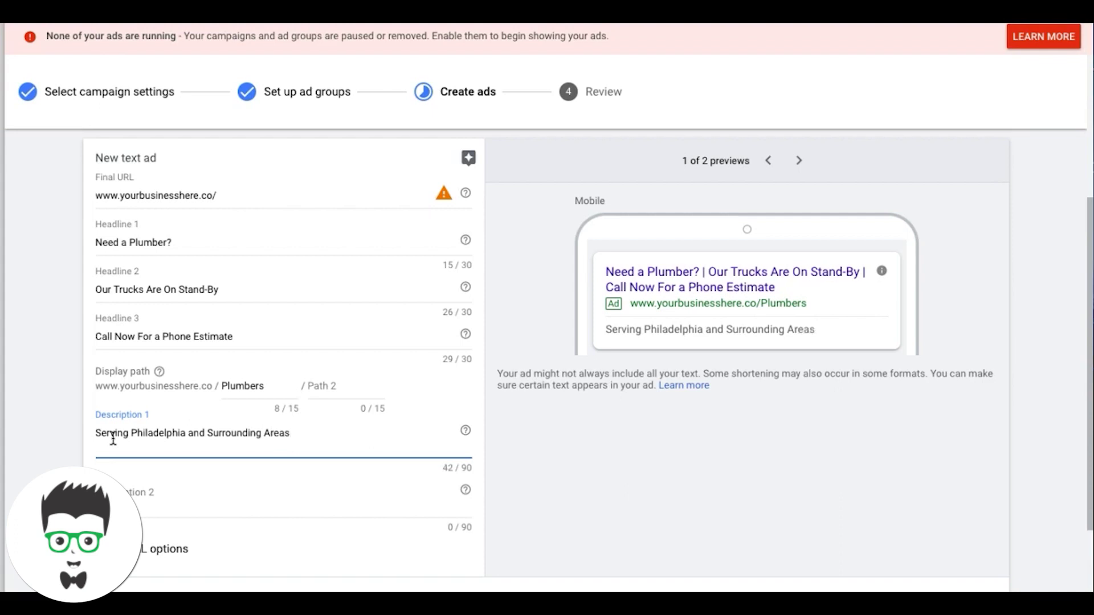
pyautogui.write('. If You Have a')
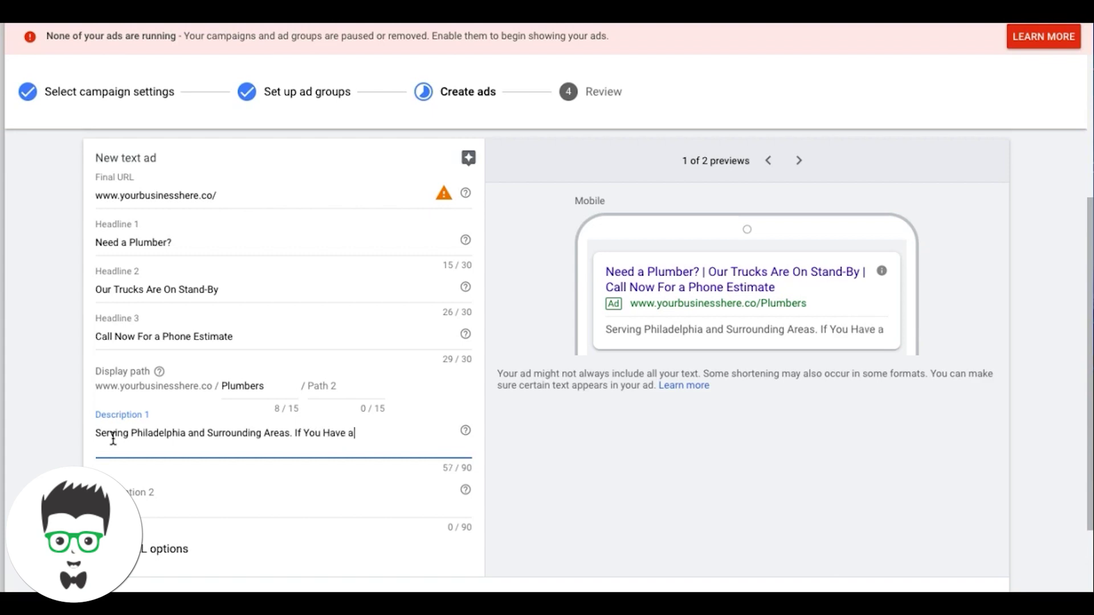
pyautogui.write(' Plumbing ')
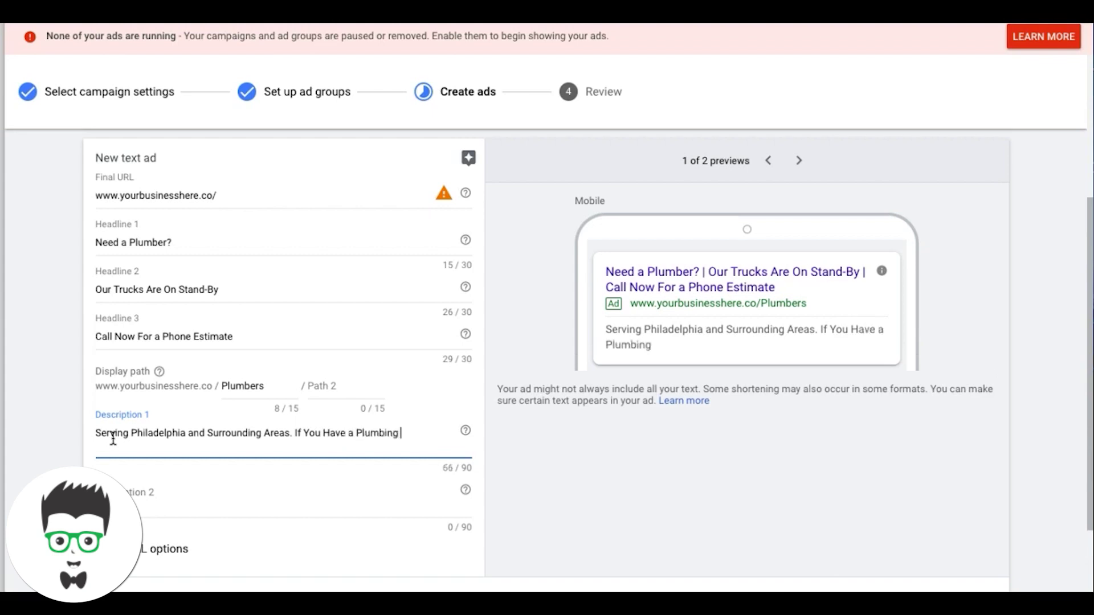
pyautogui.write('Emergency')
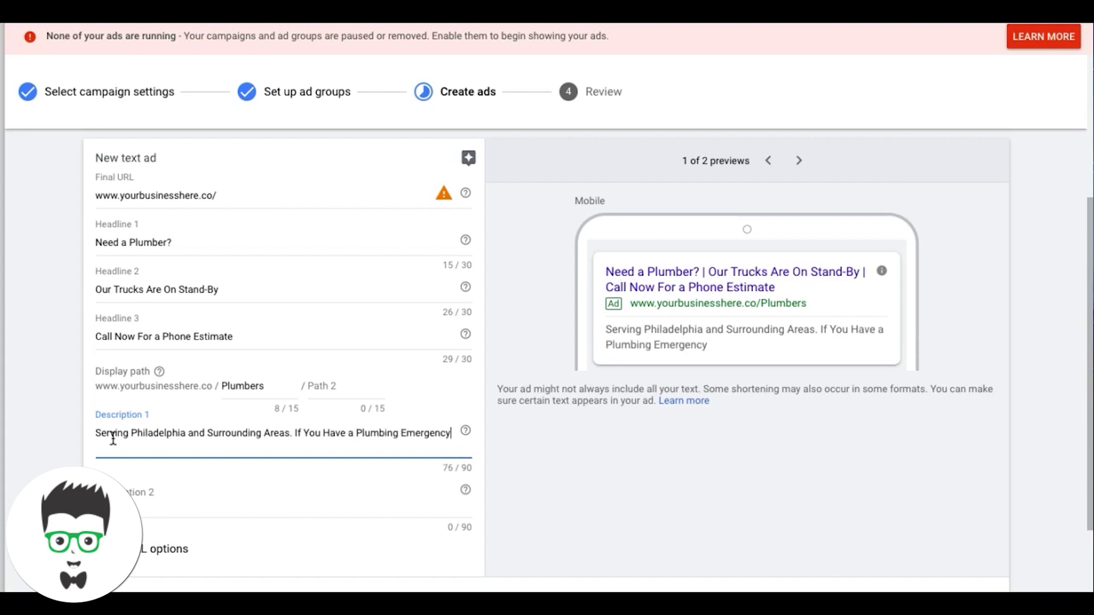
pyautogui.write(', Call Now')
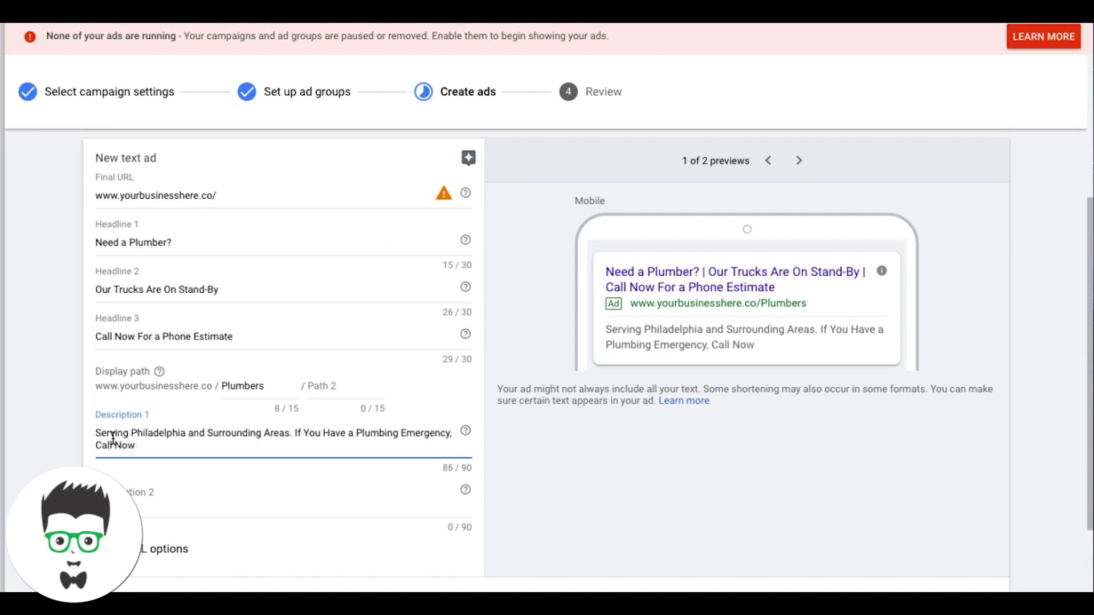
pyautogui.write('!')
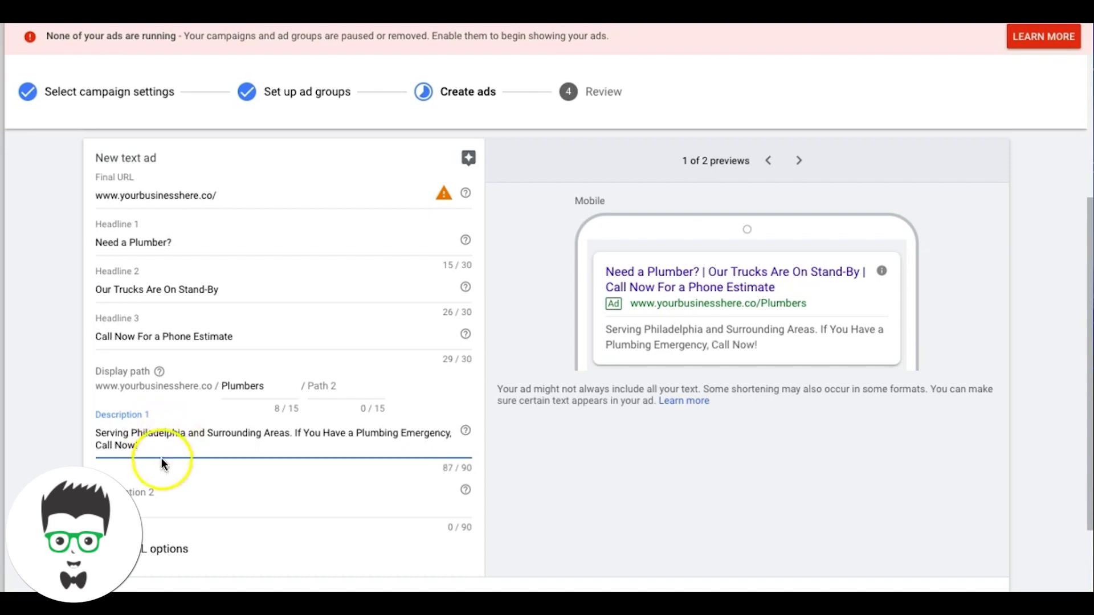
# Set Description 2 to "Our Plumbing Technicians Can Be On-Site Today. Don't Waste Time, Call Homely Plumbers Now"
pyautogui.click(123, 484)
pyautogui.write('Our Plumb')
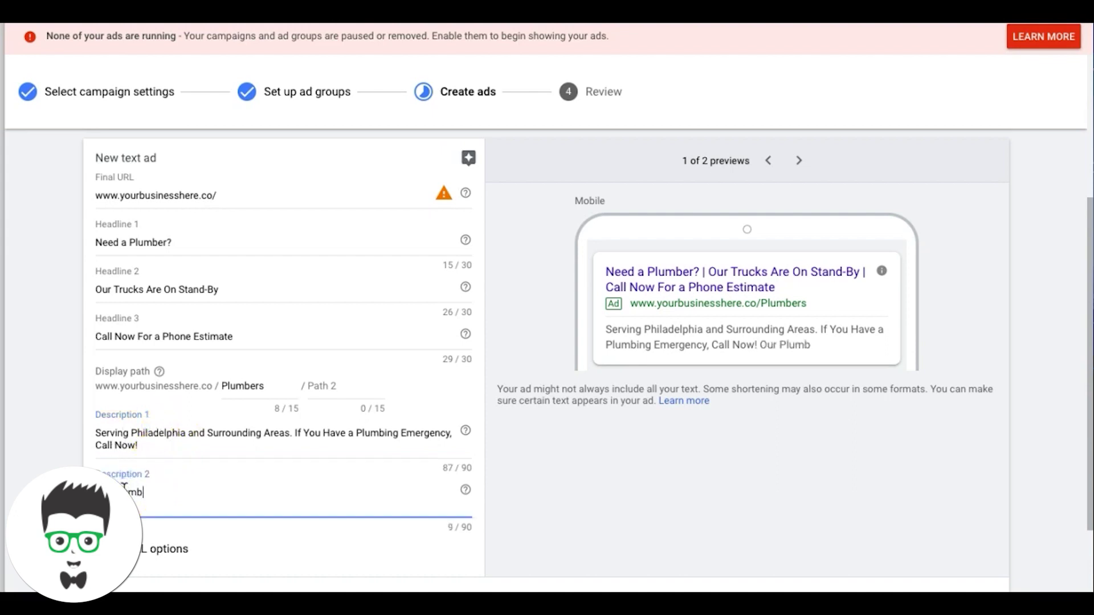
pyautogui.write('ing Technicians Can')
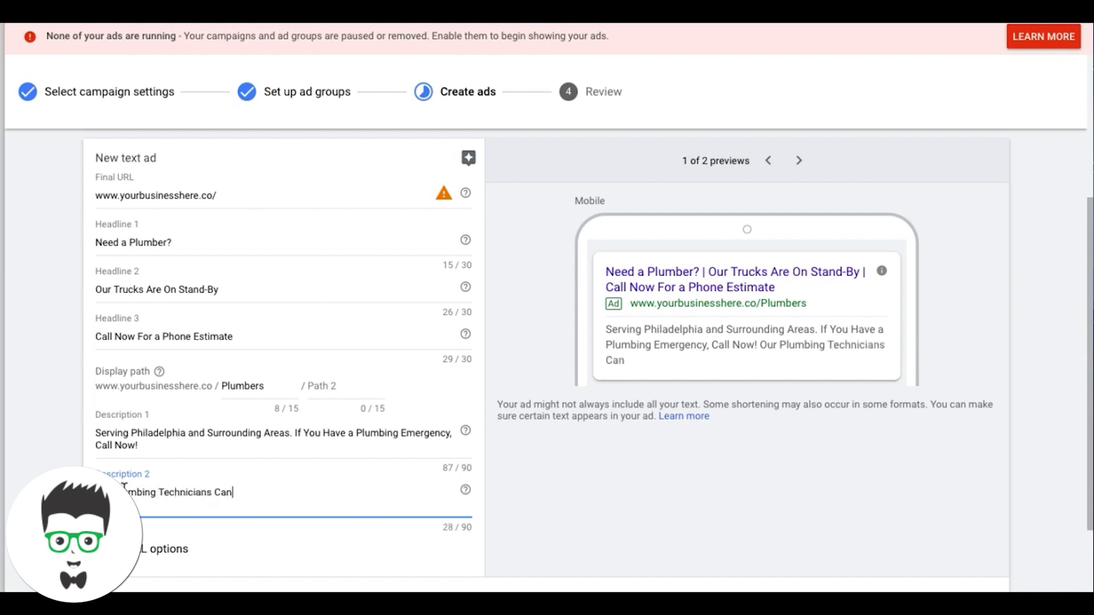
pyautogui.write(' Be On-Site Today.')
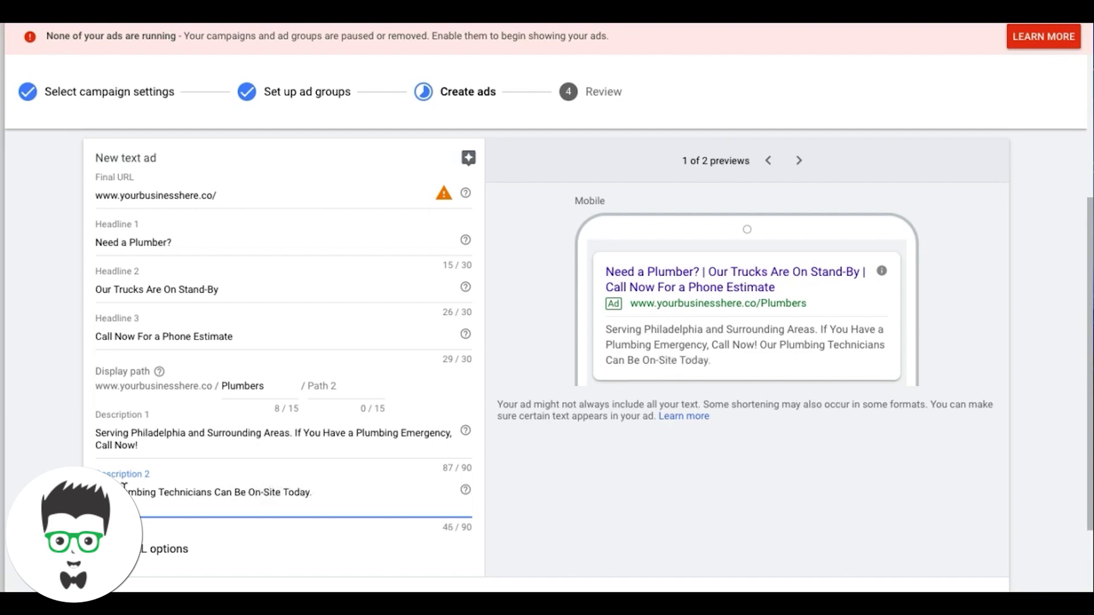
pyautogui.write(" Don't Waste Time, Call")
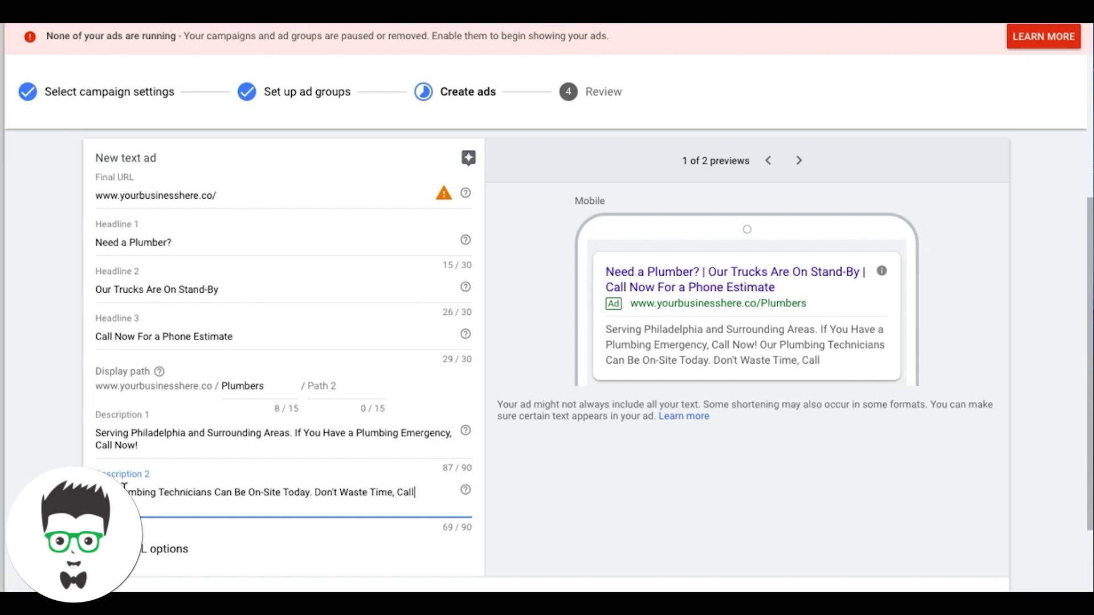
pyautogui.press('BackSpace')
pyautogui.press('BackSpace')
pyautogui.press('BackSpace')
pyautogui.press('BackSpace')
pyautogui.write('Call')
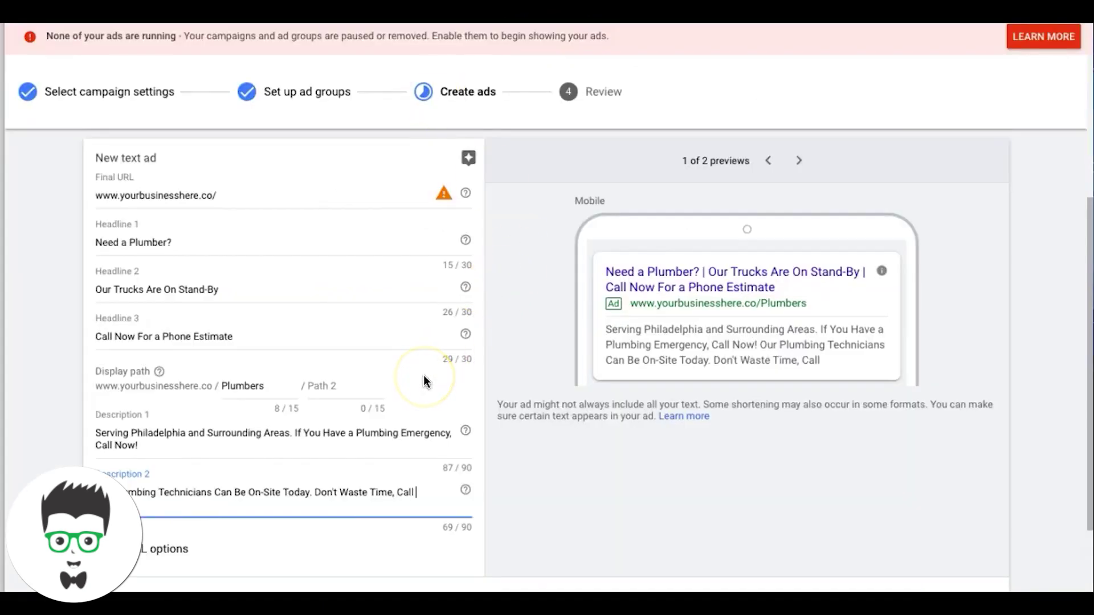
pyautogui.write('Homely Pl')
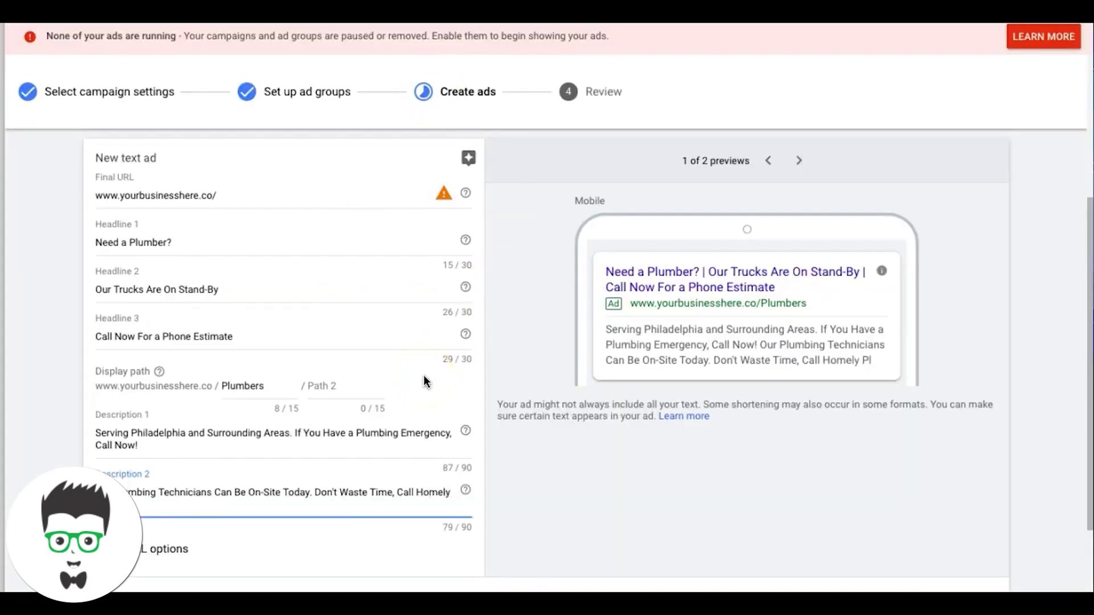
pyautogui.write('umbers Now')
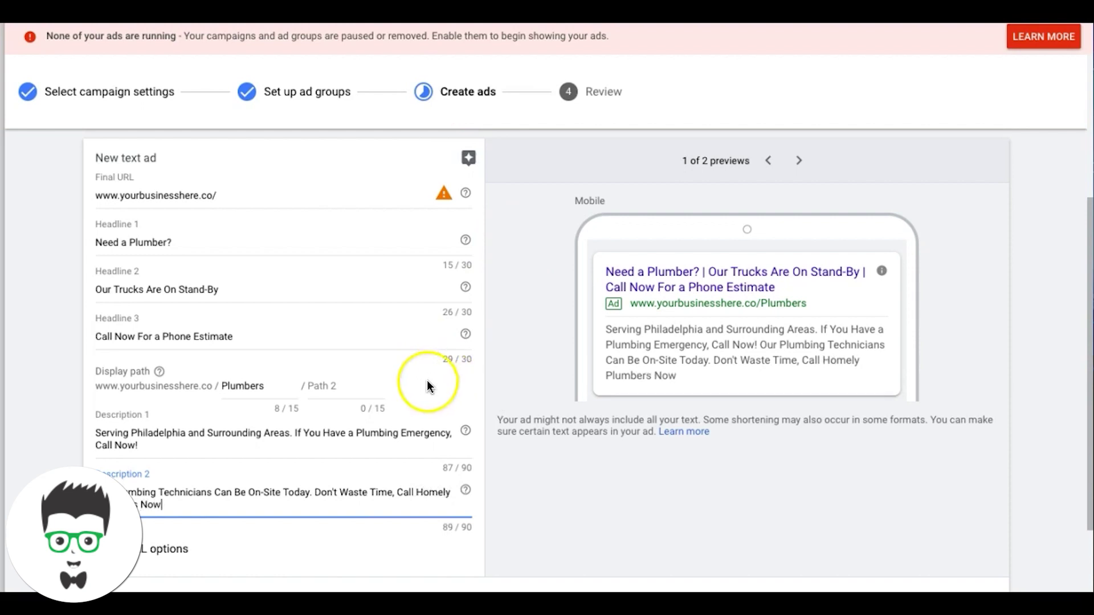
# In Description 2, replace the closing word "Now" with "Today." and shorten "Technicians" to "Techs"
pyautogui.press('BackSpace')
pyautogui.press('BackSpace')
pyautogui.press('BackSpace')
pyautogui.press('BackSpace')
pyautogui.write('Today')
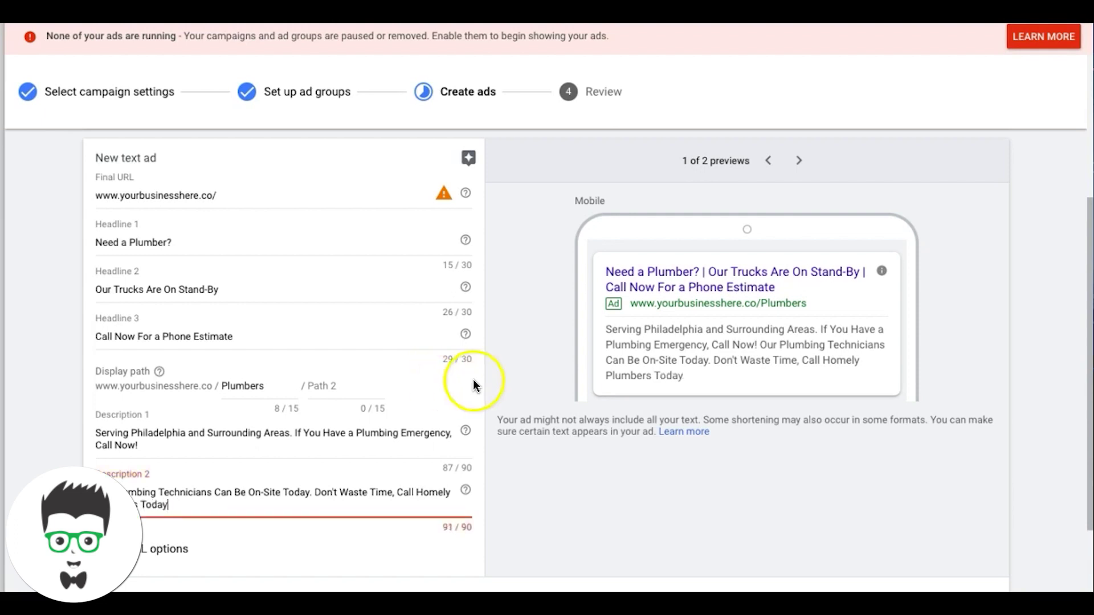
pyautogui.click(206, 488)
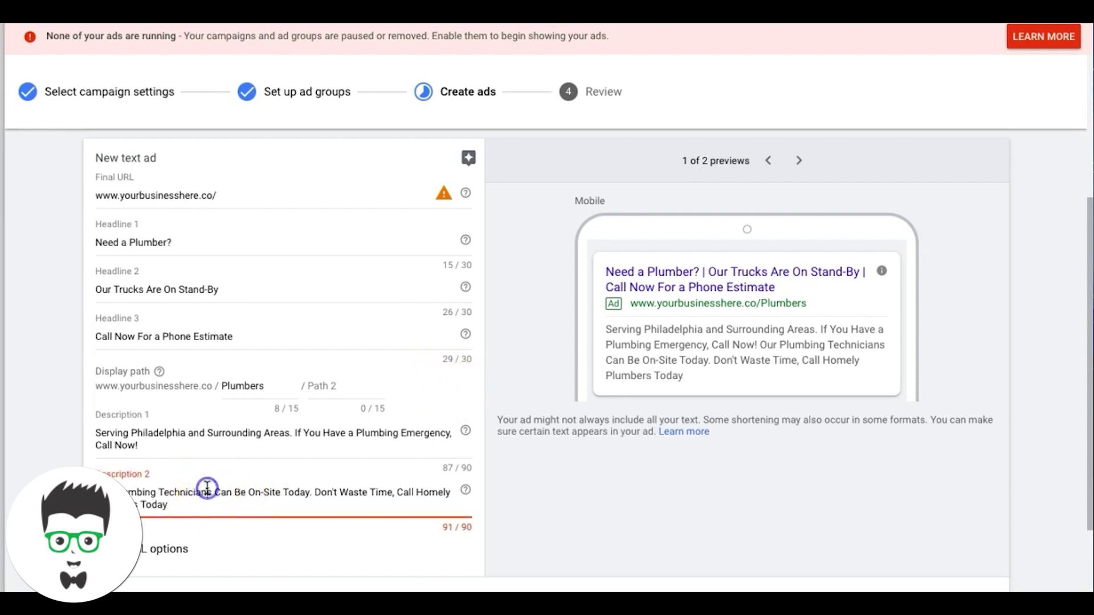
pyautogui.press('BackSpace')
pyautogui.press('BackSpace')
pyautogui.press('BackSpace')
pyautogui.press('BackSpace')
pyautogui.press('BackSpace')
pyautogui.press('BackSpace')
pyautogui.click(182, 502)
pyautogui.write('.')
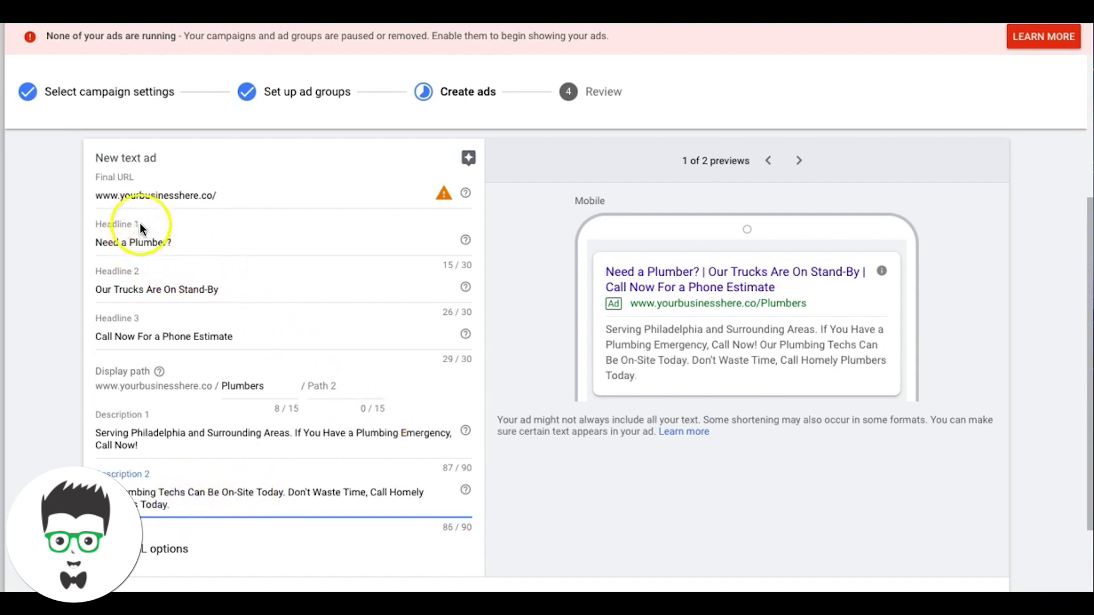
# Review the text ad's headlines, display path and descriptions against the plumbers ad group's name and keywords
pyautogui.scroll(4, 189, 235)
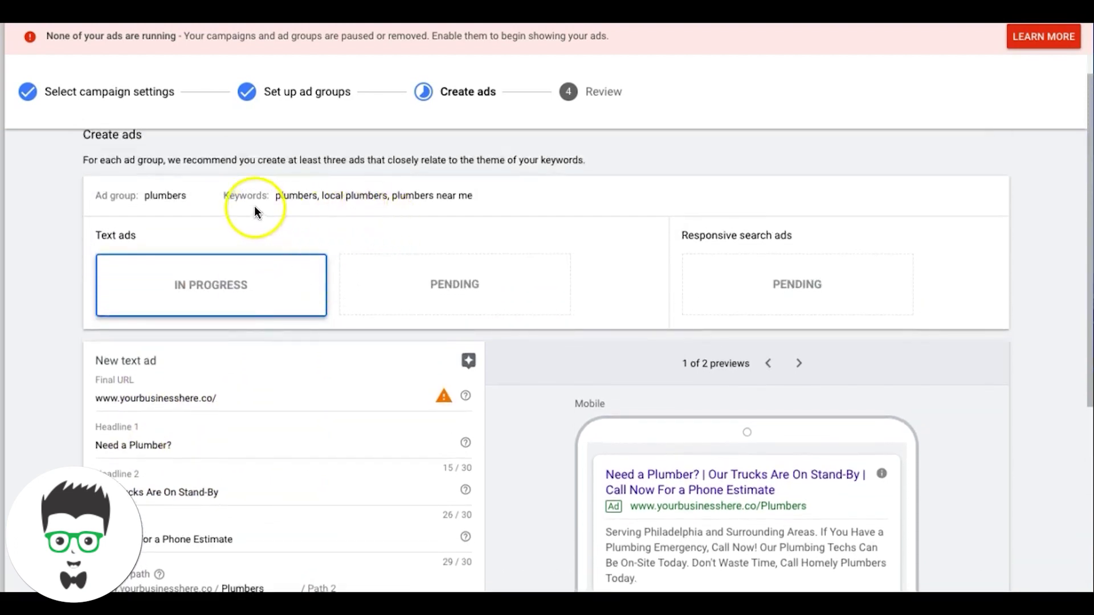
pyautogui.click(159, 196)
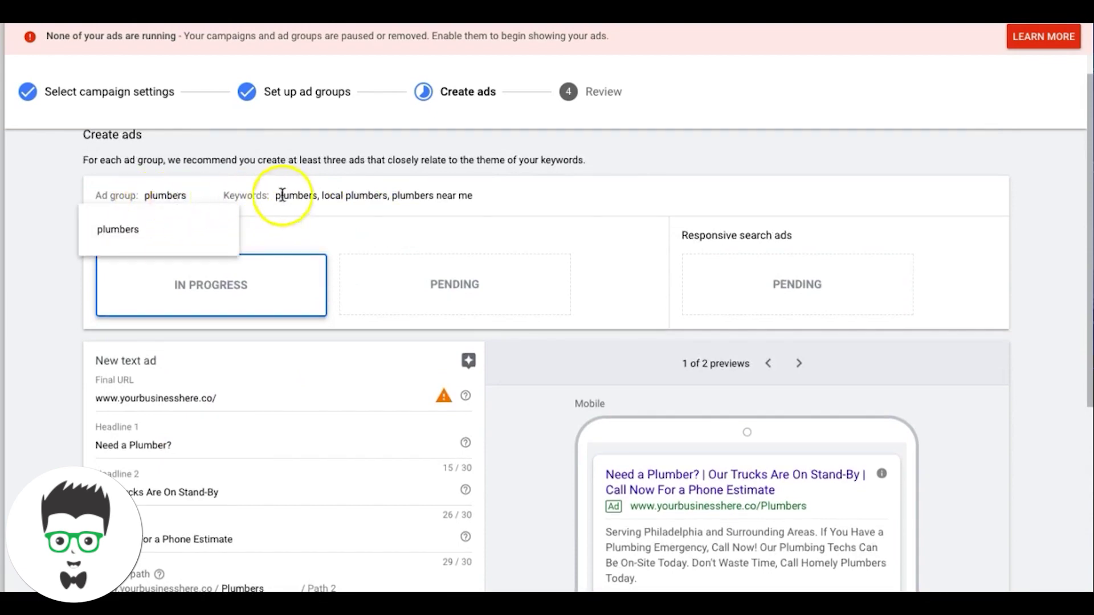
pyautogui.click(301, 195)
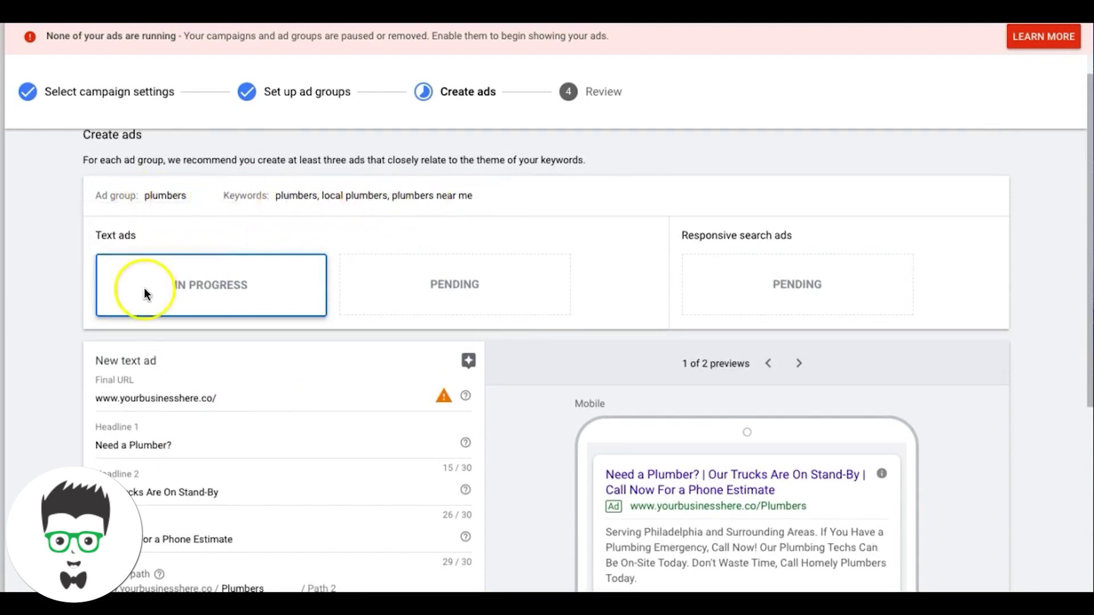
pyautogui.scroll(-3, 20, 337)
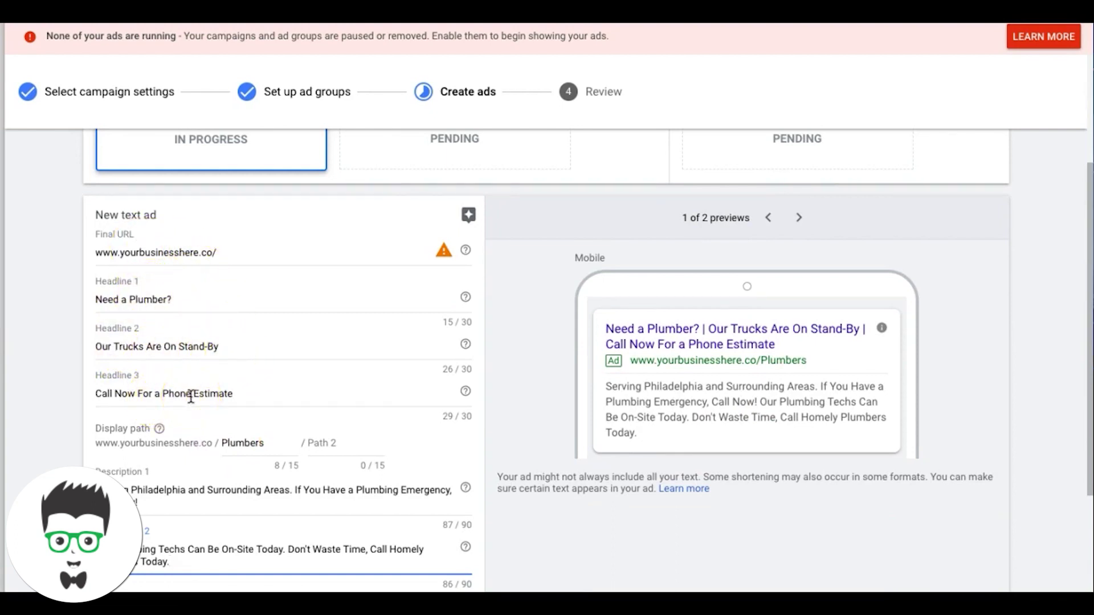
pyautogui.scroll(-2, 245, 365)
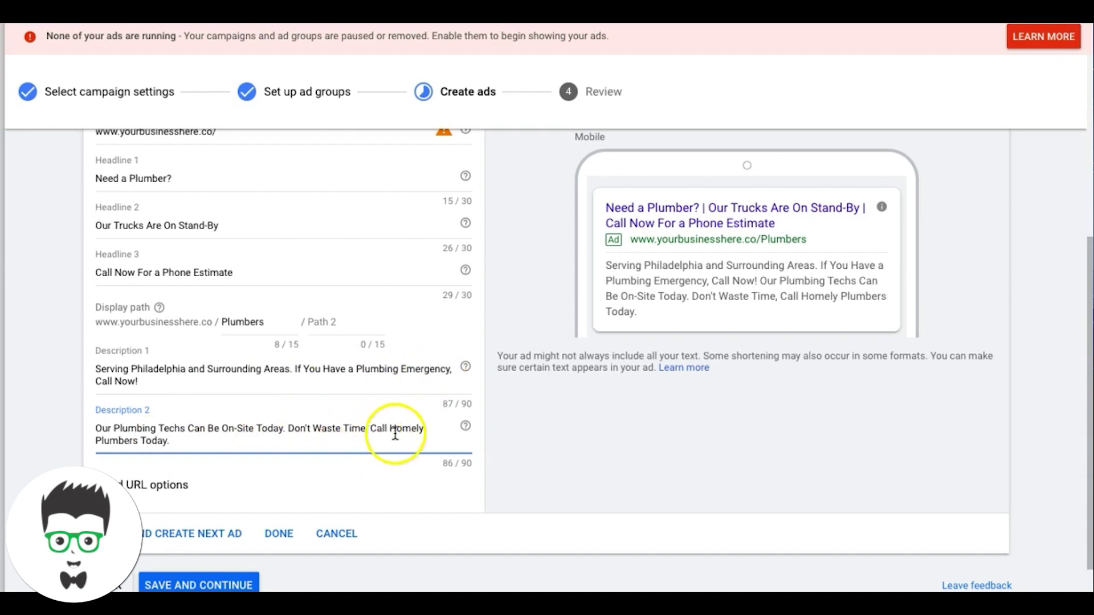
pyautogui.scroll(-1, 211, 434)
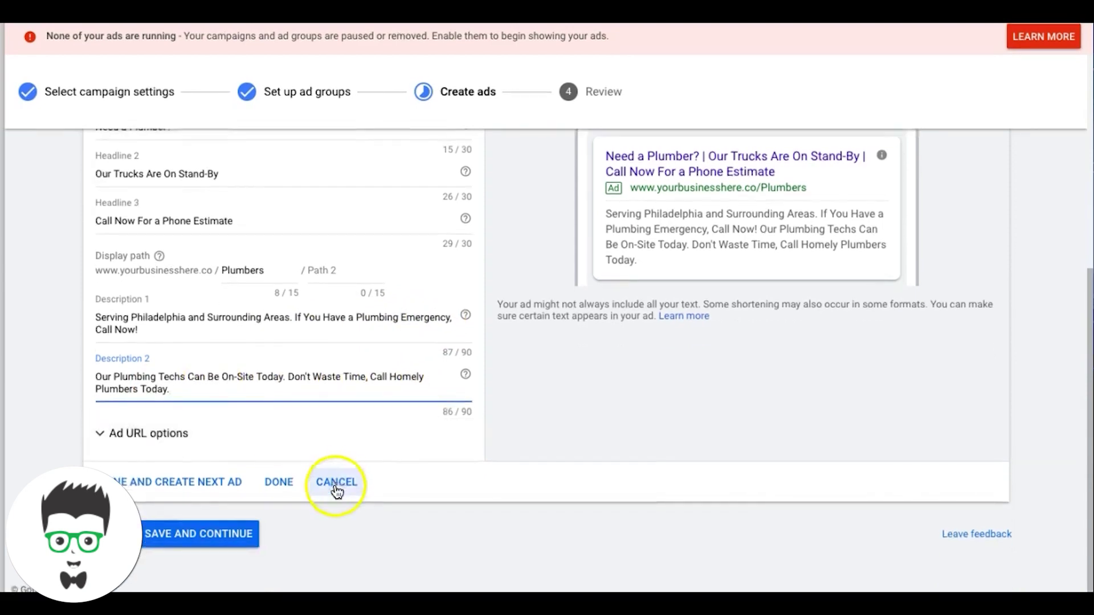
pyautogui.scroll(2, 276, 518)
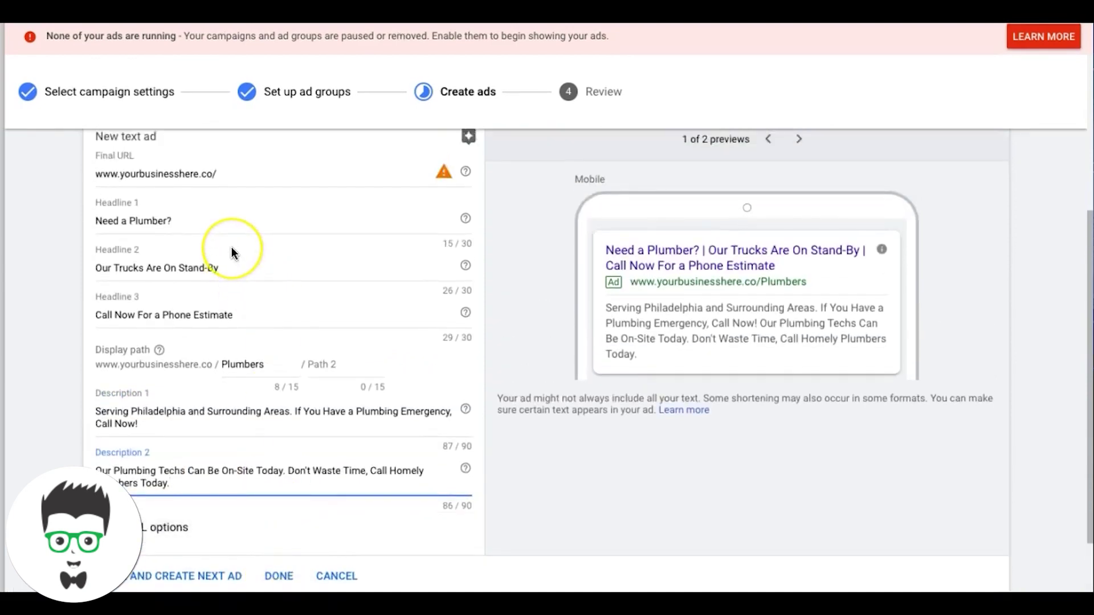
pyautogui.scroll(4, 232, 251)
pyautogui.click(179, 216)
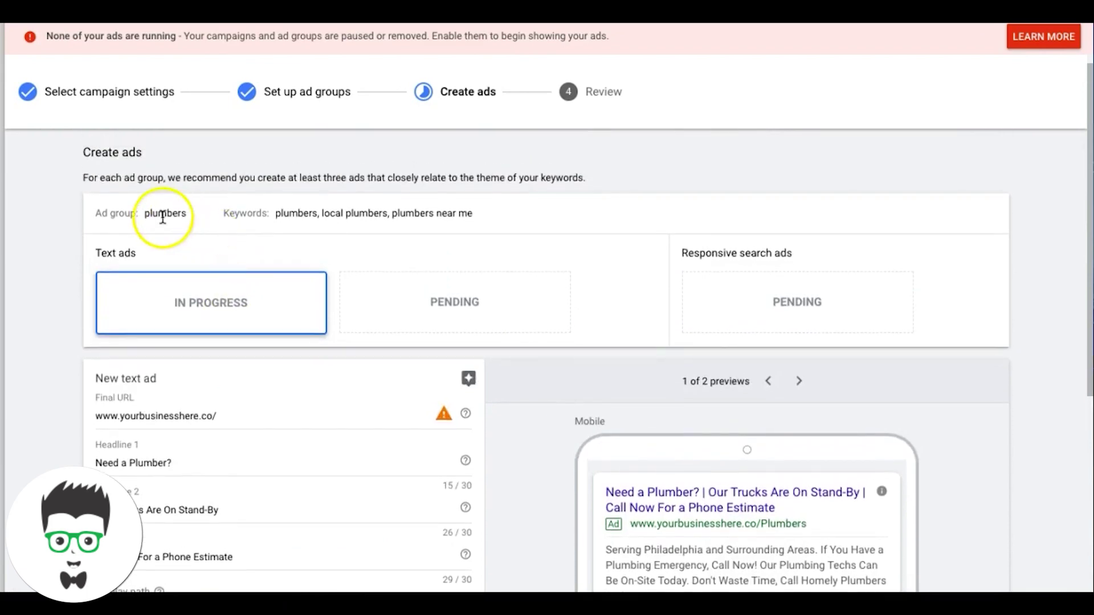
pyautogui.click(339, 223)
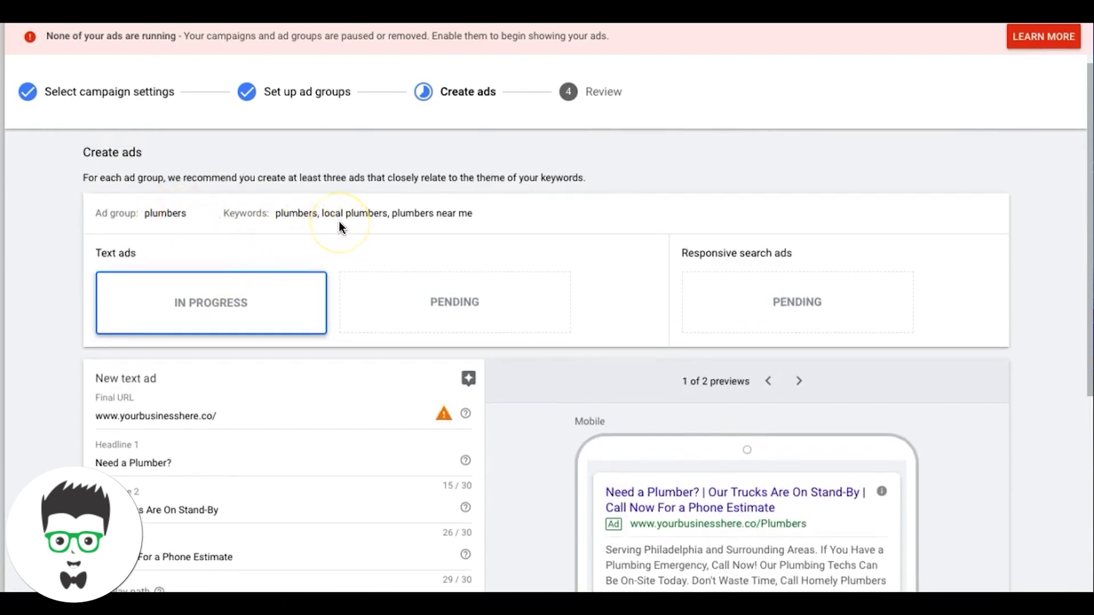
pyautogui.scroll(-2, 340, 224)
pyautogui.scroll(2, 340, 226)
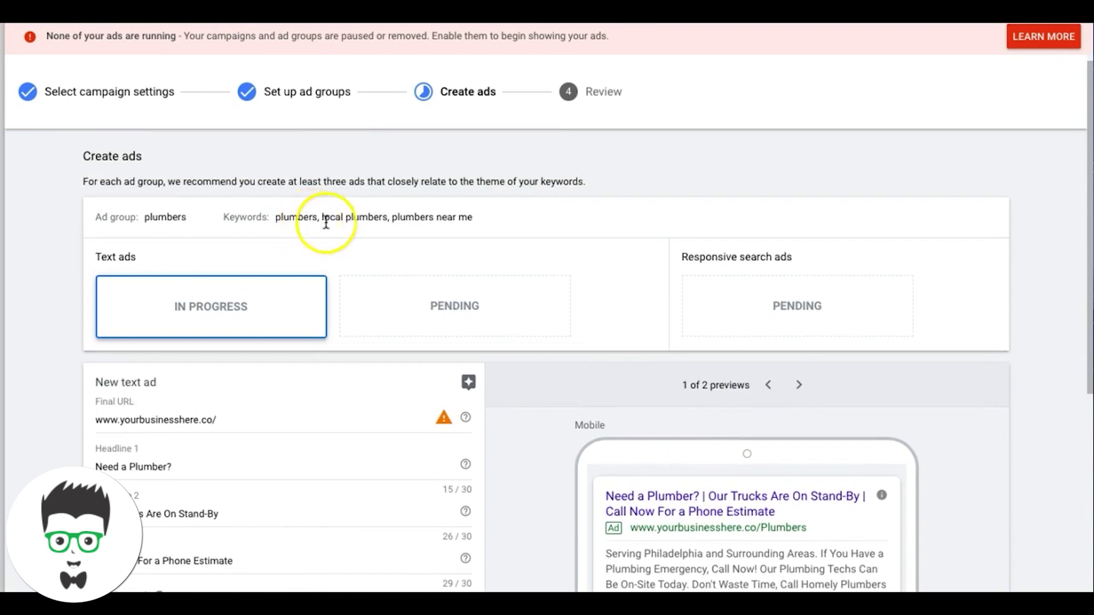
pyautogui.scroll(-3, 409, 217)
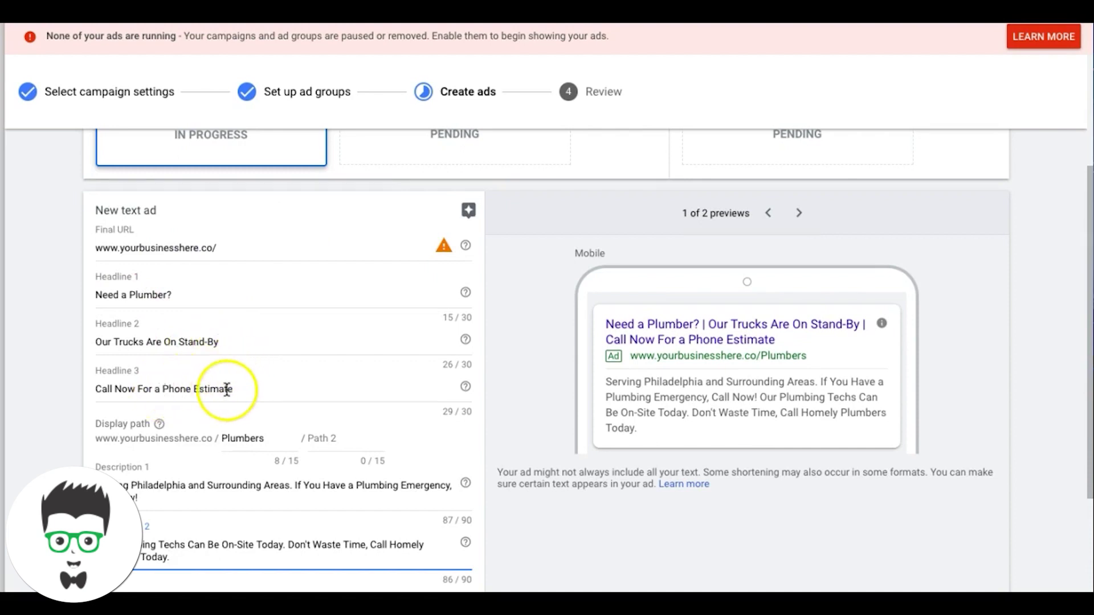
pyautogui.scroll(-3, 227, 390)
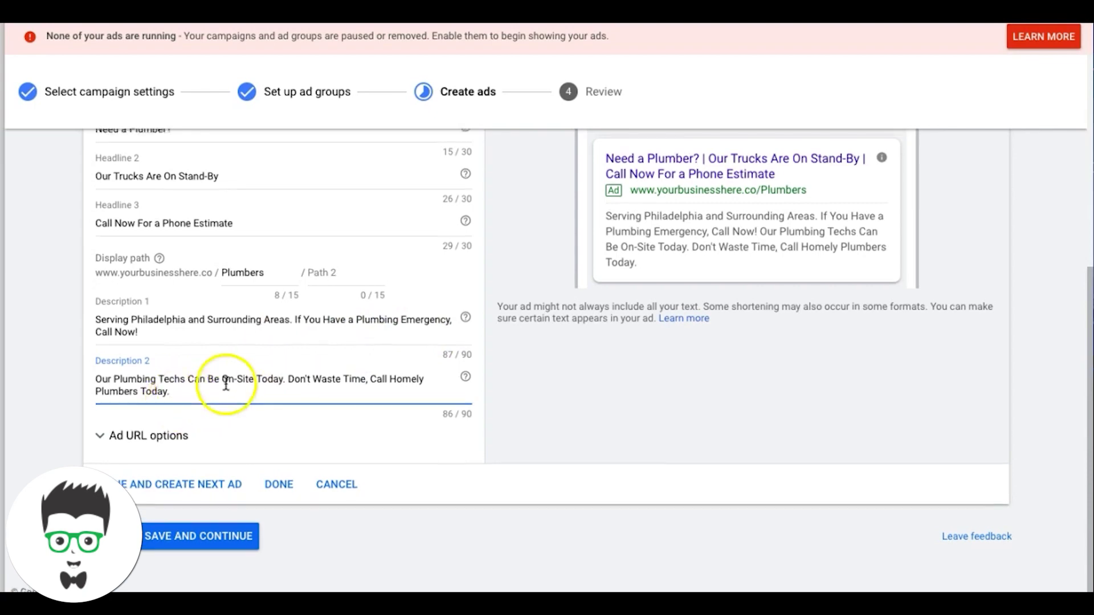
pyautogui.scroll(2, 225, 379)
pyautogui.scroll(-2, 195, 417)
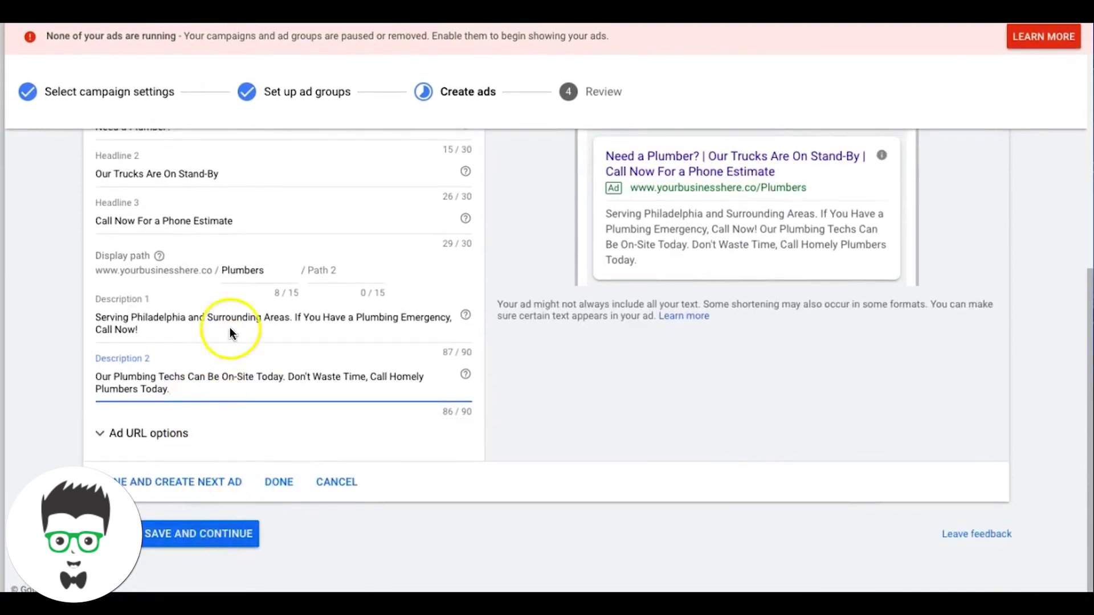
pyautogui.scroll(2, 230, 336)
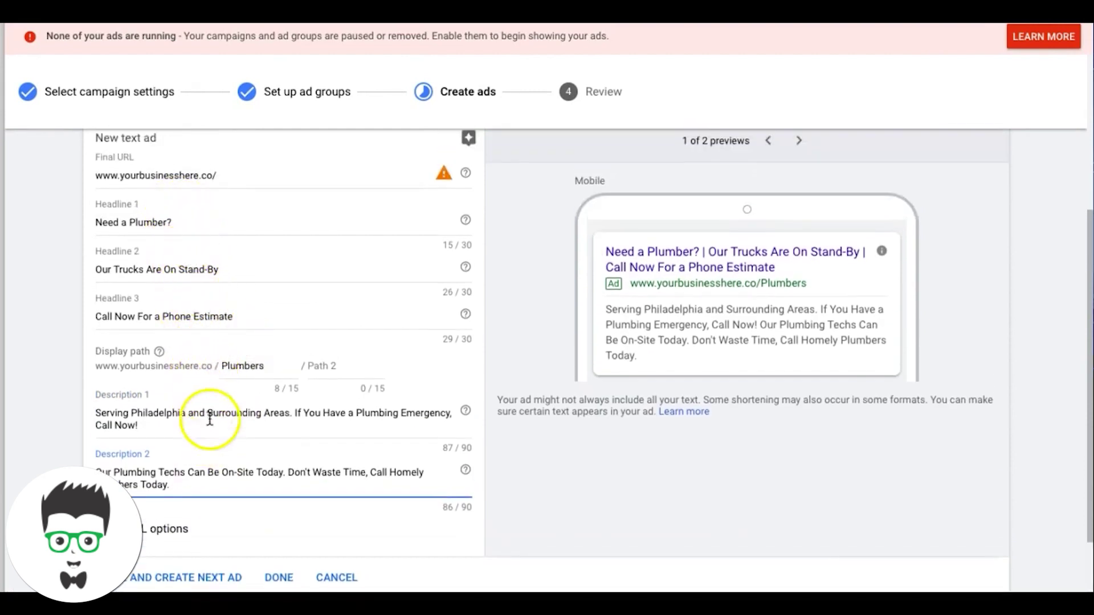
pyautogui.scroll(-2, 211, 439)
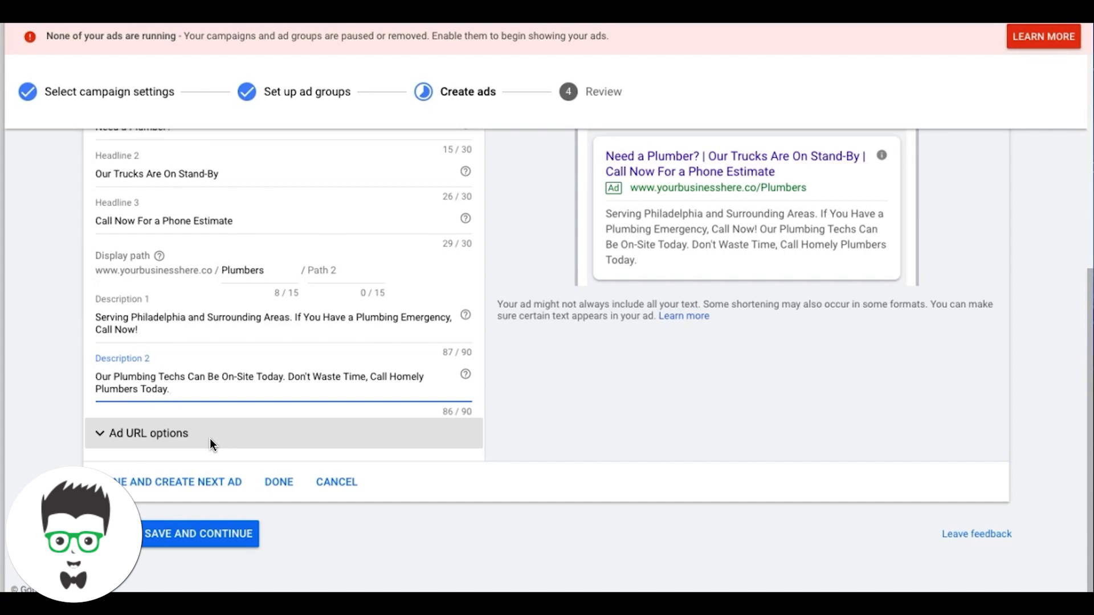
pyautogui.scroll(5, 210, 439)
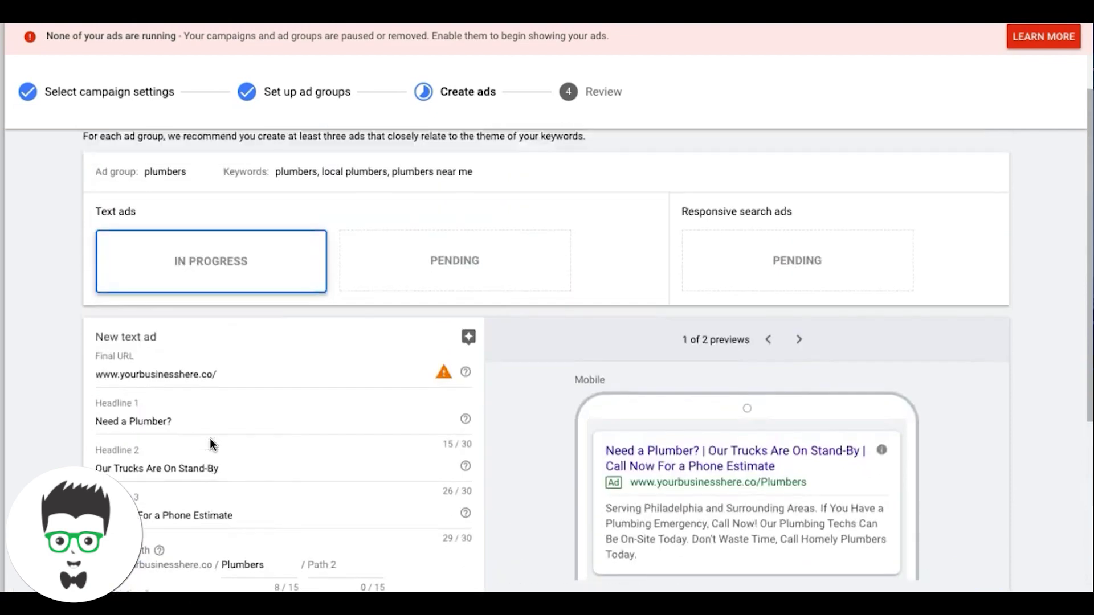
pyautogui.click(365, 197)
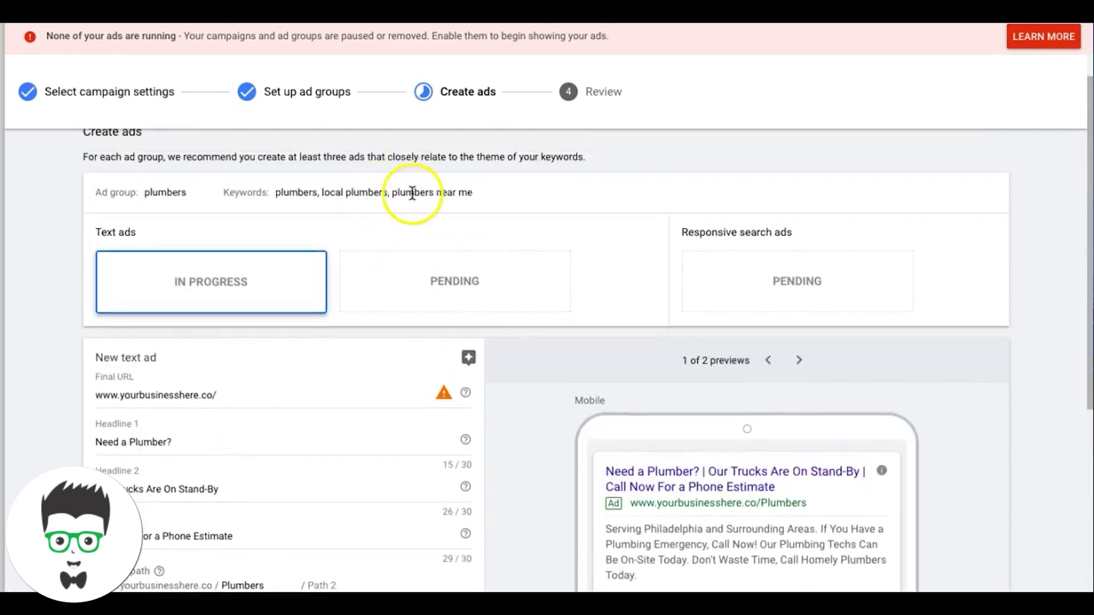
pyautogui.scroll(-1, 440, 190)
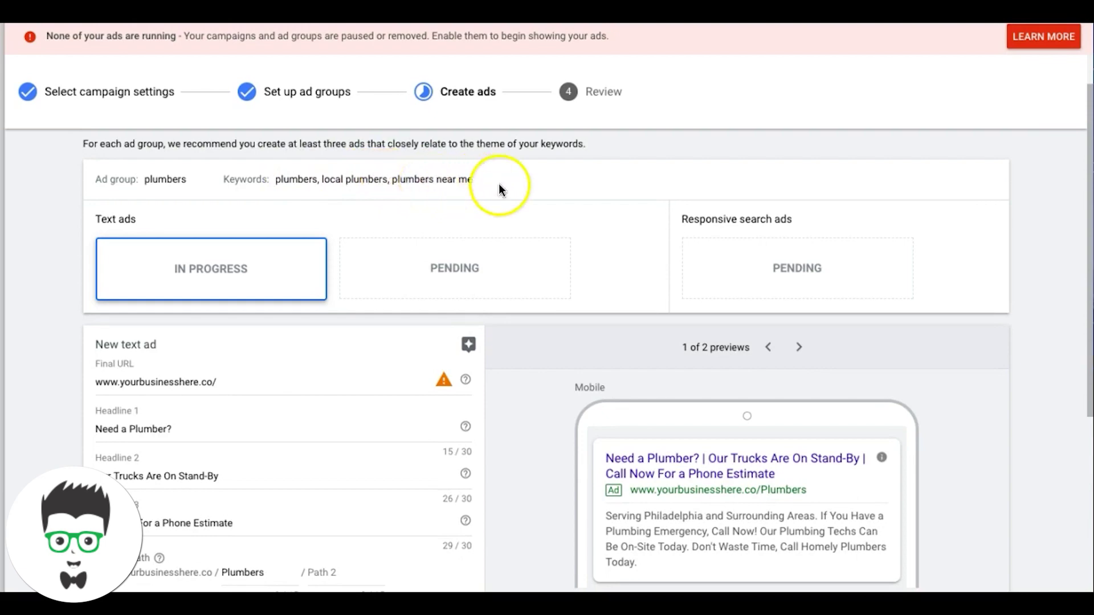
pyautogui.scroll(-2, 268, 290)
pyautogui.scroll(-4, 199, 406)
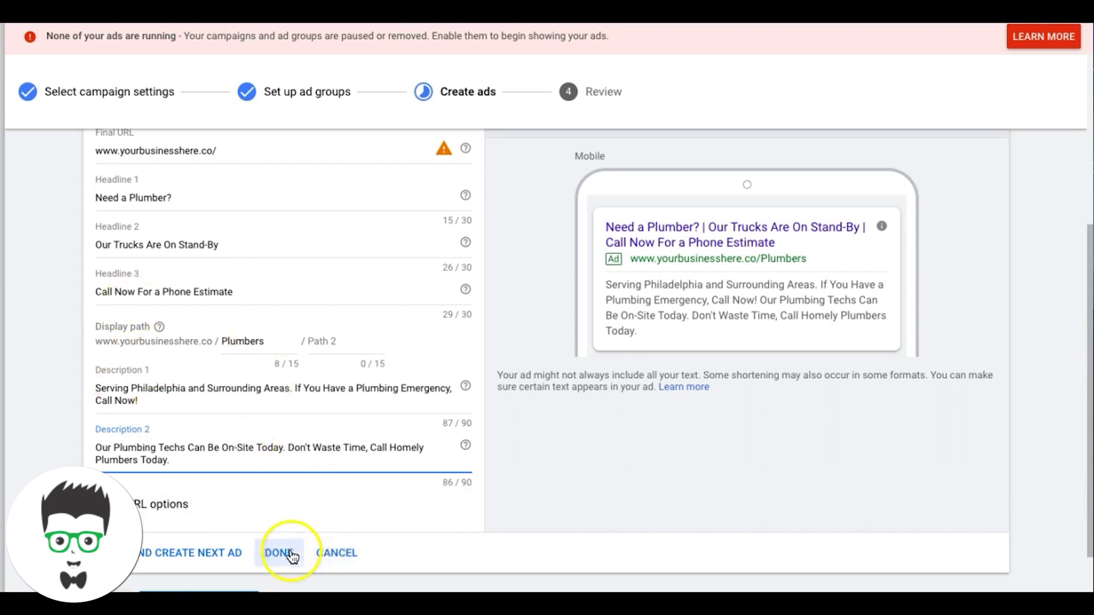
# Save the text ad, continue to the campaign review and publish the campaign
pyautogui.scroll(-1, 285, 551)
pyautogui.scroll(-1, 285, 552)
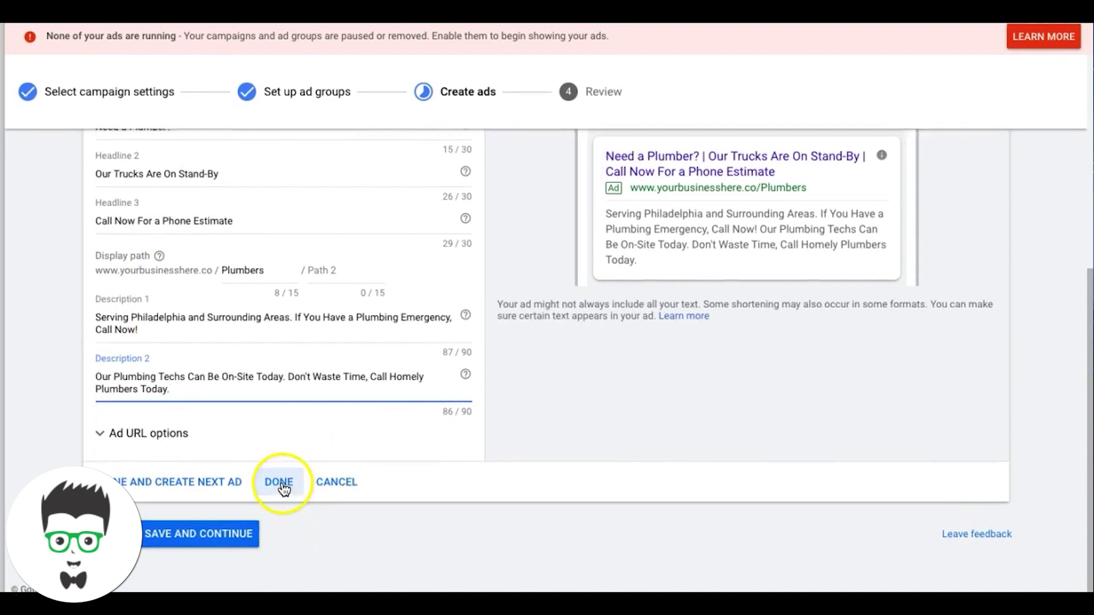
pyautogui.click(217, 535)
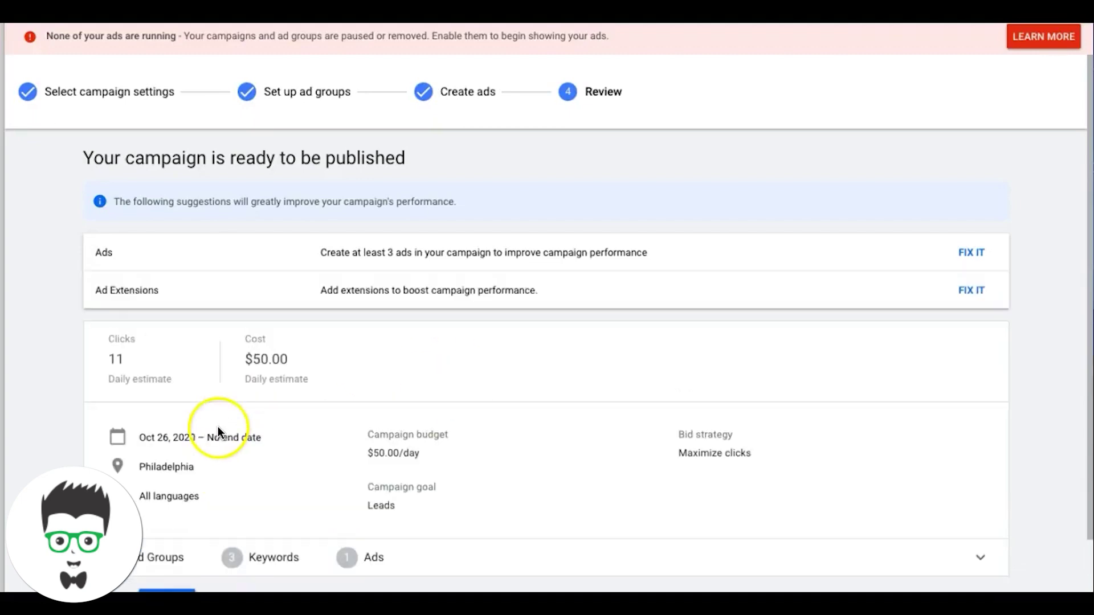
pyautogui.scroll(-1, 176, 422)
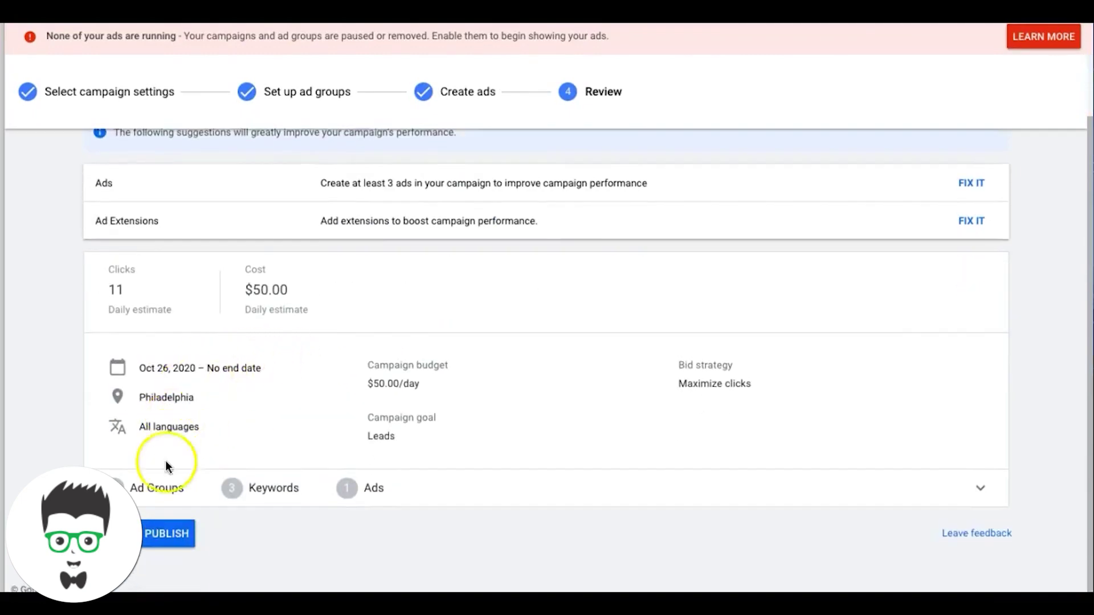
pyautogui.click(178, 539)
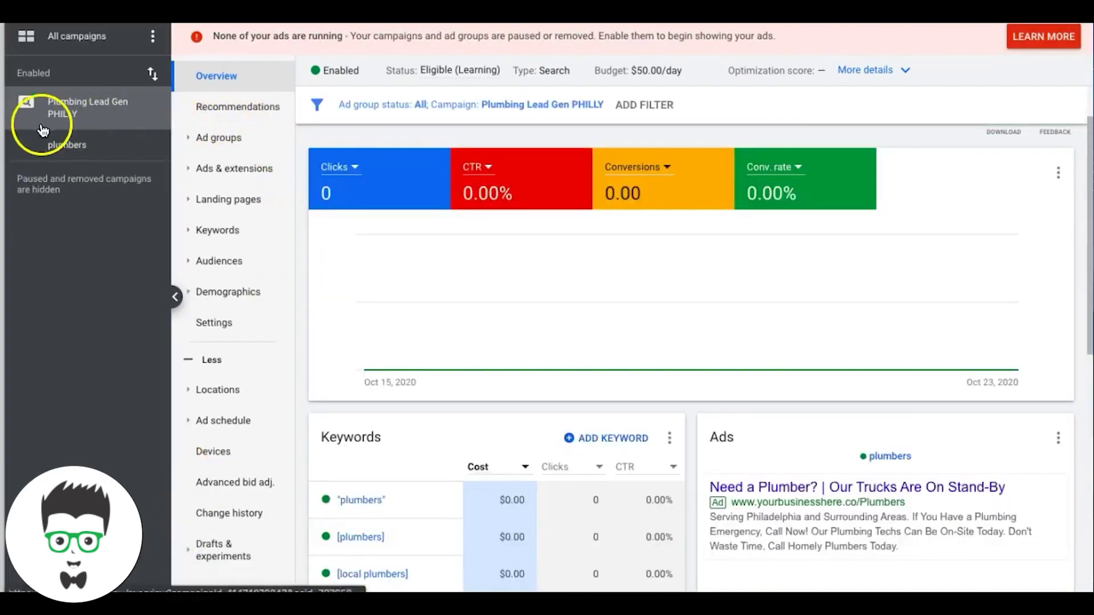
# Change the status of the Plumbing Lead Gen PHILLY campaign to Paused
pyautogui.click(344, 72)
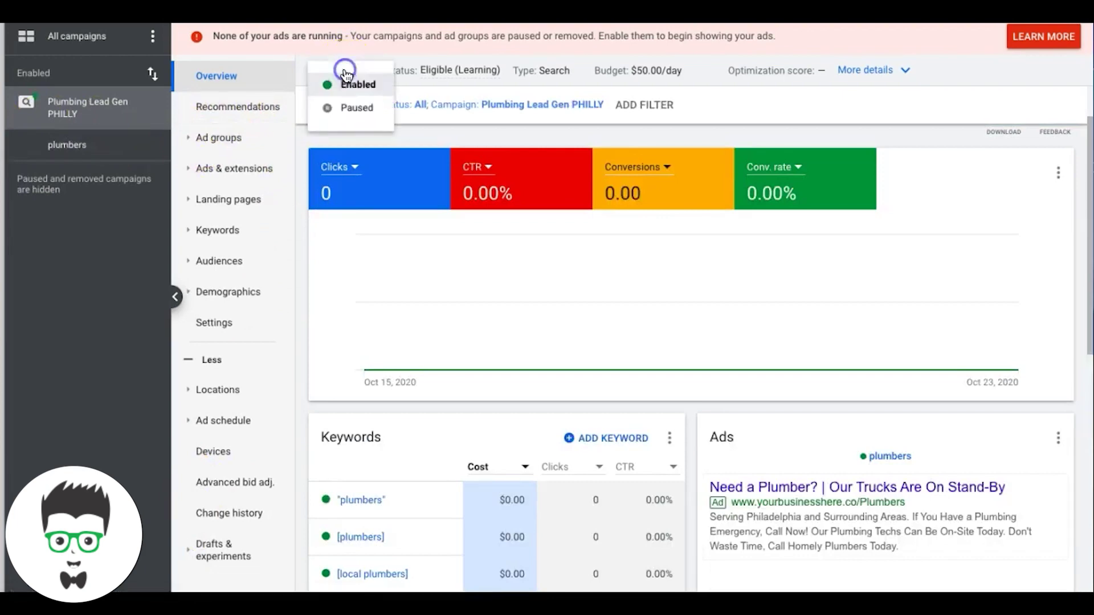
pyautogui.click(358, 110)
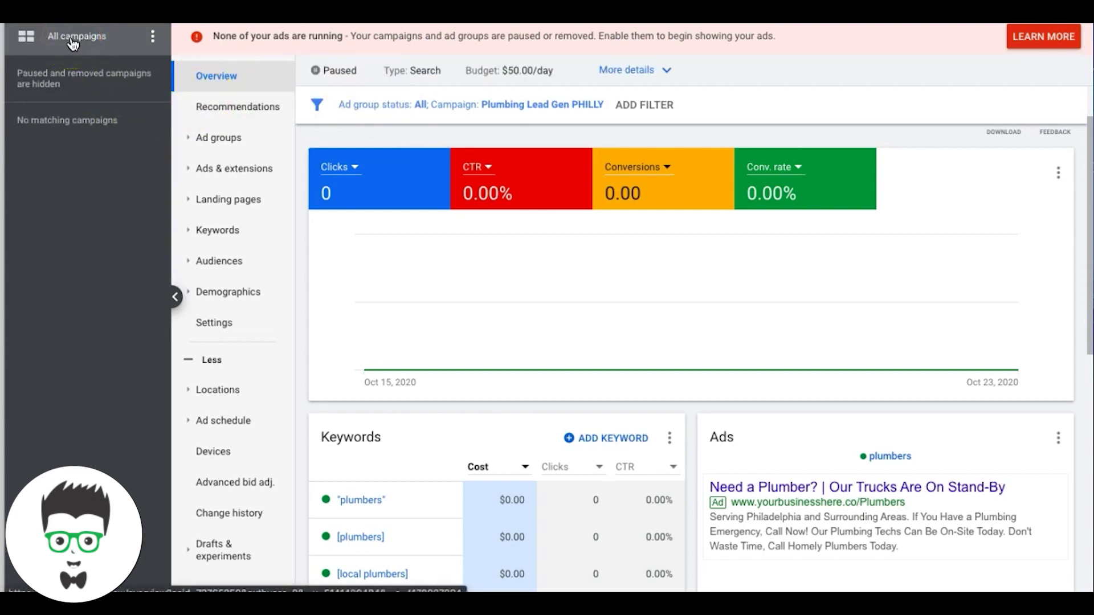
# Review the Philadelphia campaign's ad groups and the search keywords inside the plumbers ad group
pyautogui.click(210, 140)
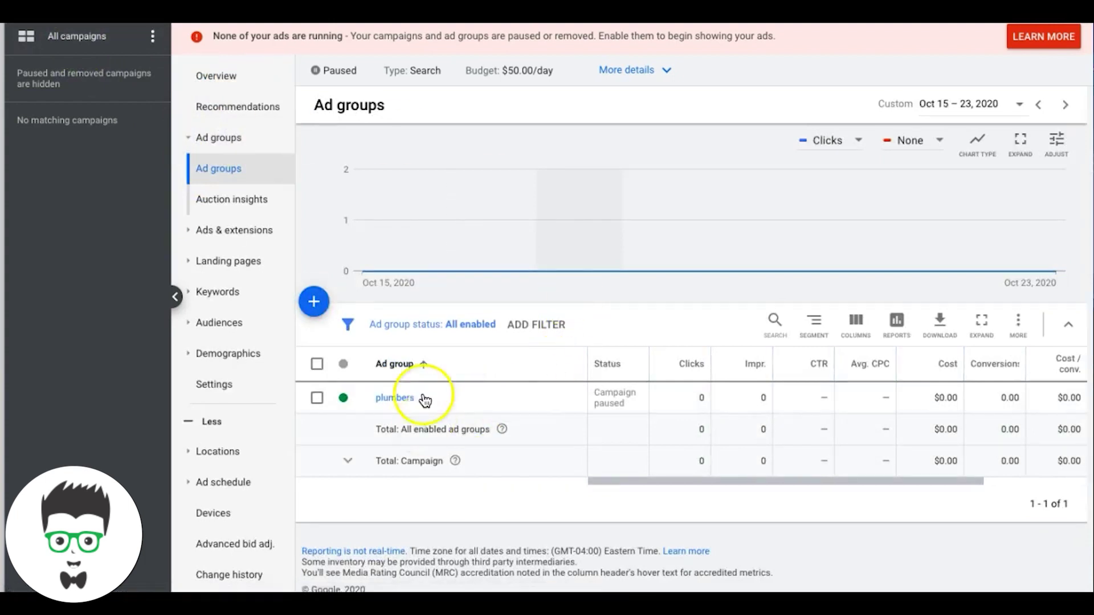
pyautogui.moveTo(422, 403)
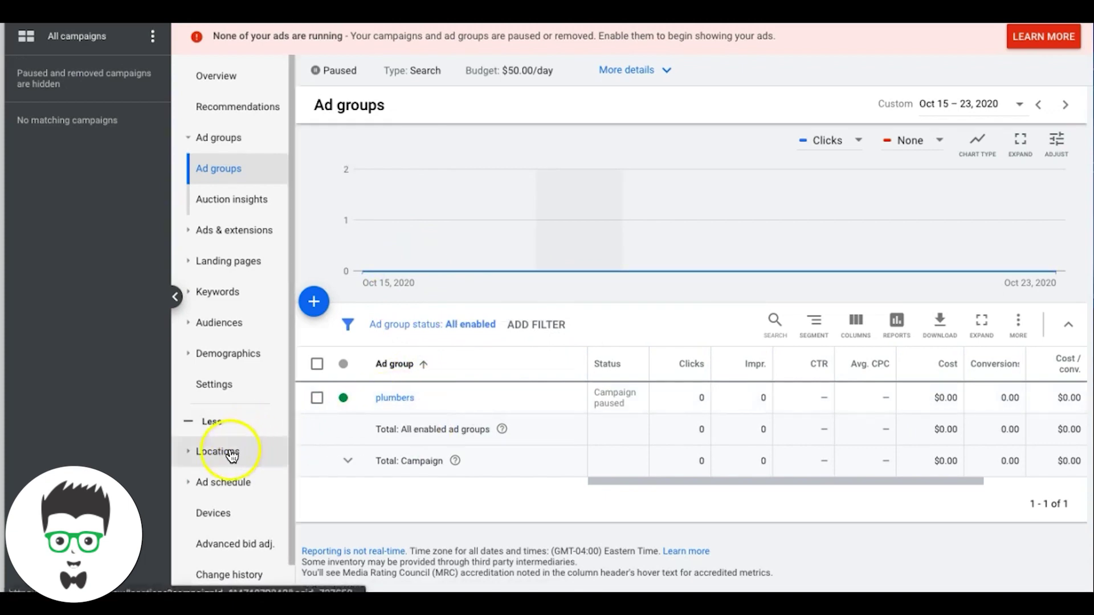
pyautogui.scroll(-1, 231, 493)
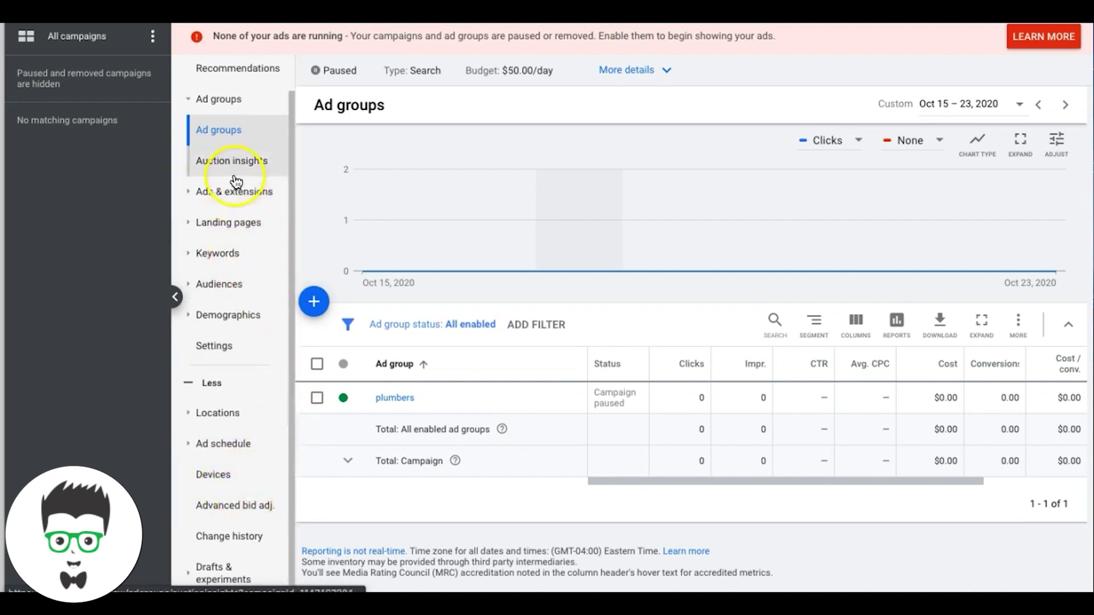
pyautogui.click(401, 398)
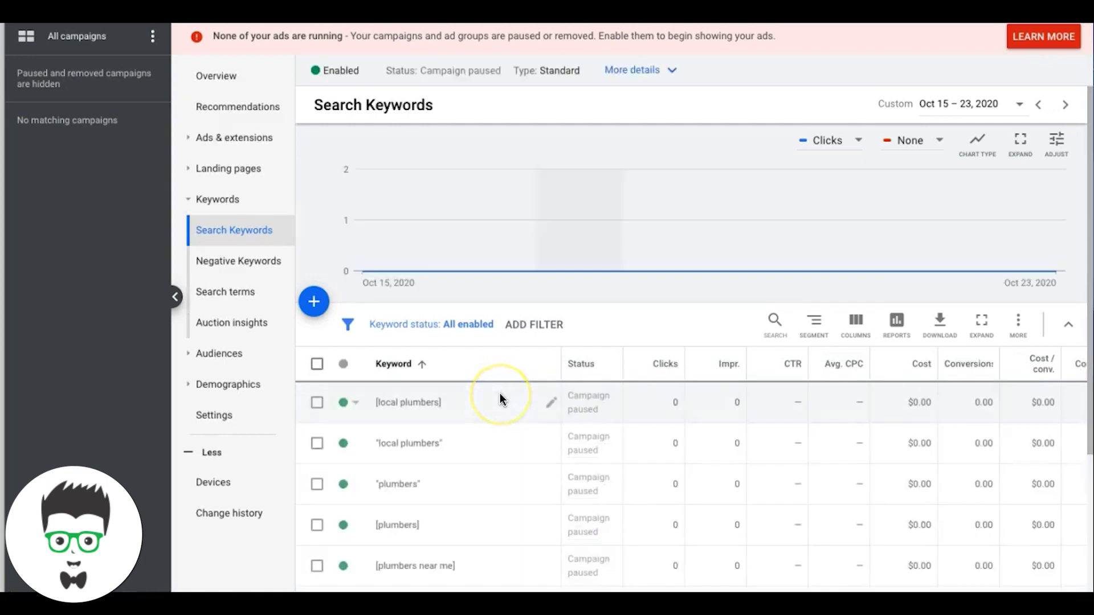
pyautogui.scroll(-3, 500, 399)
pyautogui.scroll(1, 459, 330)
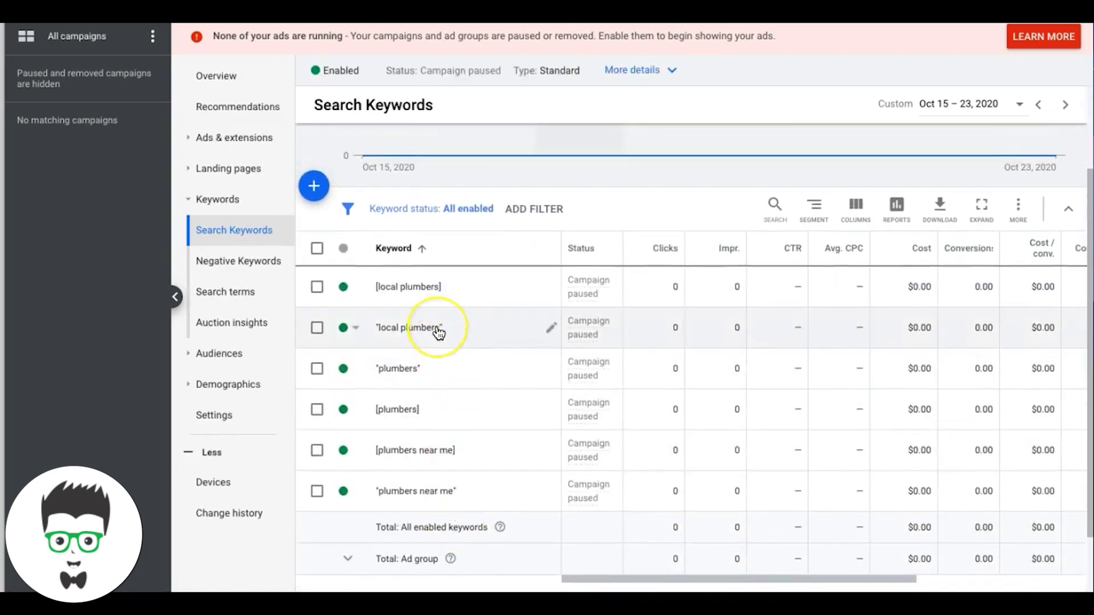
pyautogui.scroll(3, 437, 333)
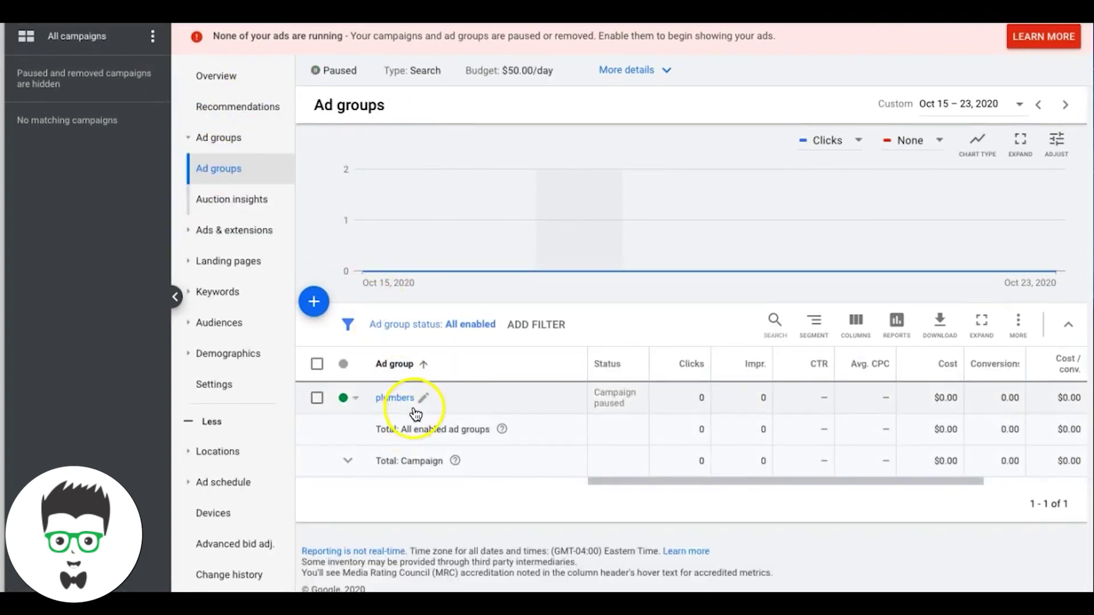
# Open Keyword Planner and generate new keyword ideas starting from the keyword "plumbers"
pyautogui.moveTo(451, 211)
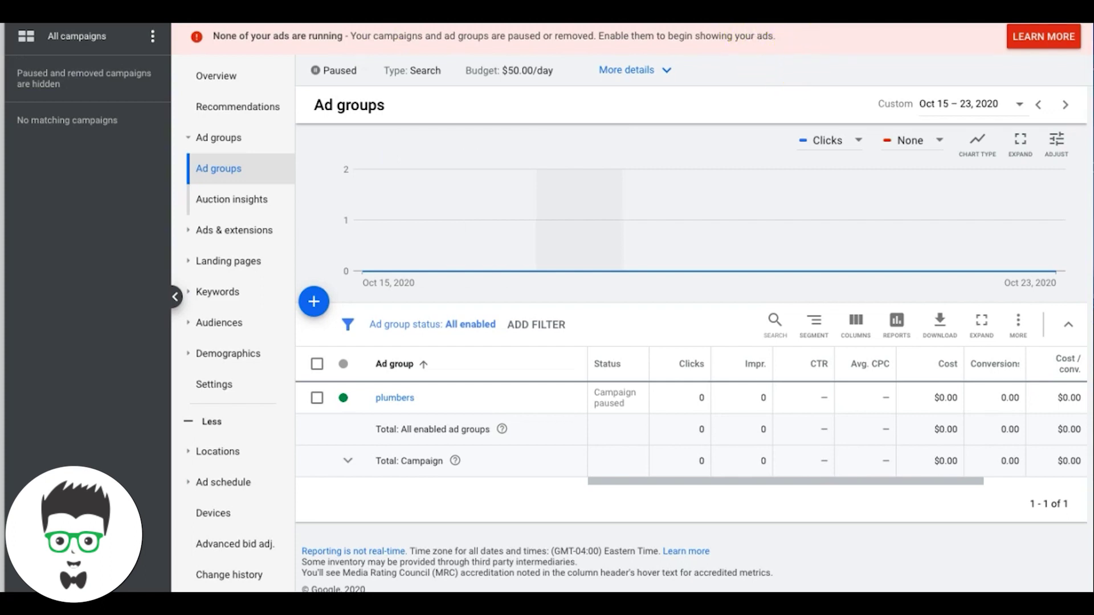
pyautogui.click(610, 22)
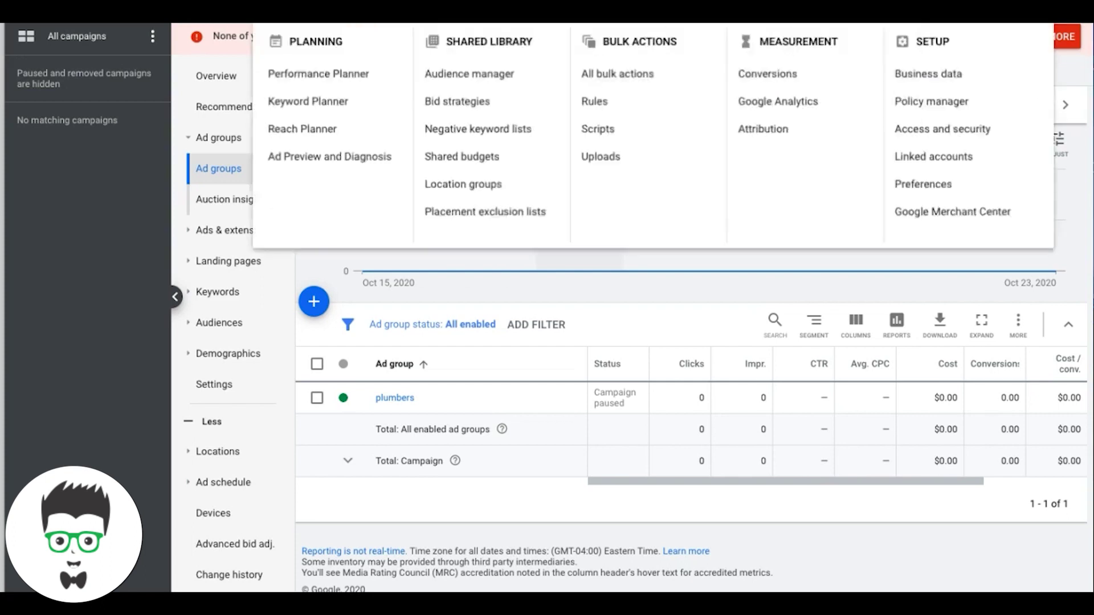
pyautogui.click(333, 109)
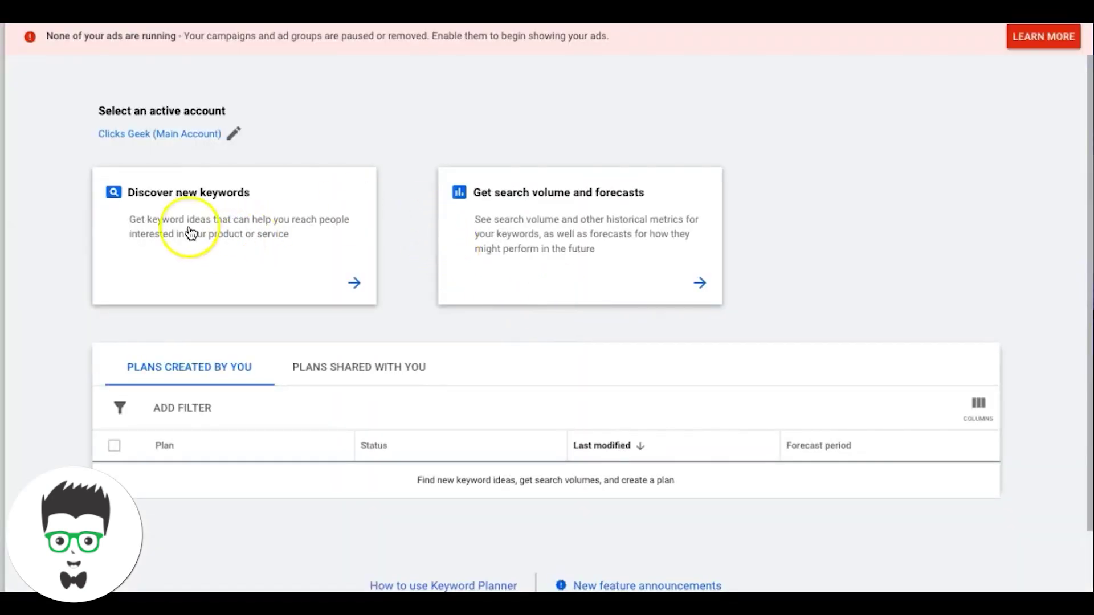
pyautogui.click(213, 226)
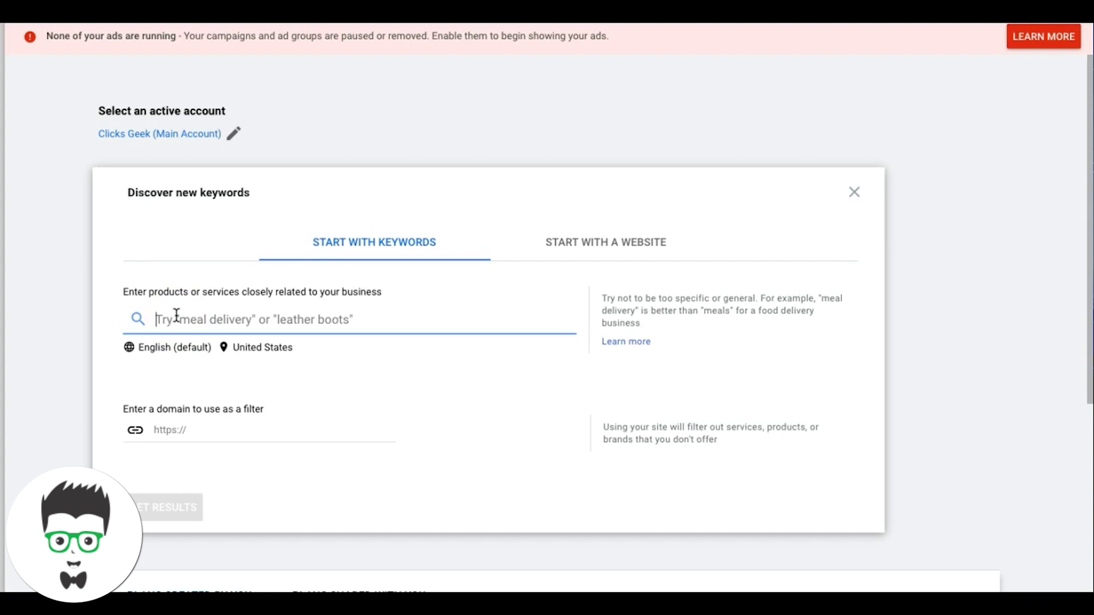
pyautogui.write('plumbers')
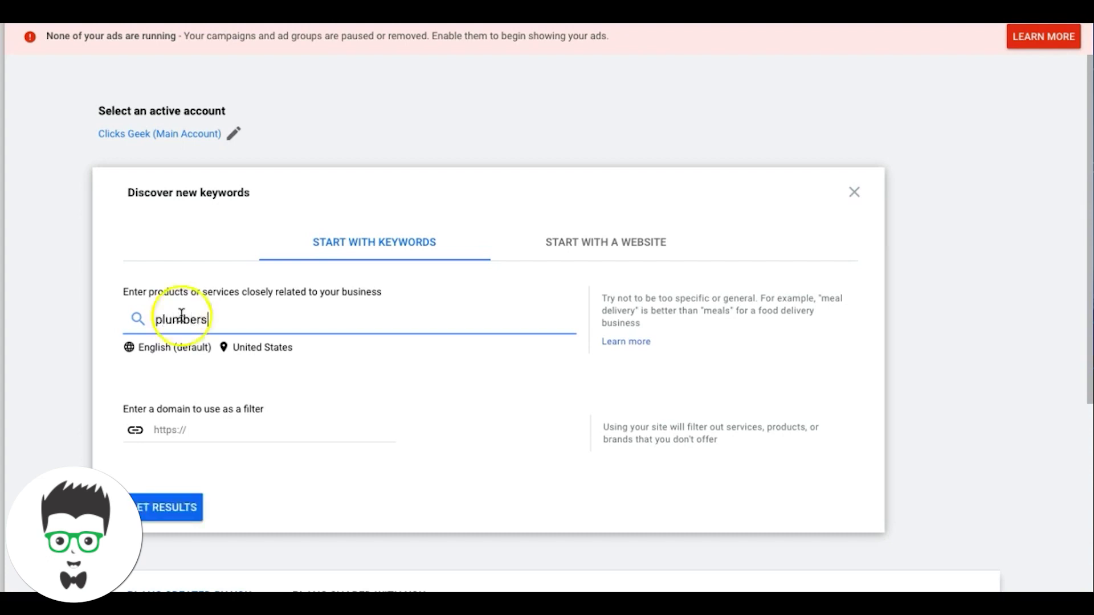
pyautogui.click(166, 510)
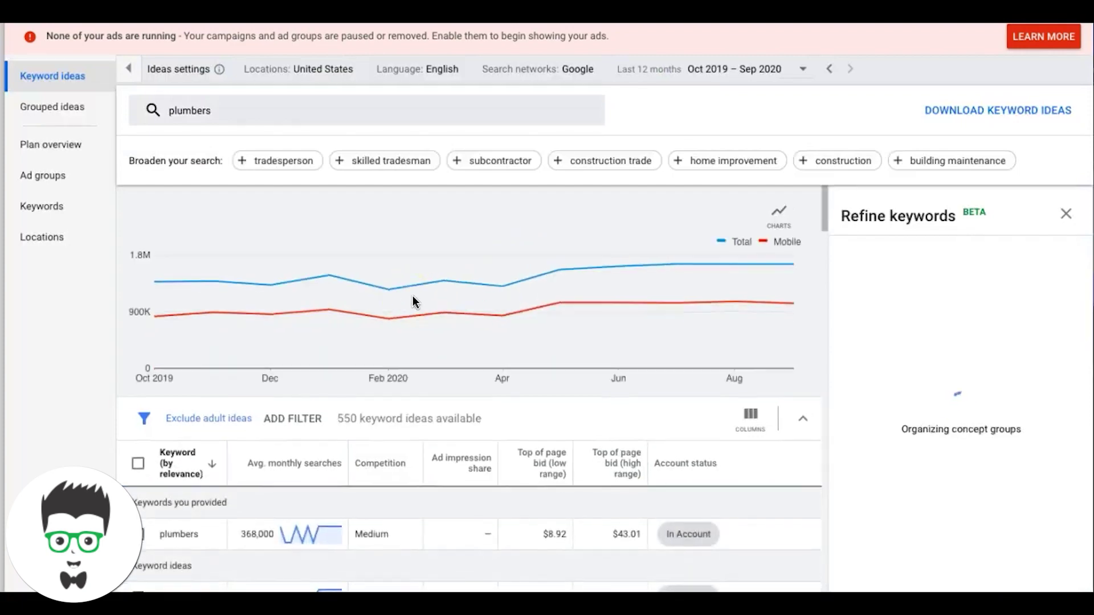
# Target the keyword ideas to the city of Philadelphia, Pennsylvania, remove the United States location and save
pyautogui.scroll(-3, 415, 300)
pyautogui.moveTo(226, 300); pyautogui.dragTo(344, 311)
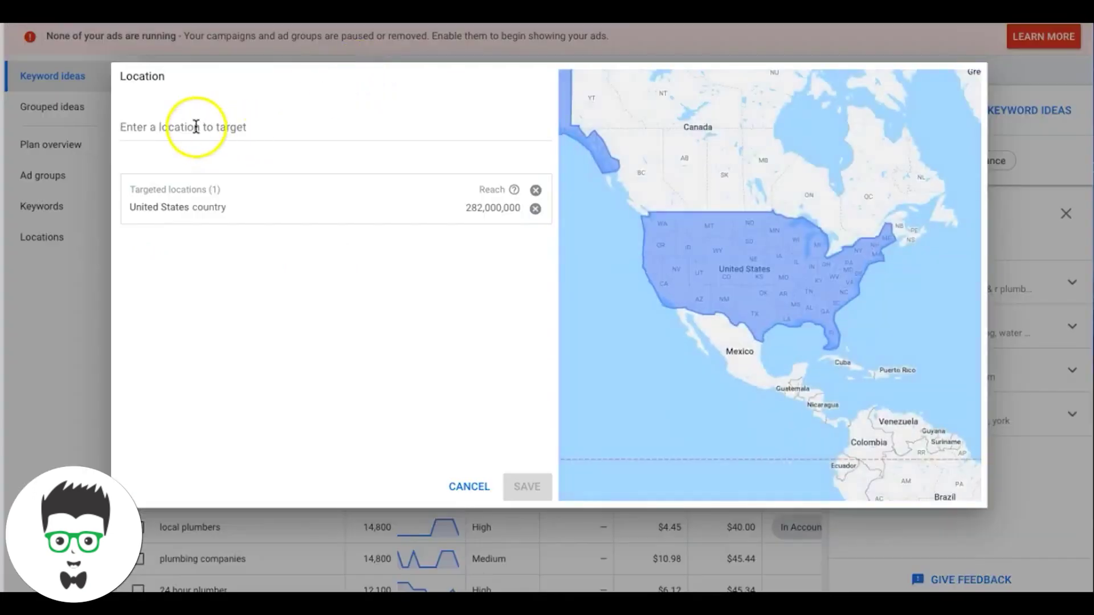
pyautogui.click(195, 127)
pyautogui.write('philade')
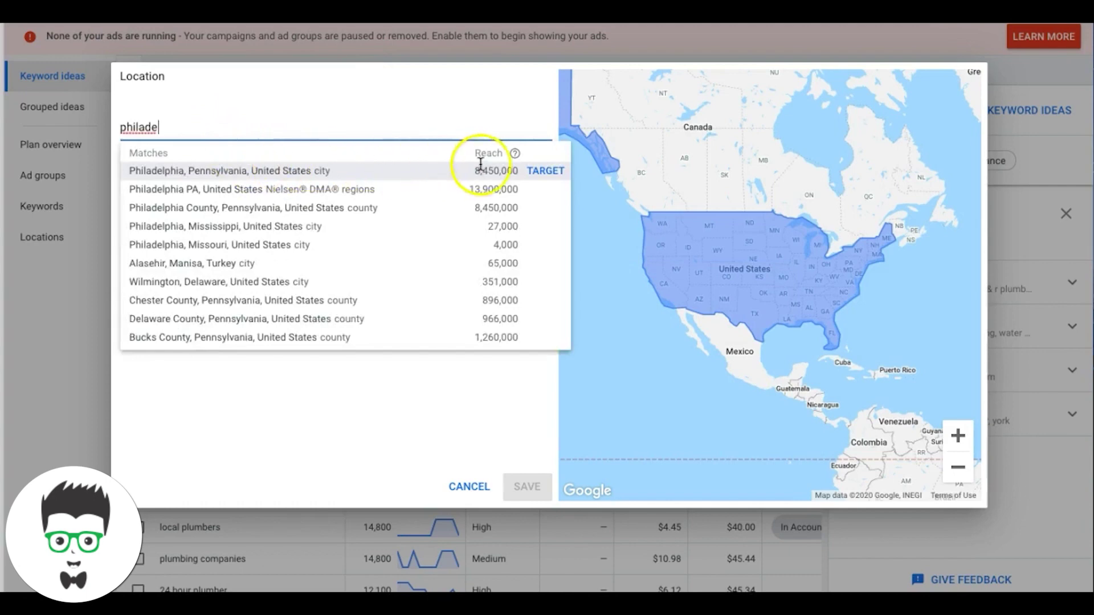
pyautogui.click(541, 171)
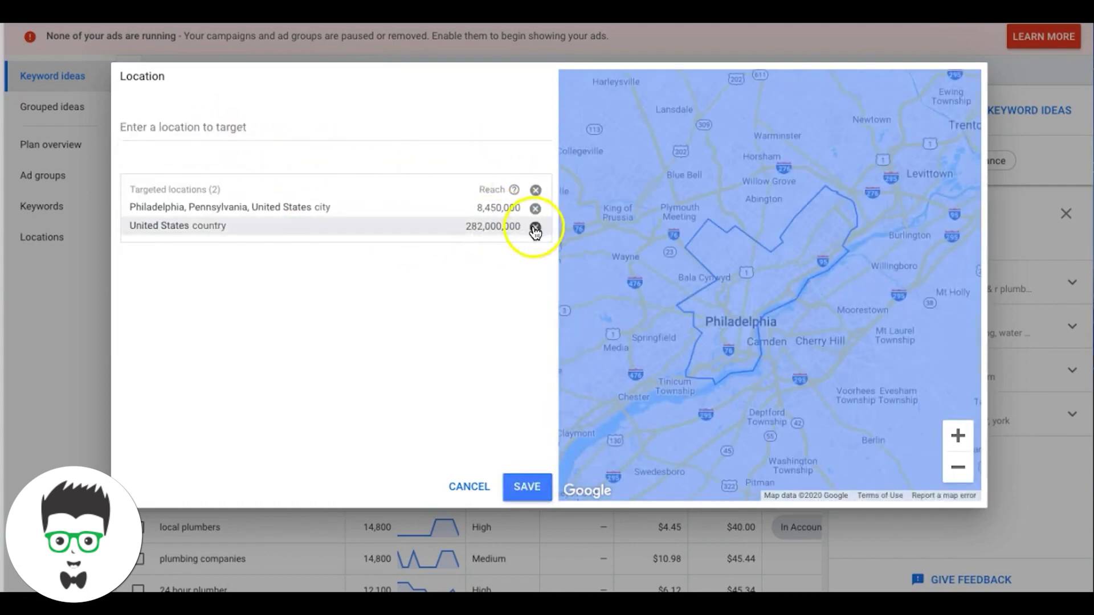
pyautogui.click(533, 227)
pyautogui.click(528, 496)
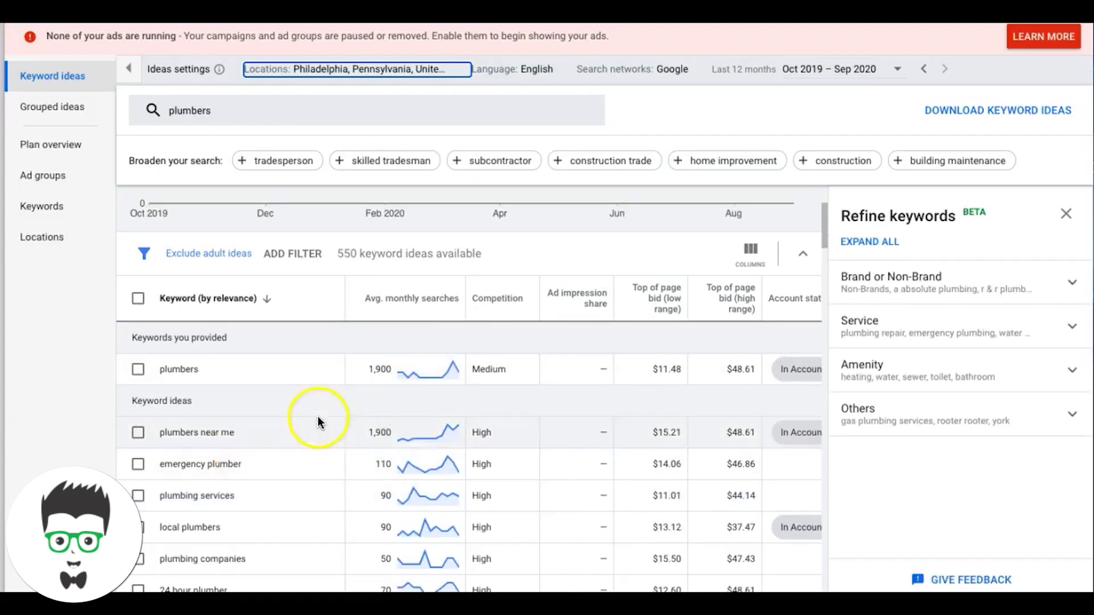
# Examine the first keyword ideas as possible ad group themes: emergency plumber, plumbing services, plumbing companies and 24 hour plumber
pyautogui.scroll(-2, 343, 374)
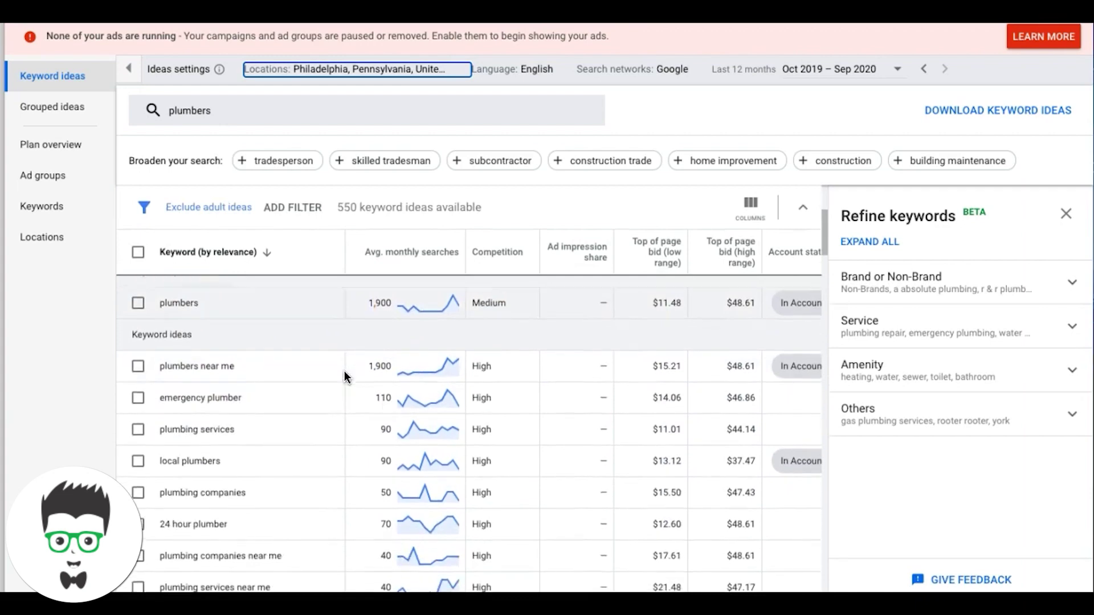
pyautogui.tripleClick(223, 399)
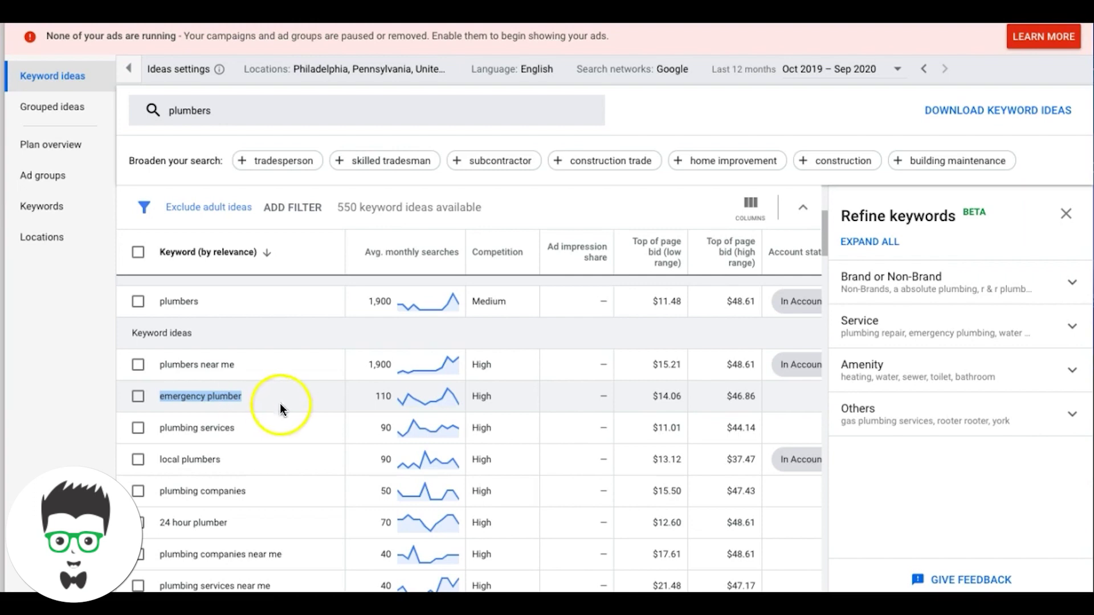
pyautogui.scroll(-1, 260, 394)
pyautogui.scroll(2, 261, 394)
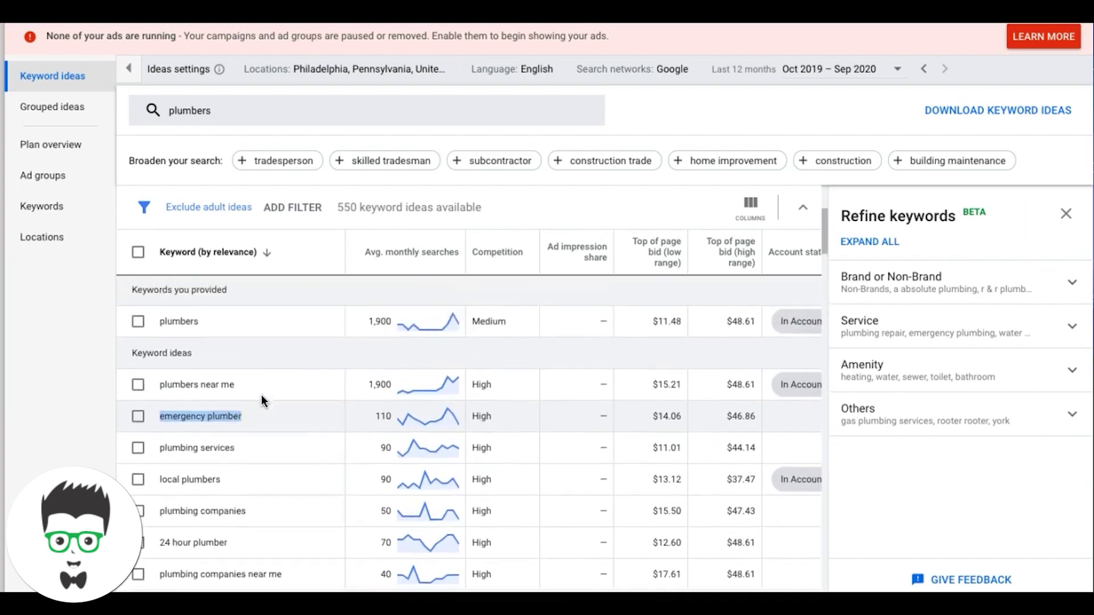
pyautogui.scroll(-2, 261, 394)
pyautogui.click(272, 392)
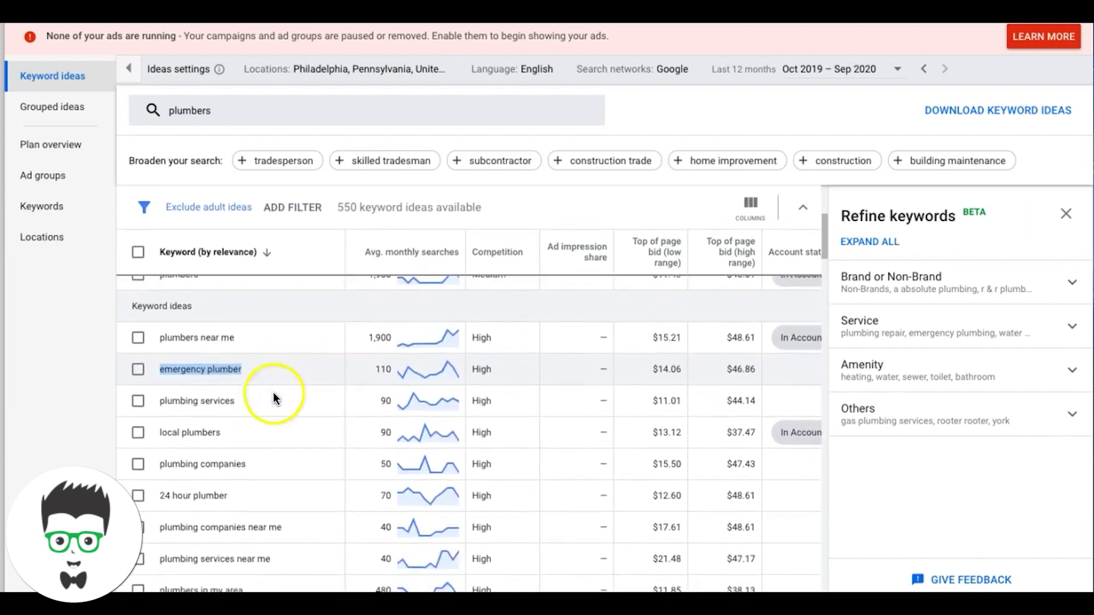
pyautogui.tripleClick(219, 371)
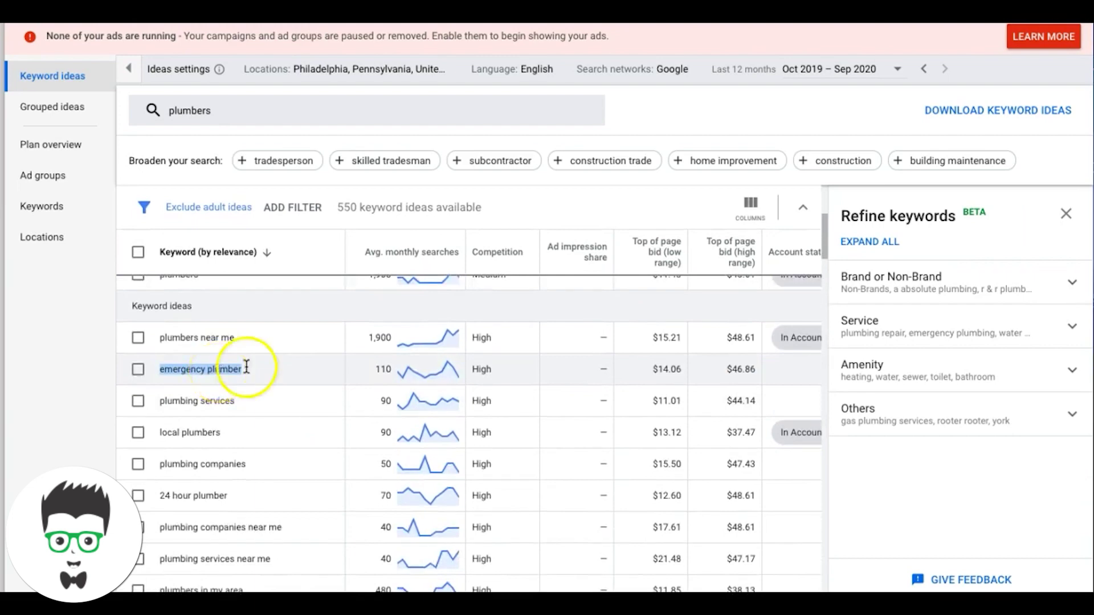
pyautogui.tripleClick(211, 401)
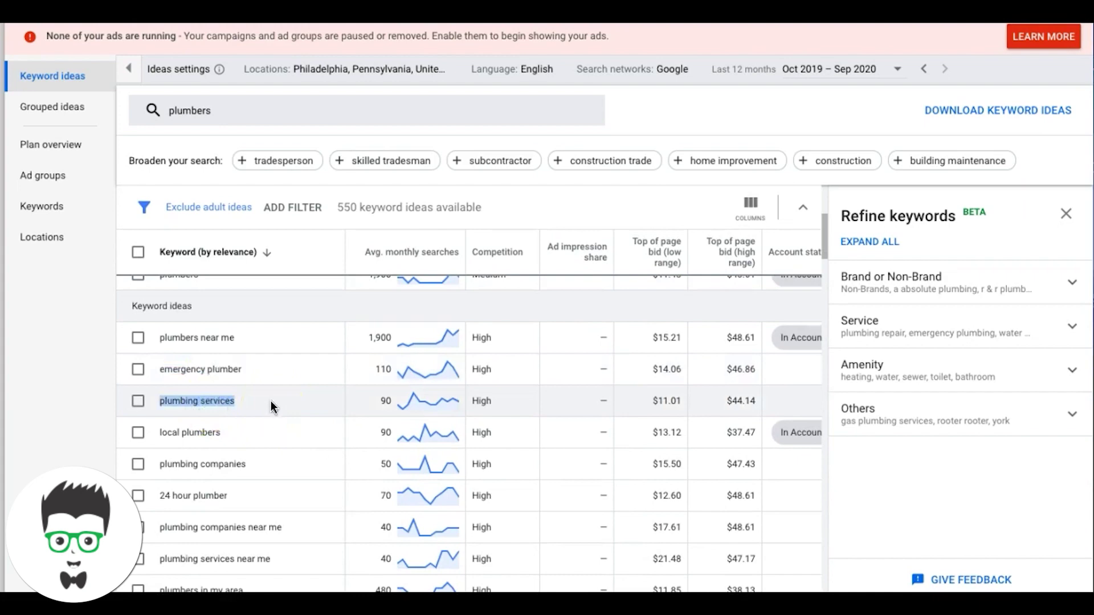
pyautogui.scroll(-1, 271, 401)
pyautogui.tripleClick(232, 410)
pyautogui.scroll(-1, 313, 420)
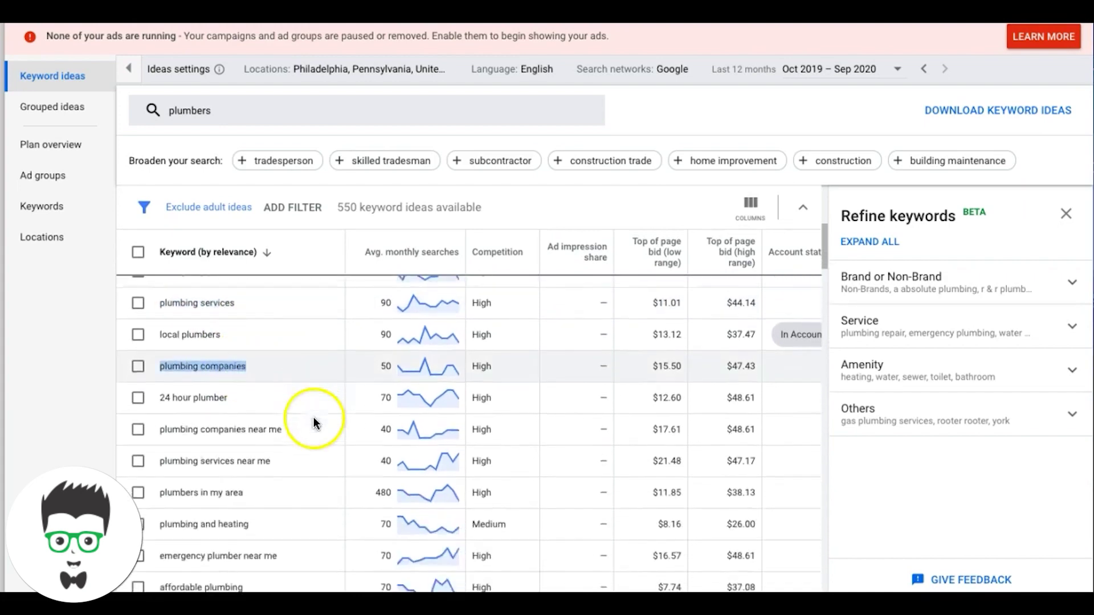
pyautogui.click(217, 397)
pyautogui.tripleClick(217, 397)
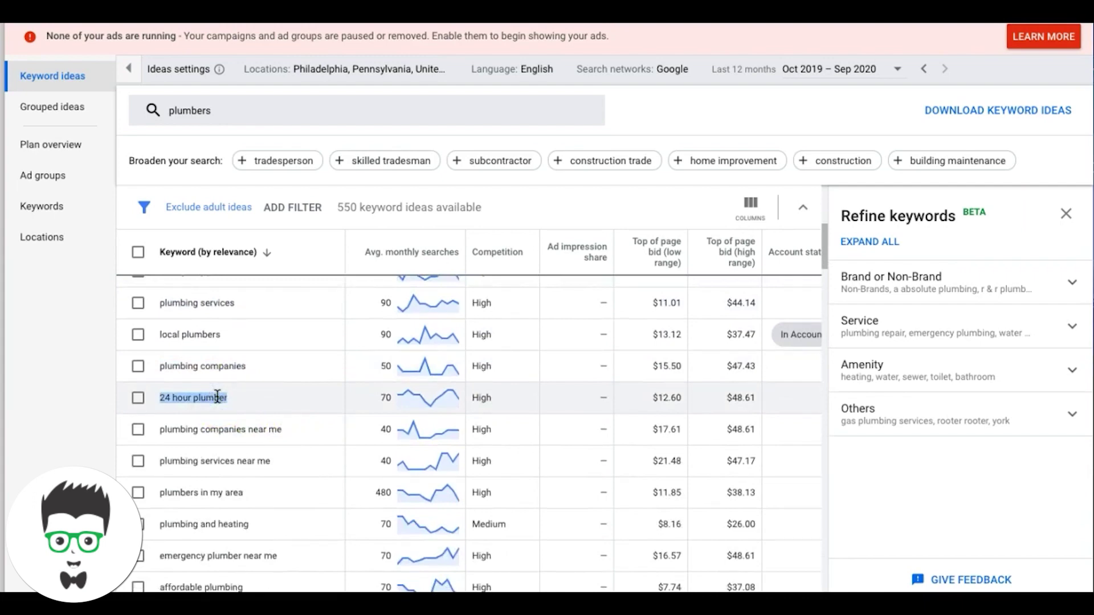
# Look through the ideas from plumbers in my area to master plumber and compare them with the highest-ranked themes
pyautogui.scroll(-1, 302, 396)
pyautogui.scroll(-1, 302, 395)
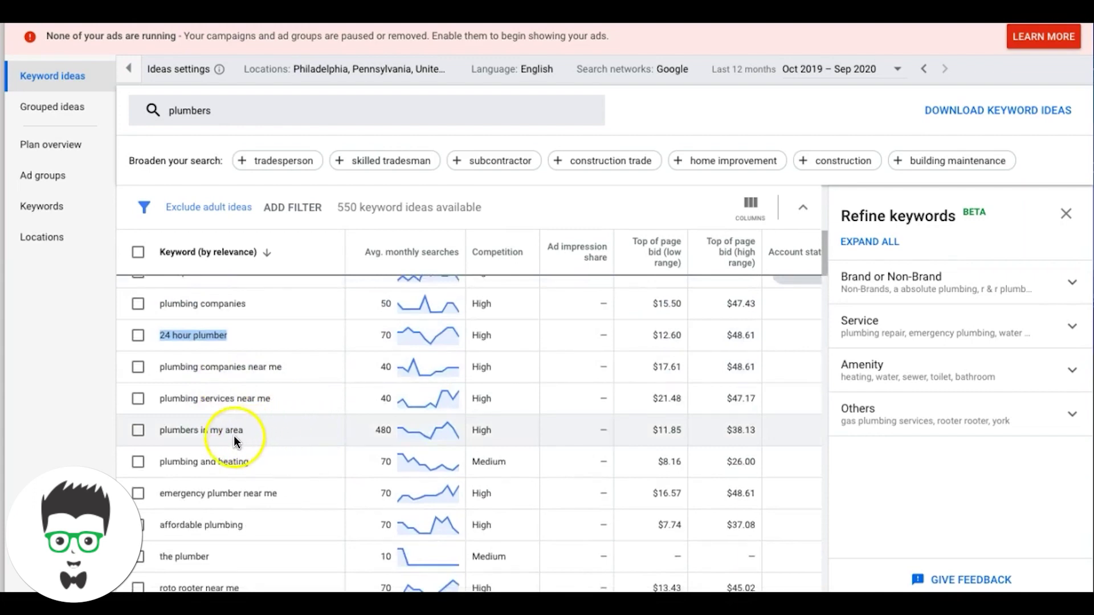
pyautogui.scroll(-3, 228, 431)
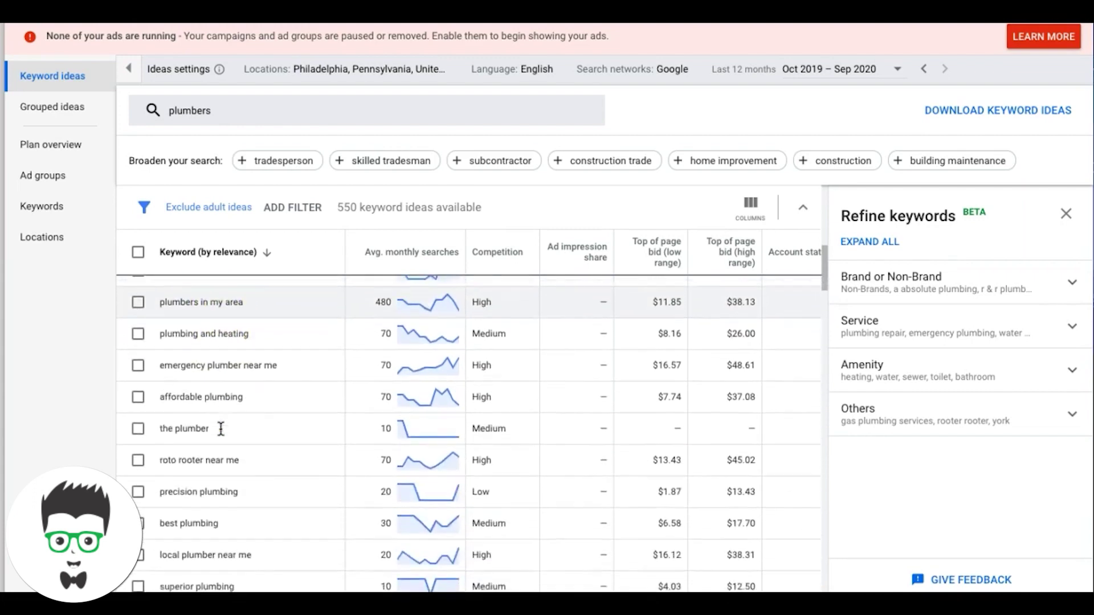
pyautogui.click(265, 430)
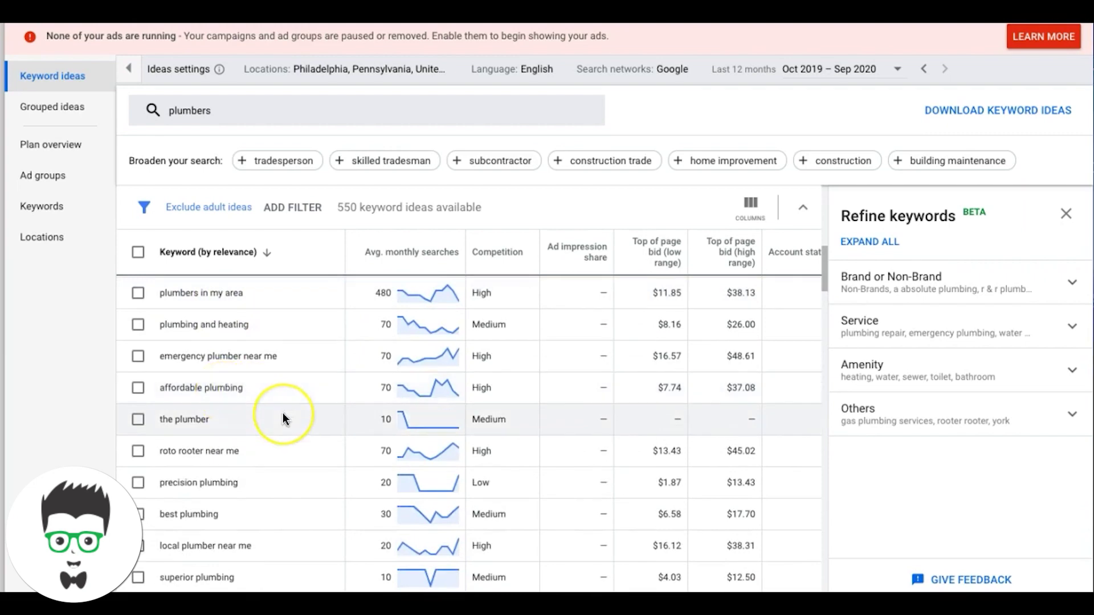
pyautogui.scroll(-3, 282, 414)
pyautogui.scroll(-3, 283, 419)
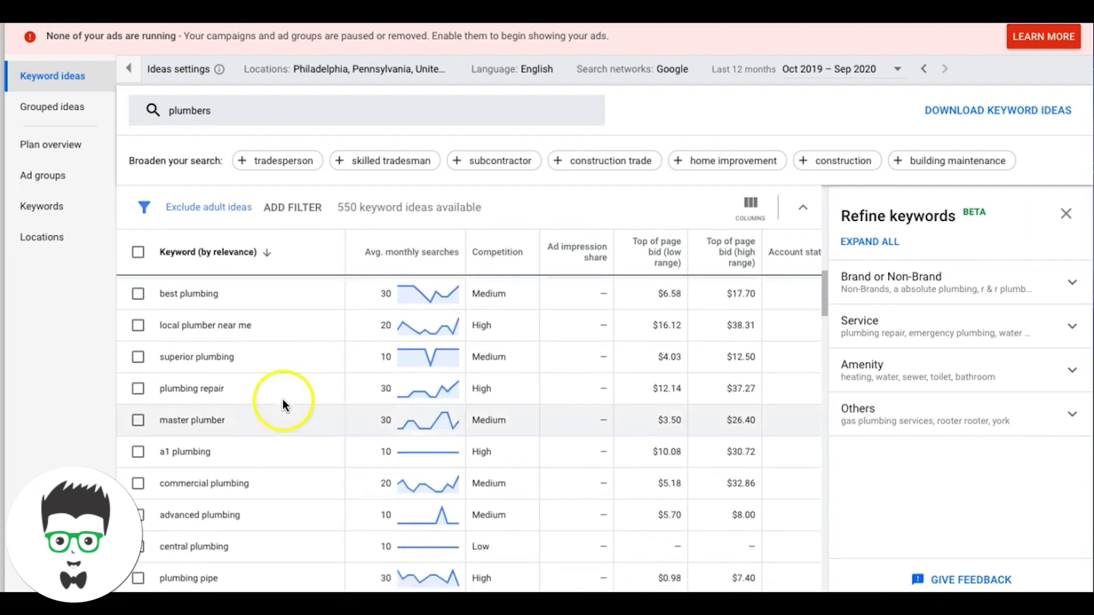
pyautogui.scroll(5, 215, 320)
pyautogui.scroll(5, 214, 326)
pyautogui.tripleClick(214, 326)
pyautogui.scroll(2, 214, 326)
pyautogui.scroll(1, 214, 326)
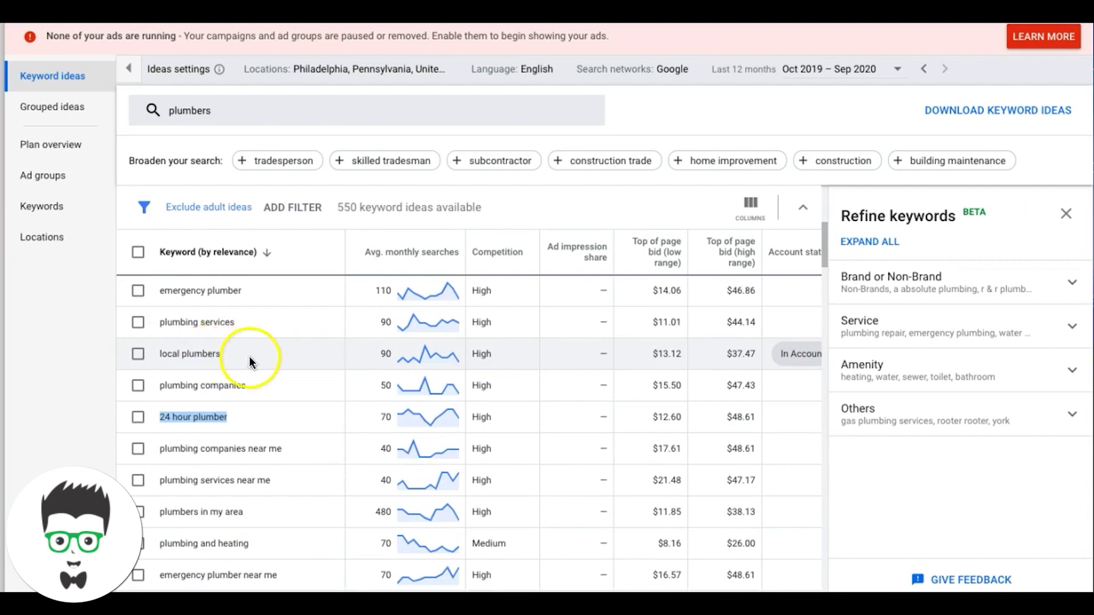
# Scan the lower-ranked keyword ideas for more service themes, such as commercial plumbing, water heater repair near me and emergency plumbing service
pyautogui.scroll(-5, 255, 357)
pyautogui.scroll(-4, 254, 354)
pyautogui.scroll(-3, 250, 439)
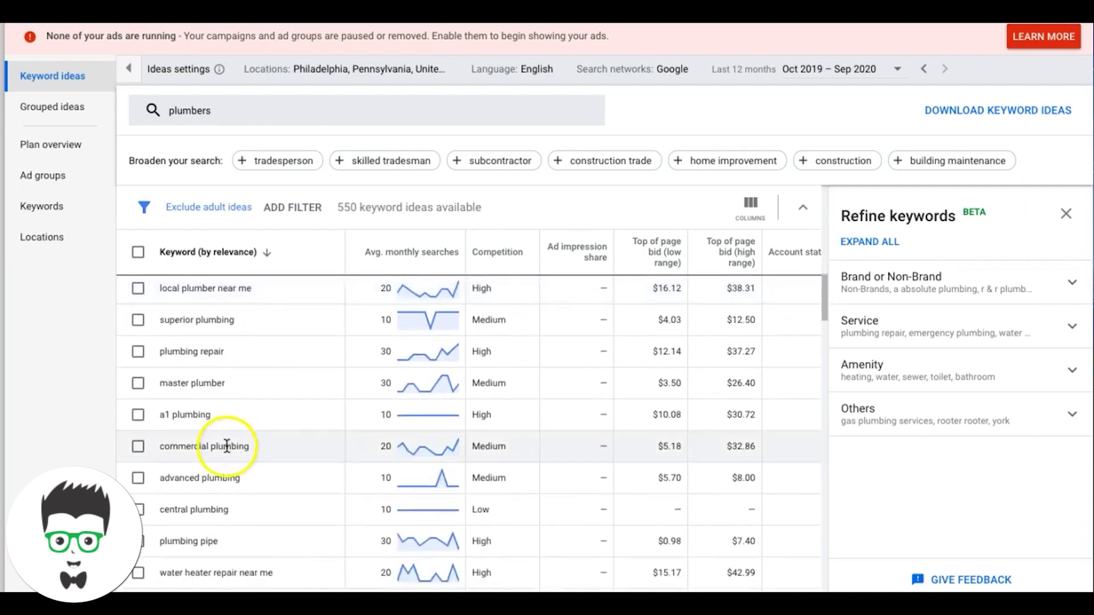
pyautogui.scroll(-4, 266, 445)
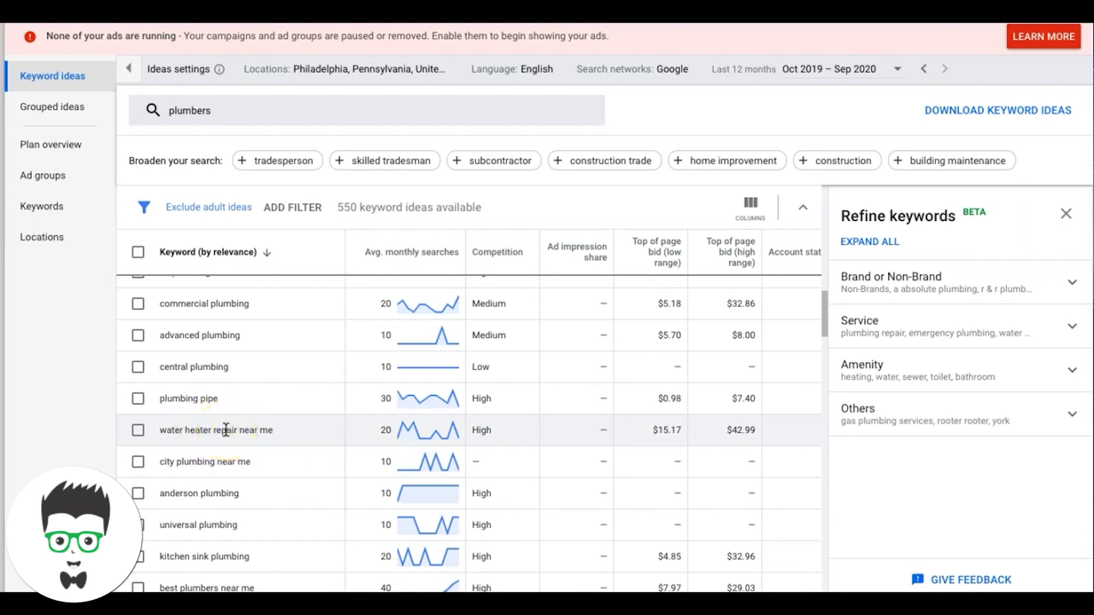
pyautogui.scroll(-5, 226, 431)
pyautogui.scroll(-3, 291, 445)
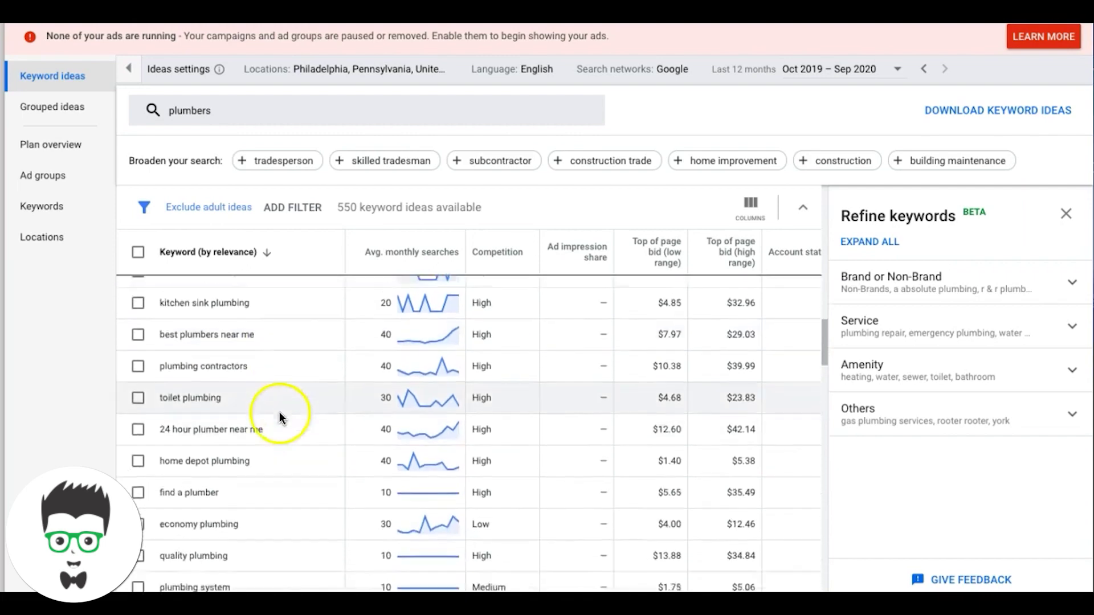
pyautogui.scroll(-1, 268, 418)
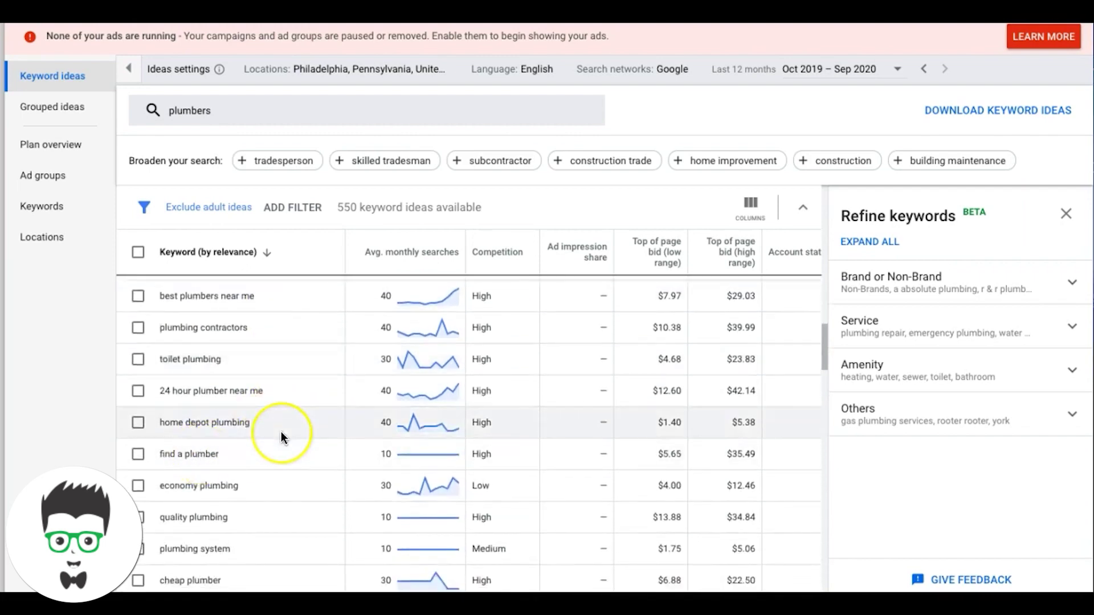
pyautogui.scroll(-4, 282, 437)
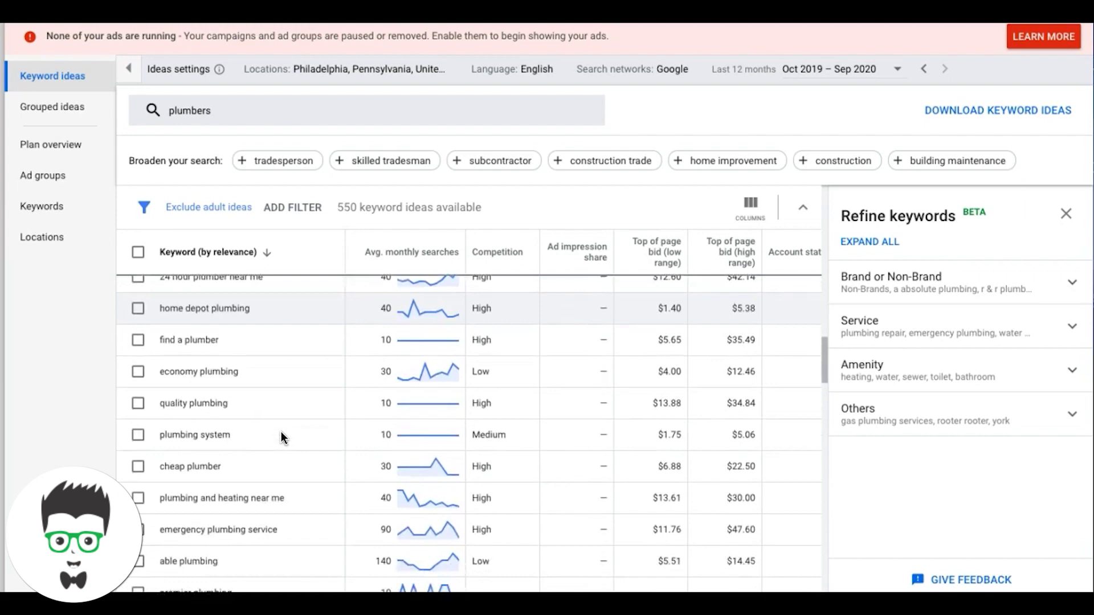
pyautogui.scroll(-1, 281, 438)
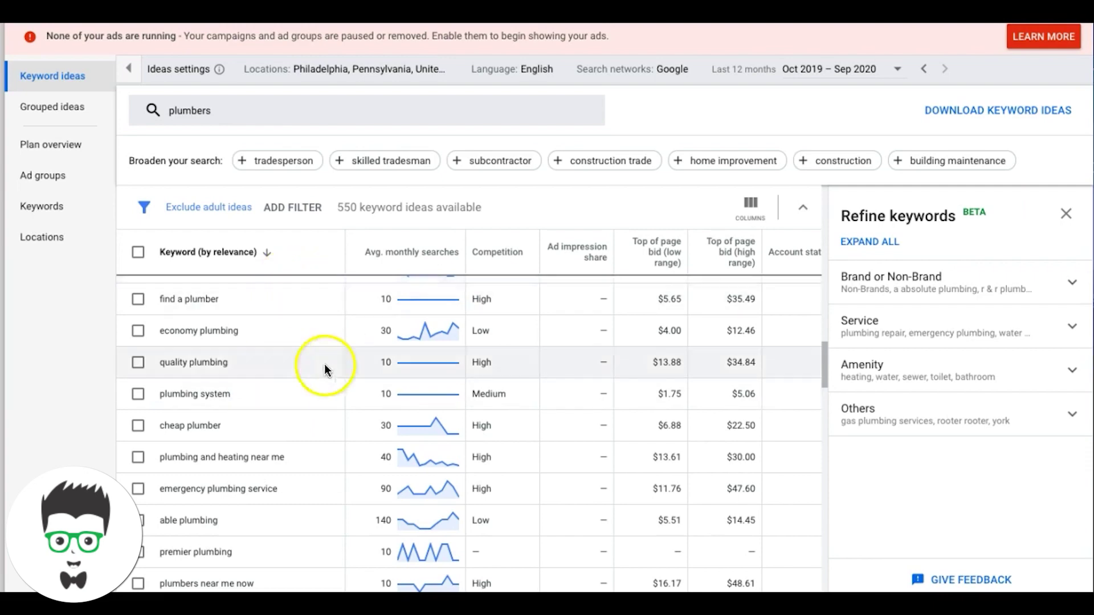
# Switch to Keyword Wrapper and replace the existing keyword list with "emergency plumber"
pyautogui.scroll(8, 314, 371)
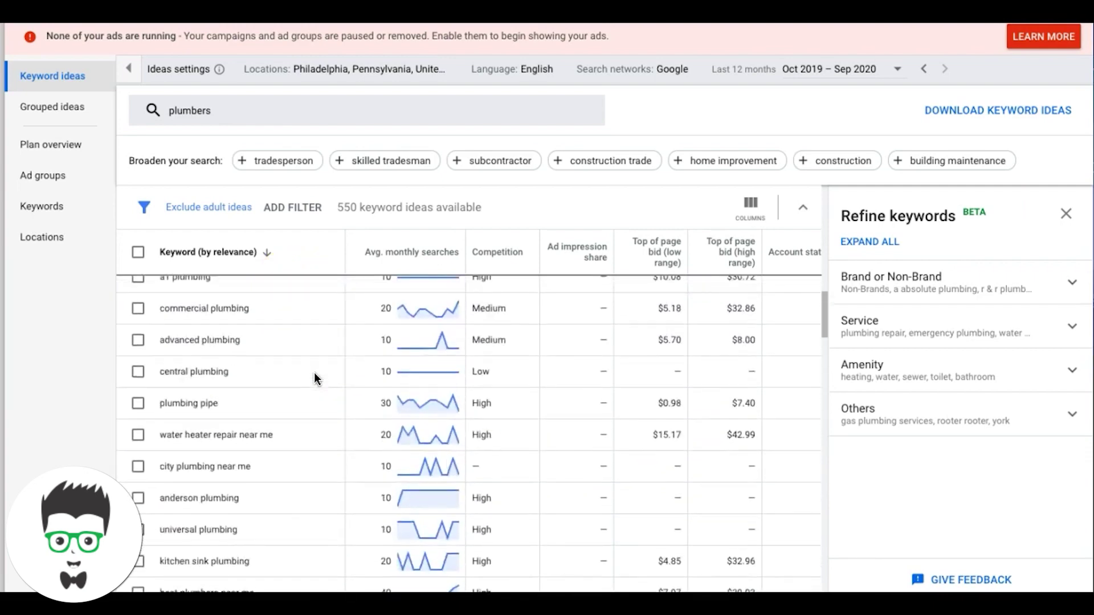
pyautogui.scroll(3, 318, 451)
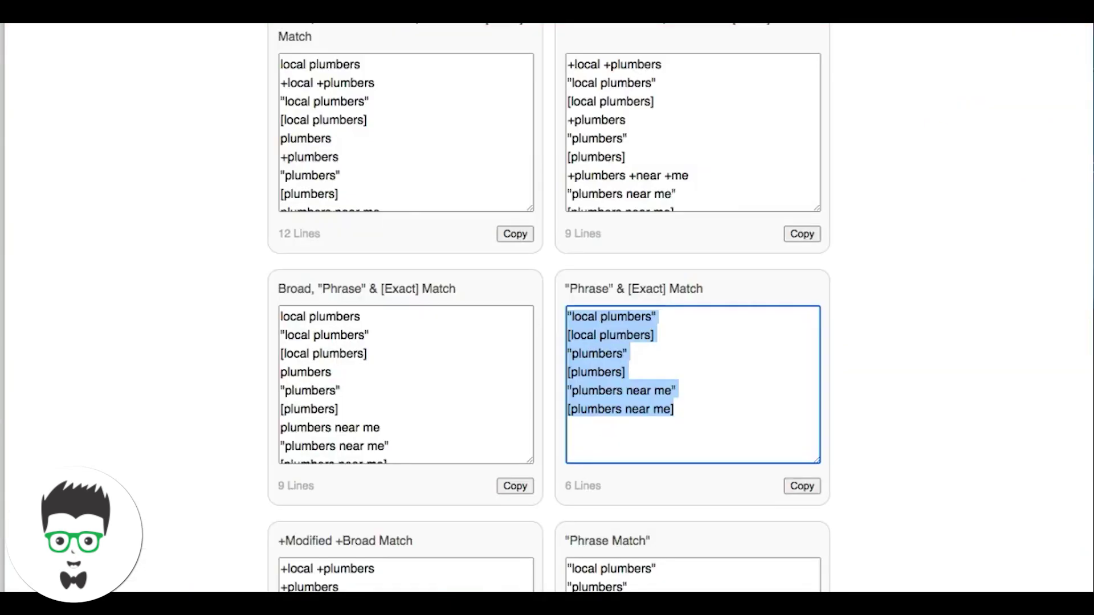
pyautogui.scroll(10, 346, 238)
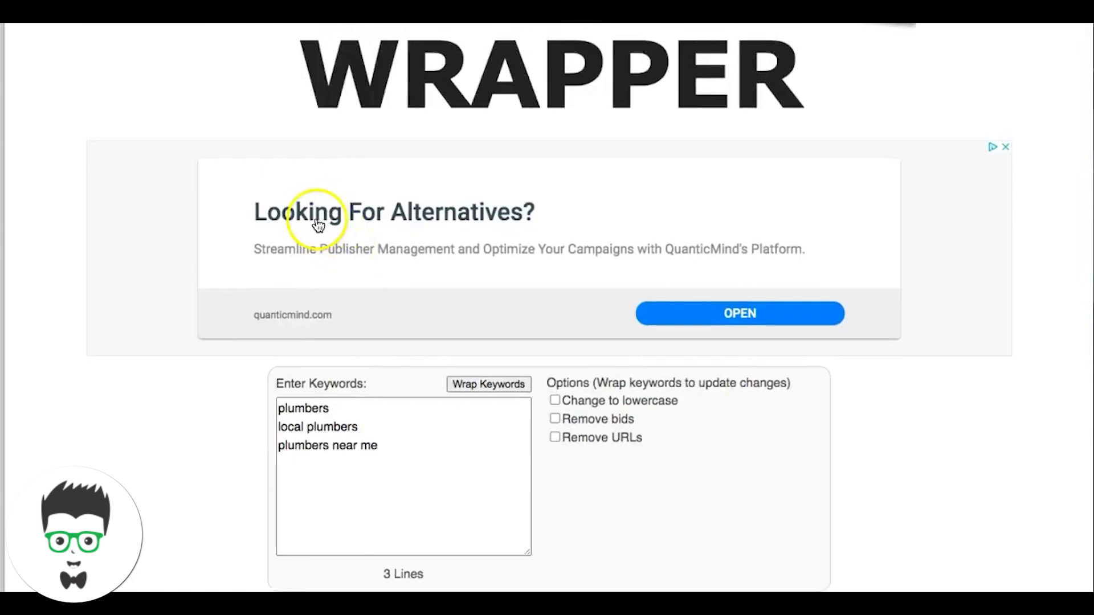
pyautogui.scroll(-2, 349, 348)
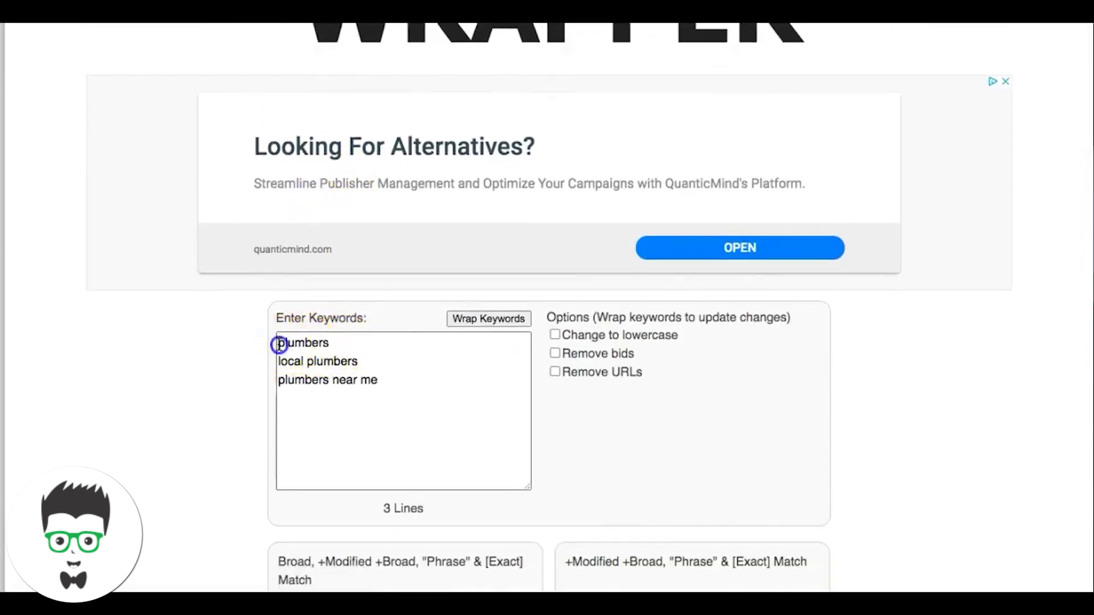
pyautogui.moveTo(278, 344); pyautogui.dragTo(428, 388)
pyautogui.write('emergency plumber')
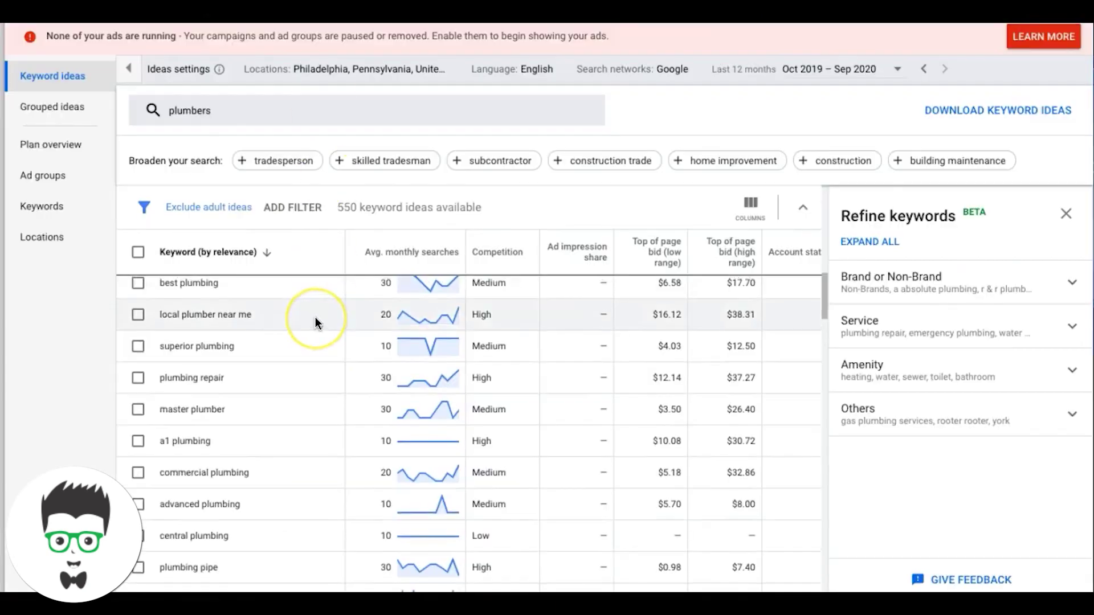
# Copy the "plumbing repair" idea from Keyword Planner onto a new line of the Keyword Wrapper list
pyautogui.scroll(2, 315, 317)
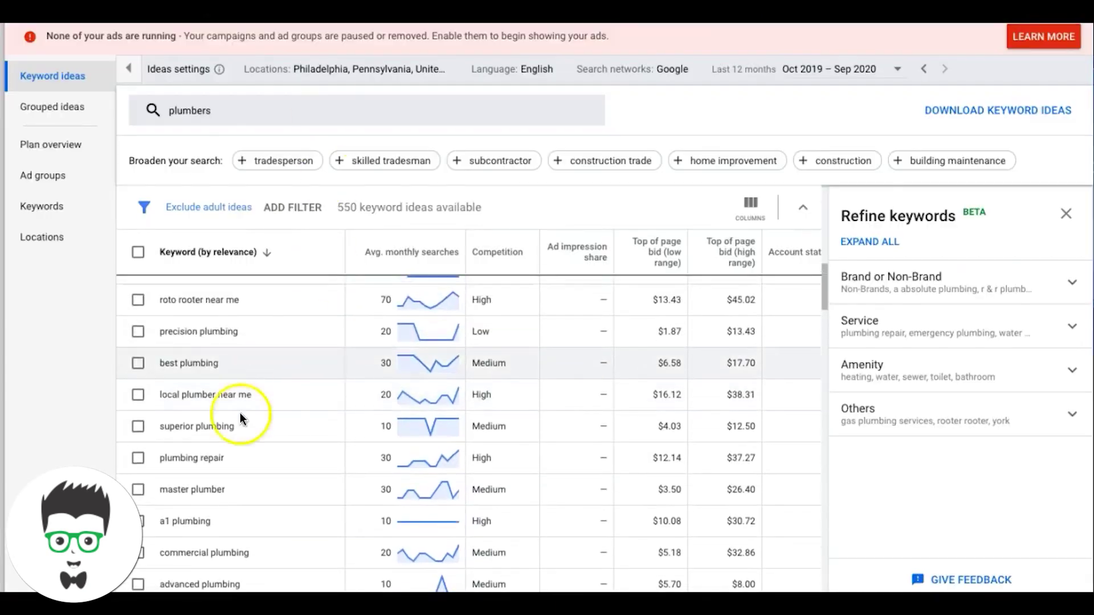
pyautogui.tripleClick(192, 456)
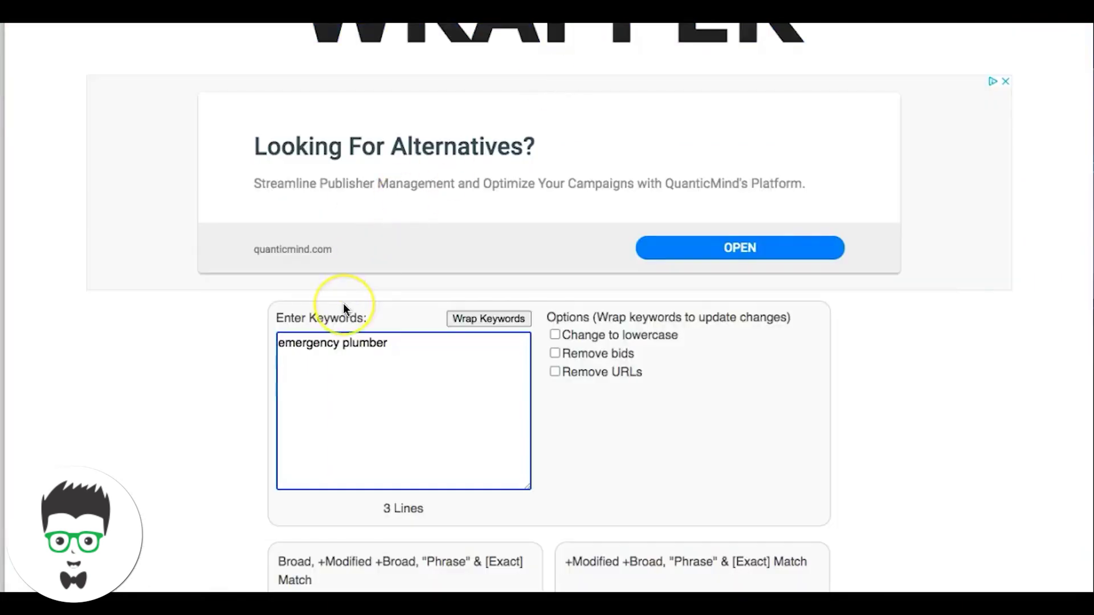
pyautogui.write('plumbing repair')
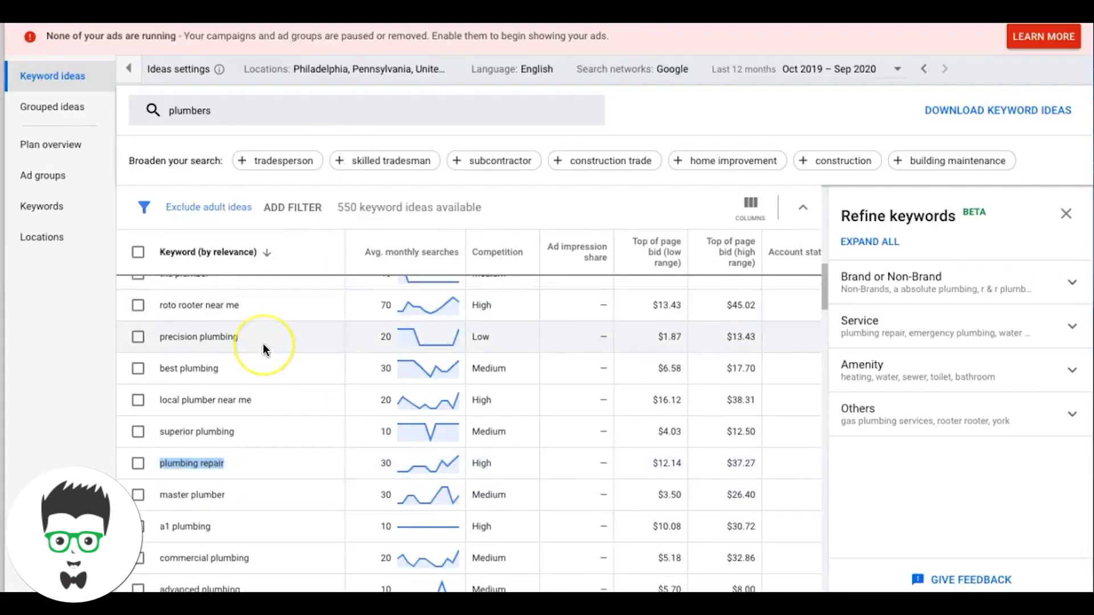
# Copy the "plumbing services" idea from Keyword Planner and add it as the third keyword in Keyword Wrapper
pyautogui.scroll(5, 263, 349)
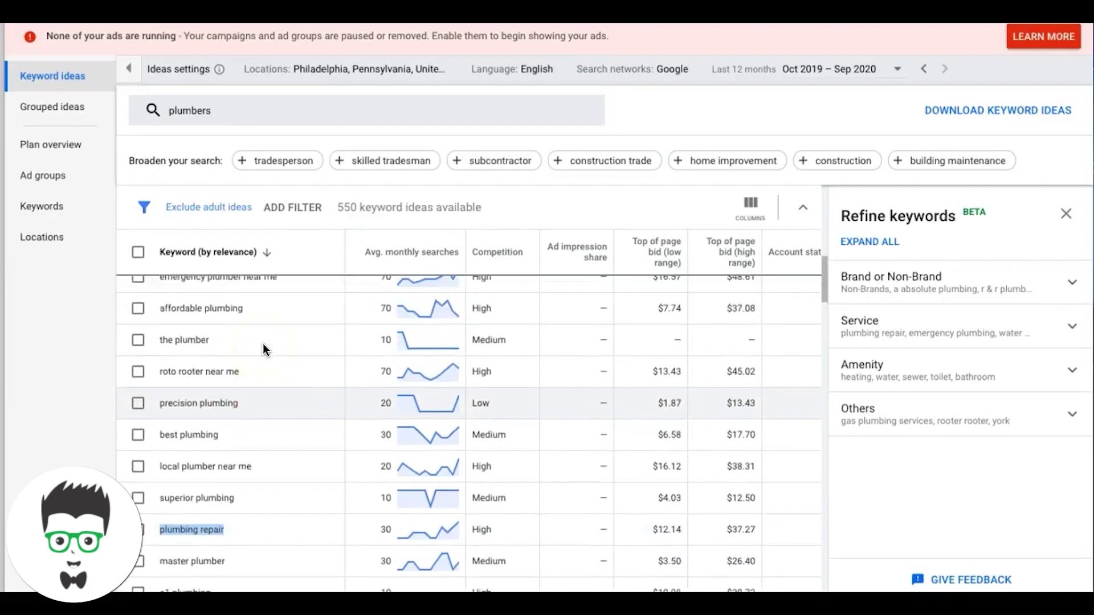
pyautogui.scroll(5, 263, 346)
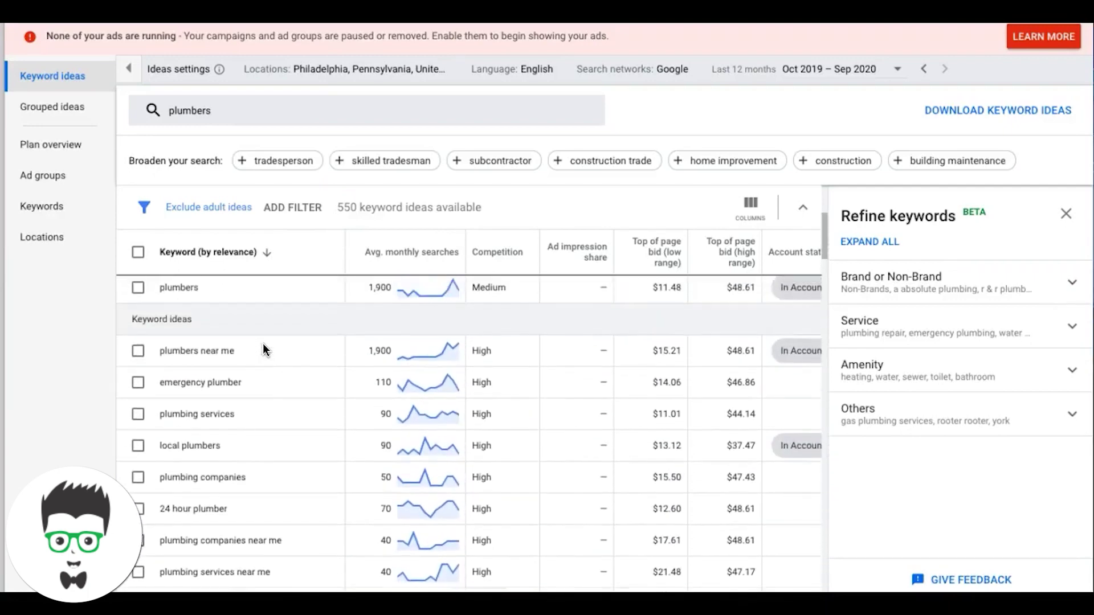
pyautogui.doubleClick(213, 413)
pyautogui.tripleClick(214, 413)
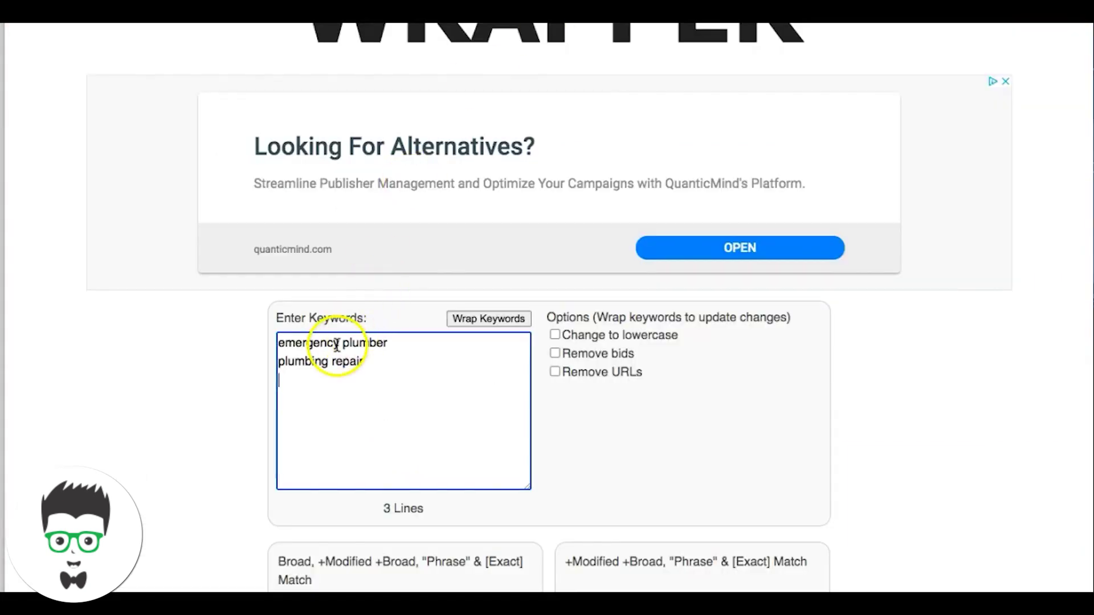
pyautogui.write('plumbing services')
pyautogui.press('Return')
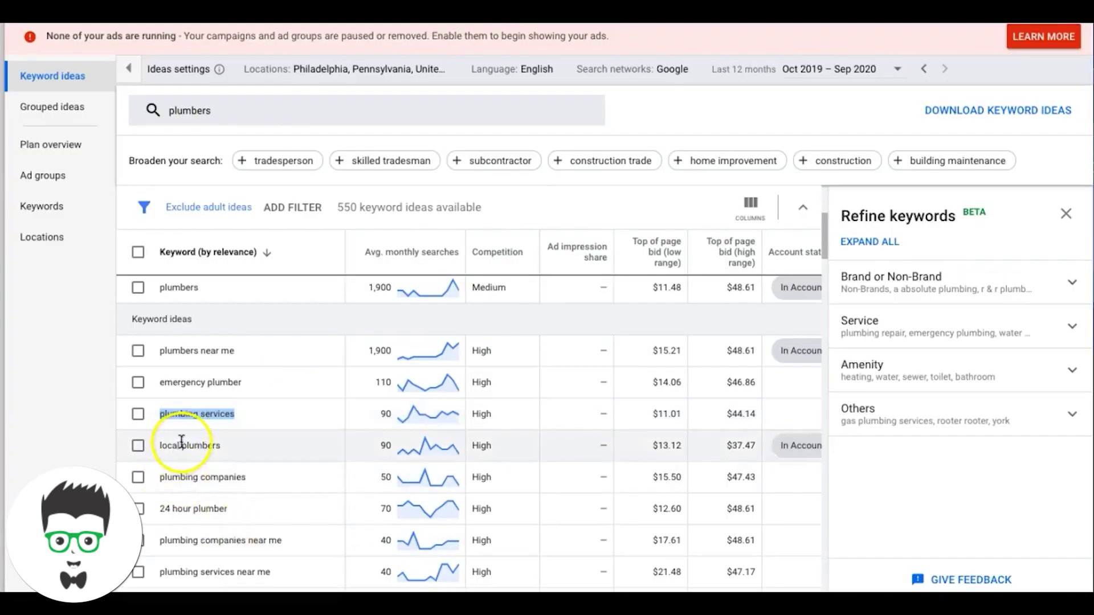
# Copy the "local plumbers" idea from Keyword Planner and append it to the Keyword Wrapper list of ad group themes
pyautogui.doubleClick(188, 445)
pyautogui.tripleClick(182, 443)
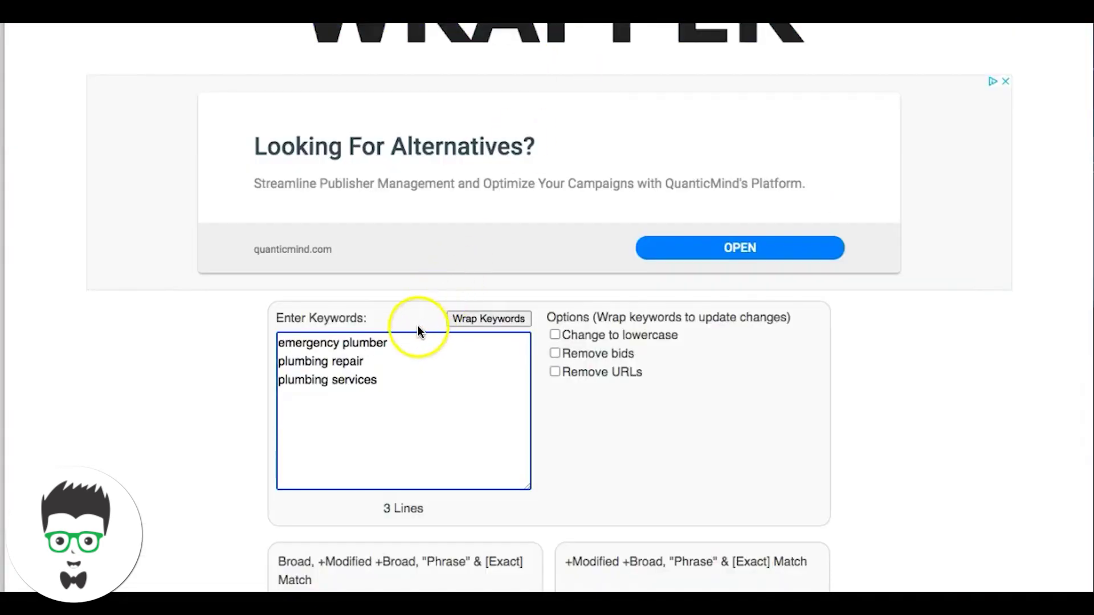
pyautogui.write('local plumbers')
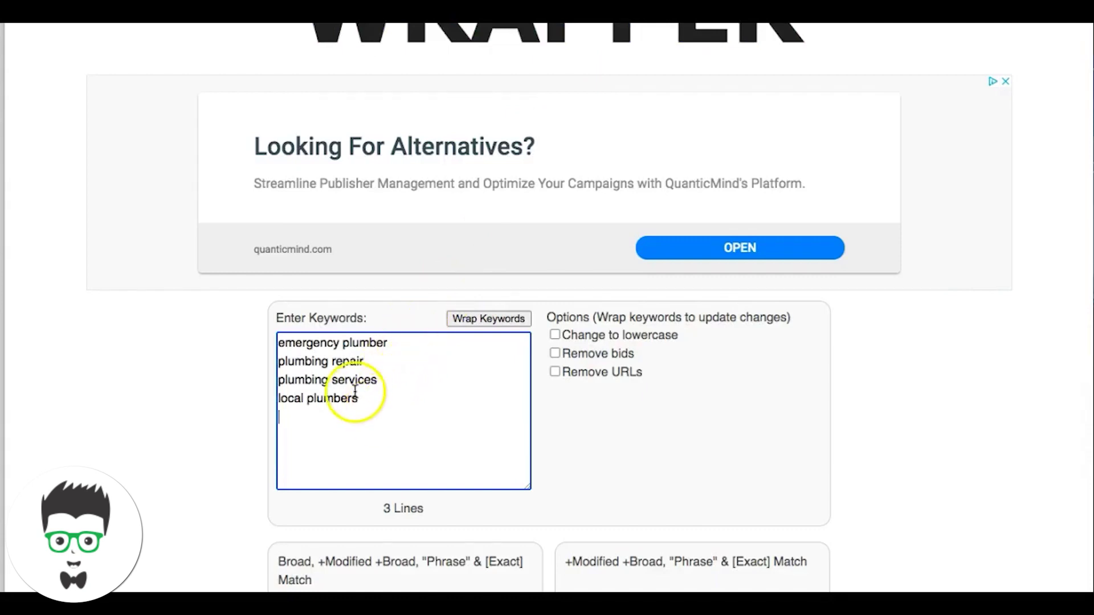
pyautogui.tripleClick(336, 342)
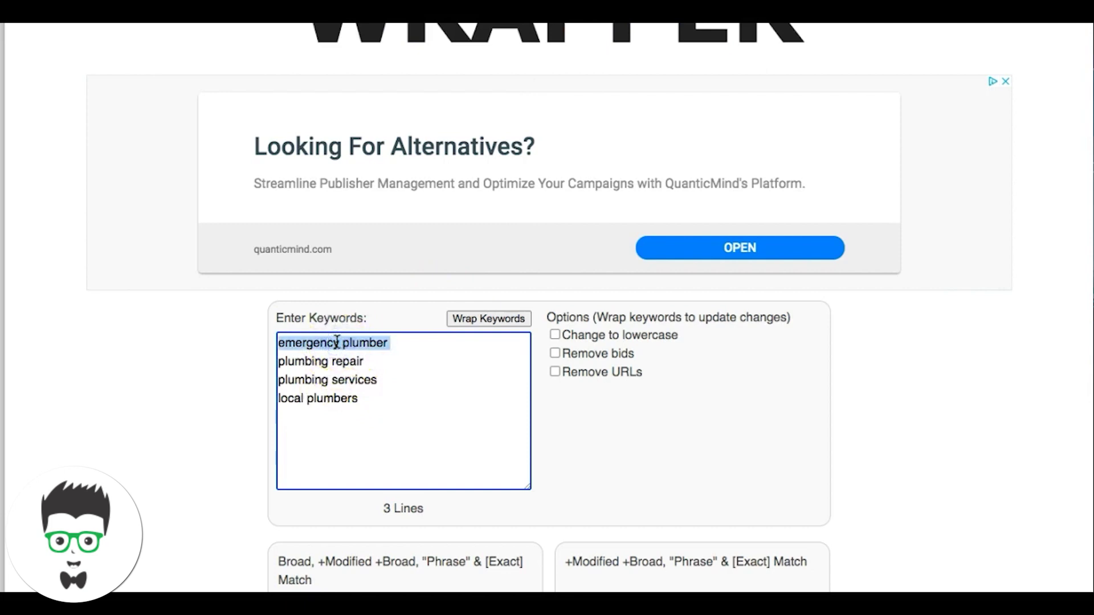
pyautogui.click(343, 361)
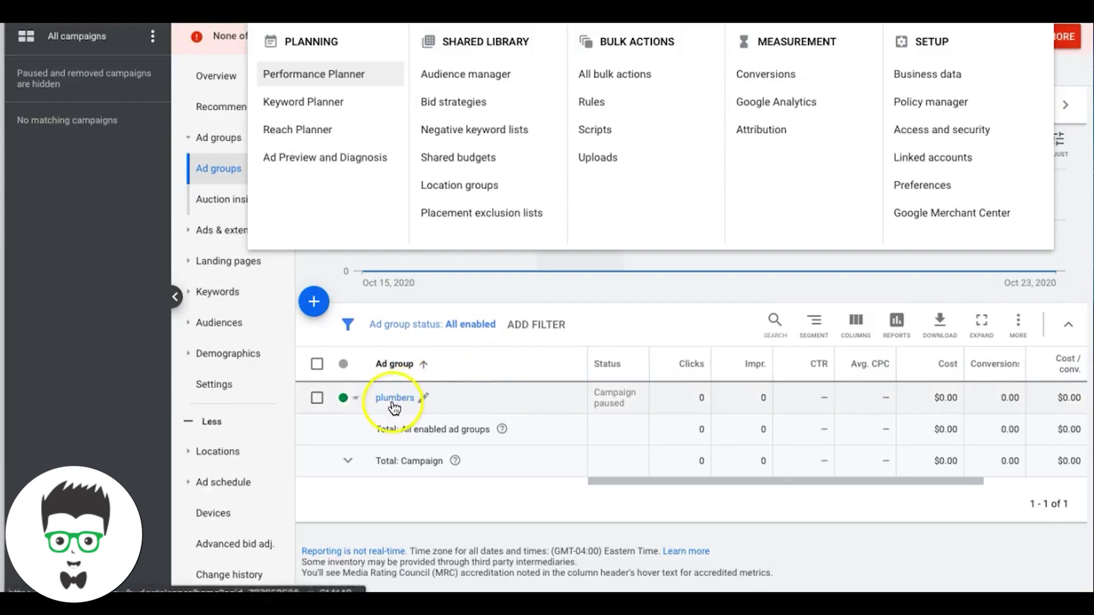
# Switch to the campaign in Google Ads, open the plumbers ad group and bring up its ads
pyautogui.click(393, 401)
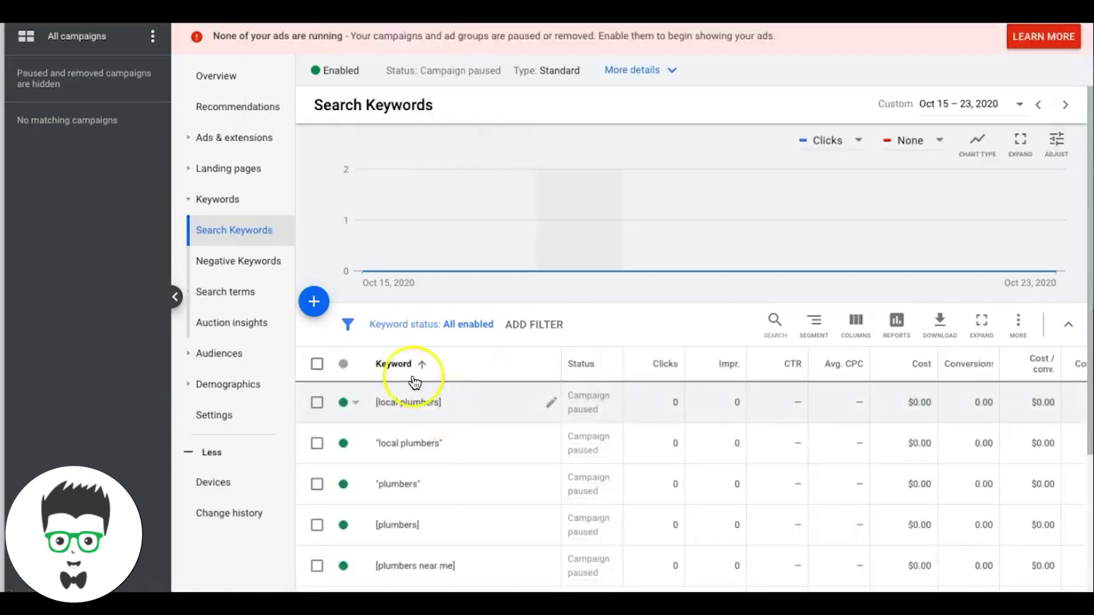
pyautogui.click(227, 147)
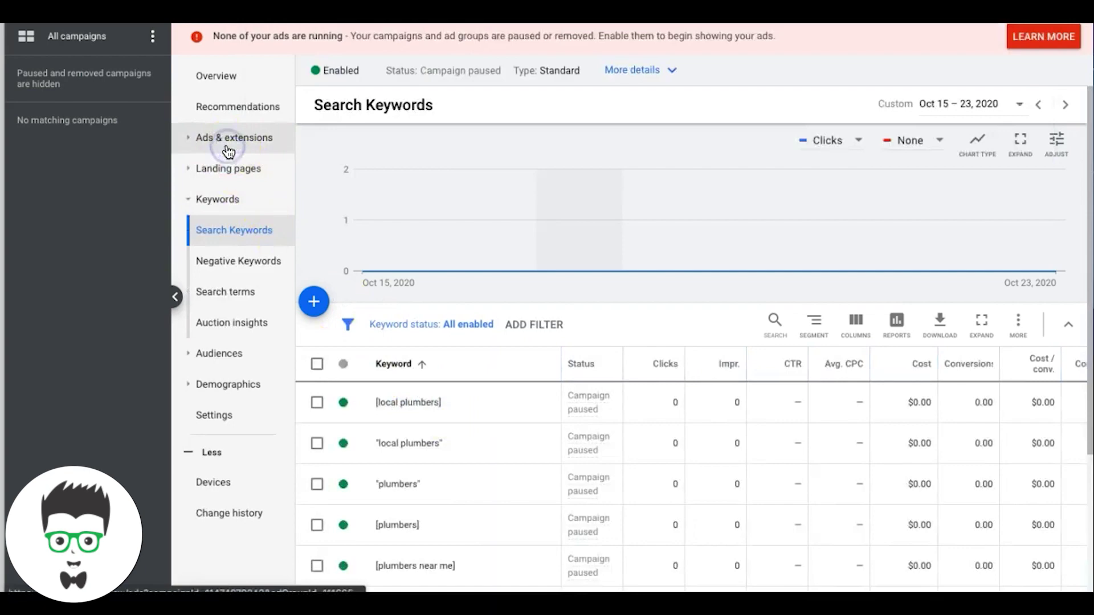
pyautogui.scroll(-2, 544, 441)
pyautogui.click(485, 402)
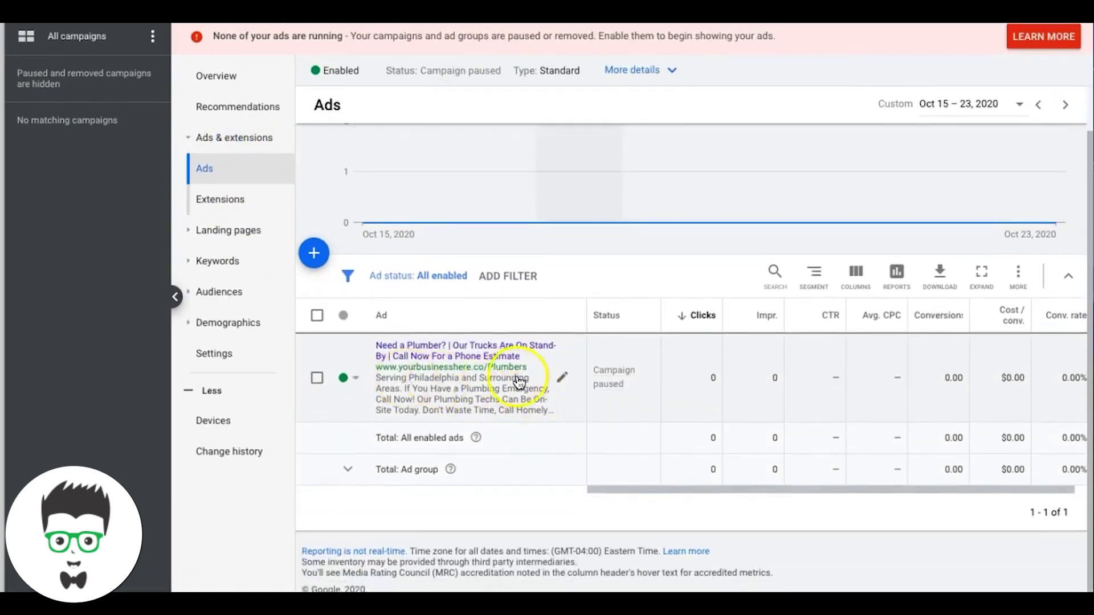
# Start a new responsive search ad in the plumbers ad group and review its explanation, headline fields and description fields
pyautogui.click(313, 253)
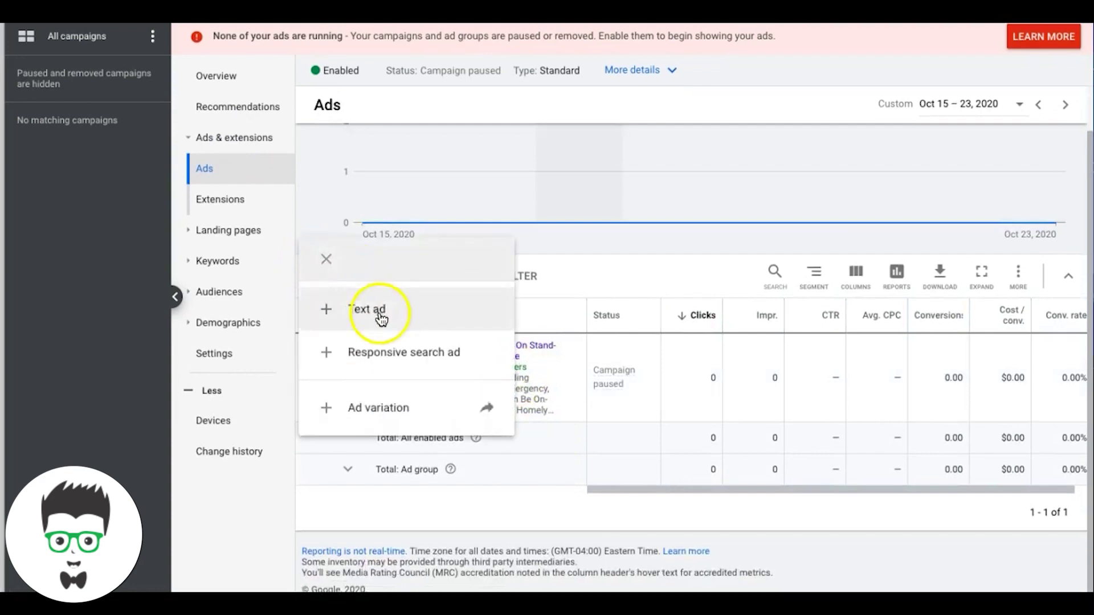
pyautogui.click(402, 353)
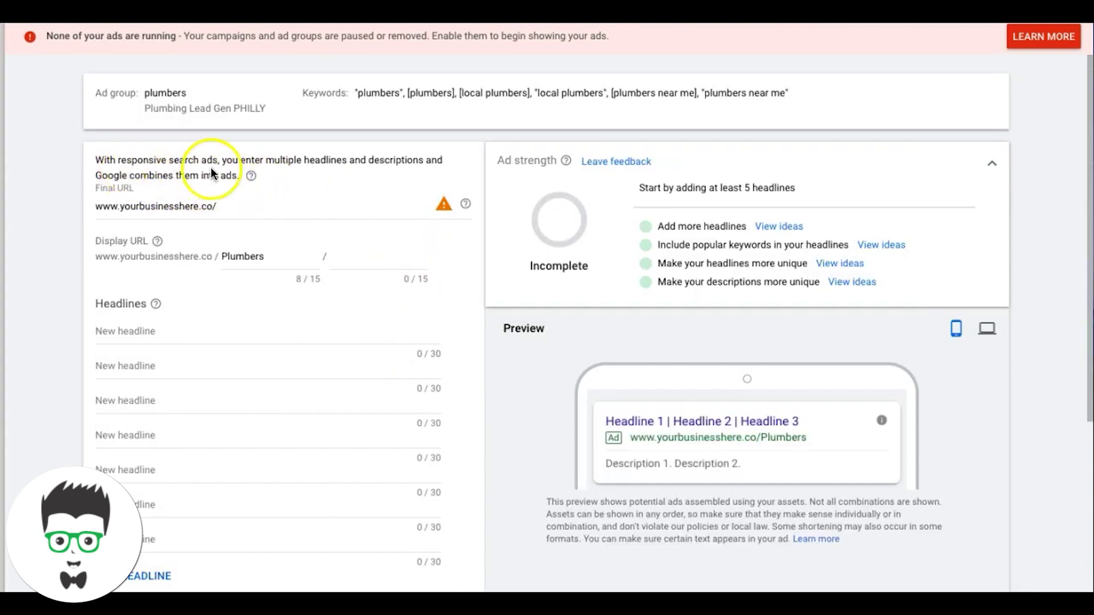
pyautogui.moveTo(251, 181)
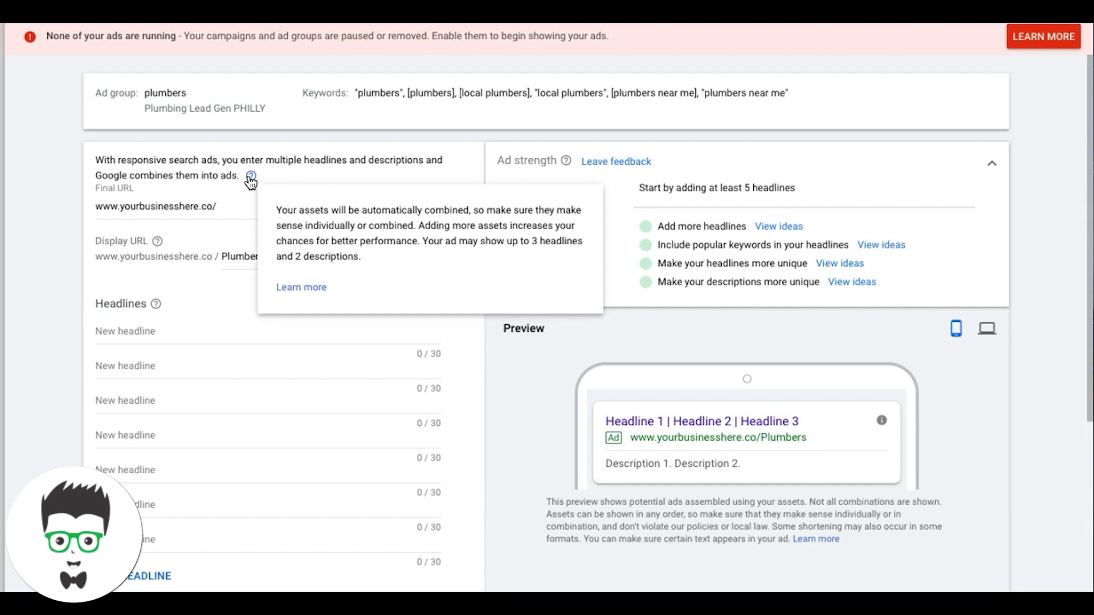
pyautogui.scroll(-3, 68, 262)
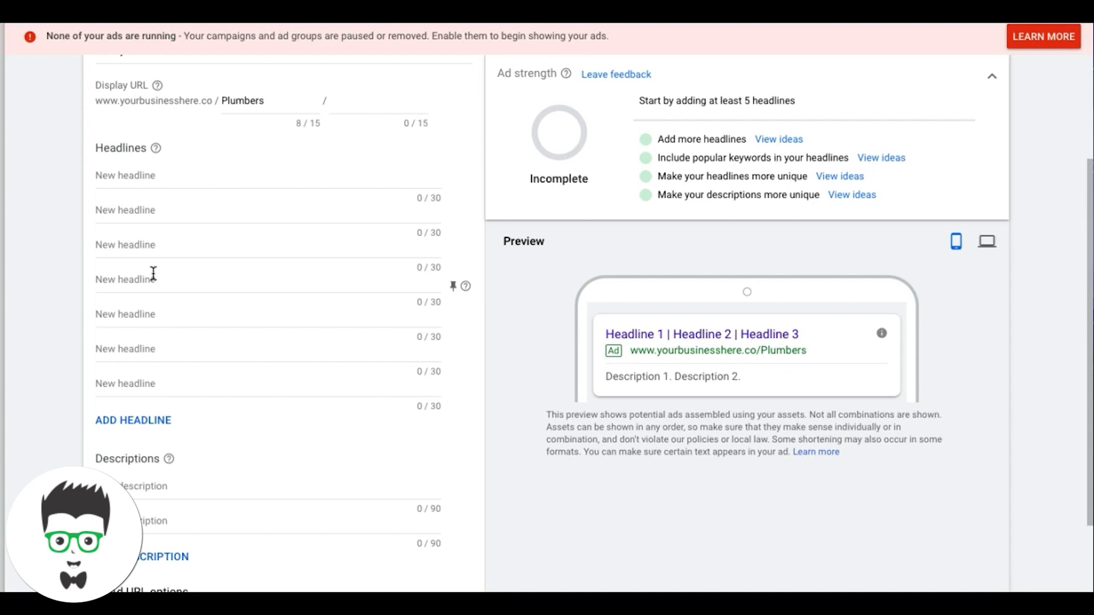
pyautogui.scroll(3, 146, 205)
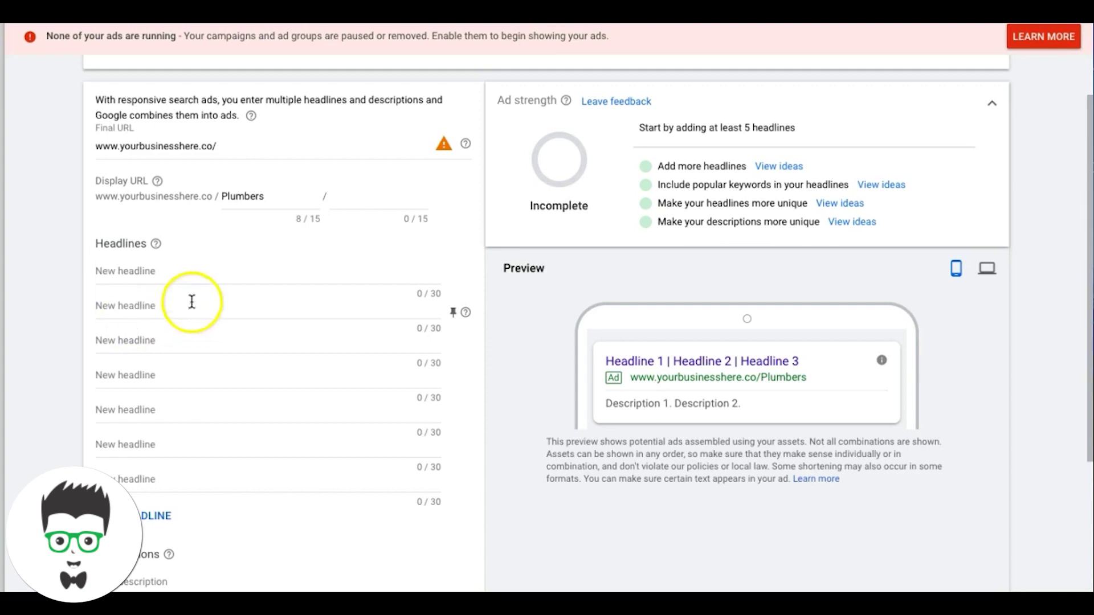
# Add headline fields to the responsive search ad up to the maximum and extend the descriptions to four fields
pyautogui.scroll(-2, 62, 427)
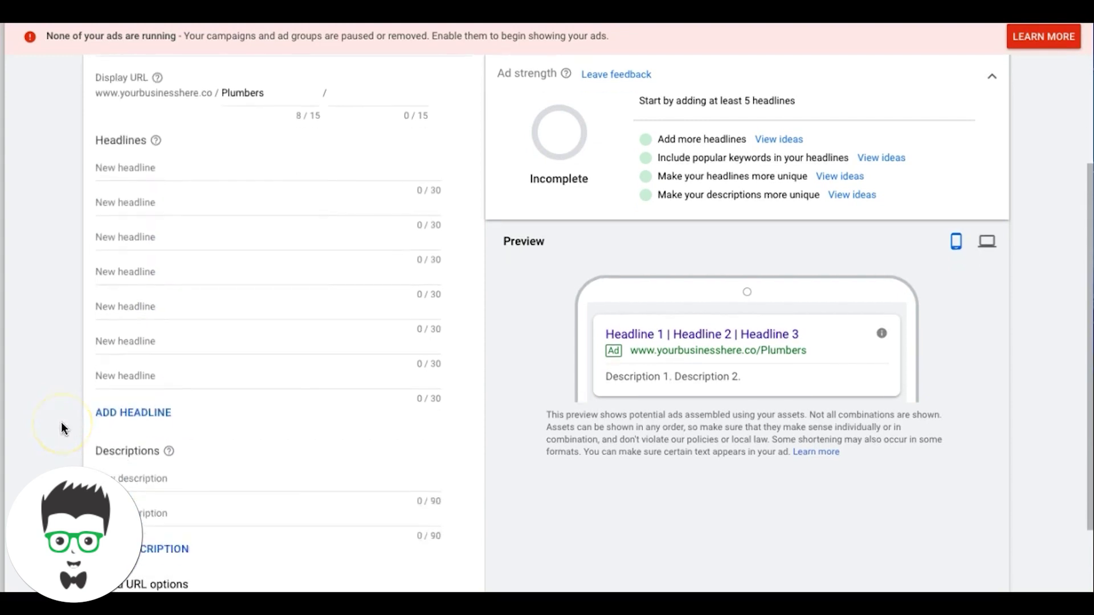
pyautogui.click(142, 414)
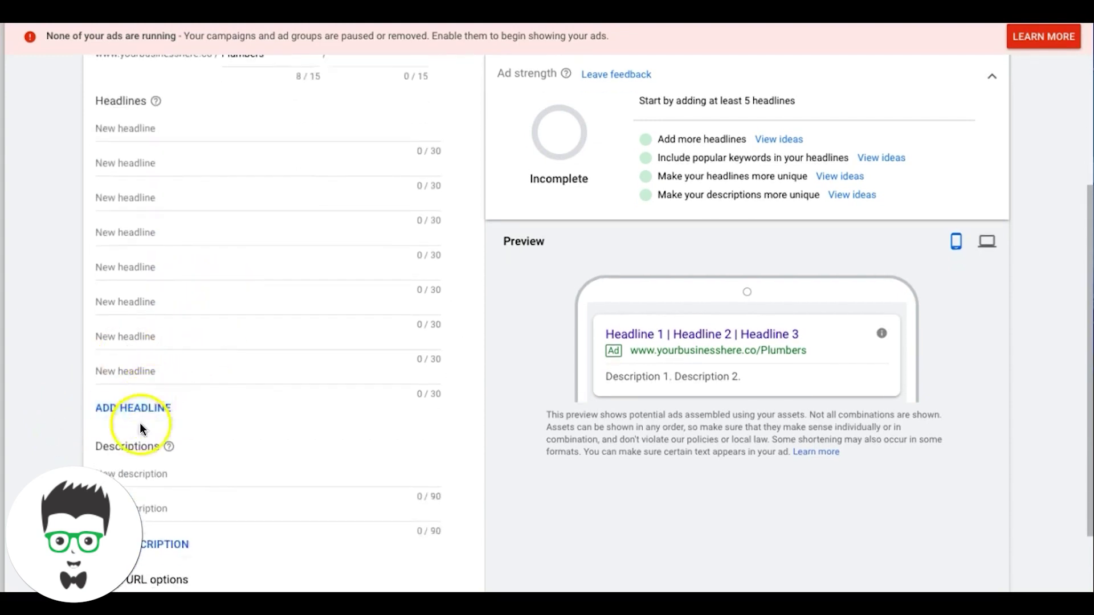
pyautogui.click(140, 413)
pyautogui.click(141, 416)
pyautogui.click(141, 415)
pyautogui.click(140, 414)
pyautogui.click(141, 415)
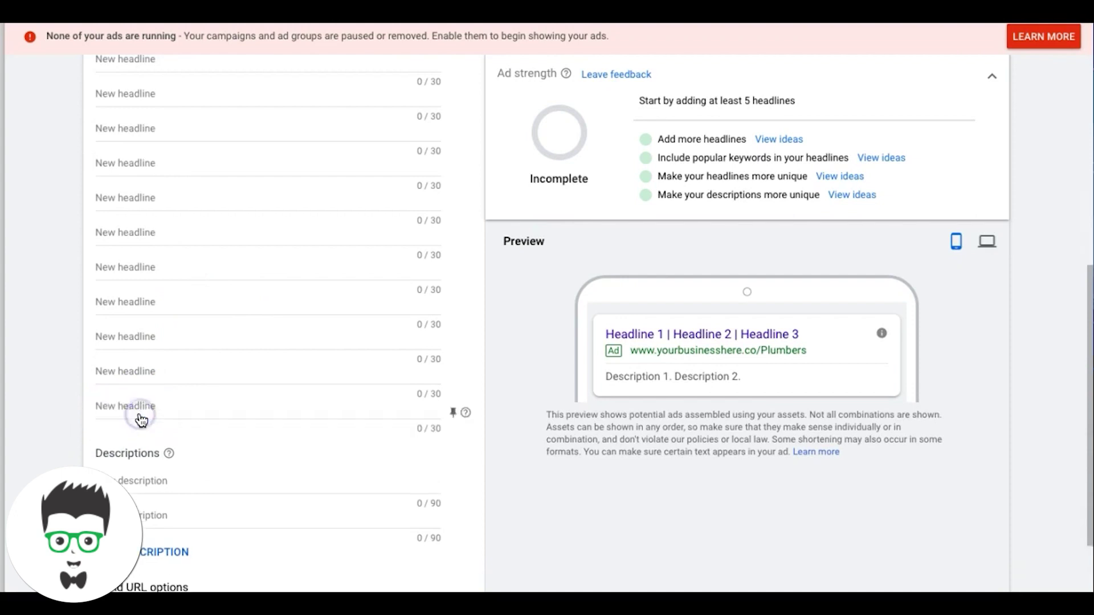
pyautogui.click(114, 551)
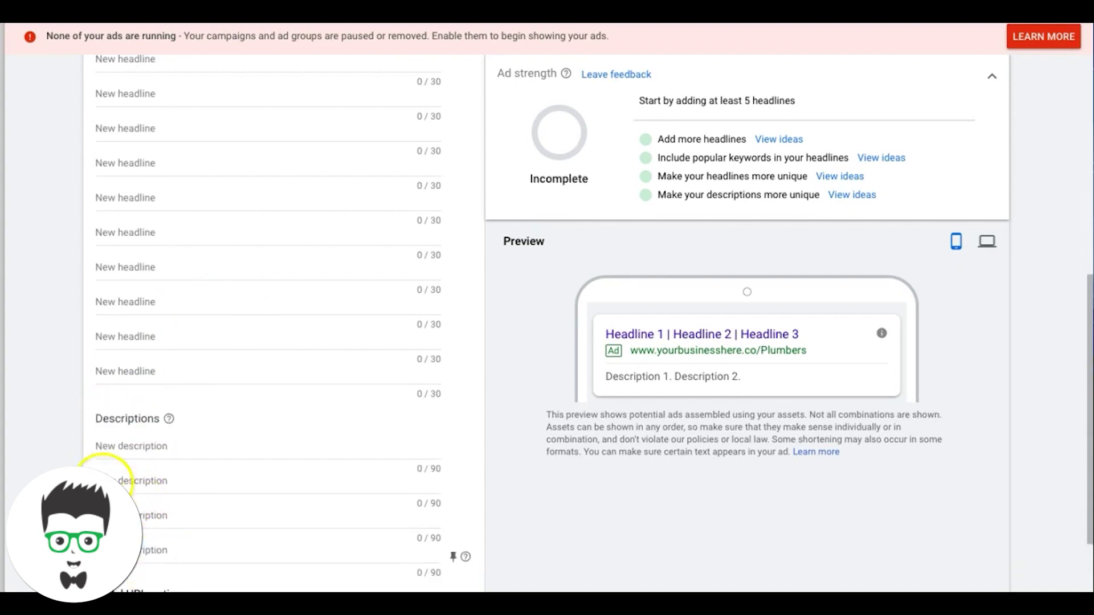
# Enter "Local Plumber" as the first headline, using the suggested idea, and "We Serve Philadelphia" as the second
pyautogui.scroll(-2, 90, 391)
pyautogui.scroll(5, 296, 382)
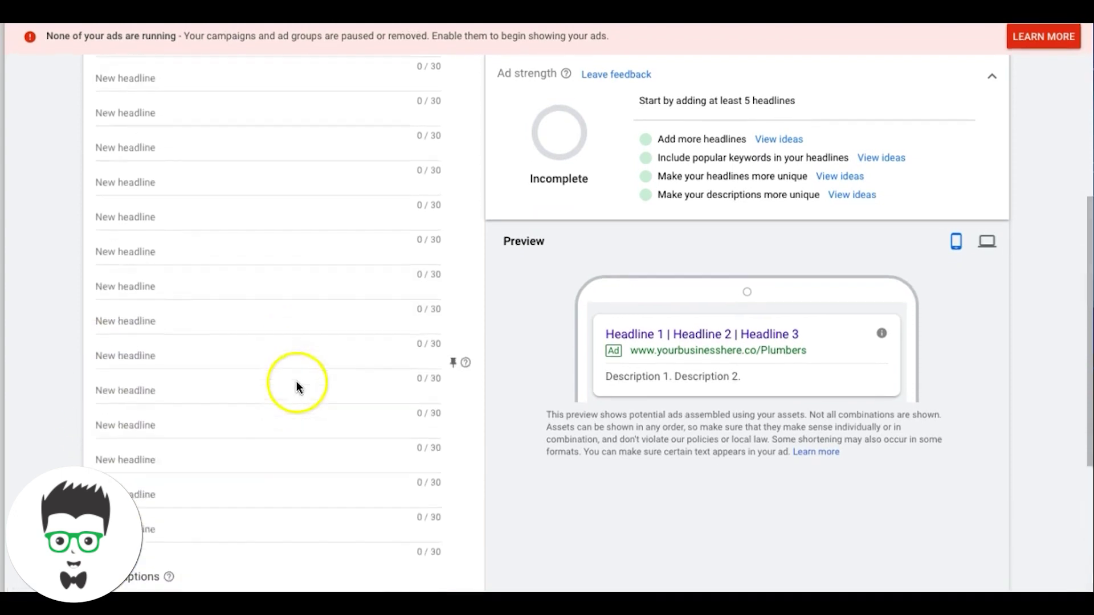
pyautogui.scroll(2, 150, 464)
pyautogui.scroll(1, 149, 466)
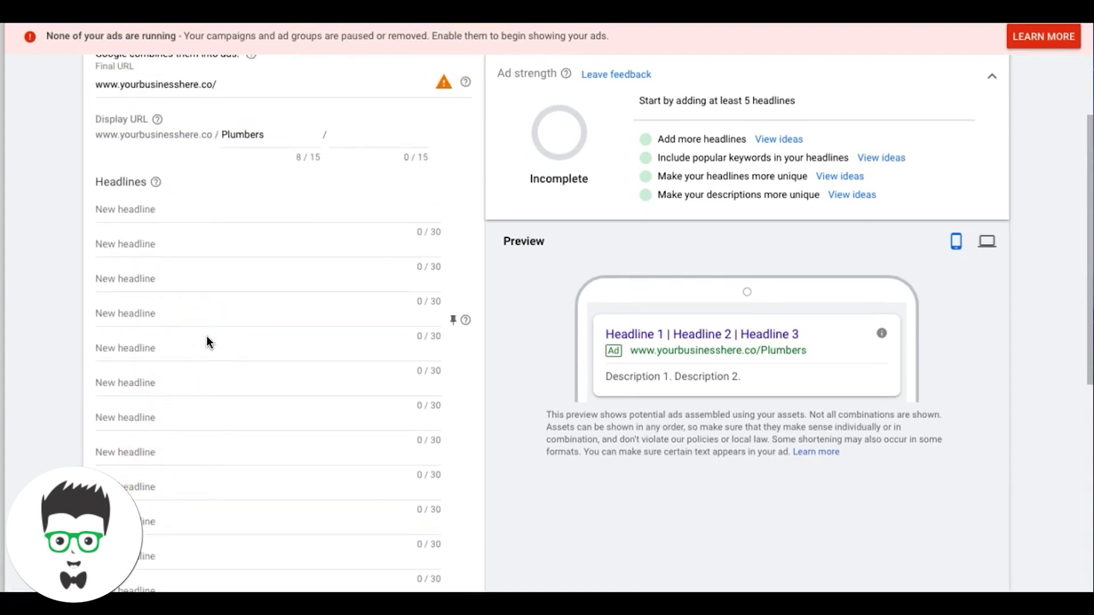
pyautogui.scroll(2, 276, 249)
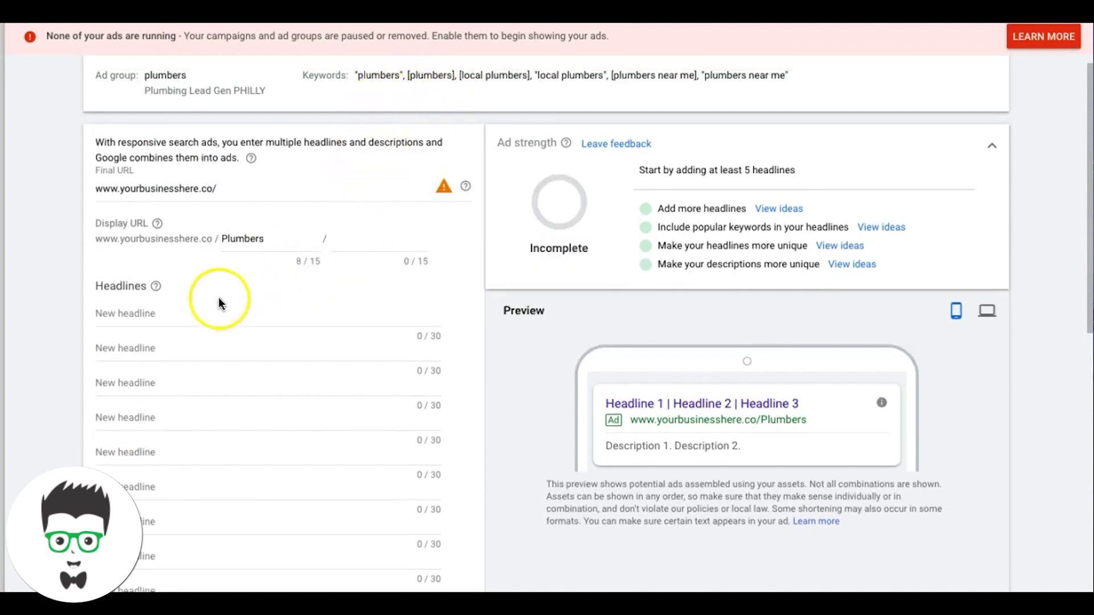
pyautogui.click(141, 312)
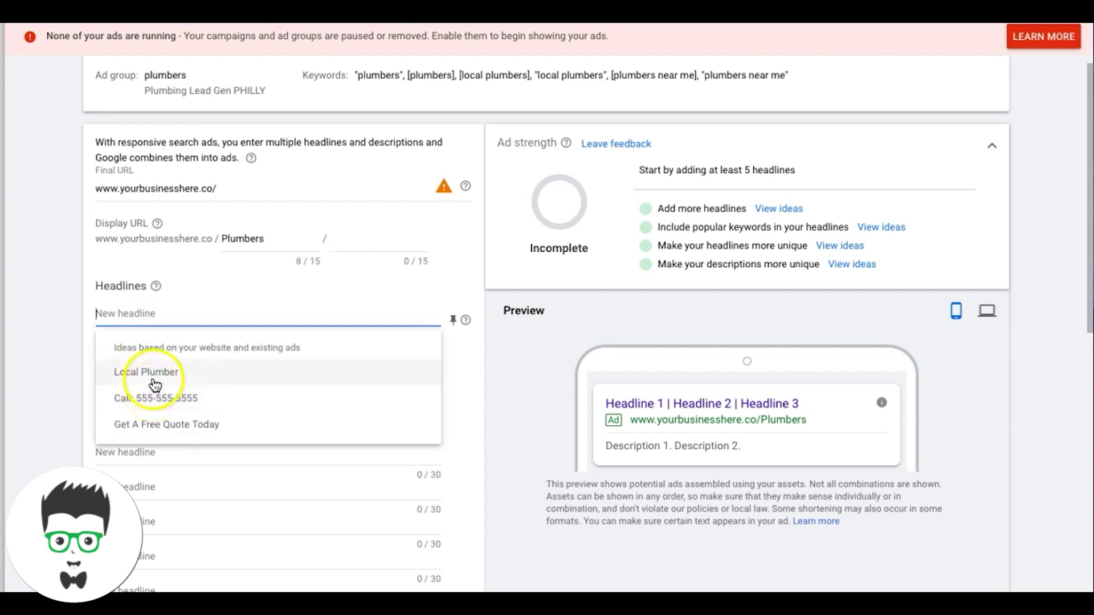
pyautogui.click(151, 373)
pyautogui.click(126, 349)
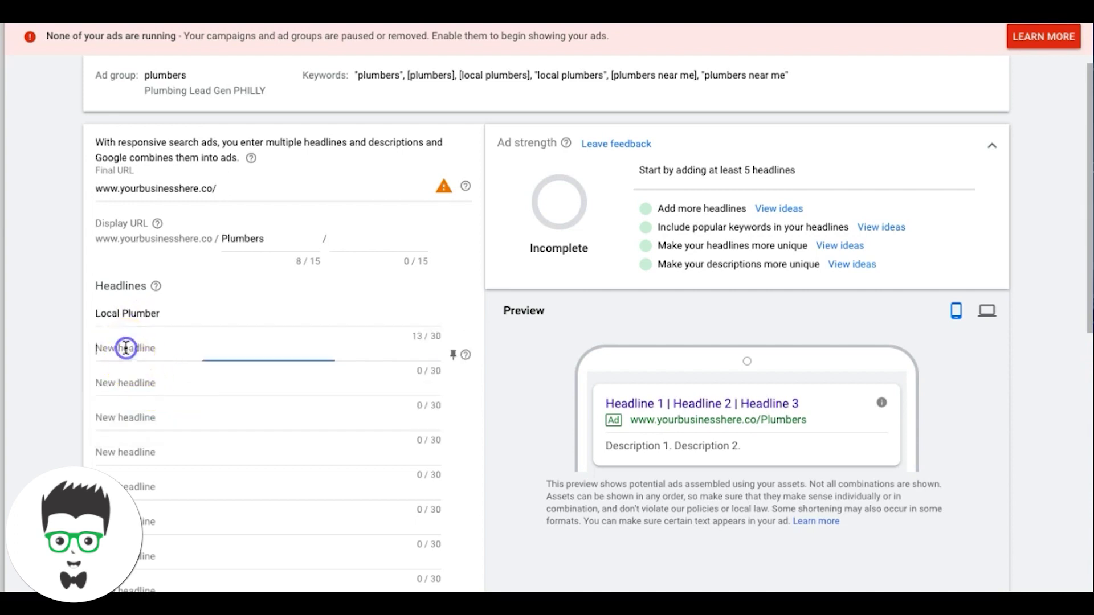
pyautogui.write('W')
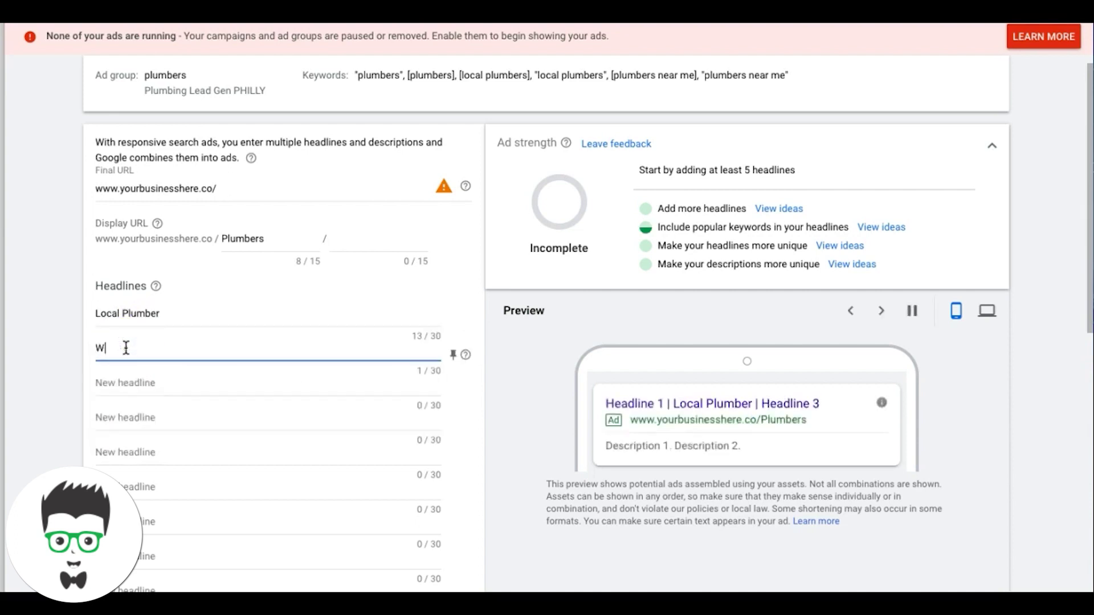
pyautogui.write('e Serve Philadelphia')
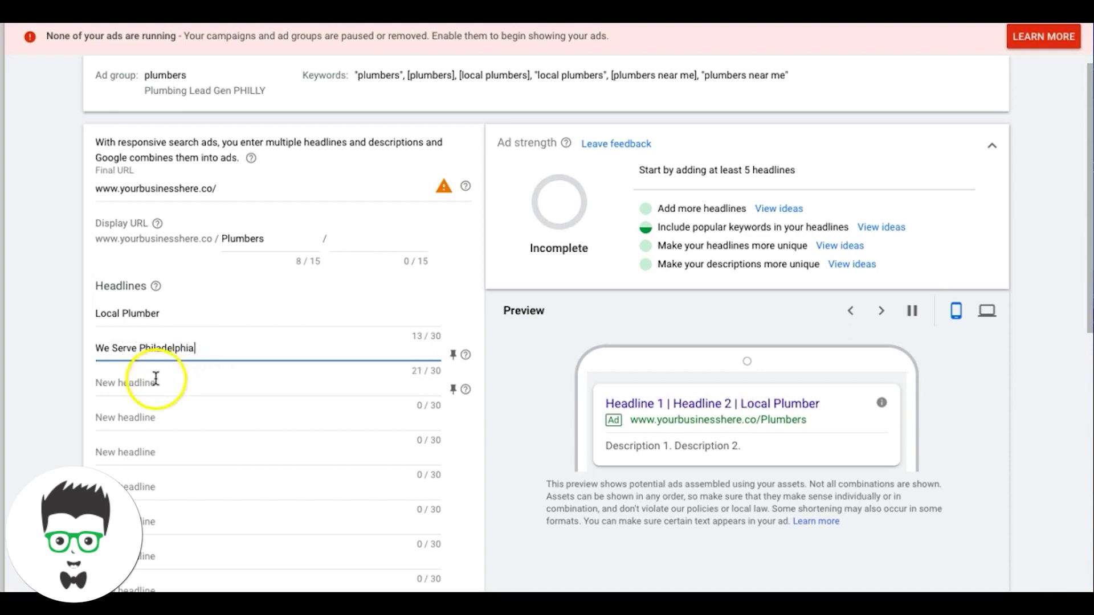
# Use the suggested "Get A Free Quote Today" as the third headline and enter "Free Phone Estimate" as the fourth
pyautogui.click(152, 380)
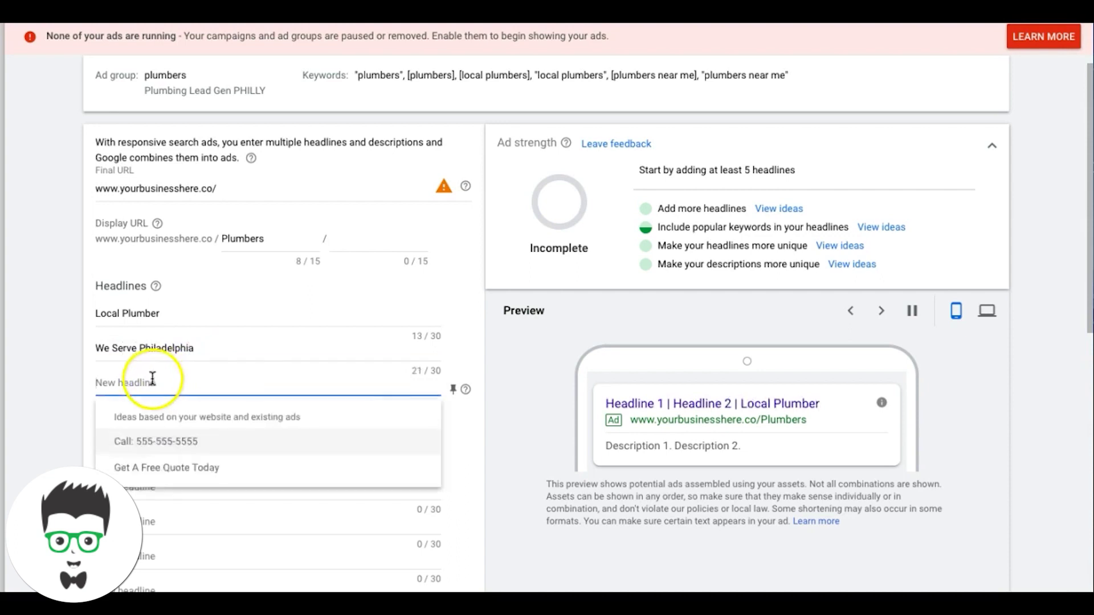
pyautogui.click(169, 474)
pyautogui.click(145, 416)
pyautogui.click(137, 417)
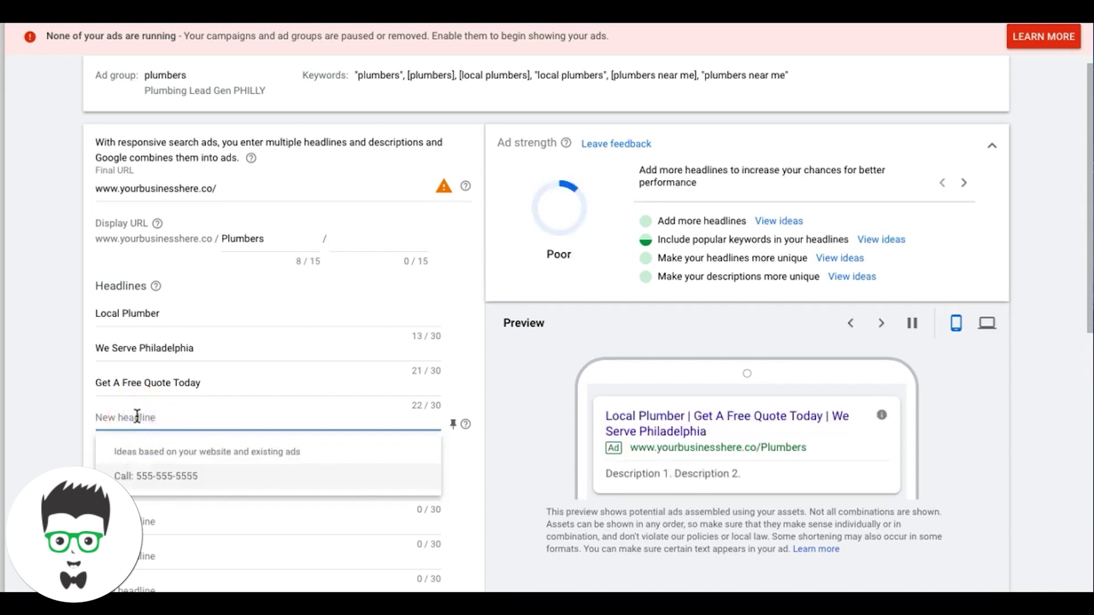
pyautogui.write('Free')
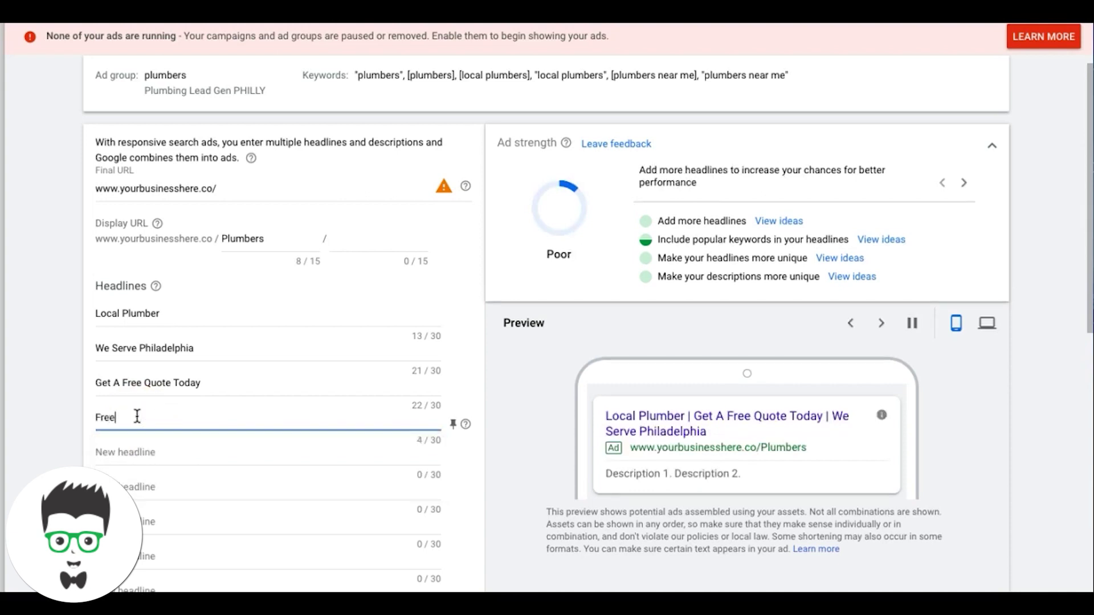
pyautogui.write(' Phone Estimate')
# Enter "Same Day Plumbing Services" as the fifth headline, correcting the spelling of "Plumbing"
pyautogui.click(148, 450)
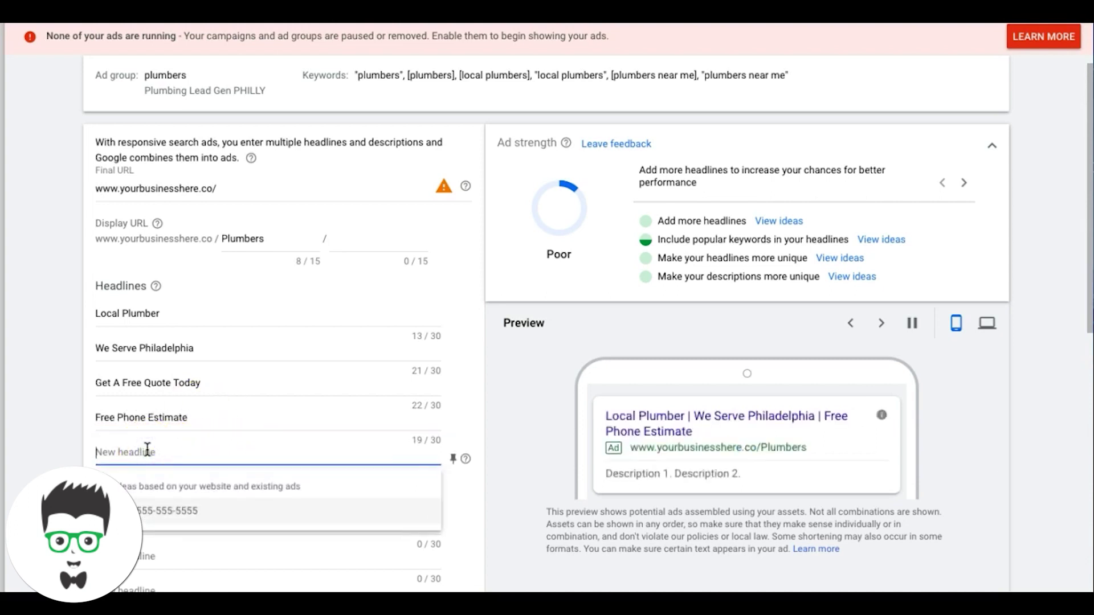
pyautogui.write('Same Day Plumbing Services')
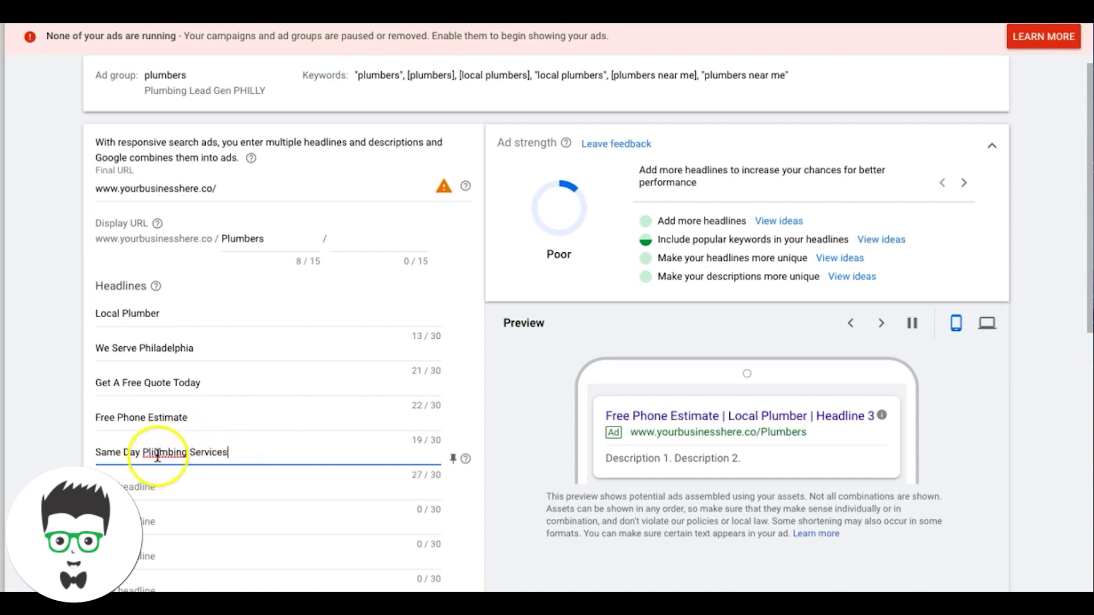
pyautogui.rightClick(159, 452)
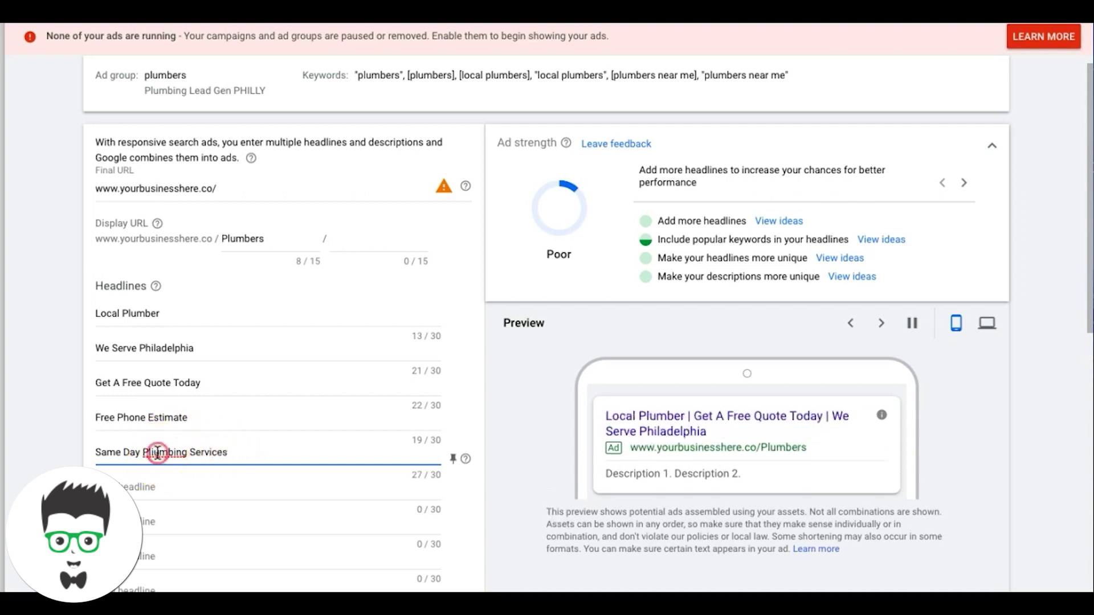
pyautogui.click(198, 355)
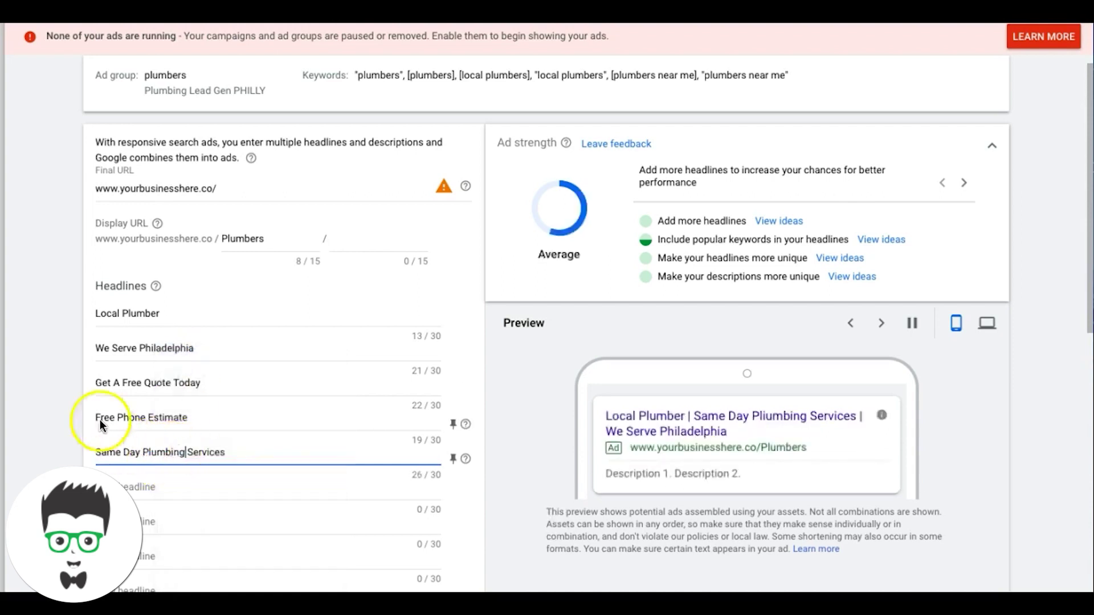
# Add "We Cam Fix Any leak" as the sixth headline and "Trucks Are on standby" as the seventh
pyautogui.scroll(-3, 76, 393)
pyautogui.click(114, 282)
pyautogui.write('We Cam ')
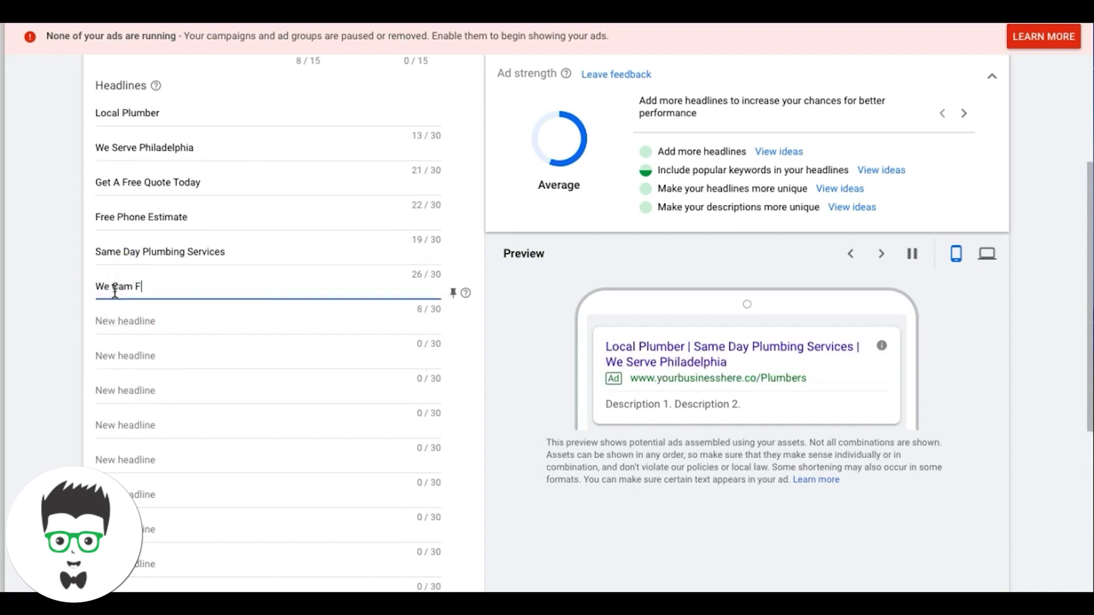
pyautogui.write('Fix Any leak')
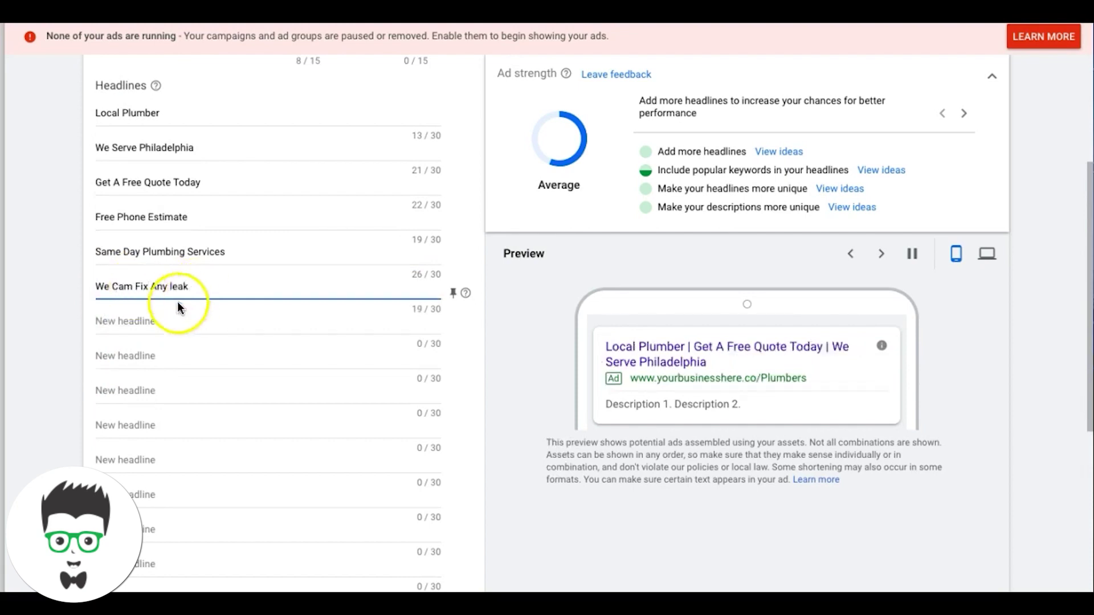
pyautogui.click(147, 317)
pyautogui.write('Trucks Are')
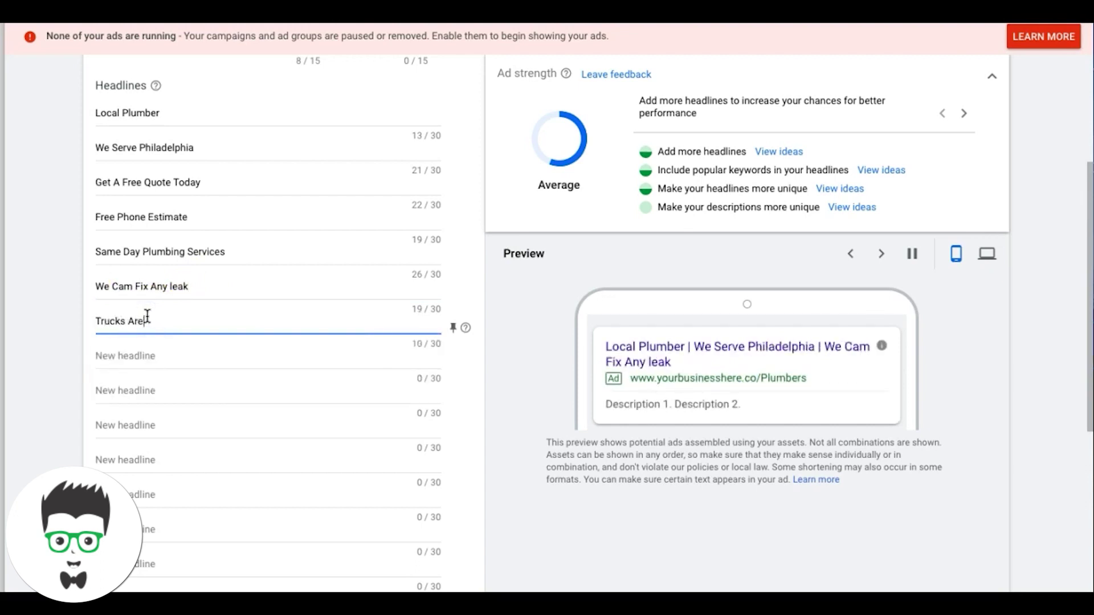
pyautogui.write(' on standby')
# Review the existing headlines against the ad group's keywords and add "Located in Philadelphia?" as the eighth headline
pyautogui.scroll(-2, 196, 352)
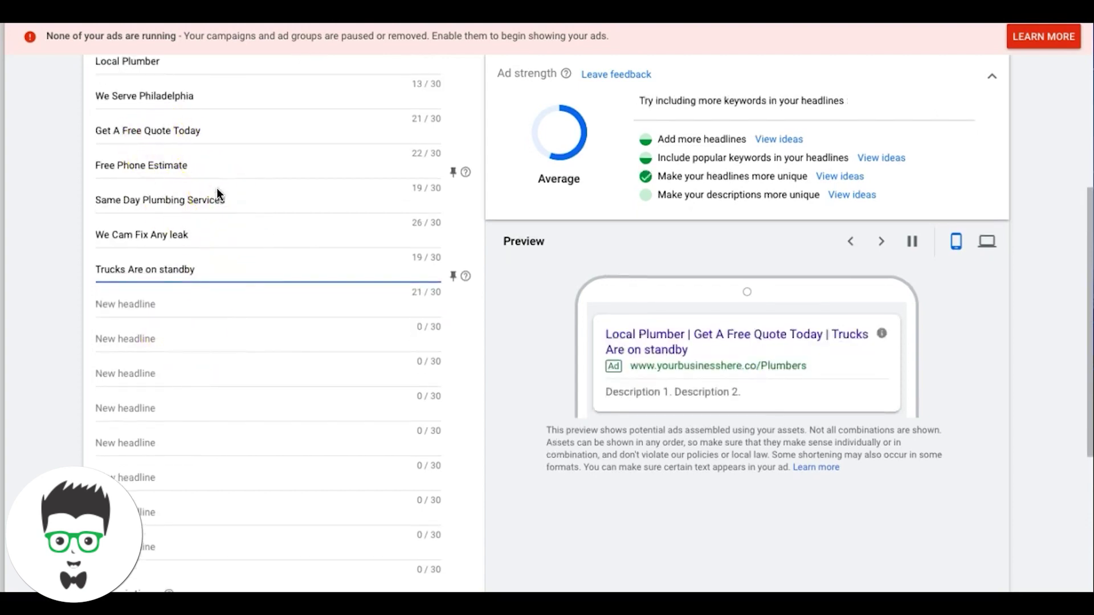
pyautogui.scroll(2, 211, 244)
pyautogui.scroll(-3, 213, 251)
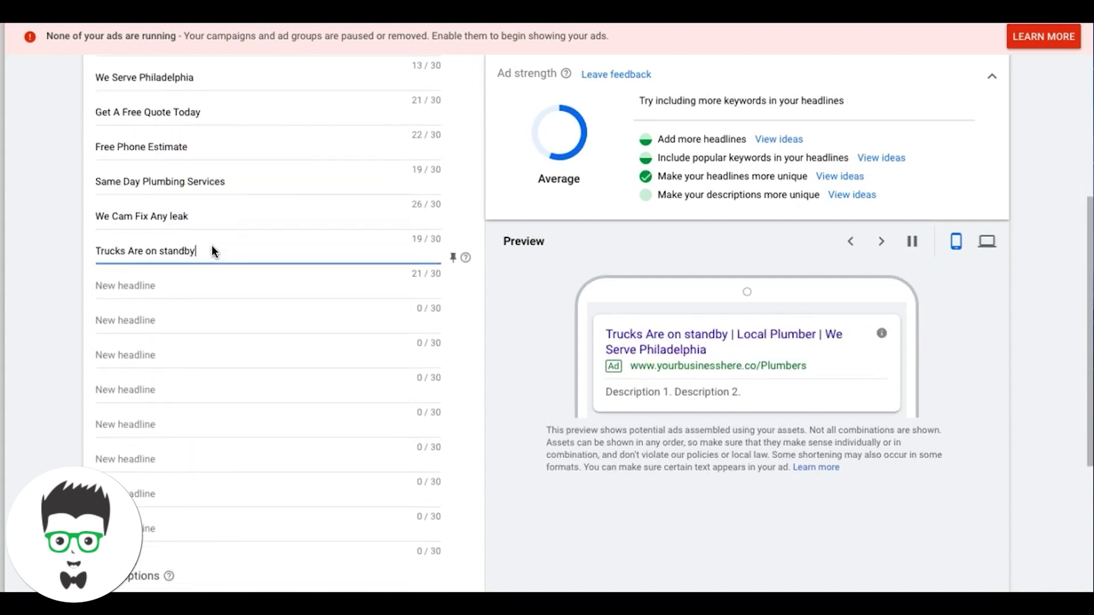
pyautogui.click(199, 292)
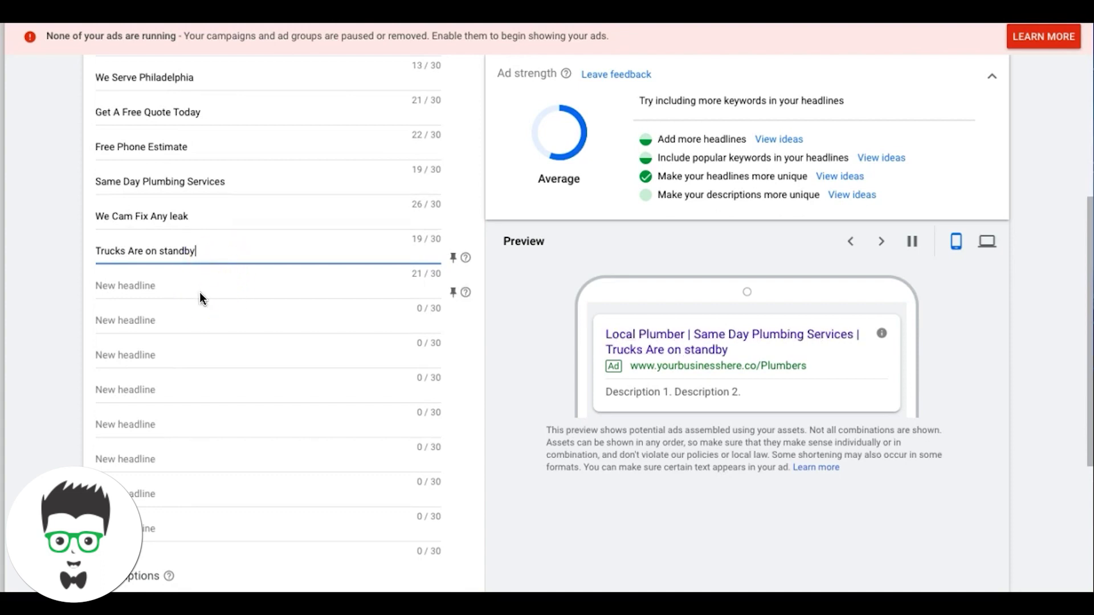
pyautogui.scroll(3, 200, 291)
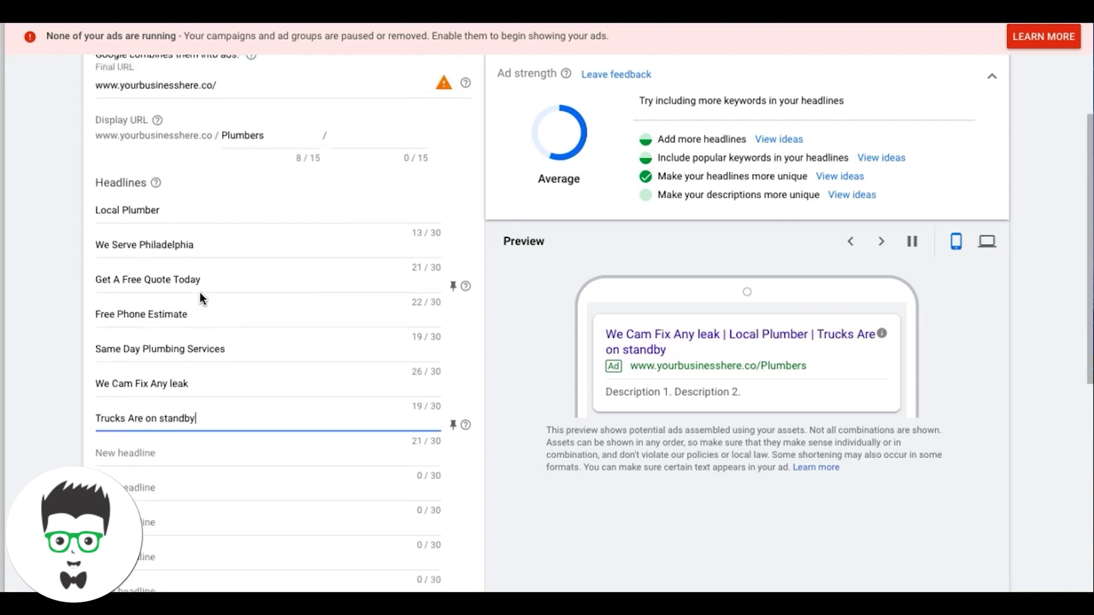
pyautogui.scroll(-1, 200, 292)
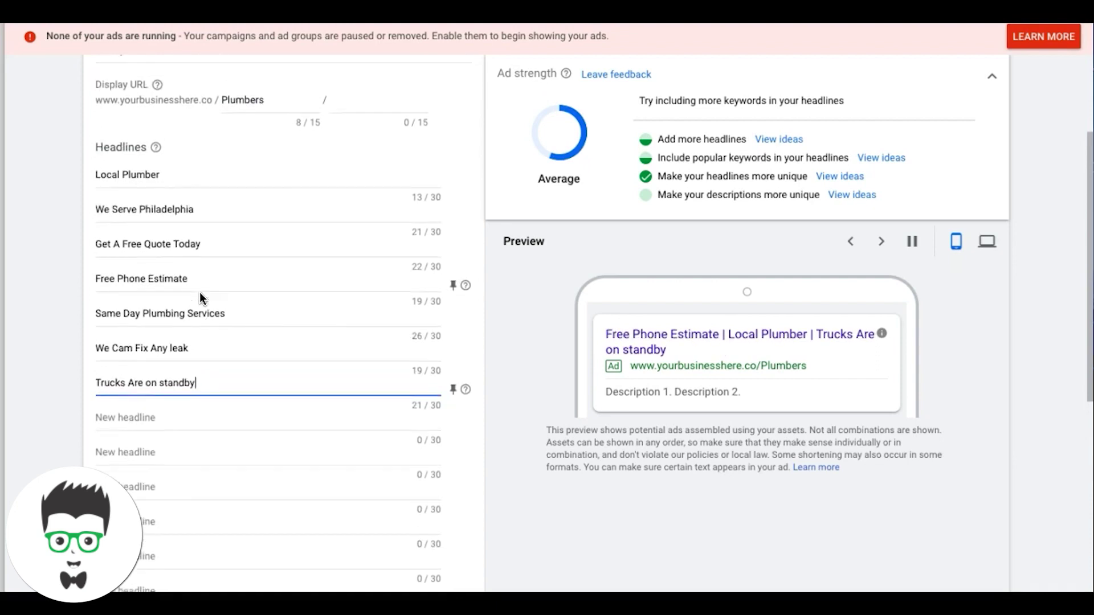
pyautogui.scroll(3, 200, 292)
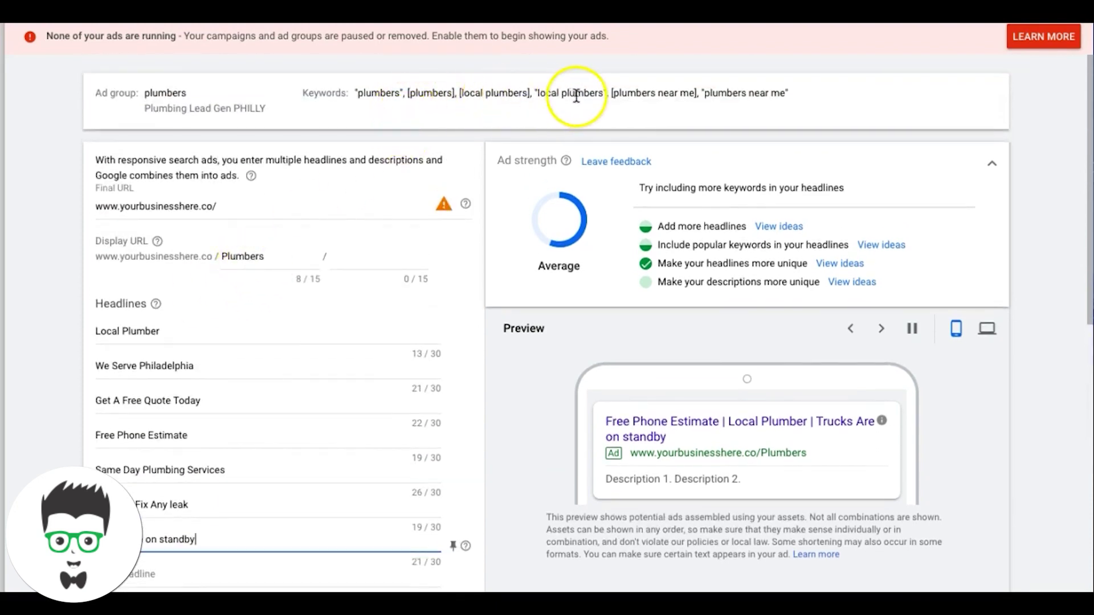
pyautogui.scroll(-4, 302, 300)
pyautogui.click(132, 324)
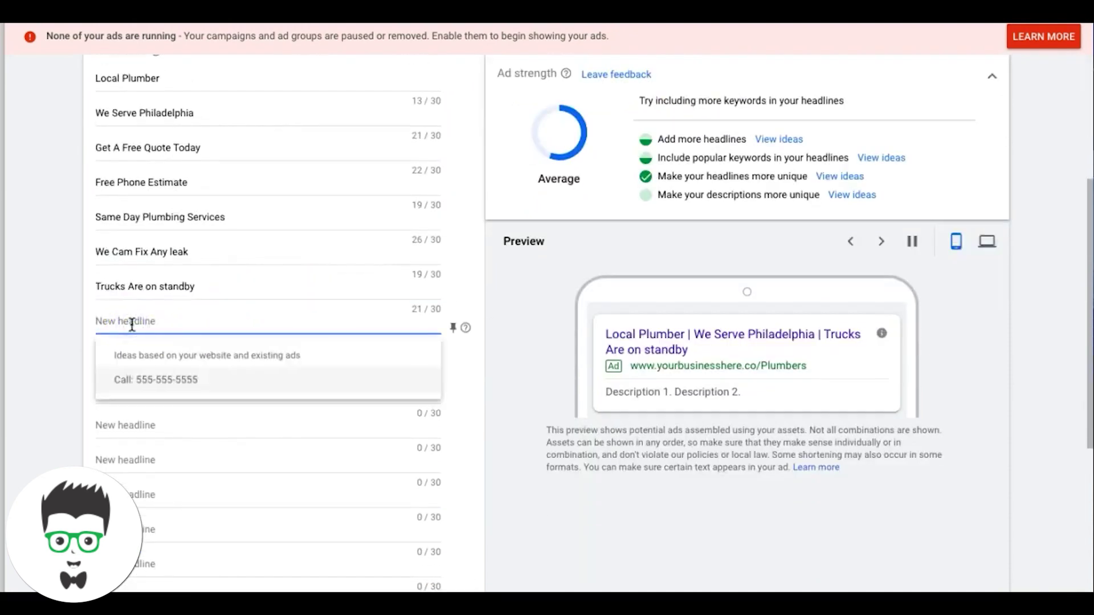
pyautogui.write('Locat')
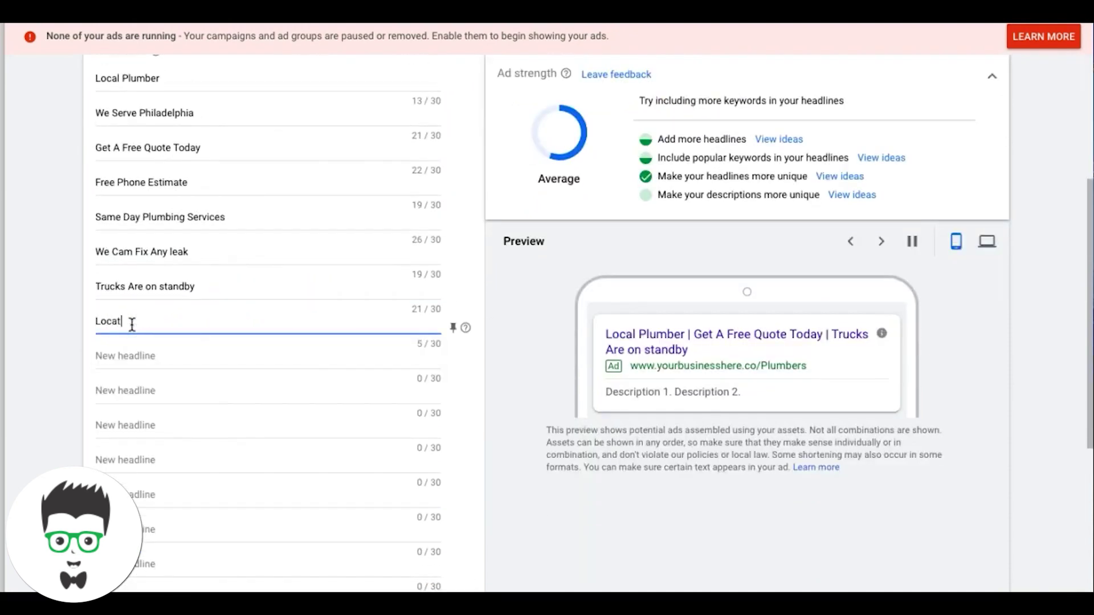
pyautogui.write('ed In Philadelphia?')
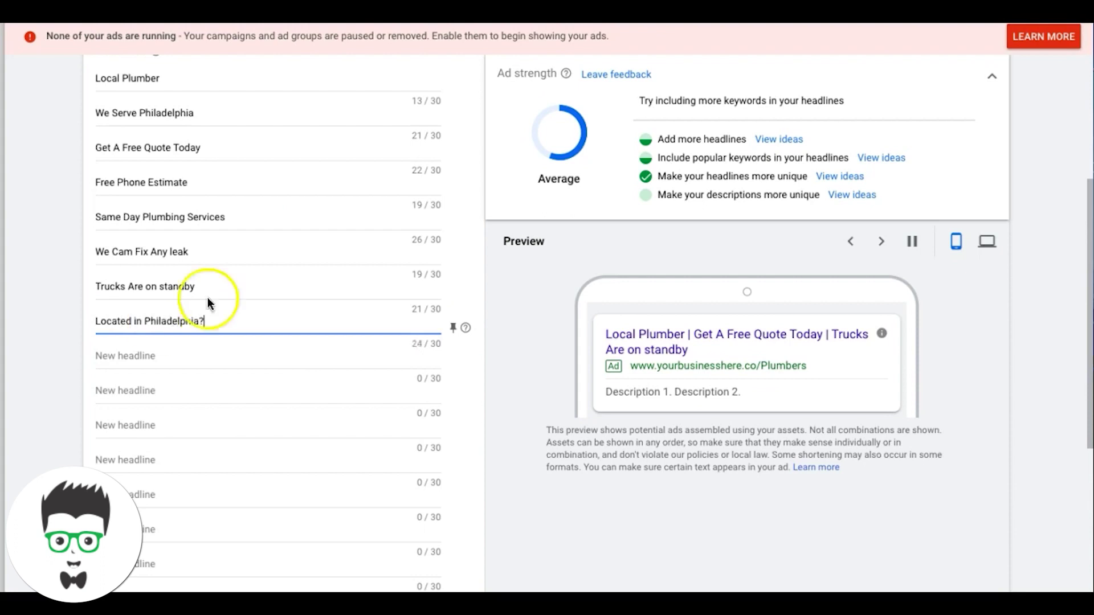
# Enter "call now for plumbing help" as the first description and "our plumbers are certified licensed and insured" as the second
pyautogui.click(159, 353)
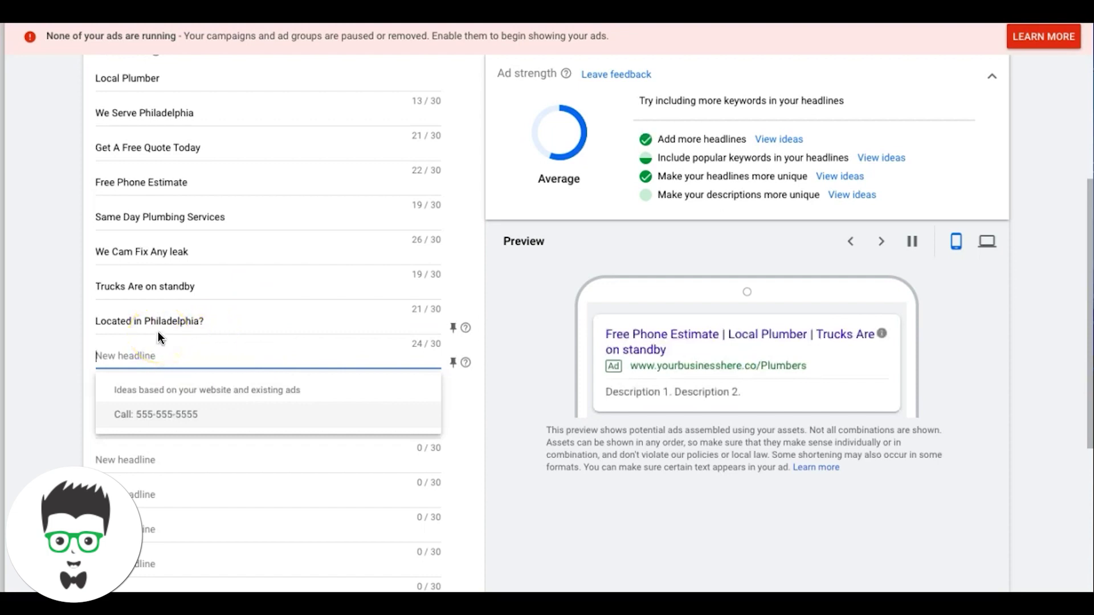
pyautogui.scroll(-1, 158, 336)
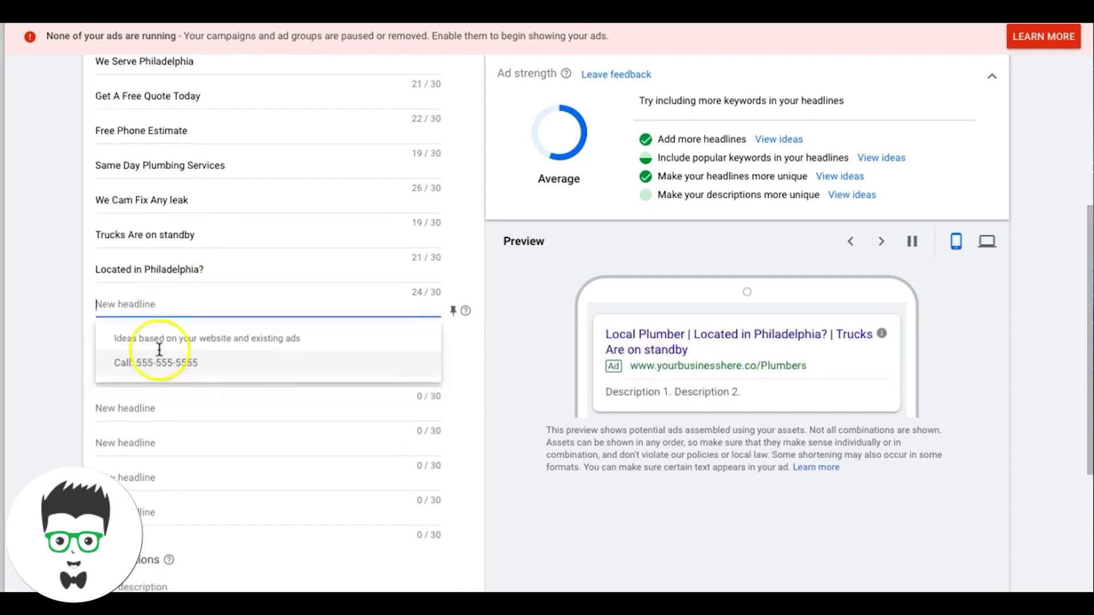
pyautogui.scroll(-3, 56, 355)
pyautogui.click(56, 356)
pyautogui.scroll(-1, 136, 345)
pyautogui.click(132, 359)
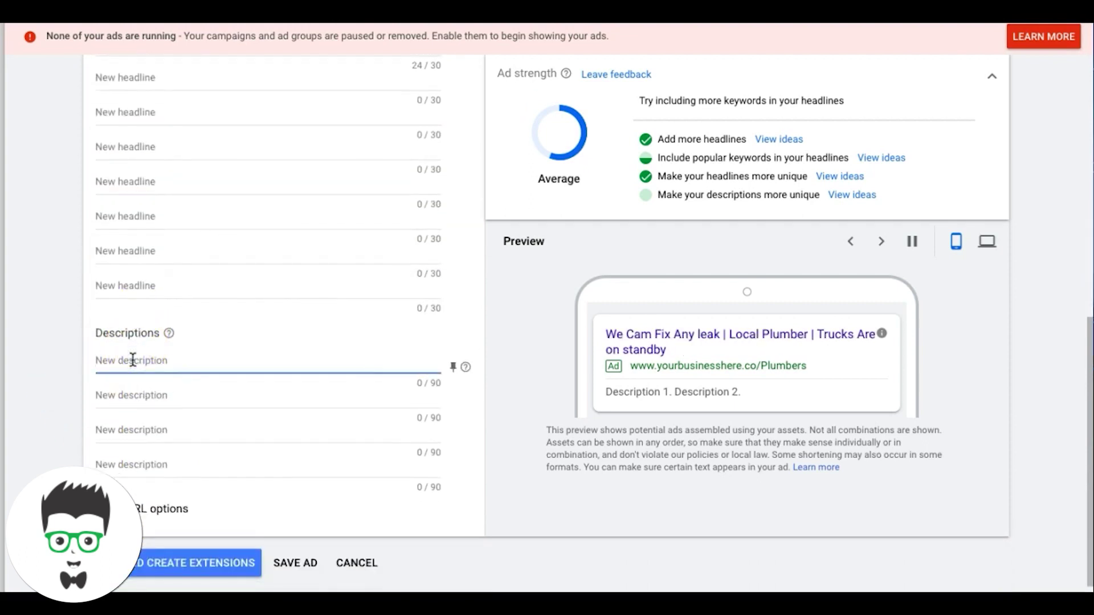
pyautogui.write('call now for plumbing help')
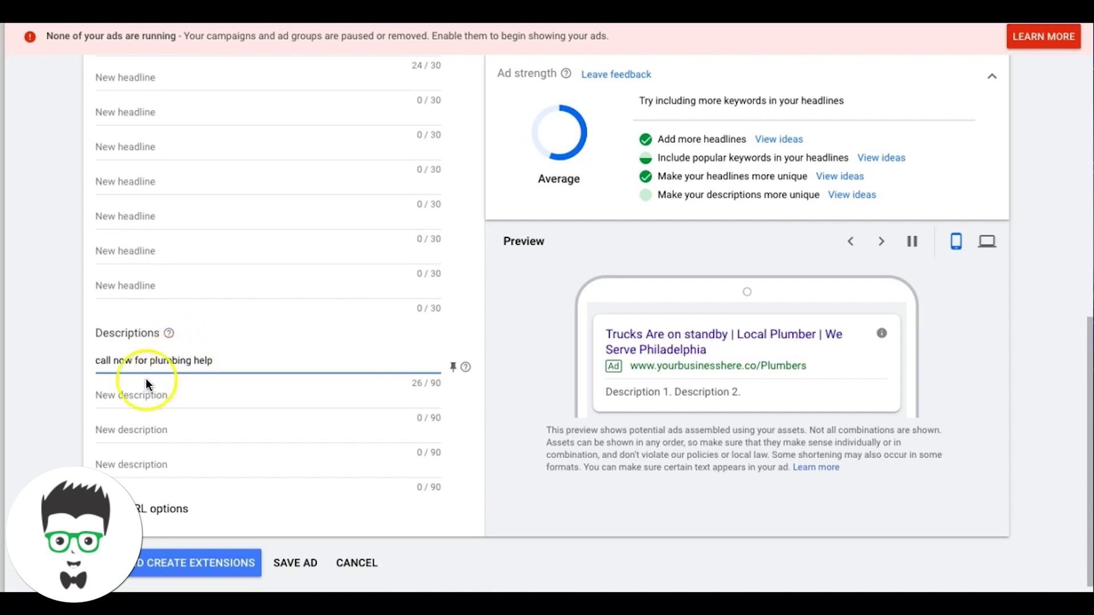
pyautogui.click(127, 393)
pyautogui.write('our plumbers are cert')
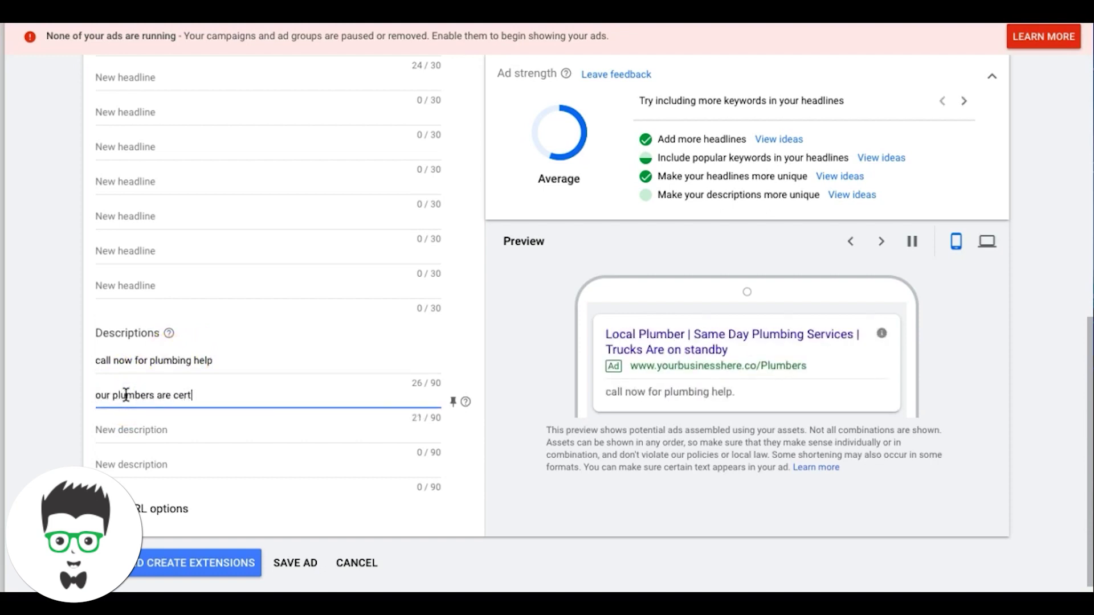
pyautogui.write('ified licensed and insured')
# Enter "we can fix any plumbing issue" as the third description
pyautogui.click(107, 430)
pyautogui.write('we can fix any plumbing issue')
pyautogui.click(166, 434)
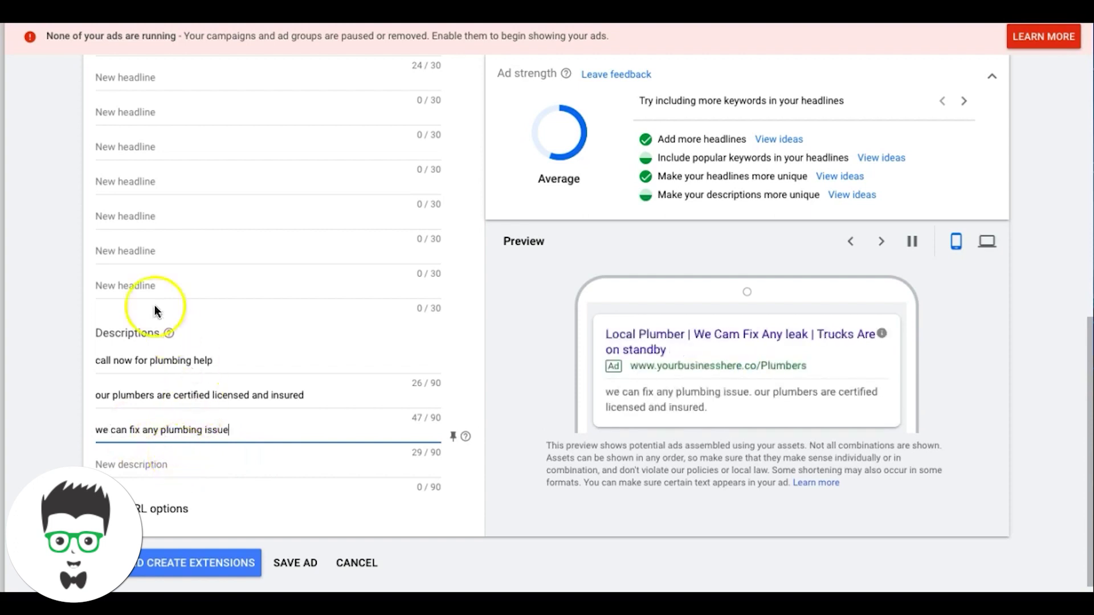
pyautogui.scroll(4, 146, 255)
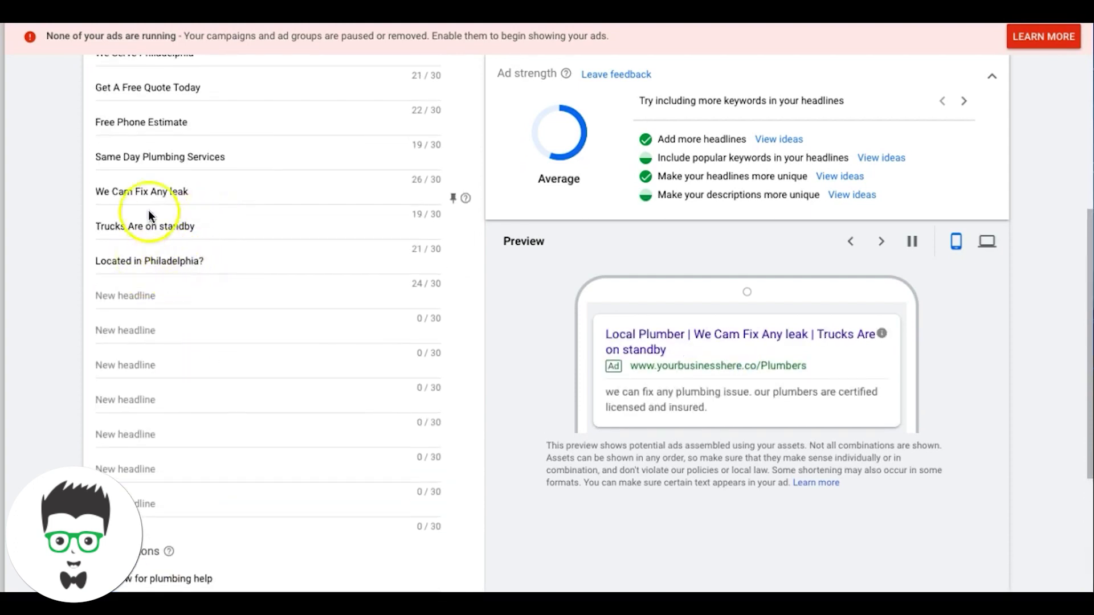
pyautogui.scroll(1, 147, 195)
pyautogui.scroll(2, 144, 190)
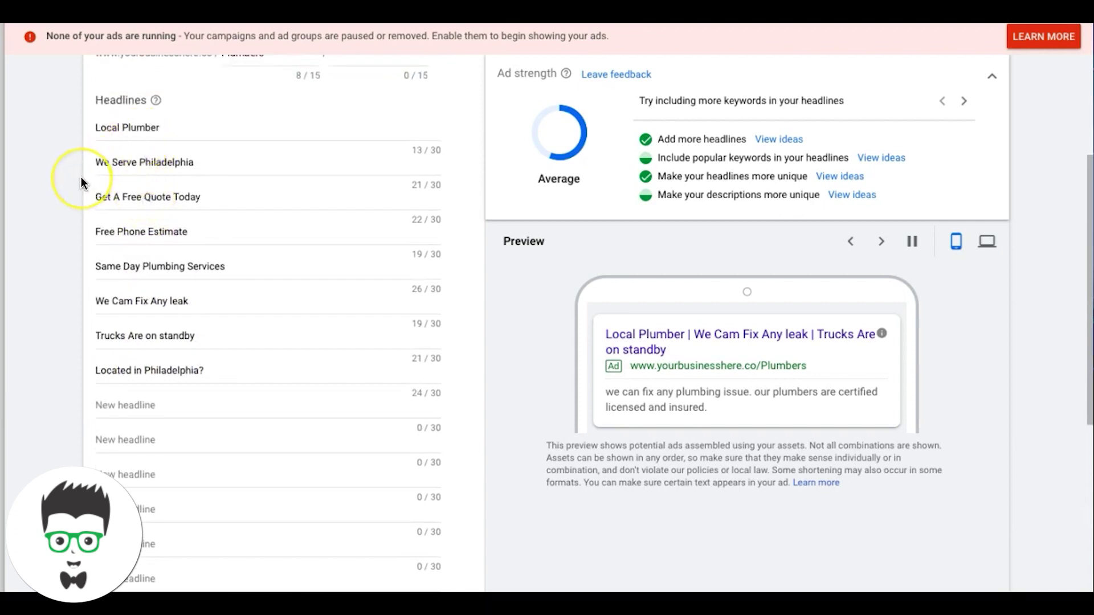
pyautogui.scroll(3, 81, 179)
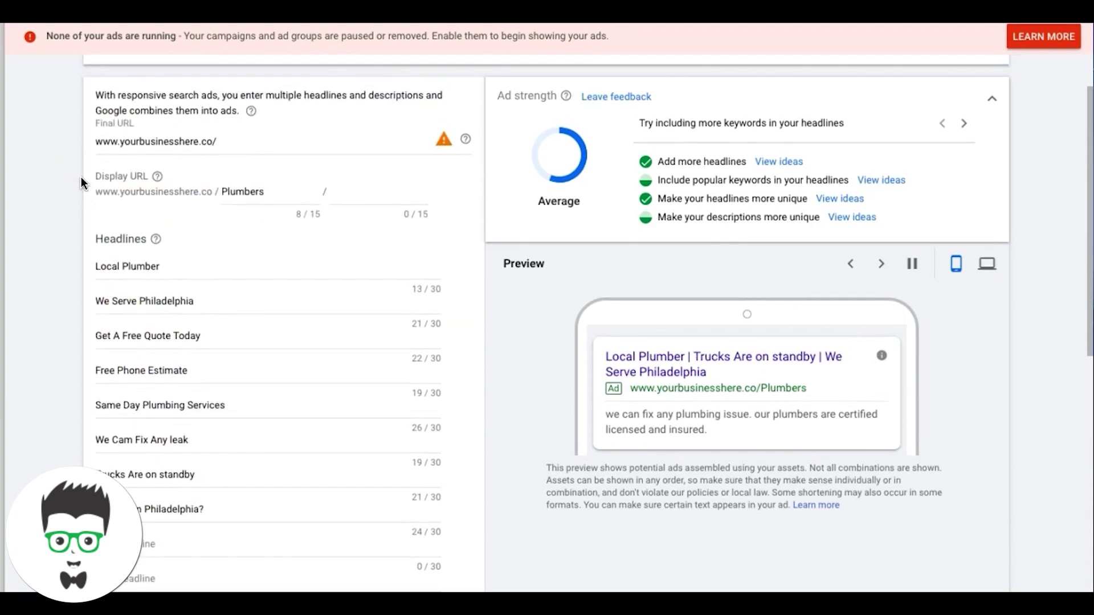
# Review the responsive search ad's headlines and descriptions and save the ad to the plumbers ad group
pyautogui.scroll(1, 81, 177)
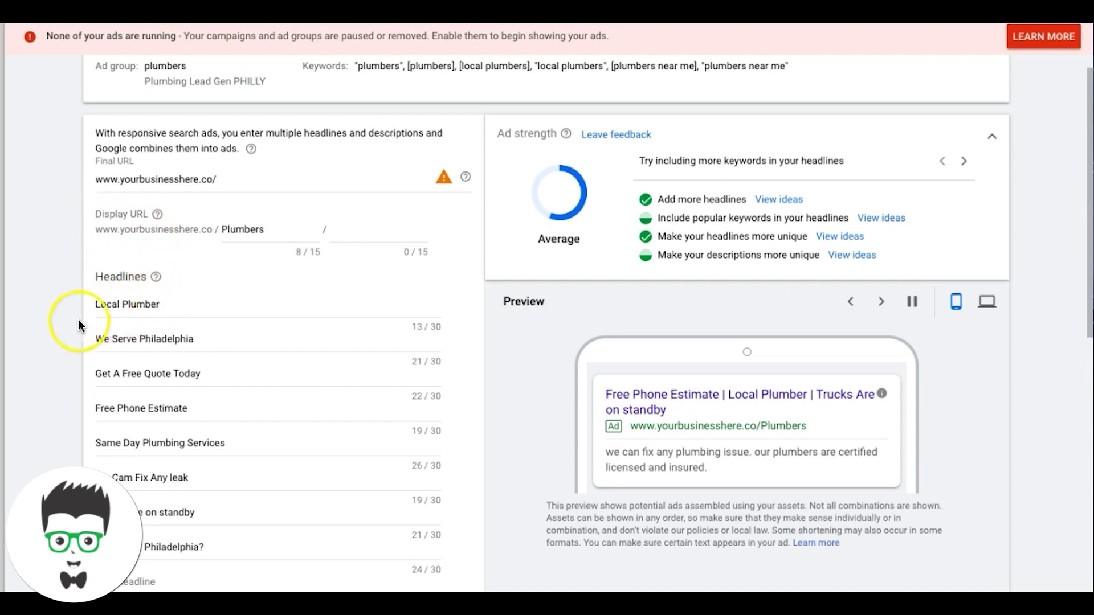
pyautogui.scroll(-1, 81, 325)
pyautogui.scroll(-2, 79, 325)
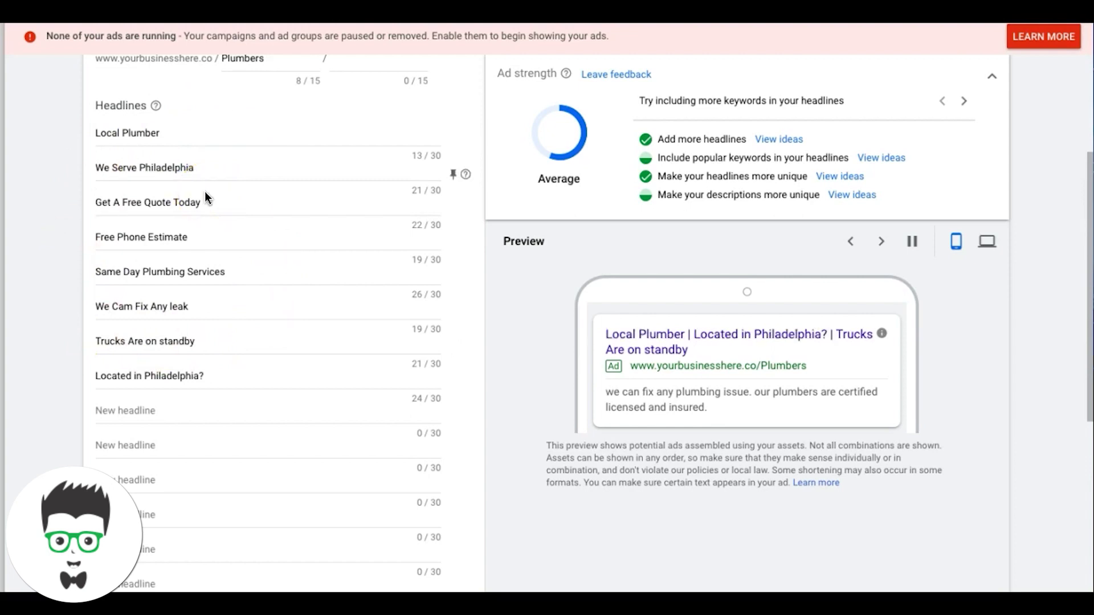
pyautogui.scroll(-2, 54, 313)
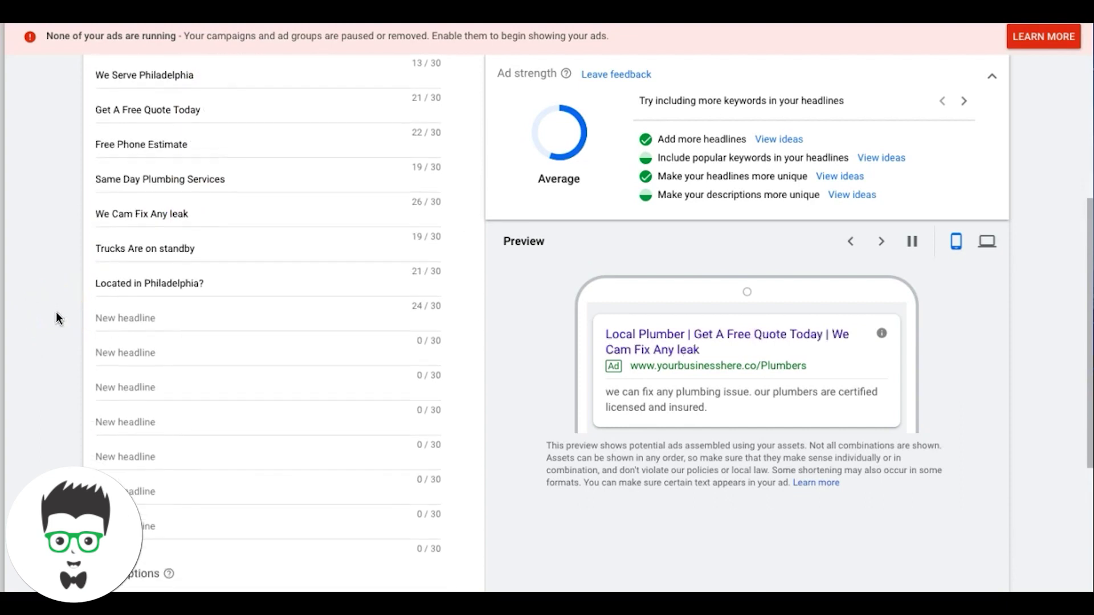
pyautogui.scroll(-5, 313, 244)
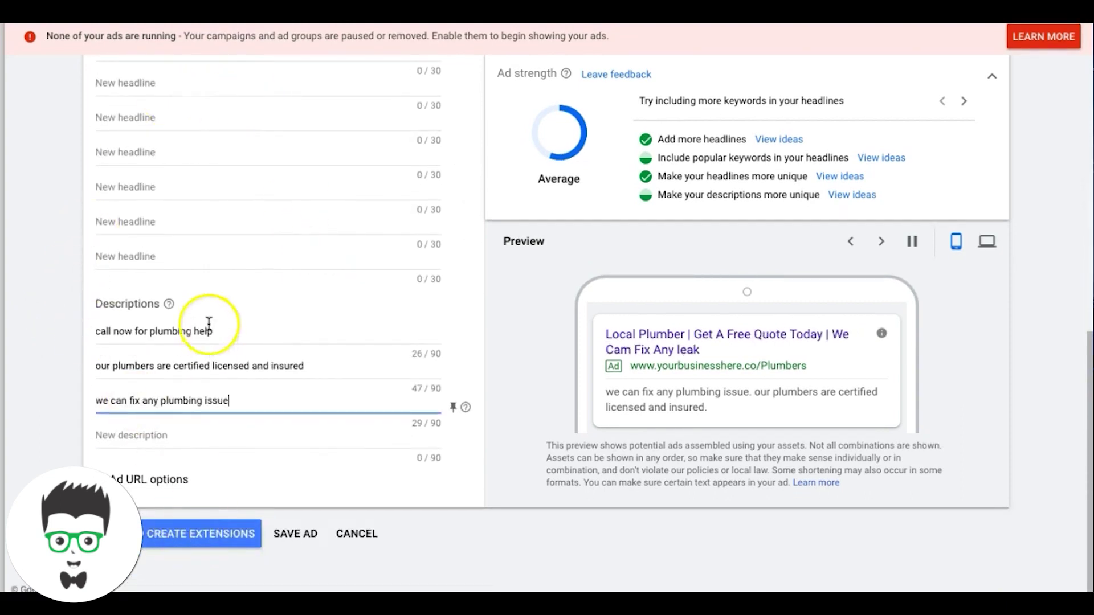
pyautogui.click(301, 539)
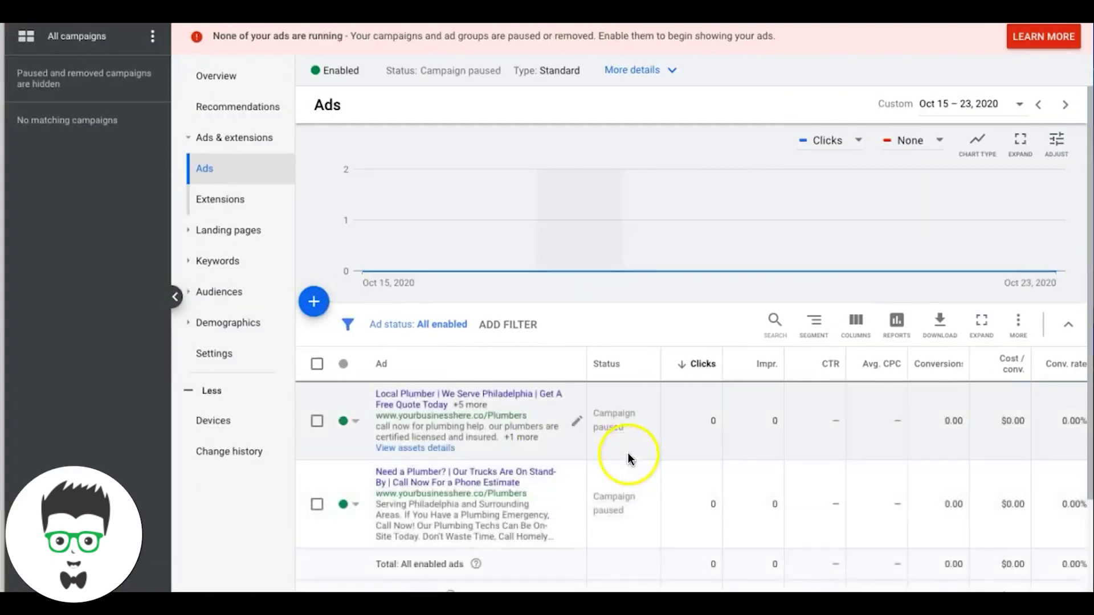
pyautogui.scroll(-1, 629, 459)
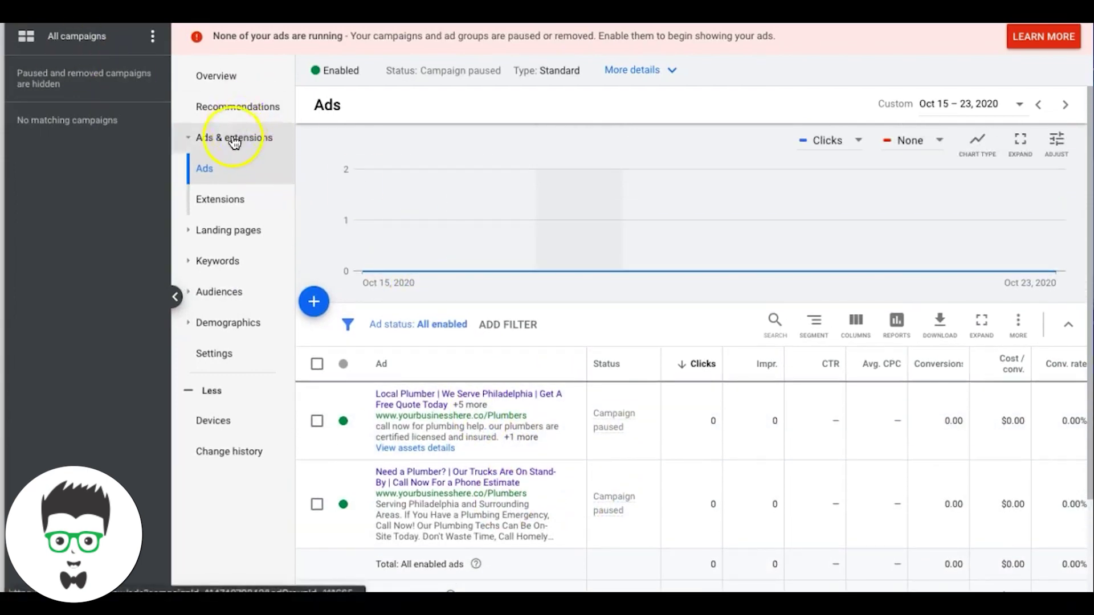
pyautogui.click(219, 75)
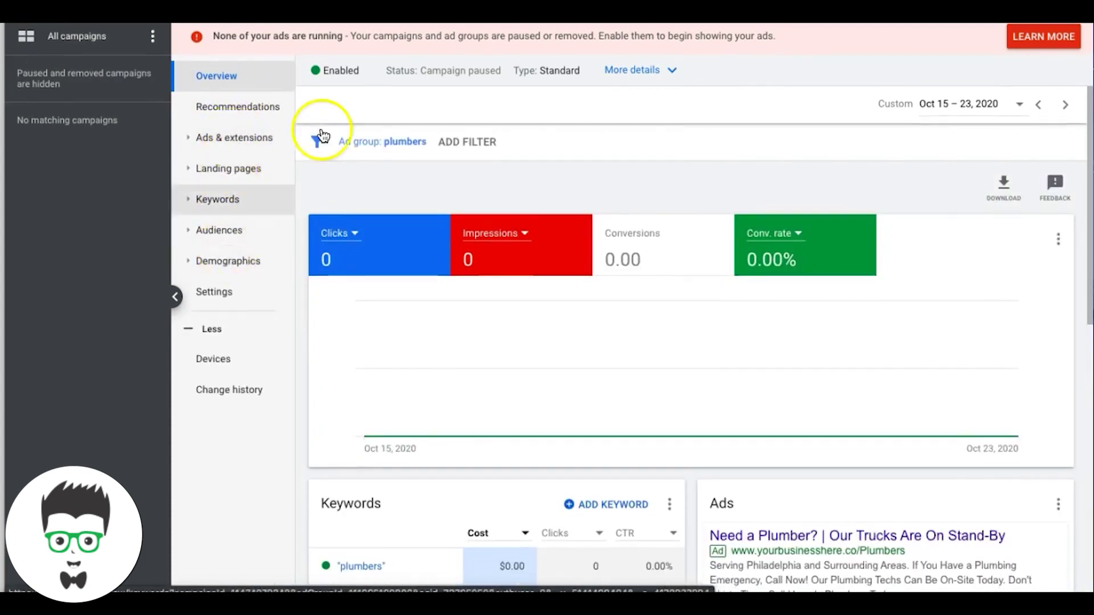
pyautogui.click(405, 144)
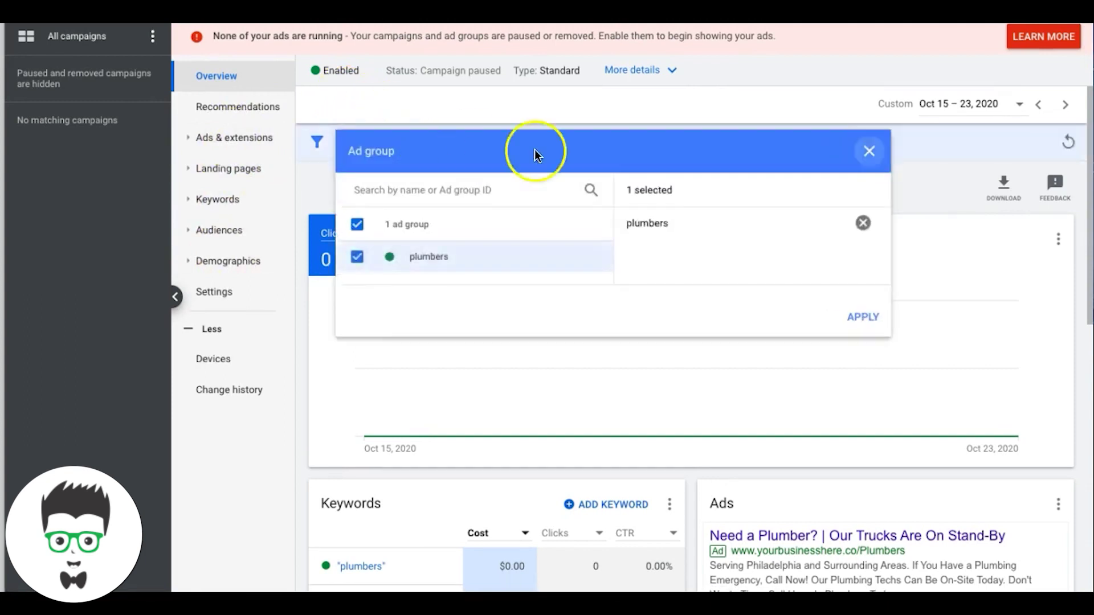
pyautogui.click(863, 223)
pyautogui.click(860, 318)
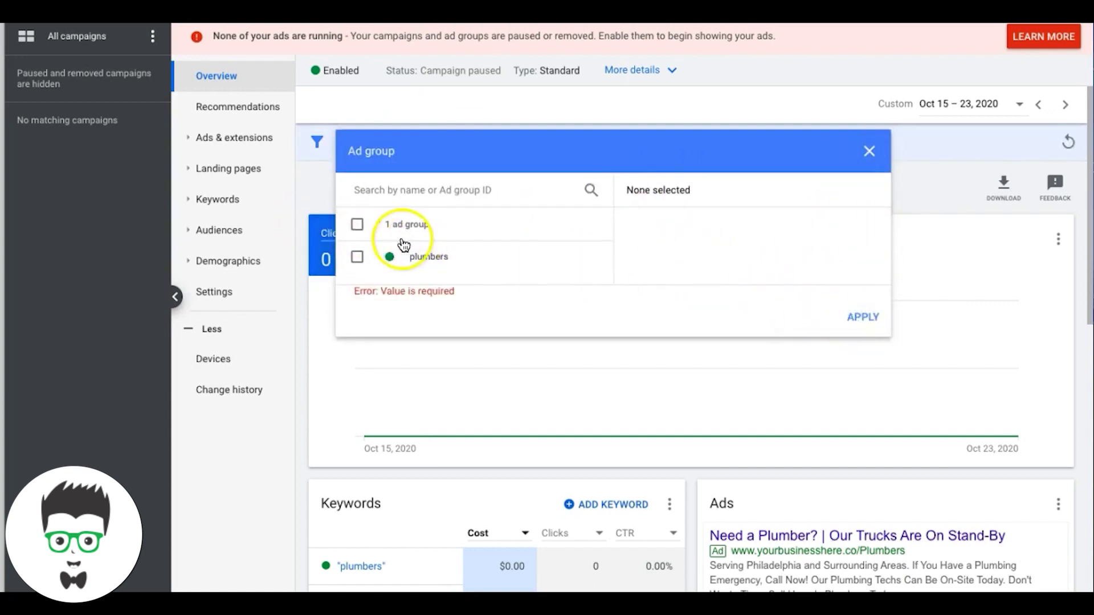
pyautogui.click(356, 224)
pyautogui.click(355, 226)
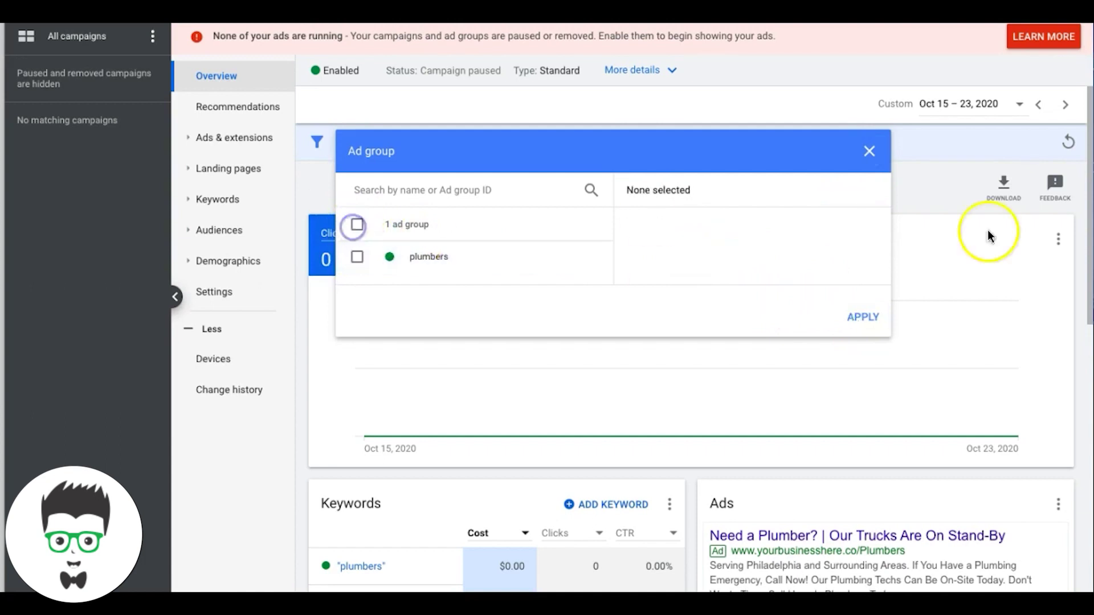
pyautogui.click(867, 152)
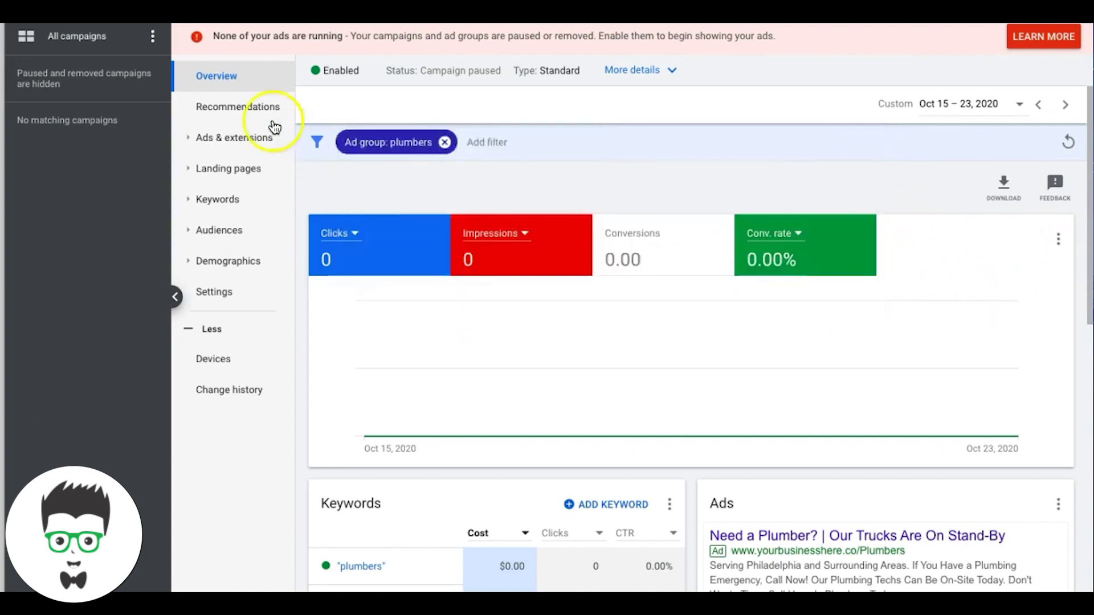
# Open the Plumbing Lead Gen PHILLY campaign from the all-campaigns list and select "emergency plumber" in AdWords Wrapper's keyword list
pyautogui.click(66, 47)
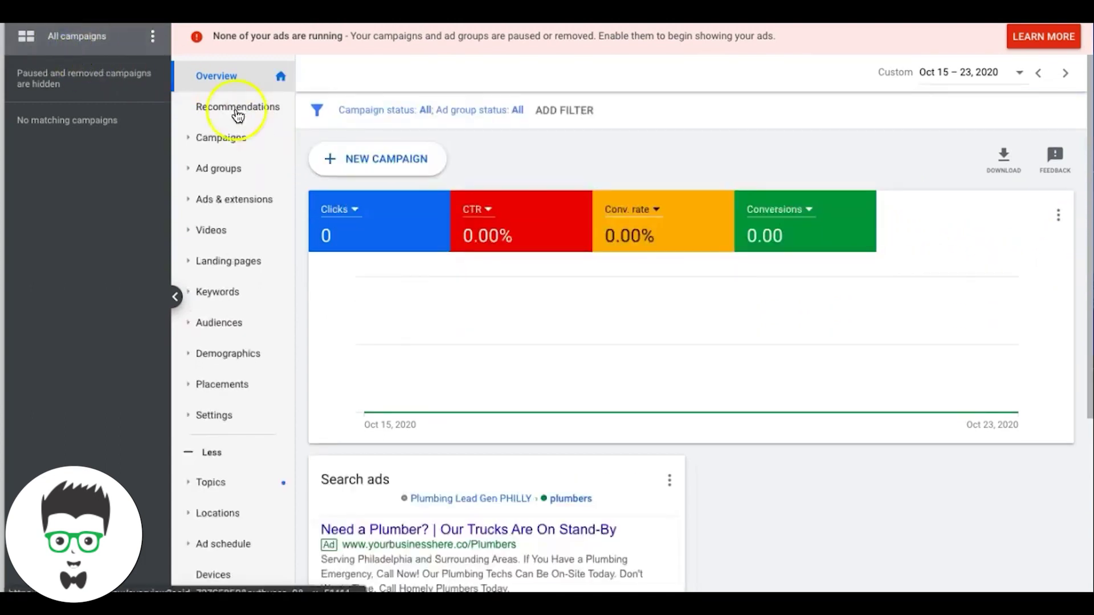
pyautogui.click(237, 139)
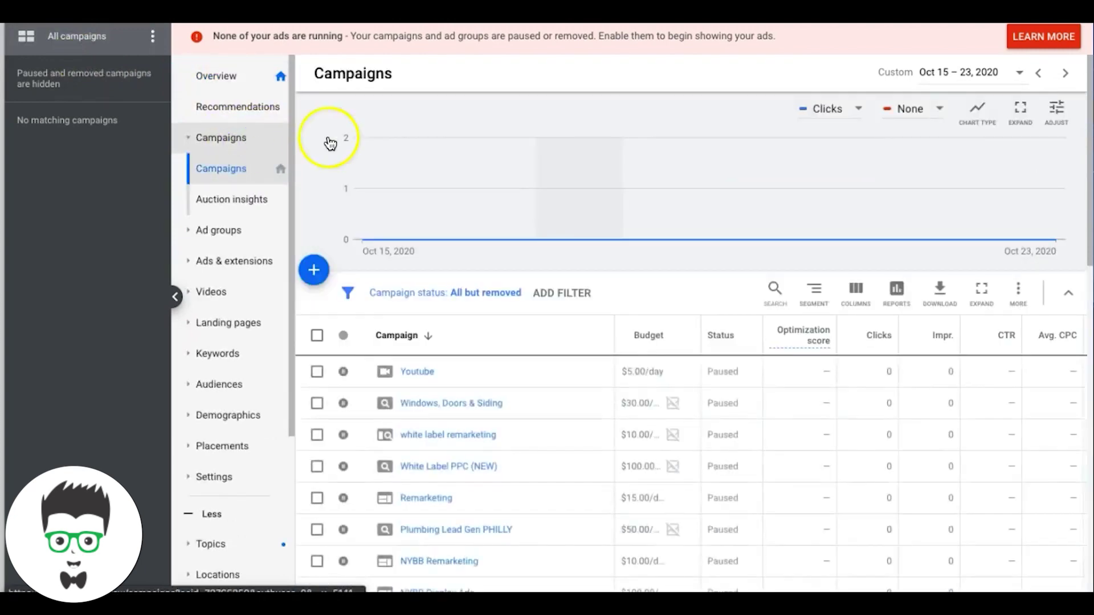
pyautogui.scroll(-6, 560, 394)
pyautogui.scroll(-5, 560, 394)
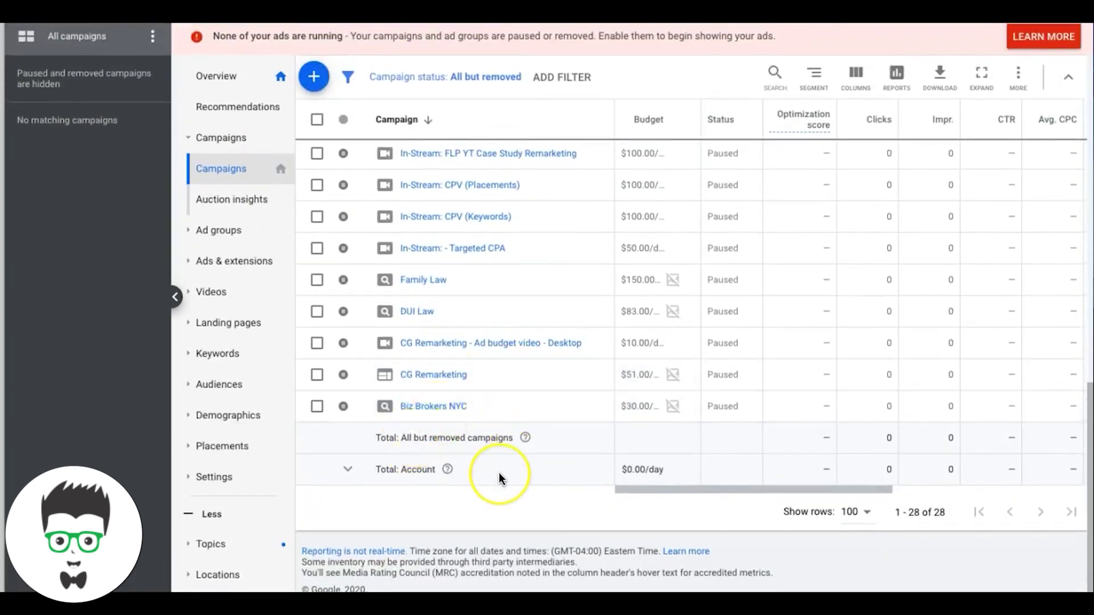
pyautogui.scroll(4, 500, 478)
pyautogui.scroll(4, 500, 479)
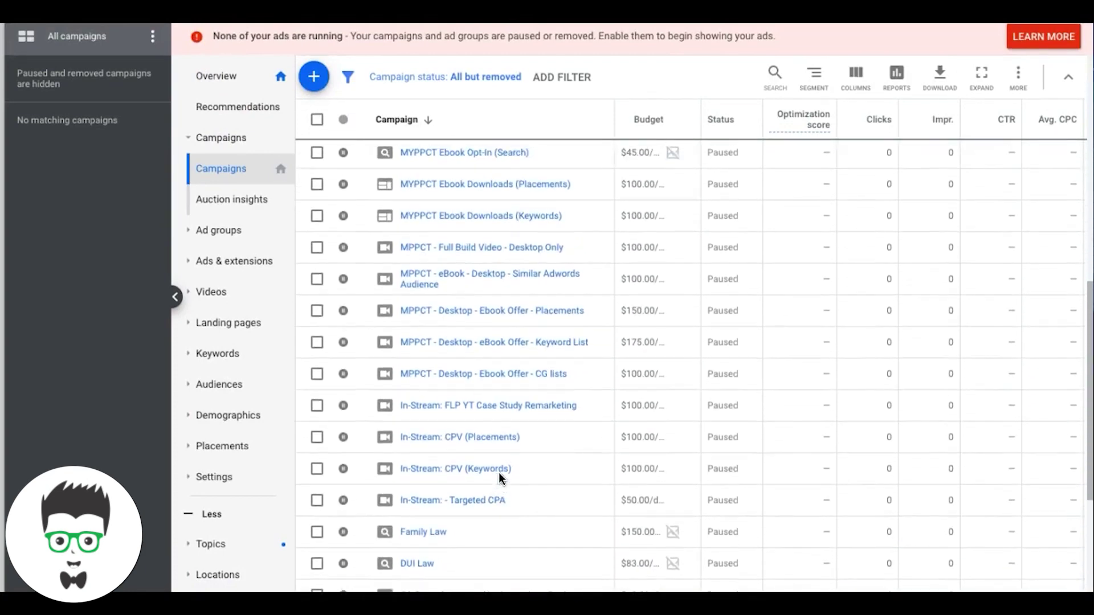
pyautogui.scroll(5, 500, 478)
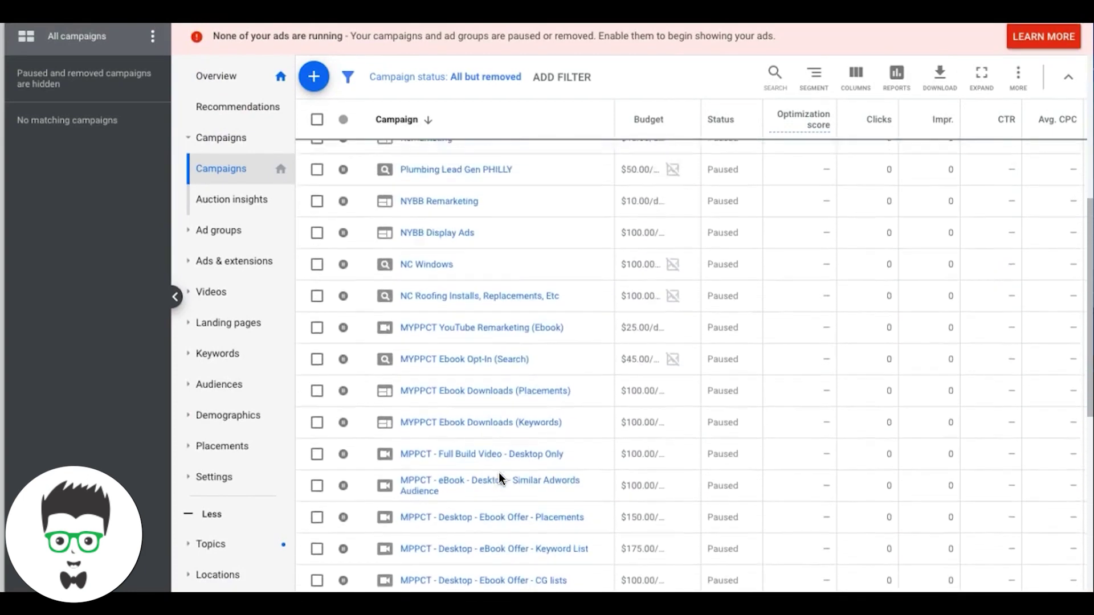
pyautogui.scroll(1, 500, 478)
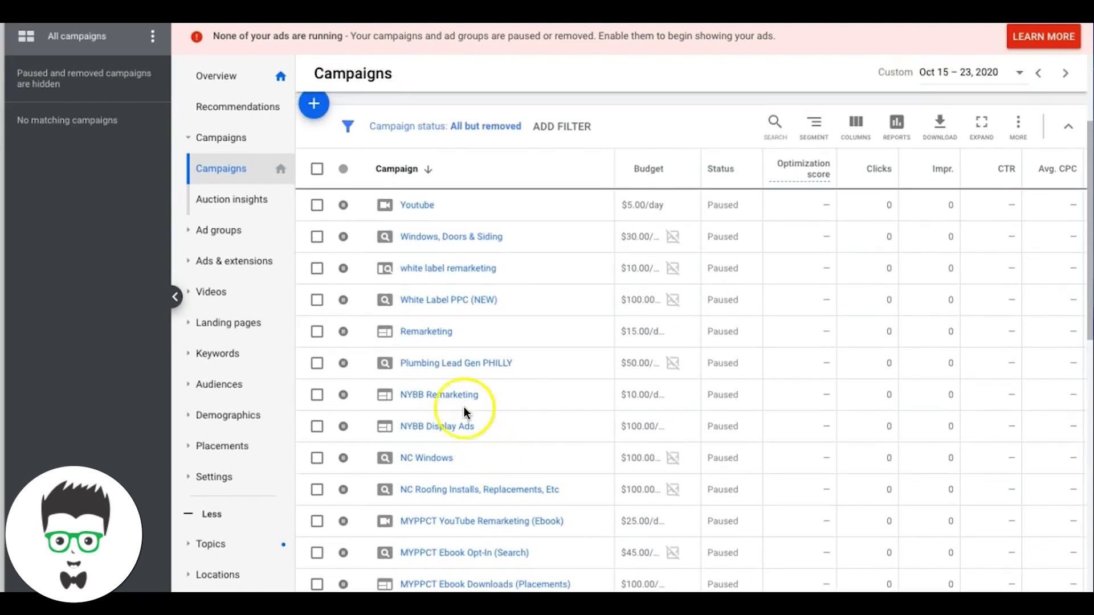
pyautogui.click(453, 364)
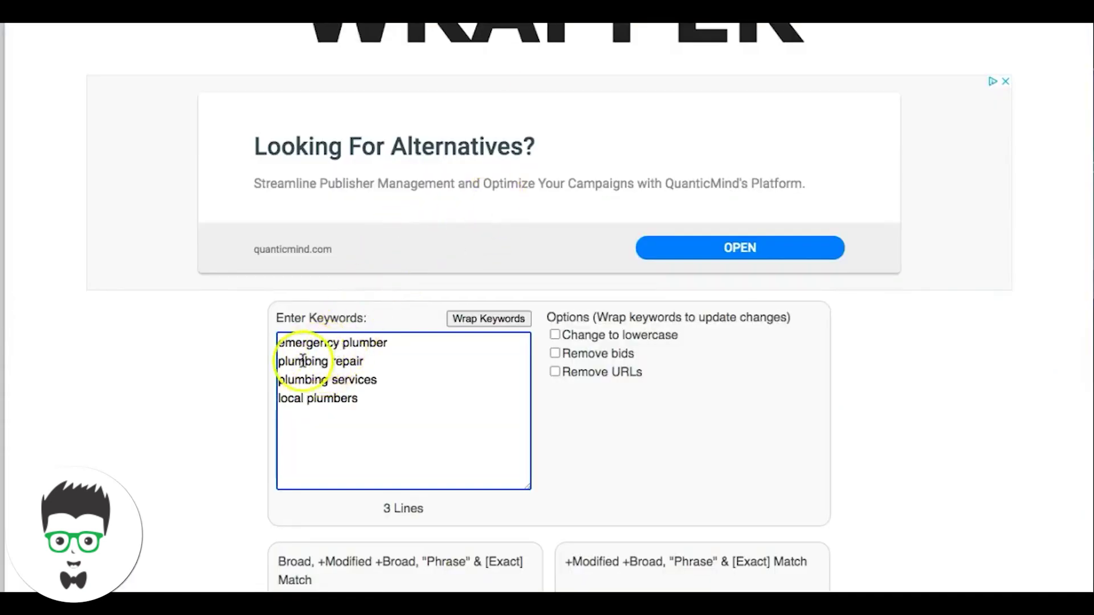
pyautogui.tripleClick(329, 345)
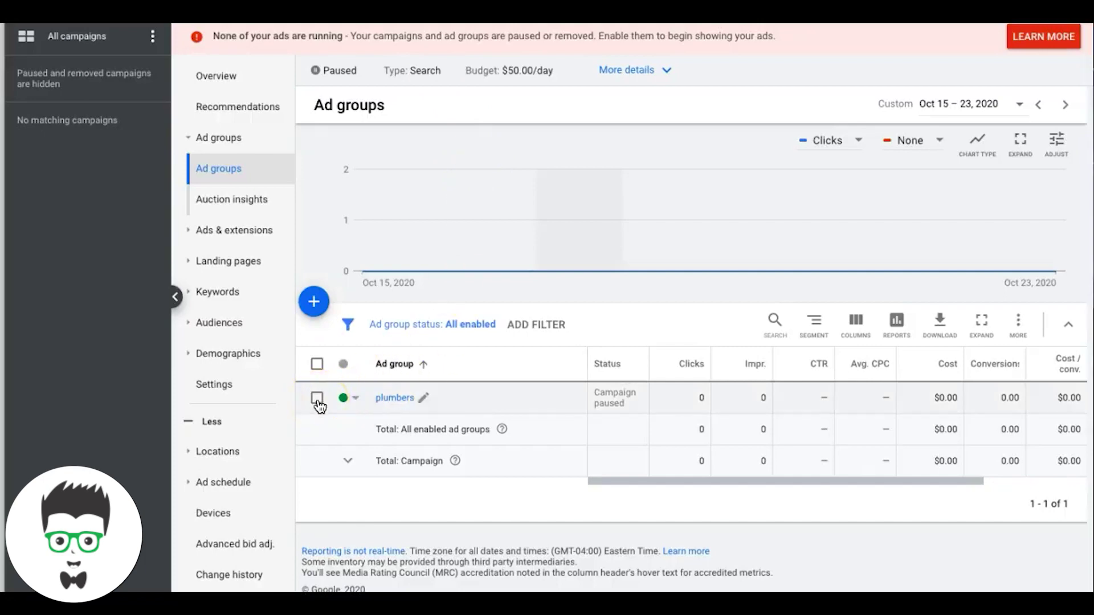
# Copy the plumbers ad group and paste the duplicate into the Plumbing Lead Gen PHILLY campaign
pyautogui.click(317, 398)
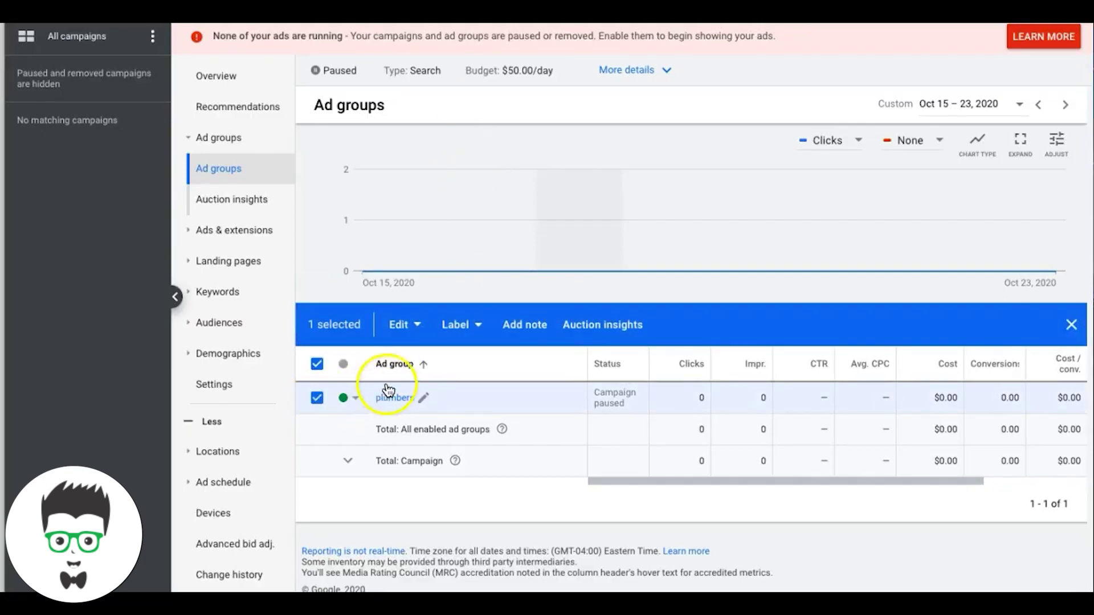
pyautogui.click(405, 325)
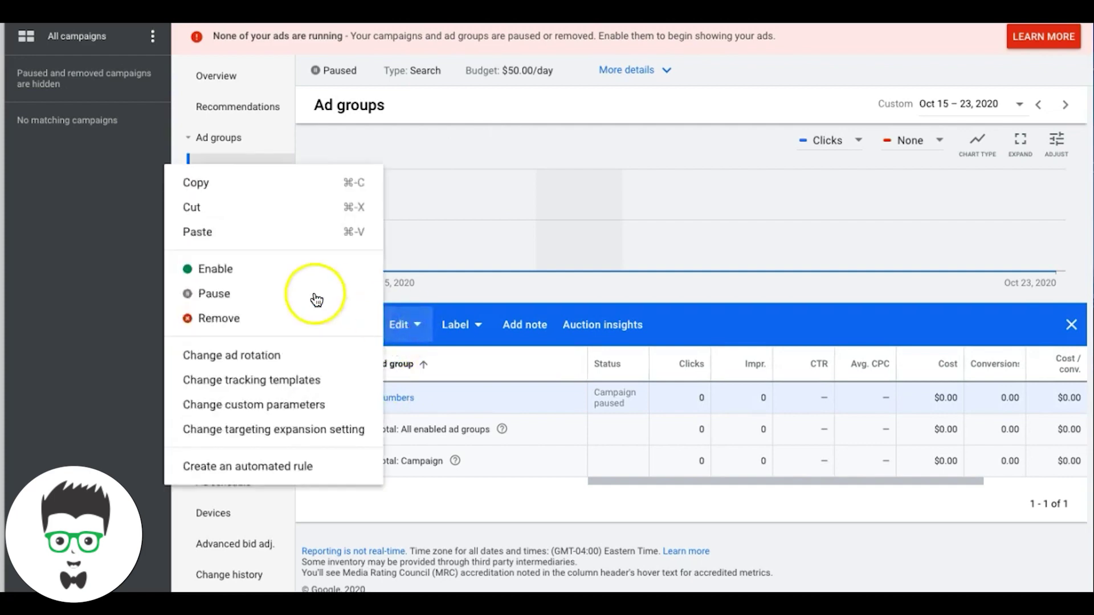
pyautogui.click(200, 194)
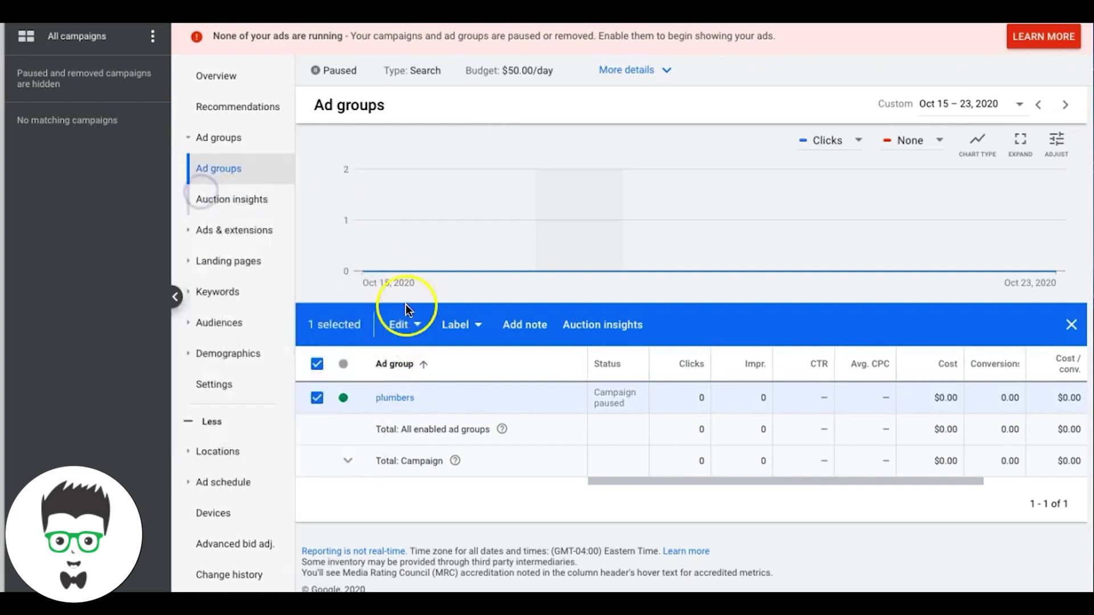
pyautogui.click(401, 336)
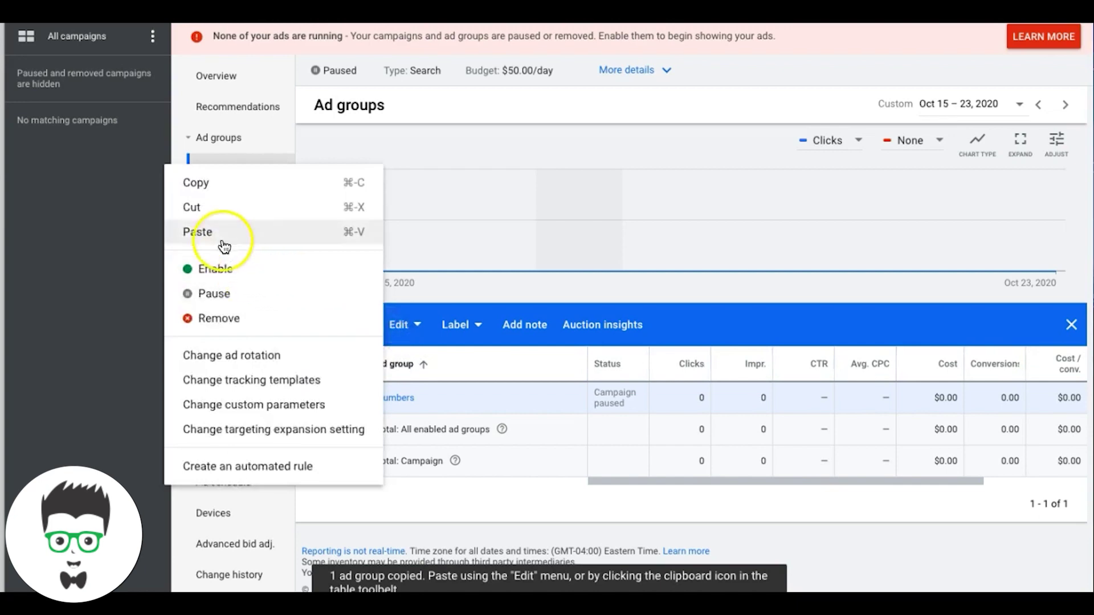
pyautogui.click(221, 234)
pyautogui.click(346, 259)
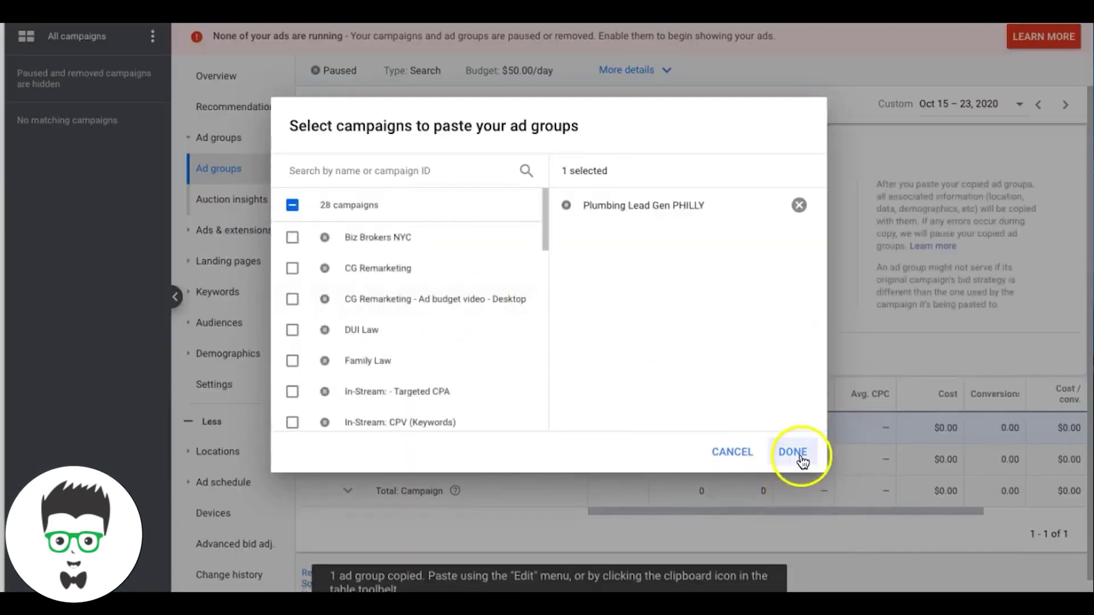
pyautogui.click(802, 456)
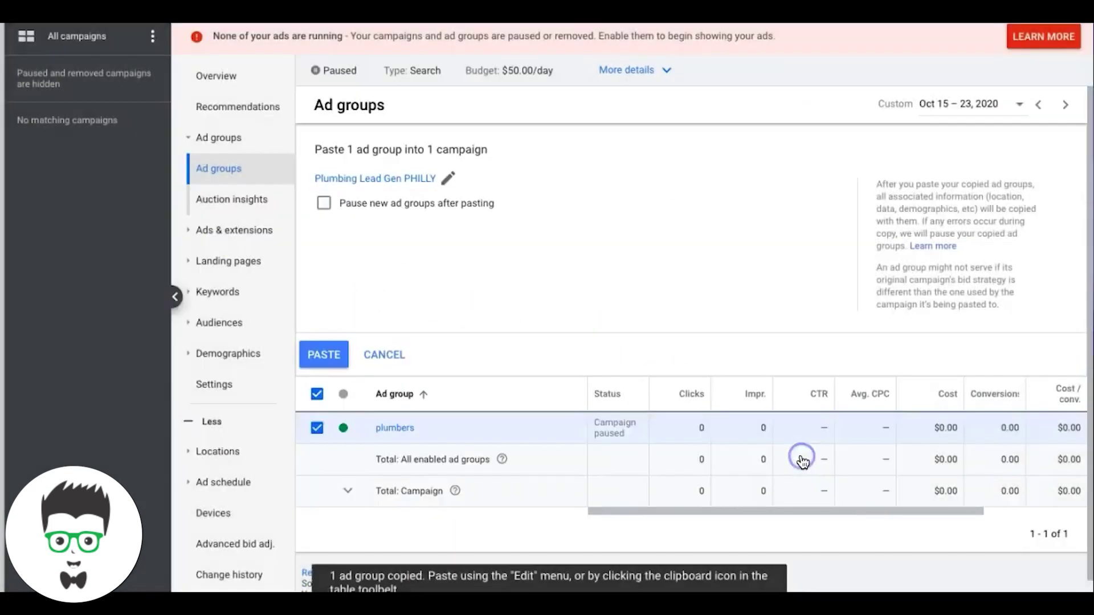
pyautogui.click(325, 360)
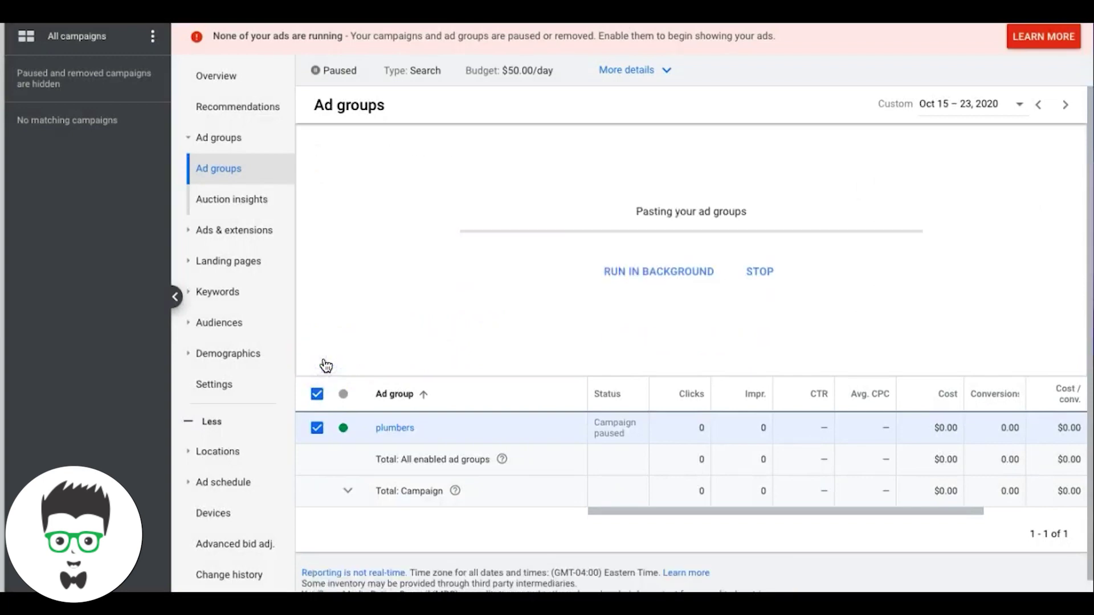
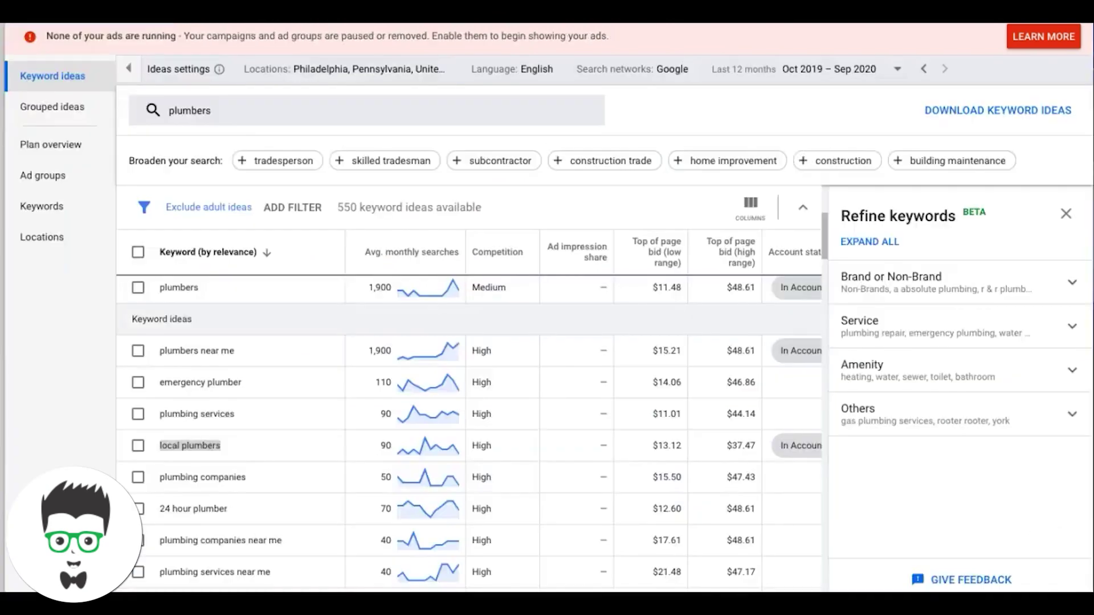
# Replace the "plumbers" search term in the keyword planner with "emergency plumber" and get its keyword ideas
pyautogui.click(203, 115)
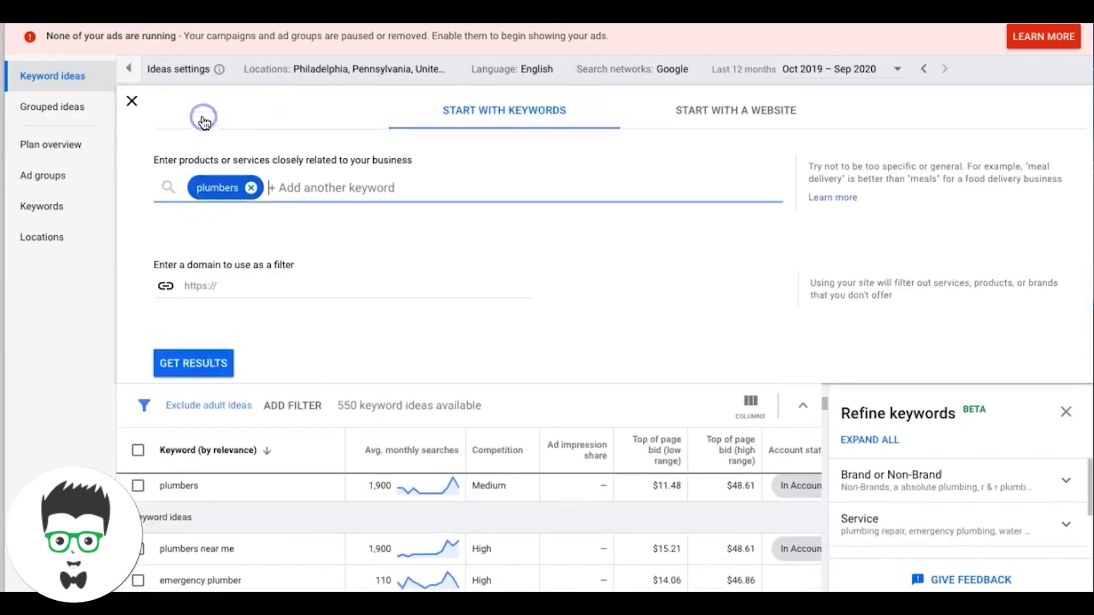
pyautogui.click(253, 187)
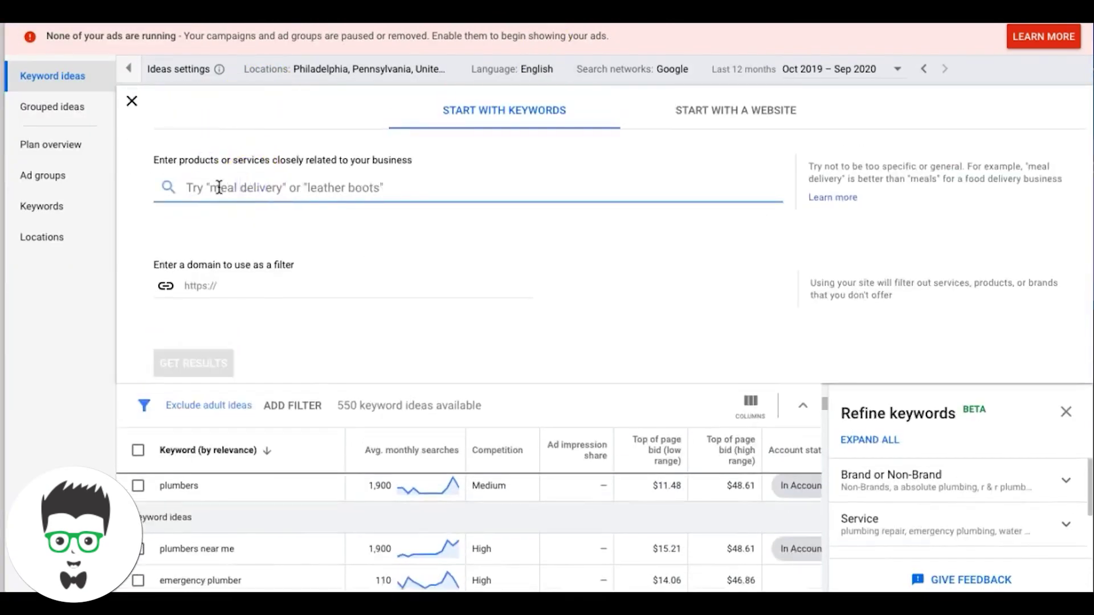
pyautogui.write('emergency plumber')
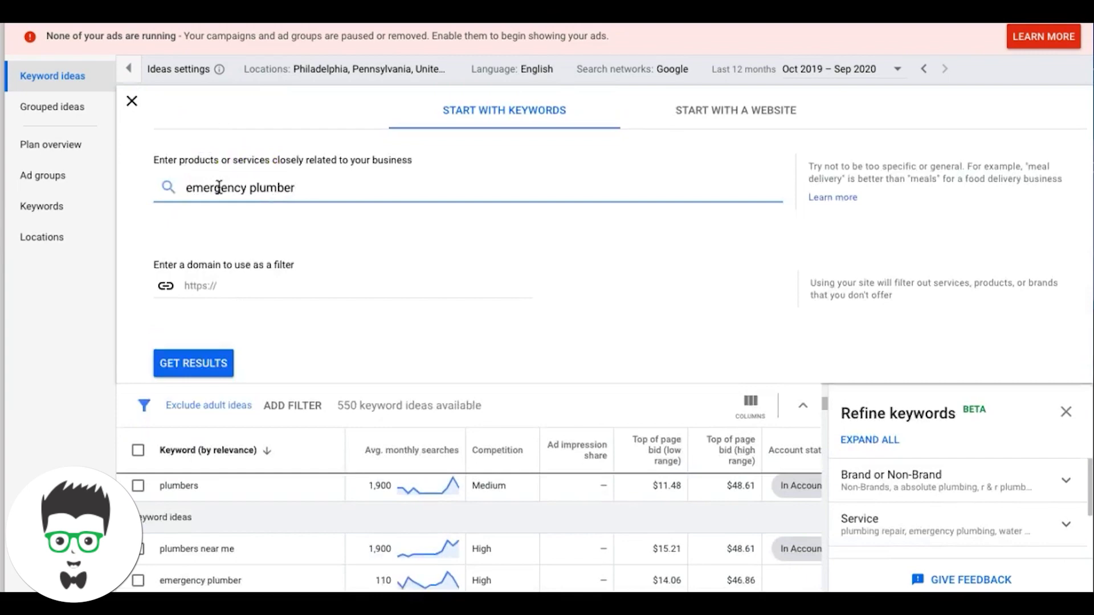
pyautogui.press('Return')
pyautogui.press('Return')
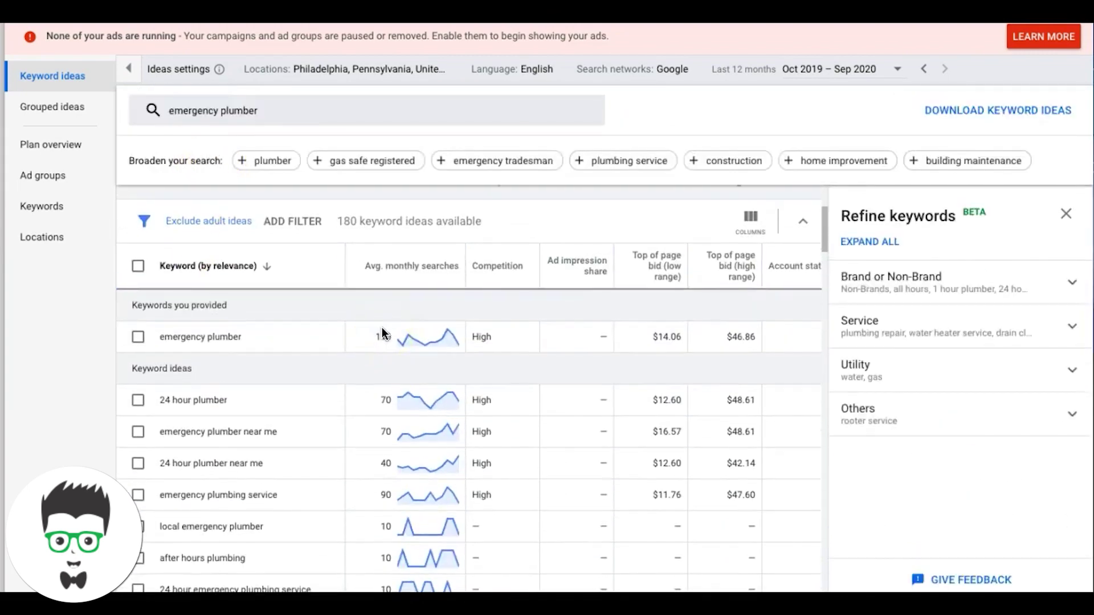
# Filter the keyword ideas to keywords containing "emergency" using Text Match
pyautogui.click(305, 227)
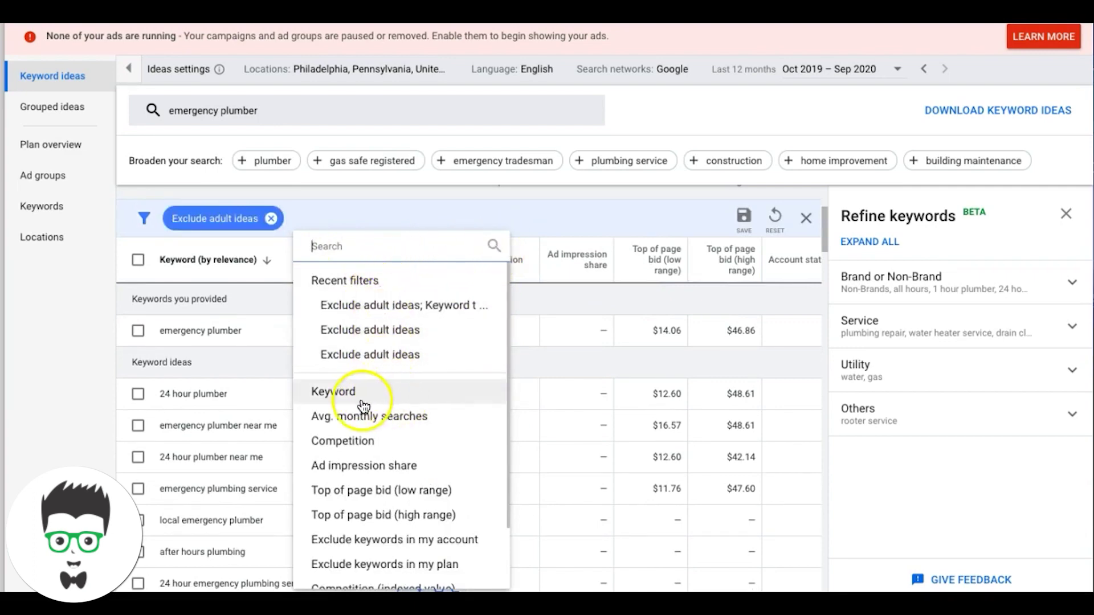
pyautogui.click(388, 393)
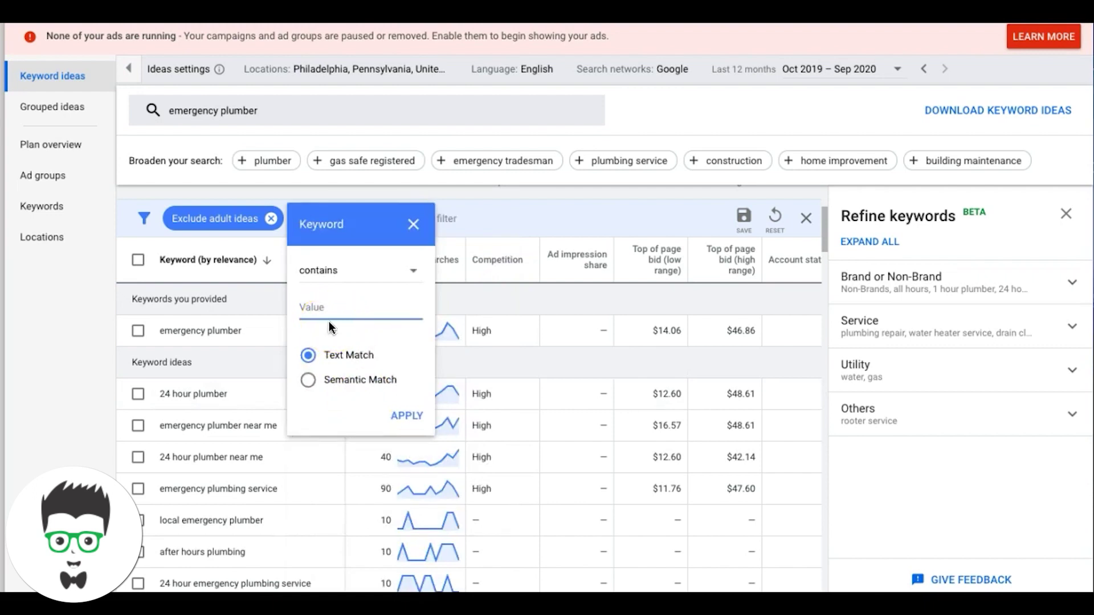
pyautogui.write('emergency')
pyautogui.click(414, 419)
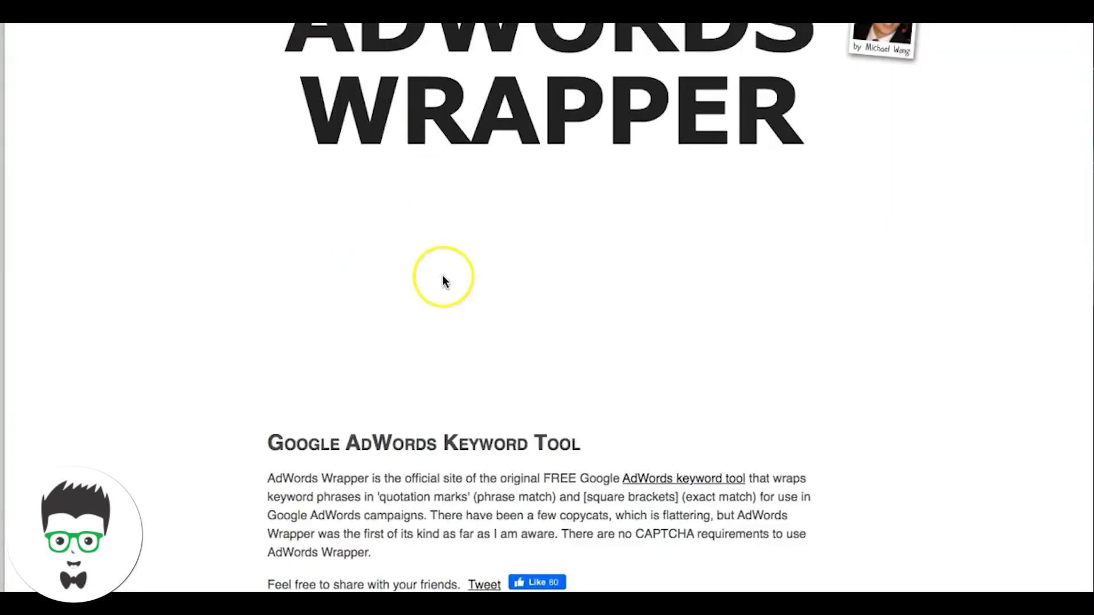
# Copy "emergency plumber near me" from the keyword ideas into the empty keyword box in AdWords Wrapper
pyautogui.scroll(-20, 443, 281)
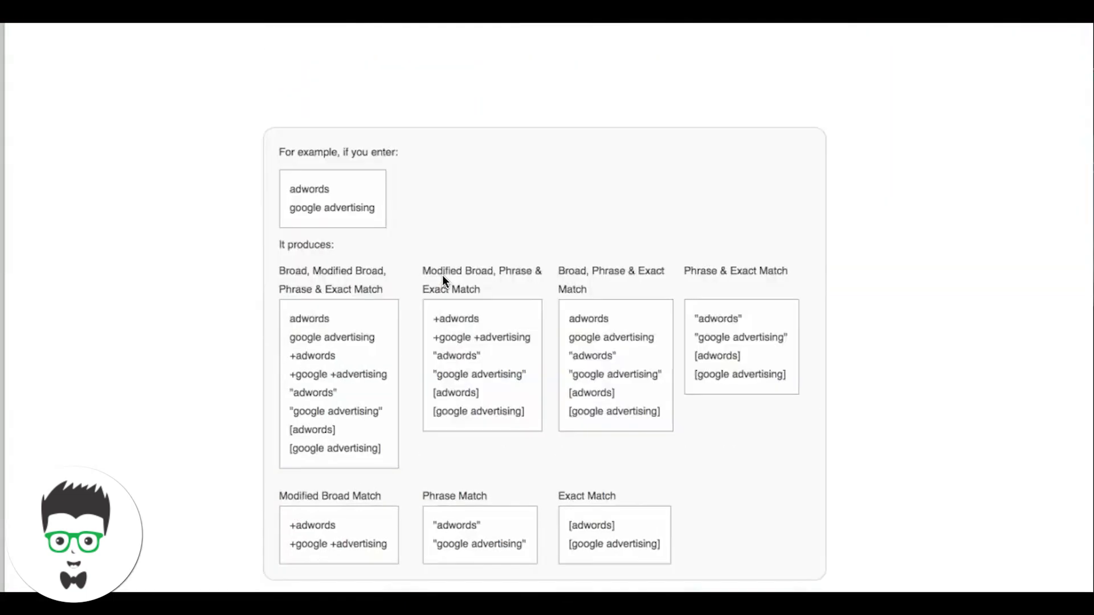
pyautogui.scroll(-9, 442, 279)
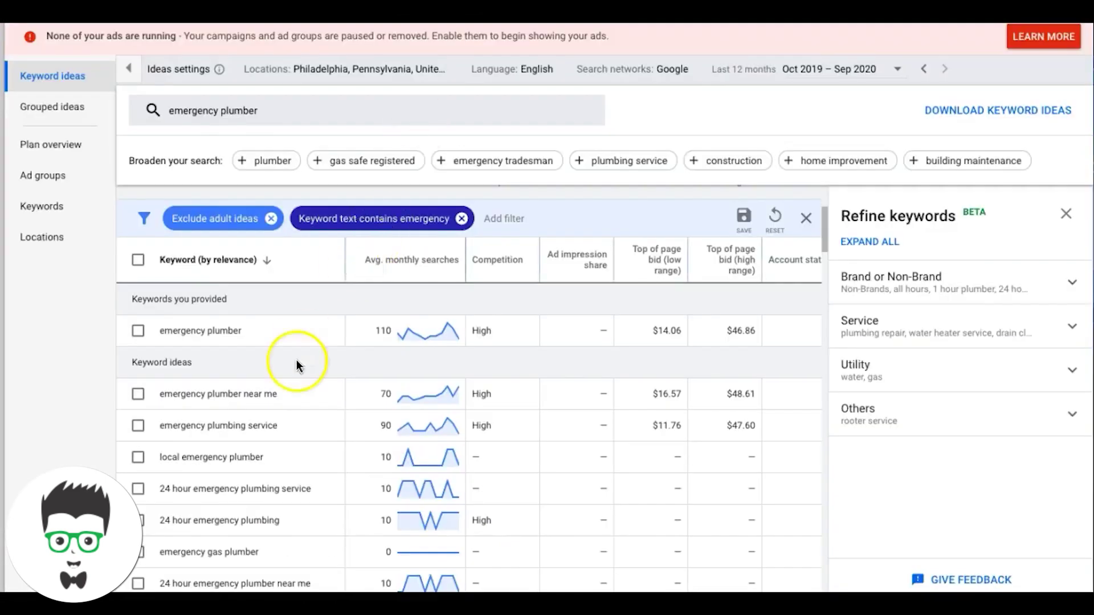
pyautogui.click(251, 397)
pyautogui.tripleClick(251, 397)
pyautogui.press('super+c')
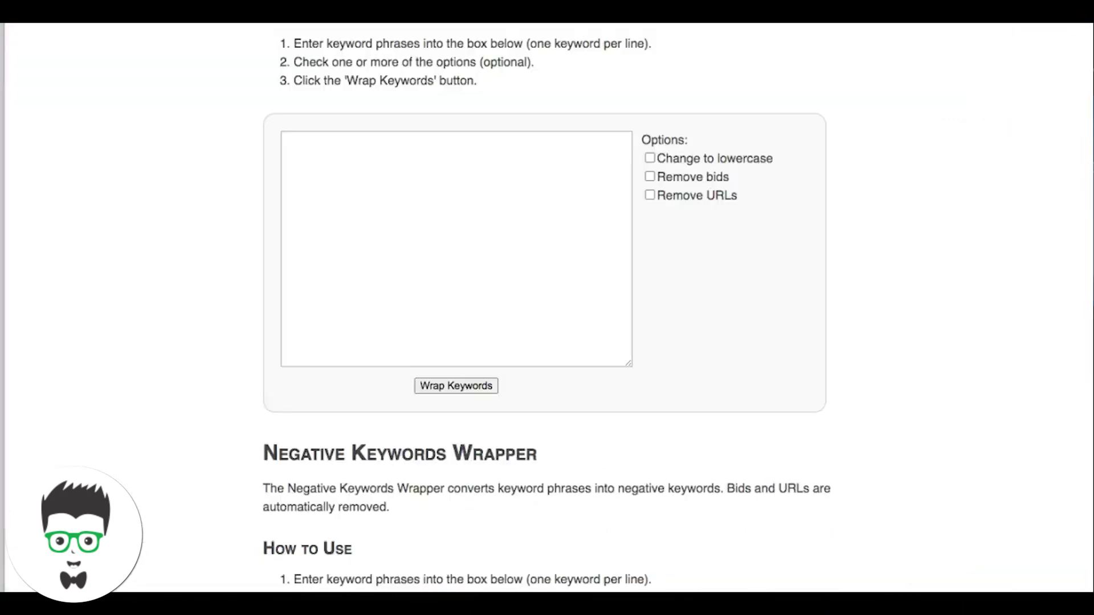
pyautogui.click(351, 176)
pyautogui.press('super+v')
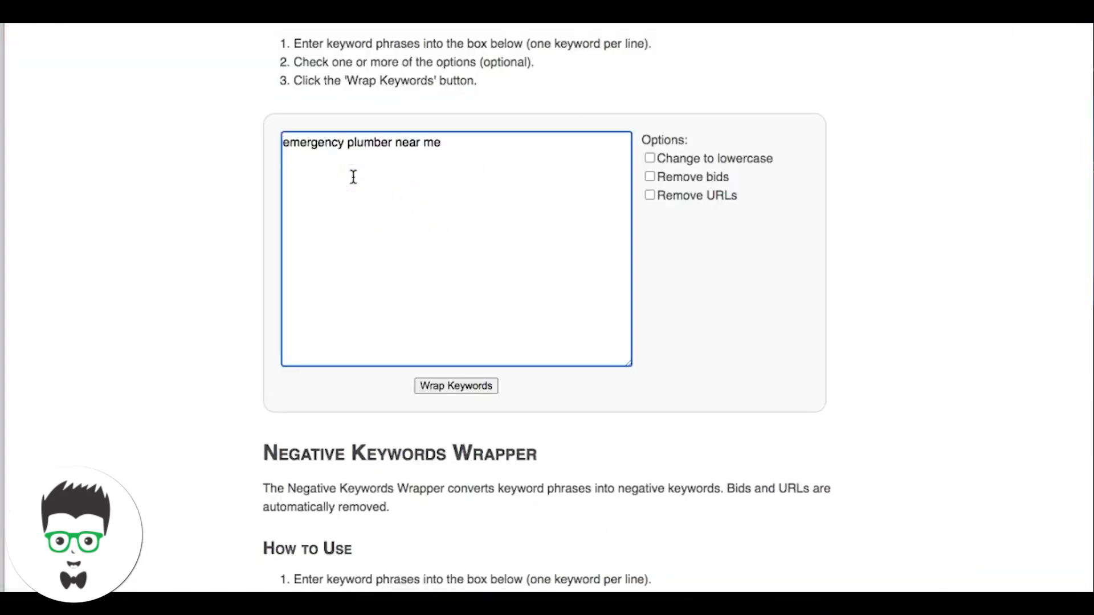
# Add "emergency plumber" as the second line by pasting the copied keyword again and deleting "near me"
pyautogui.press('super+v')
pyautogui.press('BackSpace')
pyautogui.press('BackSpace')
pyautogui.press('BackSpace')
pyautogui.press('BackSpace')
pyautogui.press('BackSpace')
pyautogui.press('BackSpace')
pyautogui.press('BackSpace')
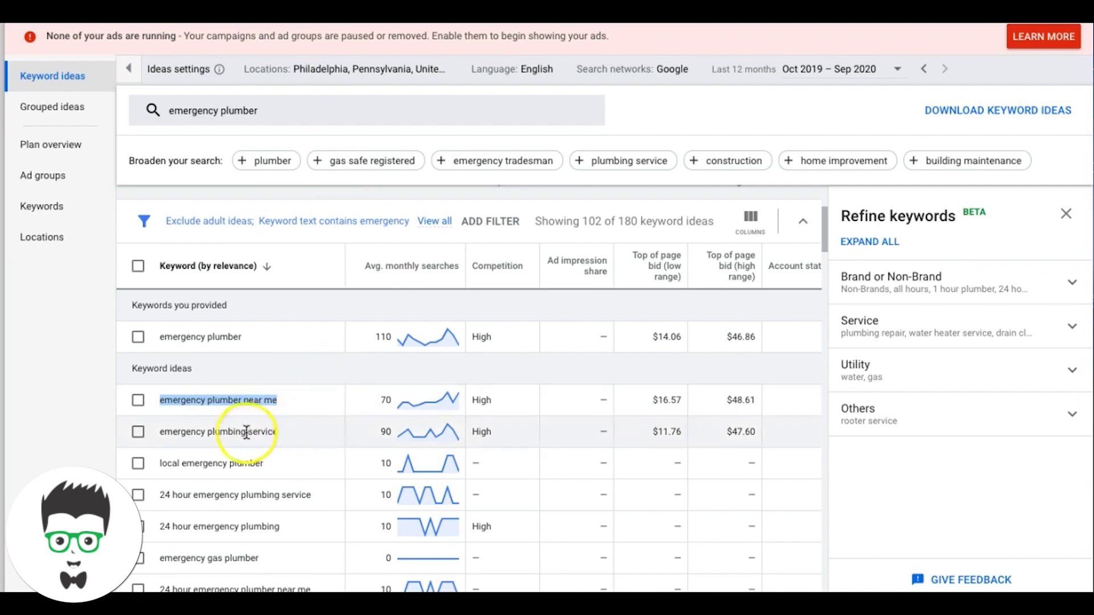
# Add "emergency plumbing service" and "local emergency plumber" from the keyword ideas to AdWords Wrapper's list, one per line
pyautogui.click(244, 432)
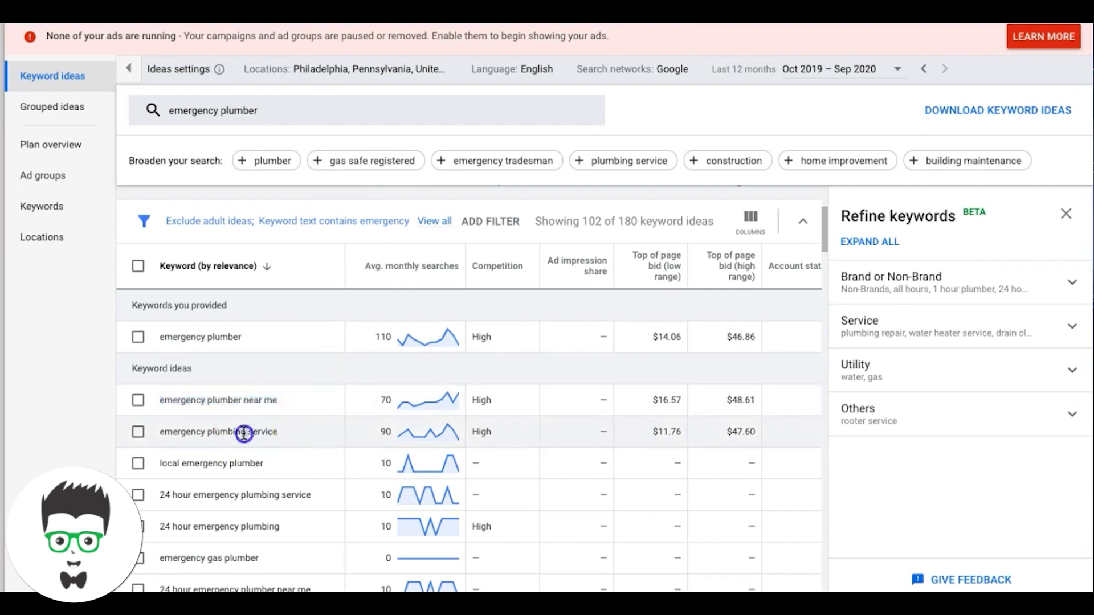
pyautogui.tripleClick(243, 432)
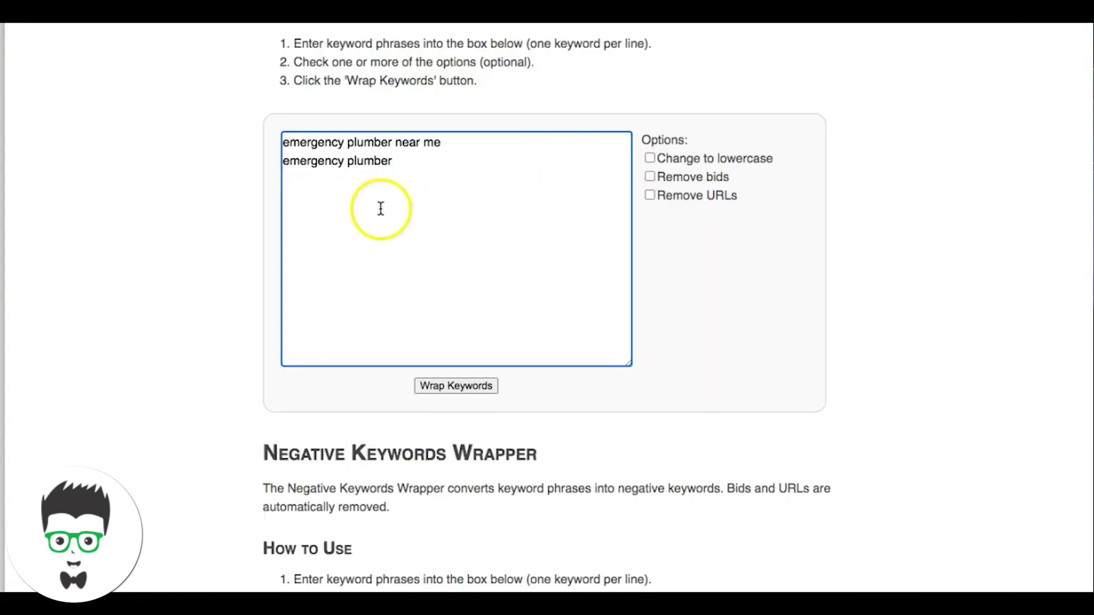
pyautogui.write('emergency plumbing service')
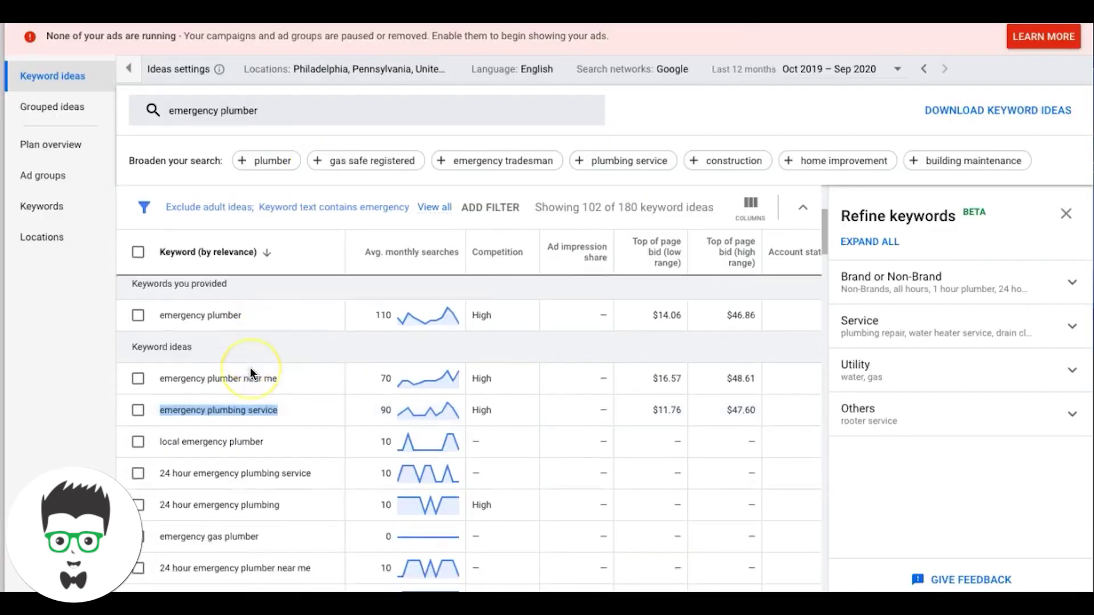
pyautogui.scroll(-2, 251, 367)
pyautogui.tripleClick(220, 379)
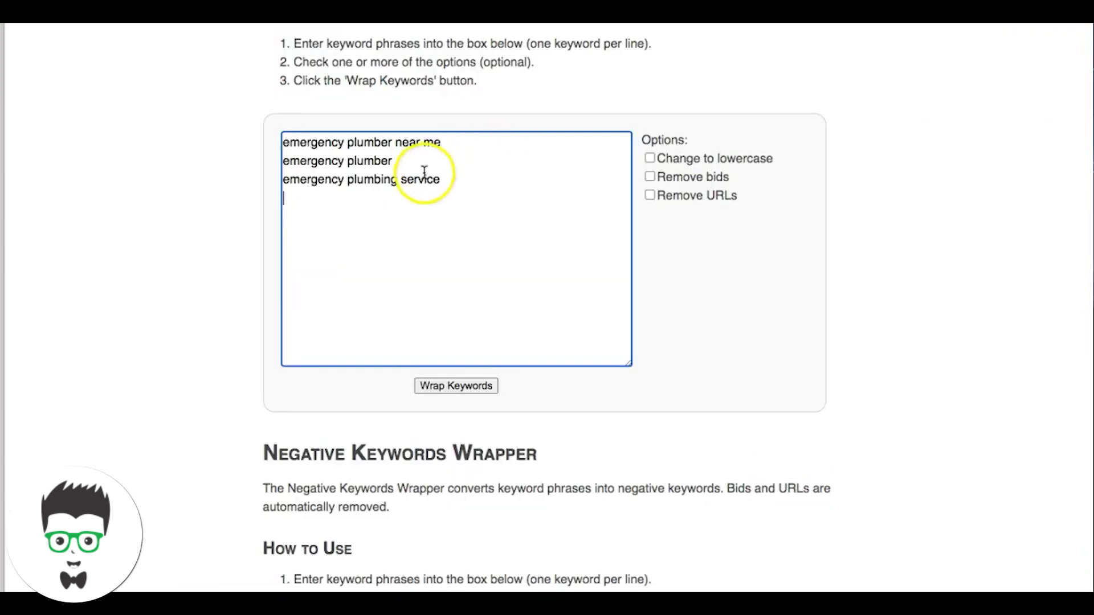
pyautogui.write('local emergency plumber')
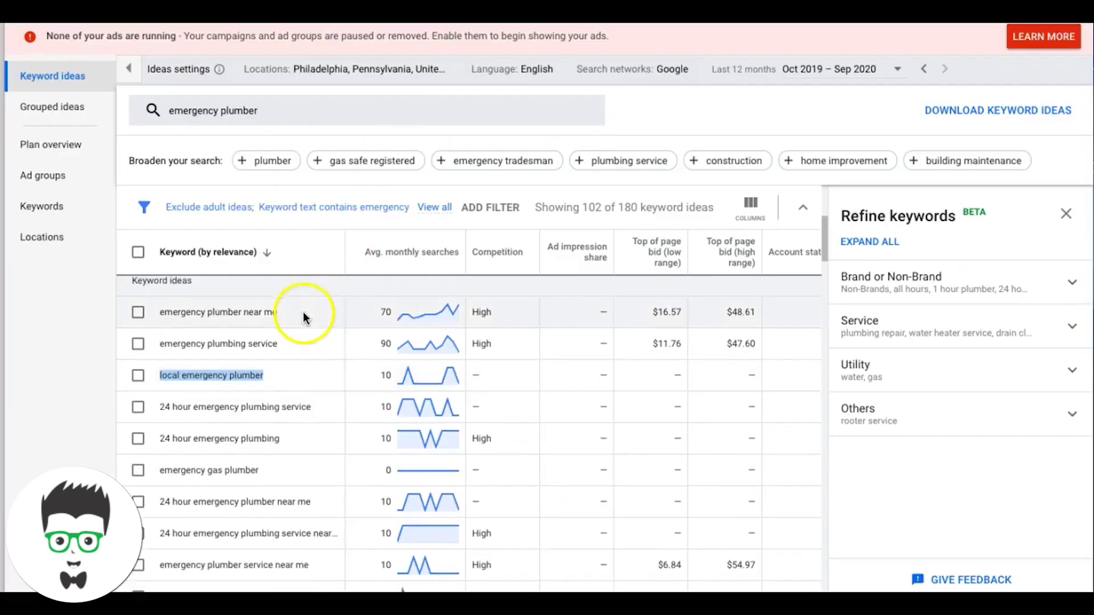
# Copy "24 hour emergency plumbing service" from the keyword ideas onto a new line of AdWords Wrapper's list
pyautogui.scroll(-1, 254, 351)
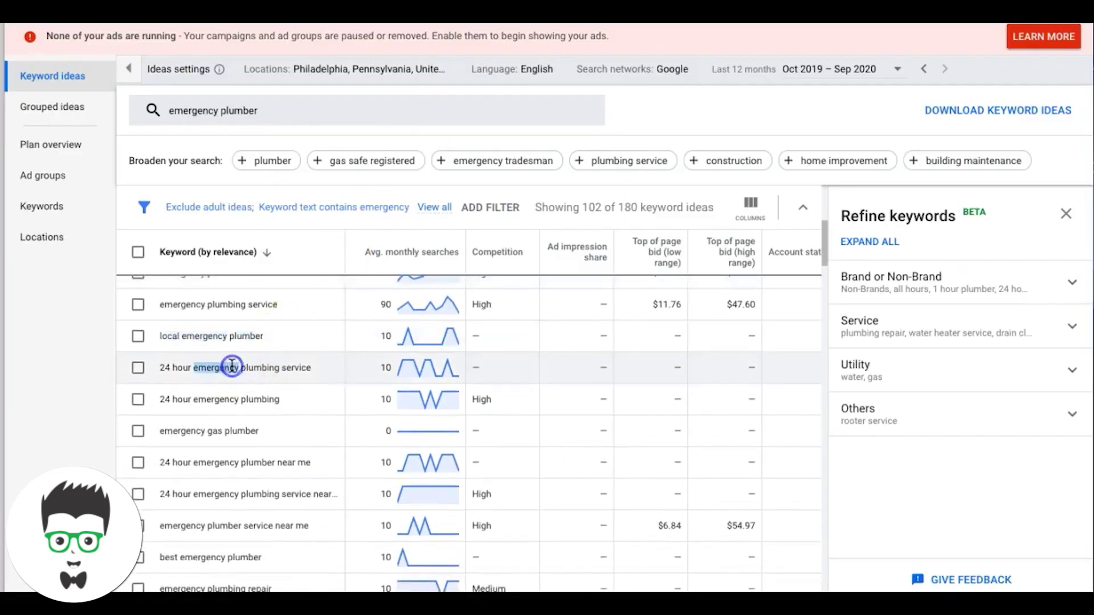
pyautogui.tripleClick(232, 367)
pyautogui.hotkey('ctrl', 'c')
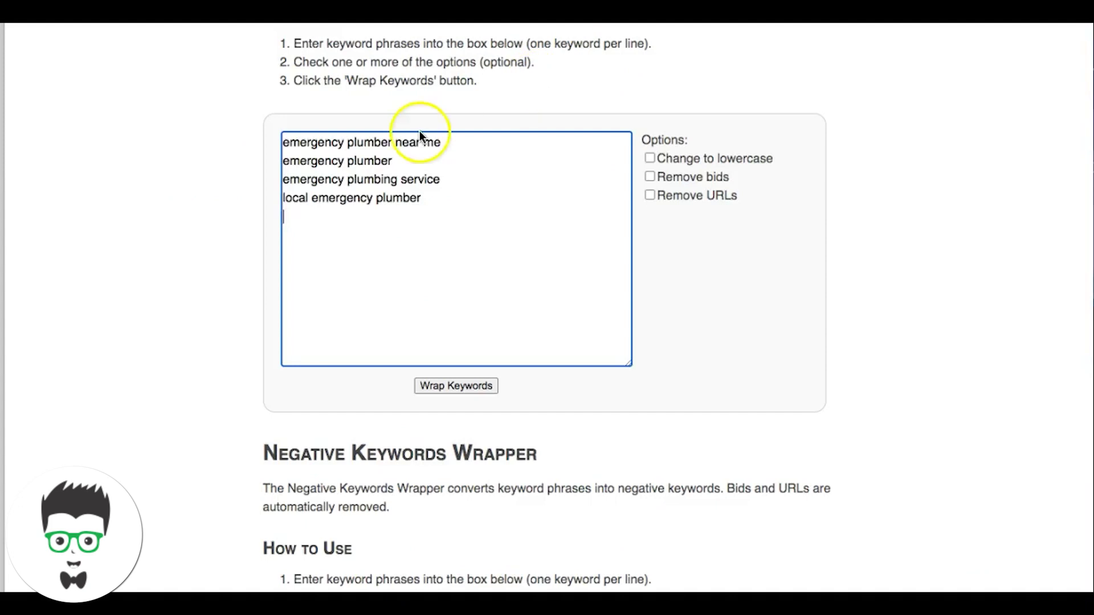
pyautogui.click(359, 212)
pyautogui.hotkey('ctrl', 'v')
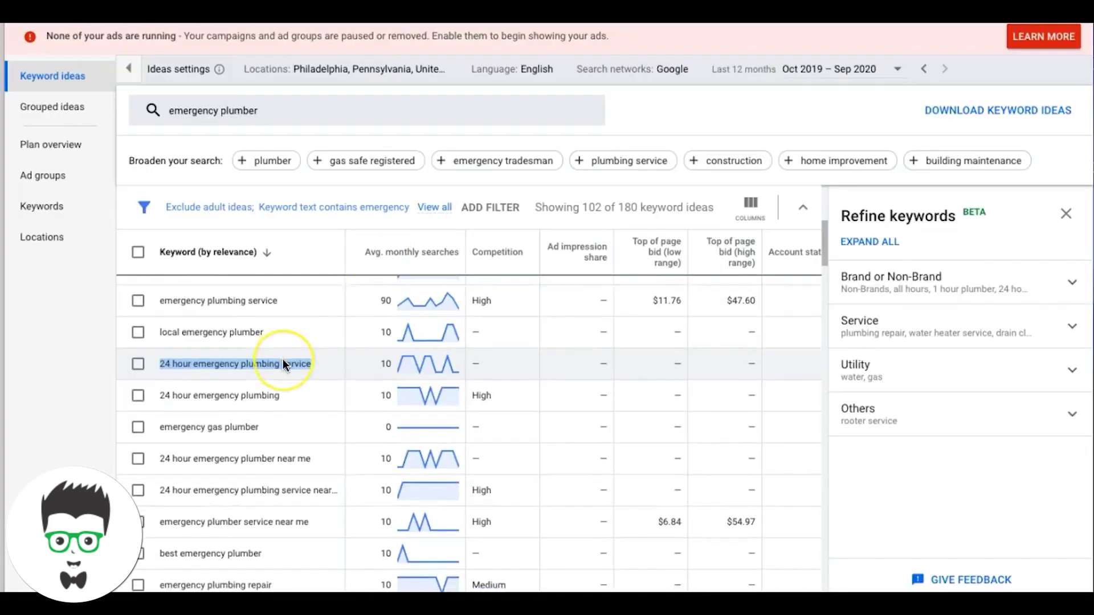
# Add "best emergency plumber" from the keyword ideas as the next line of AdWords Wrapper's list
pyautogui.scroll(-5, 282, 359)
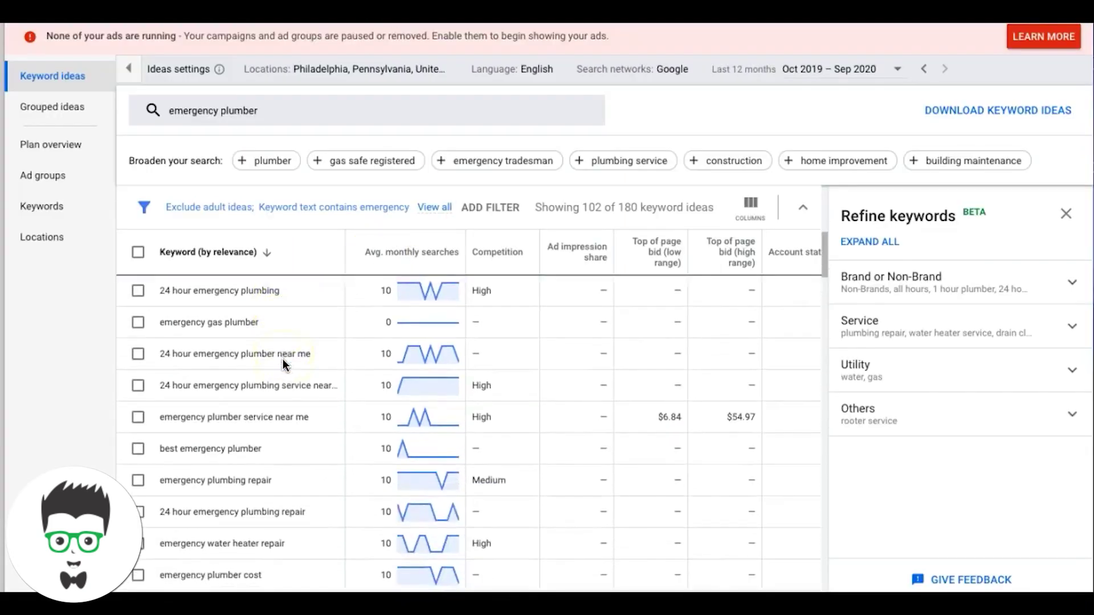
pyautogui.click(261, 406)
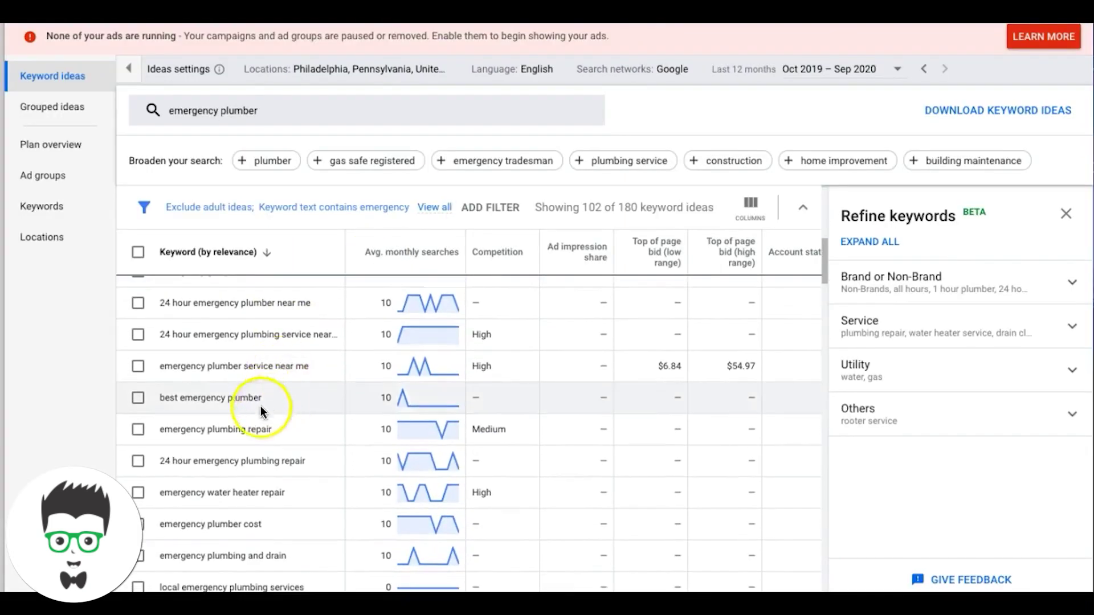
pyautogui.tripleClick(230, 400)
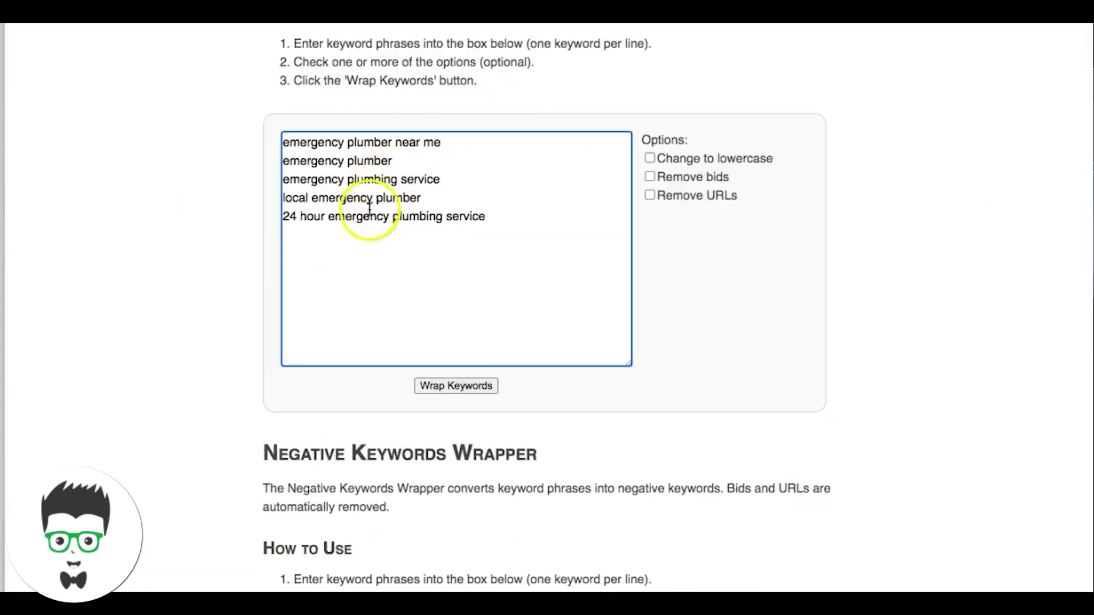
pyautogui.write('best emergency plumber')
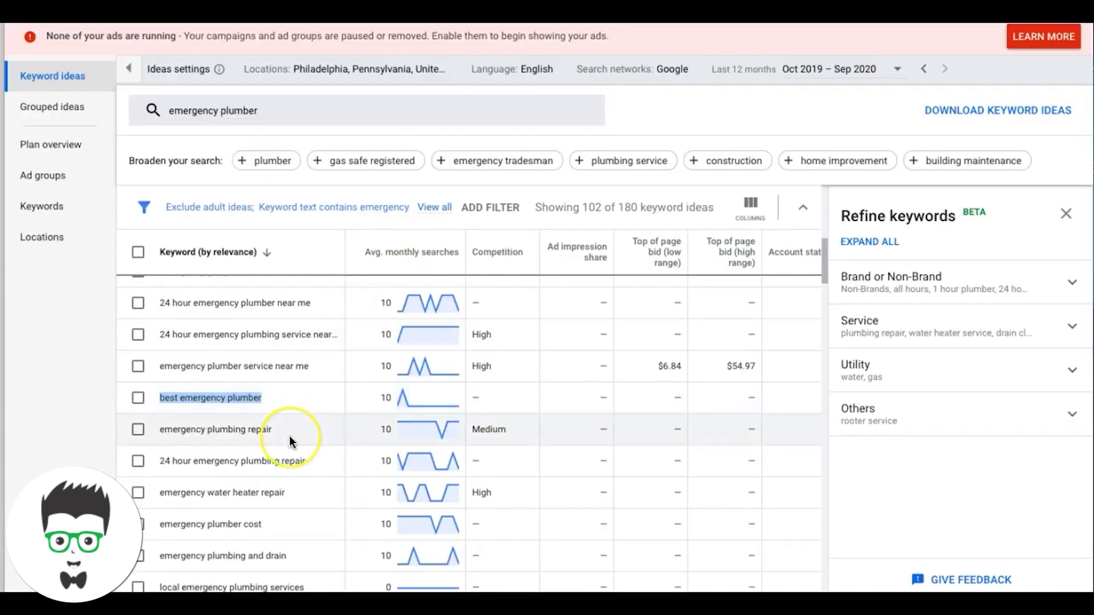
# Review the remaining "emergency" keyword ideas in the keyword planner for further relevant terms and for irrelevant locations or services
pyautogui.scroll(-5, 289, 439)
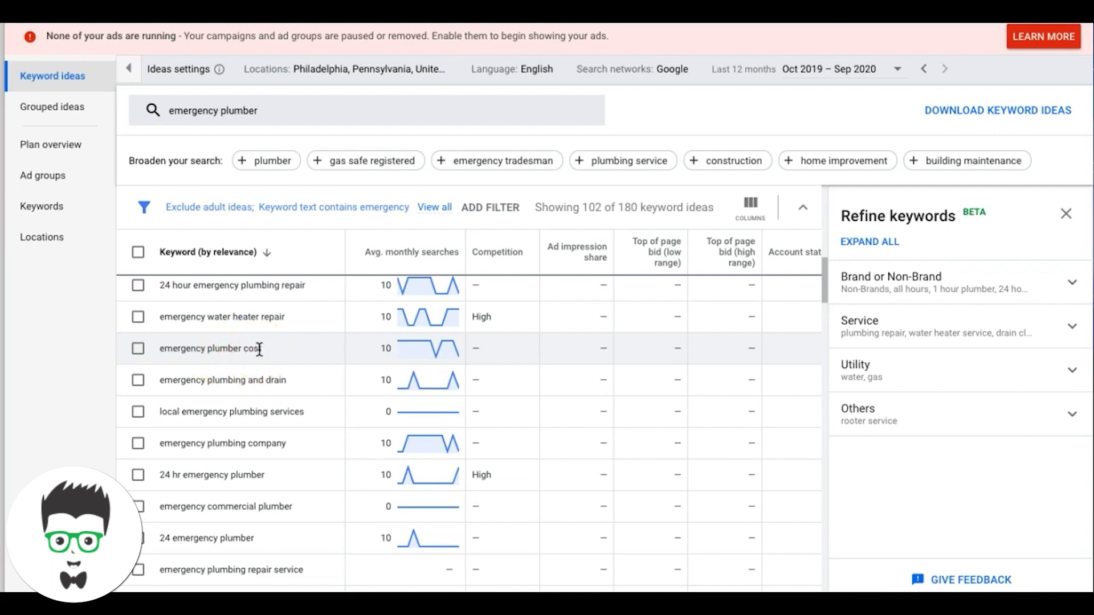
pyautogui.click(256, 377)
pyautogui.scroll(-3, 256, 377)
pyautogui.scroll(-3, 256, 377)
pyautogui.scroll(-2, 255, 372)
pyautogui.click(297, 386)
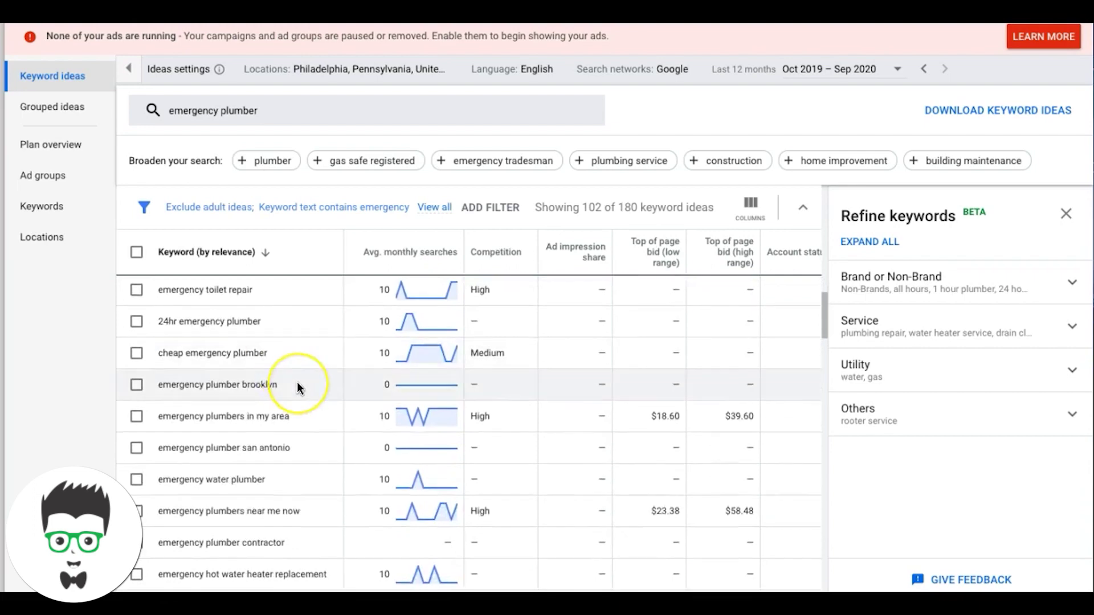
pyautogui.scroll(-1, 296, 382)
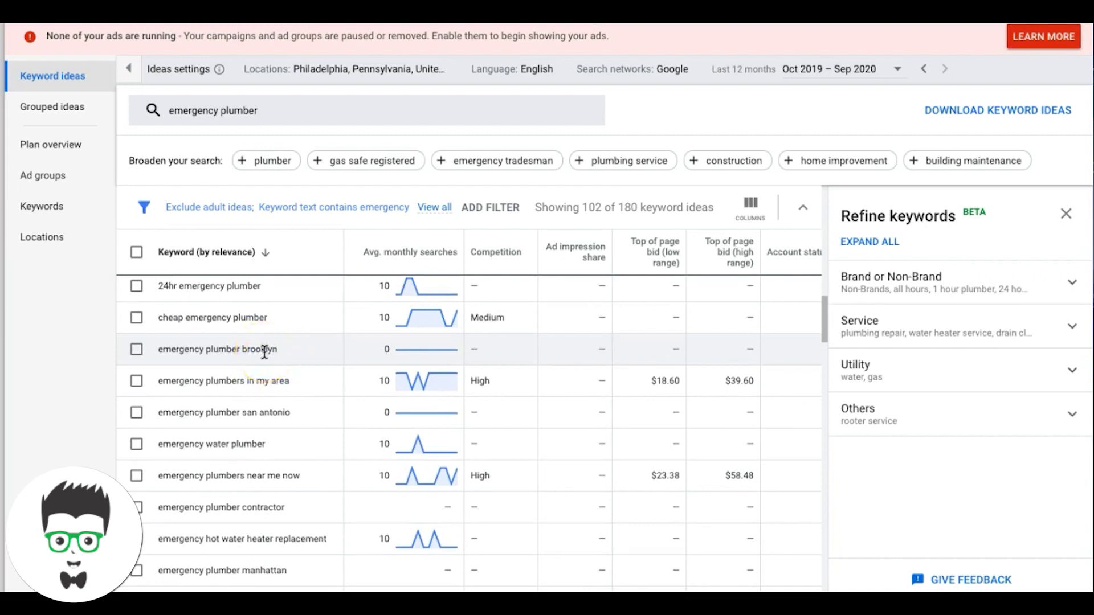
pyautogui.scroll(-1, 275, 376)
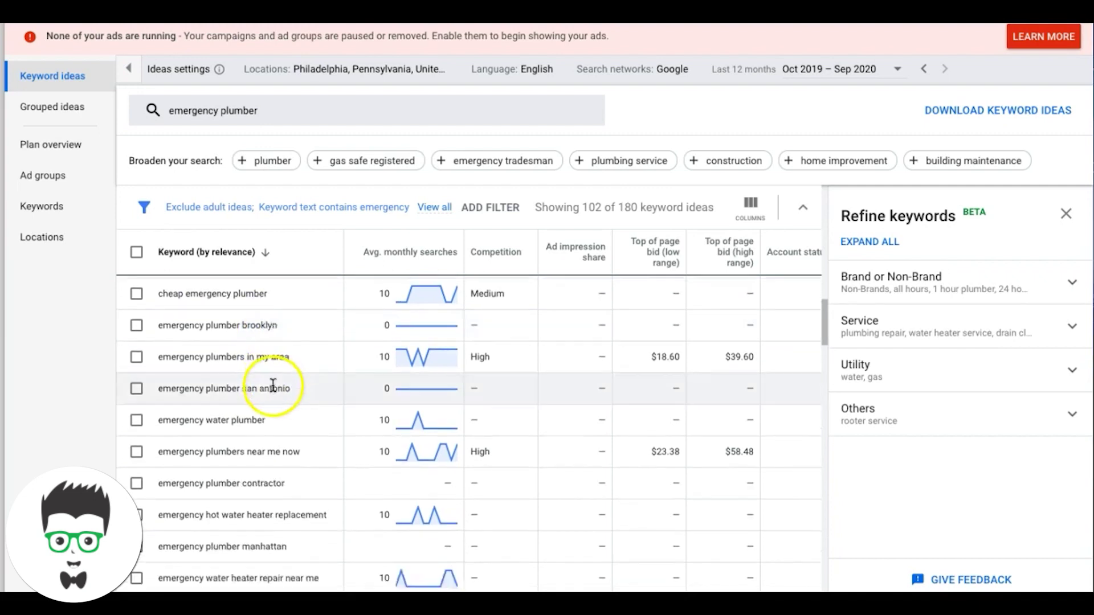
pyautogui.scroll(-1, 273, 385)
pyautogui.scroll(1, 188, 308)
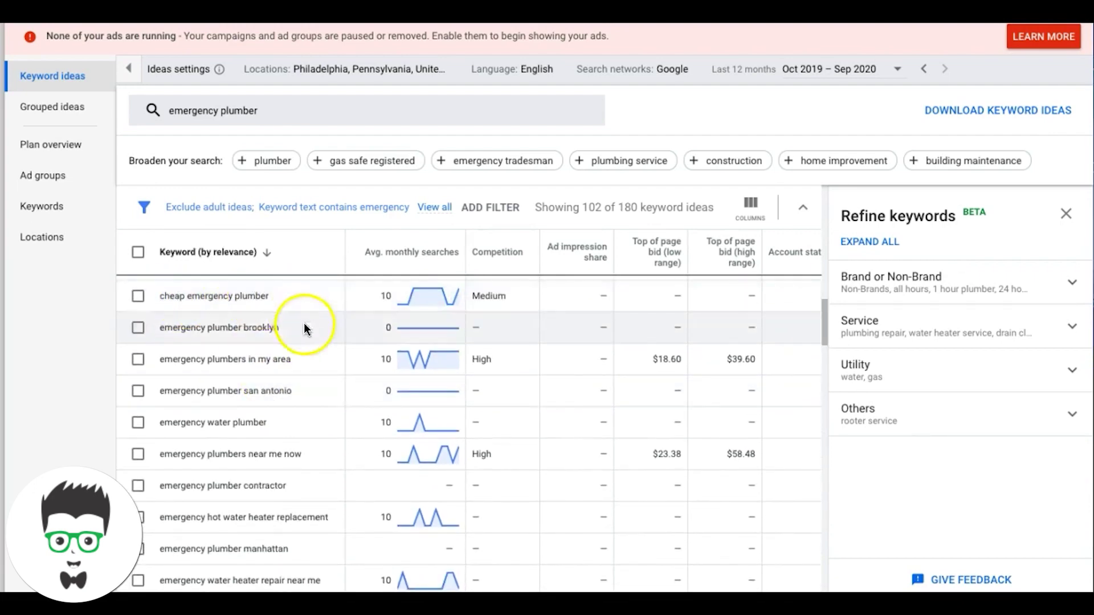
pyautogui.scroll(-3, 326, 330)
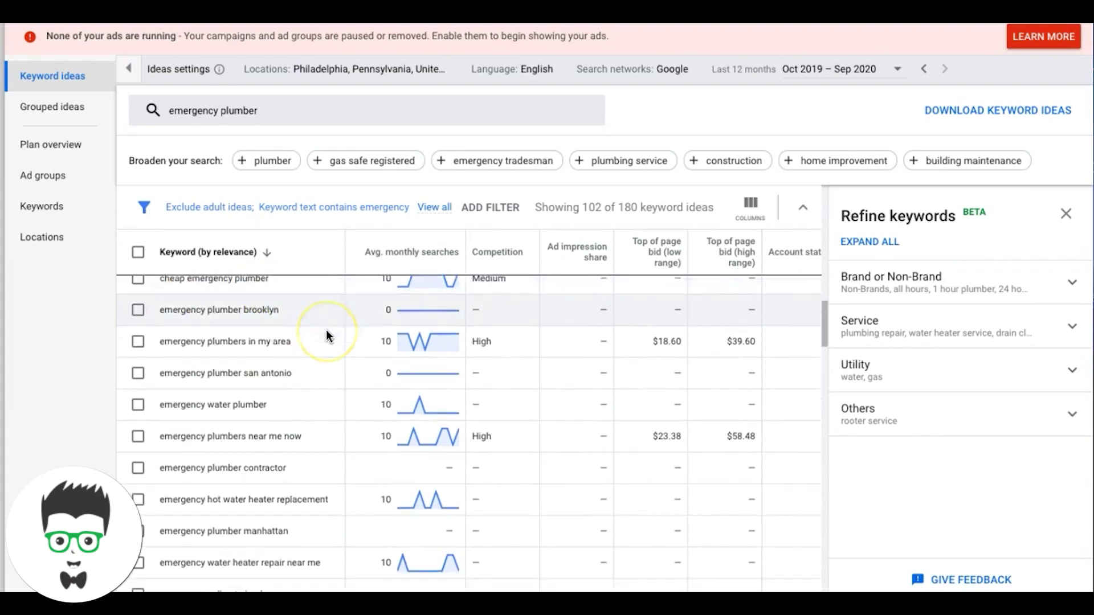
pyautogui.scroll(-3, 326, 335)
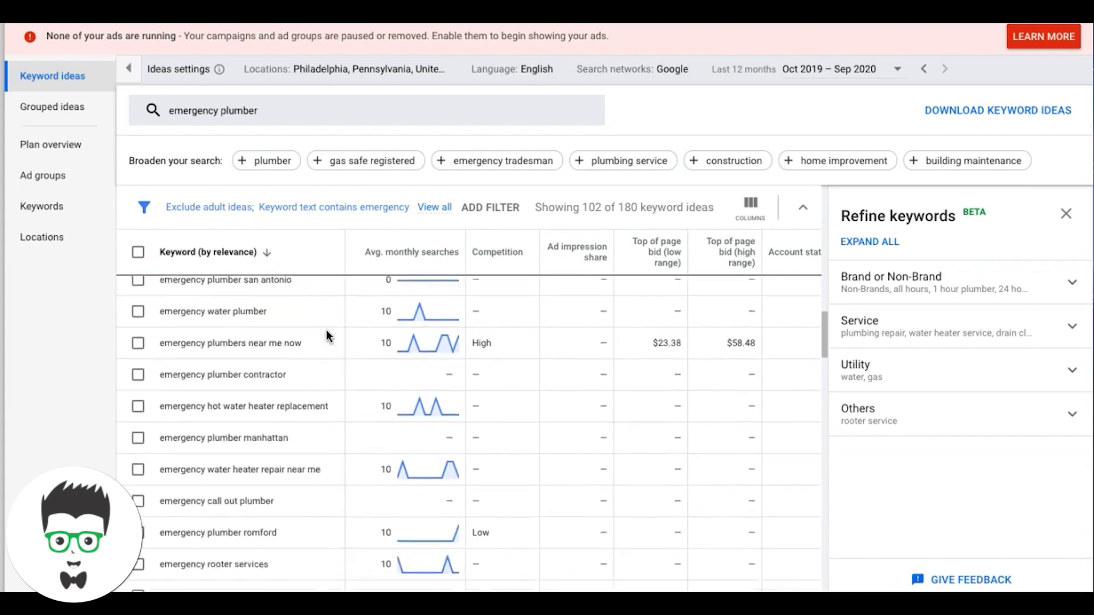
pyautogui.scroll(-2, 326, 329)
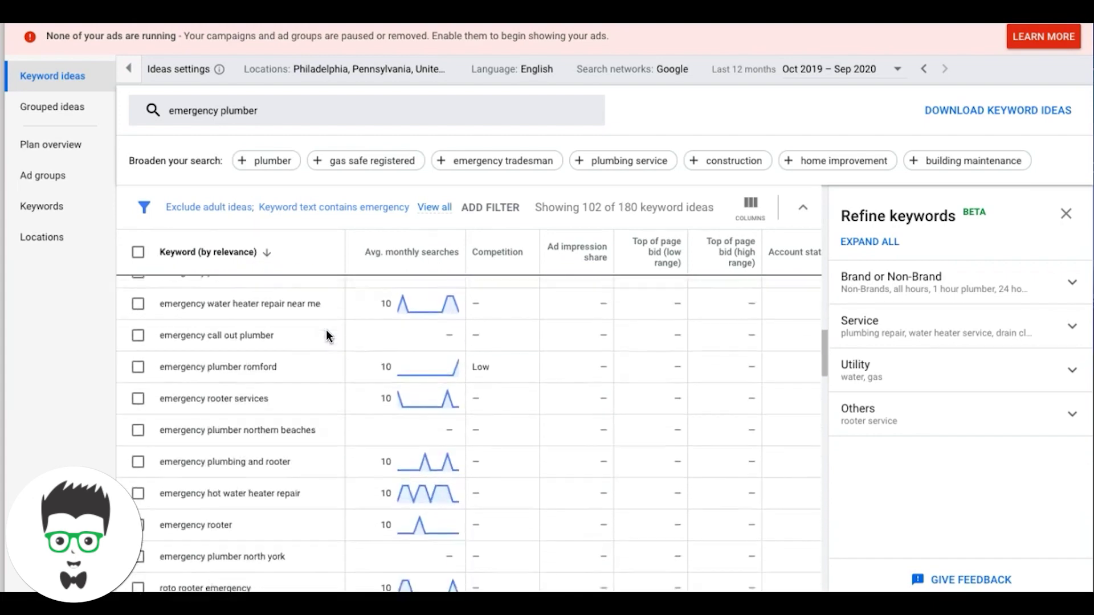
pyautogui.scroll(-2, 289, 368)
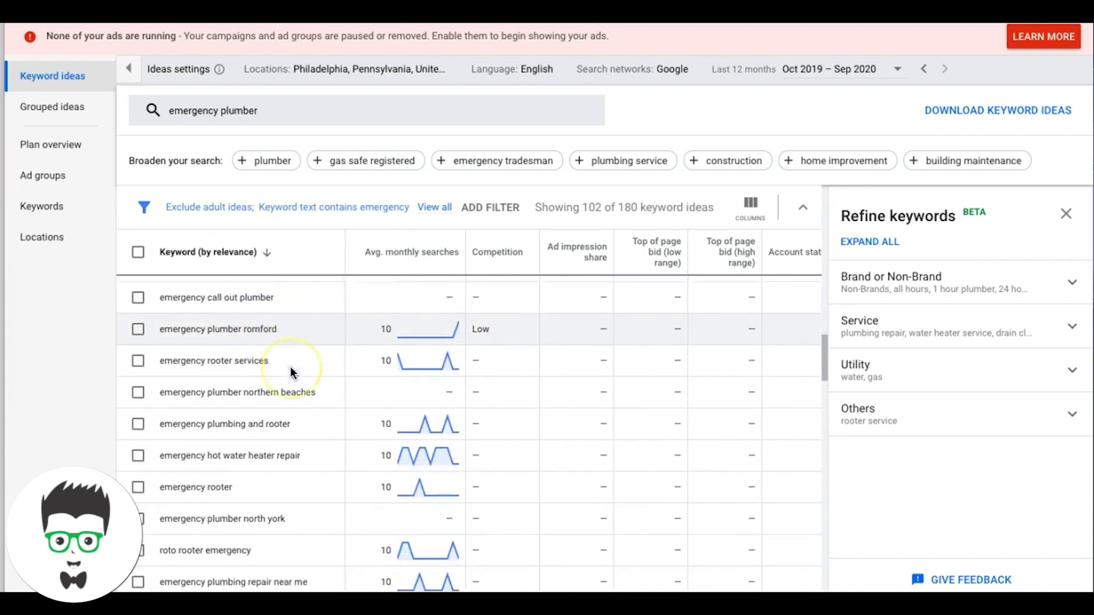
pyautogui.scroll(-2, 293, 387)
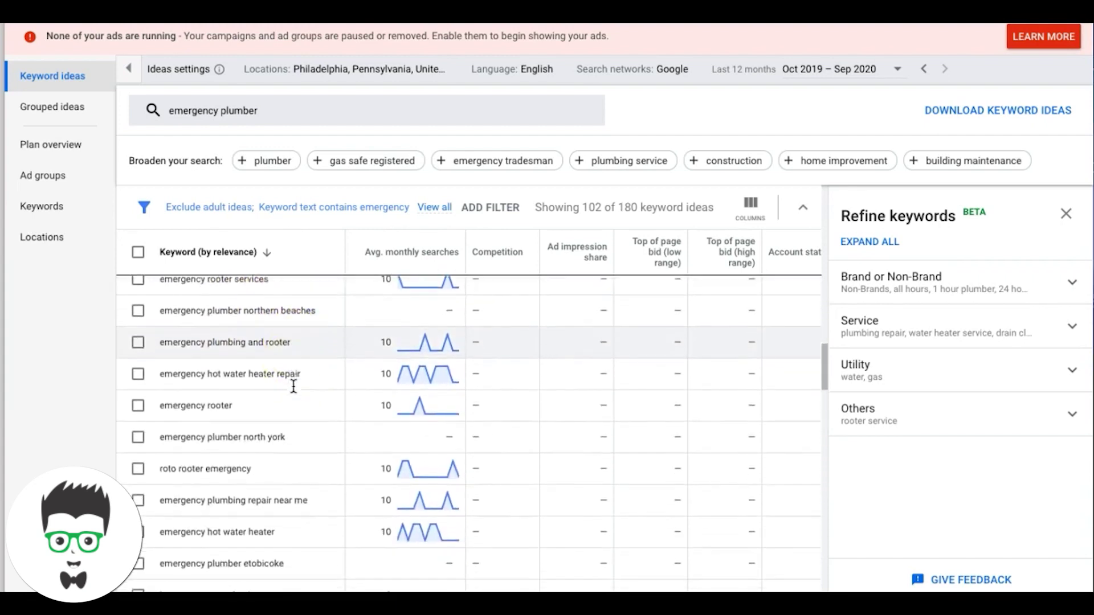
pyautogui.scroll(-2, 294, 392)
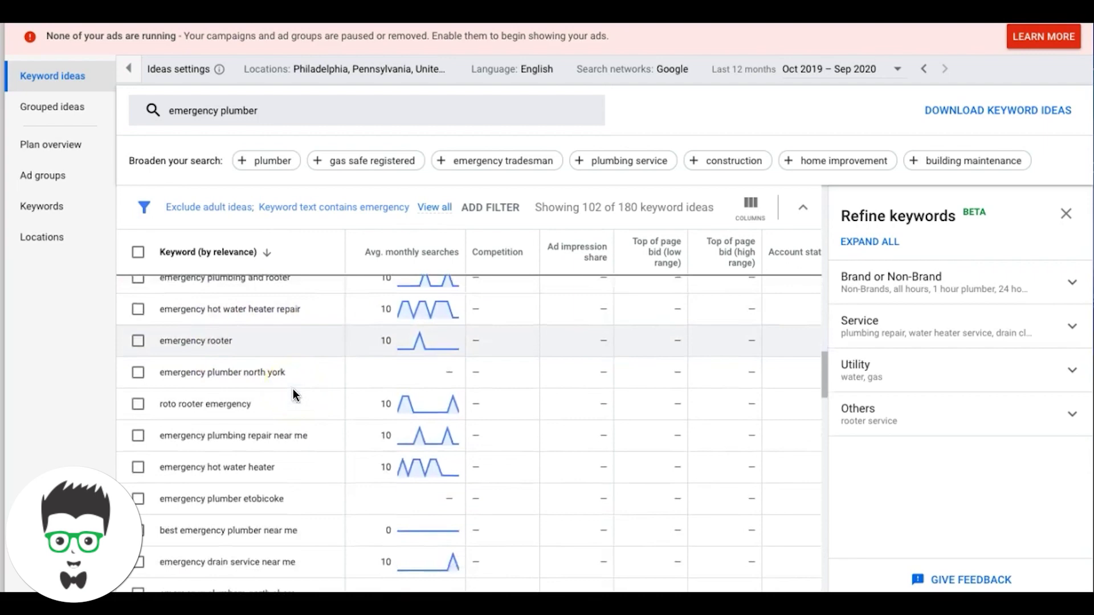
pyautogui.scroll(-5, 307, 425)
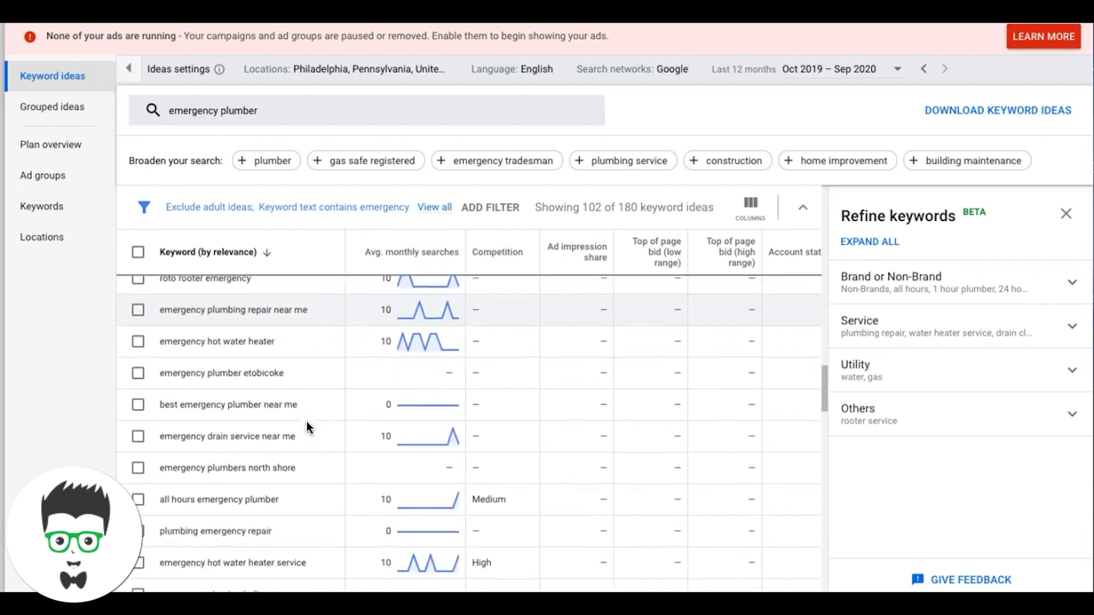
pyautogui.scroll(-15, 307, 426)
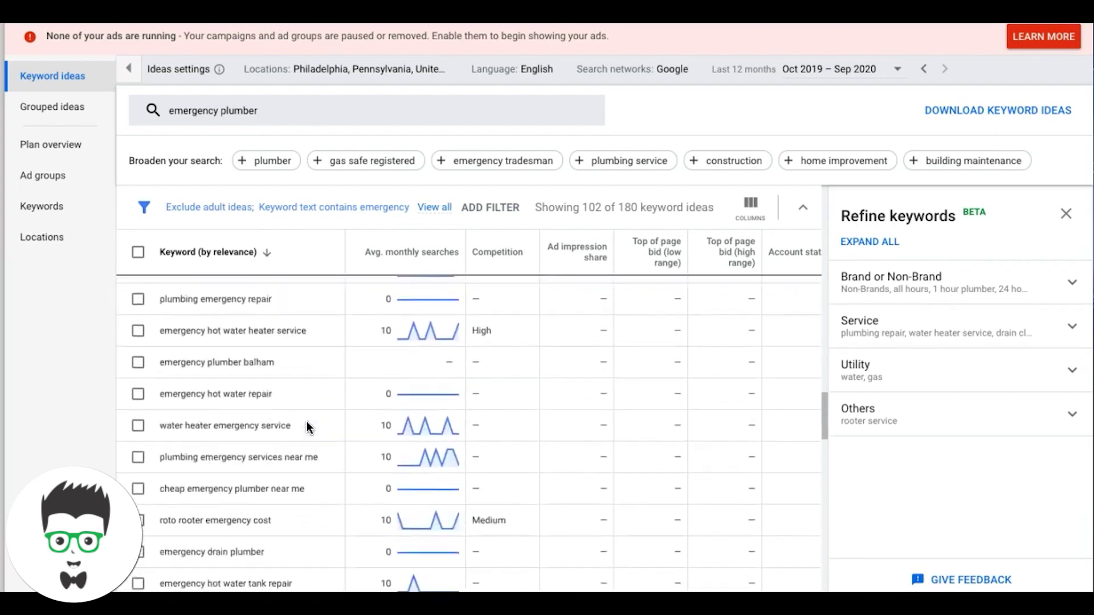
pyautogui.scroll(-5, 306, 422)
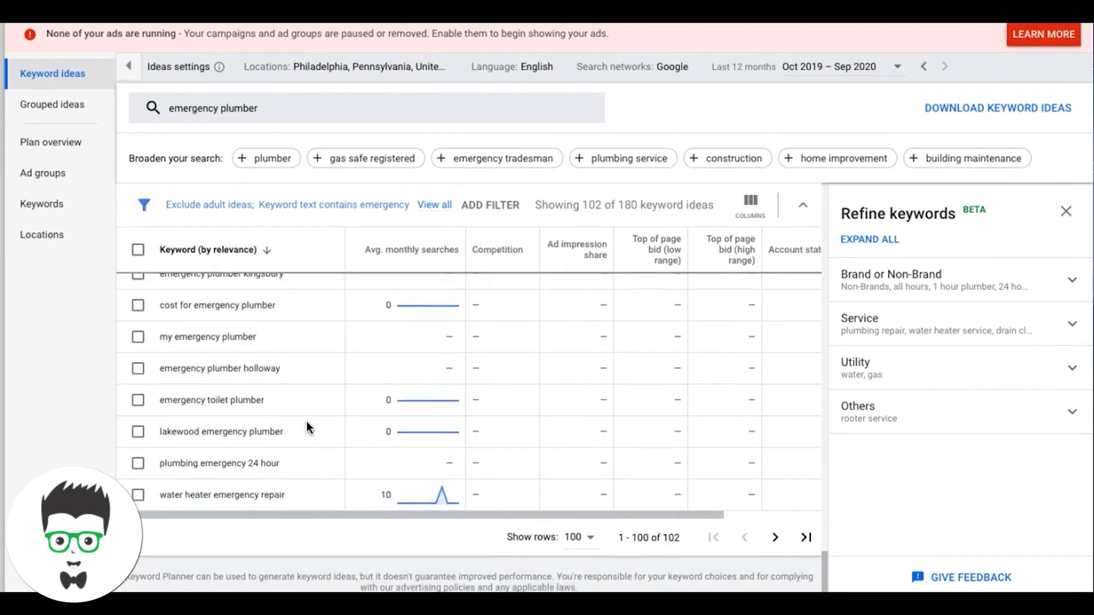
pyautogui.click(281, 490)
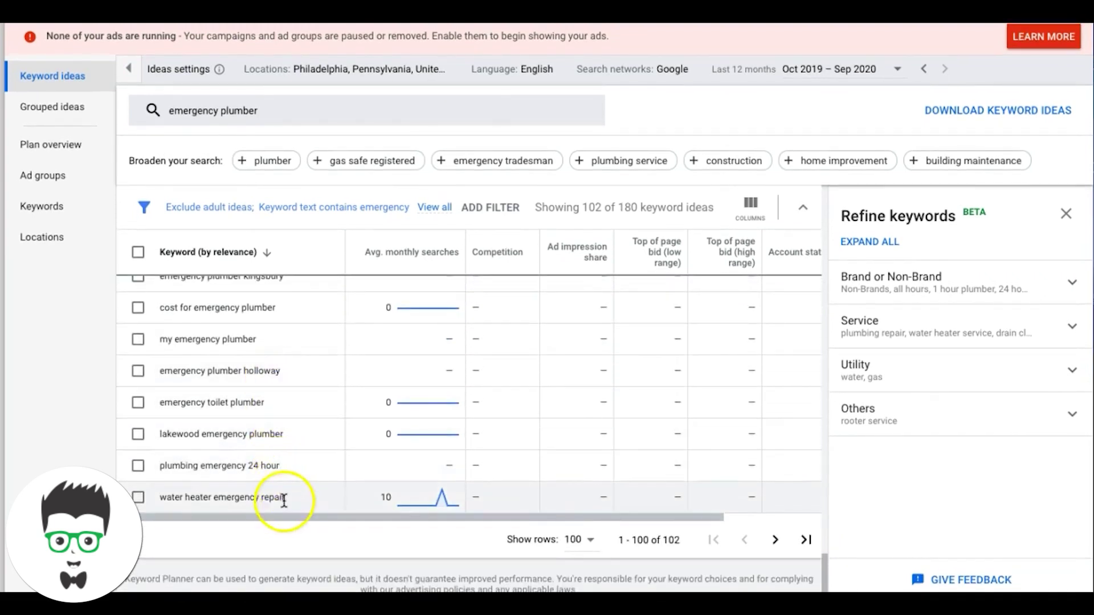
pyautogui.scroll(1, 283, 432)
pyautogui.scroll(2, 282, 432)
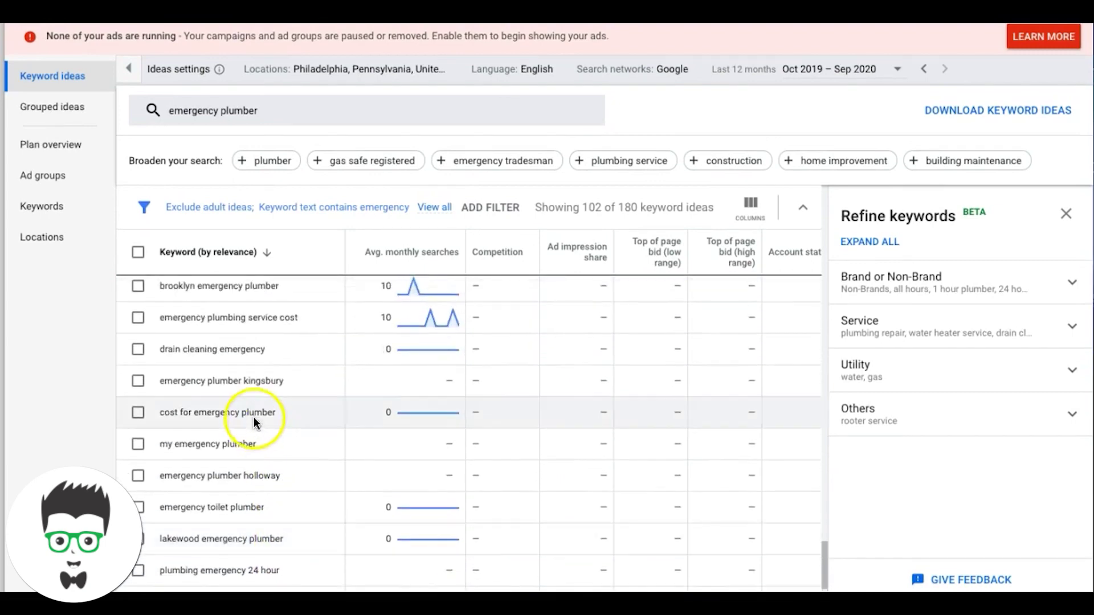
pyautogui.scroll(1, 290, 421)
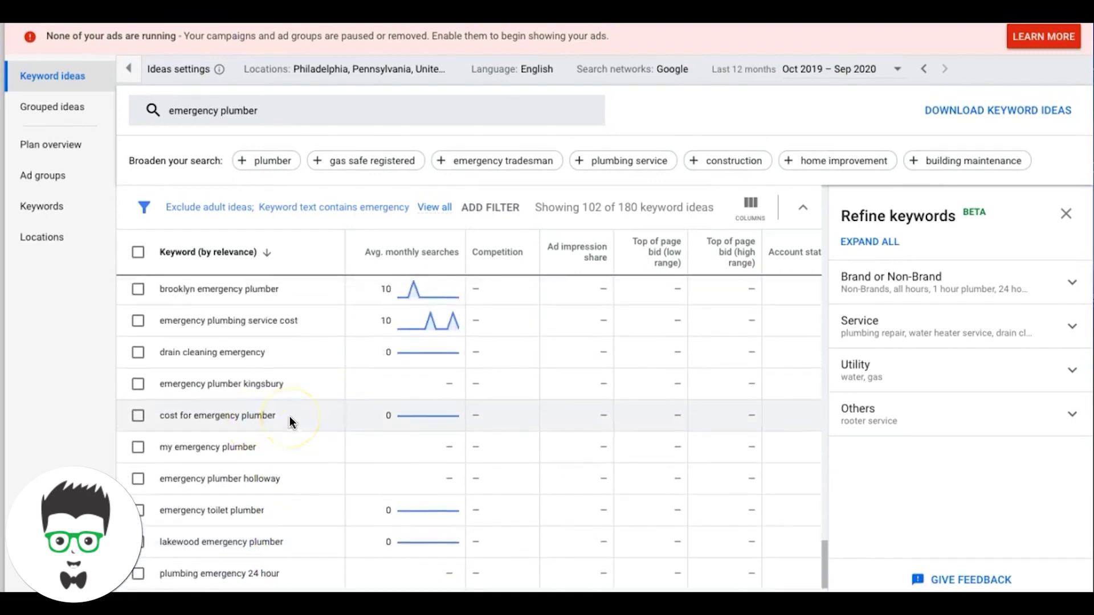
pyautogui.scroll(1, 290, 422)
pyautogui.click(267, 423)
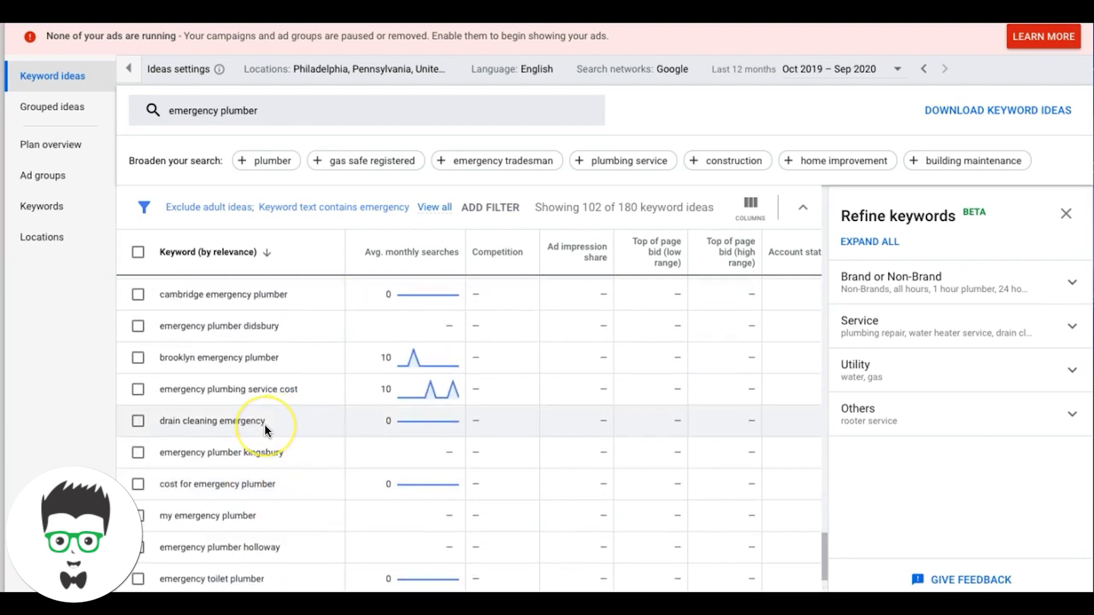
# Look back through the "emergency" keyword ideas for cost, drain cleaning, out-of-area and other variants worth using or excluding
pyautogui.click(235, 422)
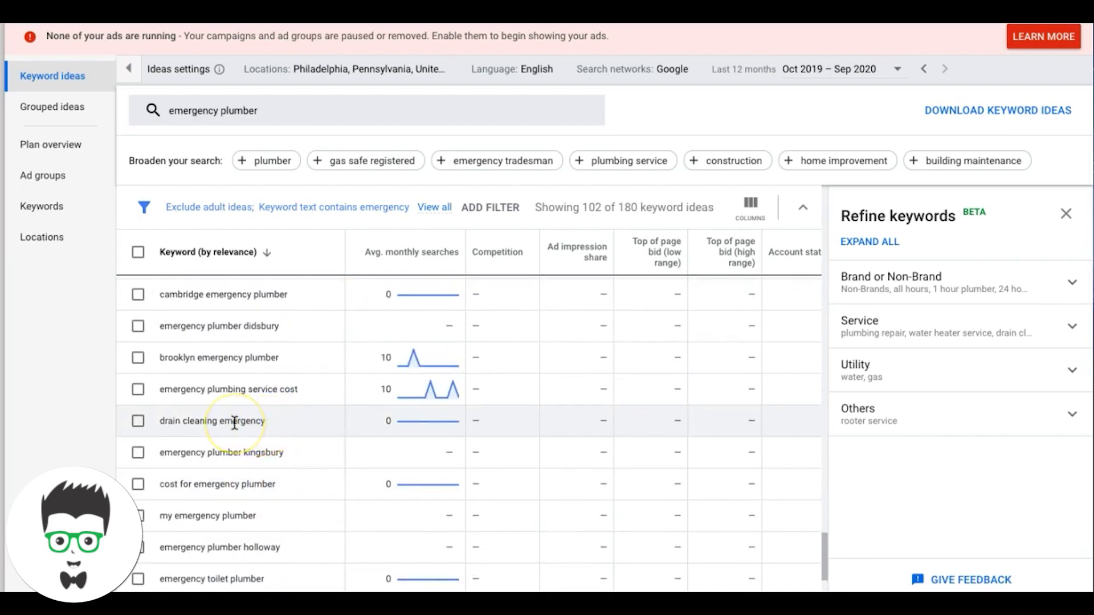
pyautogui.click(234, 423)
pyautogui.scroll(3, 245, 423)
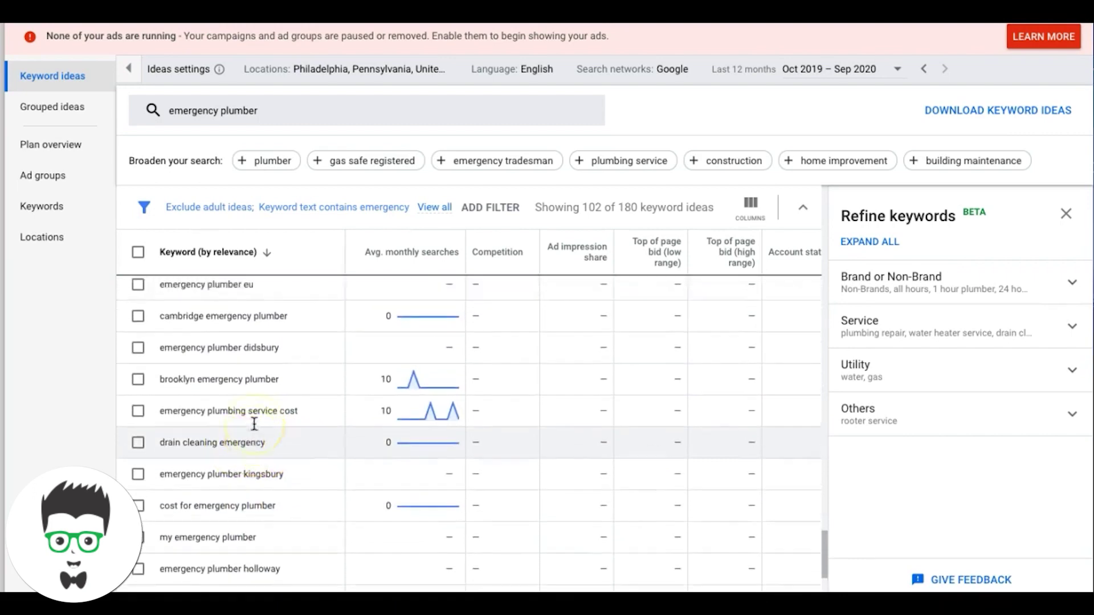
pyautogui.scroll(2, 254, 423)
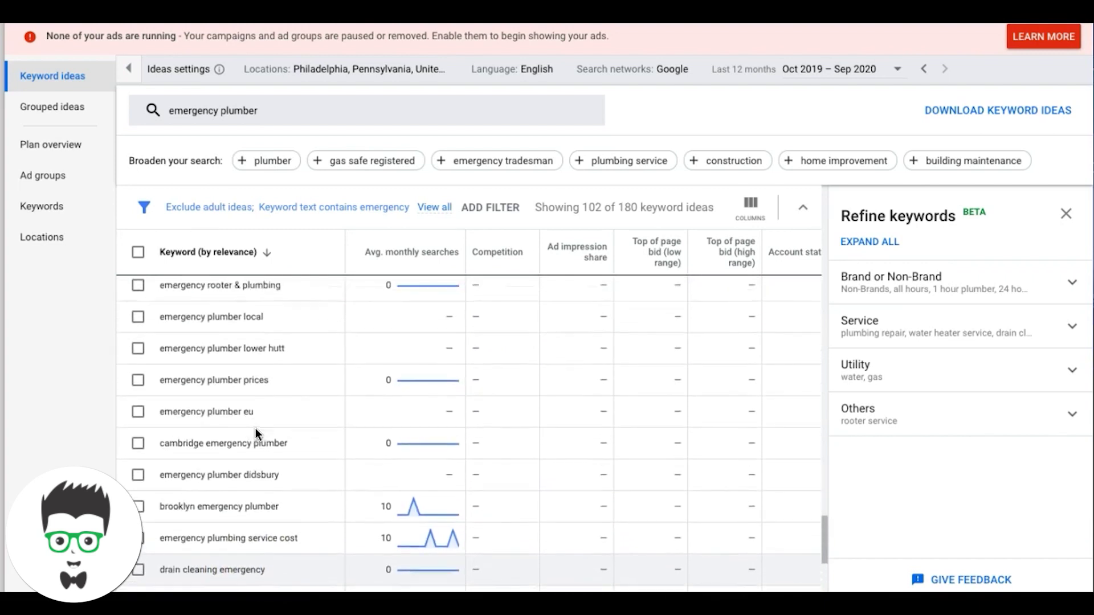
pyautogui.click(232, 422)
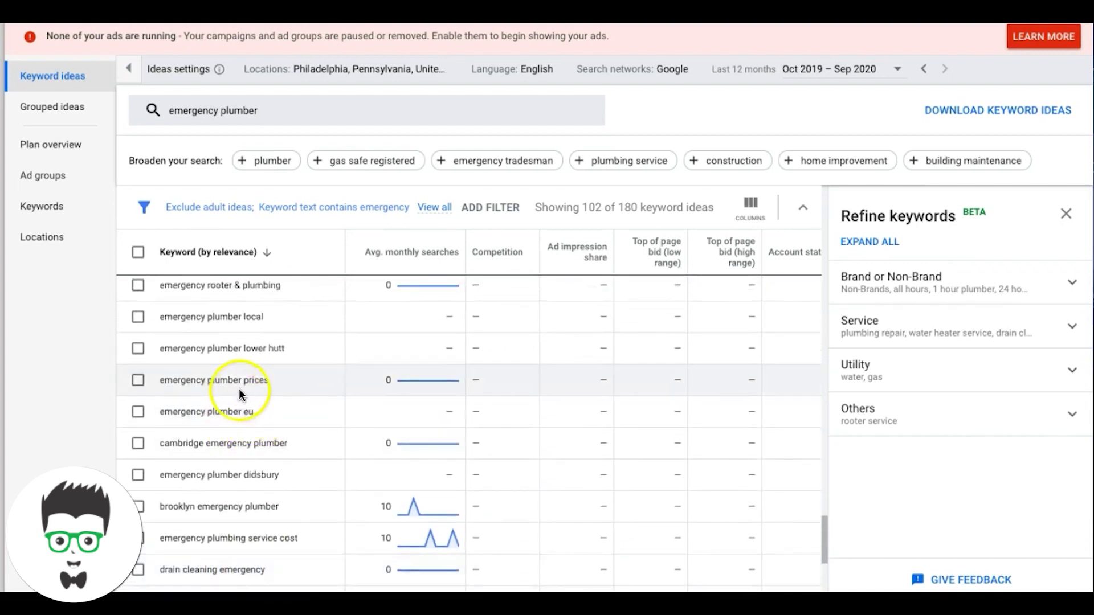
pyautogui.scroll(1, 275, 383)
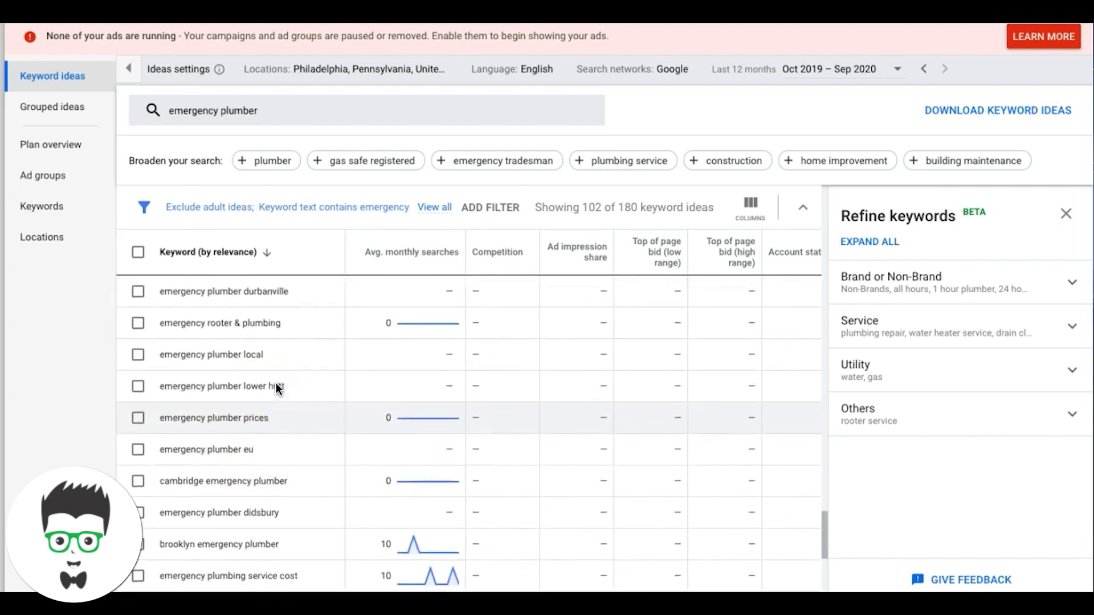
pyautogui.scroll(3, 309, 399)
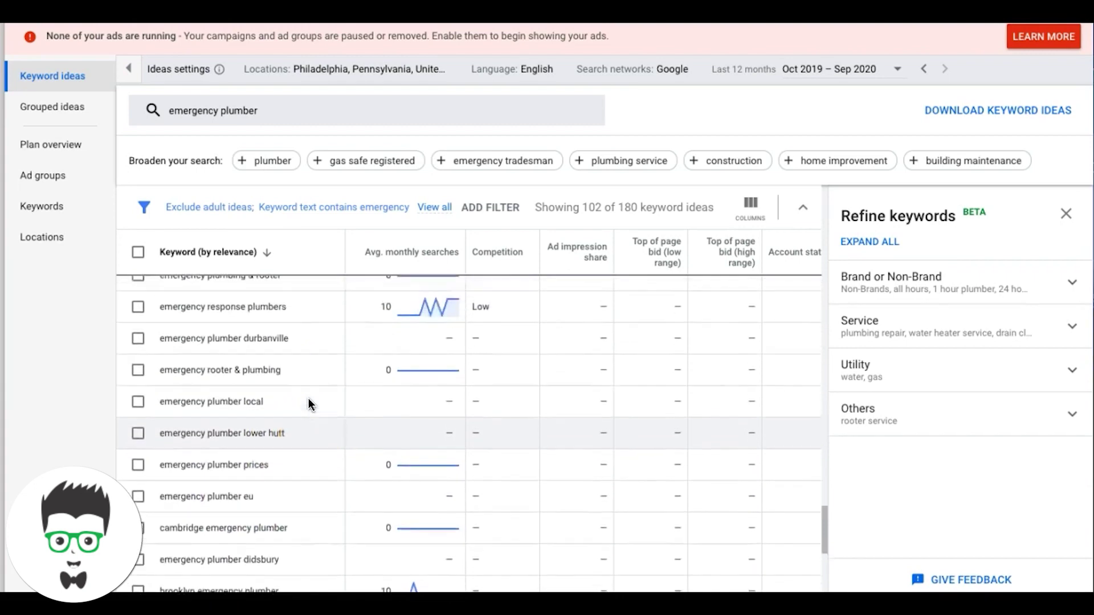
pyautogui.scroll(4, 309, 398)
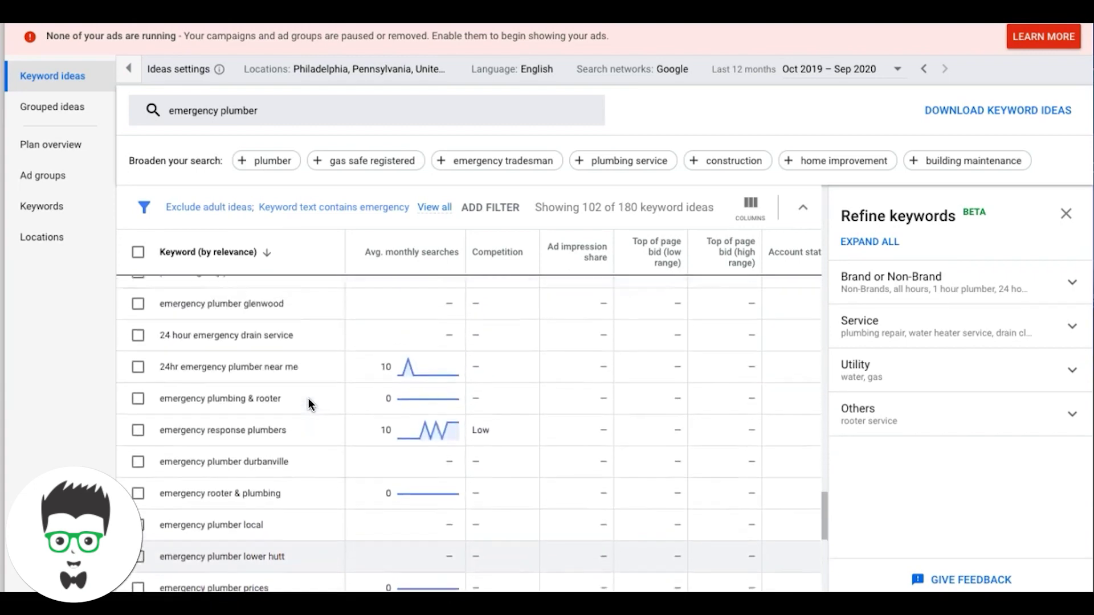
pyautogui.scroll(4, 309, 398)
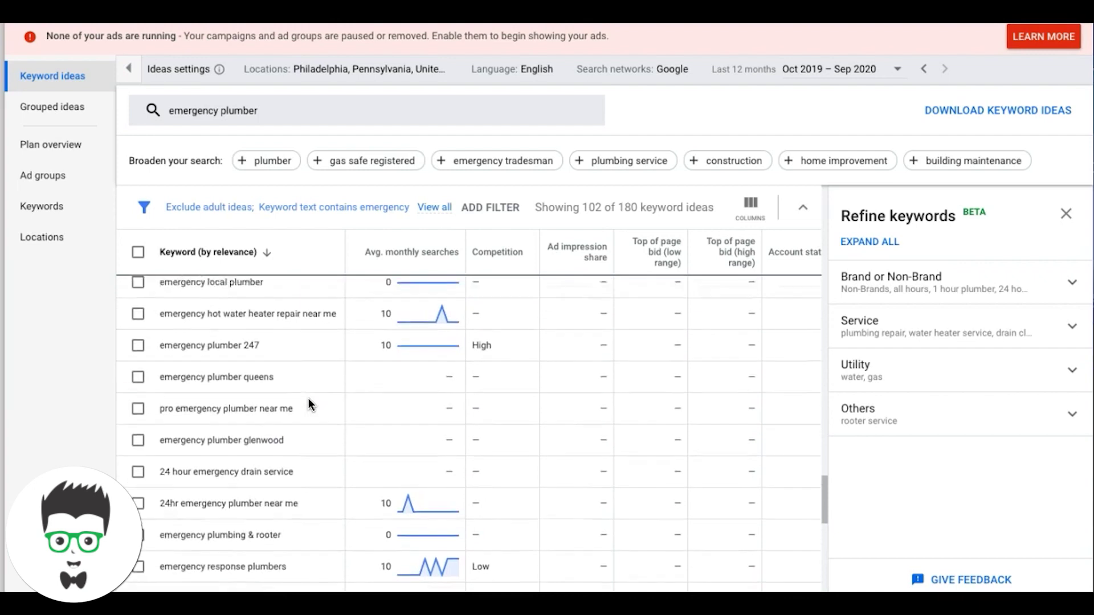
pyautogui.scroll(5, 309, 398)
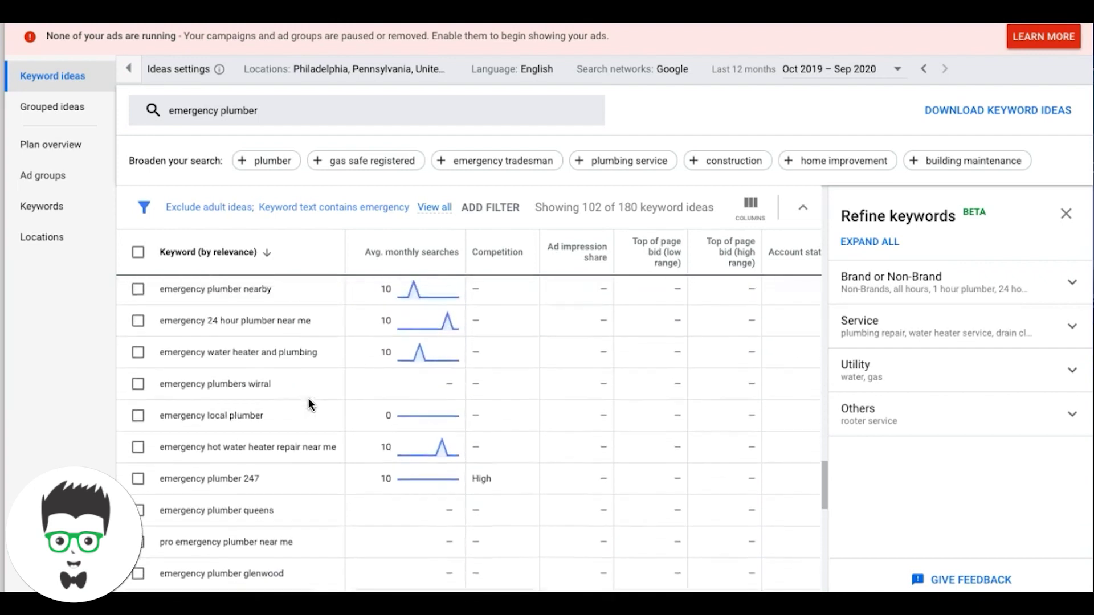
pyautogui.scroll(3, 308, 398)
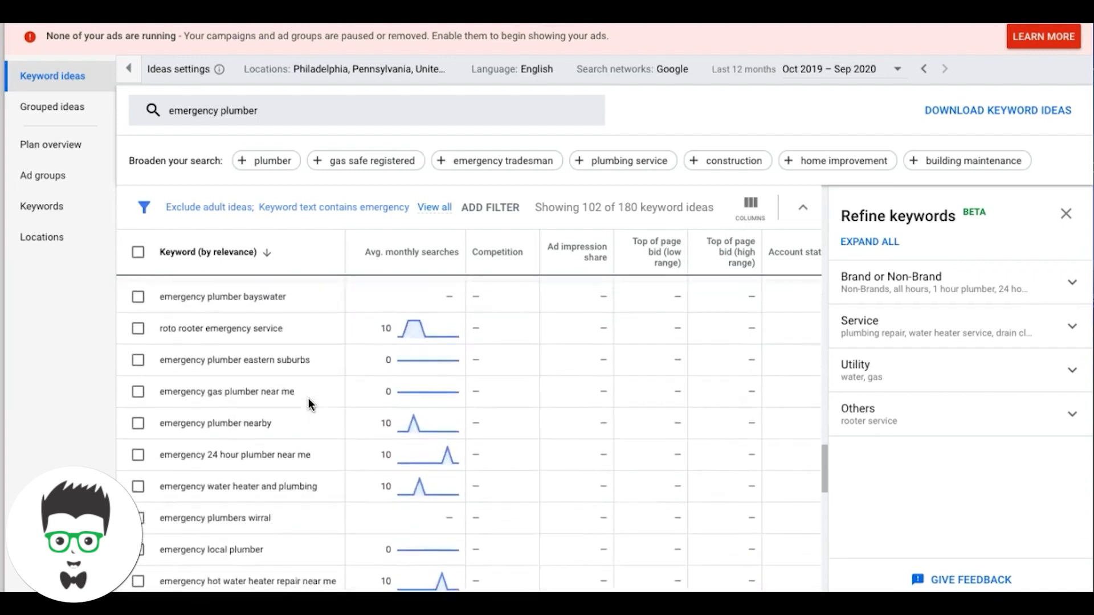
pyautogui.scroll(4, 309, 398)
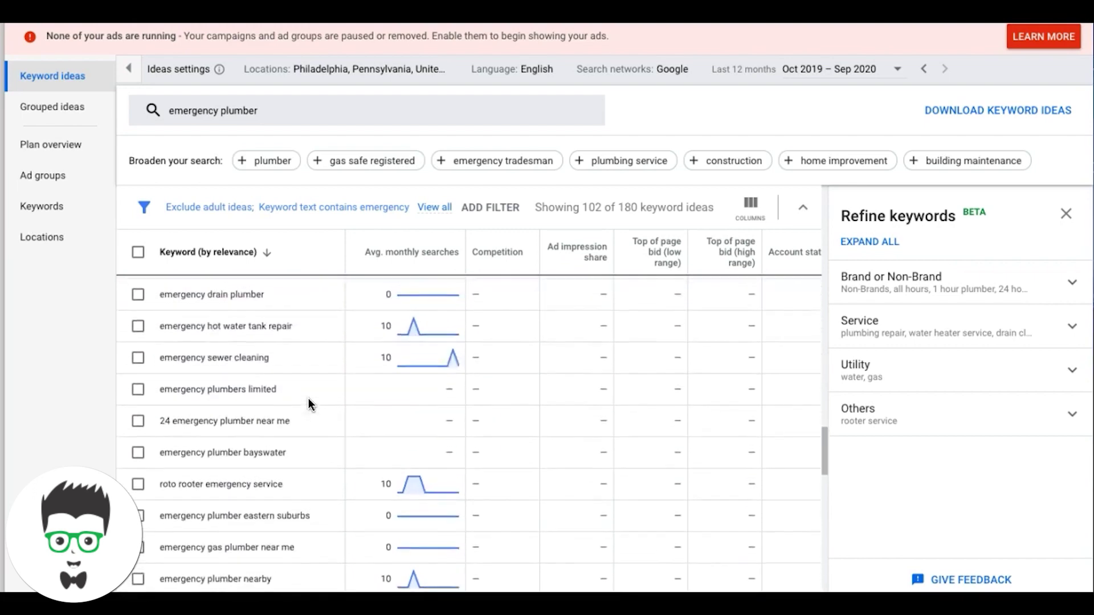
pyautogui.click(202, 398)
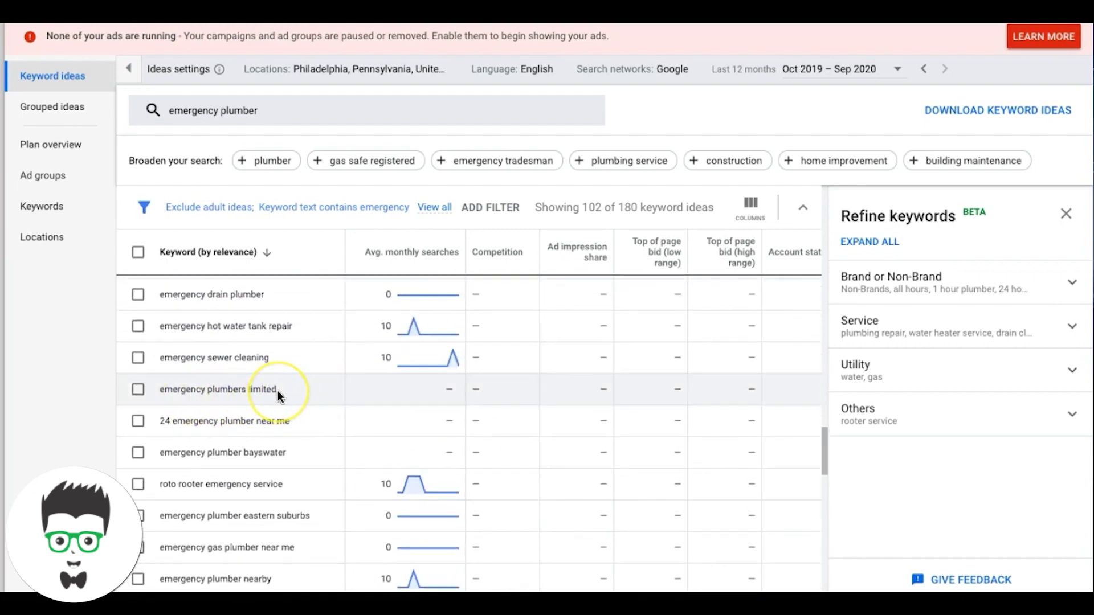
pyautogui.moveTo(278, 391); pyautogui.dragTo(160, 384)
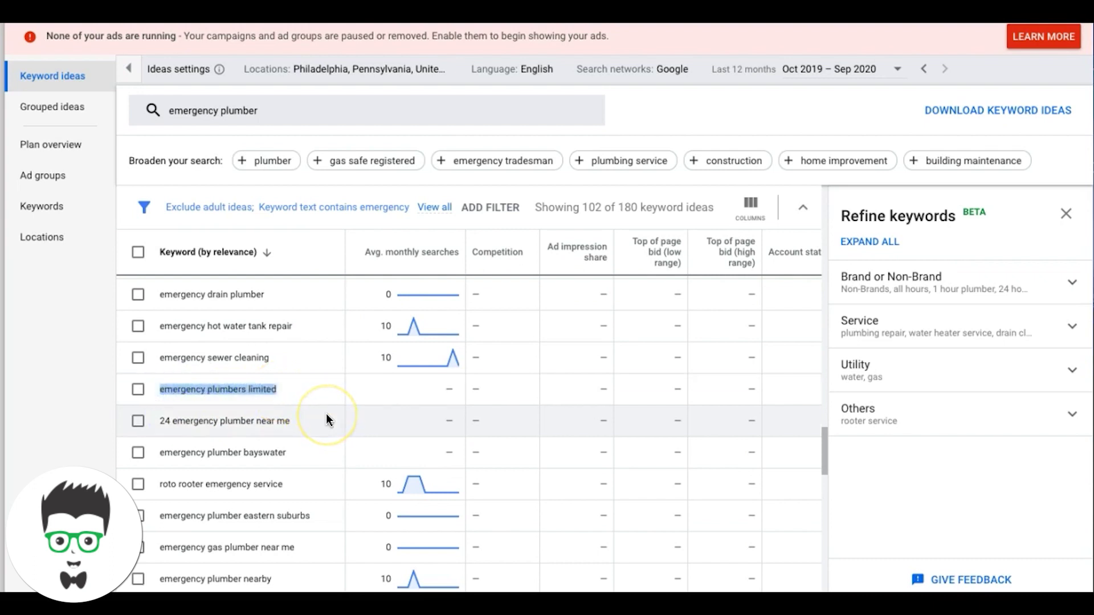
pyautogui.scroll(3, 327, 418)
pyautogui.rightClick(267, 517)
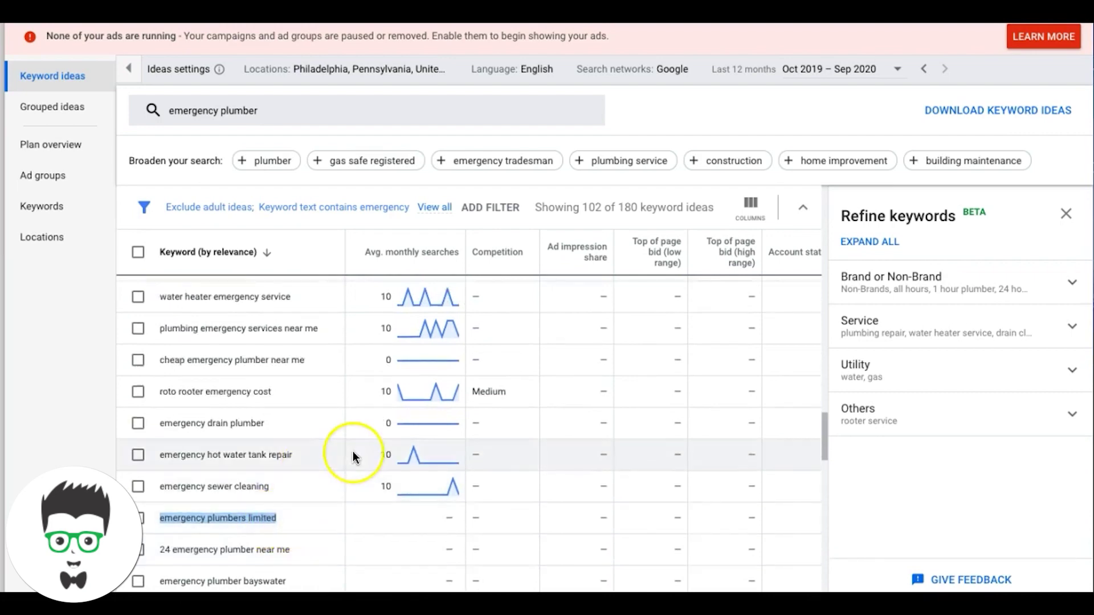
pyautogui.scroll(3, 353, 452)
pyautogui.scroll(5, 353, 454)
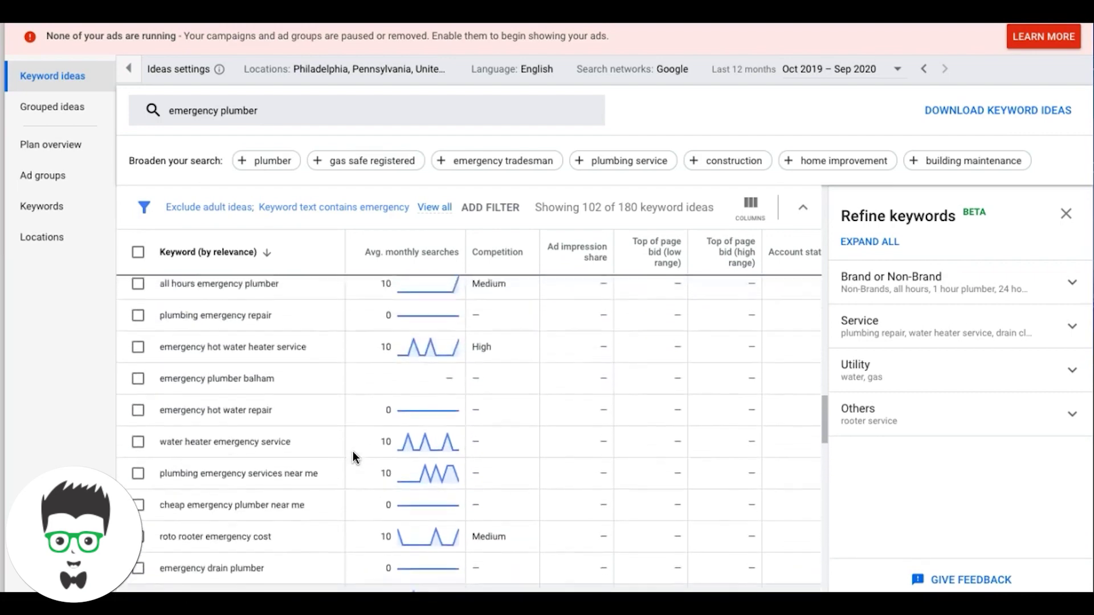
pyautogui.scroll(-10, 353, 451)
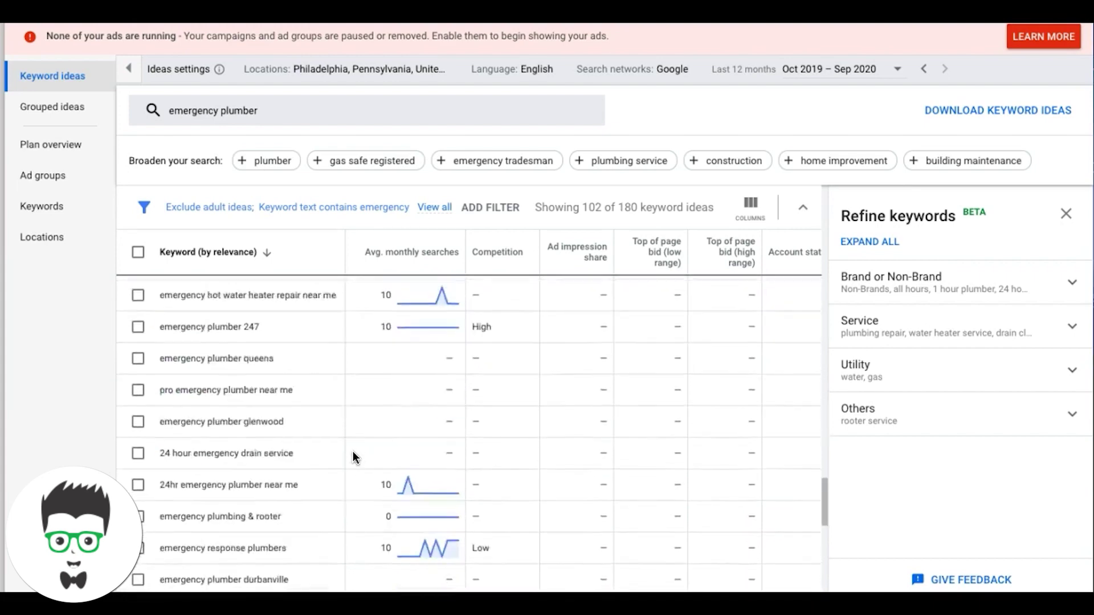
# Check the last page of keyword ideas, including "emergency plumber burst pipe", and return to the first page of ideas
pyautogui.click(775, 540)
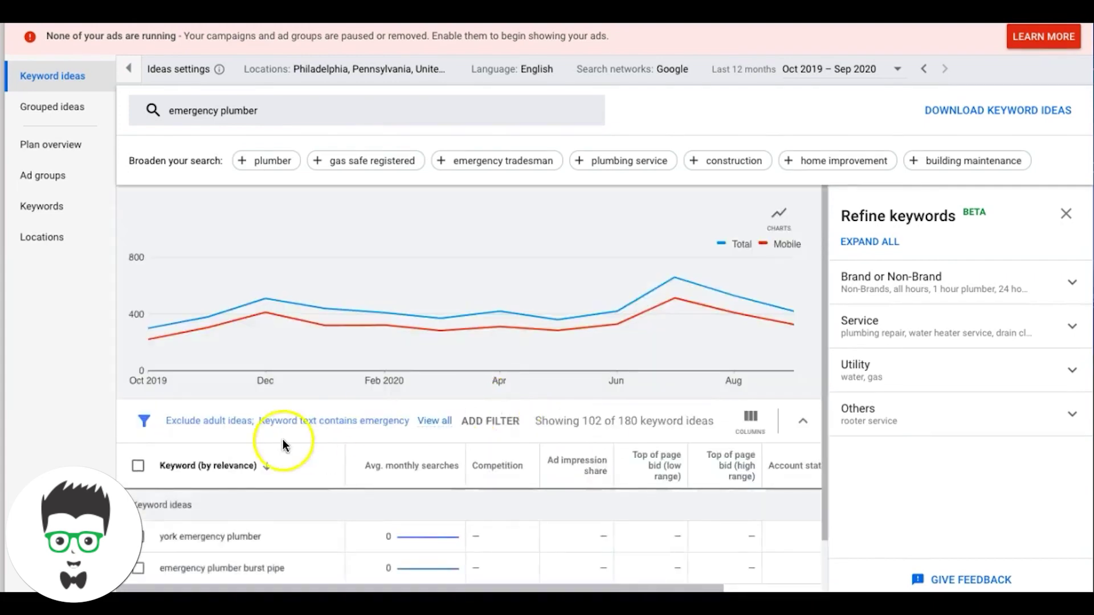
pyautogui.scroll(-2, 287, 447)
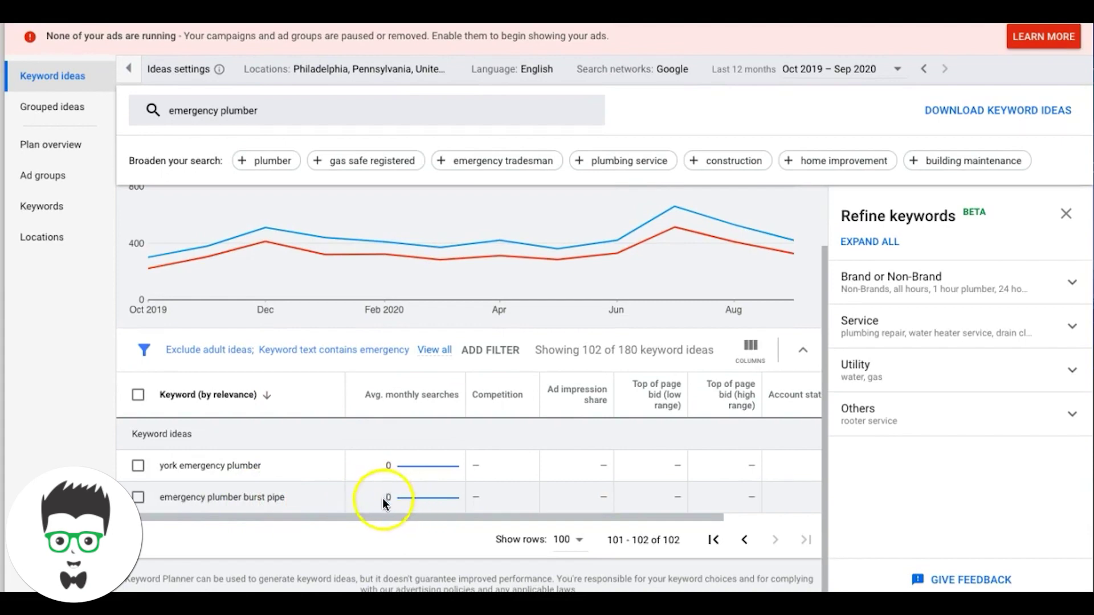
pyautogui.tripleClick(242, 502)
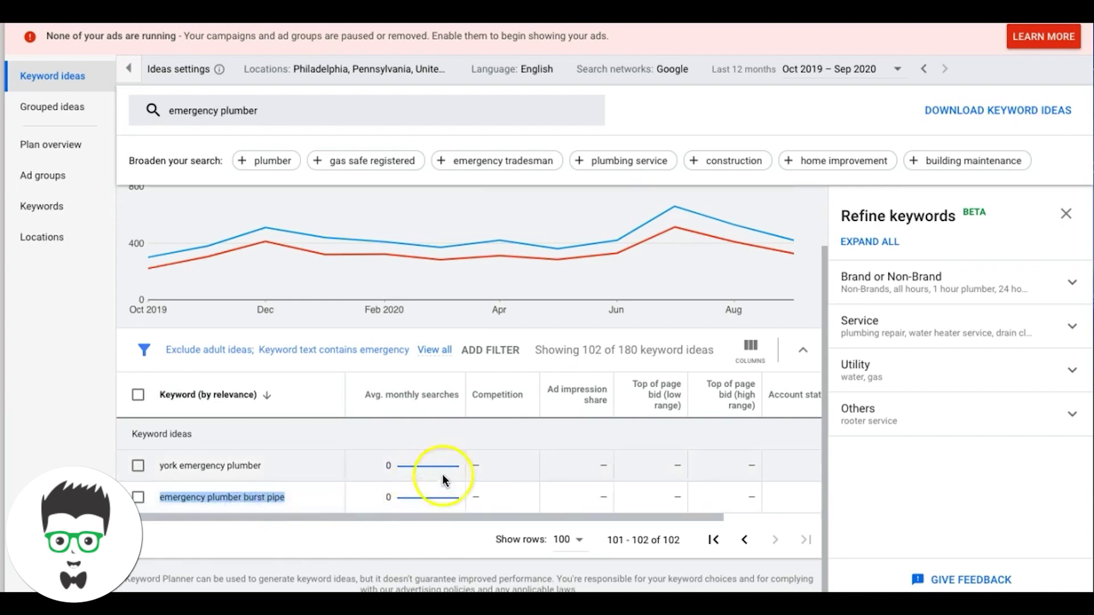
pyautogui.click(746, 542)
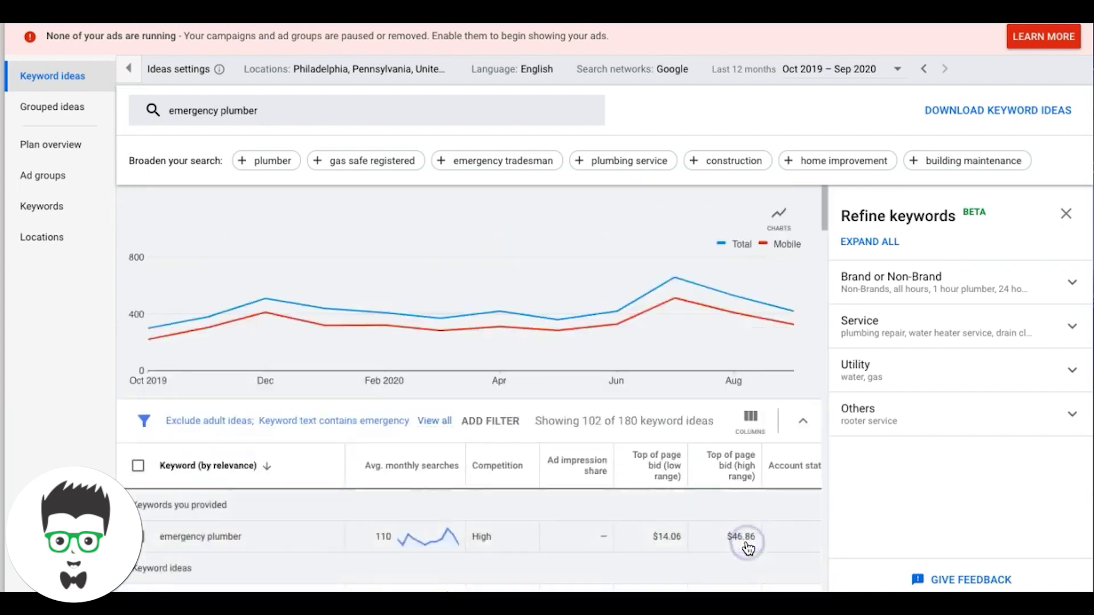
pyautogui.scroll(-5, 432, 481)
pyautogui.scroll(-3, 375, 368)
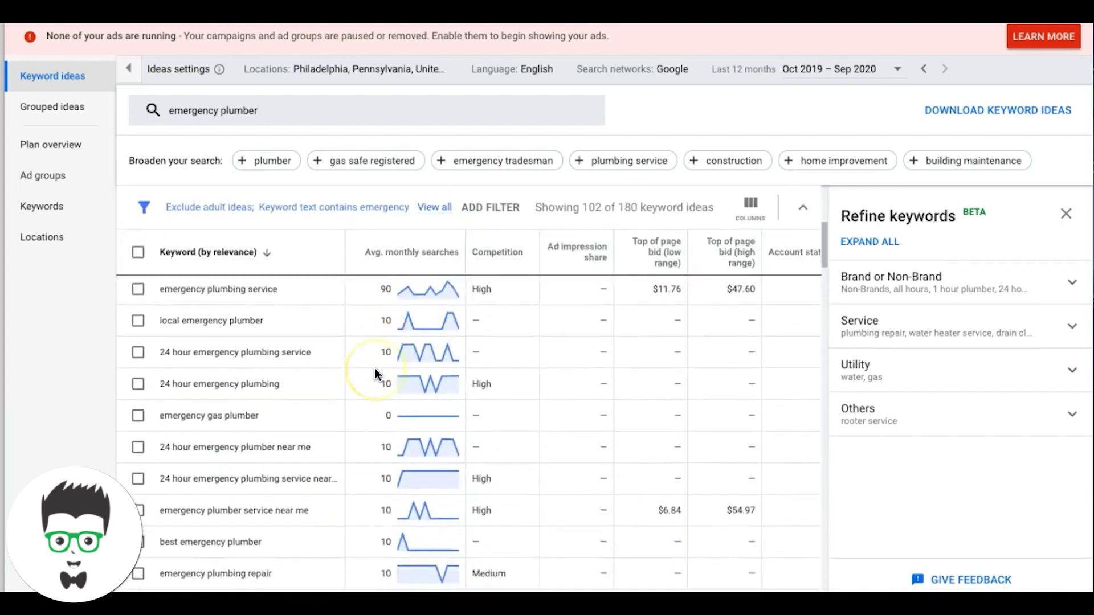
pyautogui.scroll(6, 375, 368)
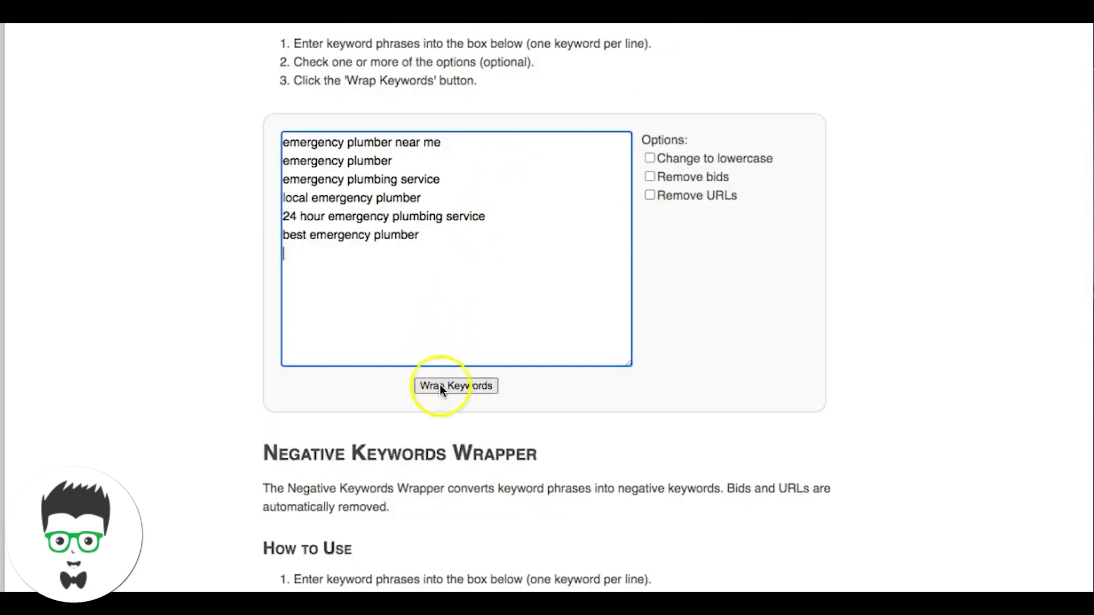
# Wrap the collected emergency keywords in AdWords Wrapper and copy the combined "Phrase" & [Exact] Match list
pyautogui.click(442, 390)
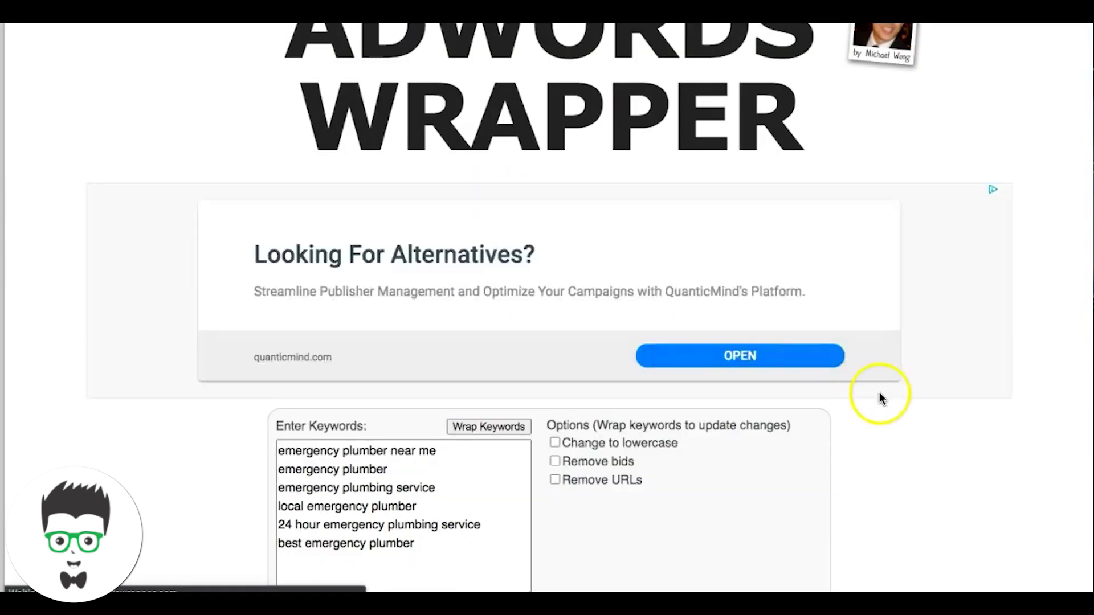
pyautogui.scroll(-5, 880, 399)
pyautogui.scroll(-5, 879, 392)
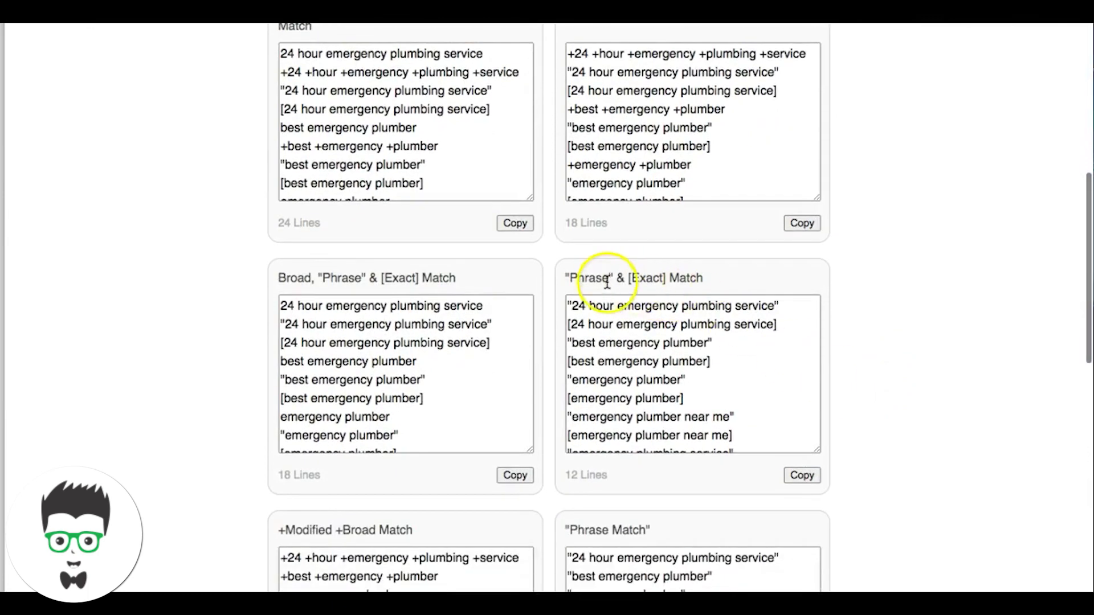
pyautogui.click(799, 478)
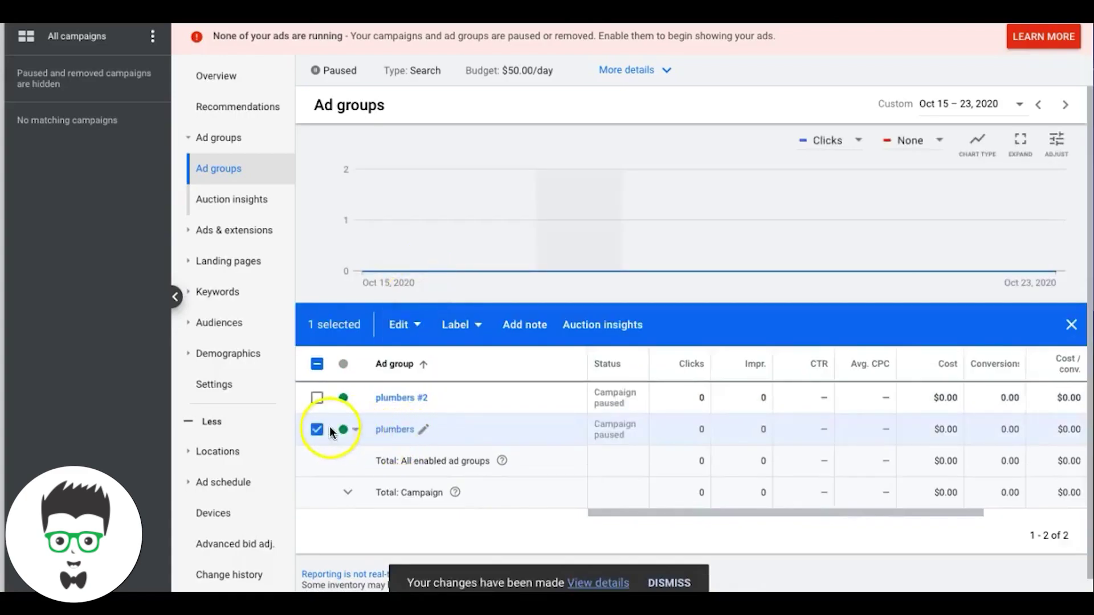
# In Google Ads, deselect the plumbers ad group and rename the "plumbers #2" ad group to "emergency plumbers"
pyautogui.click(317, 429)
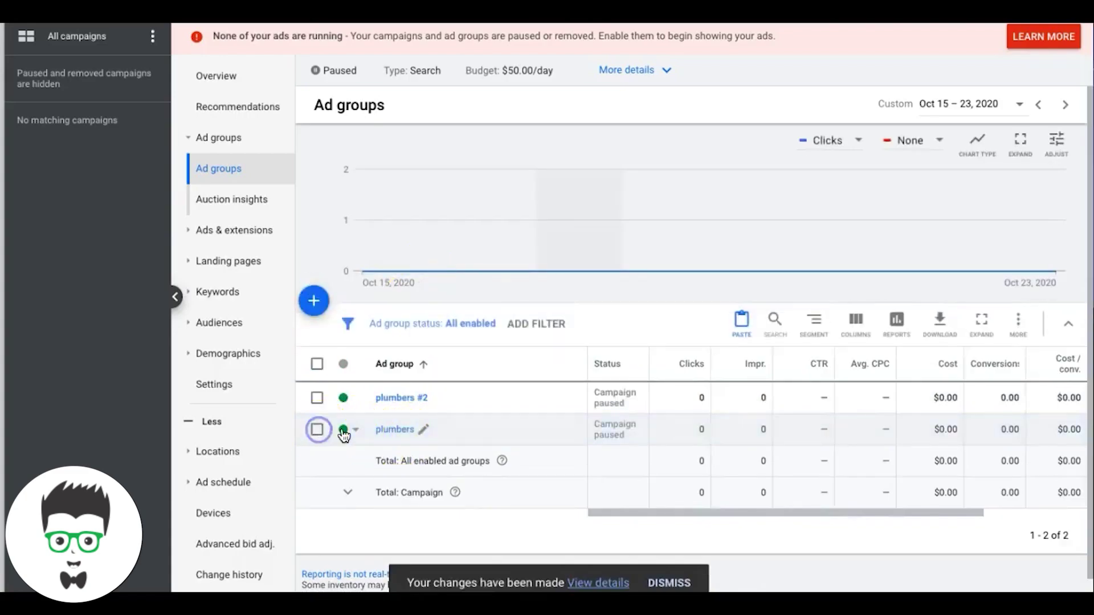
pyautogui.click(438, 399)
pyautogui.click(384, 417)
pyautogui.write('emergency plumbers #2')
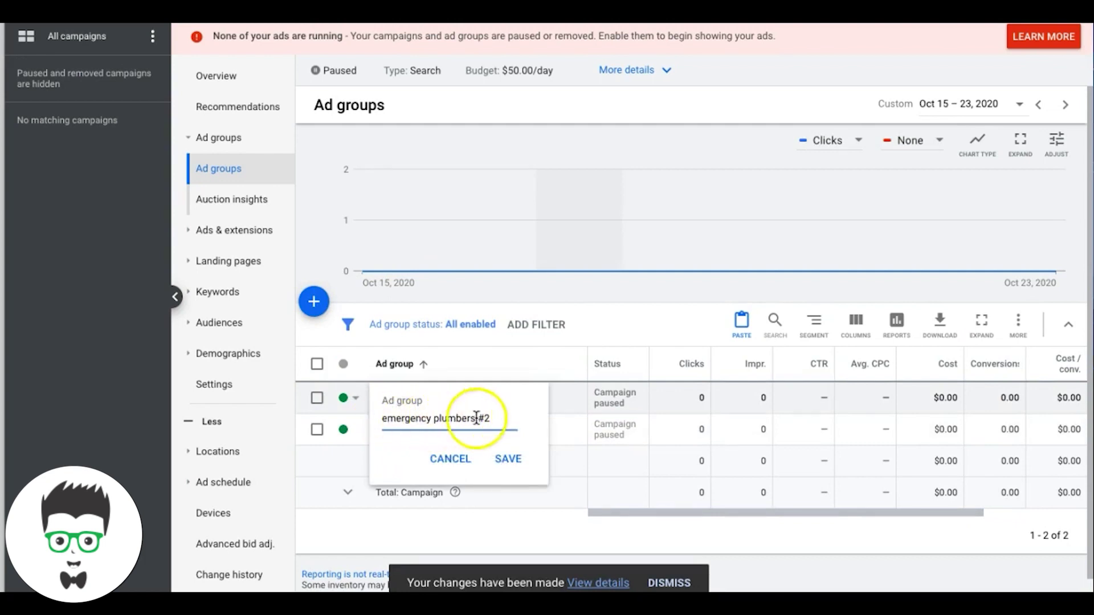
pyautogui.click(481, 417)
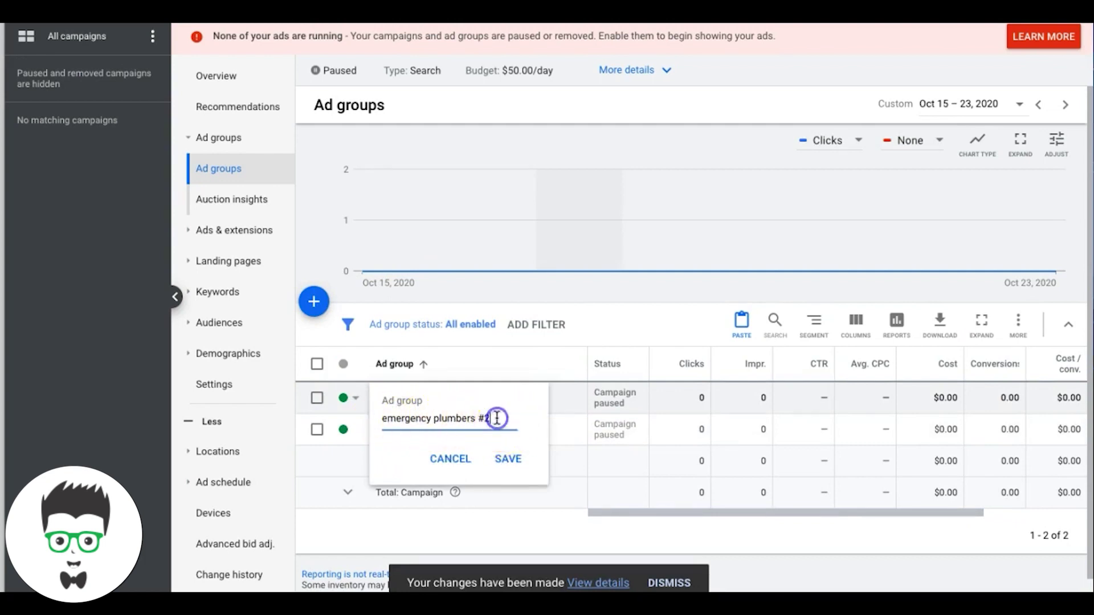
pyautogui.press('BackSpace')
pyautogui.press('BackSpace')
pyautogui.press('BackSpace')
pyautogui.click(508, 459)
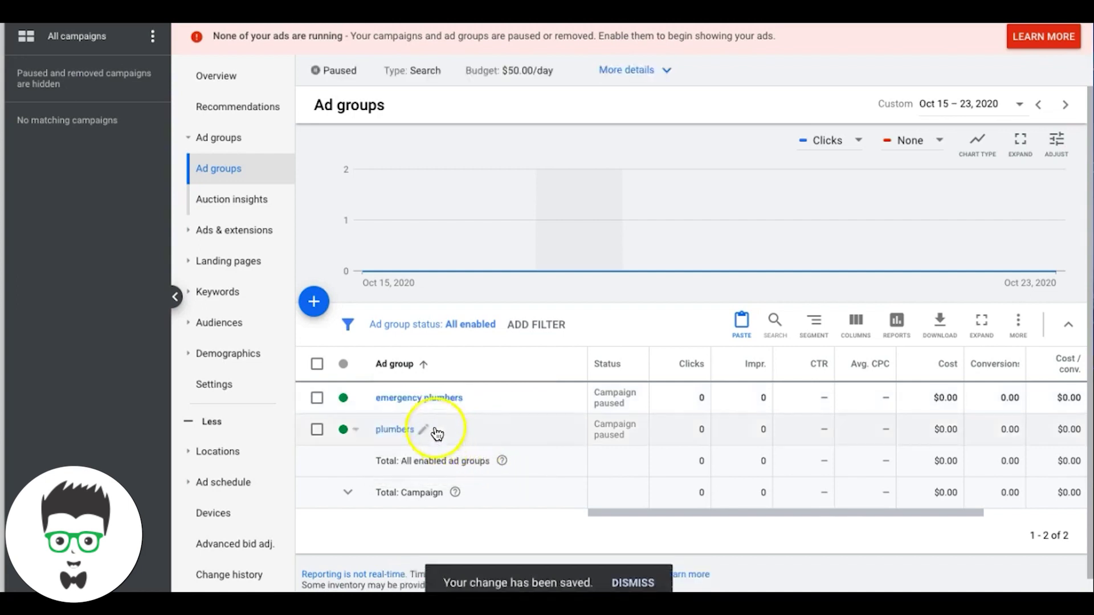
# Open the emergency plumbers ad group and permanently remove all of the plumber keywords carried over from the original group
pyautogui.click(422, 403)
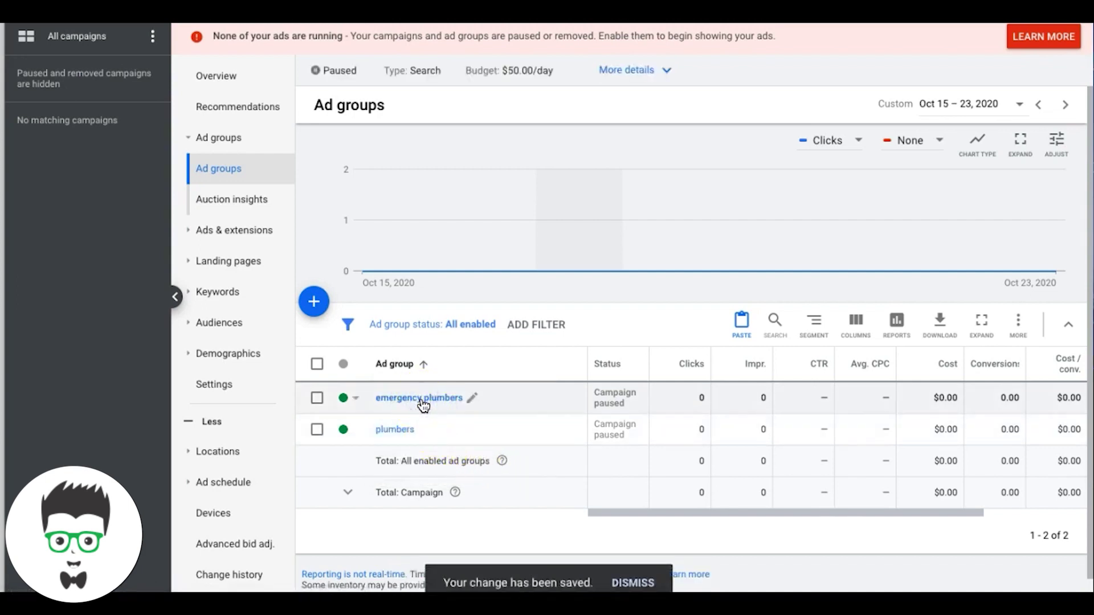
pyautogui.click(316, 364)
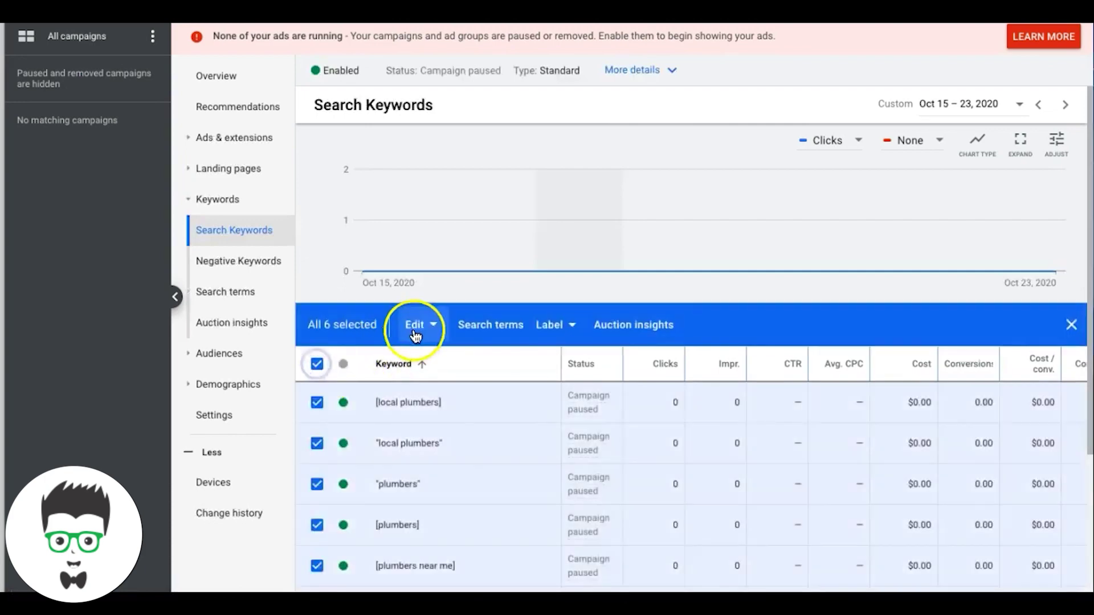
pyautogui.click(416, 324)
pyautogui.click(275, 283)
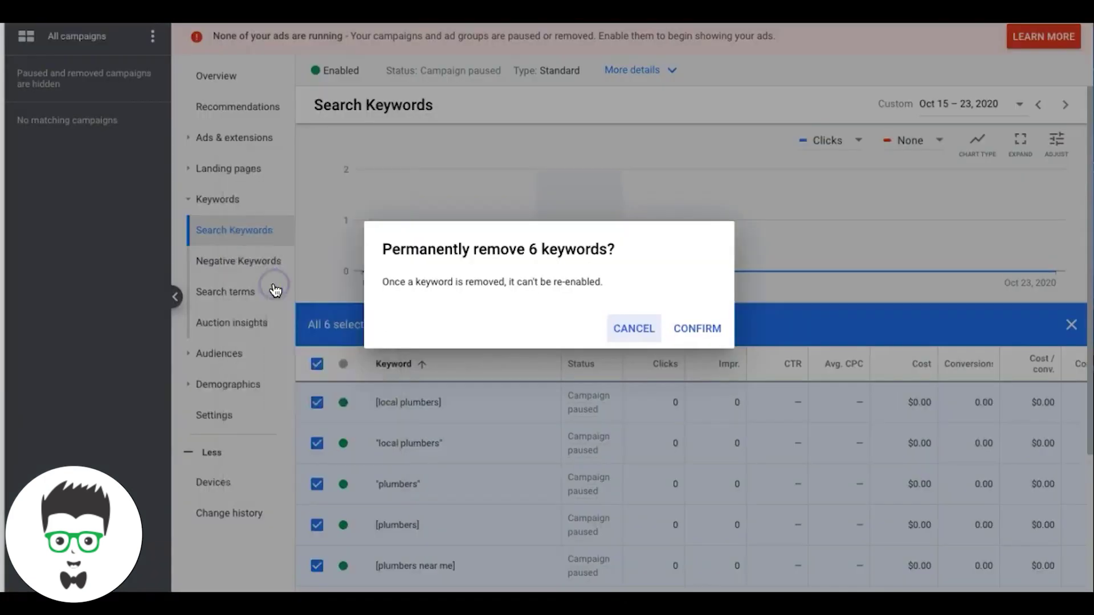
pyautogui.click(697, 329)
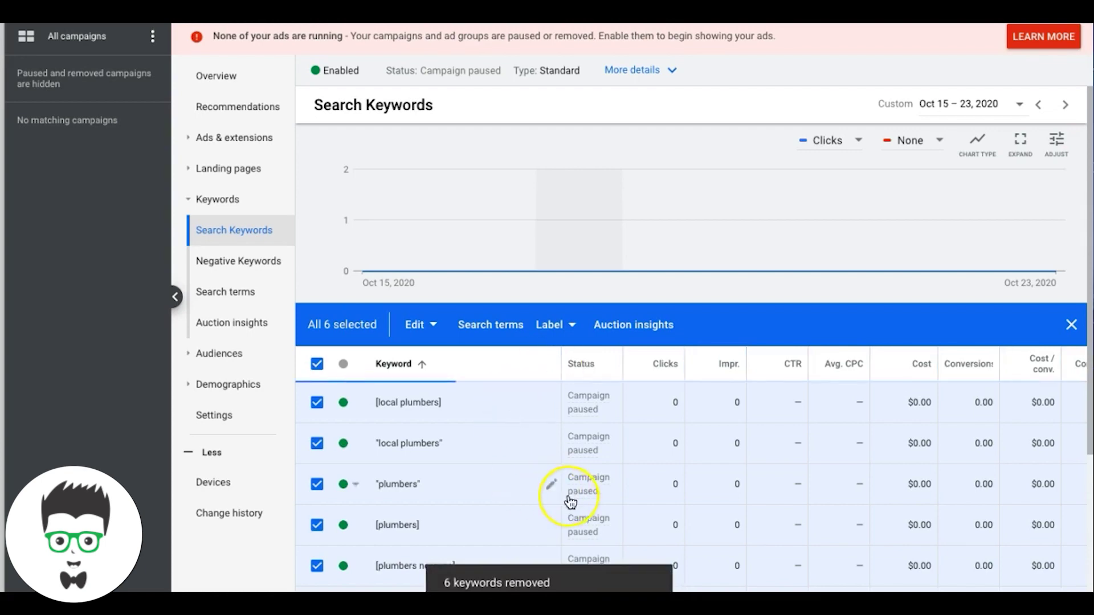
# Add the copied phrase and exact match emergency plumber keywords to the emergency plumbers ad group and save them
pyautogui.click(314, 301)
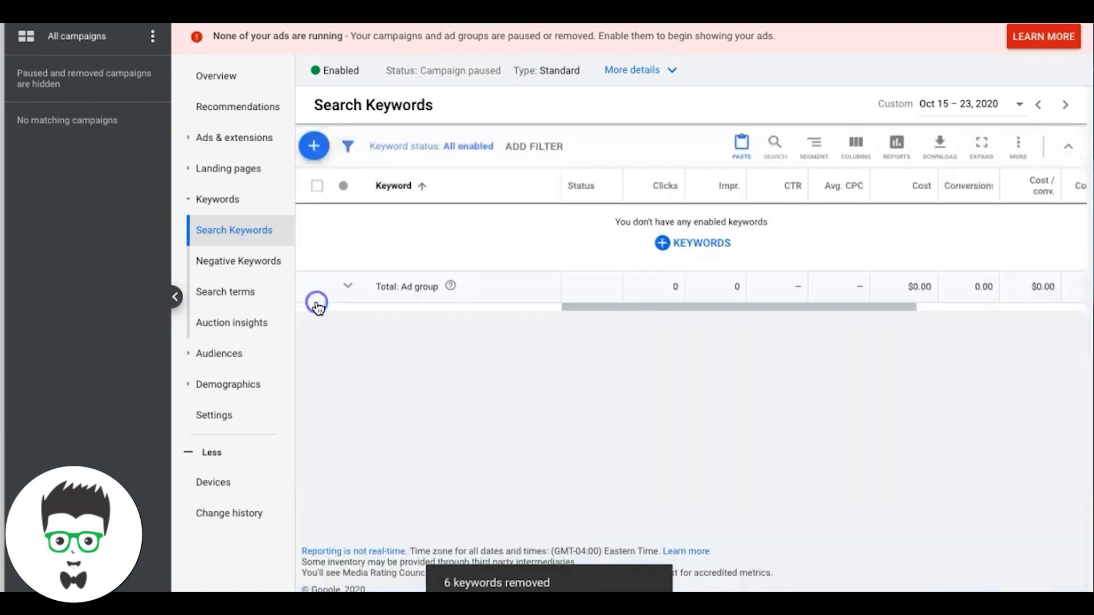
pyautogui.hotkey('ctrl', 'v')
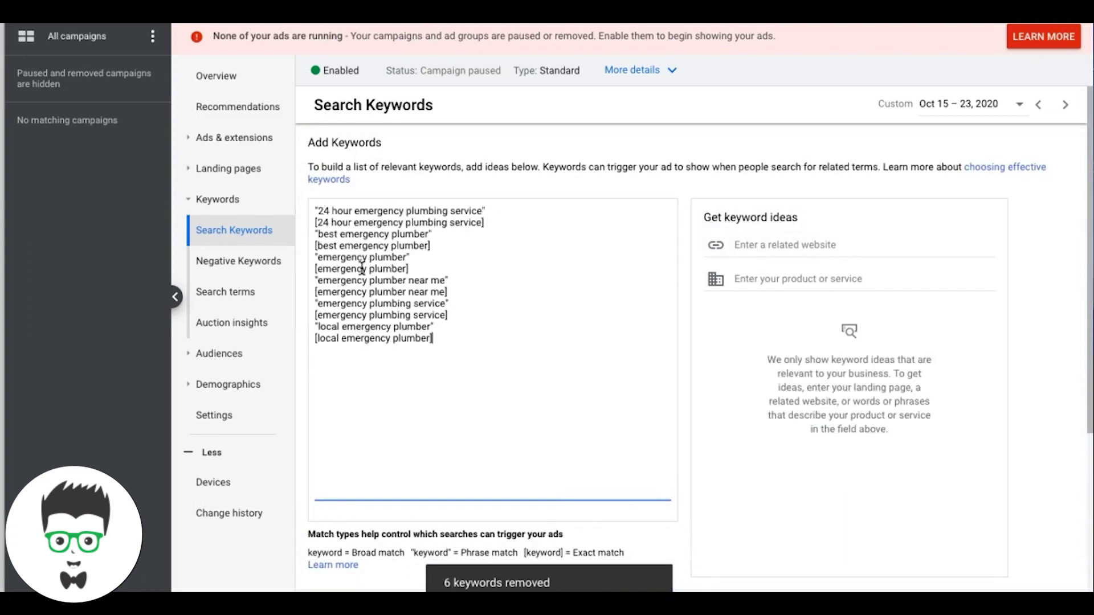
pyautogui.scroll(-3, 469, 440)
pyautogui.click(319, 523)
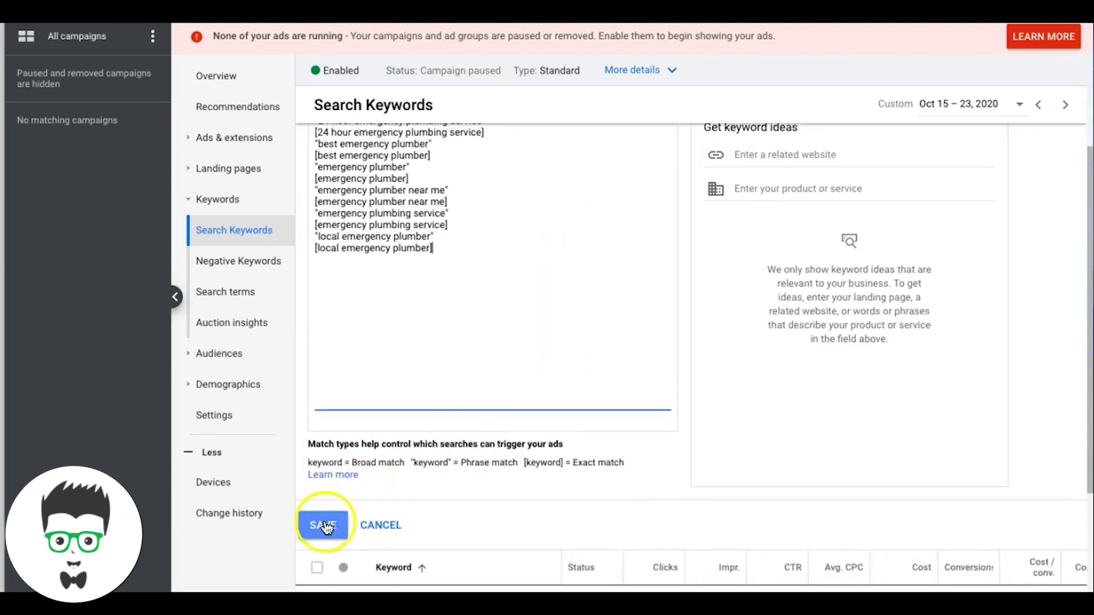
pyautogui.scroll(6, 397, 420)
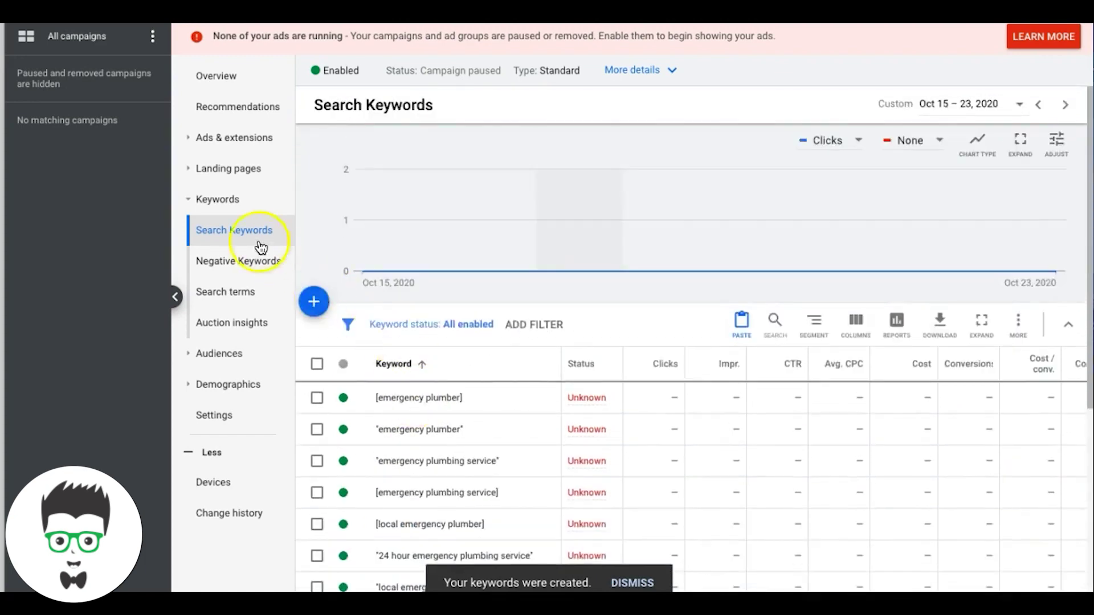
# Open the ad group's "Need a Plumber?" text ad for editing and change Headline 1 to "Need an Emergency Plumber?"
pyautogui.click(224, 141)
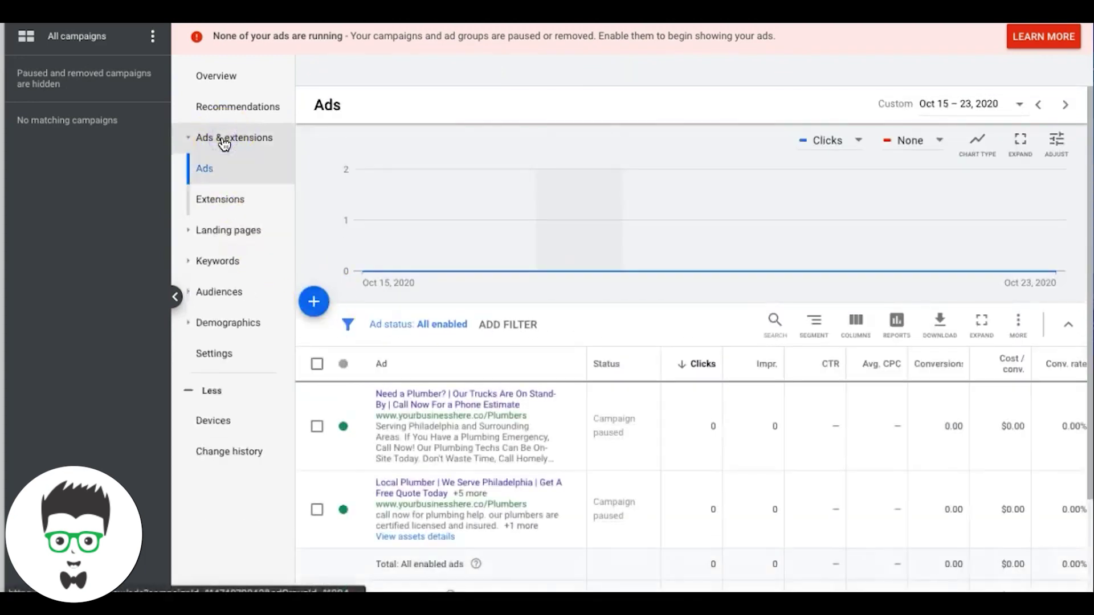
pyautogui.scroll(-2, 507, 287)
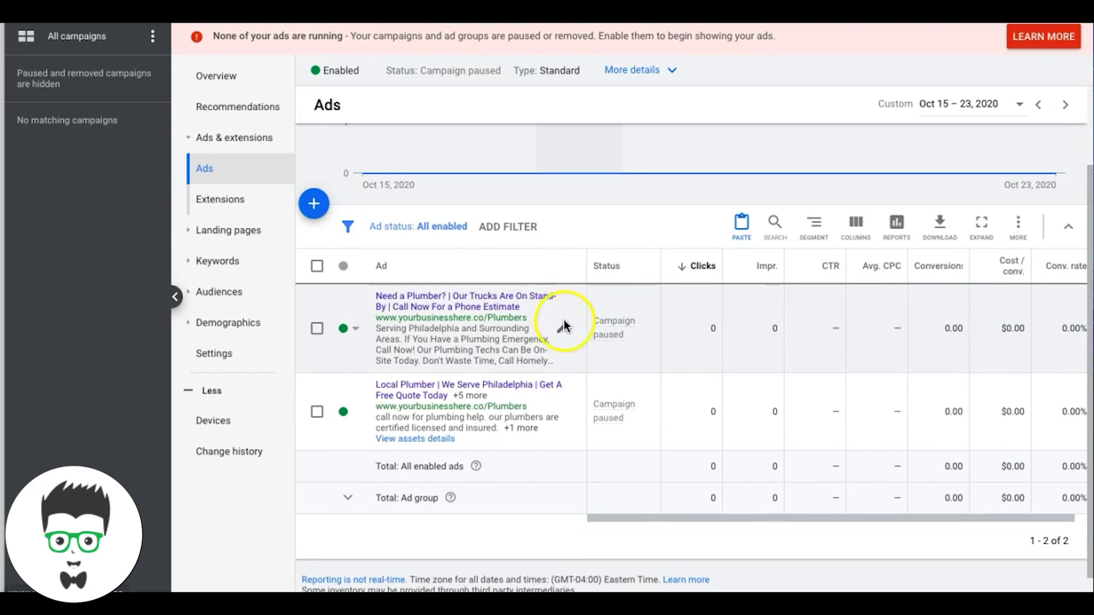
pyautogui.click(562, 327)
pyautogui.click(594, 344)
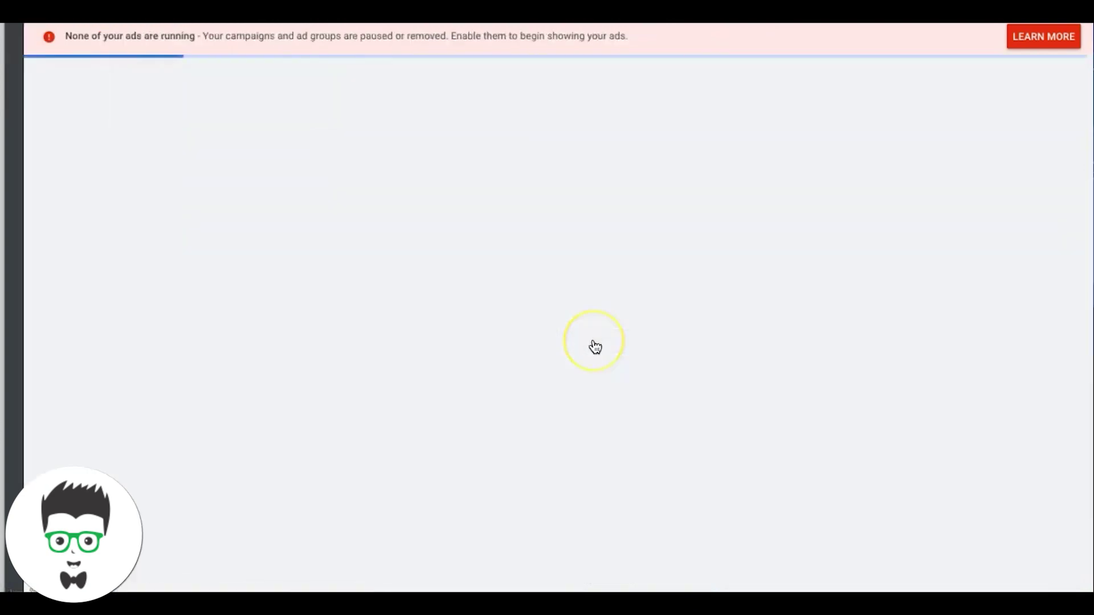
pyautogui.click(131, 249)
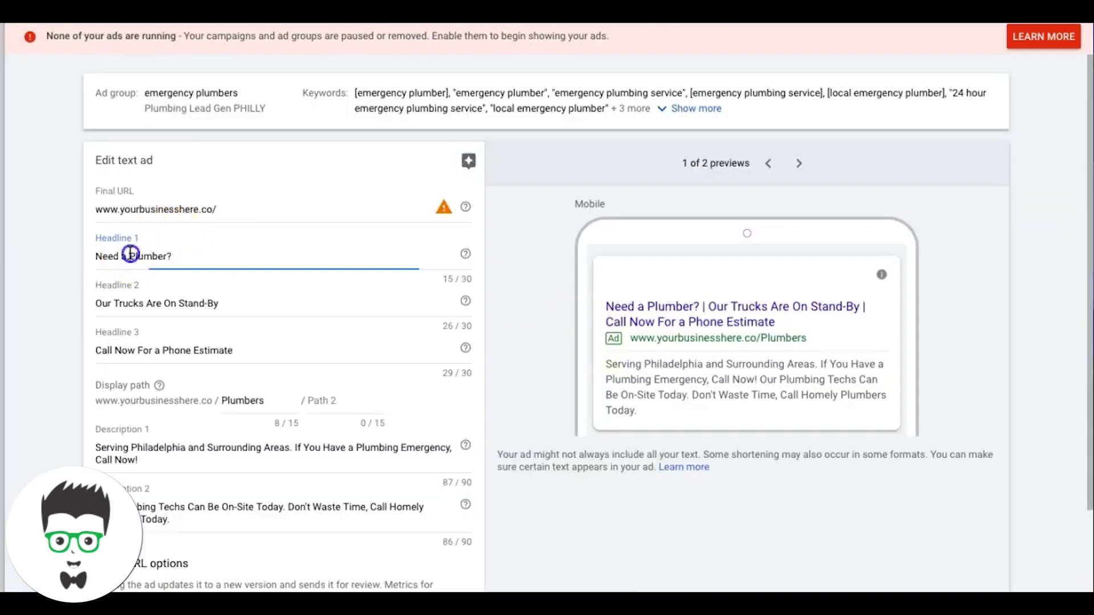
pyautogui.press('BackSpace')
pyautogui.write('n Emergency')
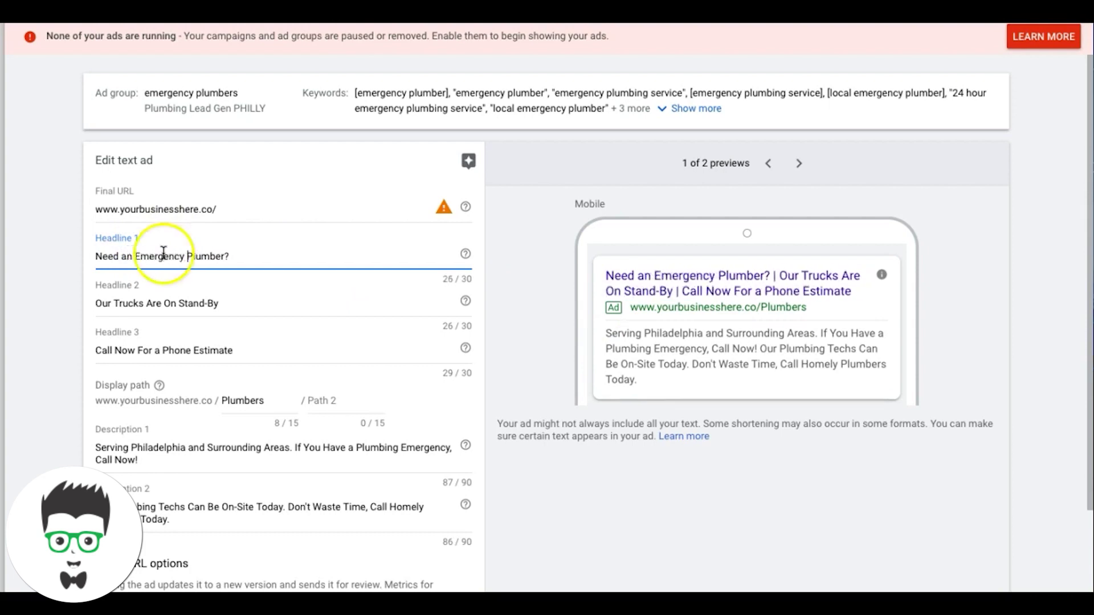
# Set the text ad's display path to "Emergency" in the first part and "Plumbers" in the second
pyautogui.doubleClick(235, 400)
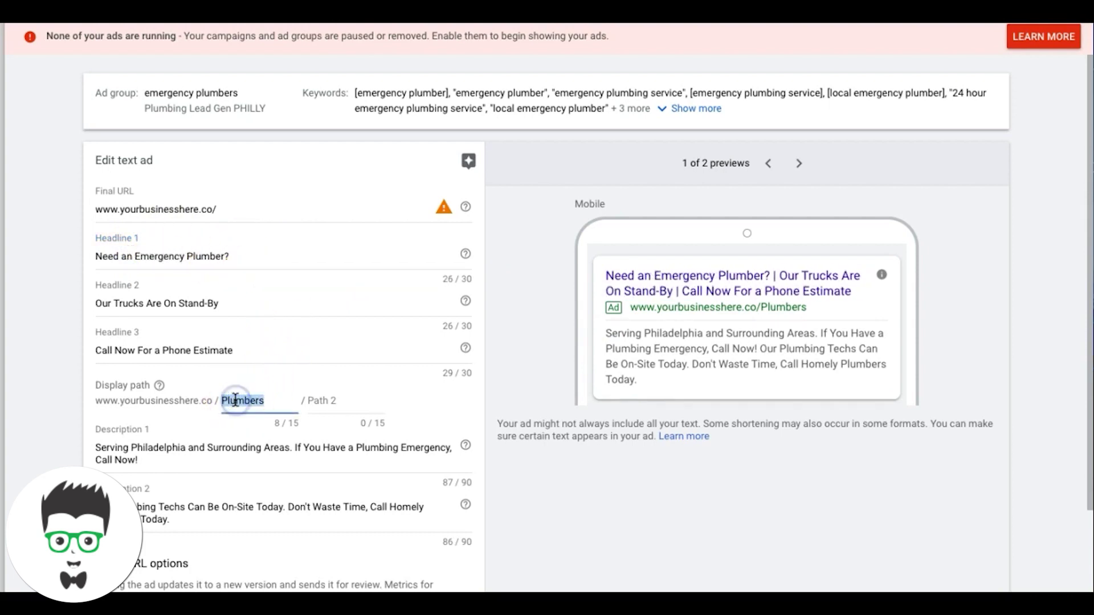
pyautogui.press('BackSpace')
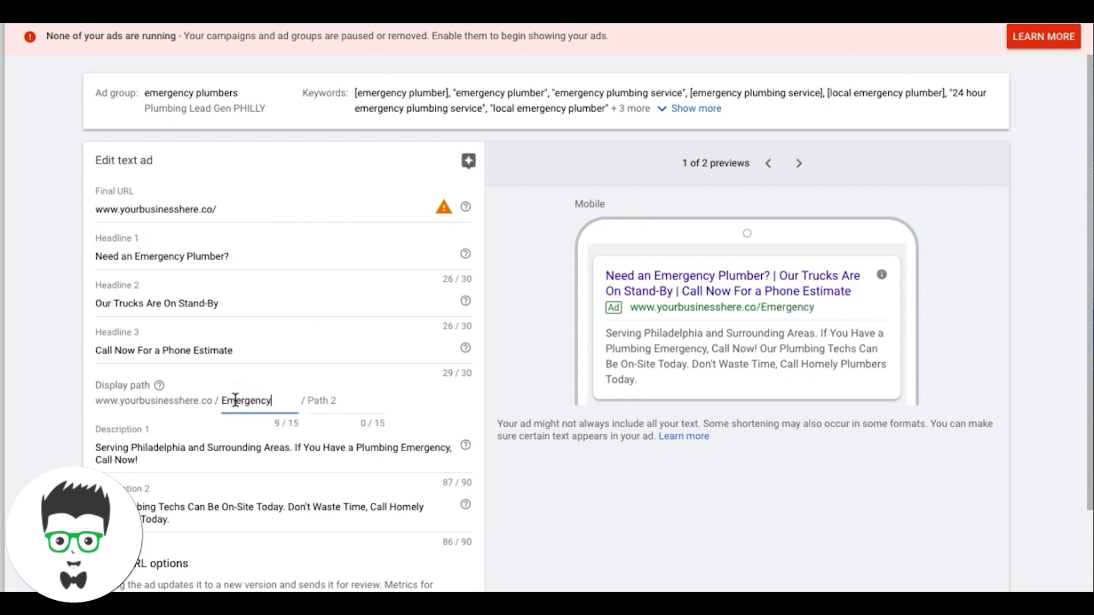
pyautogui.click(326, 406)
pyautogui.write('Plumbers')
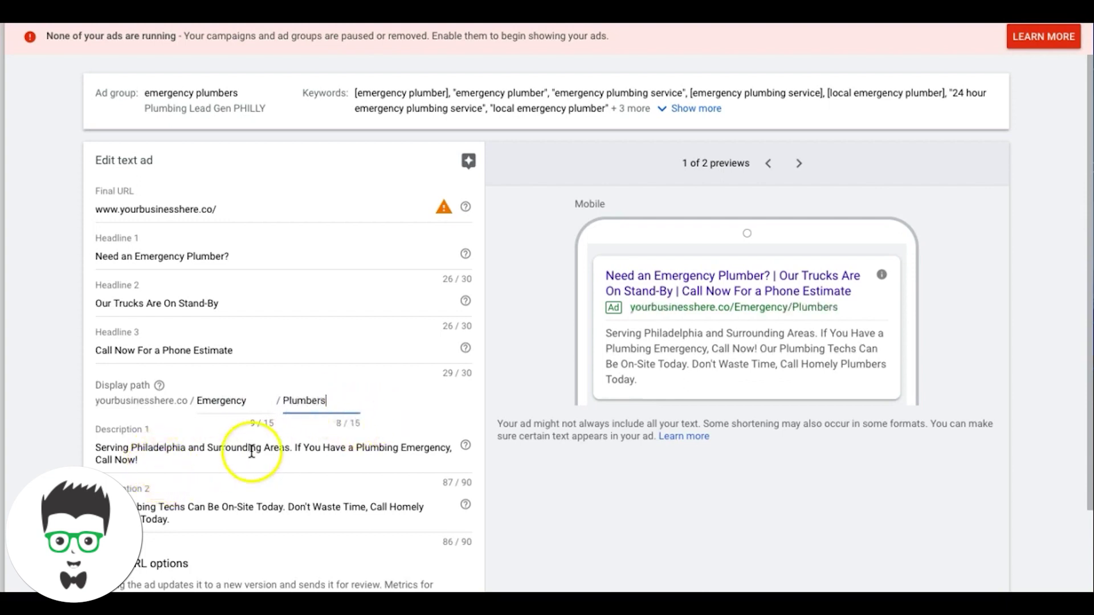
# Move "Serving Philadelphia and Surrounding Areas." to the end of Description 1, behind "If You Have a Plumbing Emergency, Call Now!"
pyautogui.click(295, 446)
pyautogui.moveTo(295, 446); pyautogui.dragTo(138, 461)
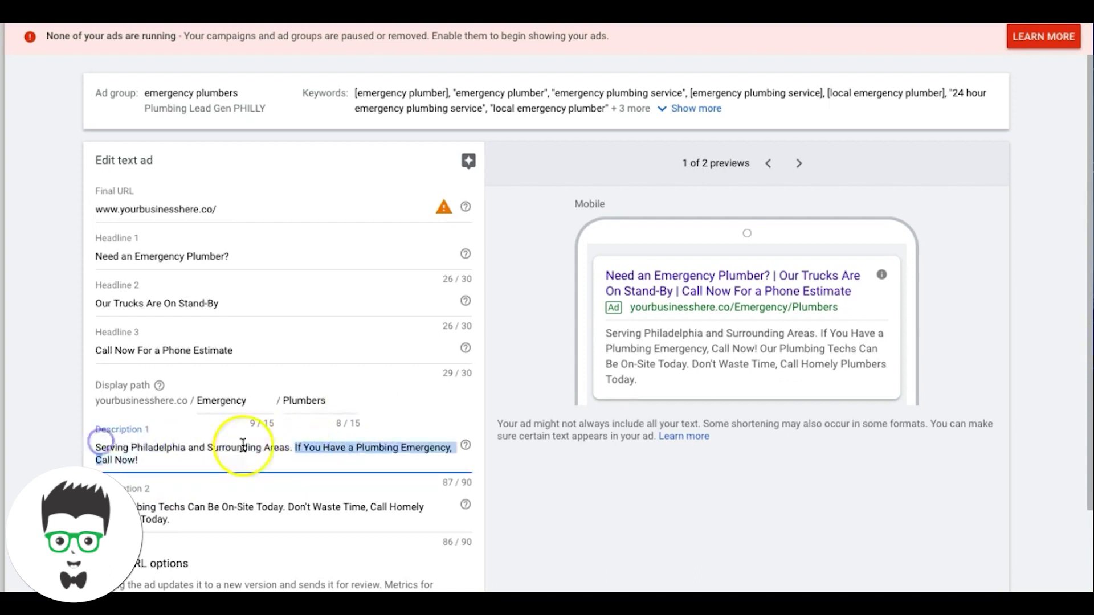
pyautogui.click(281, 447)
pyautogui.moveTo(295, 446); pyautogui.dragTo(100, 444)
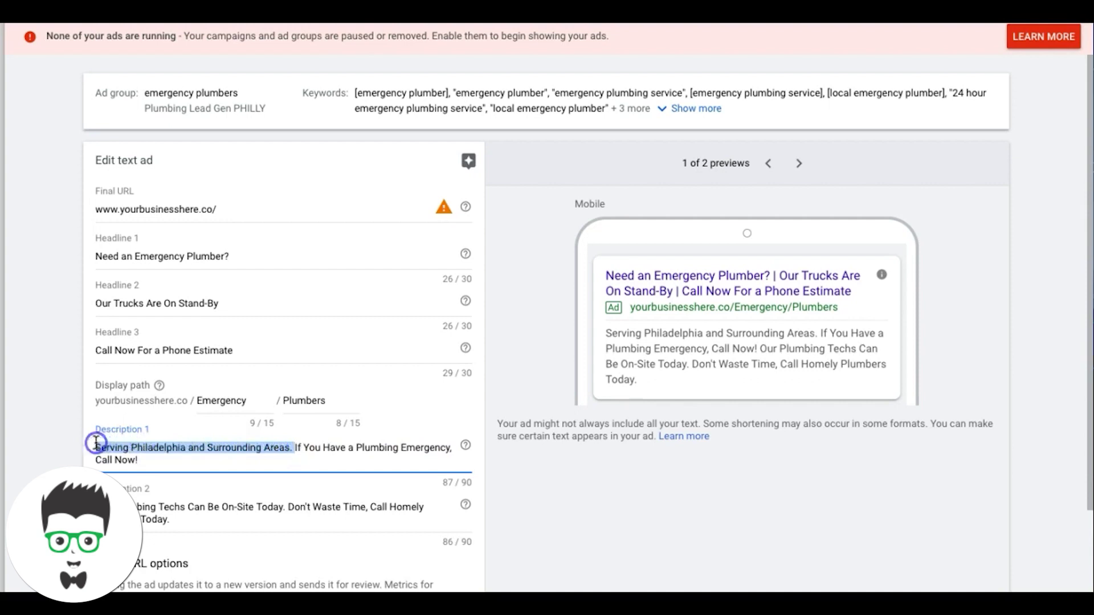
pyautogui.press('BackSpace')
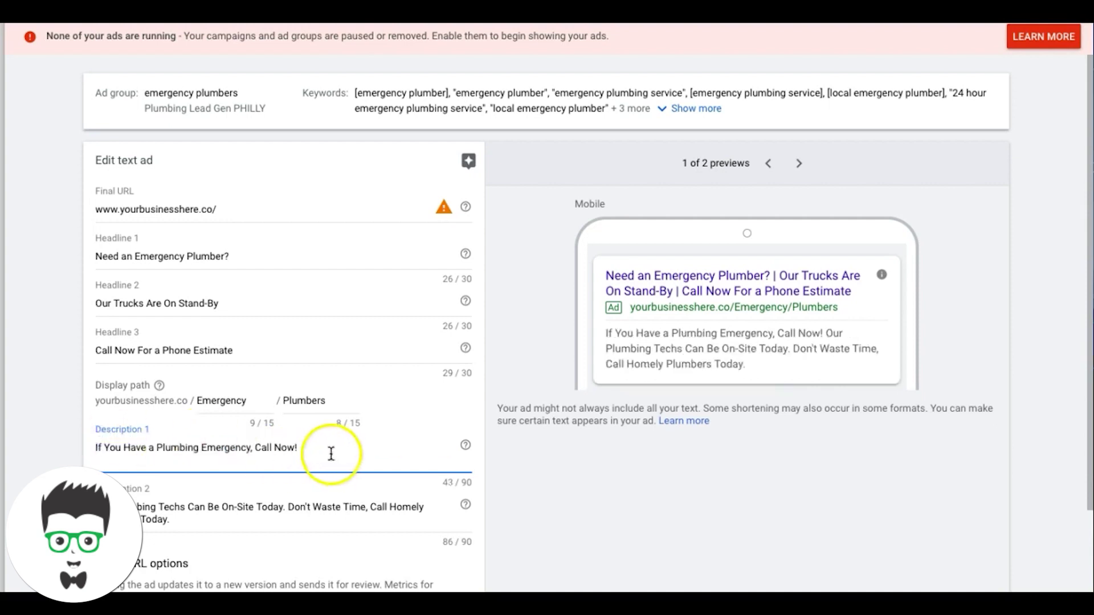
pyautogui.hotkey('ctrl', 'z')
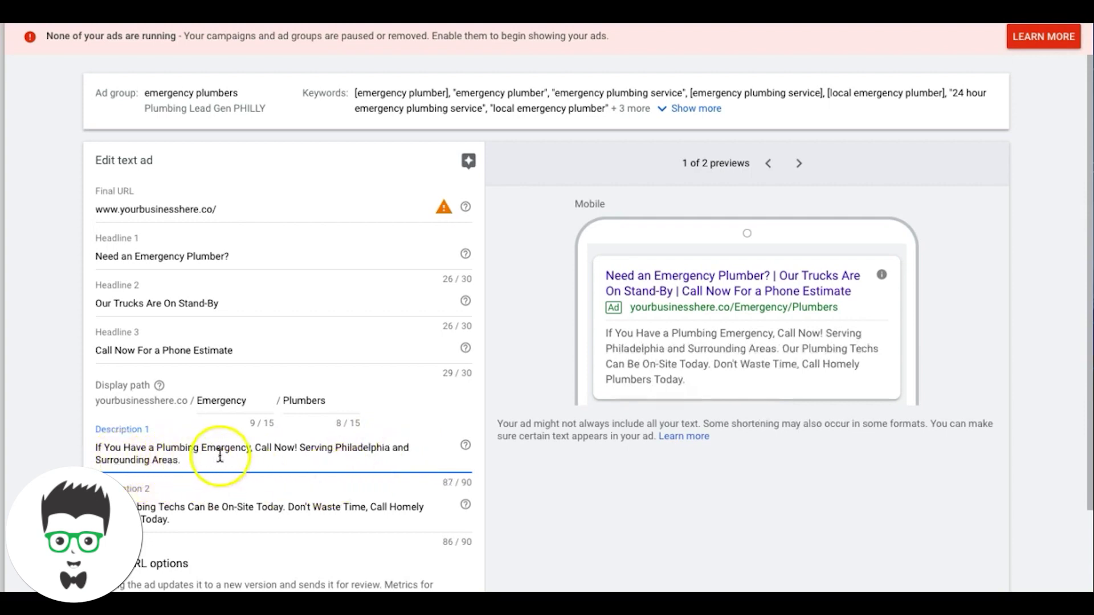
# In Description 1, replace the comma after "Plumbing Emergency" with "We Can Help." before "Call Now!"
pyautogui.click(256, 446)
pyautogui.press('BackSpace')
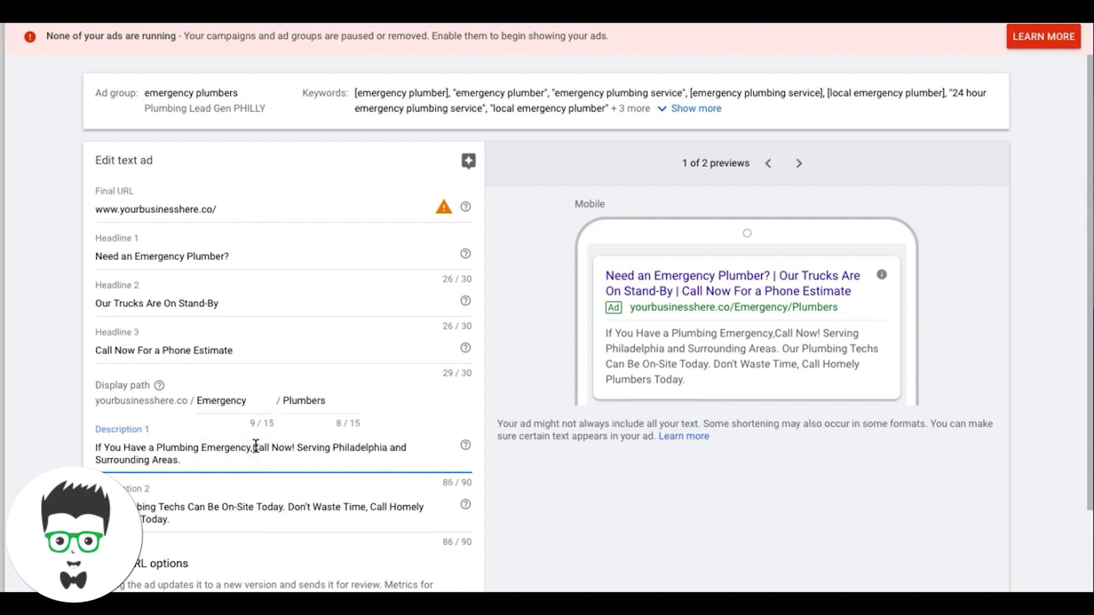
pyautogui.write('We Can')
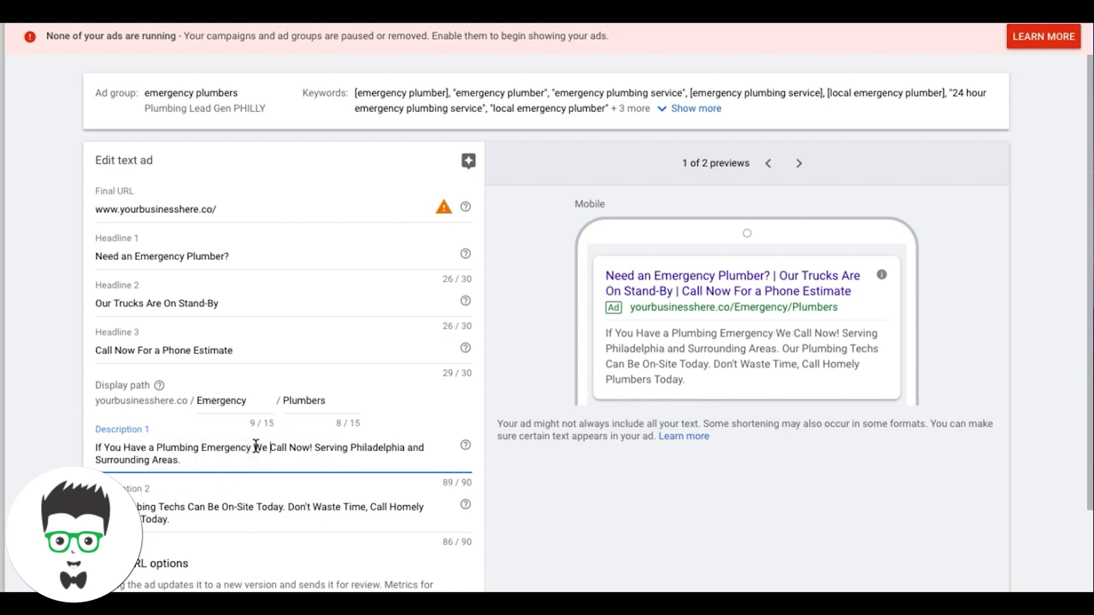
pyautogui.write(' Help.')
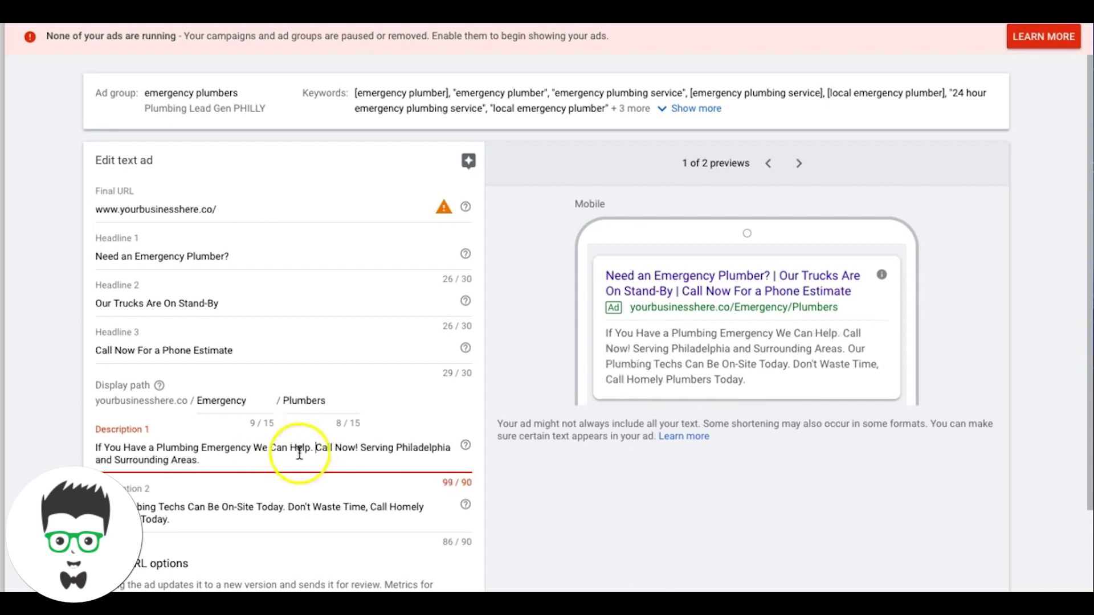
# Replace the Description 1 text after "Call Now" with "For a free over the phone estimate!"
pyautogui.moveTo(356, 447); pyautogui.dragTo(434, 462)
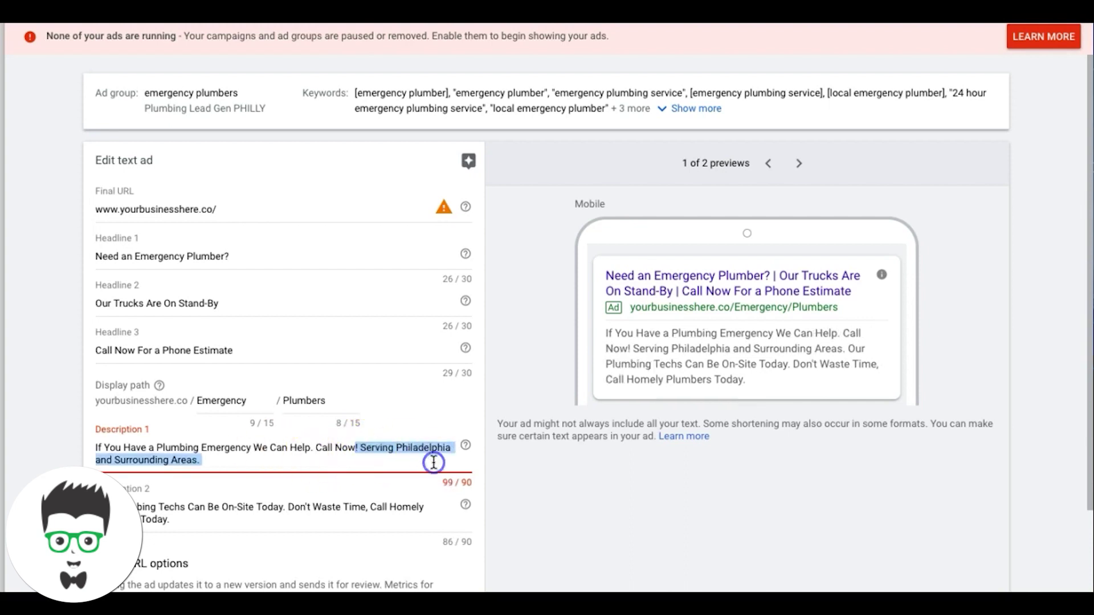
pyautogui.press('BackSpace')
pyautogui.write('For')
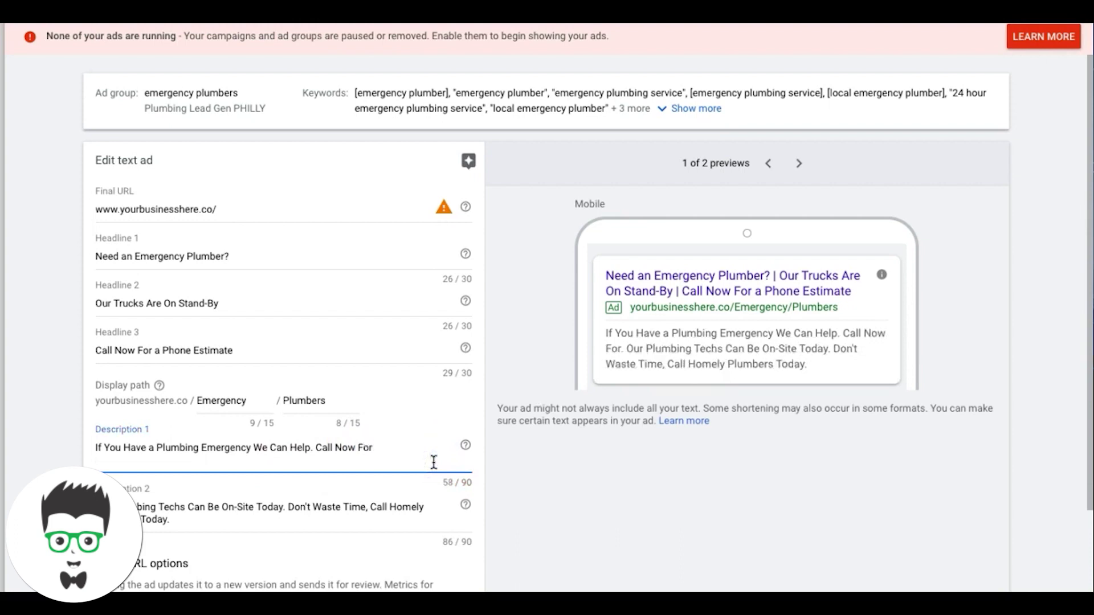
pyautogui.write(' a fre')
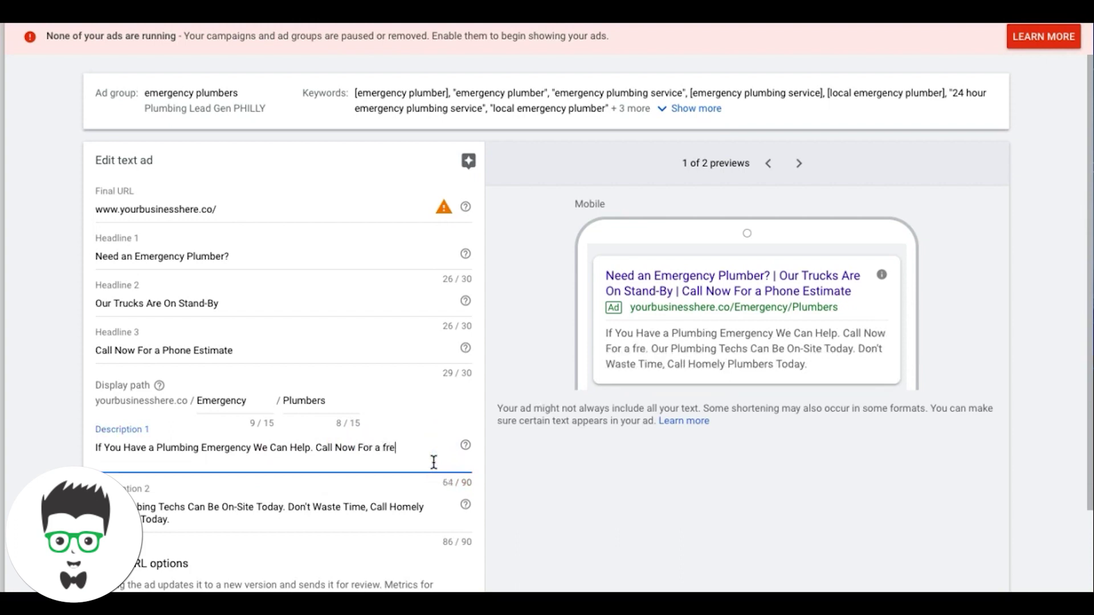
pyautogui.write('e over the ')
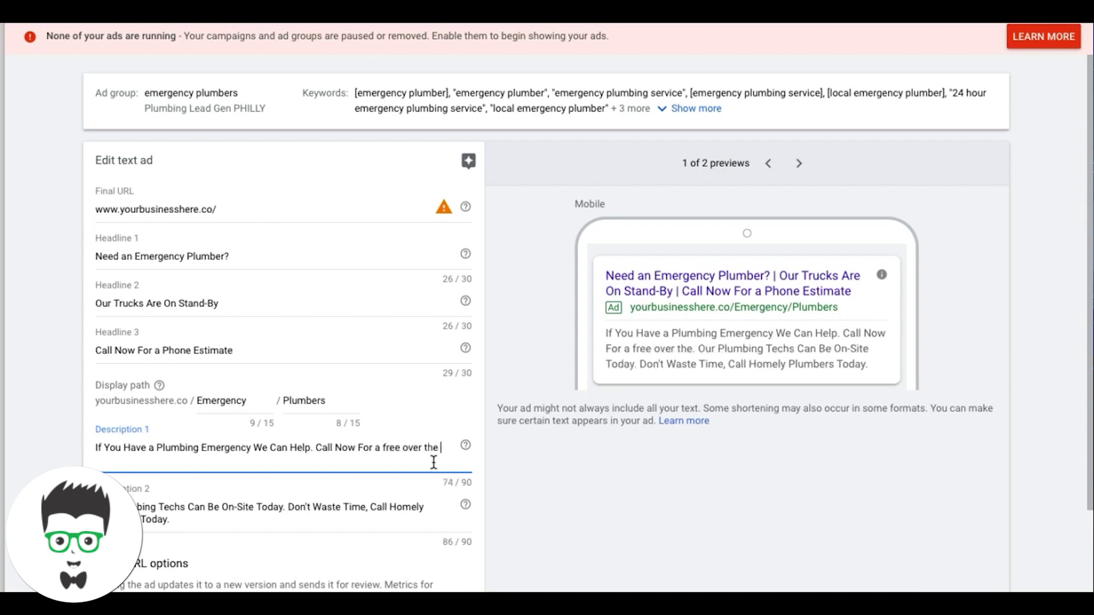
pyautogui.write('phone estimate!')
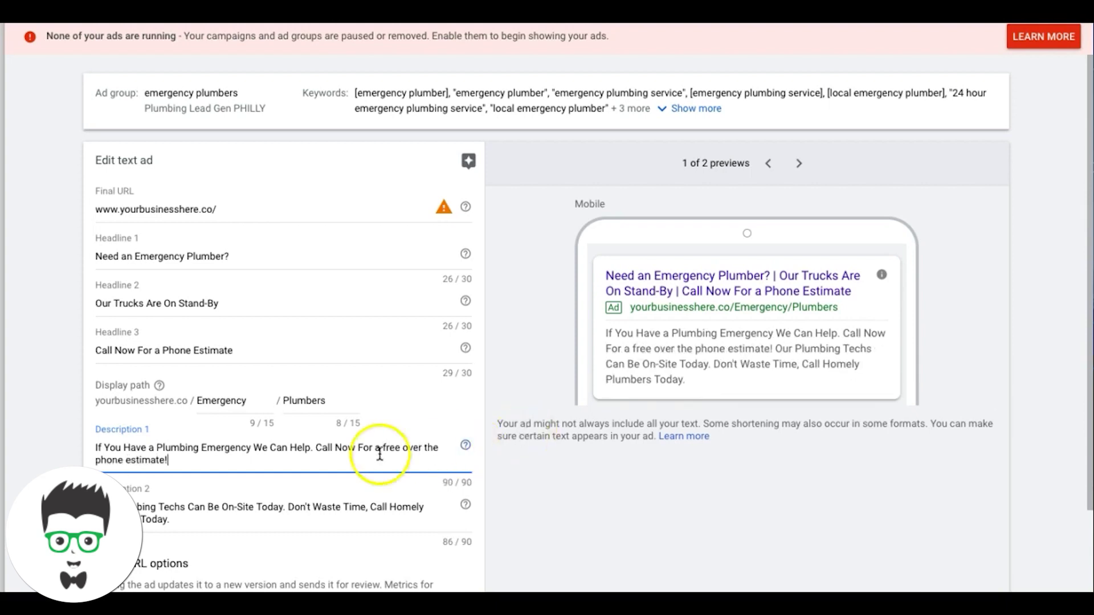
# Replace Headline 2 of the text ad with "Burst Pipe Or Leaky Drain?"
pyautogui.scroll(-1, 178, 464)
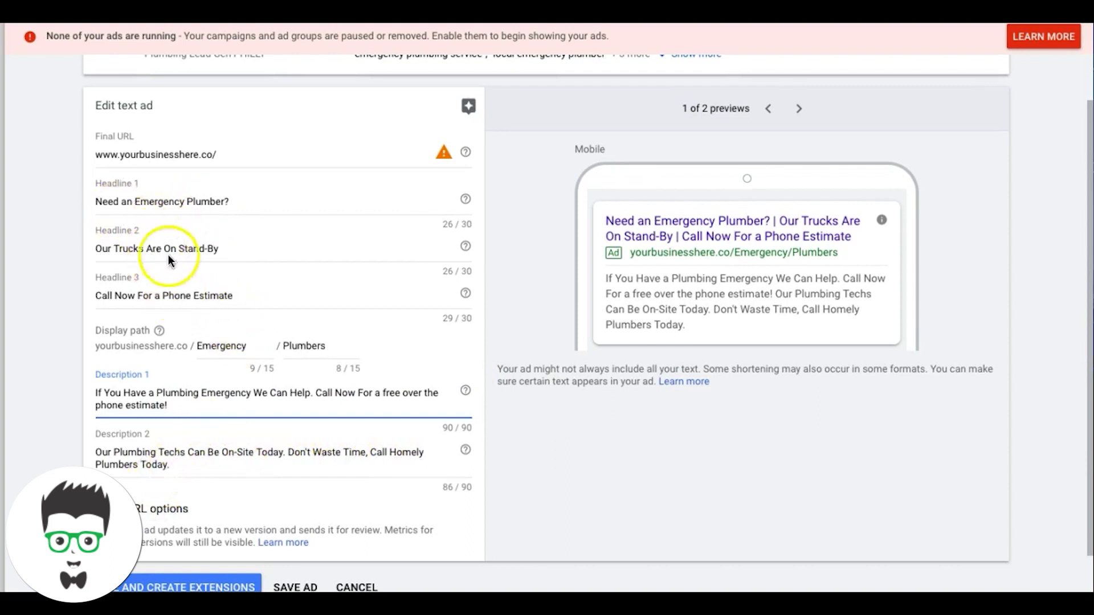
pyautogui.tripleClick(162, 295)
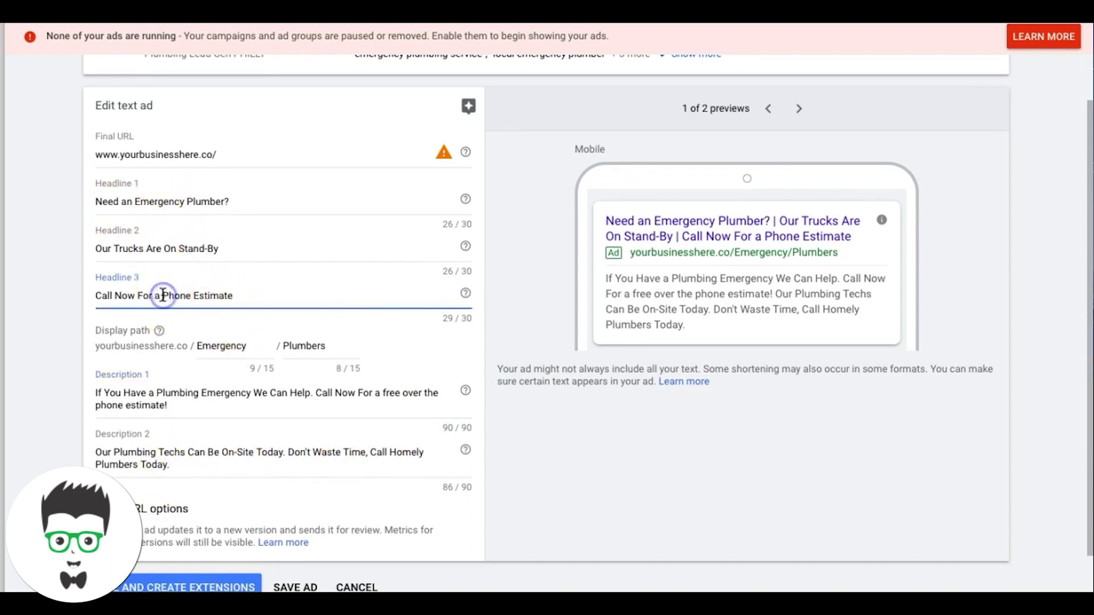
pyautogui.tripleClick(154, 248)
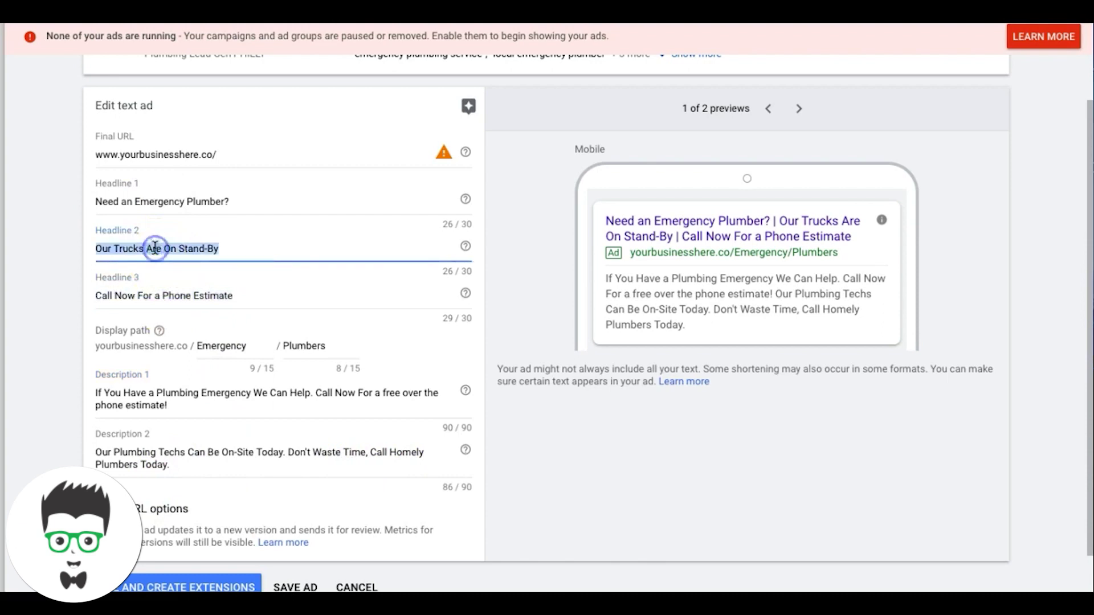
pyautogui.write('B')
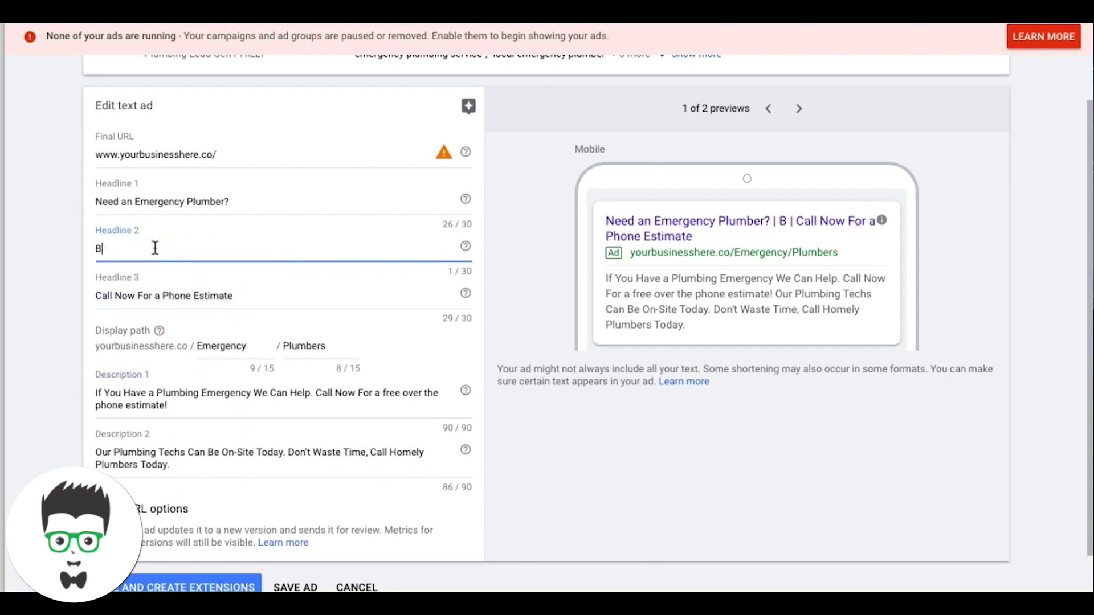
pyautogui.write('urst Pipe Or Lea')
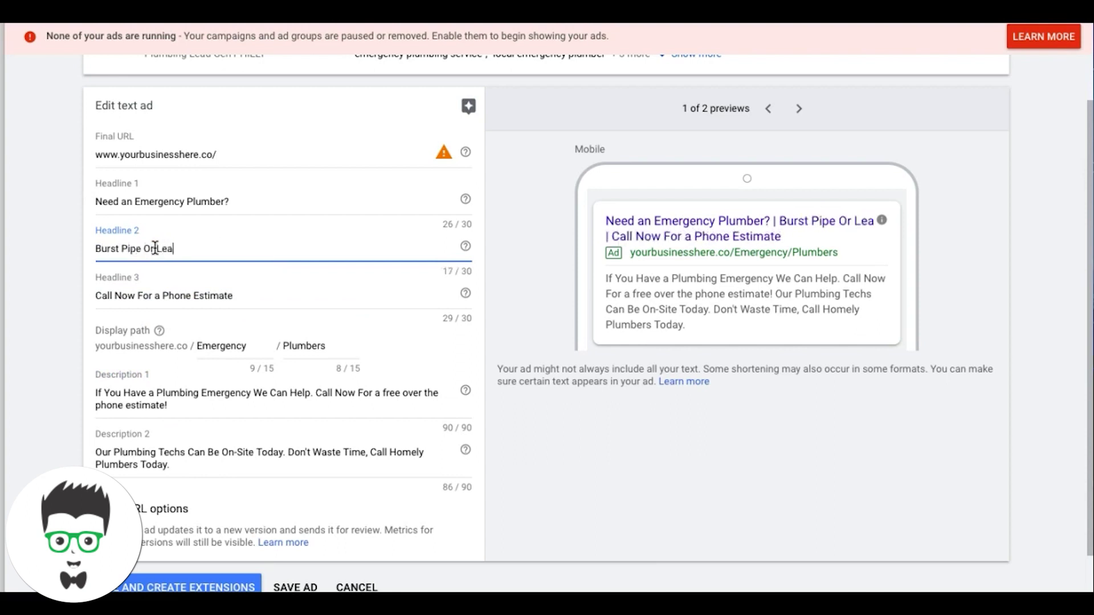
pyautogui.write('ky Drain?')
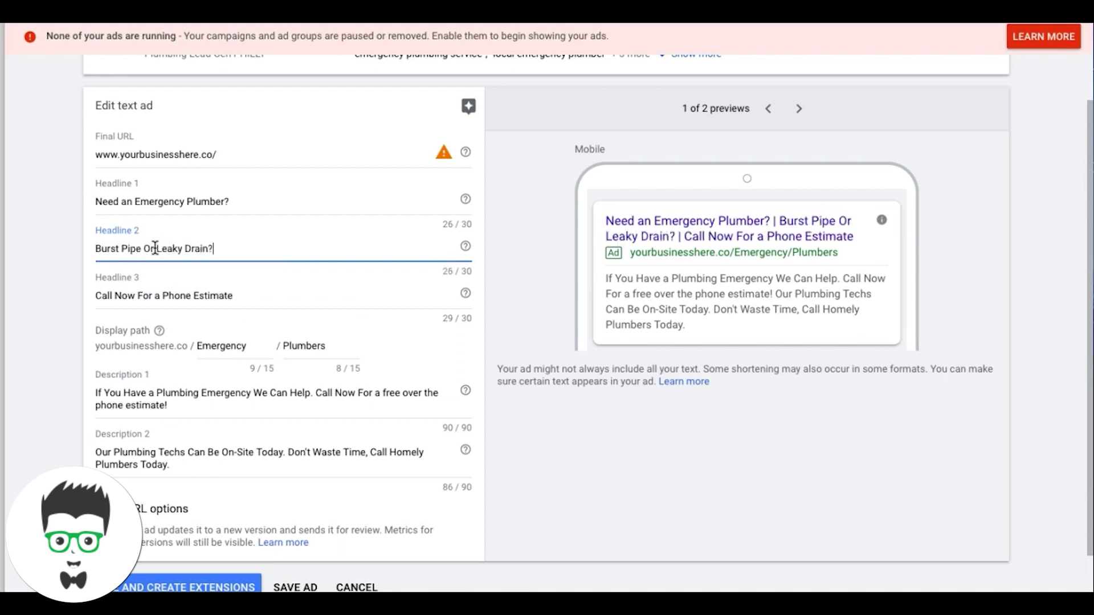
# Reword Headline 2 as "Burst Pipe, Drain Leak, Call"
pyautogui.click(155, 248)
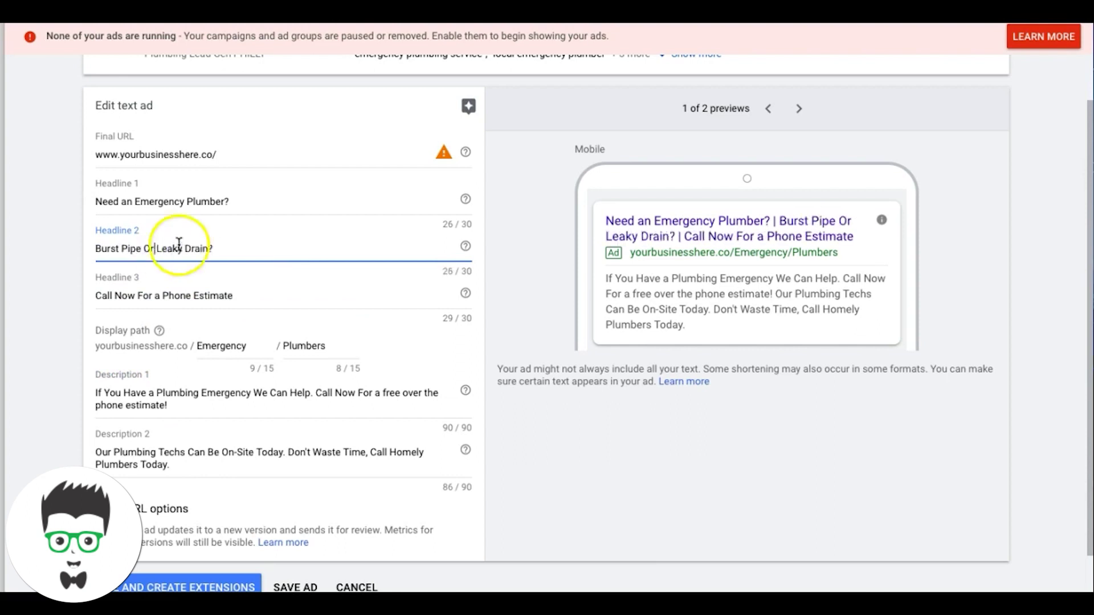
pyautogui.click(215, 250)
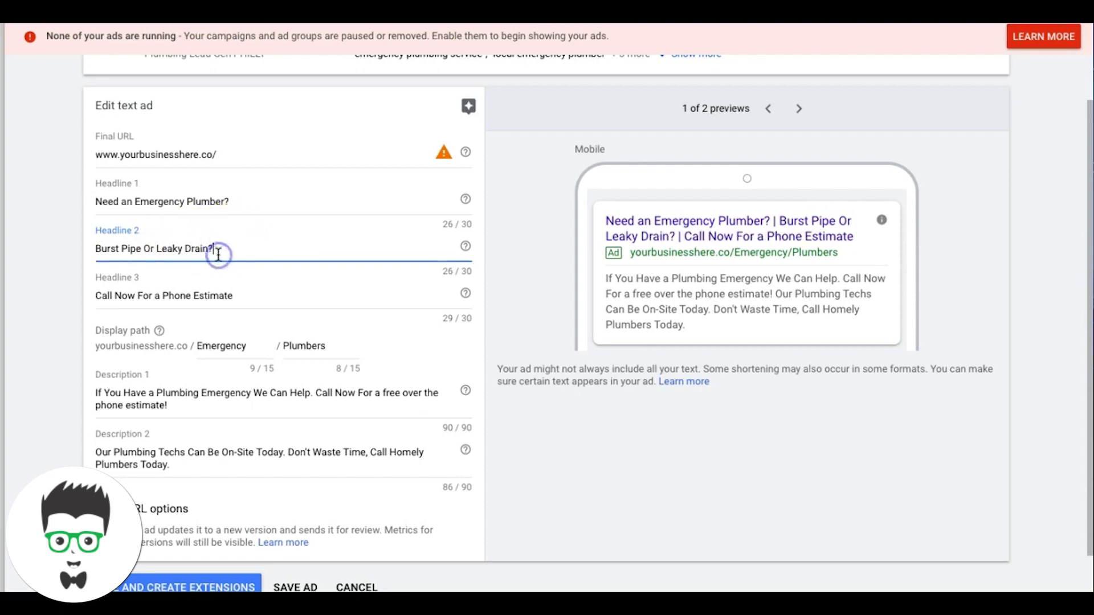
pyautogui.press('BackSpace')
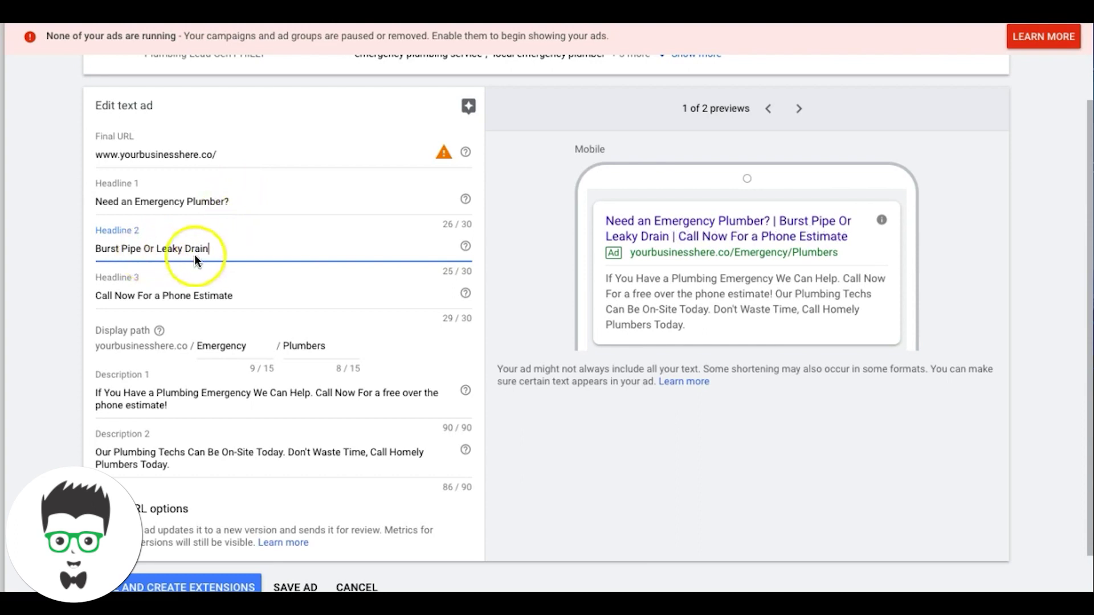
pyautogui.click(154, 249)
pyautogui.press('BackSpace')
pyautogui.press('BackSpace')
pyautogui.press('BackSpace')
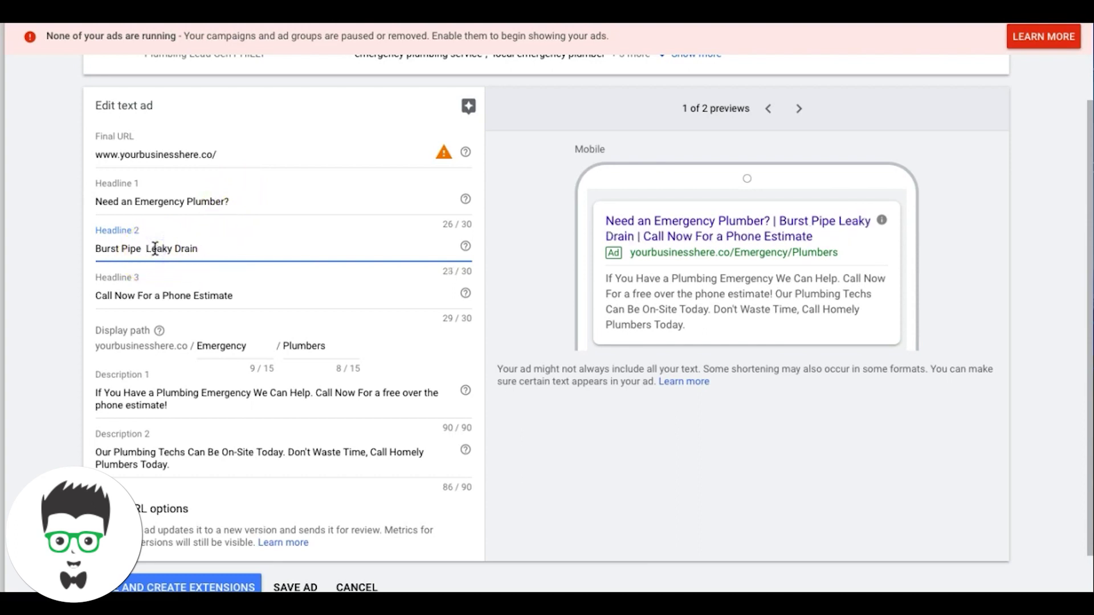
pyautogui.write(',')
pyautogui.moveTo(200, 248); pyautogui.dragTo(150, 246)
pyautogui.write('Drain Leak, Call')
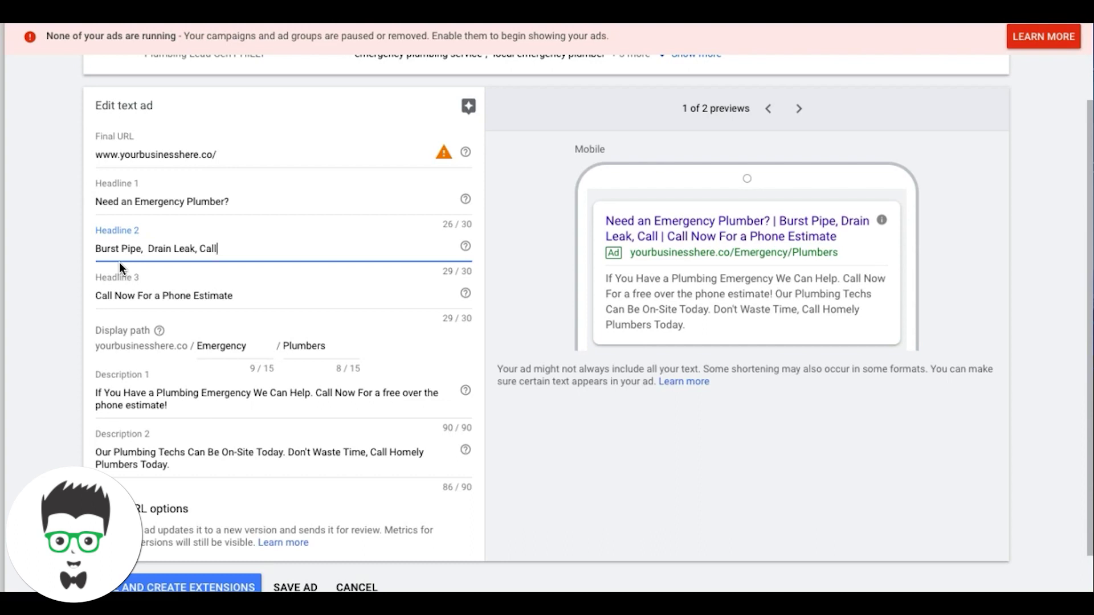
# Save the edited "Need an Emergency Plumber?" text ad
pyautogui.scroll(-1, 232, 330)
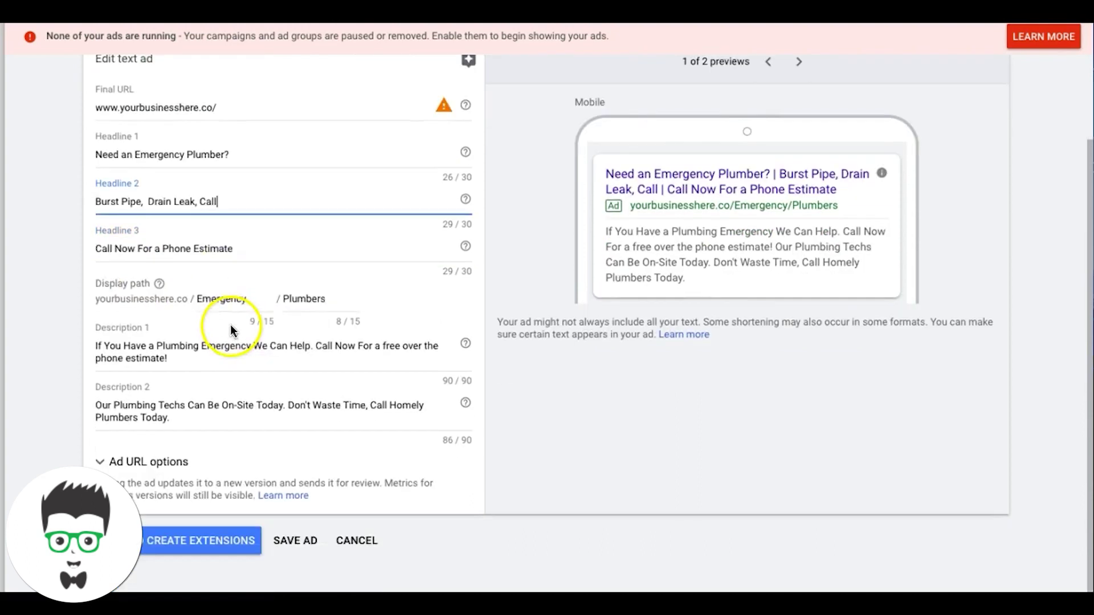
pyautogui.click(296, 535)
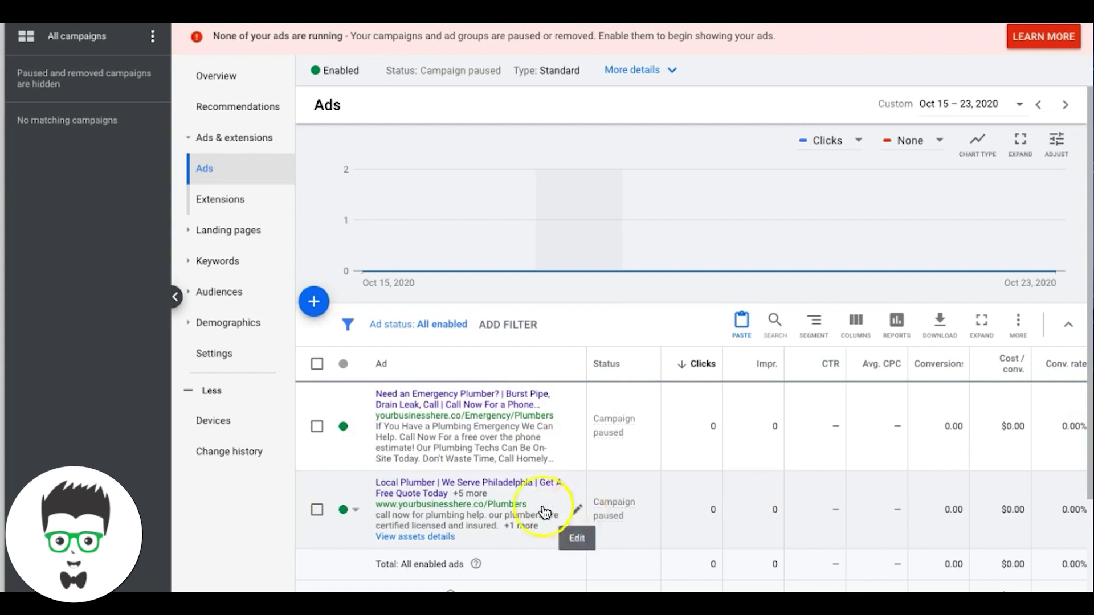
# Edit the "Local Plumber" responsive search ad, replacing "Plumbers" in its first display path with "Emergency"
pyautogui.click(576, 509)
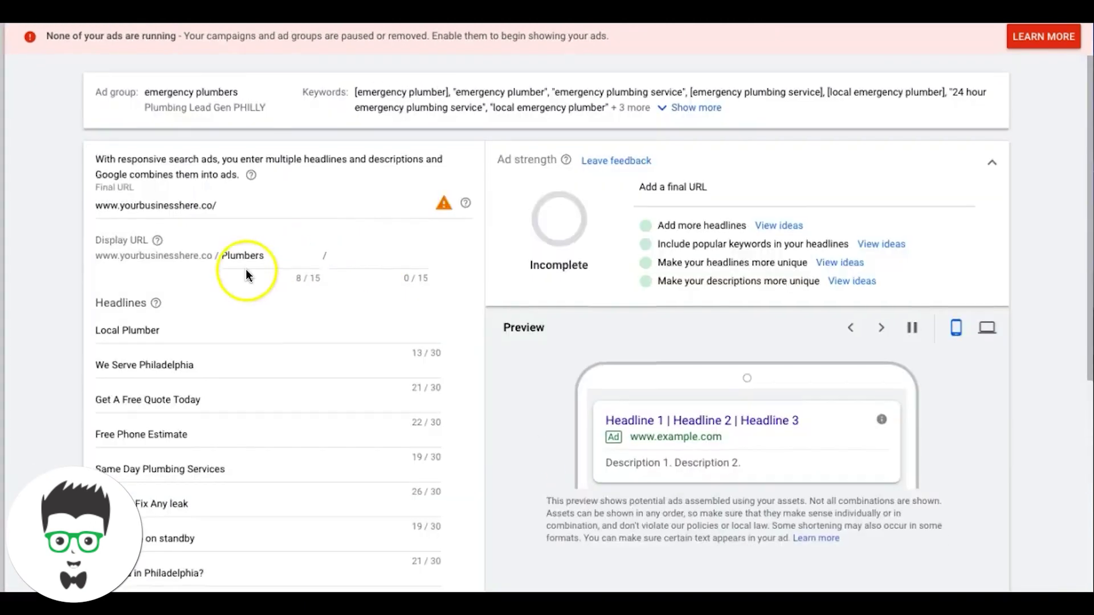
pyautogui.doubleClick(245, 228)
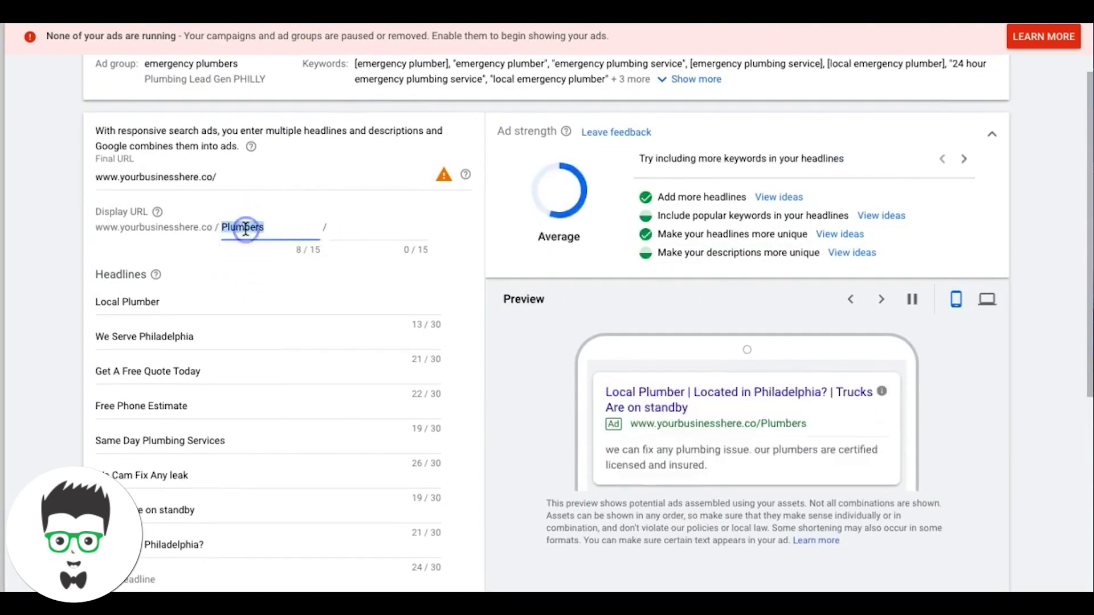
pyautogui.write('Emergency')
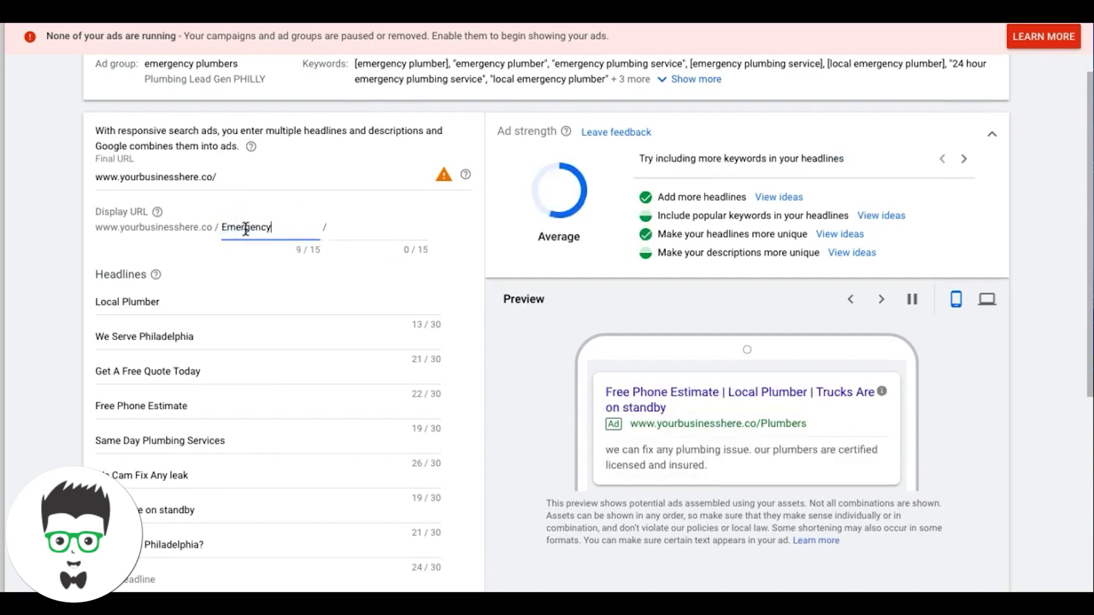
# Add three more blank headline fields to the responsive search ad and save the ad
pyautogui.scroll(-5, 246, 442)
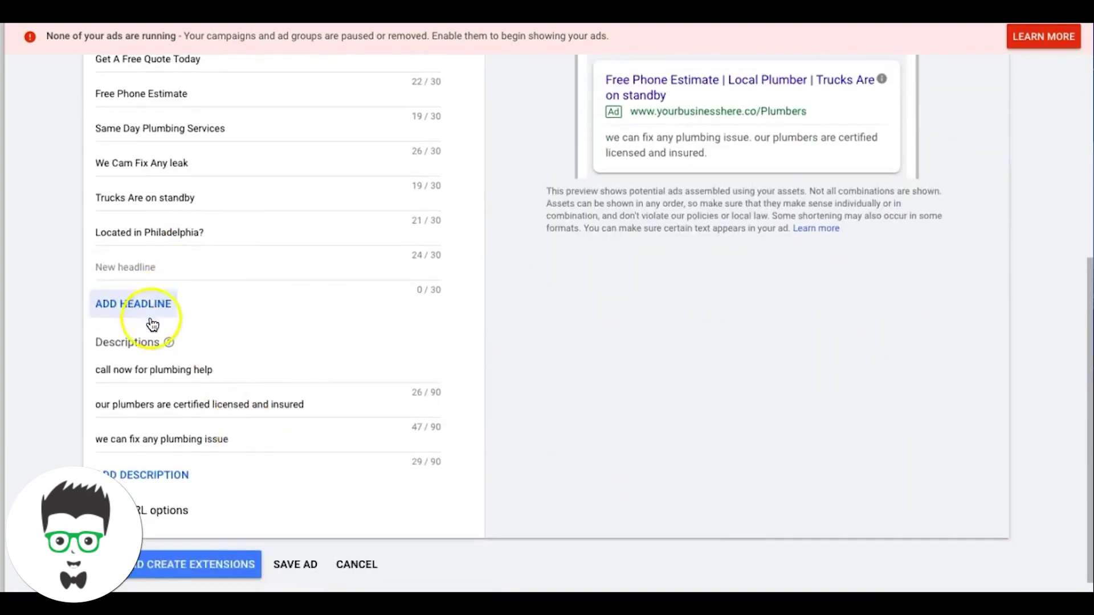
pyautogui.tripleClick(145, 311)
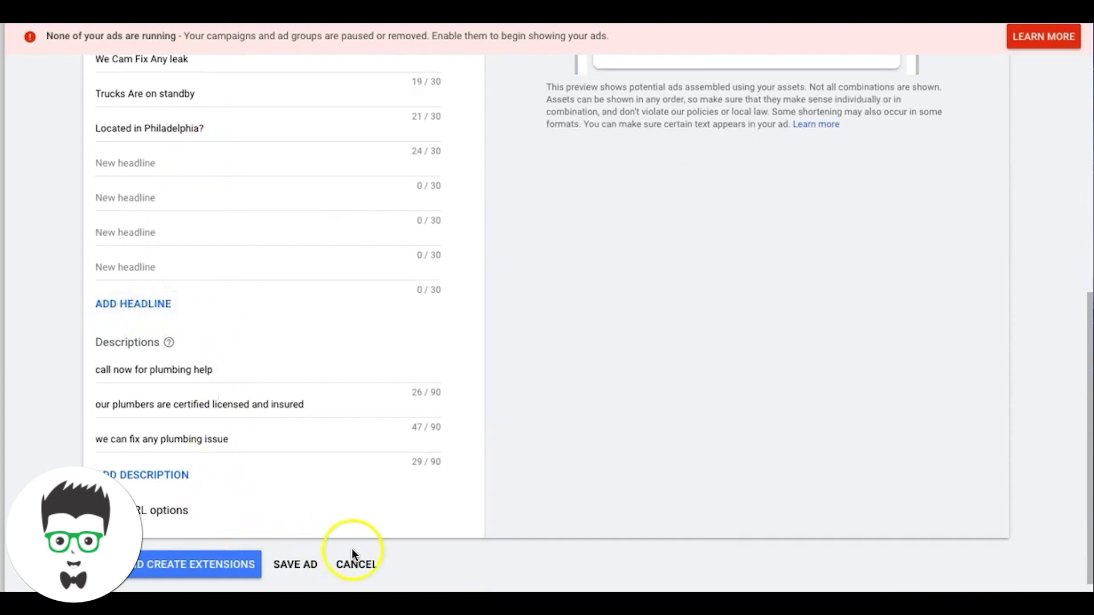
pyautogui.click(294, 565)
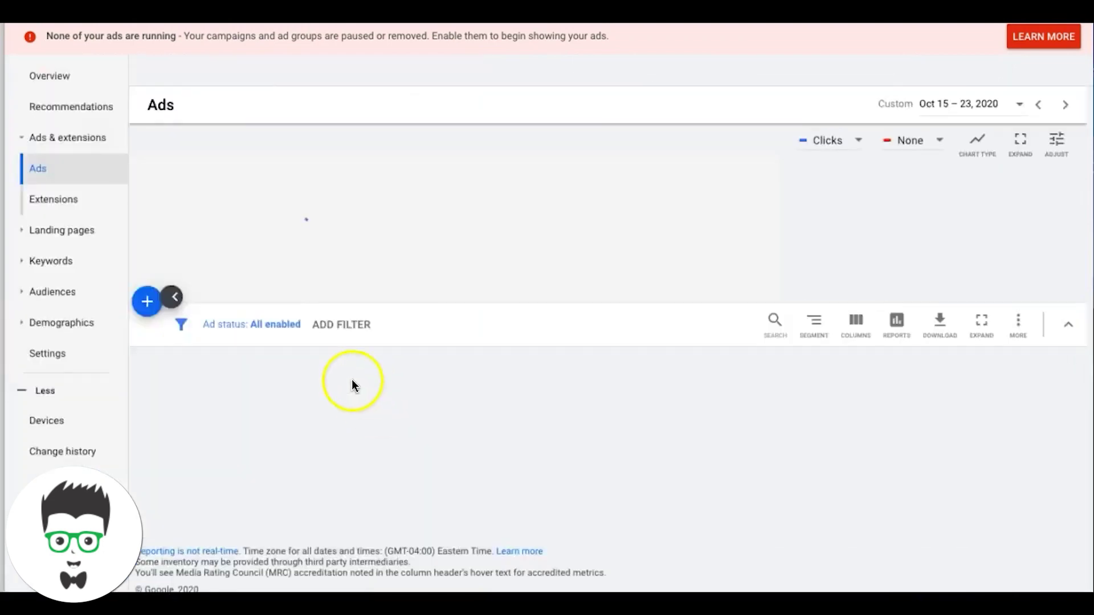
# In Keyword Planner, remove the "Keyword text contains emergency" filter from the "emergency plumber" keyword ideas
pyautogui.scroll(-2, 573, 341)
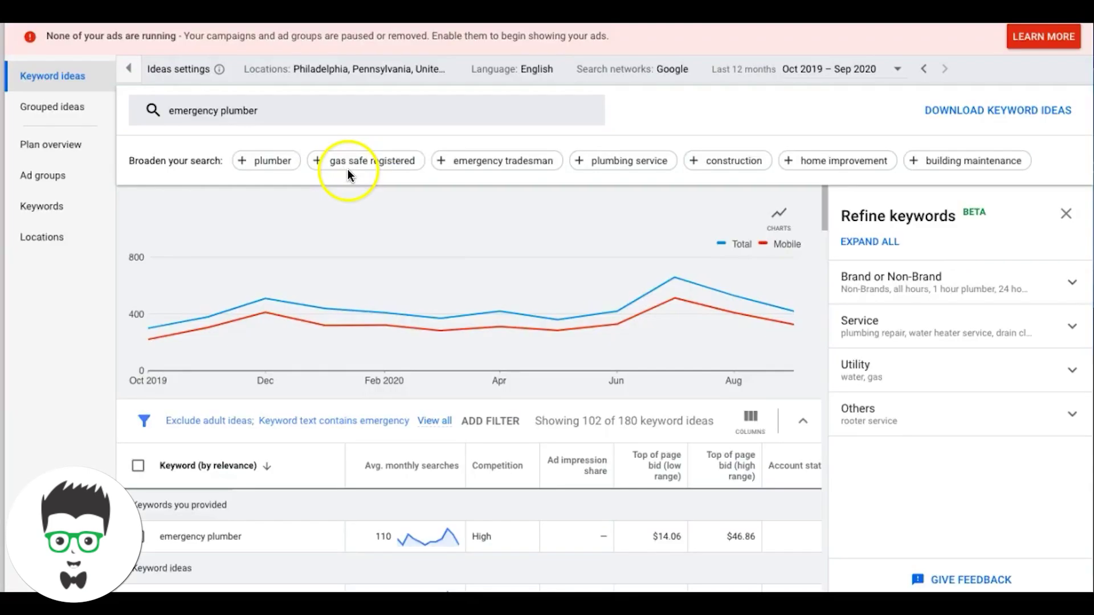
pyautogui.scroll(-5, 416, 316)
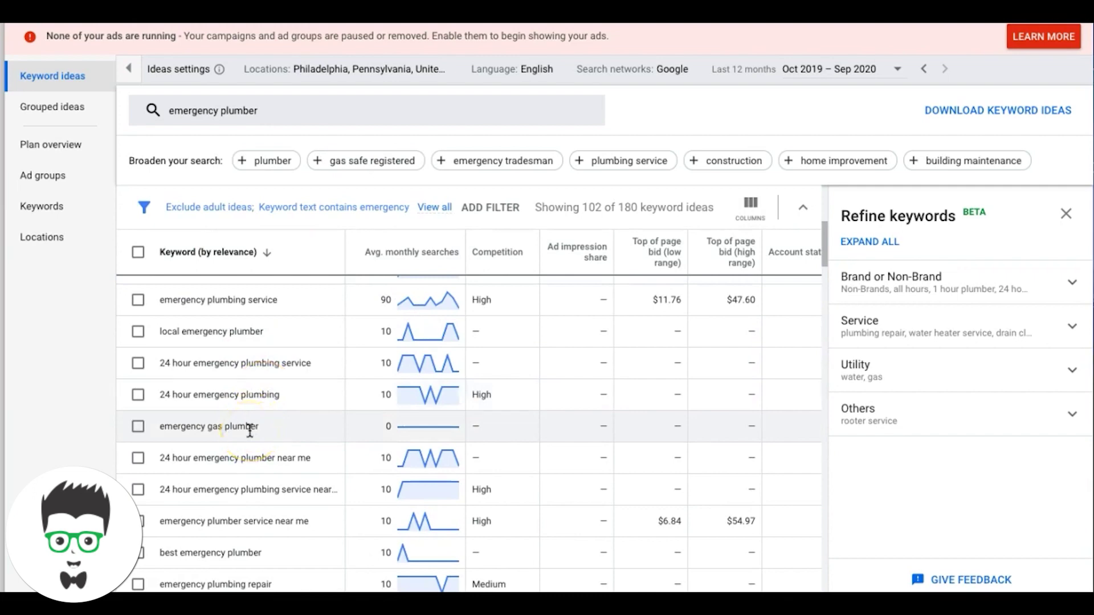
pyautogui.scroll(-3, 250, 431)
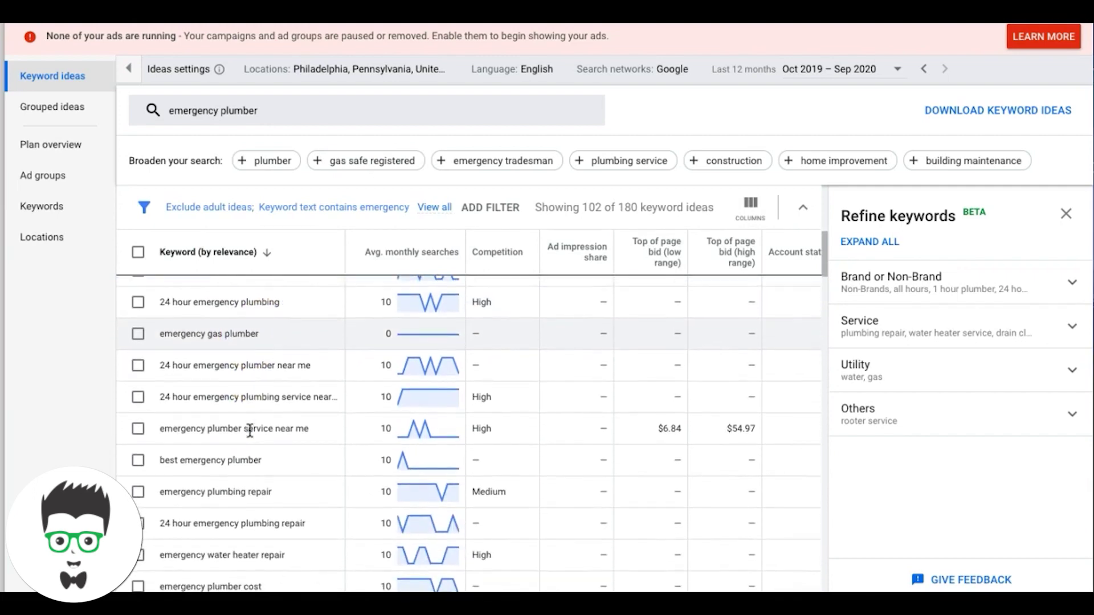
pyautogui.scroll(5, 250, 431)
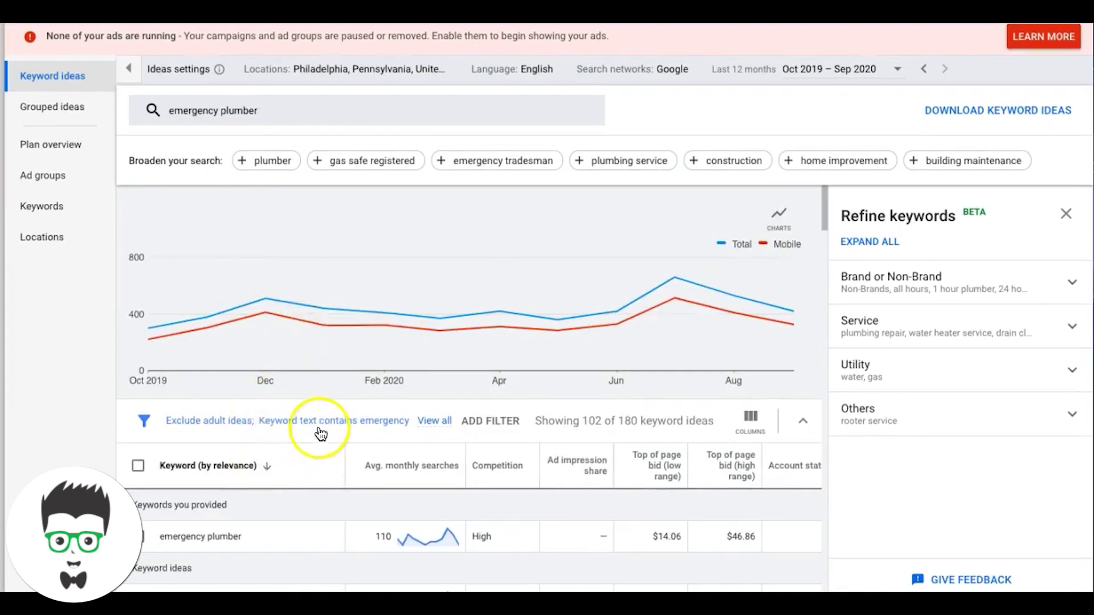
pyautogui.click(322, 422)
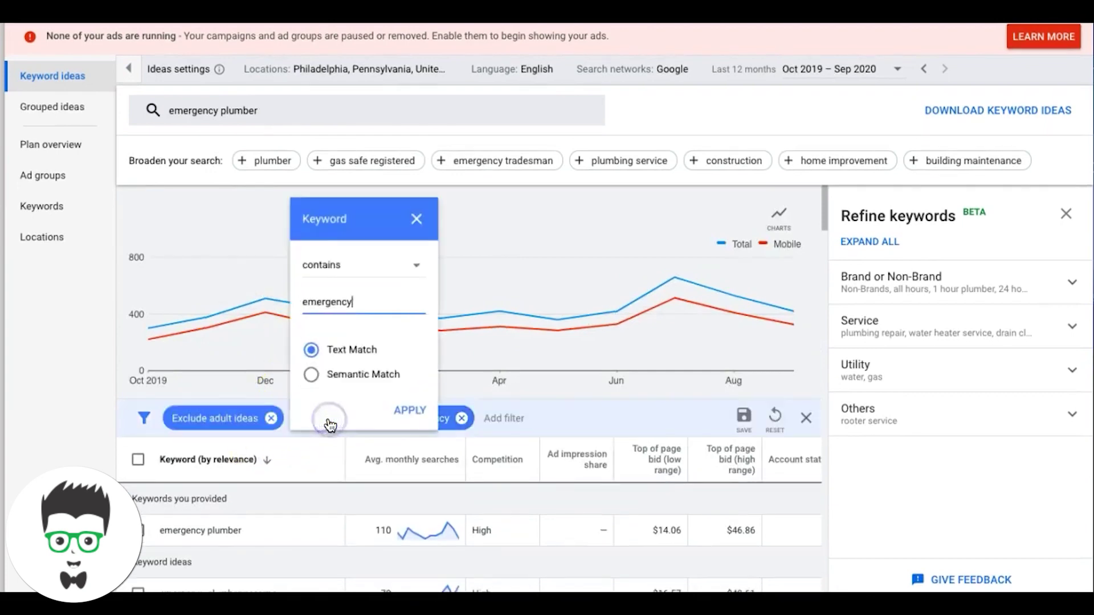
pyautogui.click(418, 219)
pyautogui.click(461, 418)
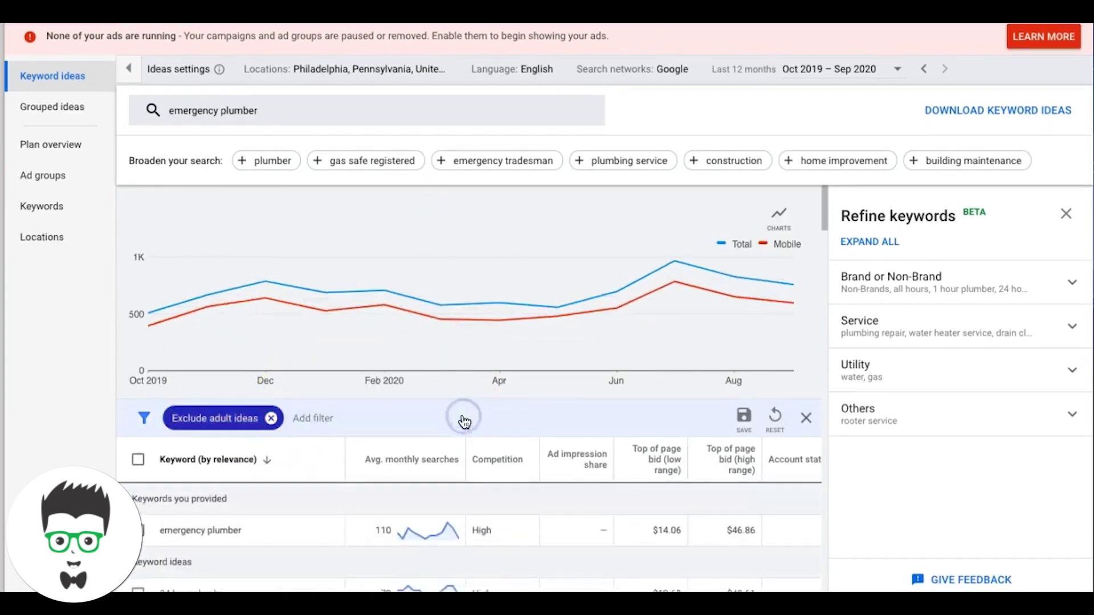
# Examine the unfiltered "emergency plumber" keyword ideas for other search terms related to urgent plumbing
pyautogui.scroll(-10, 381, 459)
pyautogui.scroll(-3, 391, 459)
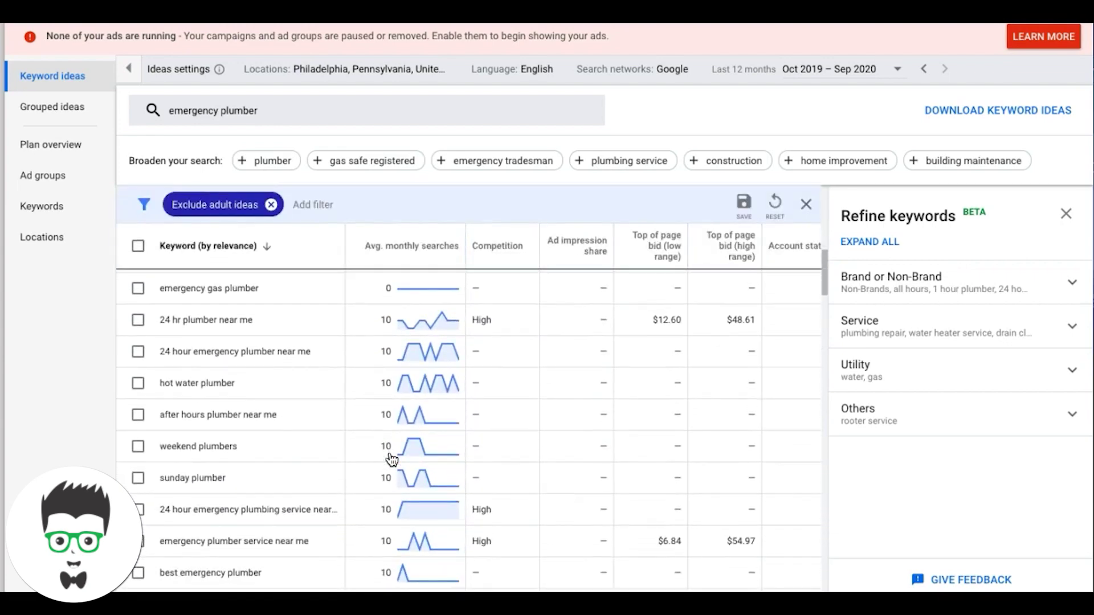
pyautogui.scroll(-2, 391, 458)
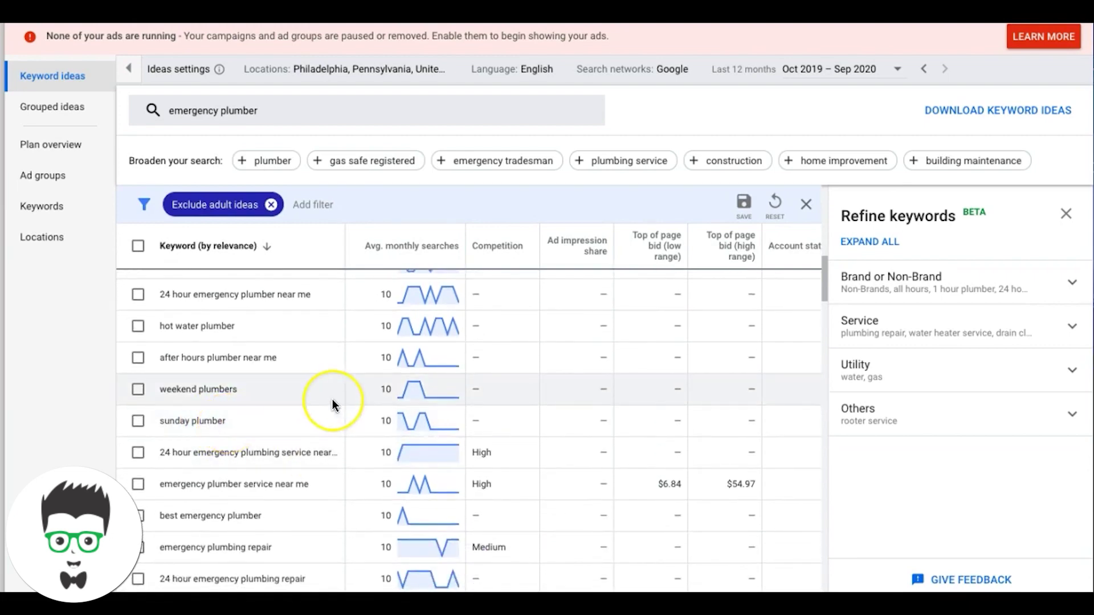
pyautogui.scroll(-2, 333, 398)
pyautogui.scroll(-4, 333, 399)
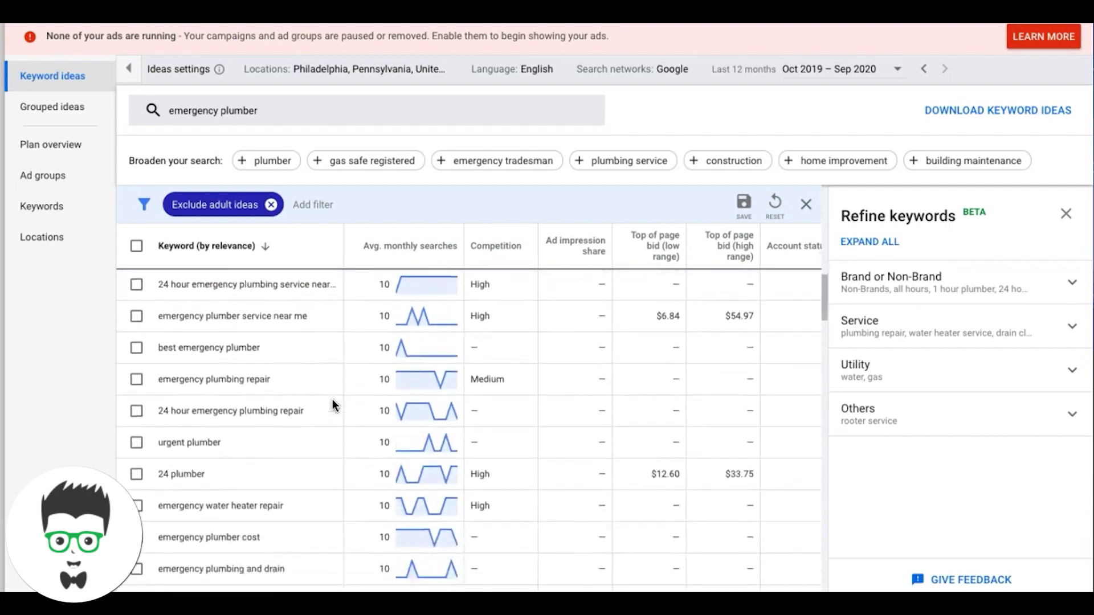
pyautogui.scroll(-3, 332, 399)
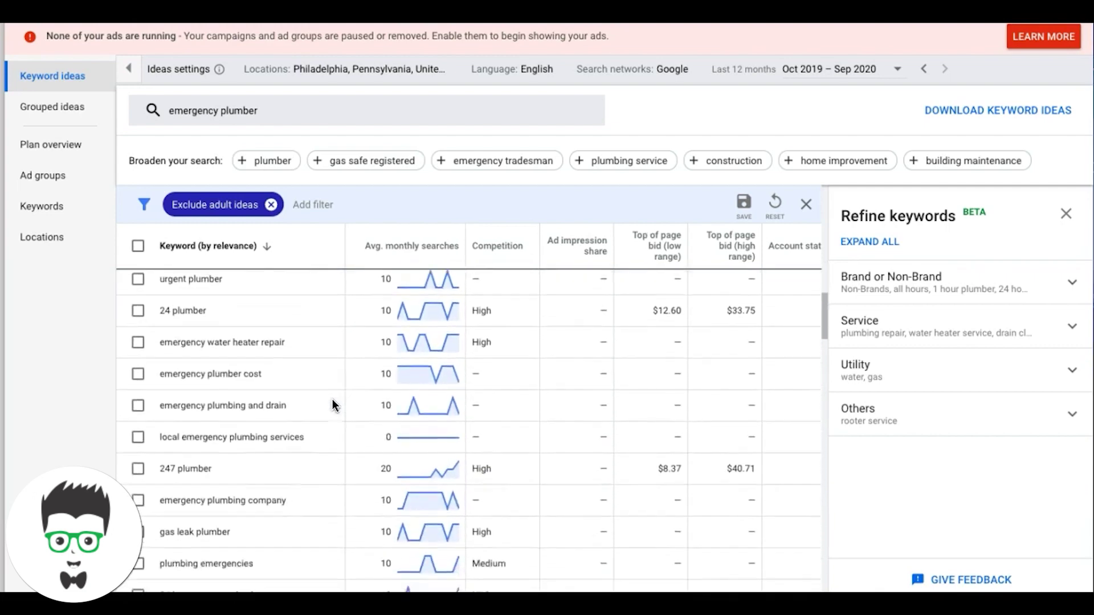
pyautogui.scroll(-3, 332, 399)
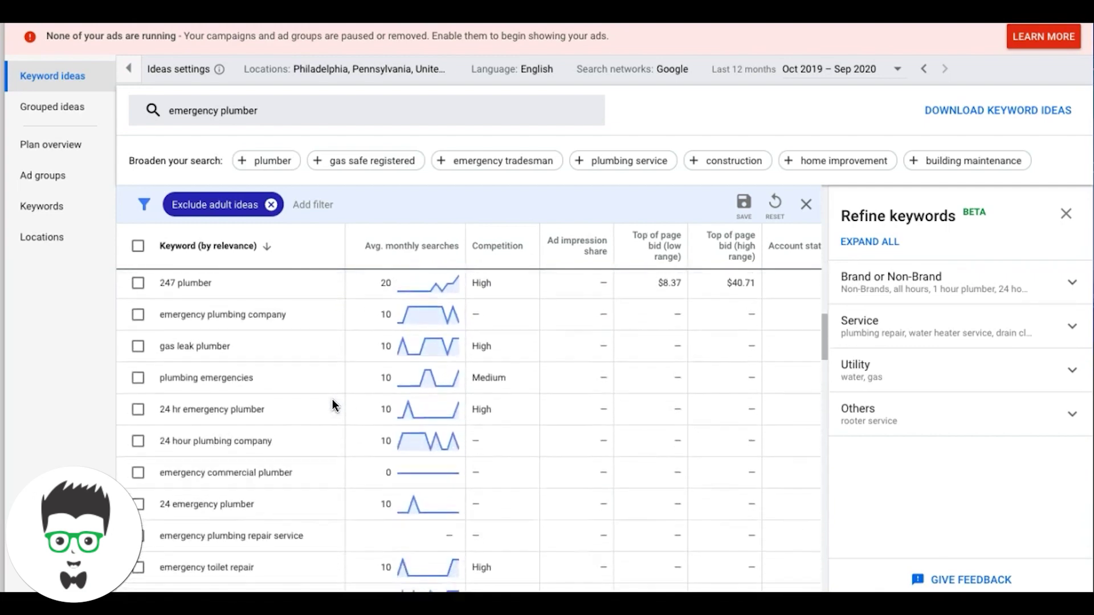
pyautogui.scroll(-1, 249, 368)
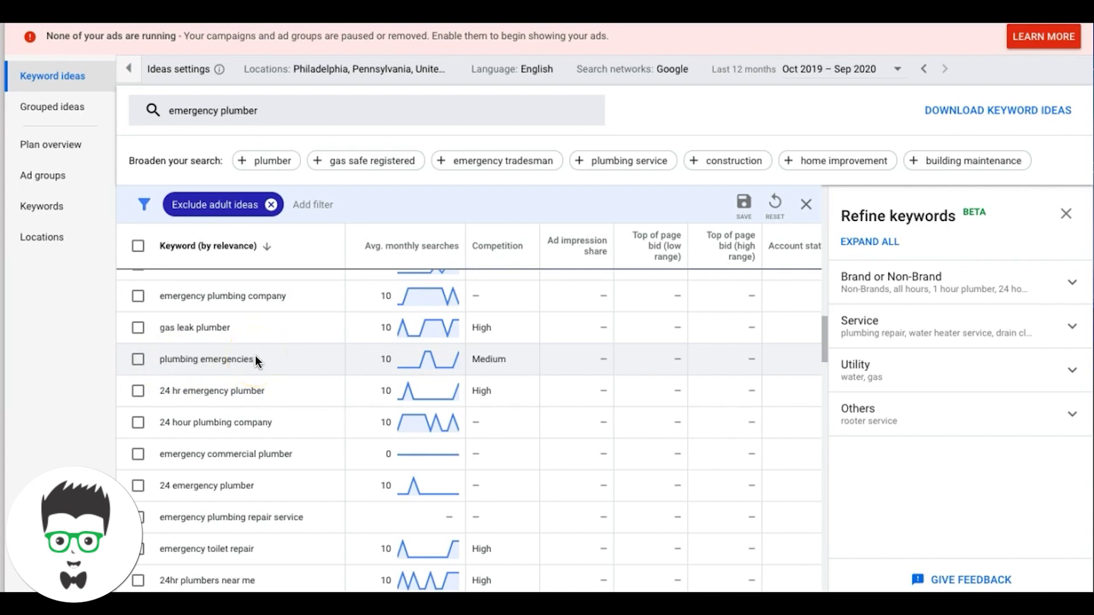
pyautogui.scroll(-6, 255, 359)
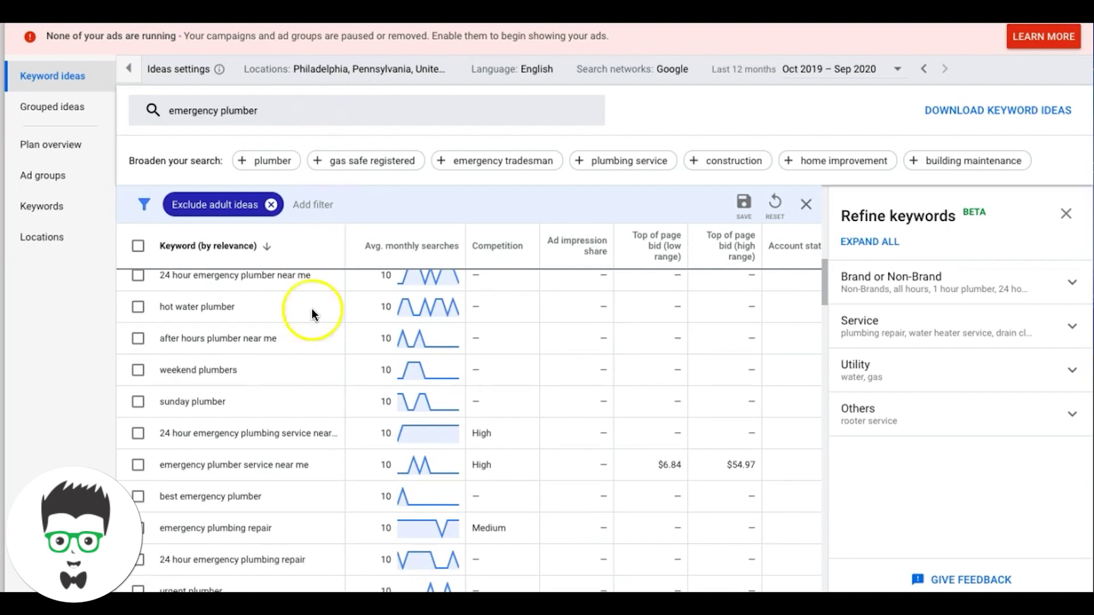
pyautogui.scroll(6, 298, 326)
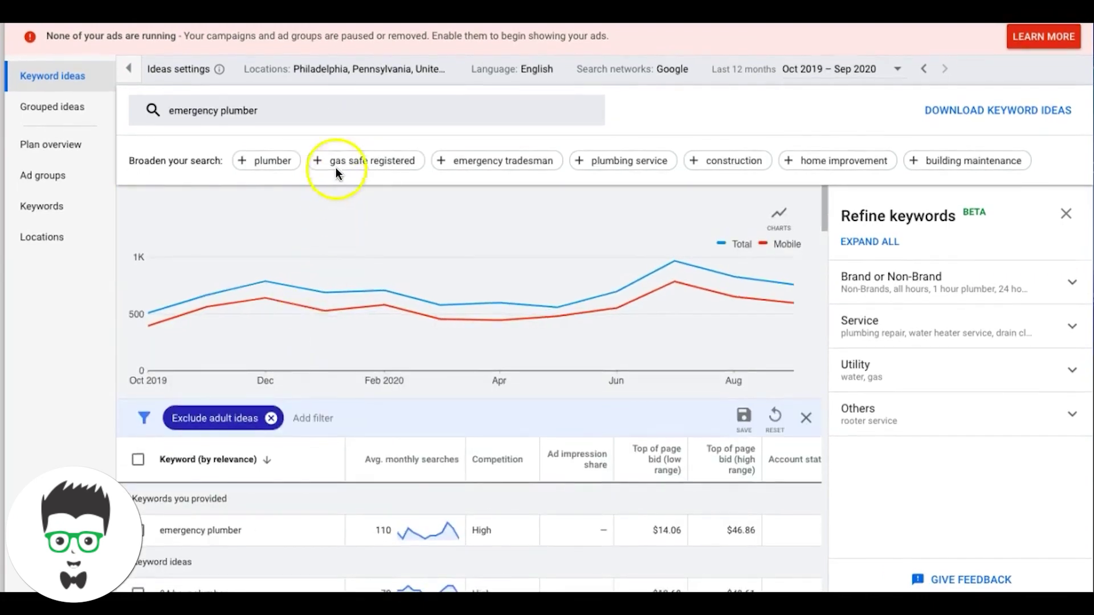
# Replace the seed keyword "emergency plumber" with "plumber" and get new keyword ideas
pyautogui.moveTo(313, 247)
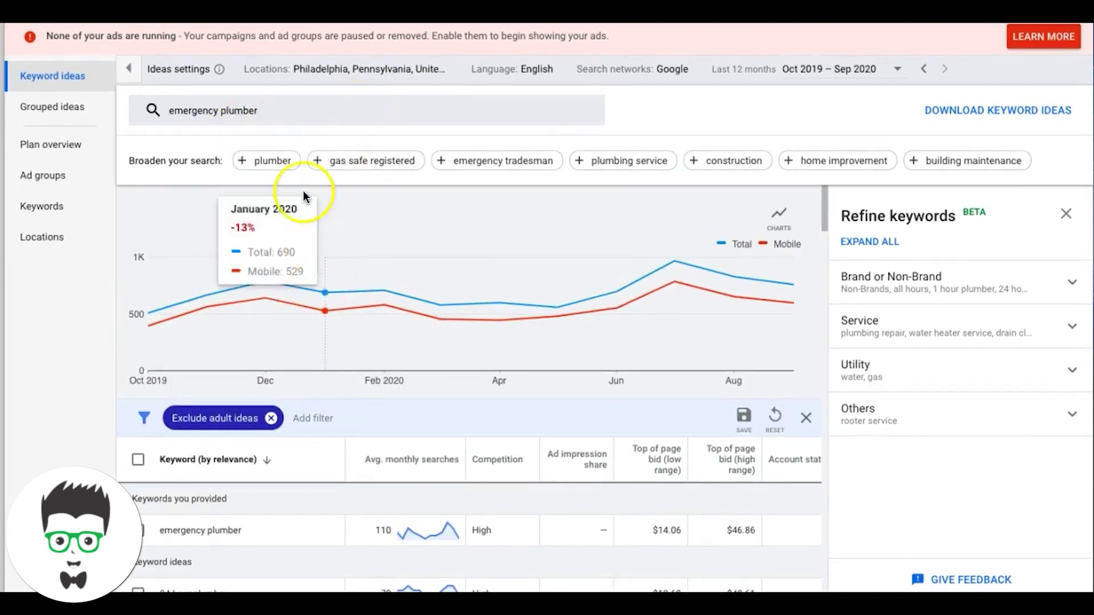
pyautogui.click(242, 114)
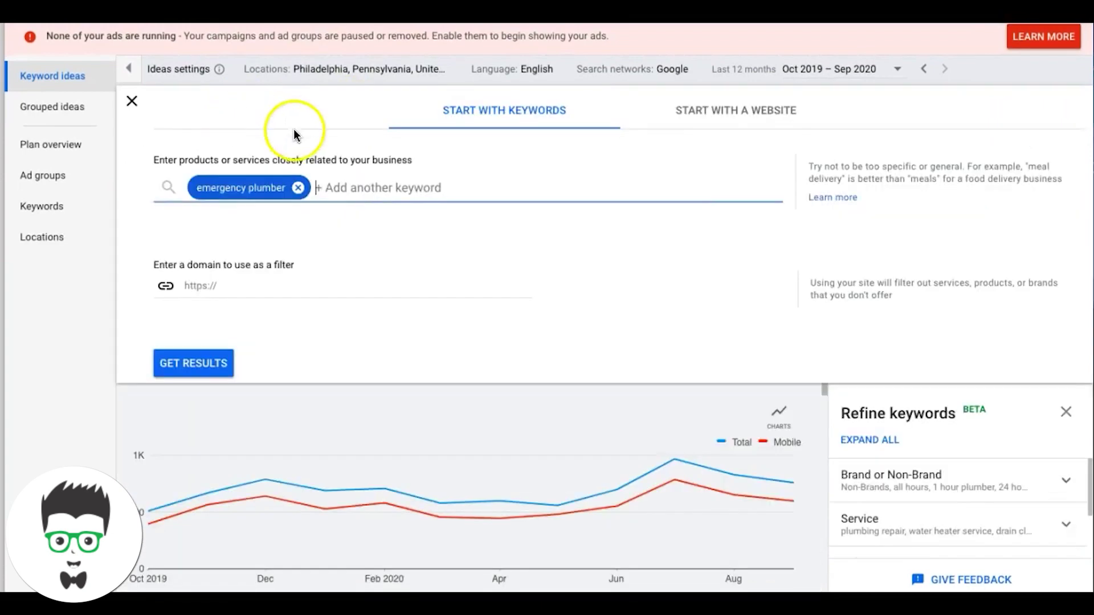
pyautogui.click(299, 187)
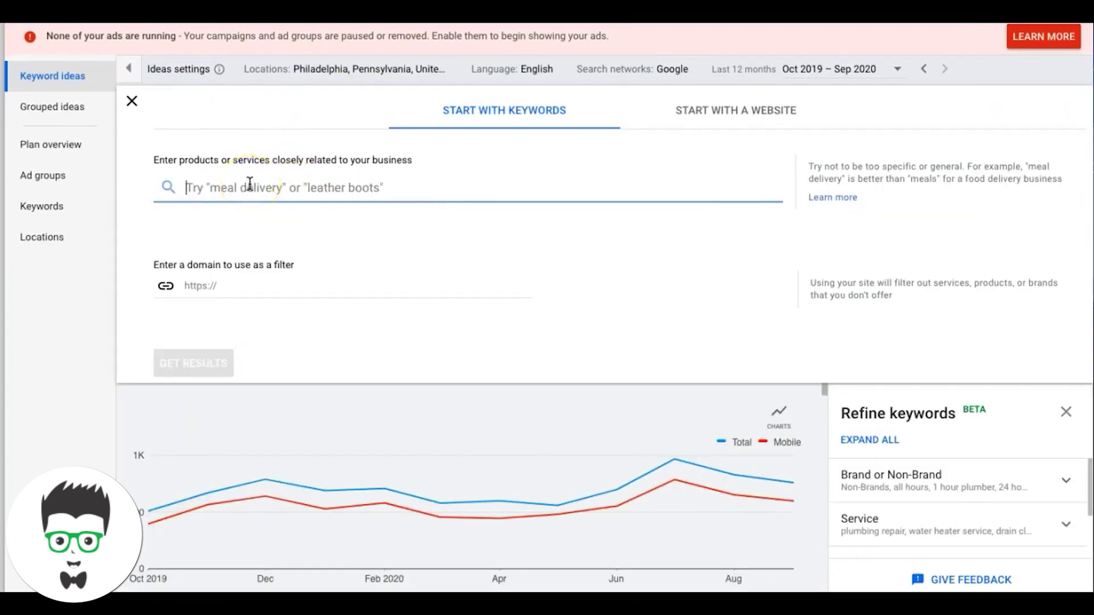
pyautogui.write('plumber')
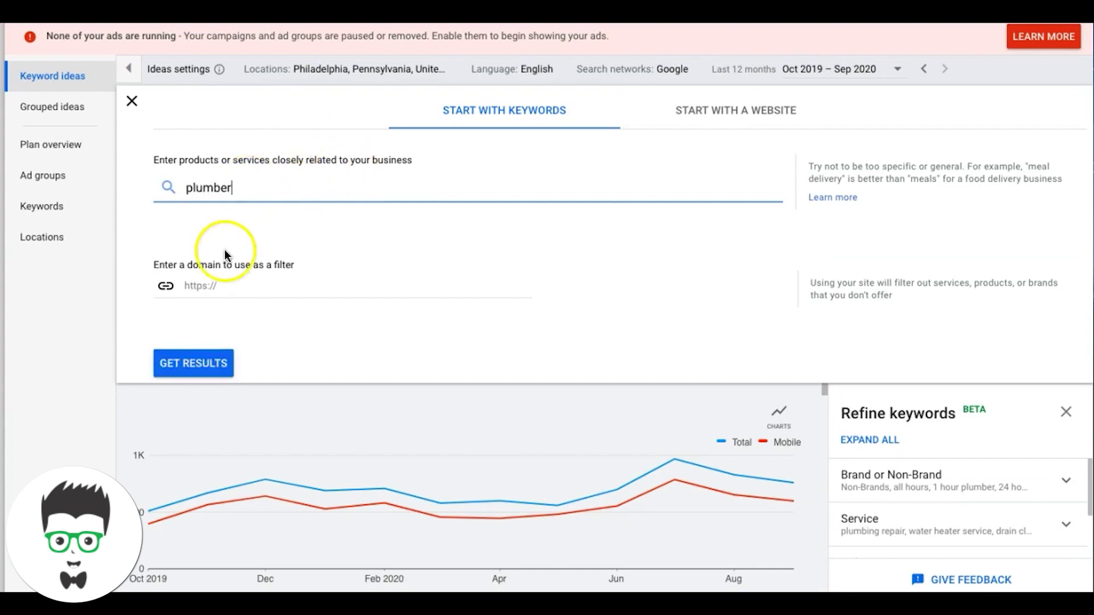
pyautogui.click(198, 367)
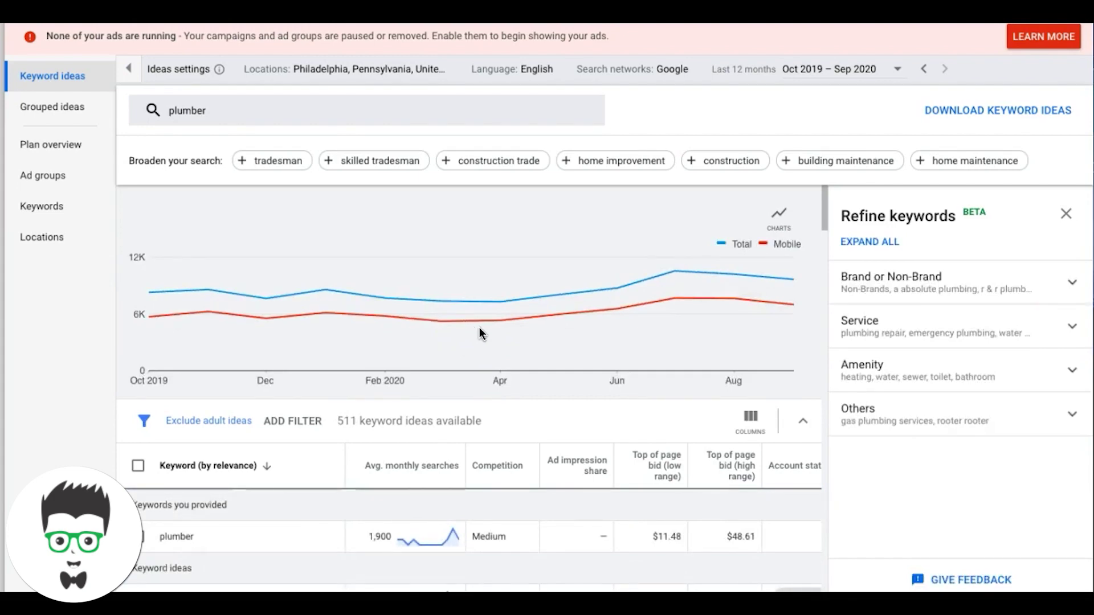
# Look through the first page of "plumber" keyword ideas and go to the last results page
pyautogui.scroll(-4, 480, 331)
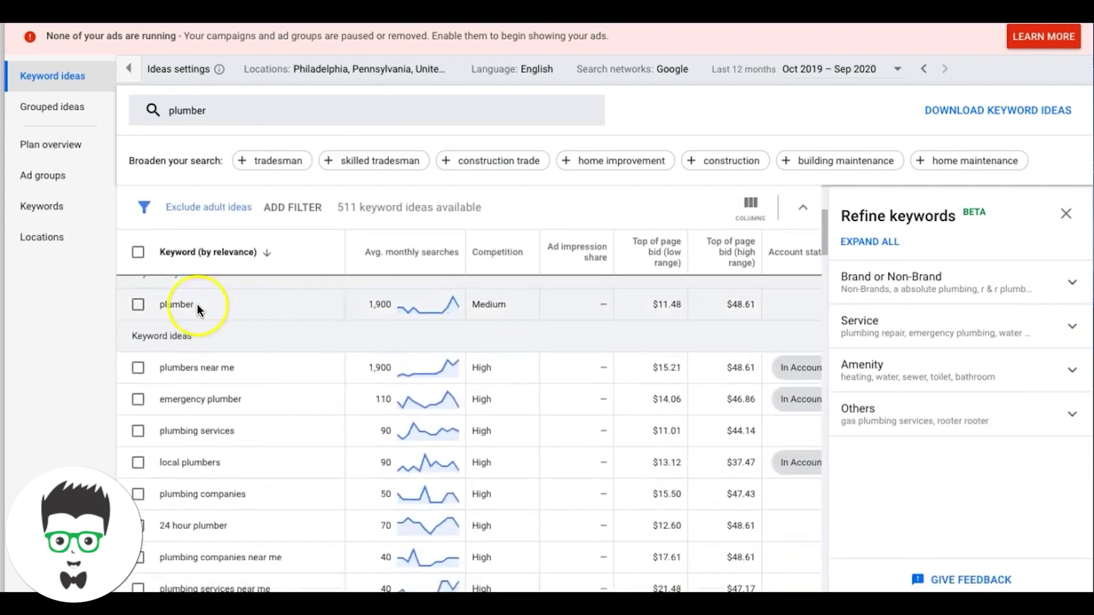
pyautogui.scroll(-5, 499, 345)
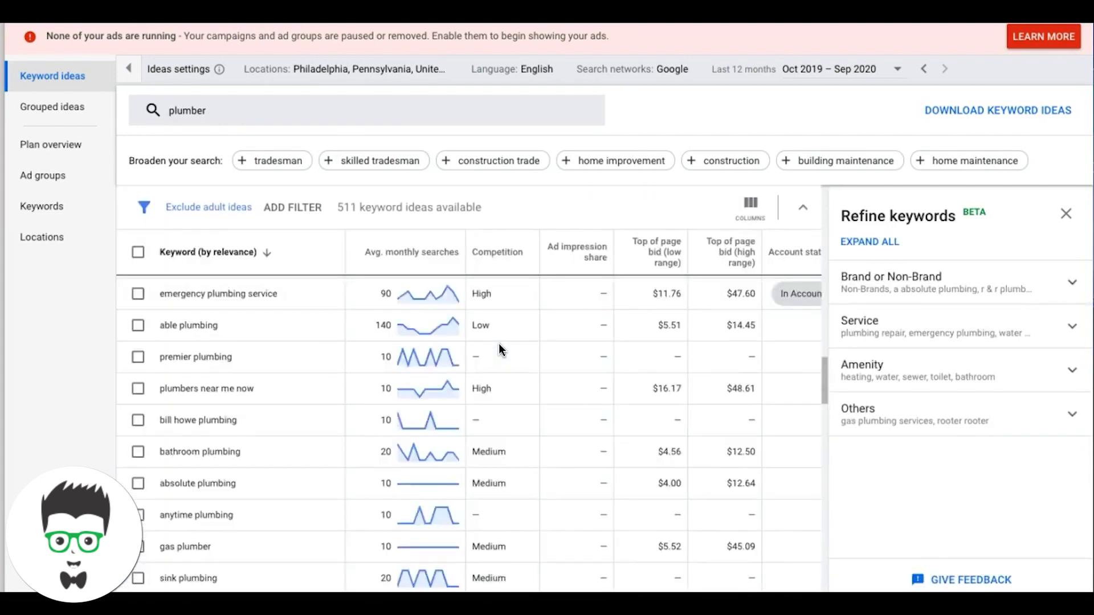
pyautogui.scroll(-5, 499, 347)
pyautogui.click(807, 540)
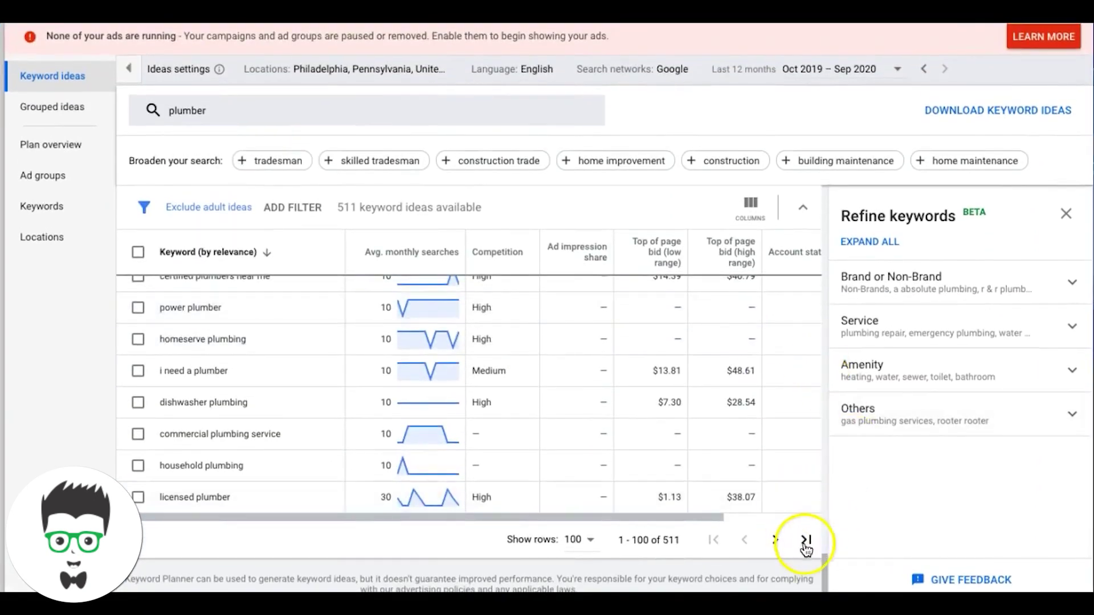
pyautogui.click(807, 540)
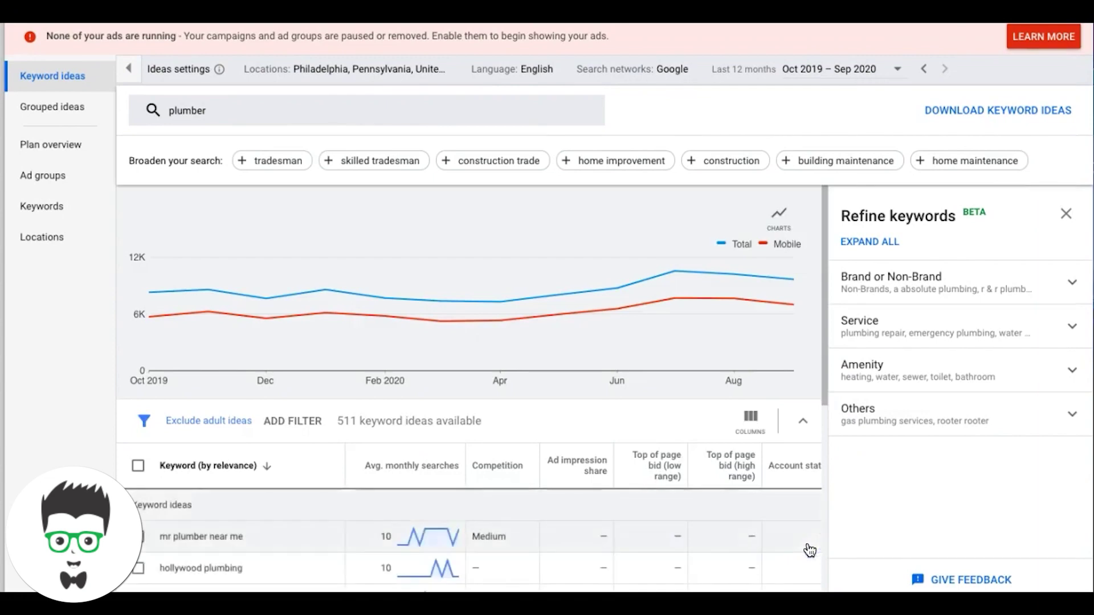
# Copy the company-name keyword idea "rfg plumbing" from the last page of results
pyautogui.scroll(-5, 625, 431)
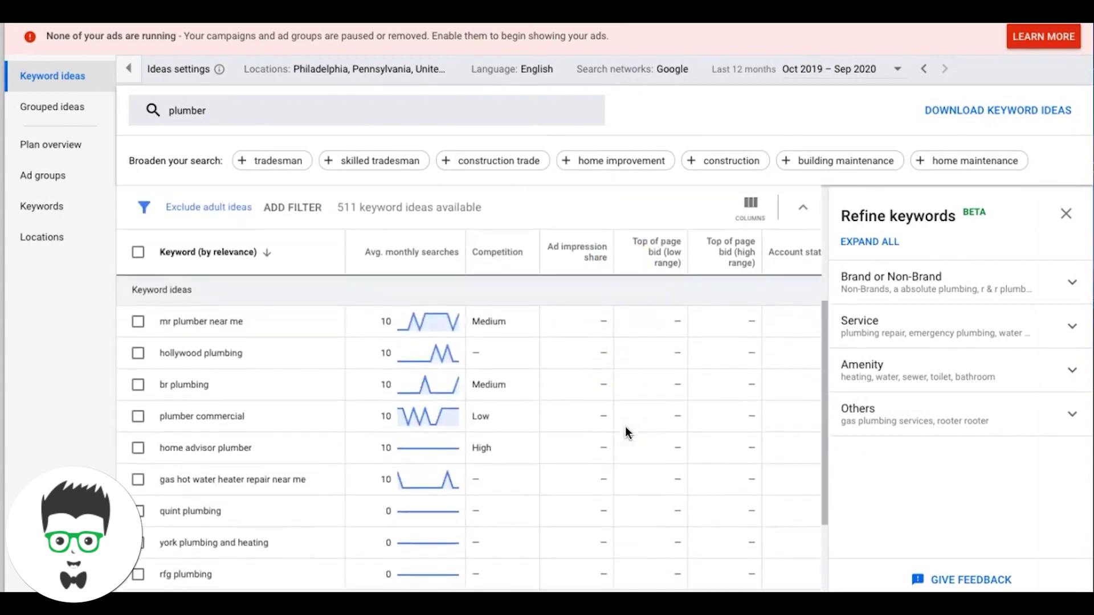
pyautogui.click(312, 507)
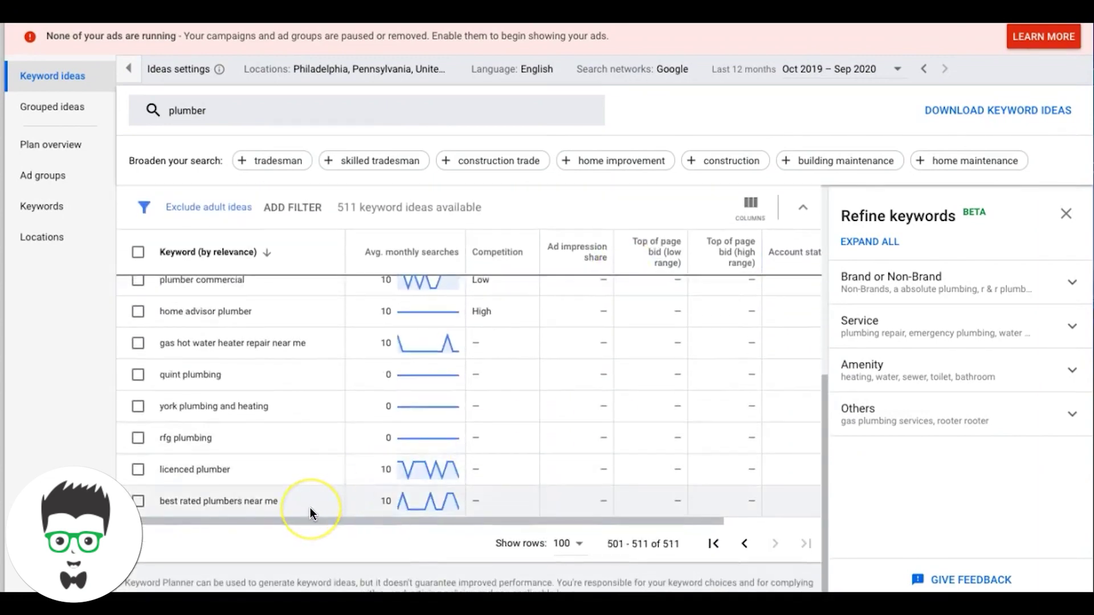
pyautogui.scroll(1, 310, 507)
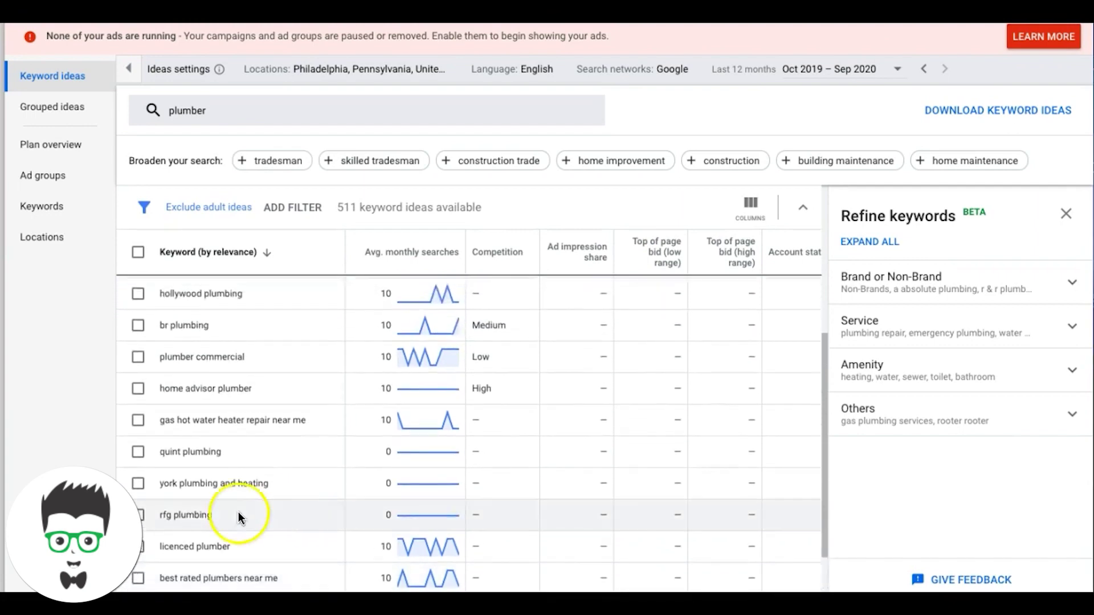
pyautogui.tripleClick(198, 517)
pyautogui.hotkey('ctrl', 'c')
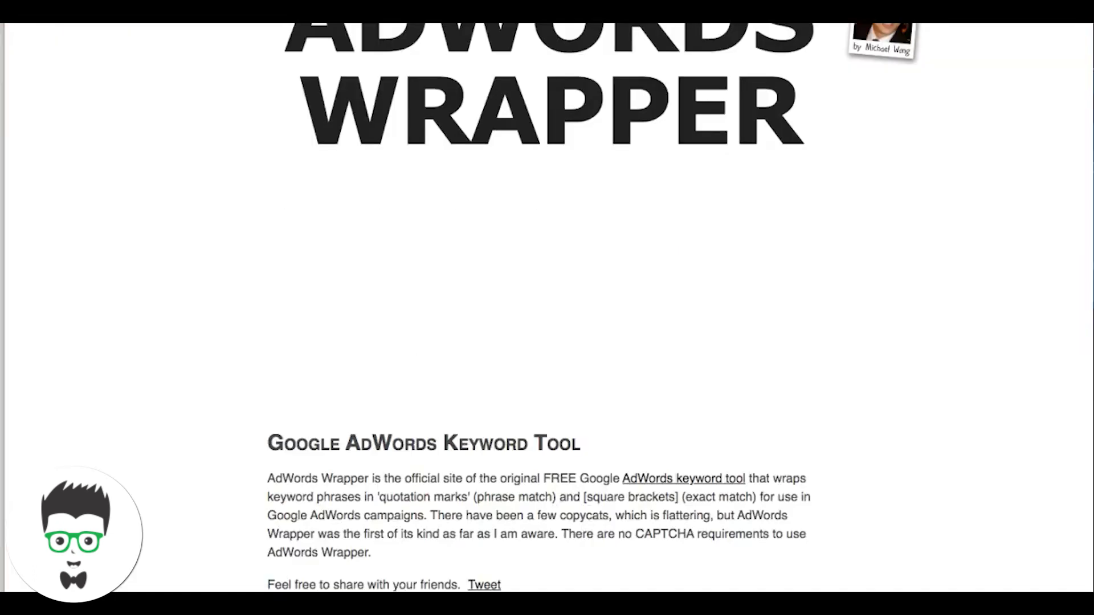
# Paste the copied keyword "rfg plumbing" into the keyword phrase box on the AdWords Wrapper page
pyautogui.scroll(-10, 460, 299)
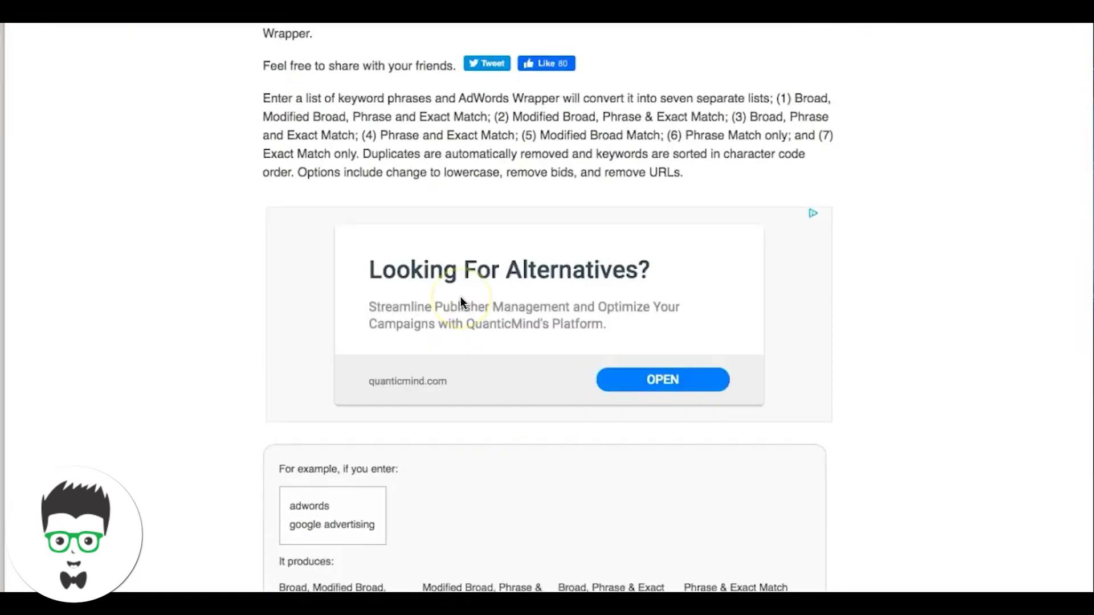
pyautogui.scroll(-20, 460, 302)
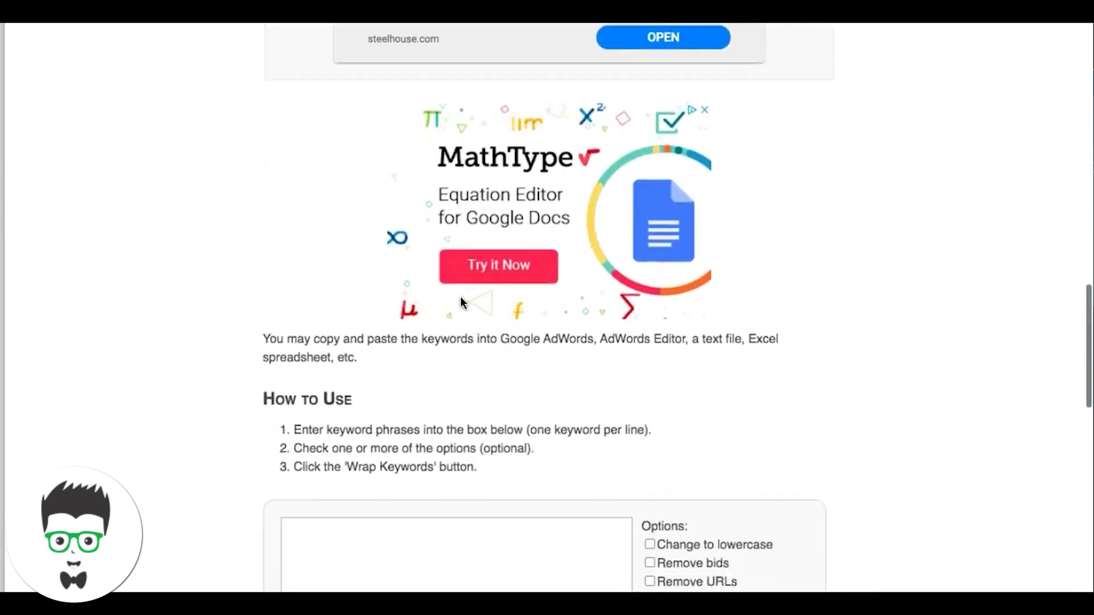
pyautogui.moveTo(628, 397); pyautogui.dragTo(669, 574)
pyautogui.click(364, 213)
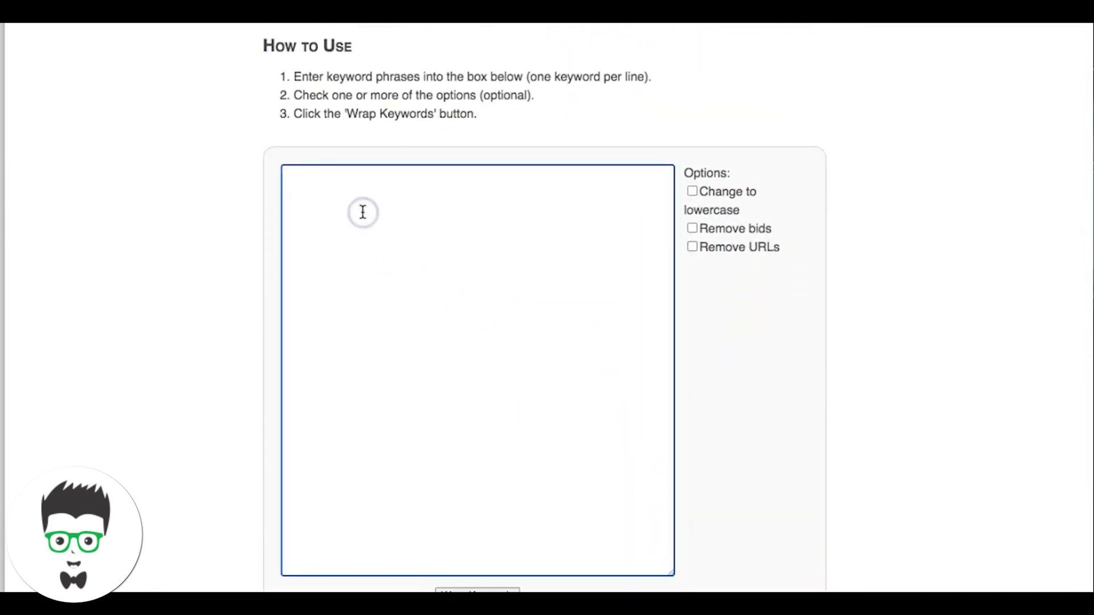
pyautogui.hotkey('ctrl', 'v')
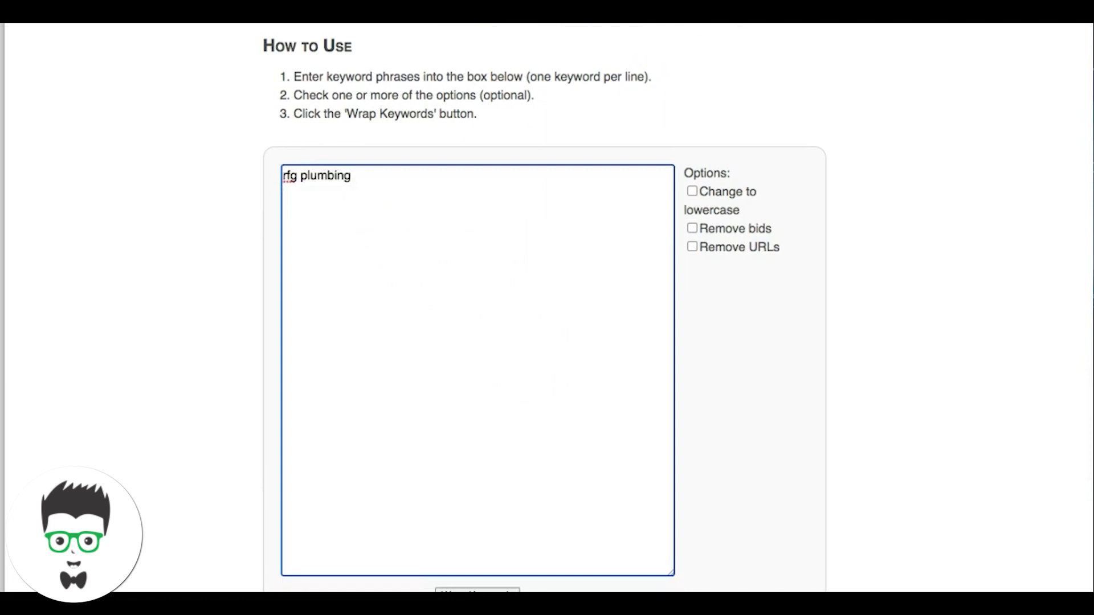
# Copy the keyword idea "york plumbing and heating" from Keyword Planner into the AdWords Wrapper list on a new line
pyautogui.hotkey('alt', 'Tab')
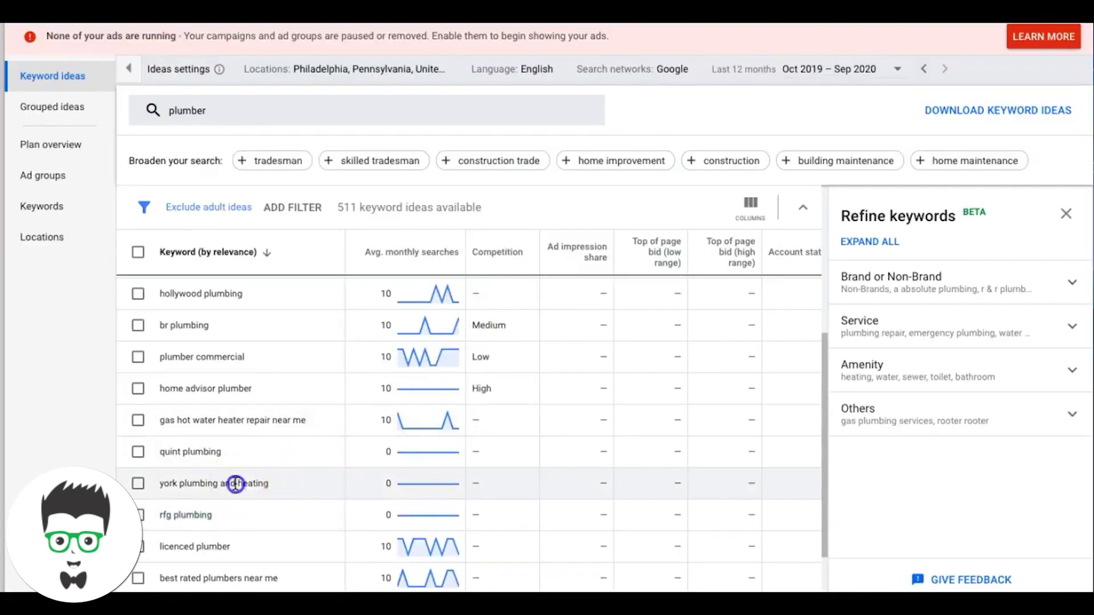
pyautogui.tripleClick(236, 484)
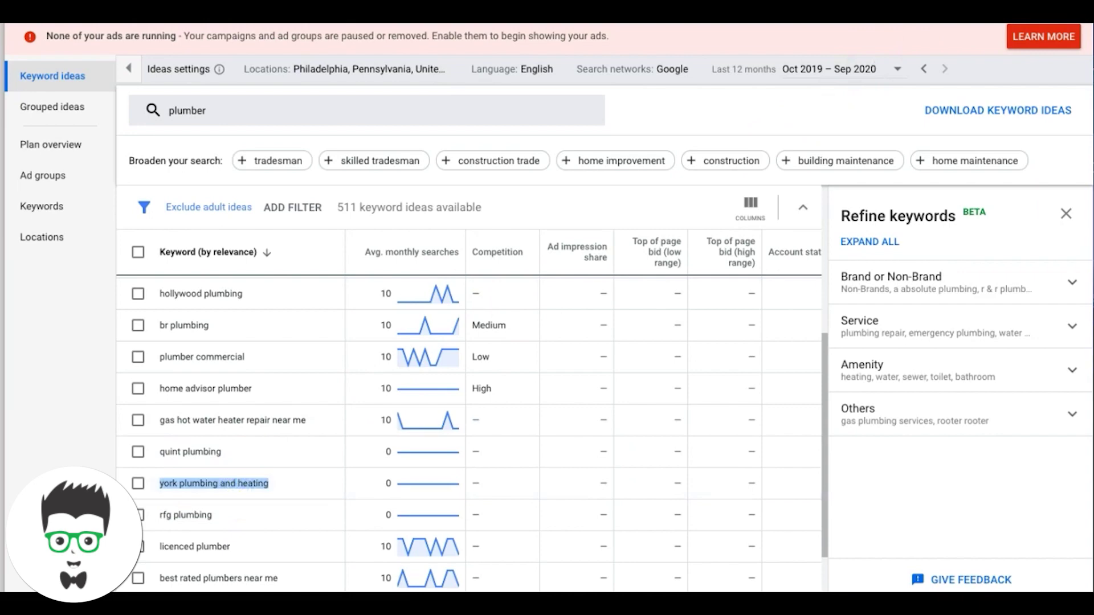
pyautogui.hotkey('ctrl', 'c')
pyautogui.hotkey('alt', 'Tab')
pyautogui.hotkey('ctrl', 'v')
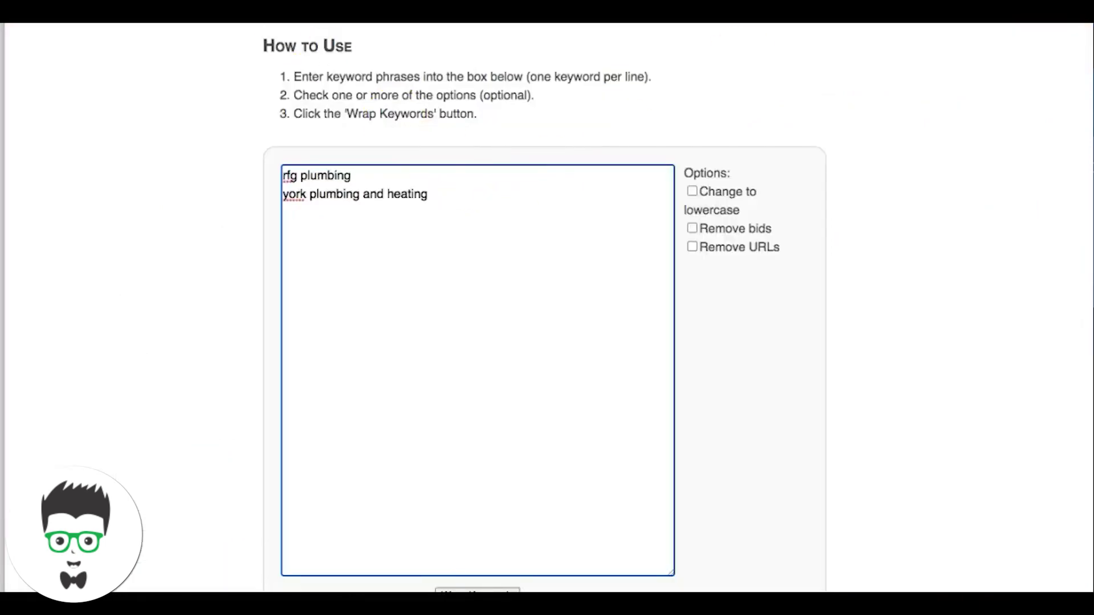
# Copy the keyword idea "home advisor plumber" from Keyword Planner into the AdWords Wrapper list and add "home advisor" below it
pyautogui.hotkey('alt', 'Tab')
pyautogui.scroll(3, 300, 396)
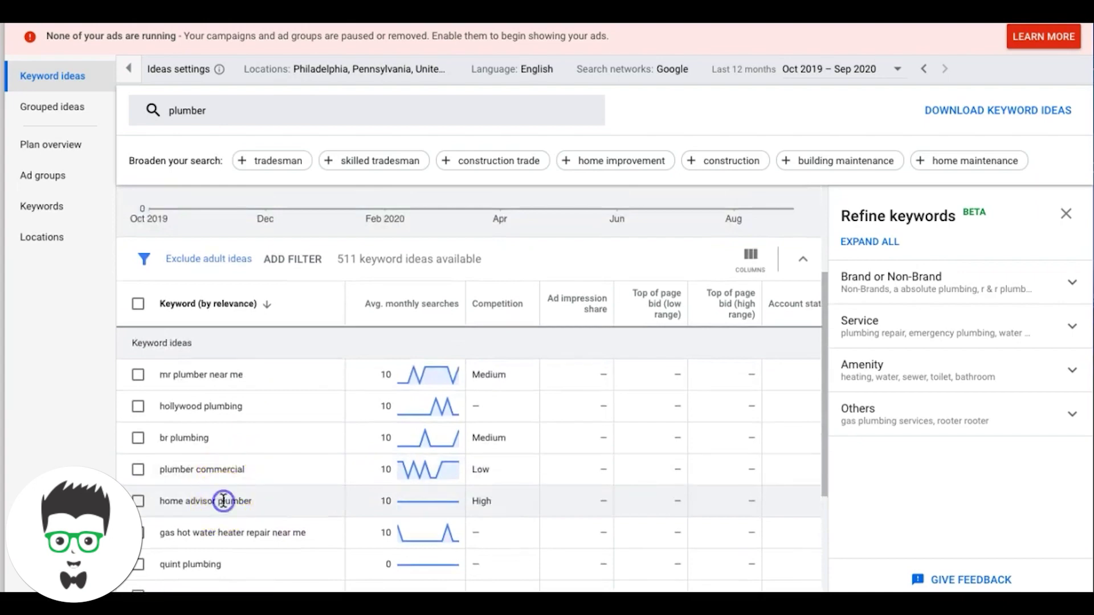
pyautogui.tripleClick(223, 501)
pyautogui.hotkey('ctrl', 'c')
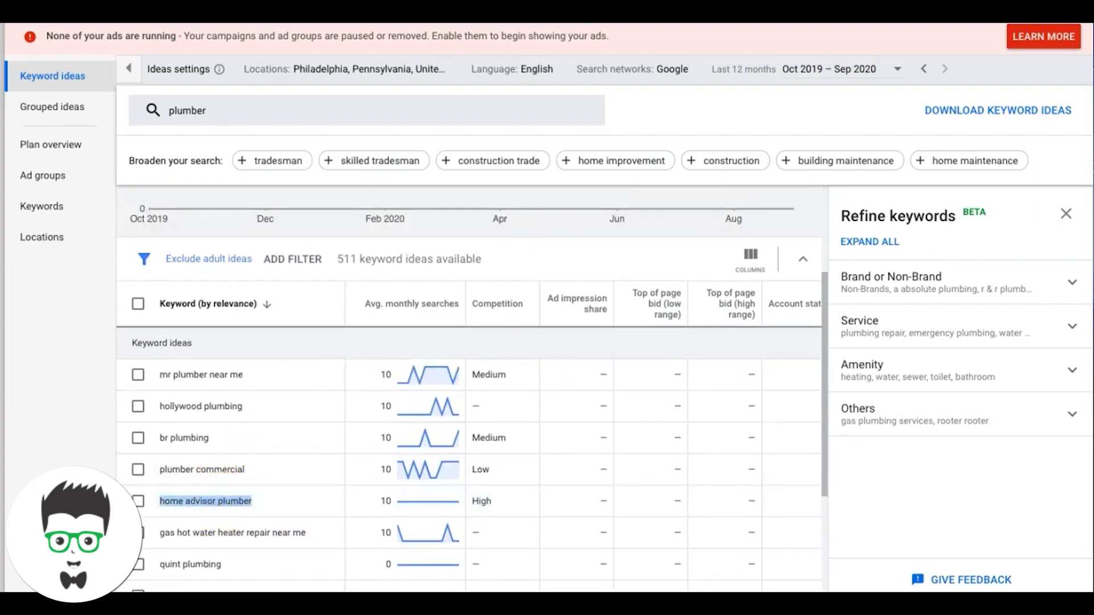
pyautogui.hotkey('alt', 'Tab')
pyautogui.hotkey('ctrl', 'v')
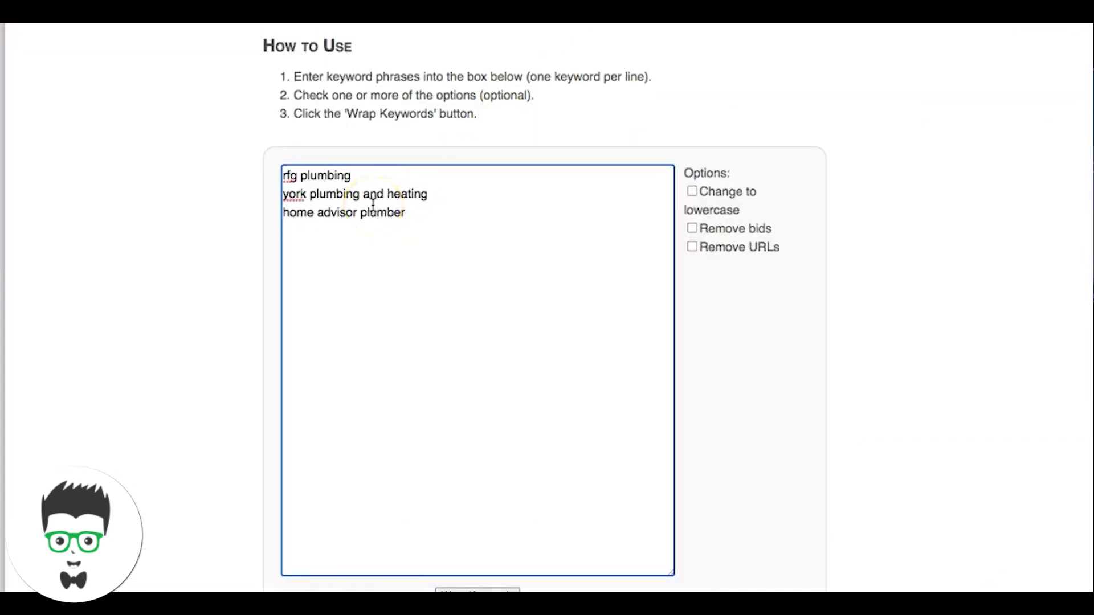
pyautogui.hotkey('ctrl', 'v')
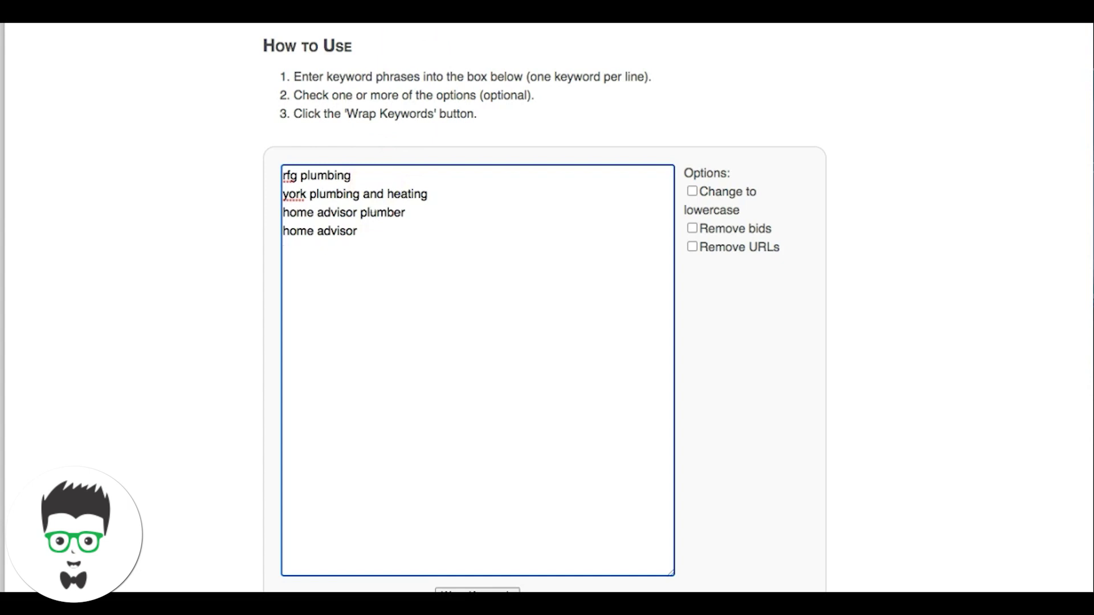
# Check the "plumber" results page in Keyword Planner for other company-name searches to exclude
pyautogui.click(405, 25)
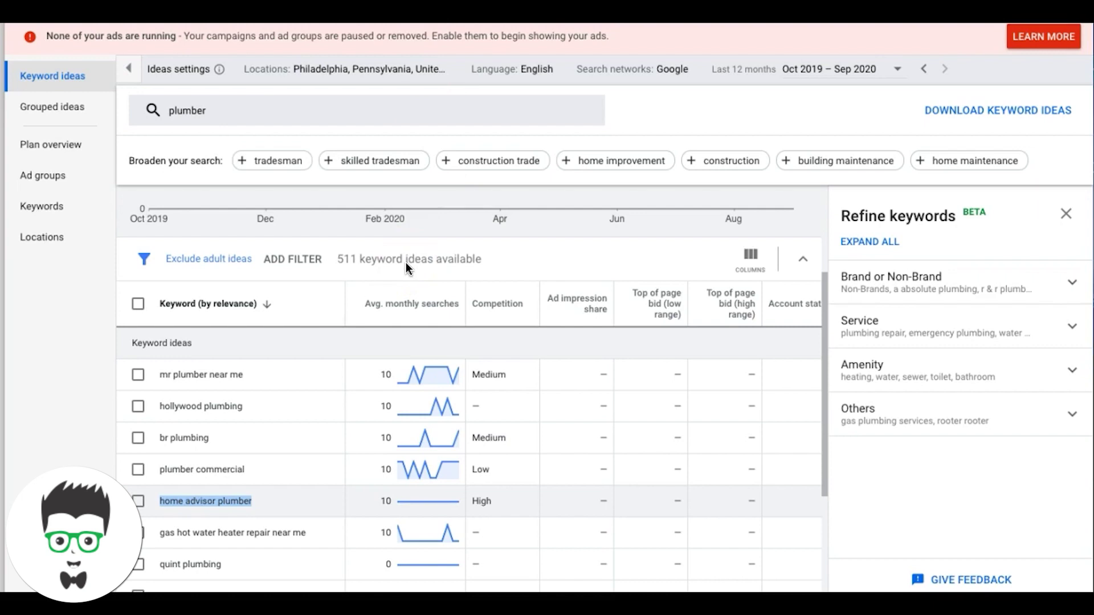
pyautogui.click(405, 409)
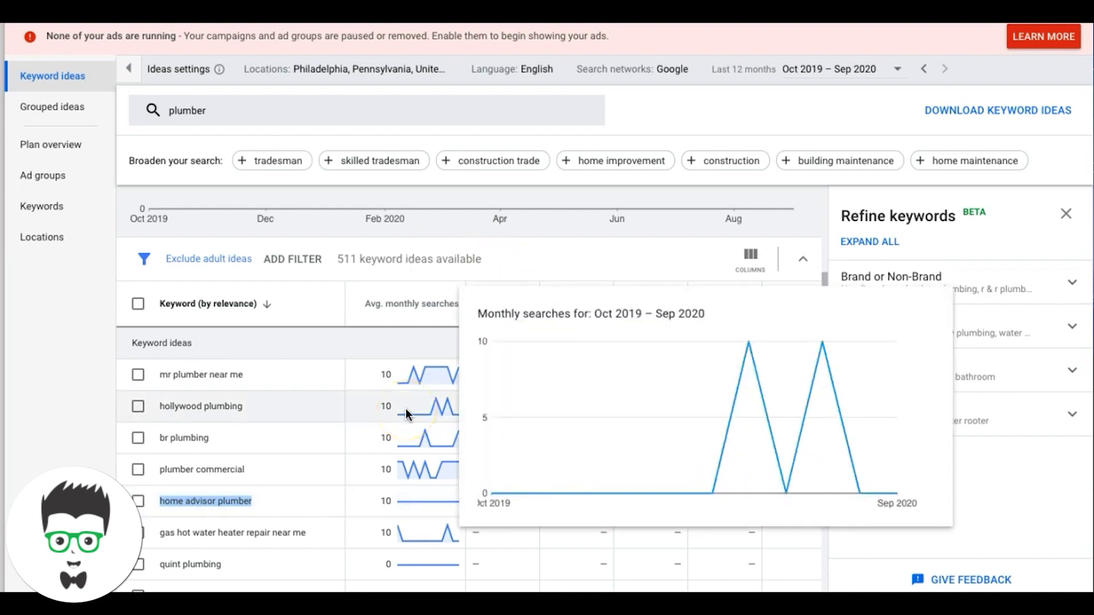
pyautogui.scroll(1, 299, 411)
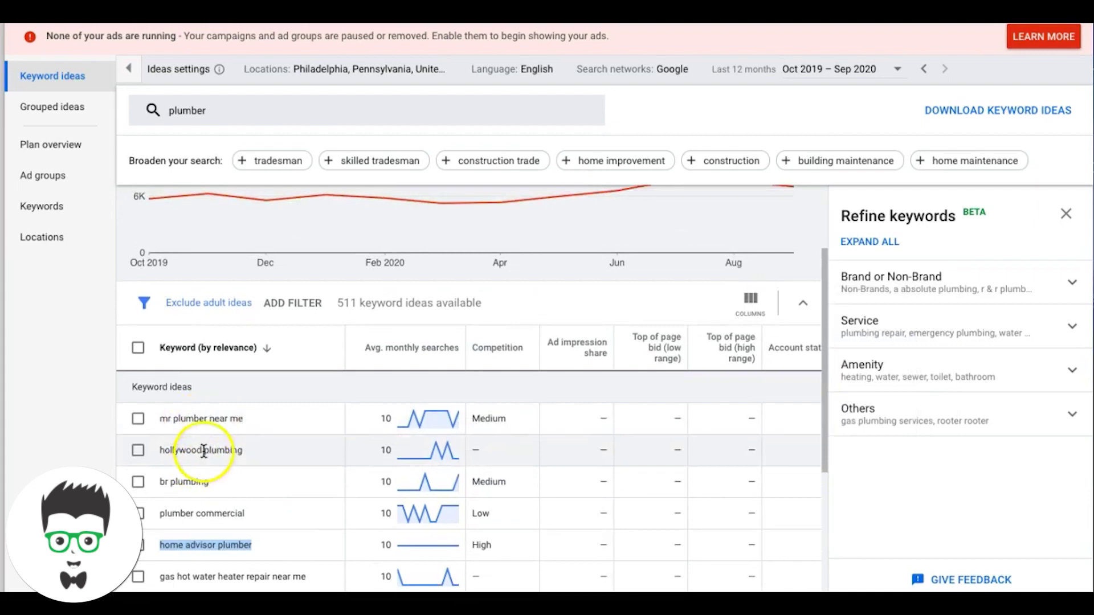
pyautogui.scroll(-5, 464, 409)
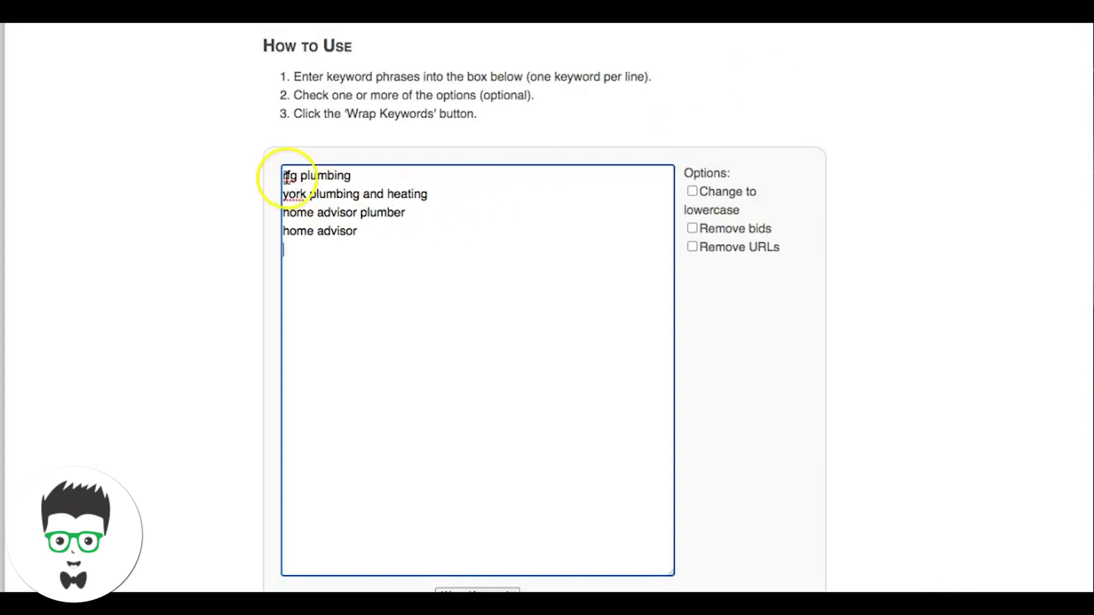
# Copy all four collected company-name keywords from the AdWords Wrapper list
pyautogui.moveTo(283, 175); pyautogui.dragTo(371, 228)
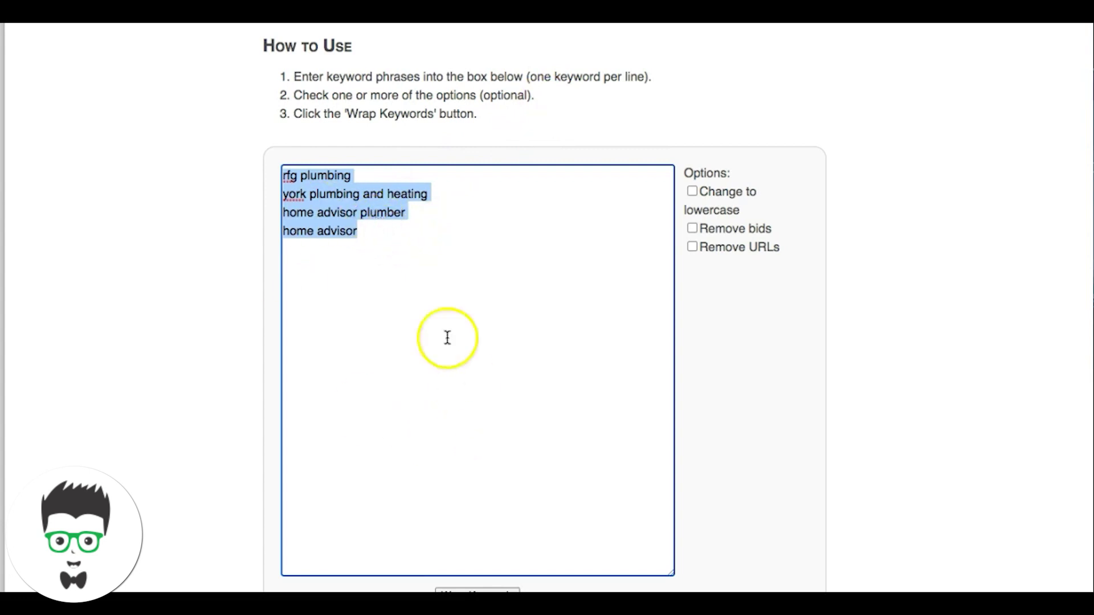
pyautogui.click(300, 298)
pyautogui.scroll(-2, 391, 232)
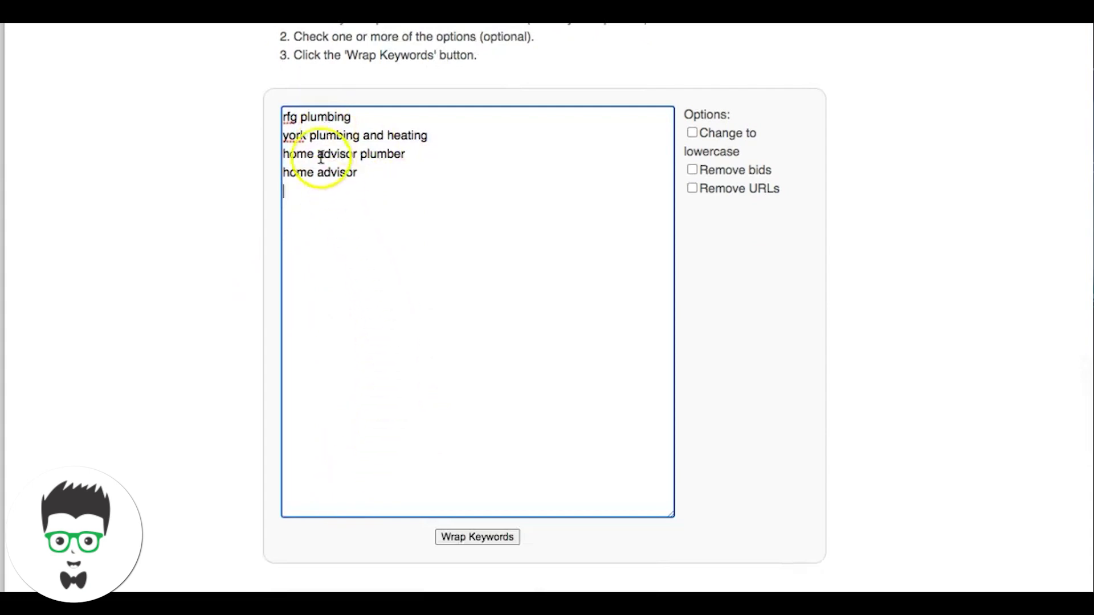
pyautogui.moveTo(285, 116); pyautogui.dragTo(370, 171)
pyautogui.hotkey('ctrl', 'c')
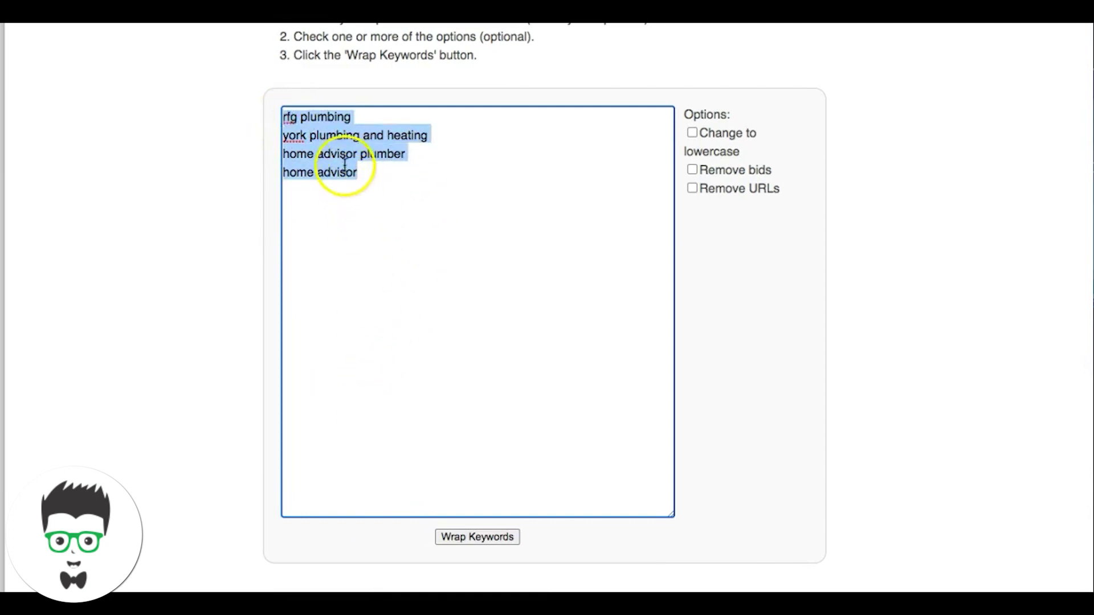
pyautogui.click(378, 214)
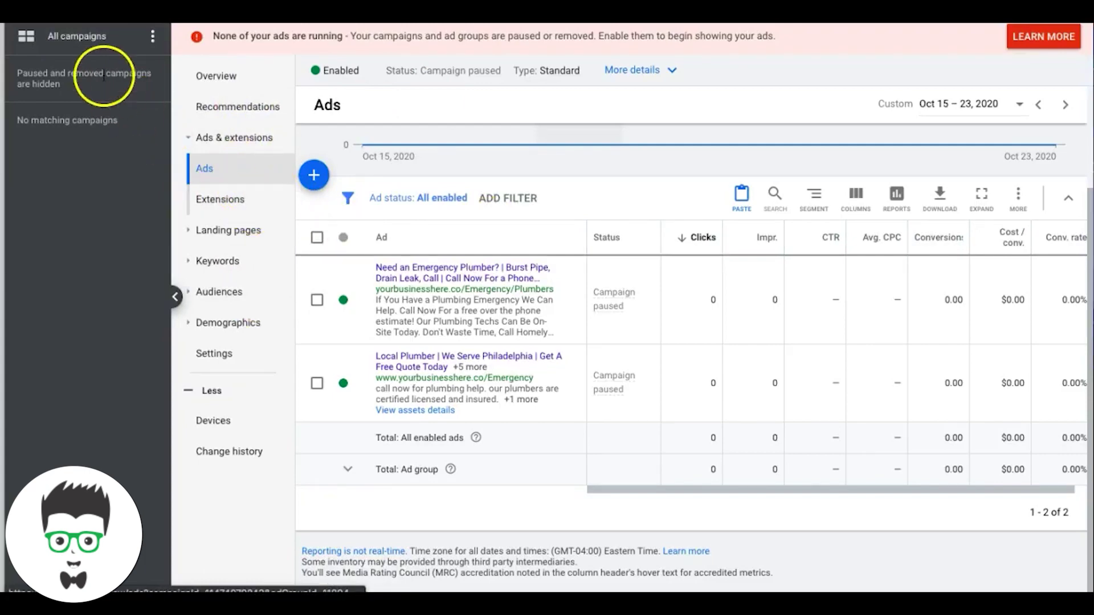
# In Google Ads, open the negative keywords of the Plumbing Lead Gen PHILLY campaign from the list of all campaigns
pyautogui.click(75, 49)
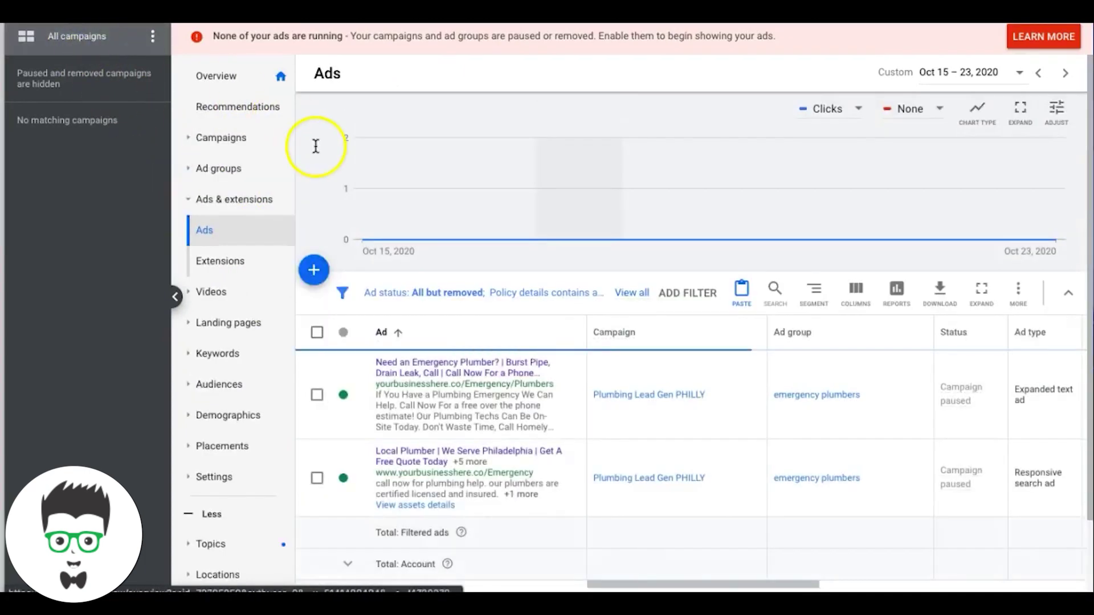
pyautogui.click(208, 139)
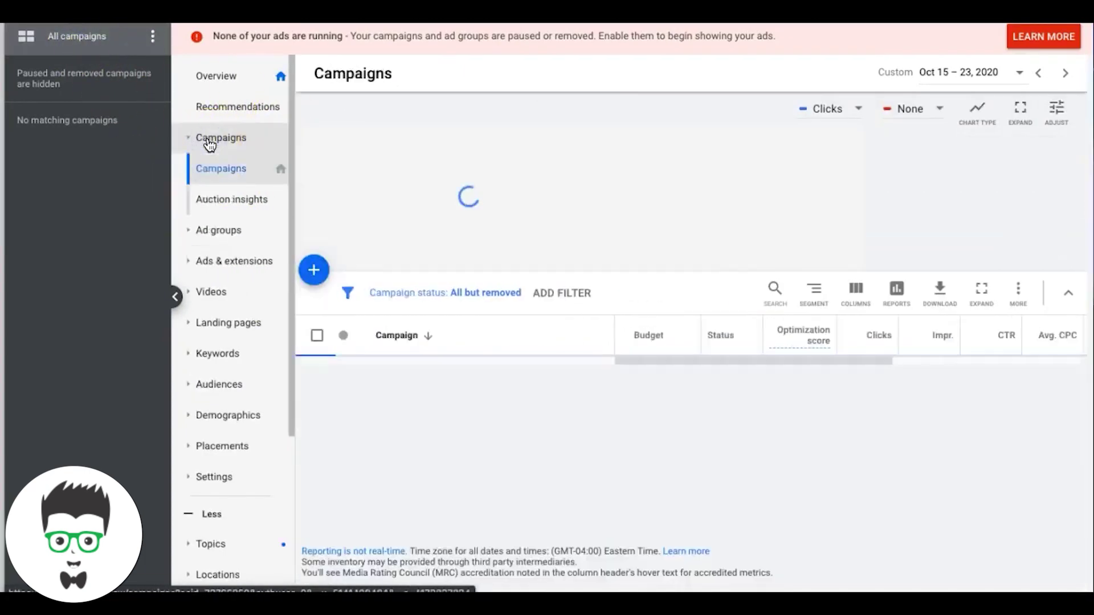
pyautogui.scroll(-2, 488, 399)
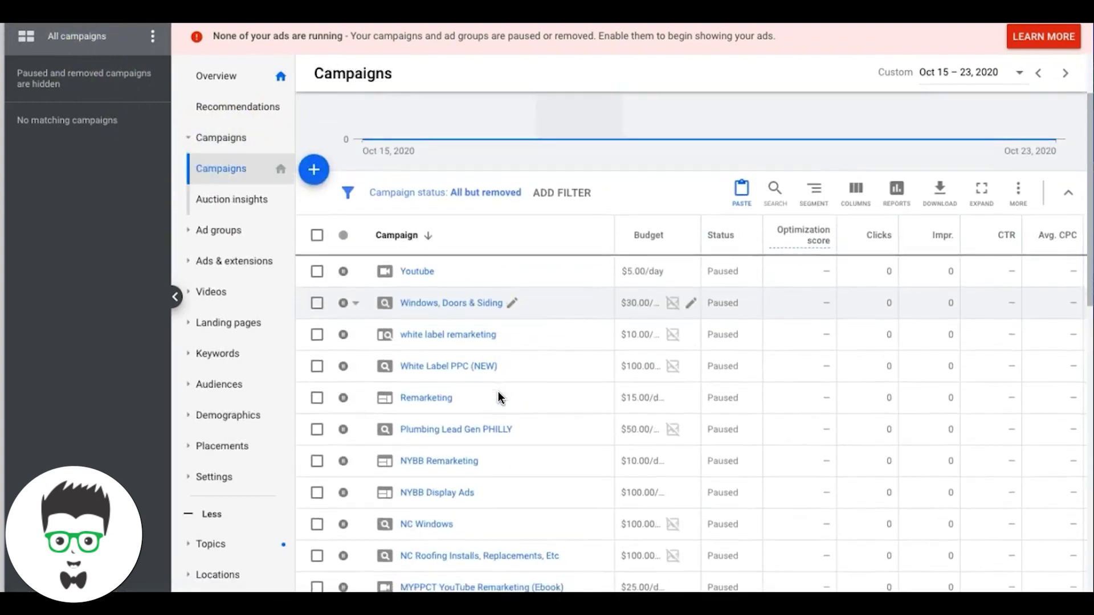
pyautogui.click(456, 430)
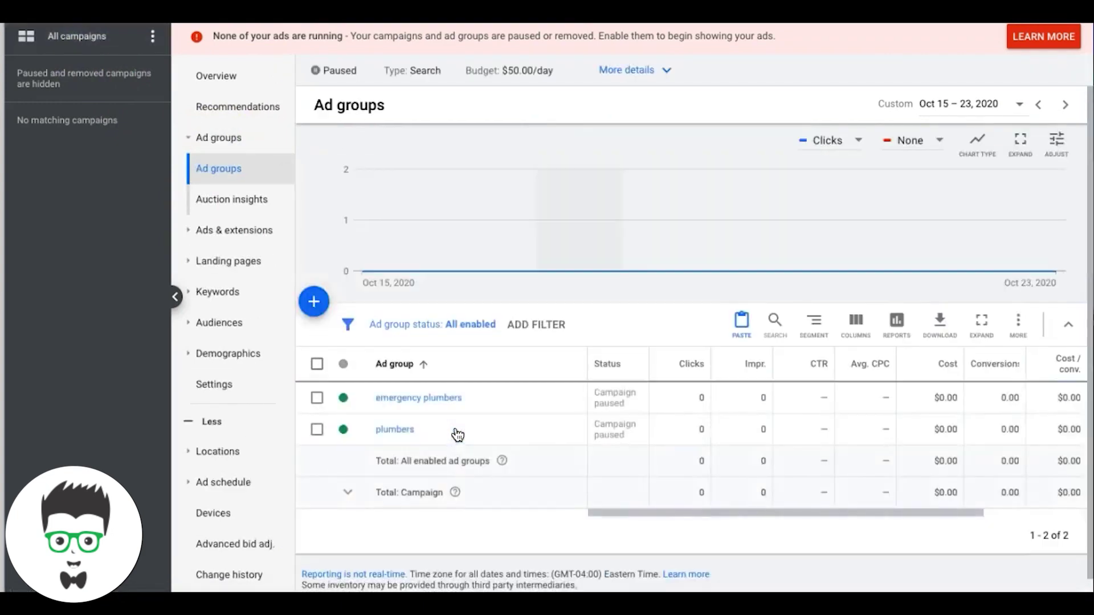
pyautogui.moveTo(806, 198)
pyautogui.click(224, 292)
pyautogui.click(243, 295)
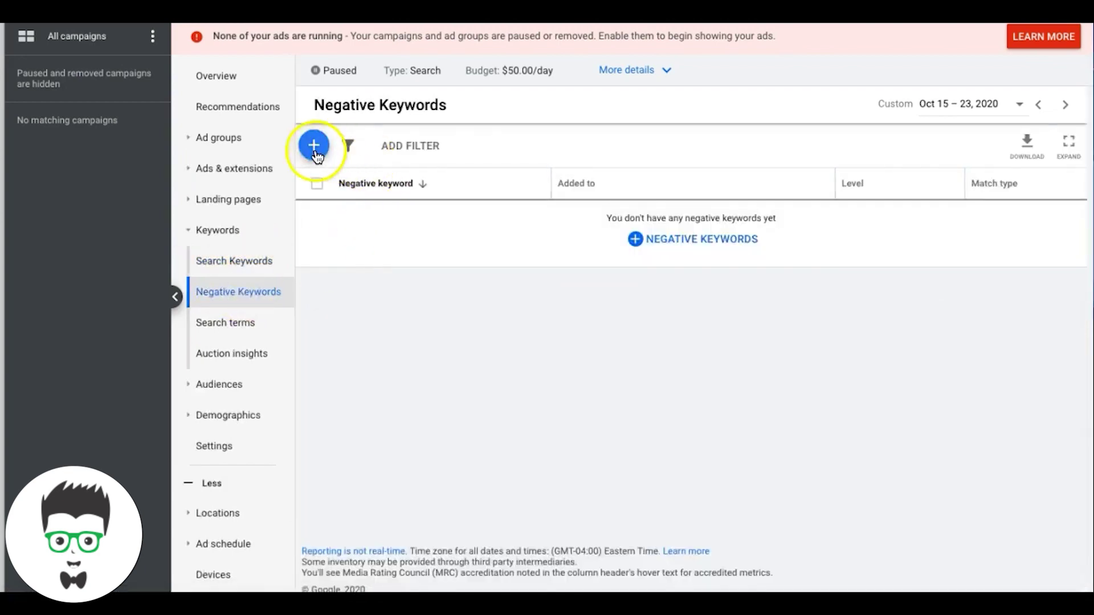
# Add the four copied company-name keywords as campaign-level negatives for Plumbing Lead Gen PHILLY and save them
pyautogui.click(314, 149)
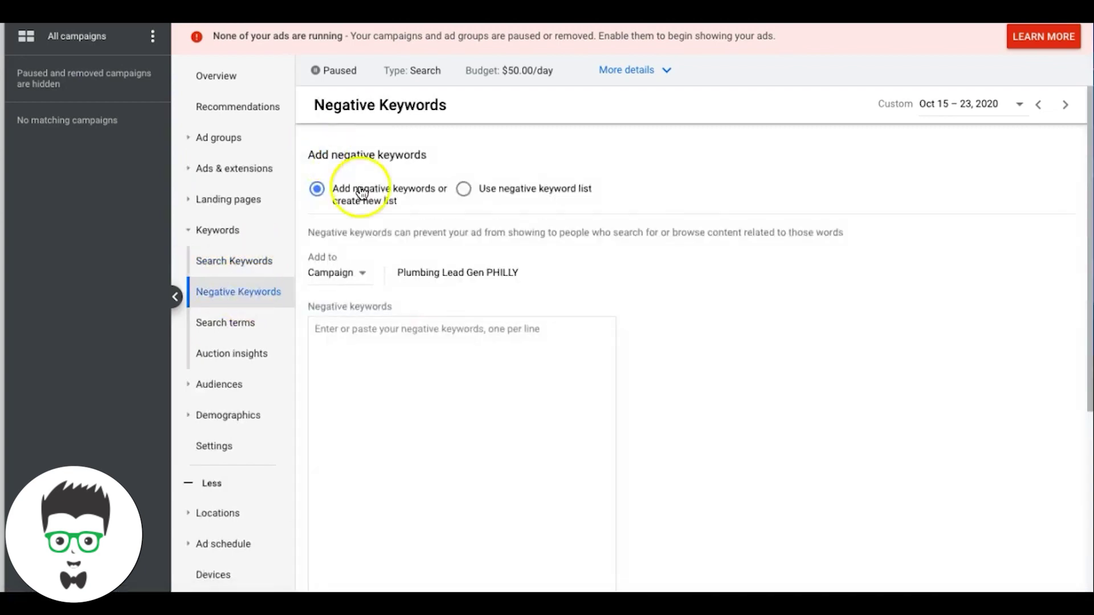
pyautogui.click(356, 329)
pyautogui.hotkey('ctrl', 'v')
pyautogui.click(635, 359)
pyautogui.scroll(-5, 605, 364)
pyautogui.click(325, 418)
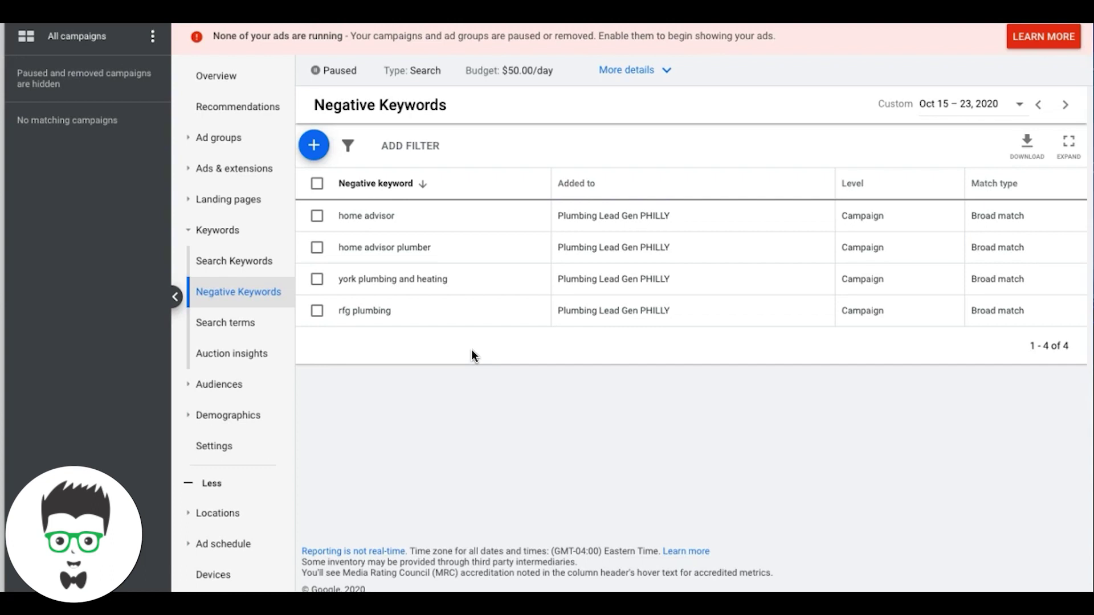
# Open the campaign's ad extensions, look through the sitelink, callout and structured snippet sections, and dismiss the summary view tip
pyautogui.click(225, 182)
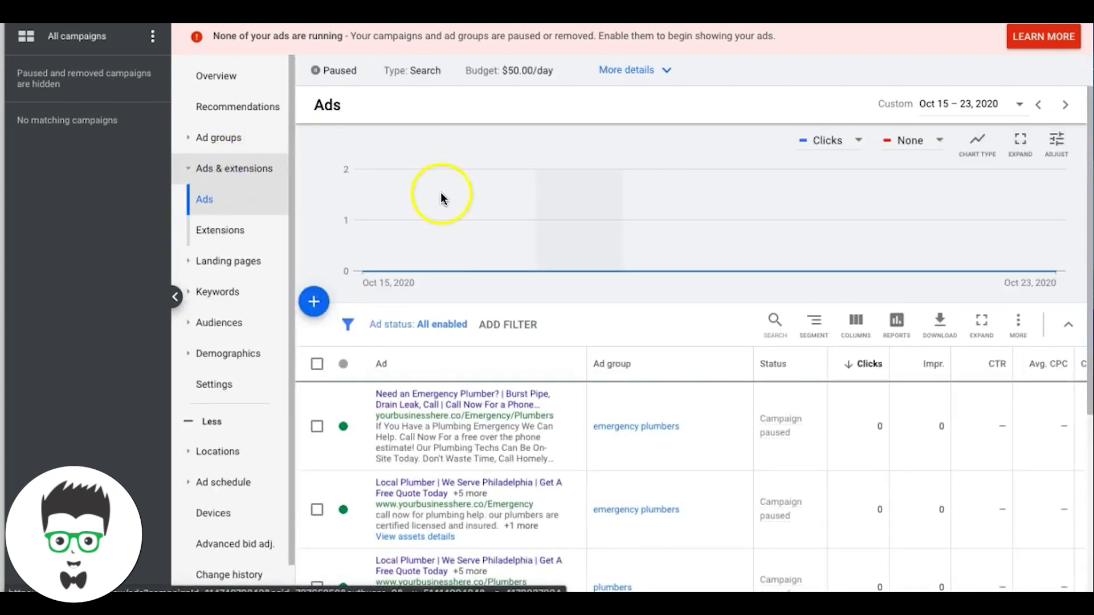
pyautogui.click(492, 274)
pyautogui.click(251, 232)
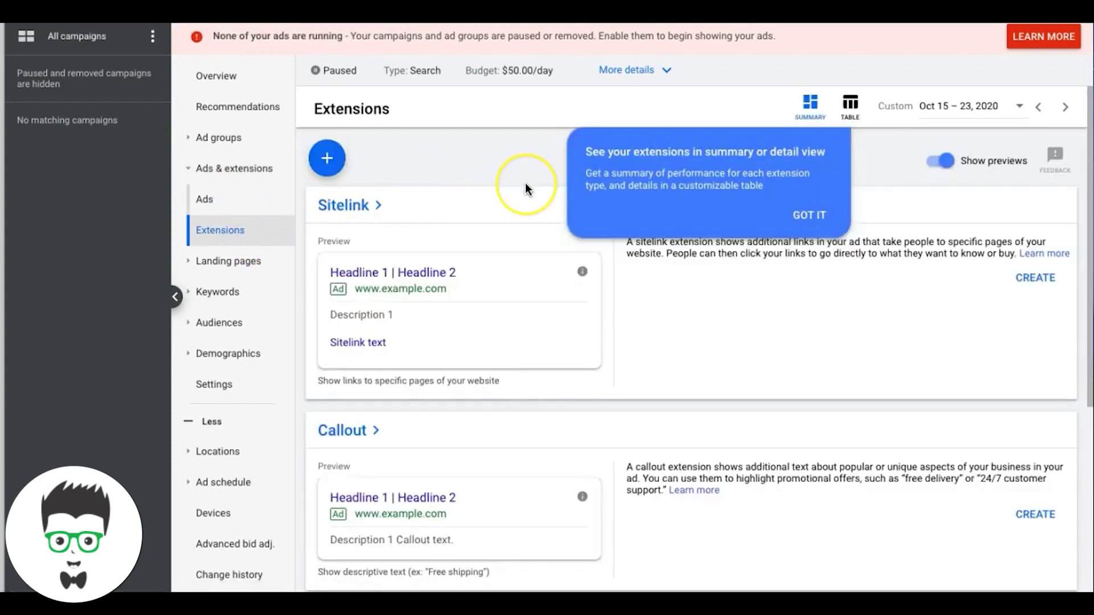
pyautogui.scroll(-1, 525, 183)
pyautogui.scroll(-3, 391, 182)
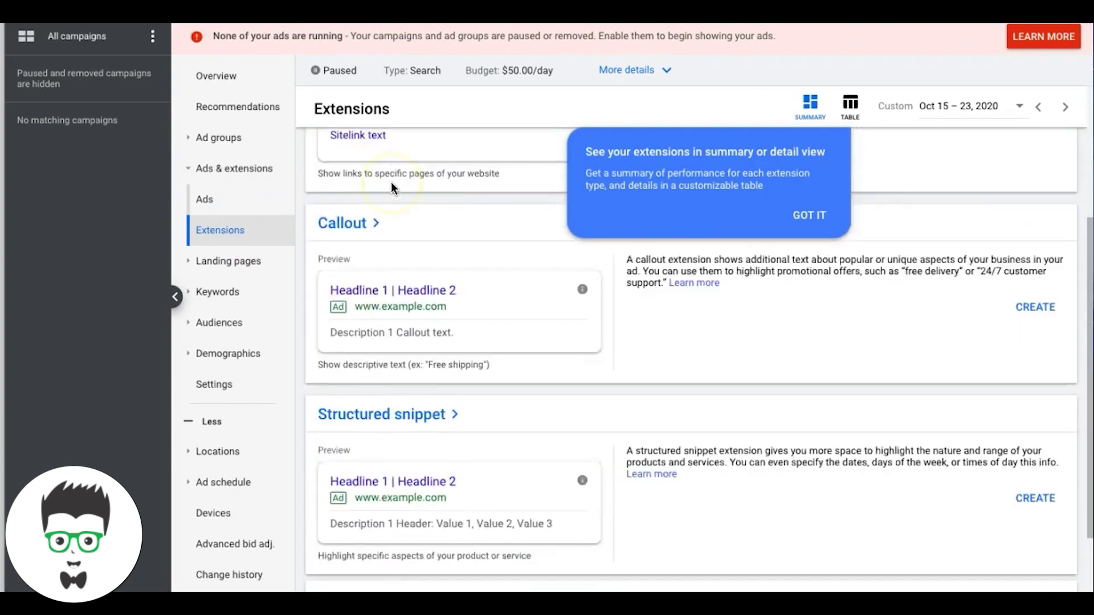
pyautogui.scroll(-3, 488, 365)
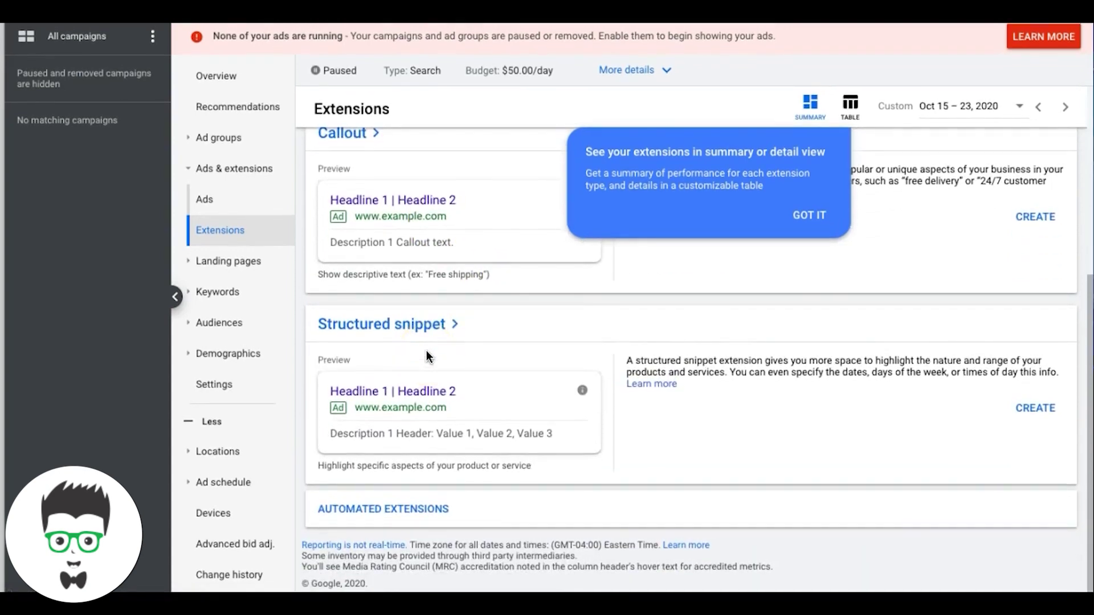
pyautogui.scroll(10, 373, 198)
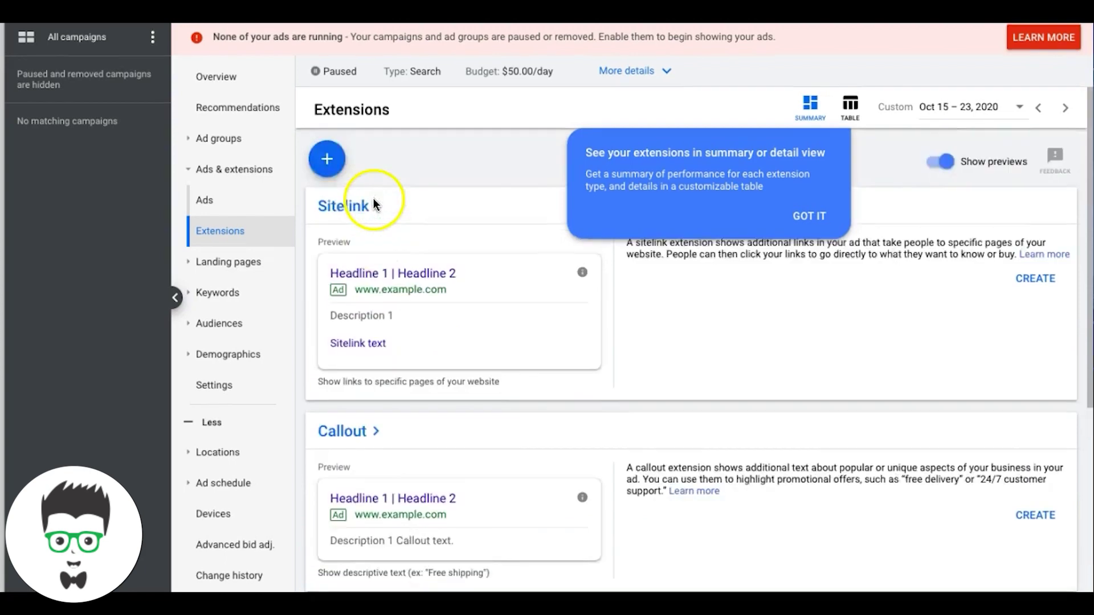
pyautogui.click(820, 216)
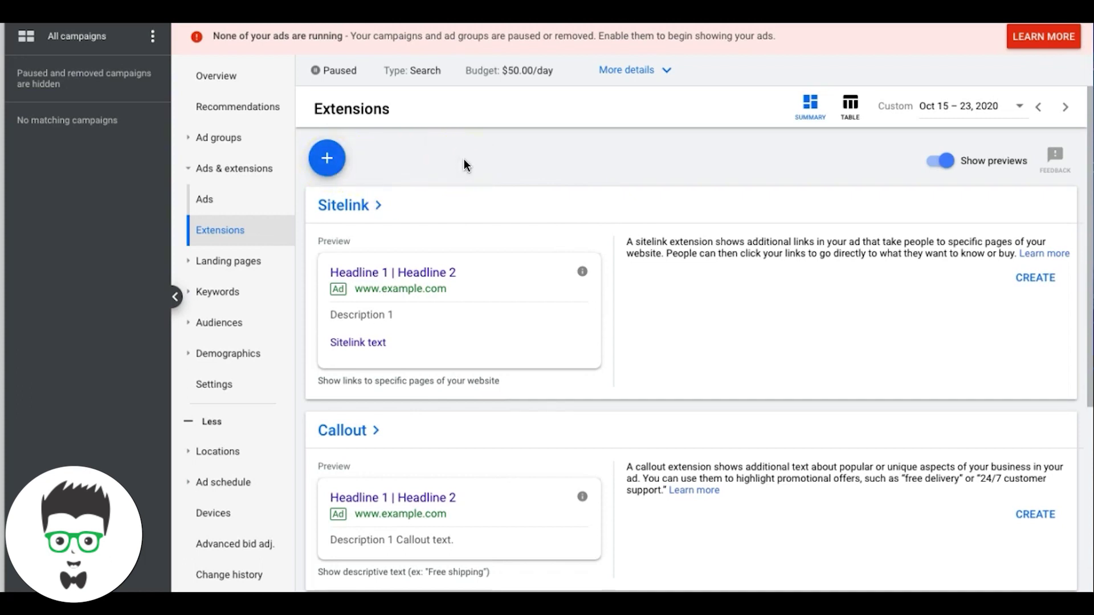
# Start a new sitelink extension for Plumbing Lead Gen PHILLY and examine the sitelink text, description line and final URL fields
pyautogui.click(328, 160)
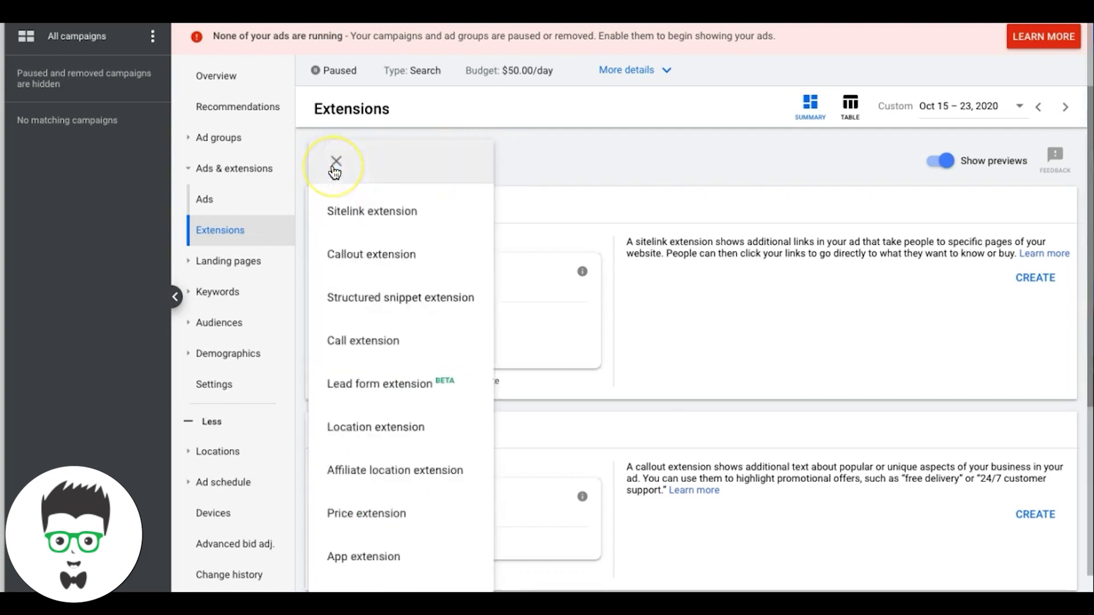
pyautogui.click(385, 214)
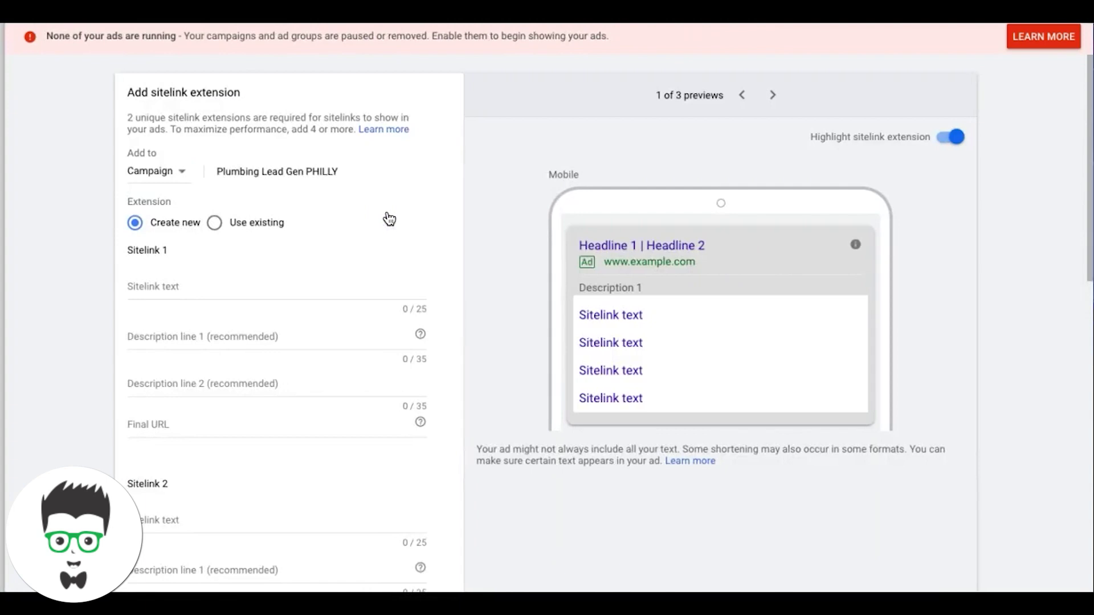
pyautogui.scroll(-1, 179, 268)
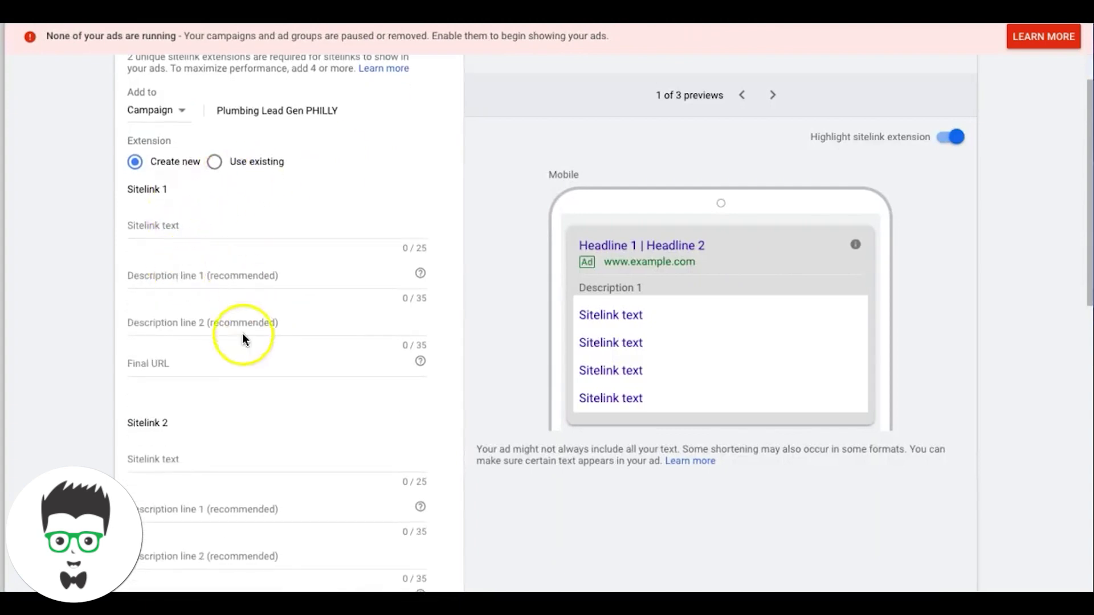
pyautogui.scroll(-3, 154, 367)
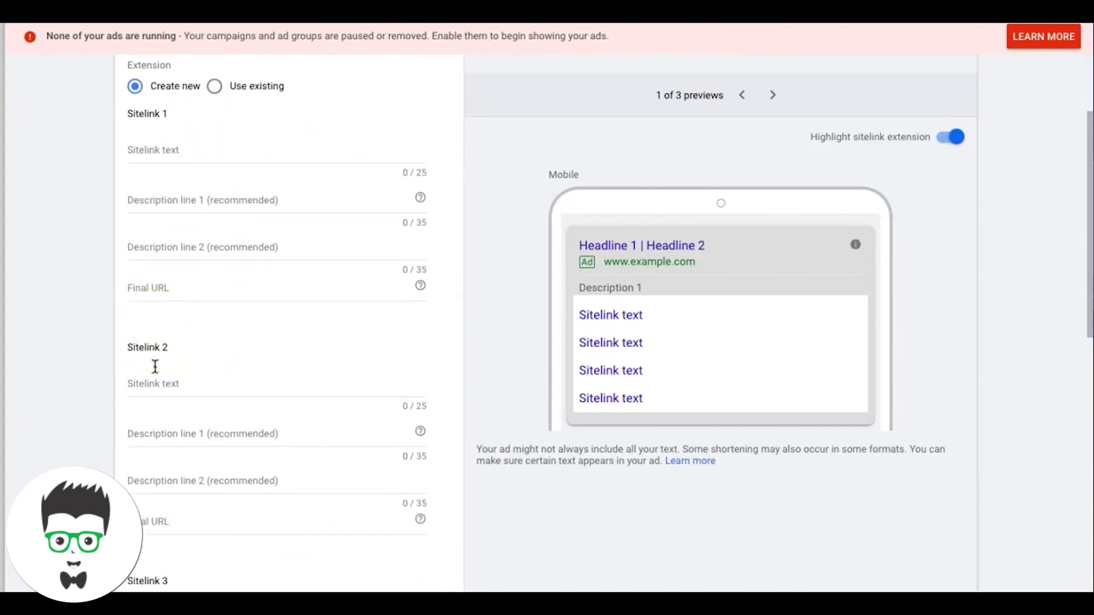
pyautogui.scroll(-2, 164, 401)
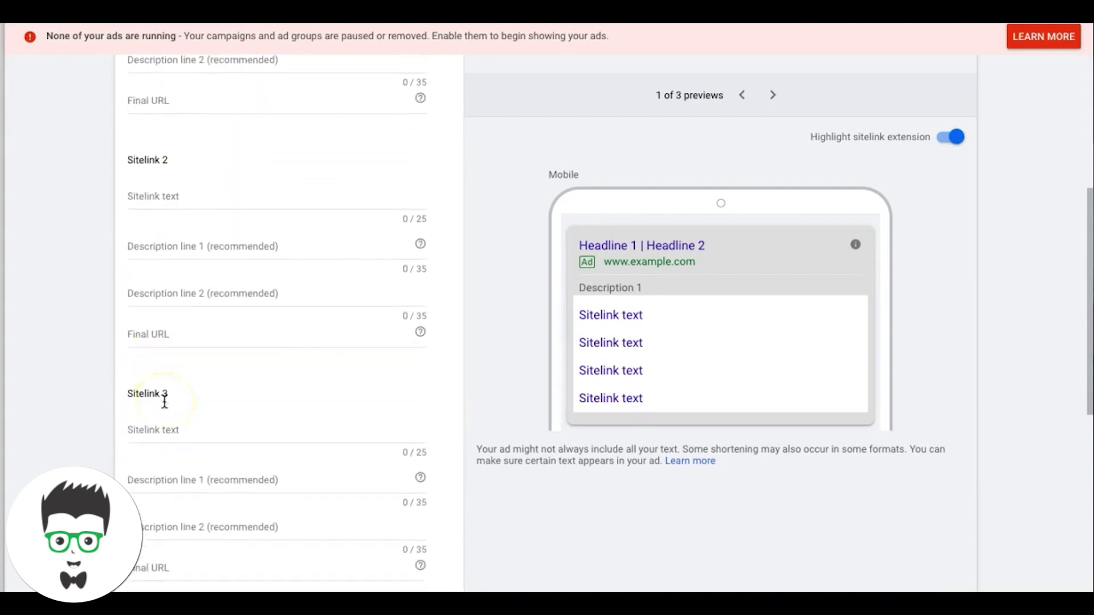
pyautogui.scroll(3, 164, 402)
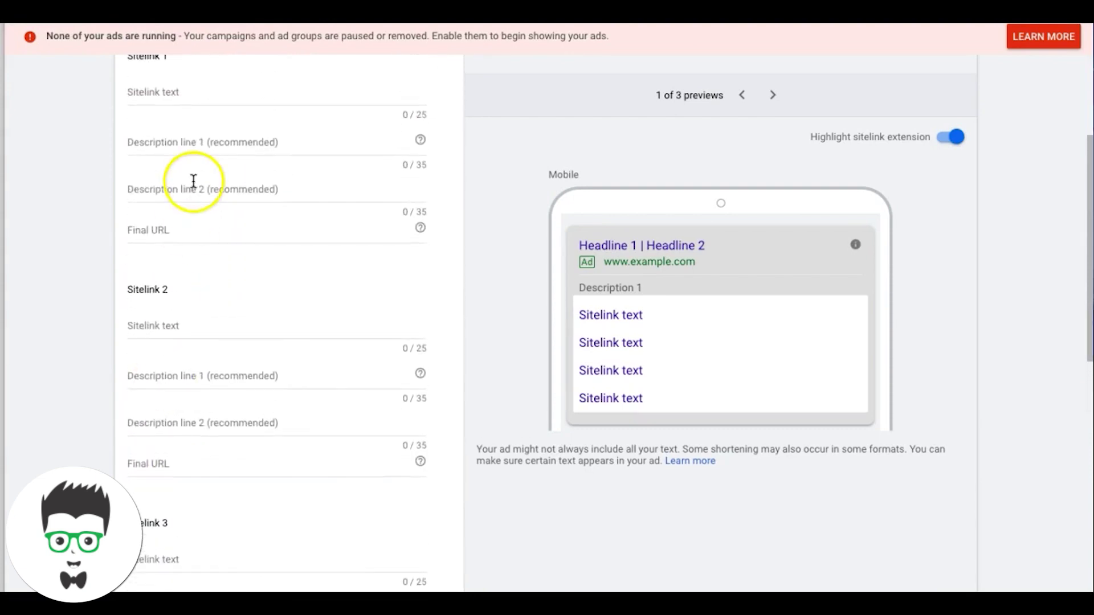
pyautogui.scroll(2, 191, 180)
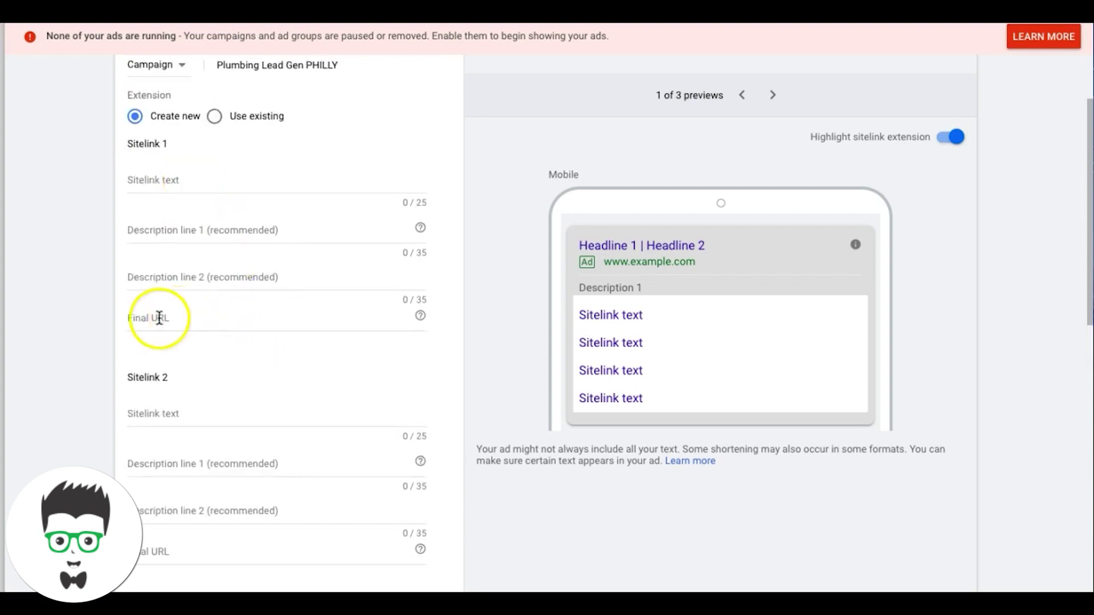
pyautogui.scroll(-1, 210, 551)
pyautogui.scroll(-4, 210, 551)
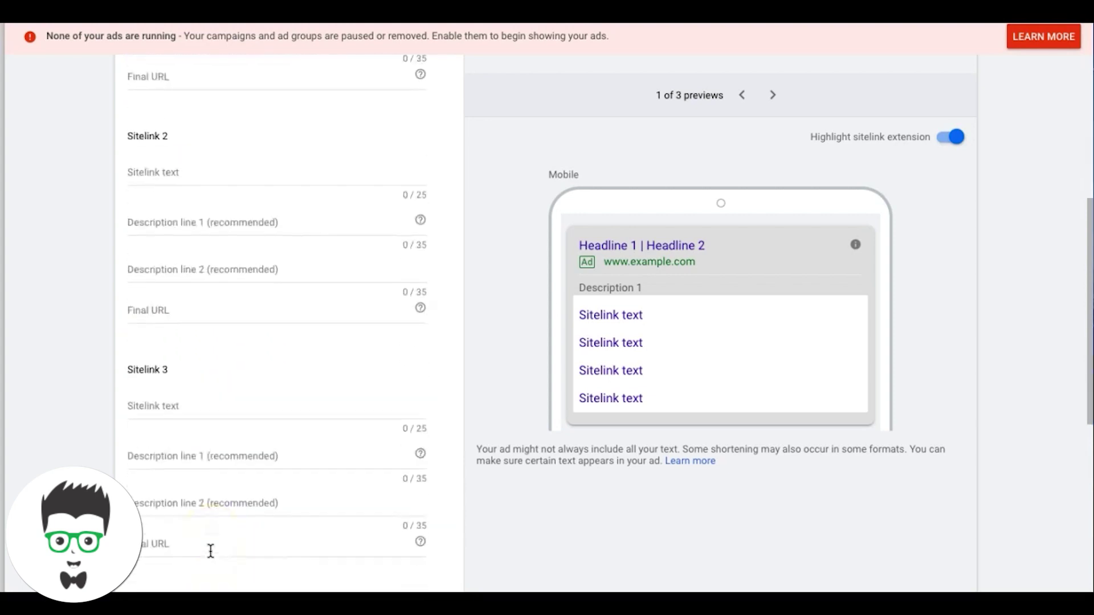
pyautogui.scroll(6, 200, 271)
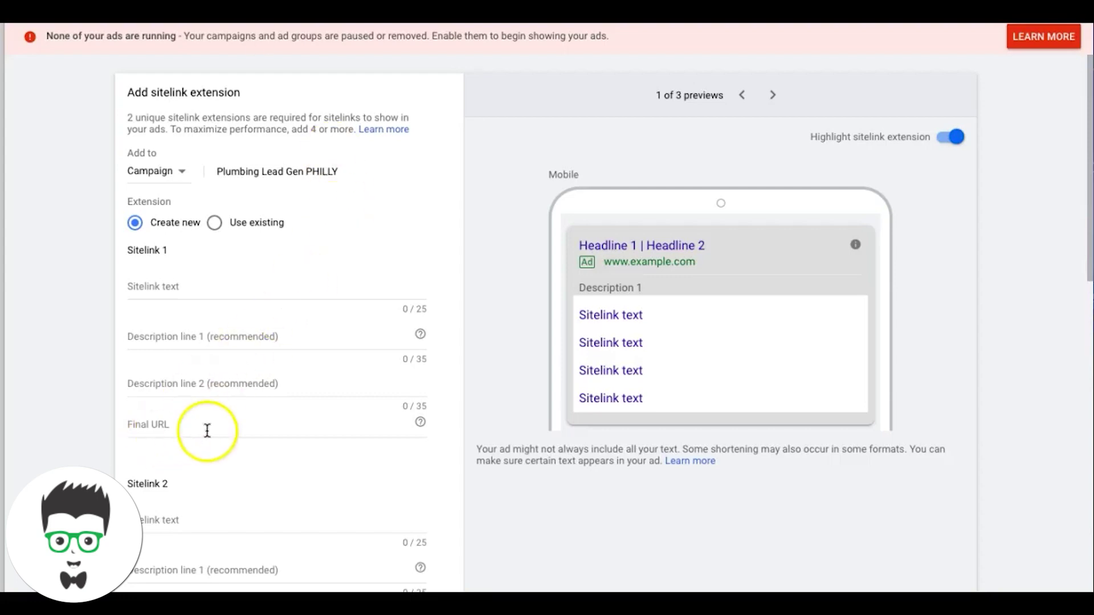
# Review the remaining sitelink entries through Sitelink 4 and the options below them, and leave the form without saving
pyautogui.scroll(-1, 222, 436)
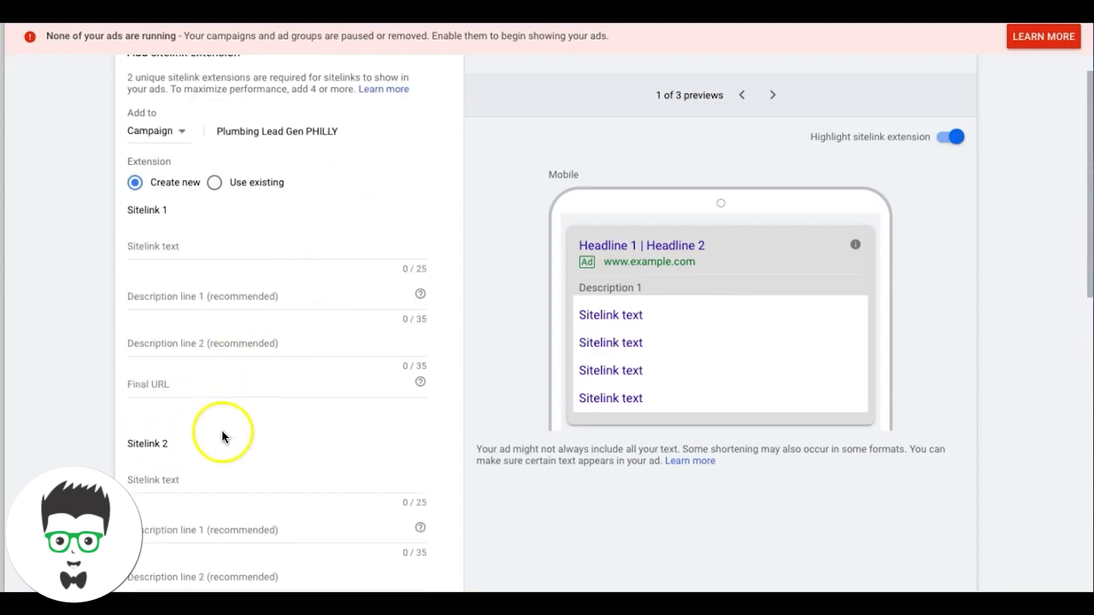
pyautogui.scroll(-3, 222, 435)
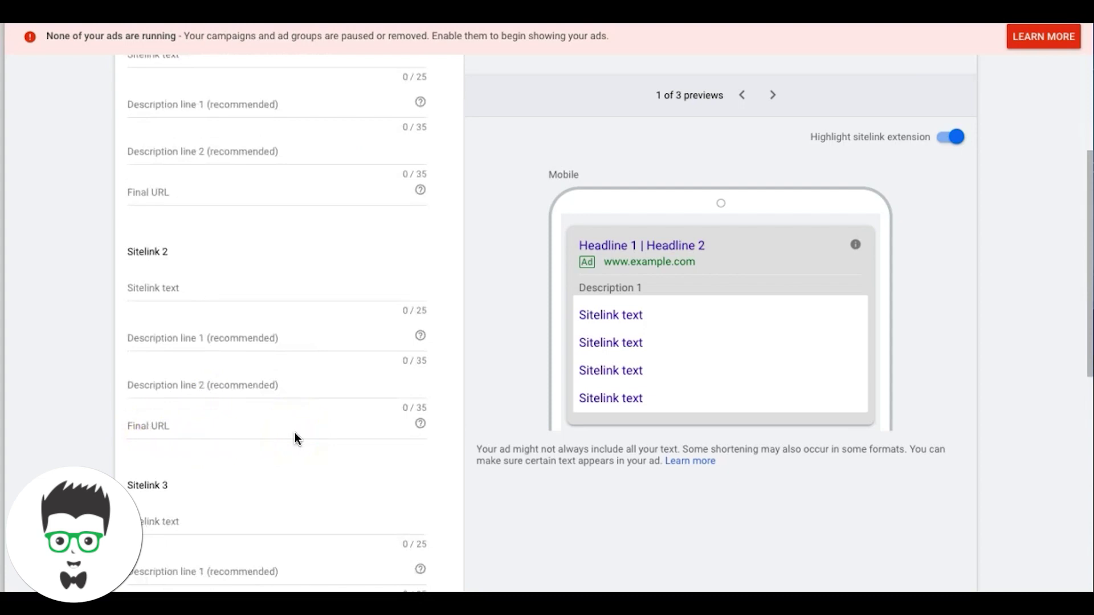
pyautogui.scroll(-2, 295, 434)
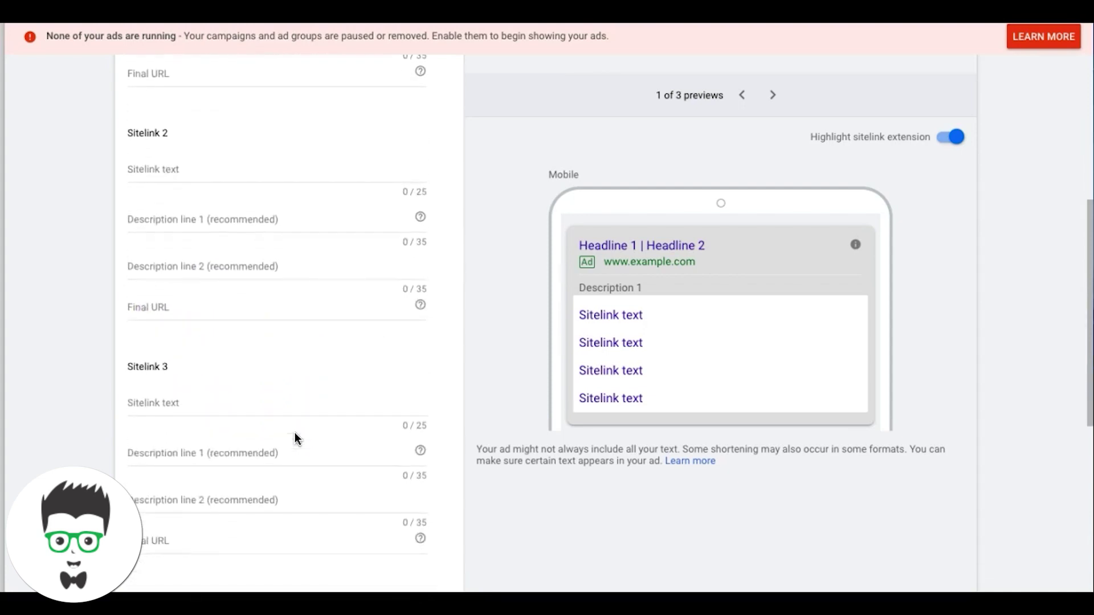
pyautogui.scroll(-1, 295, 438)
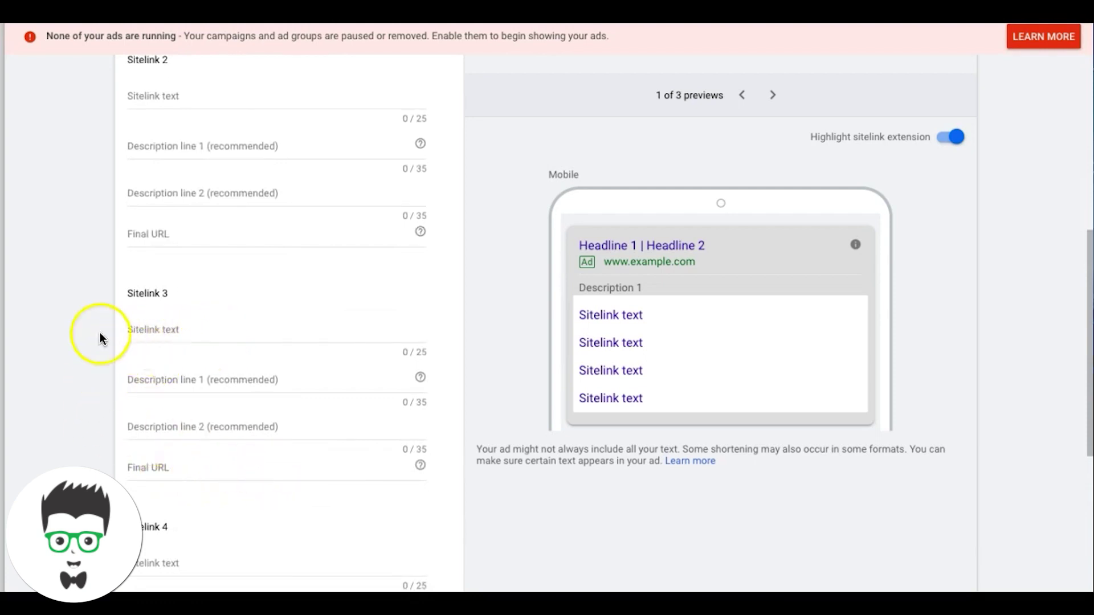
pyautogui.scroll(1, 101, 333)
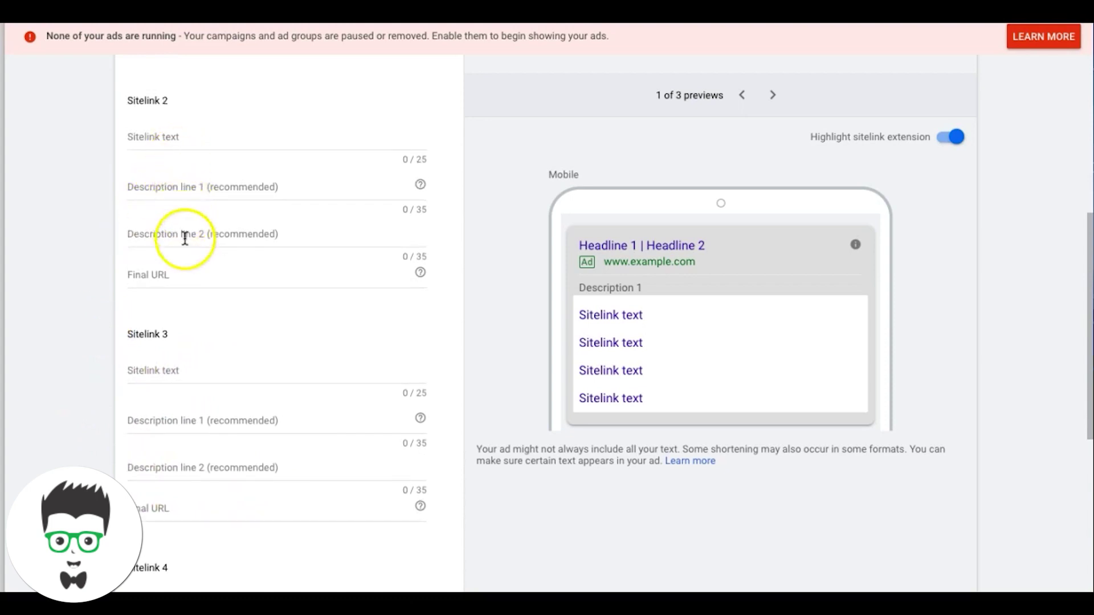
pyautogui.scroll(-7, 190, 334)
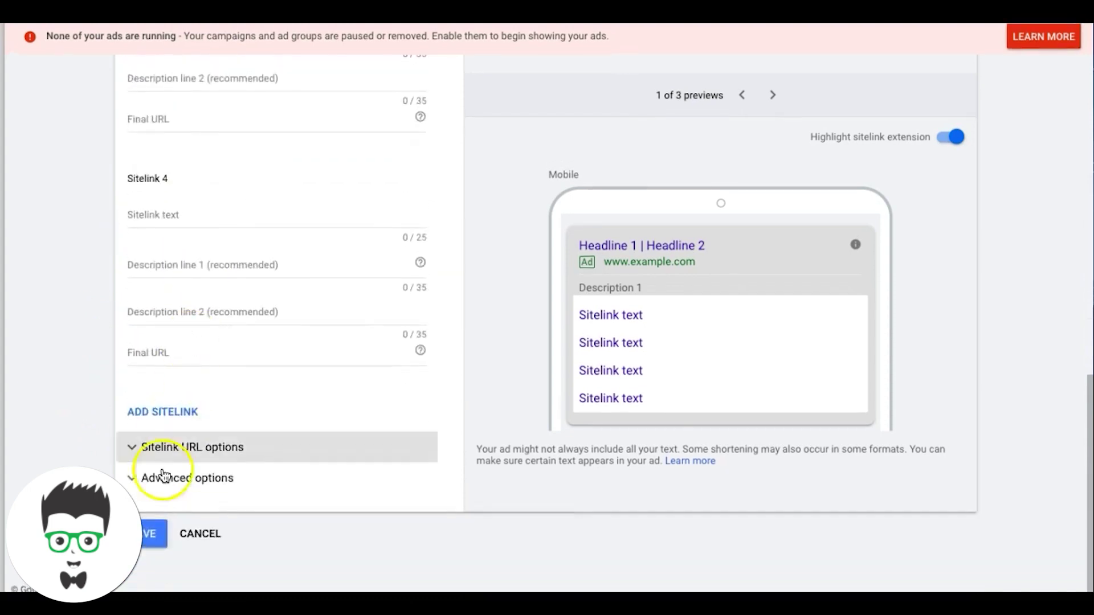
pyautogui.click(206, 534)
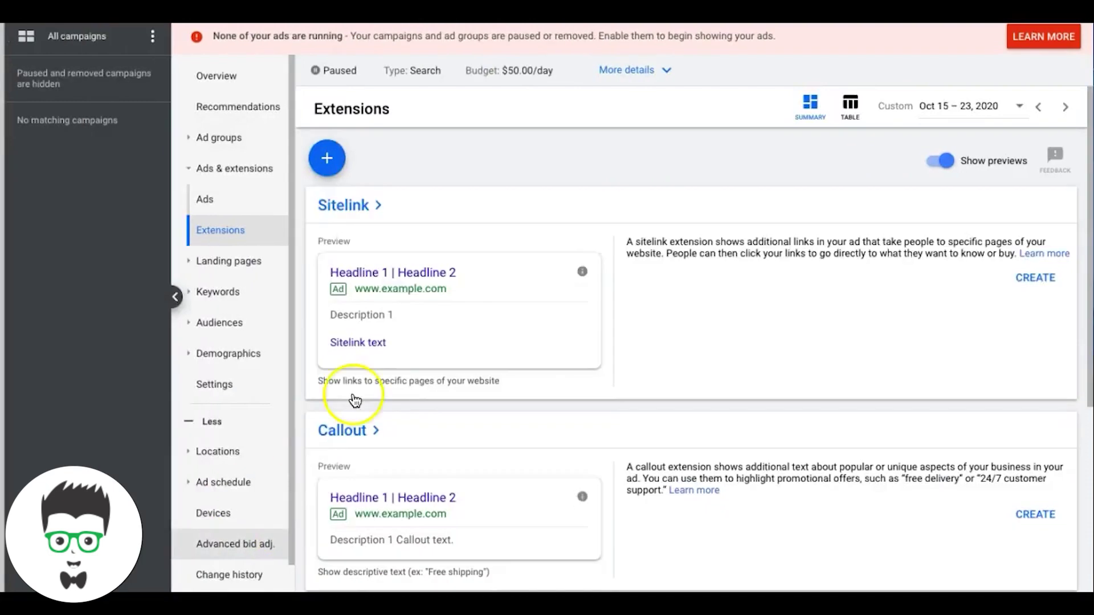
# Start a new callout extension for the campaign, examine its four callout text fields, and leave without saving
pyautogui.click(336, 169)
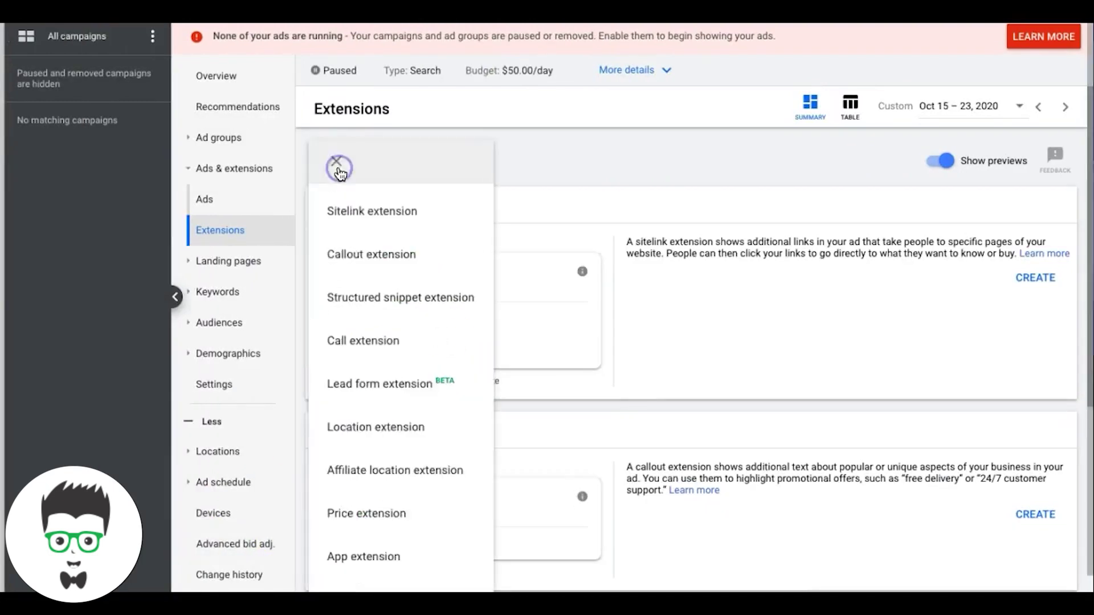
pyautogui.click(359, 252)
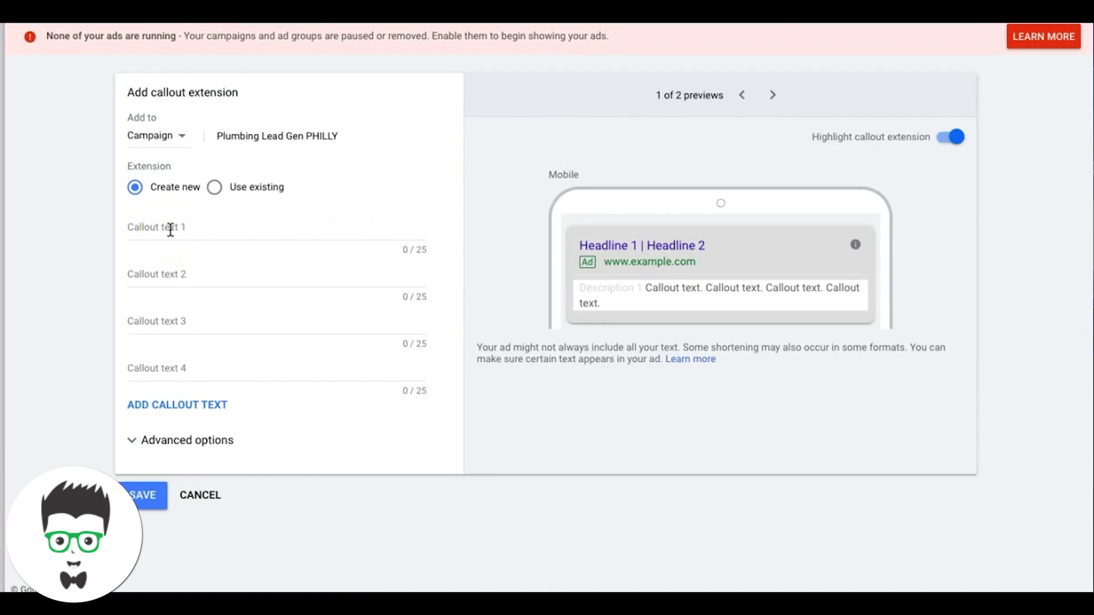
pyautogui.click(209, 230)
pyautogui.click(165, 226)
pyautogui.click(209, 304)
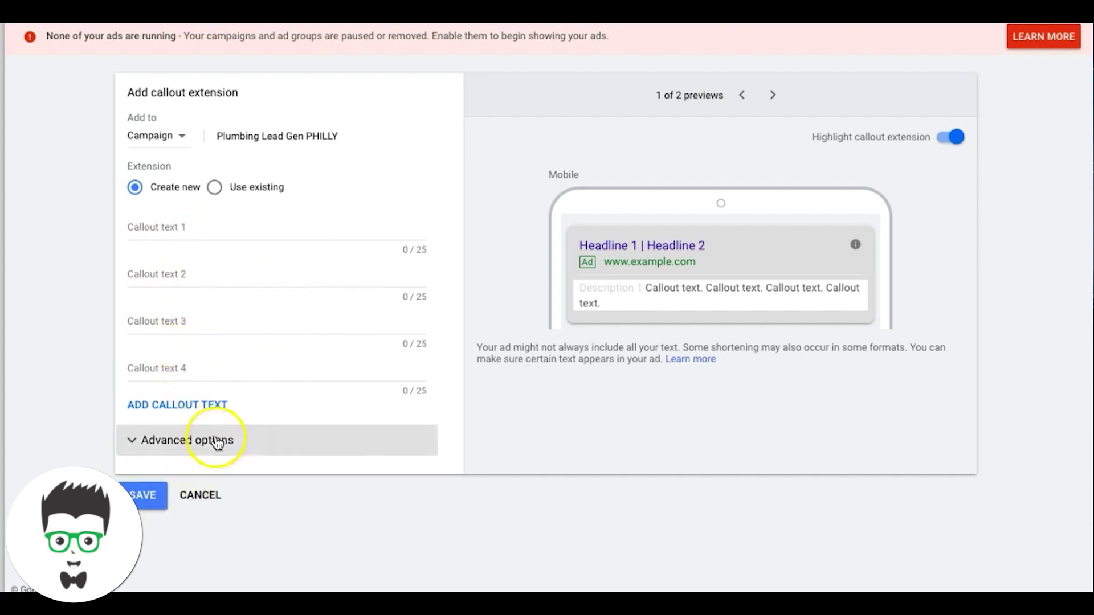
pyautogui.click(211, 502)
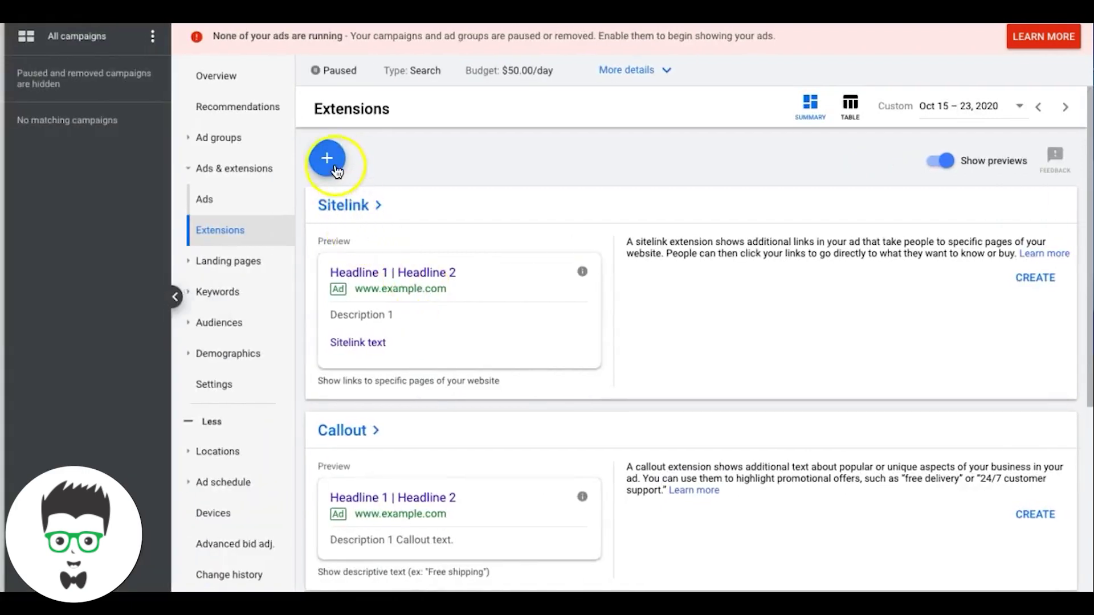
# Start a new structured snippet extension for the campaign and compare its mobile and desktop previews
pyautogui.click(336, 167)
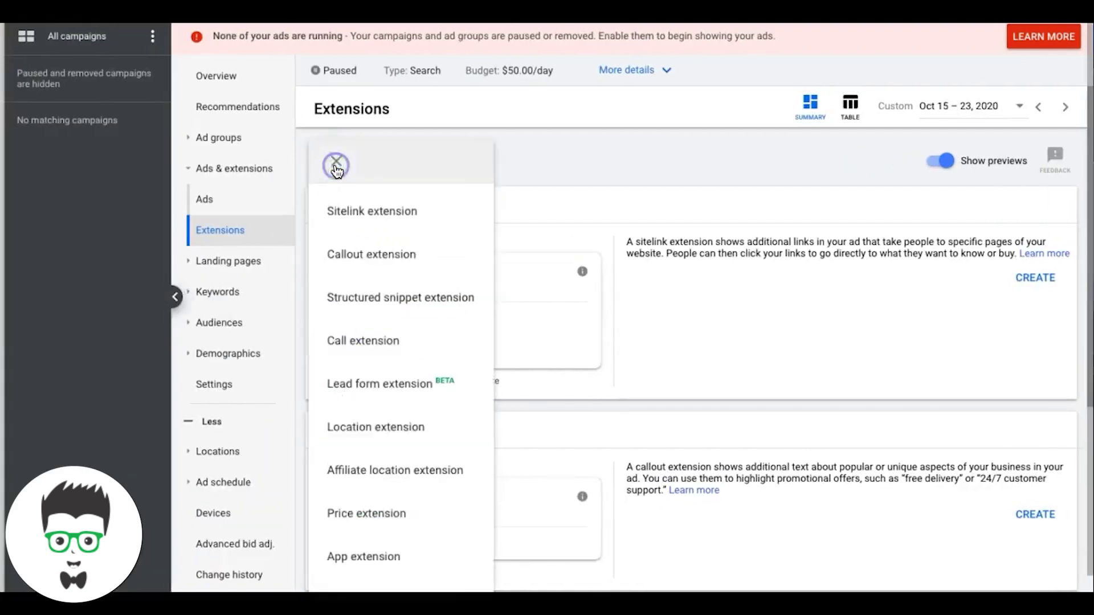
pyautogui.click(384, 302)
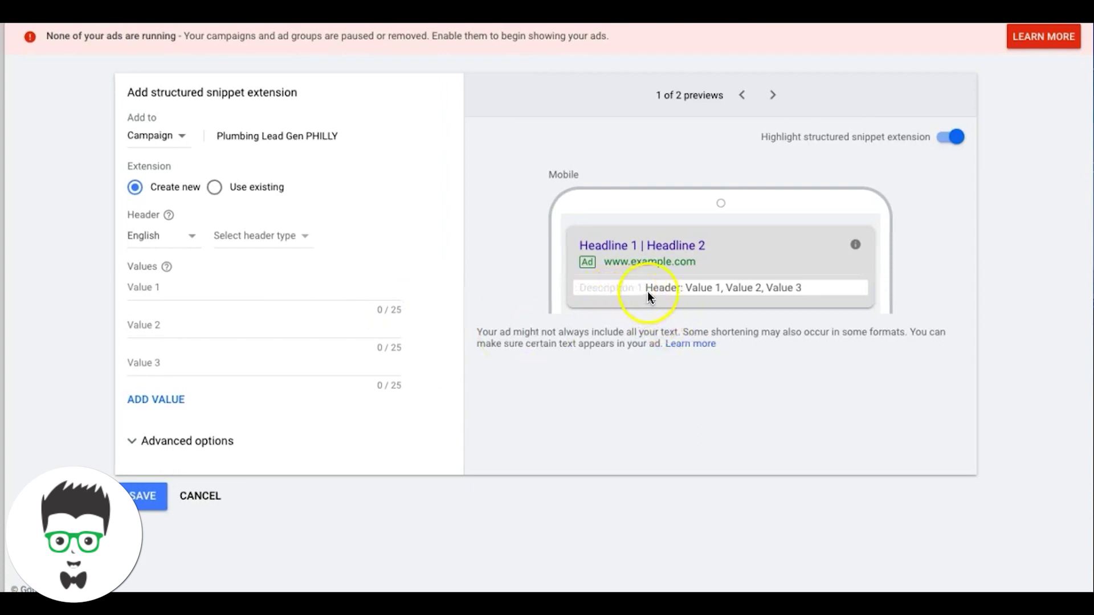
pyautogui.click(945, 139)
pyautogui.click(957, 139)
pyautogui.click(769, 96)
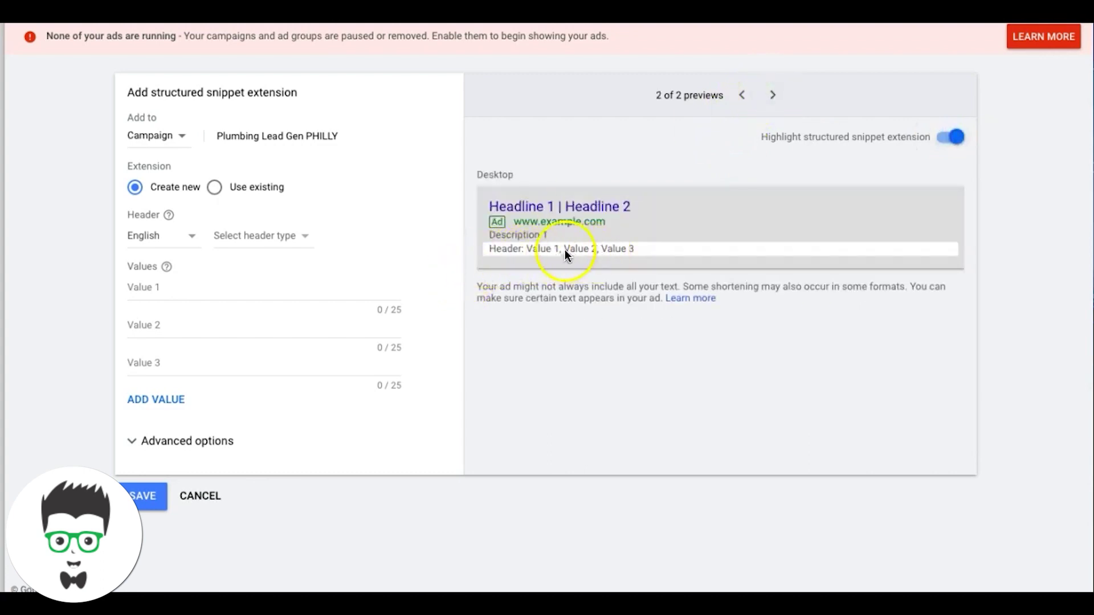
pyautogui.click(742, 95)
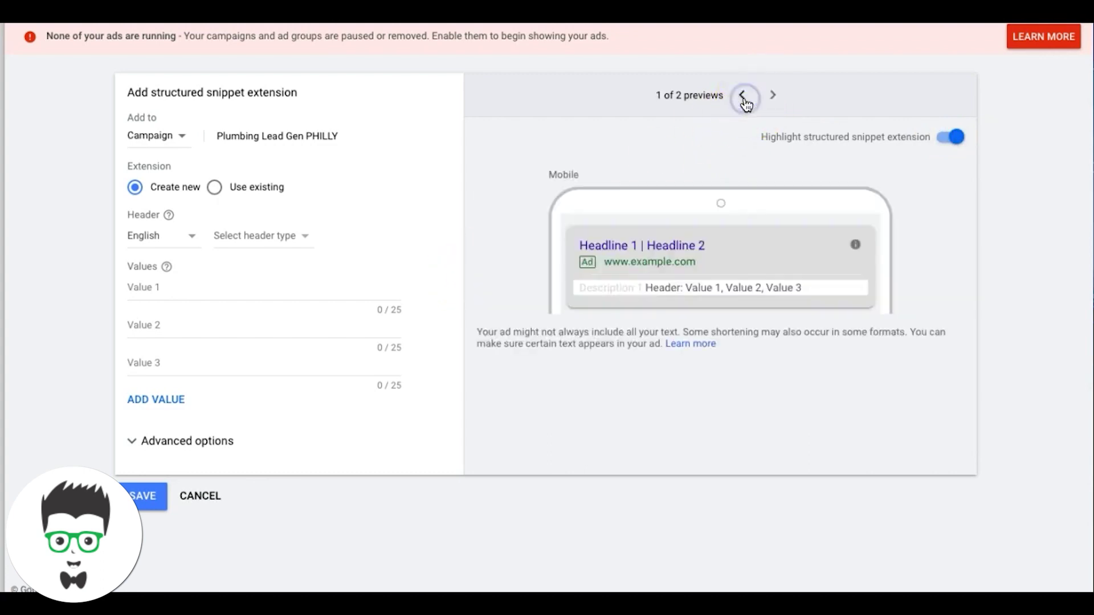
# Try the Service catalog and Neighborhoods header types for the structured snippet, return to Service catalog, and discard the form
pyautogui.click(256, 238)
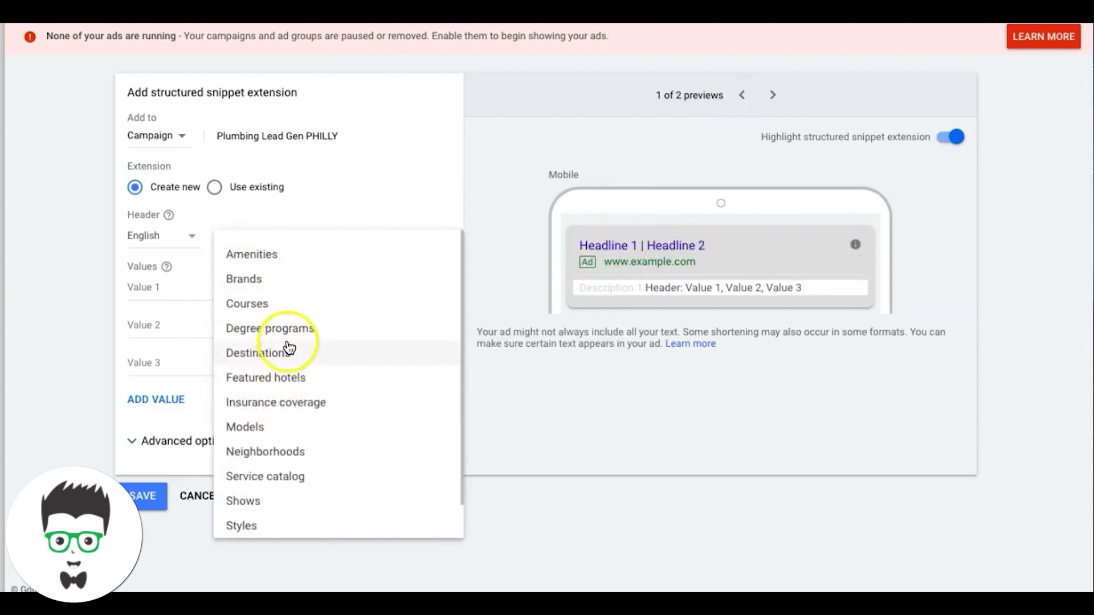
pyautogui.scroll(-1, 288, 347)
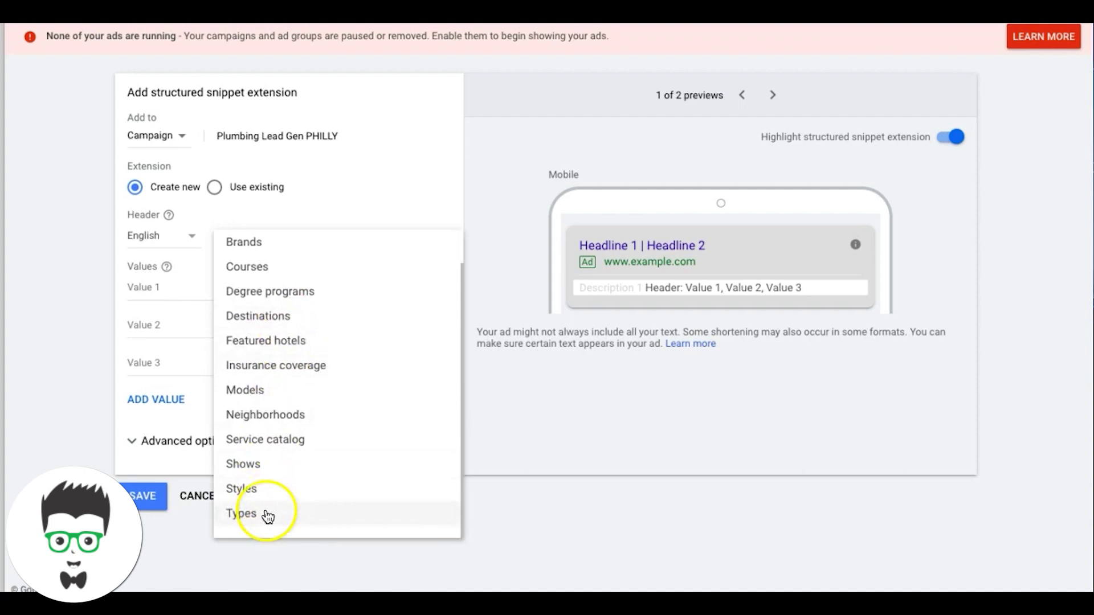
pyautogui.click(272, 442)
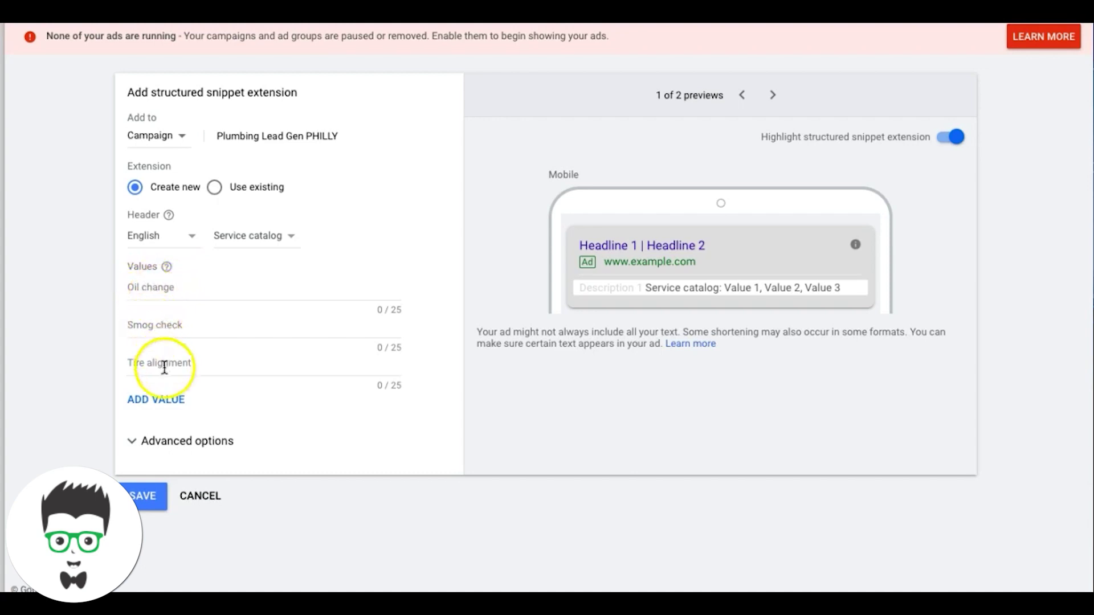
pyautogui.click(258, 240)
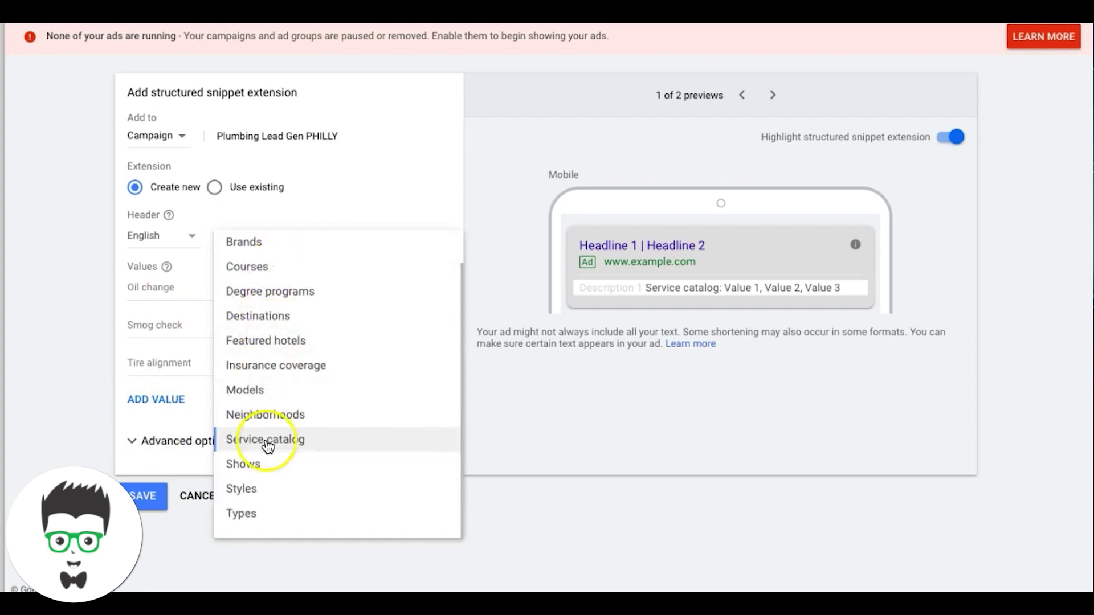
pyautogui.click(268, 414)
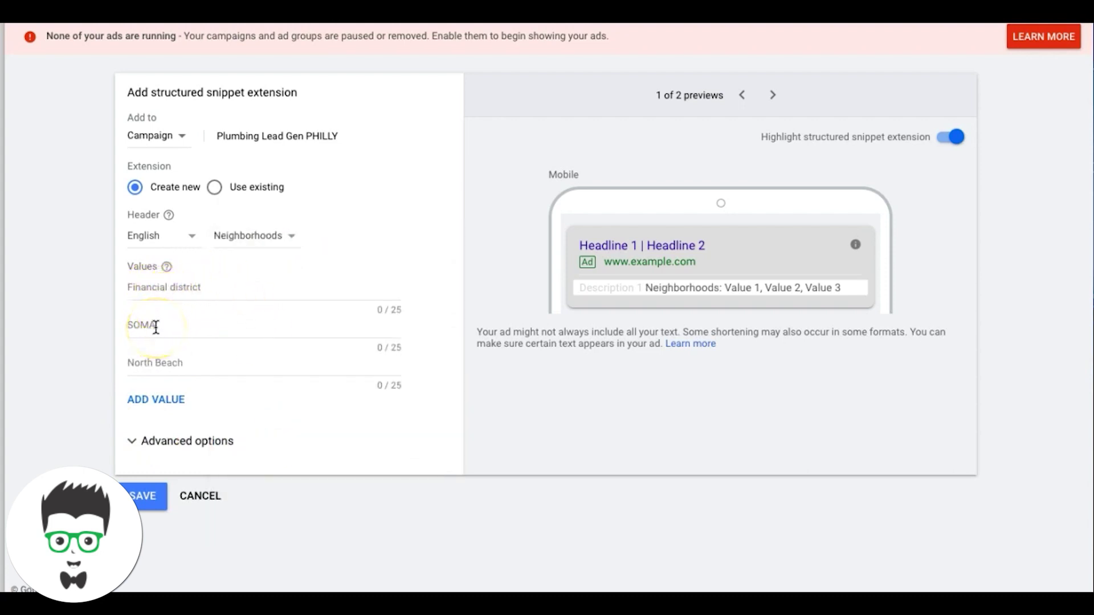
pyautogui.click(255, 235)
pyautogui.click(279, 446)
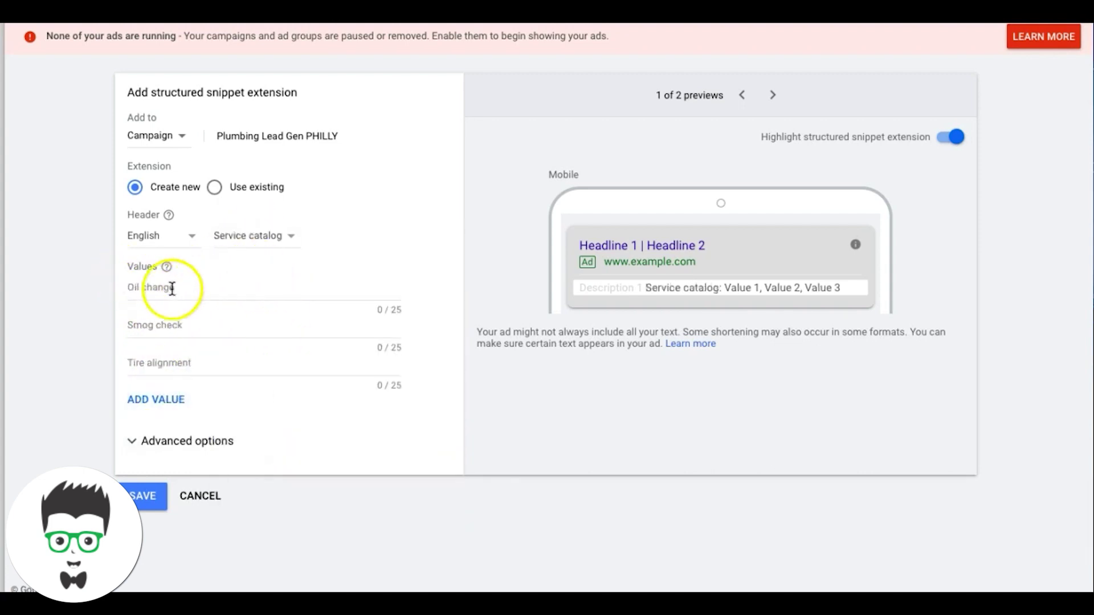
pyautogui.click(211, 497)
# Start a new call extension for the campaign and examine its United States phone number field and call reporting setting
pyautogui.click(327, 158)
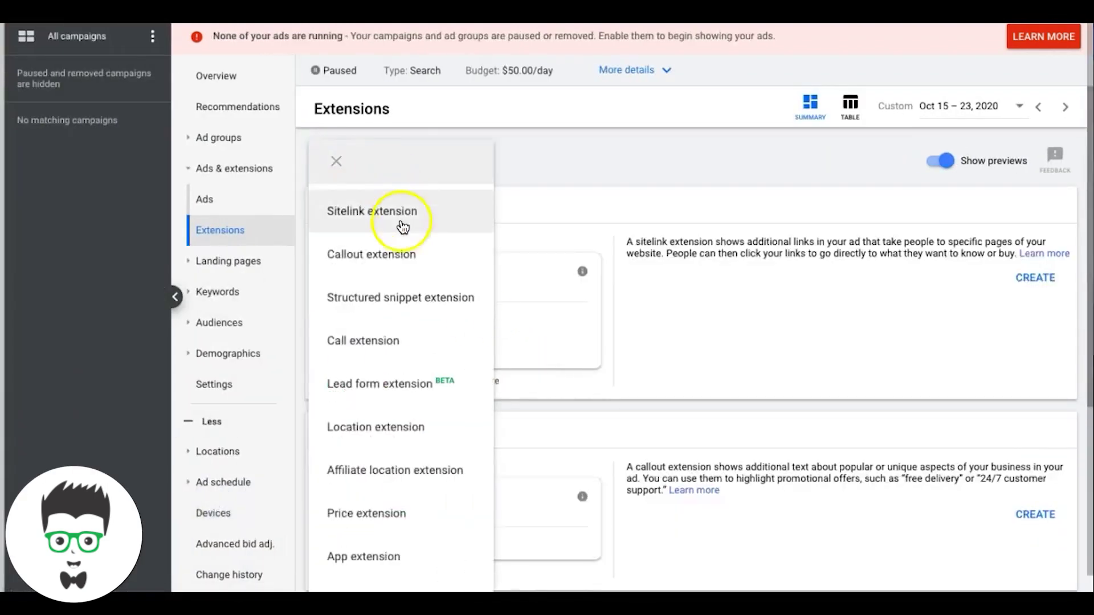
pyautogui.click(374, 342)
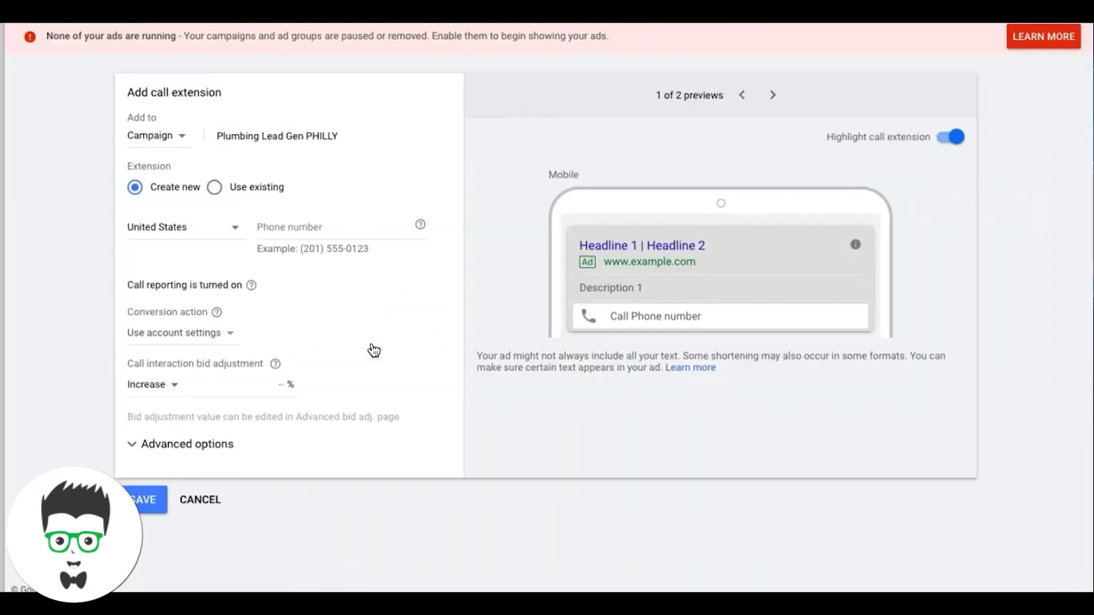
pyautogui.click(324, 229)
pyautogui.click(293, 227)
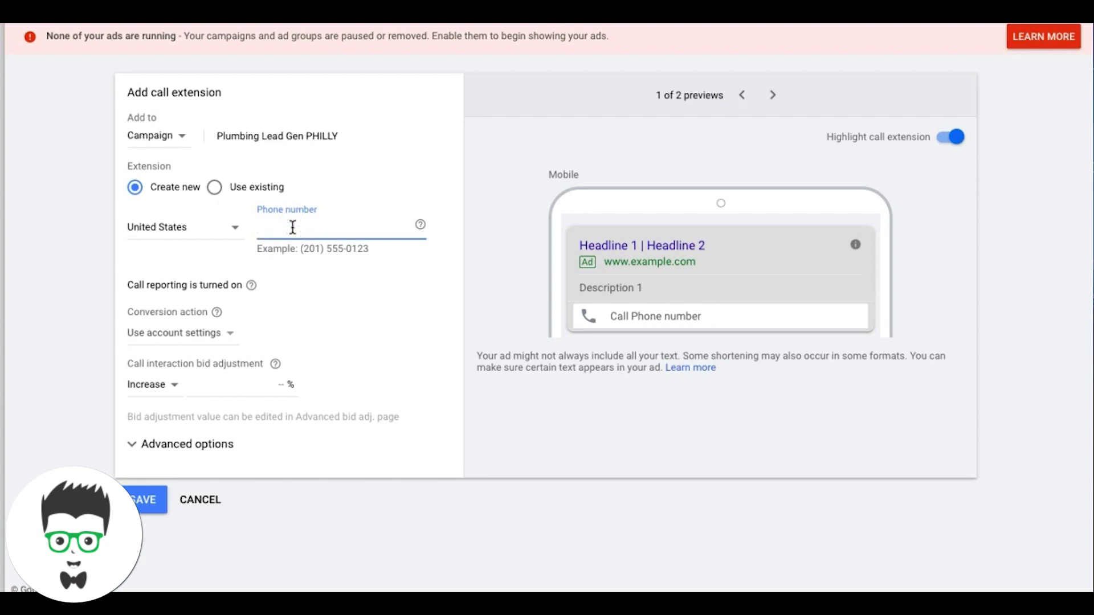
pyautogui.click(333, 232)
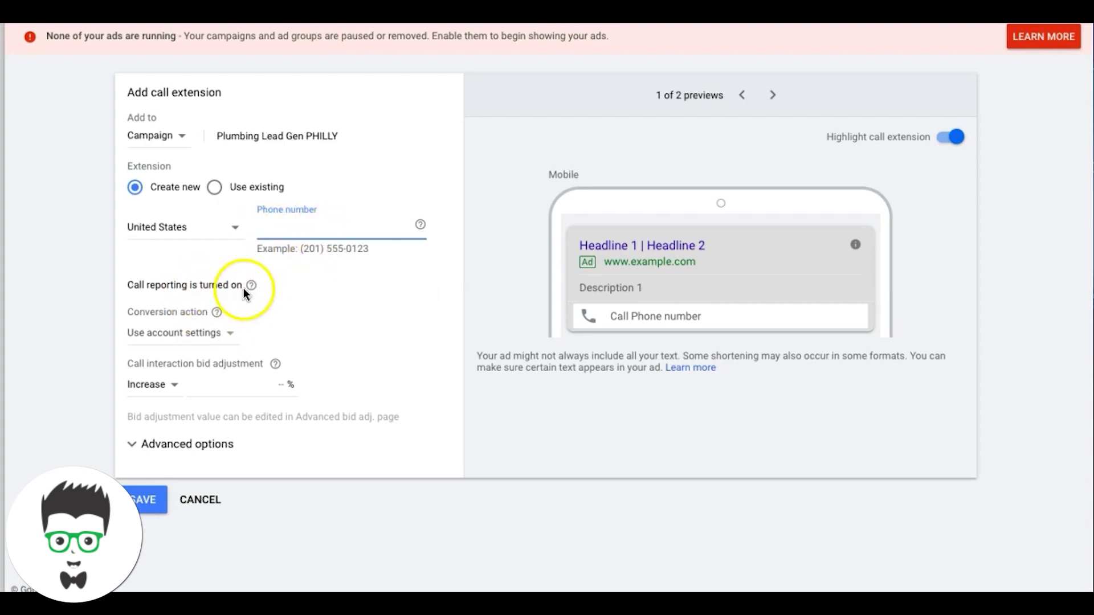
# Set the call extension's conversion action to call extension lead and discard the form without saving
pyautogui.click(209, 336)
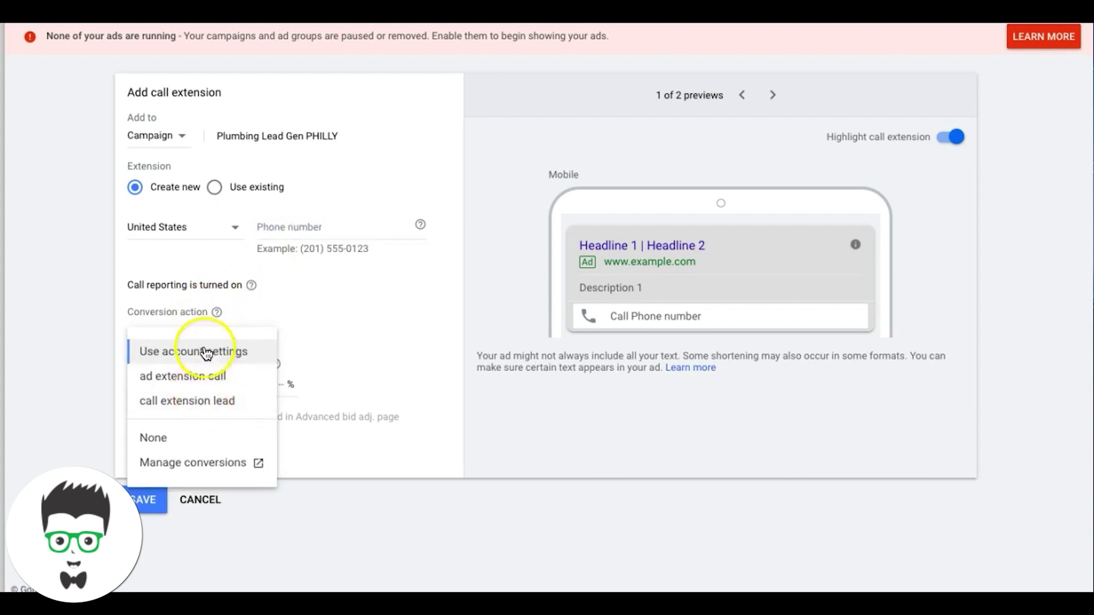
pyautogui.click(195, 406)
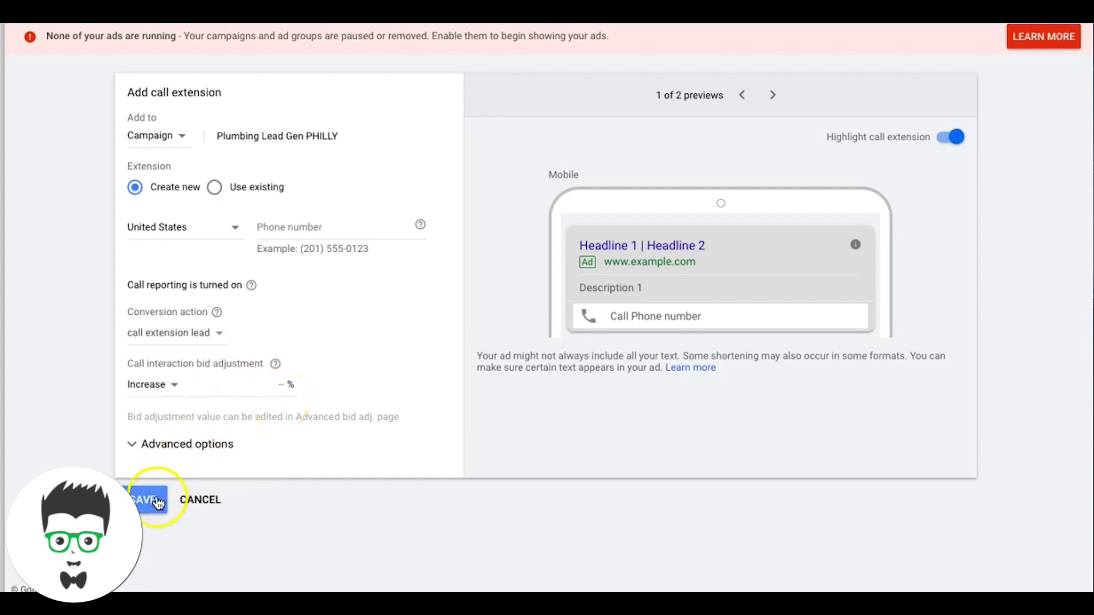
pyautogui.click(187, 502)
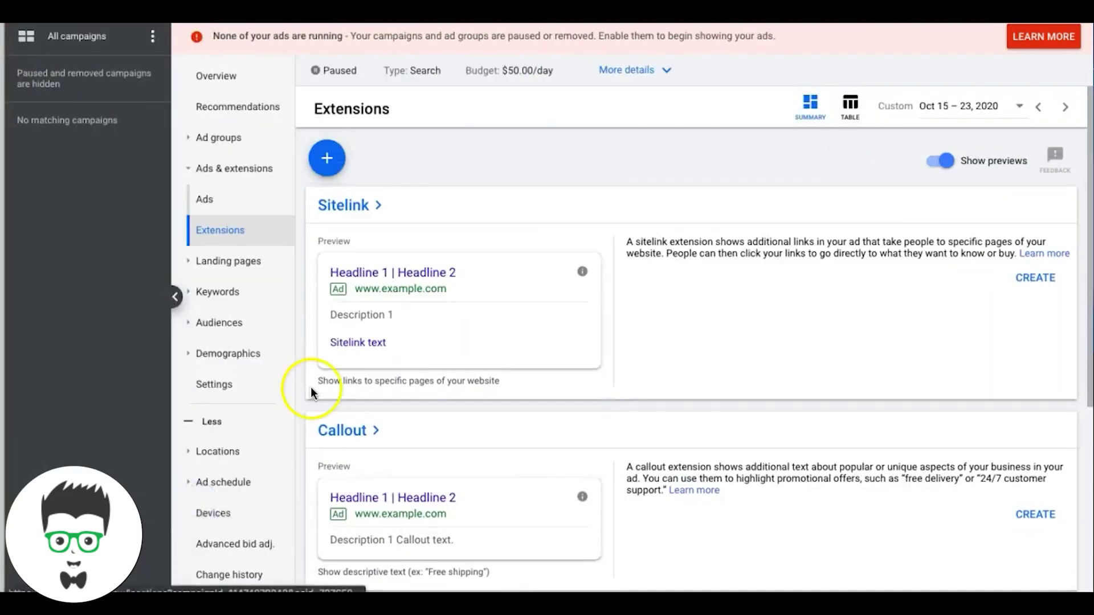
# Start a location extension, review the options for linking a Google My Business account, and leave without continuing
pyautogui.click(328, 162)
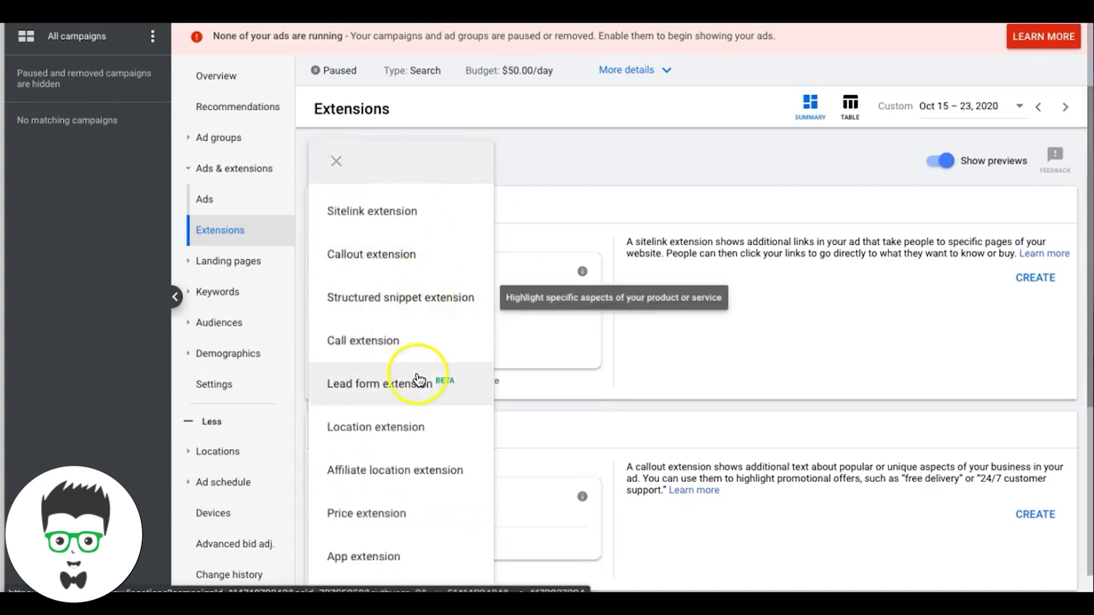
pyautogui.click(403, 431)
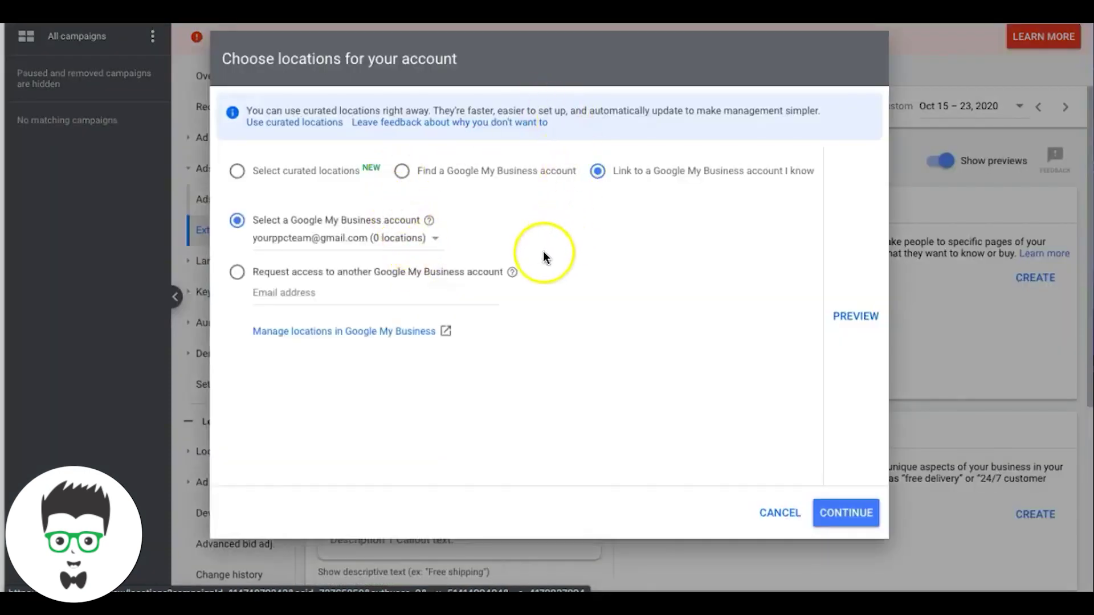
pyautogui.click(776, 516)
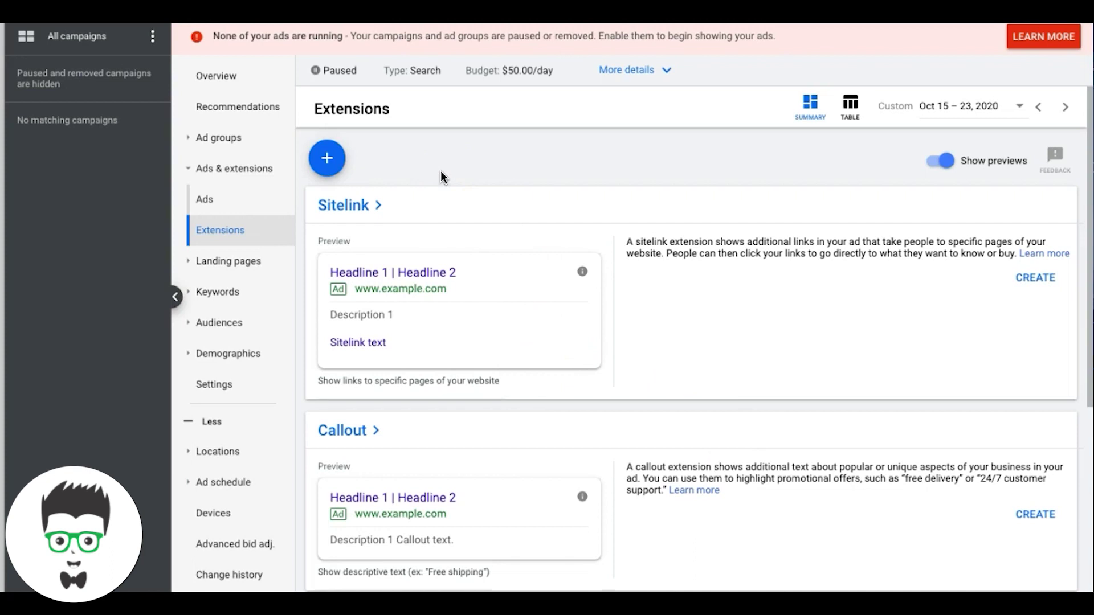
# Review the remaining extension types, including affiliate location, price, app and promotion extensions, and close the list without choosing one
pyautogui.click(326, 160)
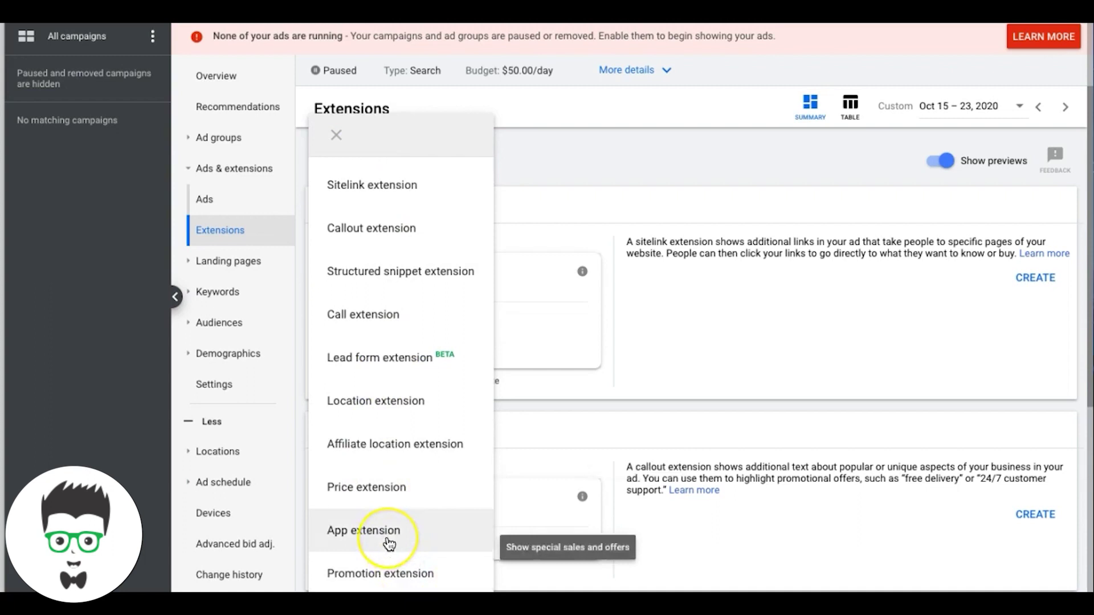
pyautogui.click(393, 454)
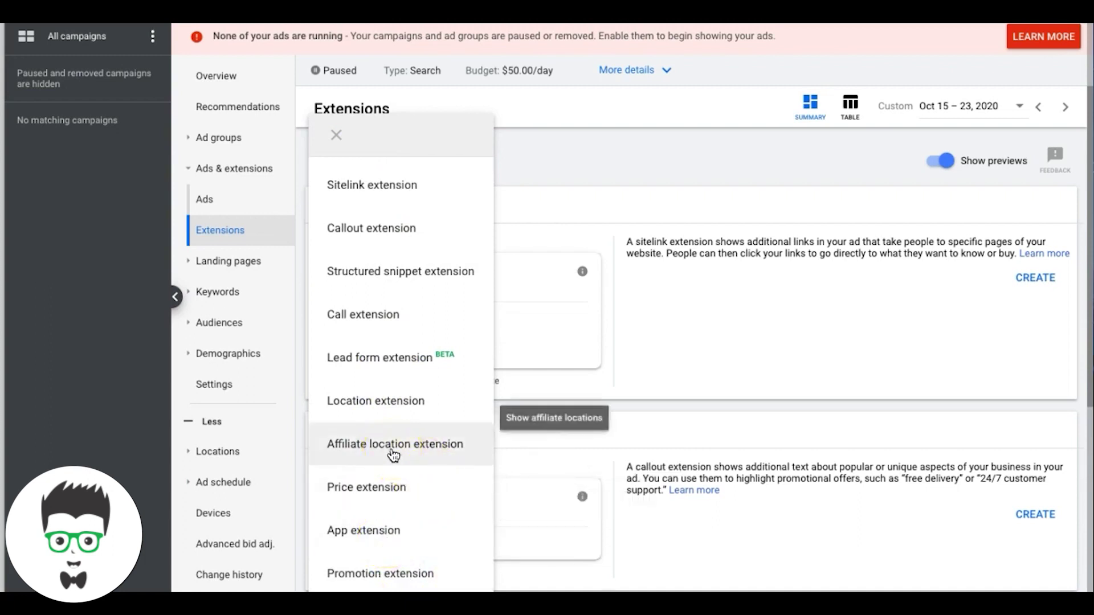
pyautogui.click(562, 159)
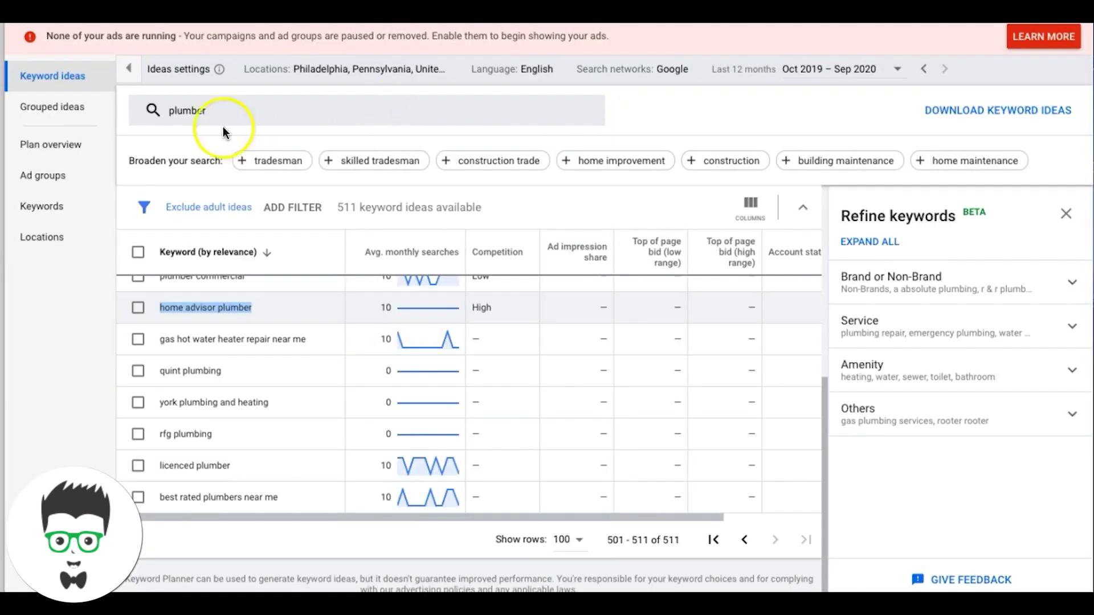
# In Keyword Planner, rerun the keyword ideas search for plumber and go to the first page of results
pyautogui.click(191, 111)
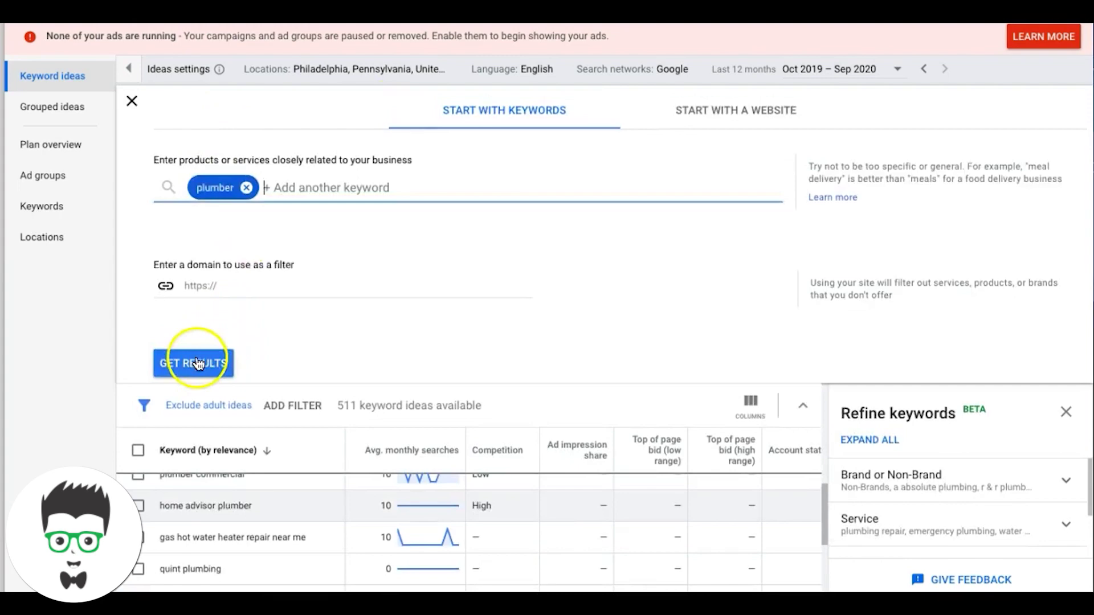
pyautogui.click(197, 363)
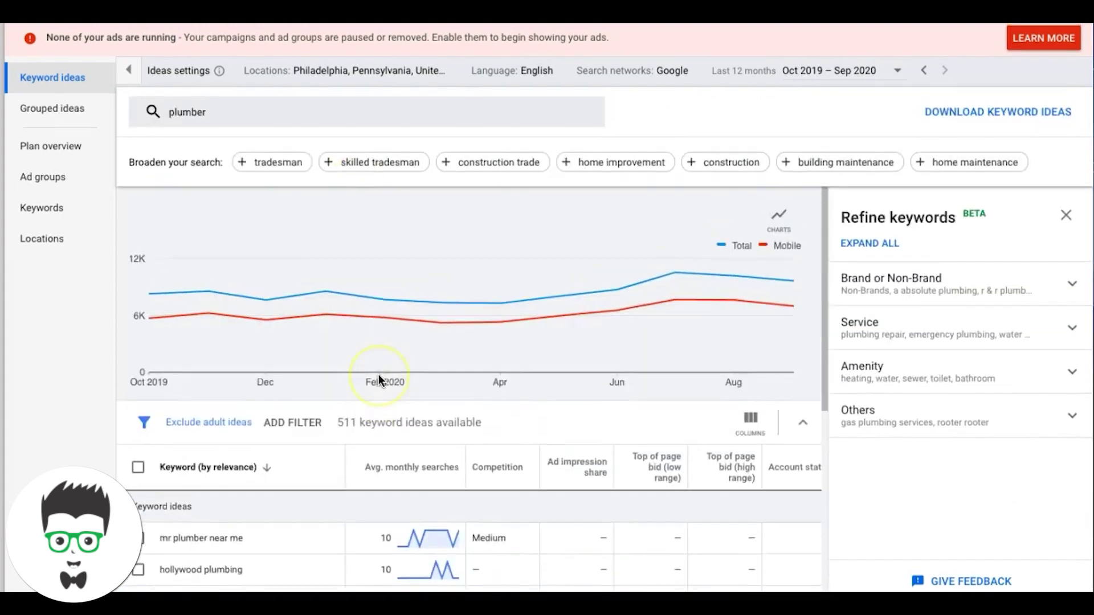
pyautogui.scroll(-1, 378, 376)
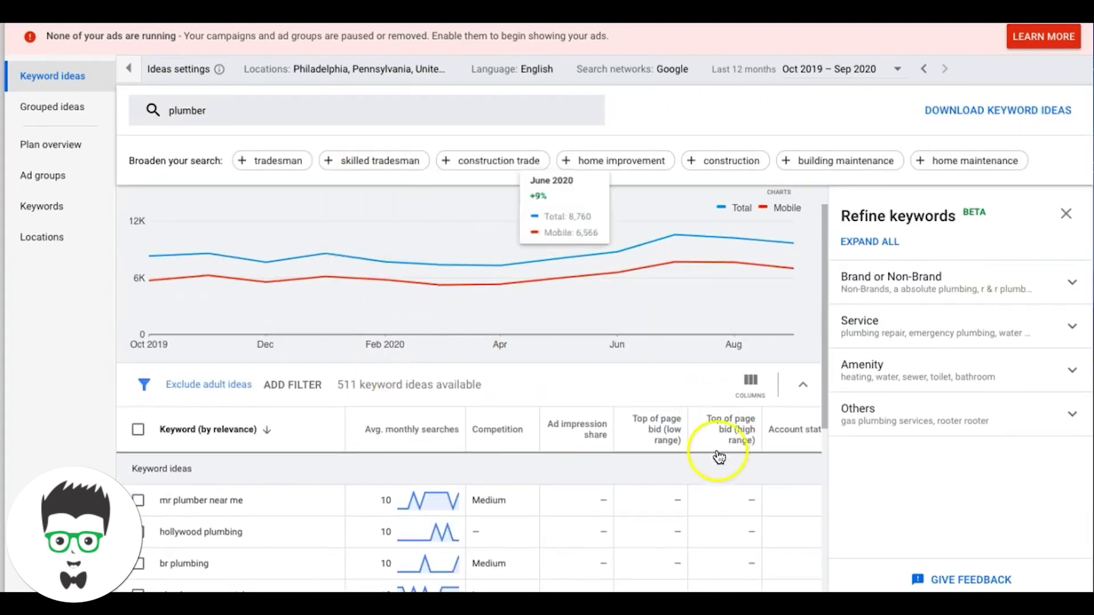
pyautogui.scroll(-3, 626, 487)
pyautogui.scroll(-5, 504, 445)
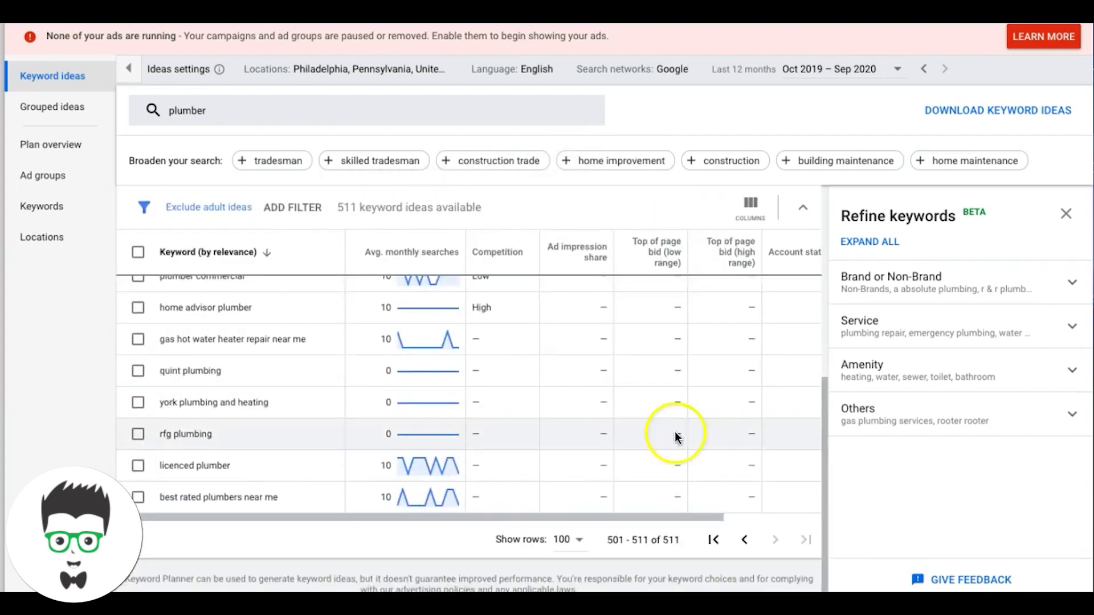
pyautogui.click(713, 539)
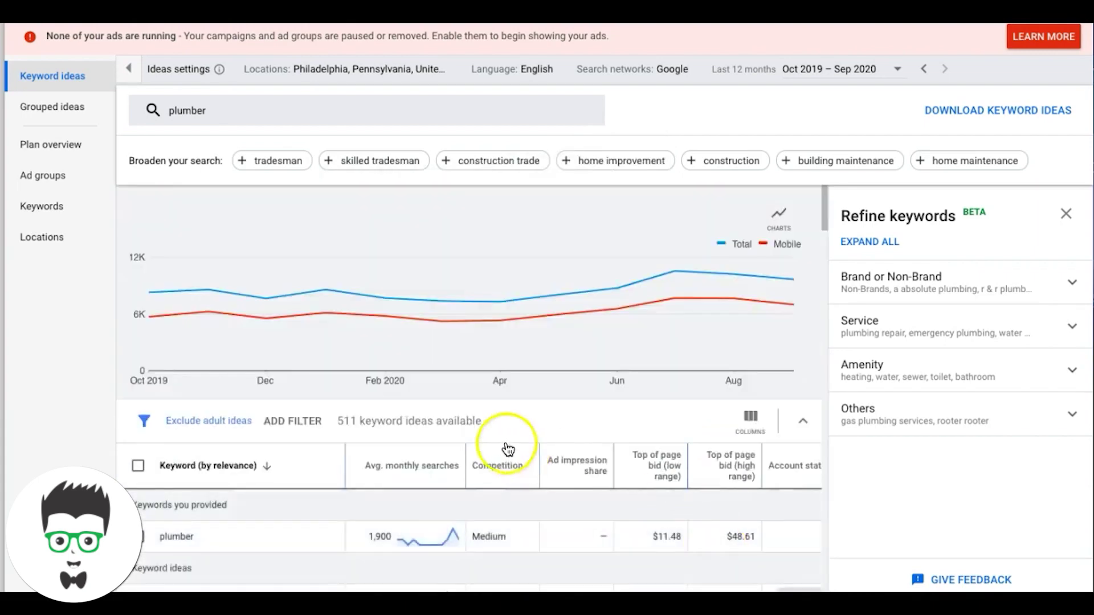
# Compare the low-range and high-range top of page bids for plumber and the most relevant keyword ideas
pyautogui.scroll(-3, 508, 450)
pyautogui.moveTo(660, 288)
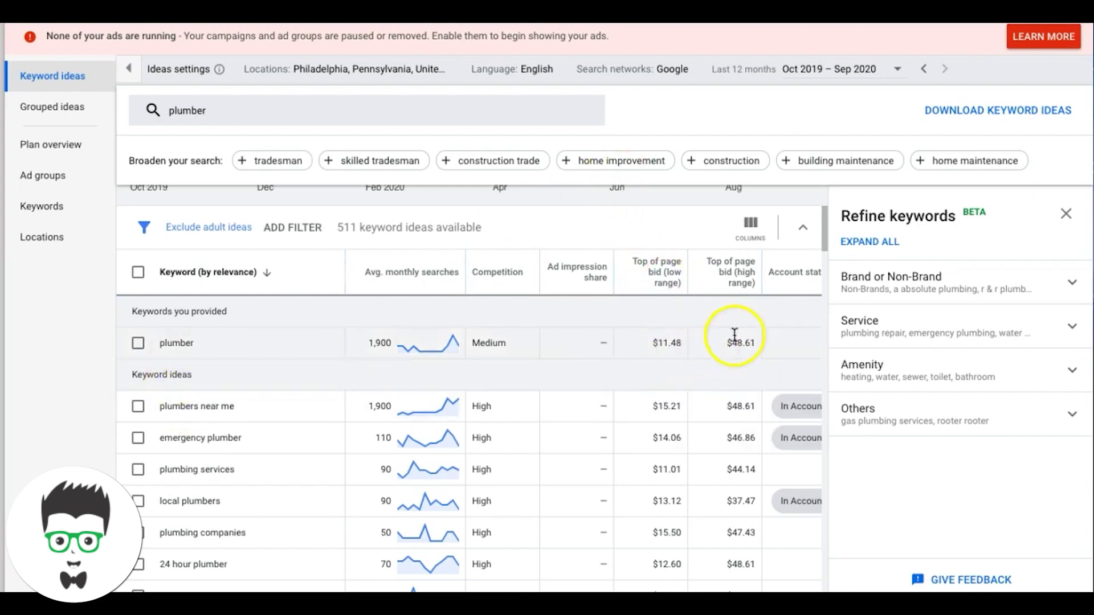
pyautogui.moveTo(745, 288)
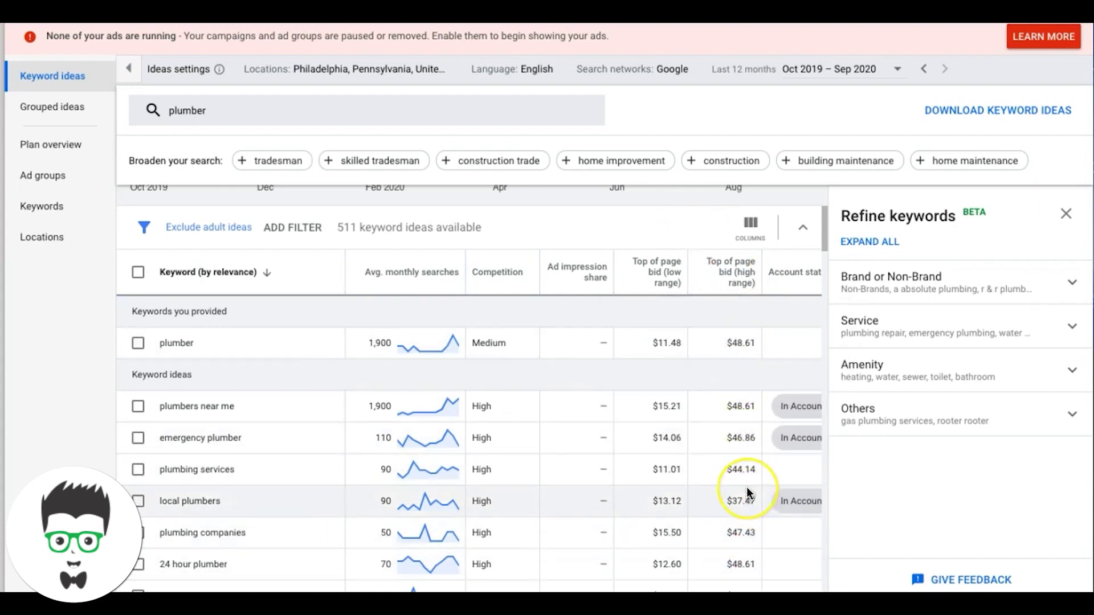
pyautogui.scroll(-2, 747, 486)
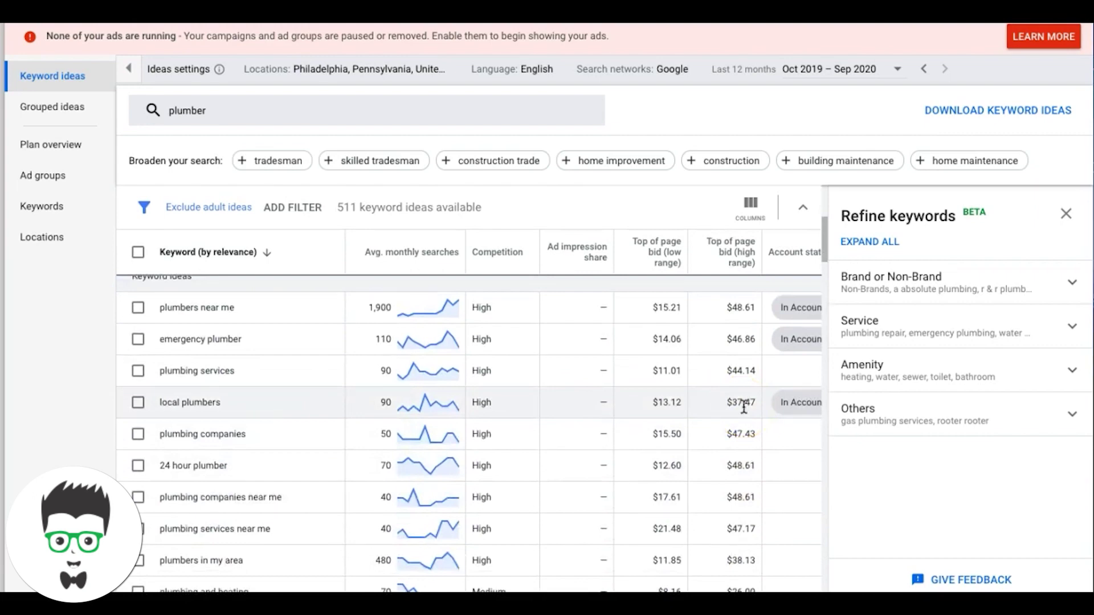
pyautogui.scroll(-1, 743, 406)
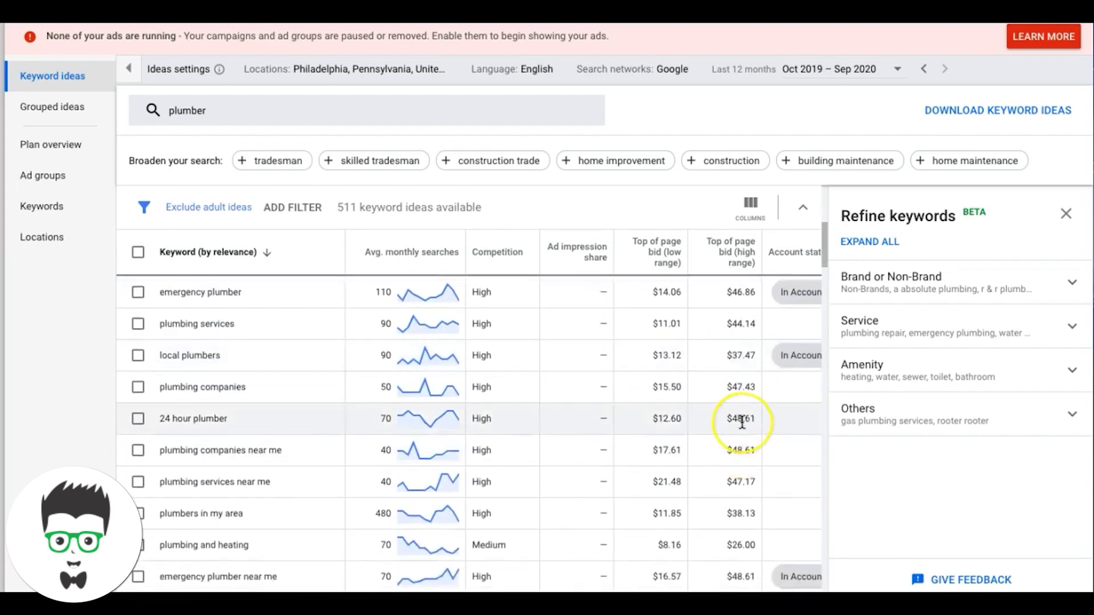
pyautogui.scroll(-1, 742, 421)
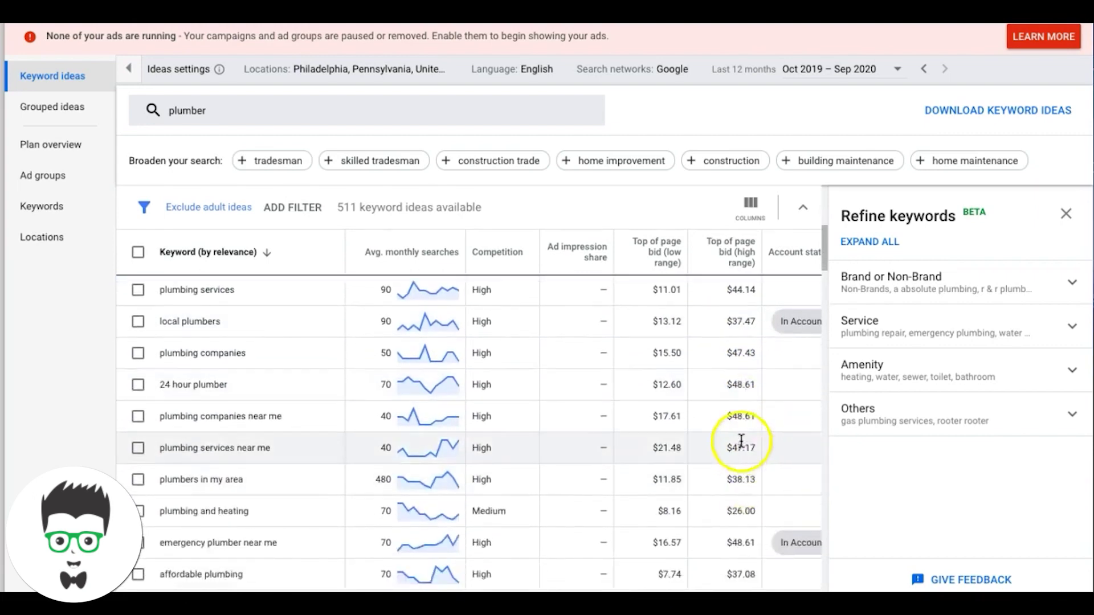
pyautogui.scroll(-1, 742, 419)
pyautogui.click(736, 368)
pyautogui.scroll(1, 736, 367)
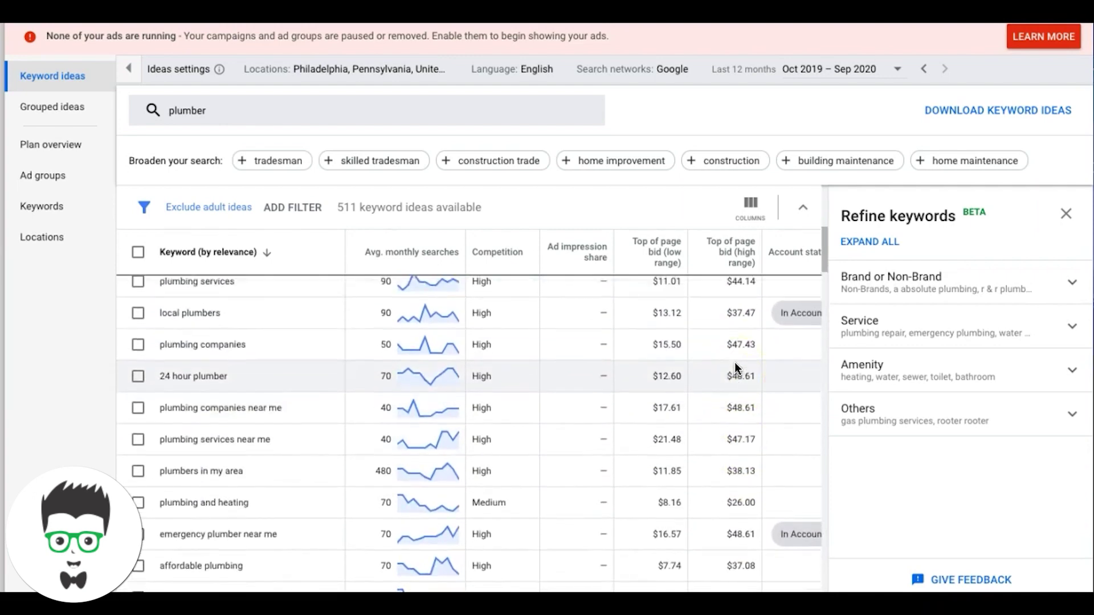
pyautogui.scroll(-1, 737, 369)
pyautogui.scroll(-1, 736, 369)
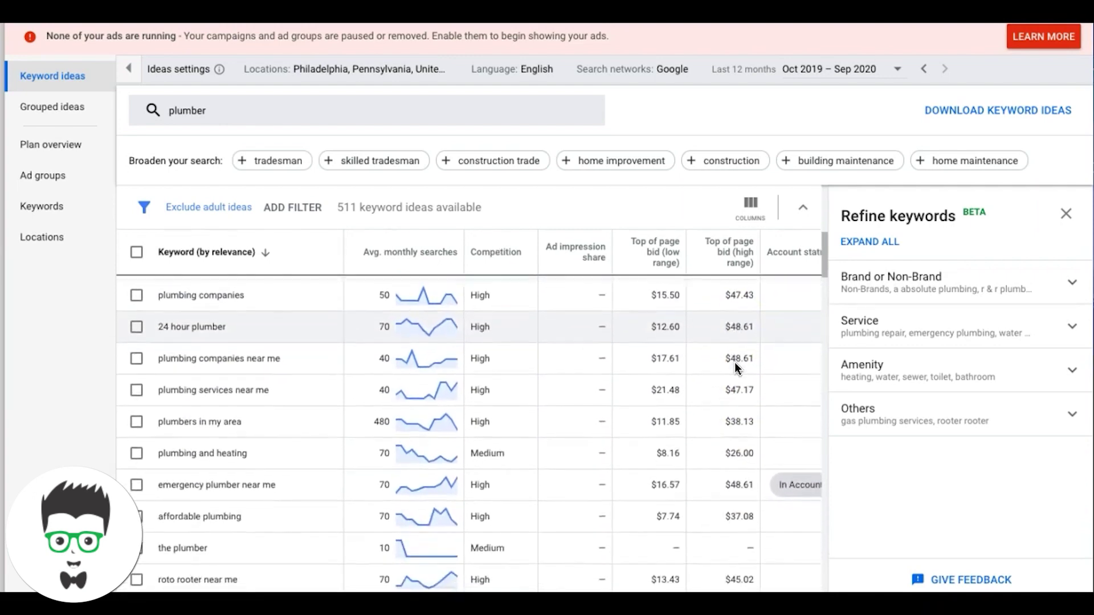
pyautogui.scroll(2, 735, 367)
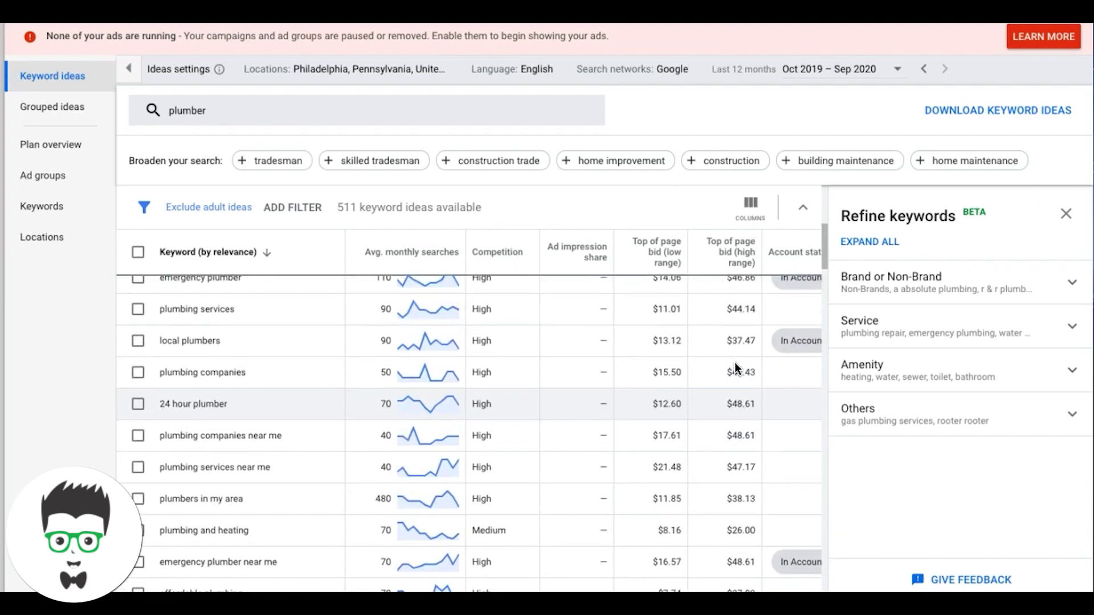
pyautogui.scroll(1, 735, 367)
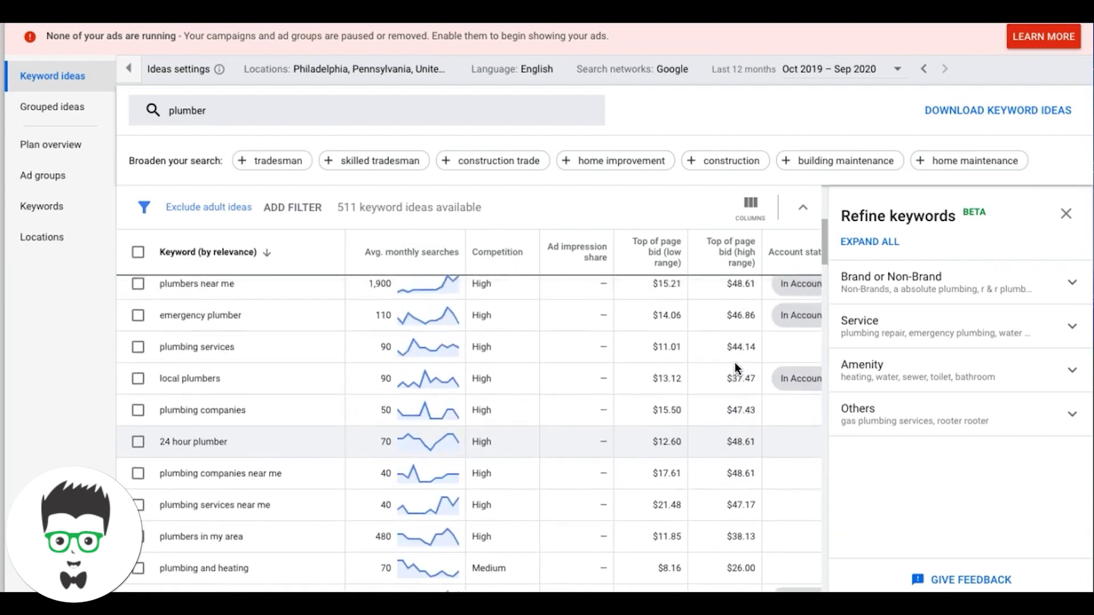
pyautogui.scroll(2, 734, 367)
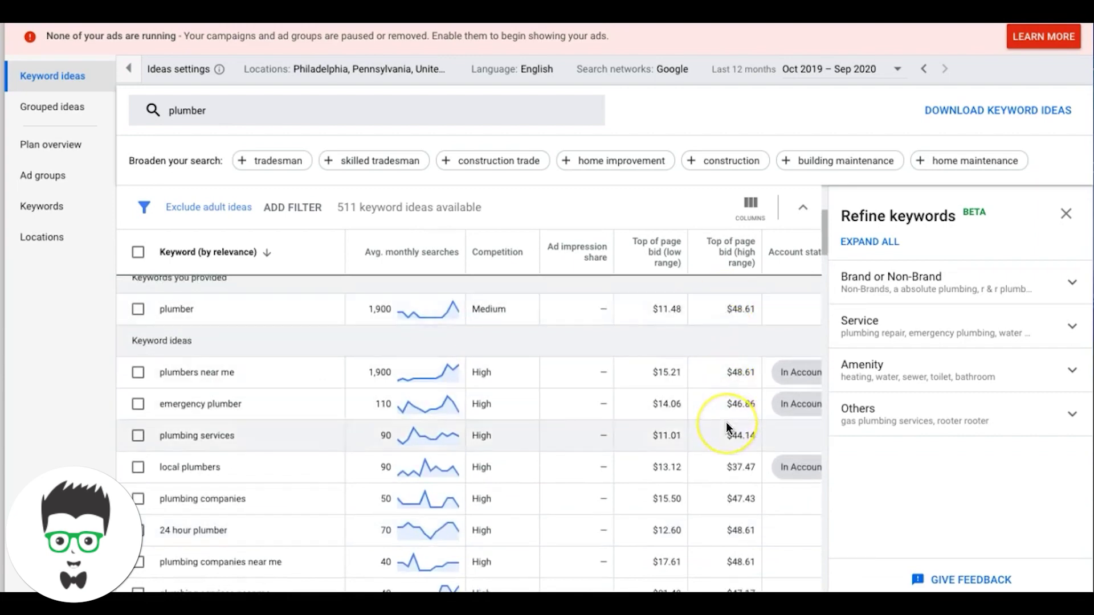
# Examine the bid ranges of keyword ideas further down the list, through home depot plumbing, and return to the plumber keyword
pyautogui.scroll(-1, 727, 422)
pyautogui.scroll(-1, 726, 423)
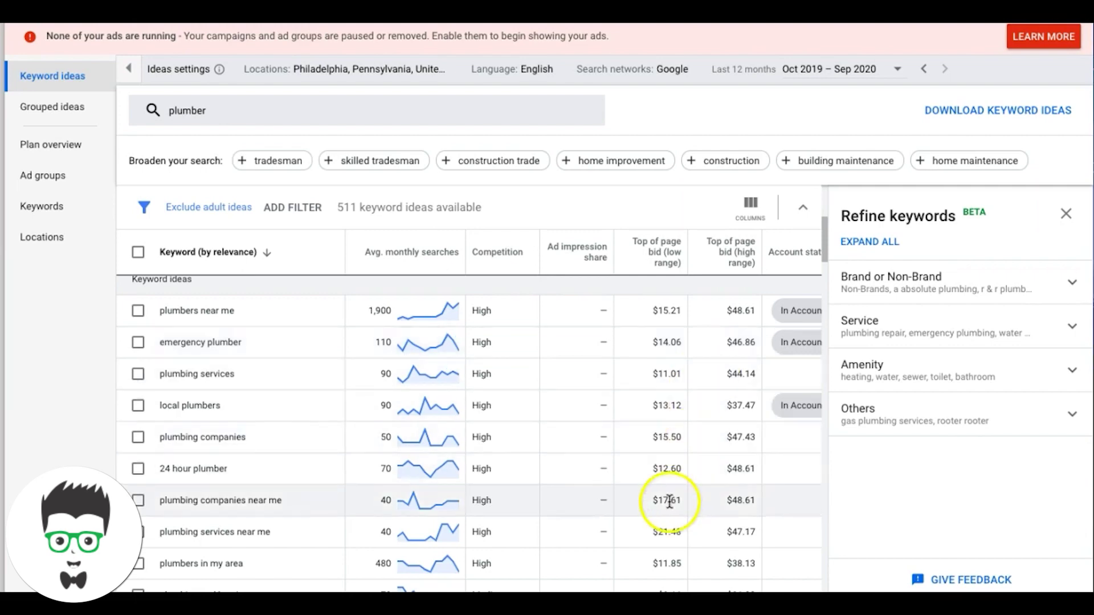
pyautogui.scroll(-1, 673, 465)
pyautogui.scroll(-5, 673, 466)
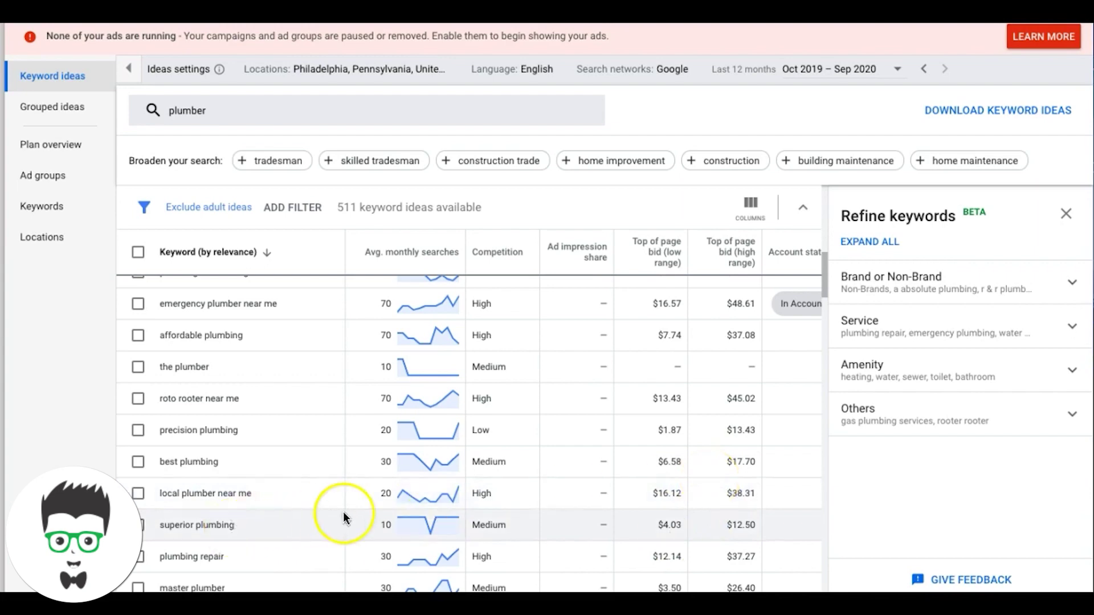
pyautogui.scroll(-3, 343, 515)
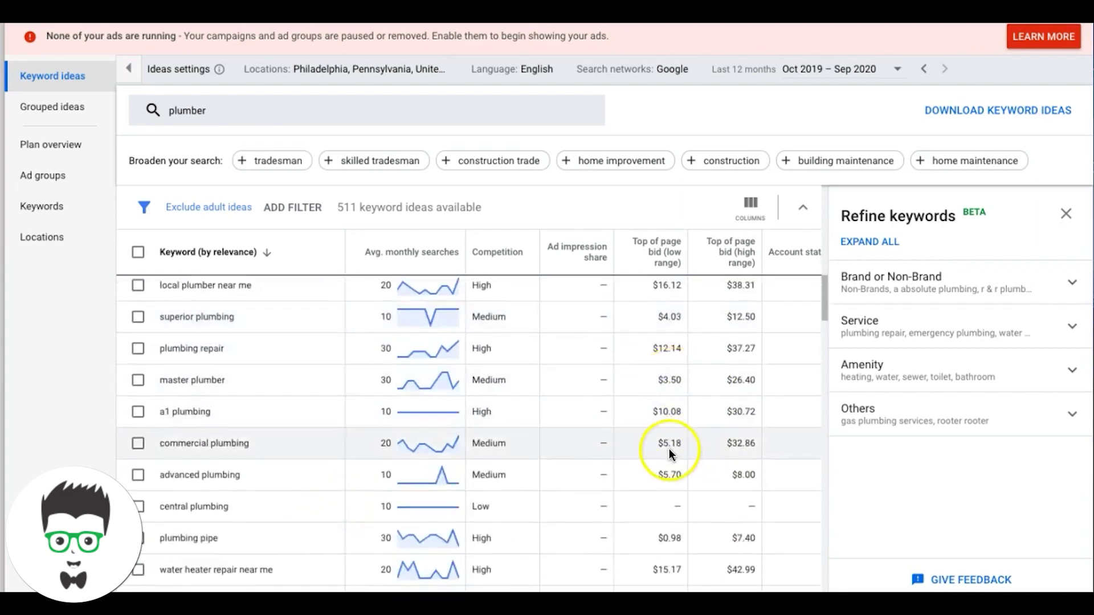
pyautogui.scroll(-3, 652, 452)
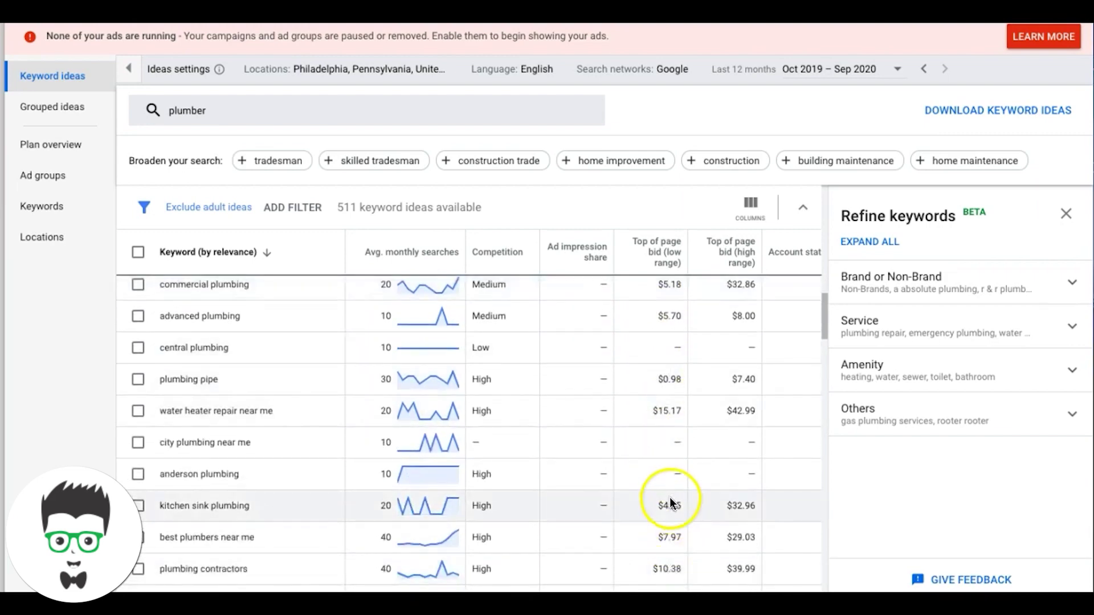
pyautogui.scroll(-2, 668, 504)
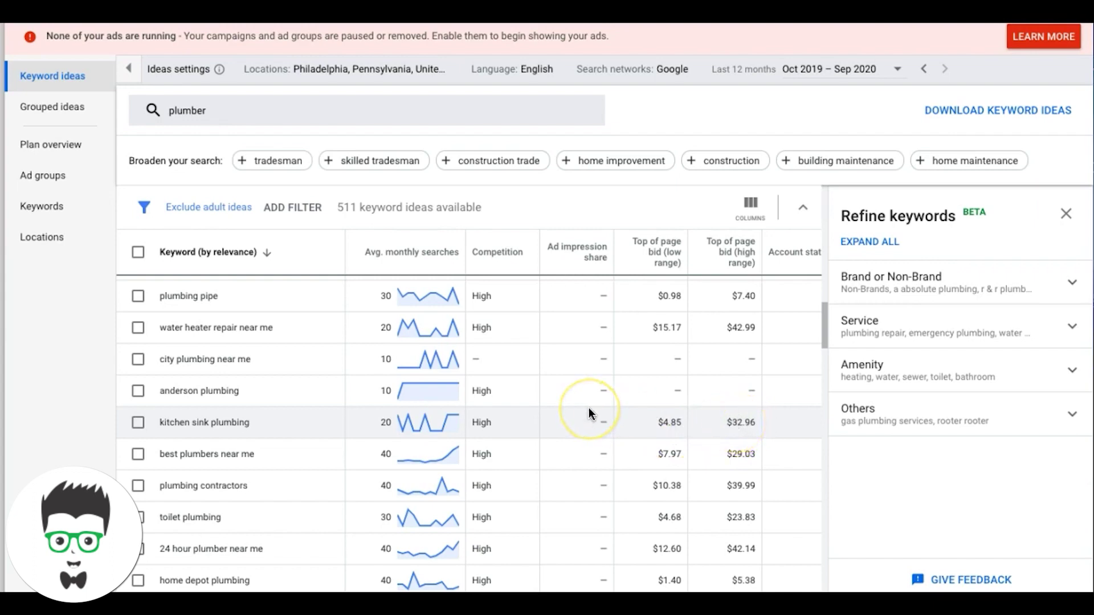
pyautogui.scroll(8, 589, 408)
pyautogui.scroll(10, 589, 408)
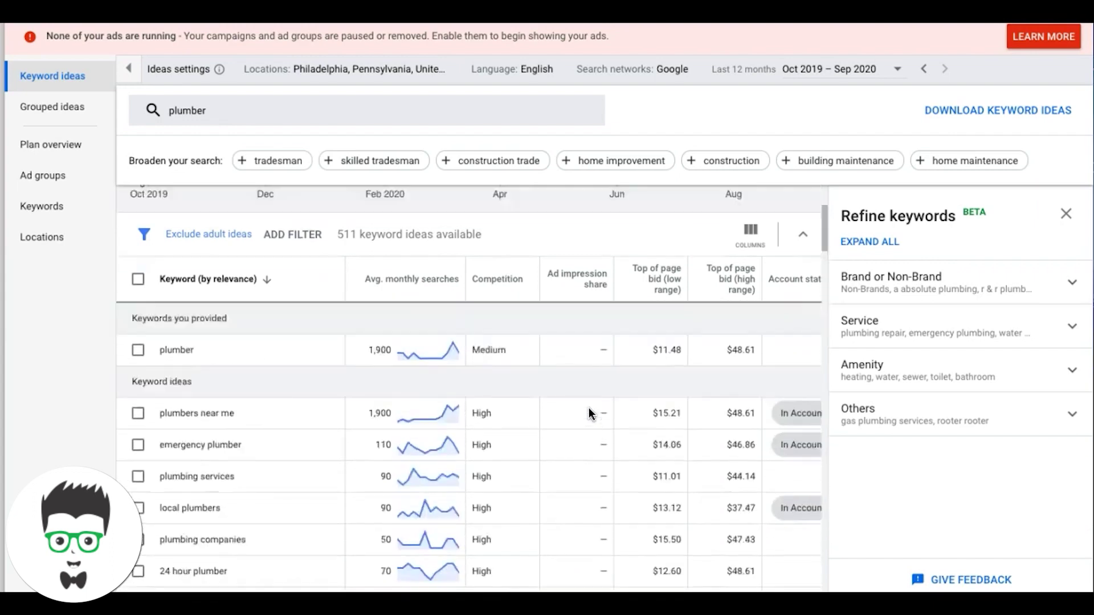